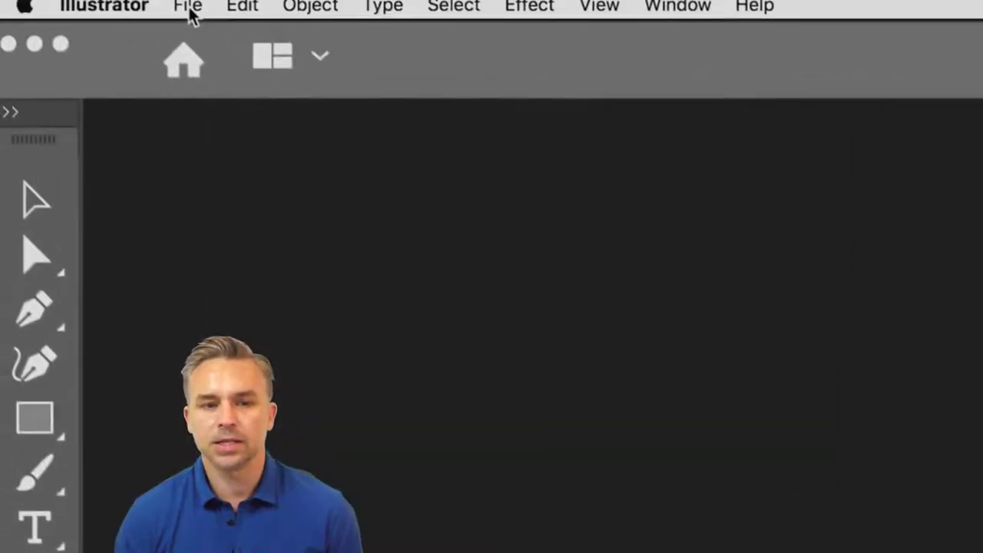
Step: Create a 50 x 50 in document and scale the gothic letter up within its red circle
click(199, 19)
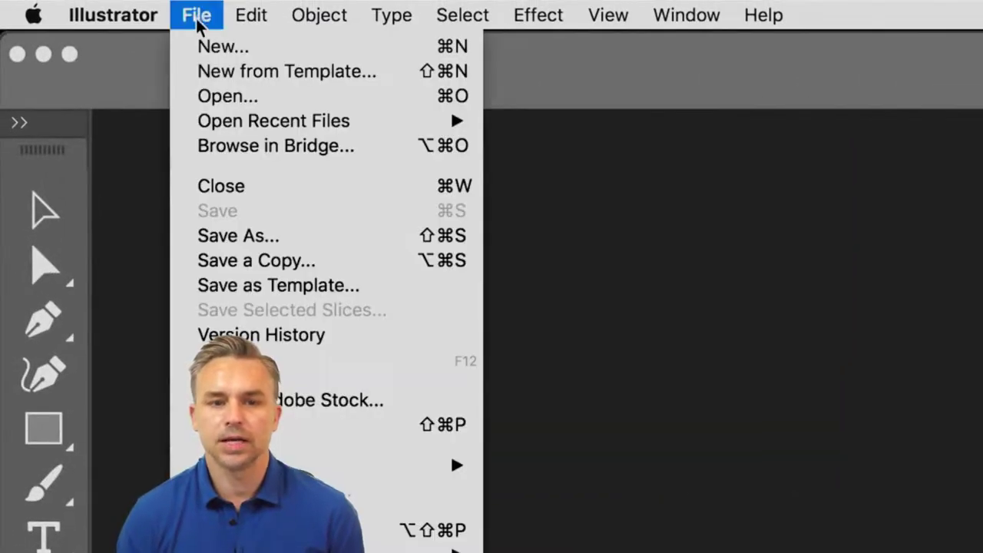
click(197, 97)
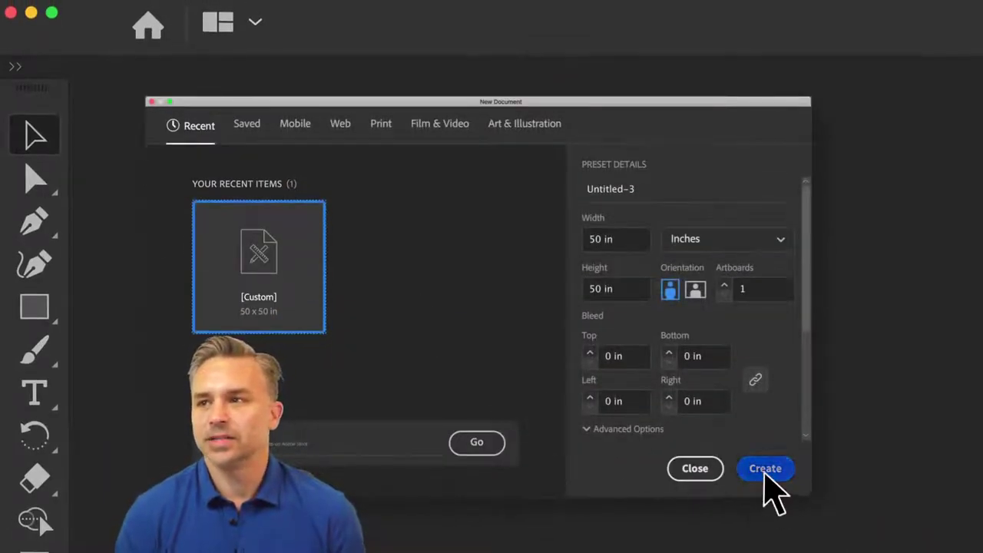
click(765, 471)
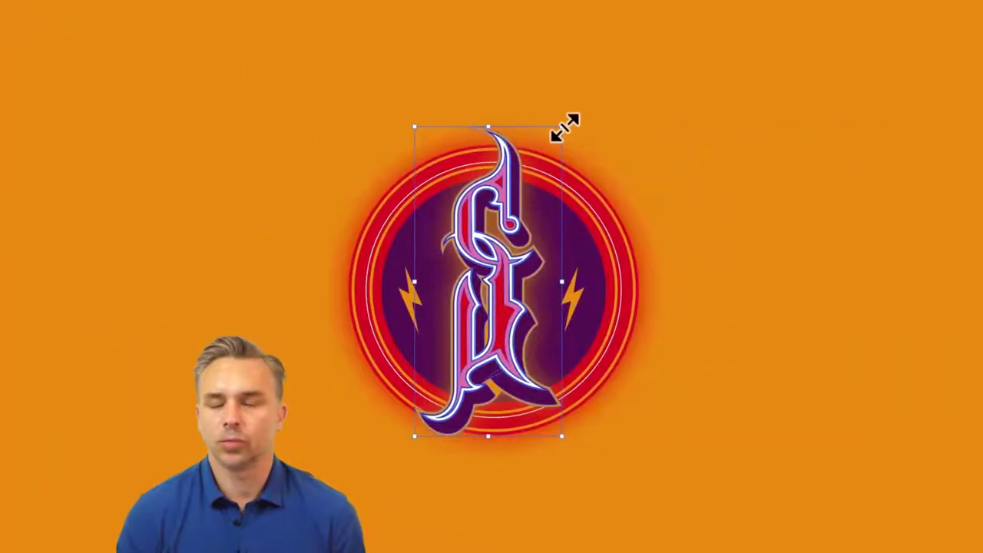
drag(565, 131, 598, 79)
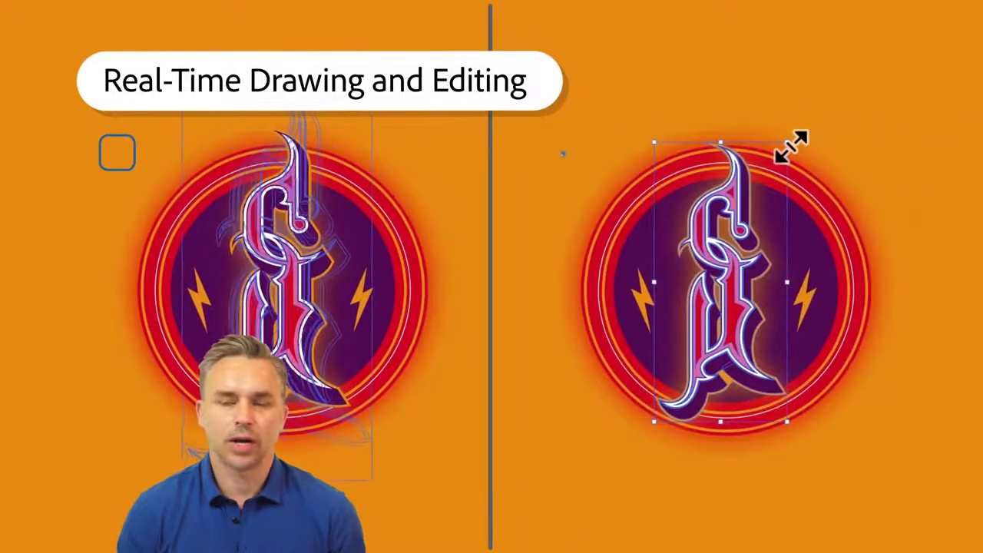
mouse_move(791, 148)
mouse_down()
mouse_move(835, 57)
mouse_move(791, 136)
mouse_move(817, 109)
mouse_up()
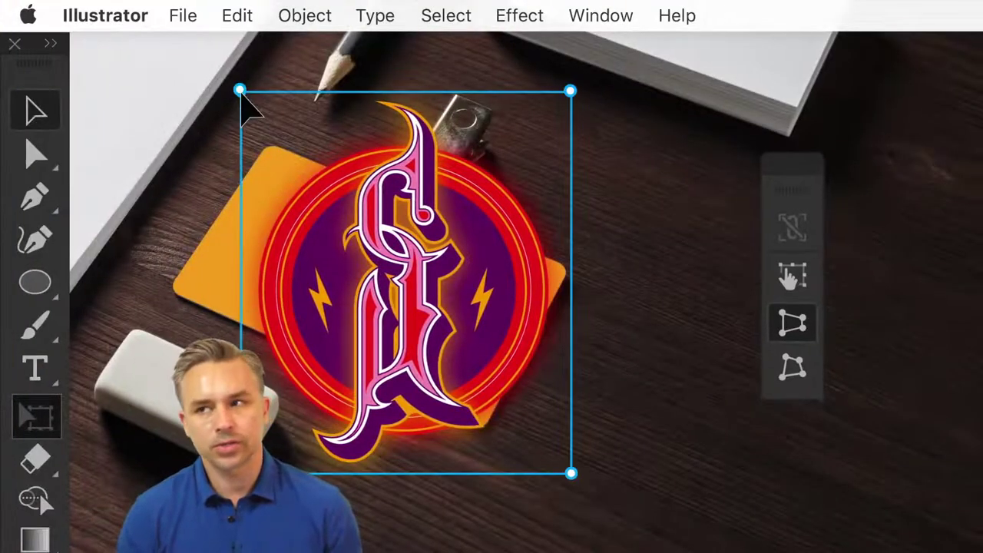
Step: Free-distort the logo's four corners so it lies flat on the orange badge
drag(240, 91, 278, 161)
drag(569, 91, 395, 205)
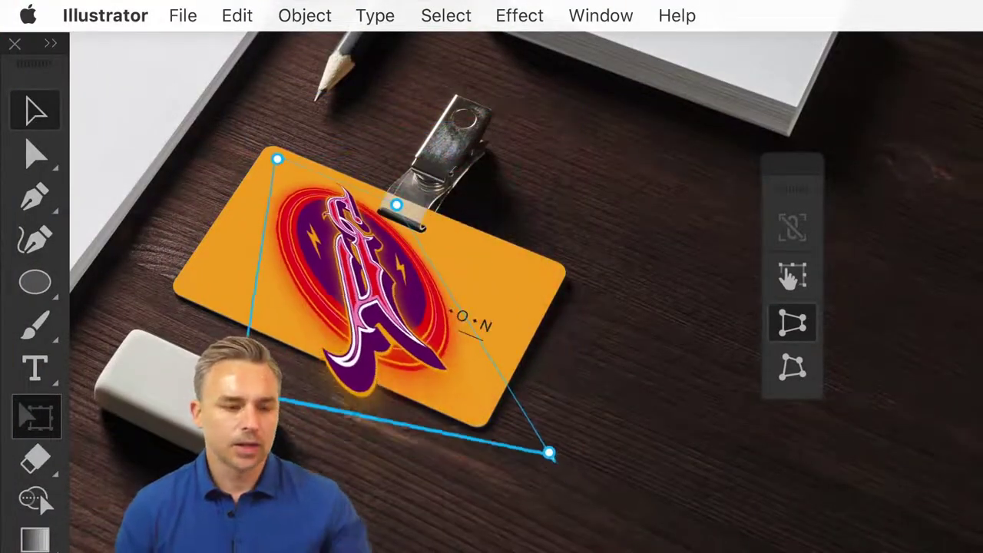
drag(263, 444, 203, 276)
drag(541, 444, 310, 338)
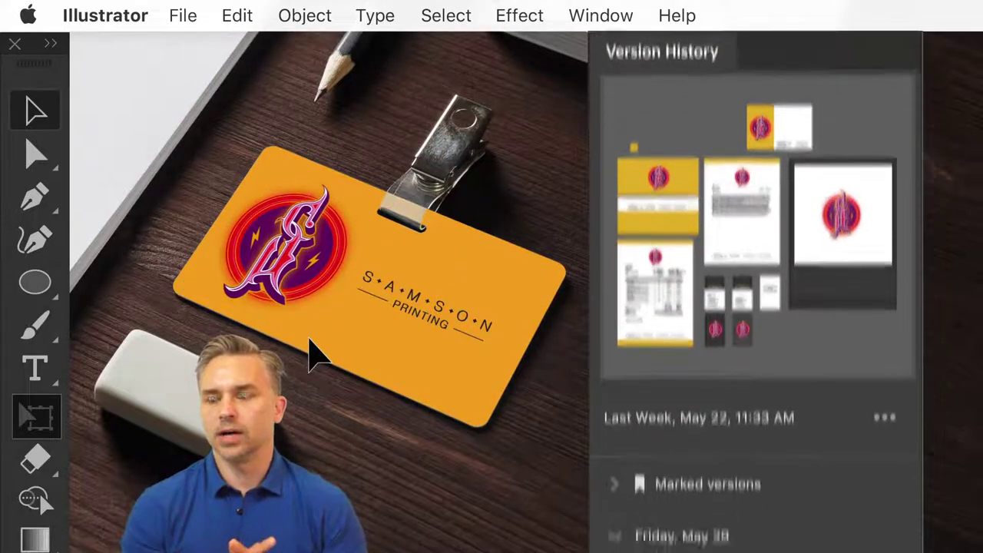
Step: Name the May 22, 11:33 AM version 'Pantone 323' and open Fish2.ai
click(700, 231)
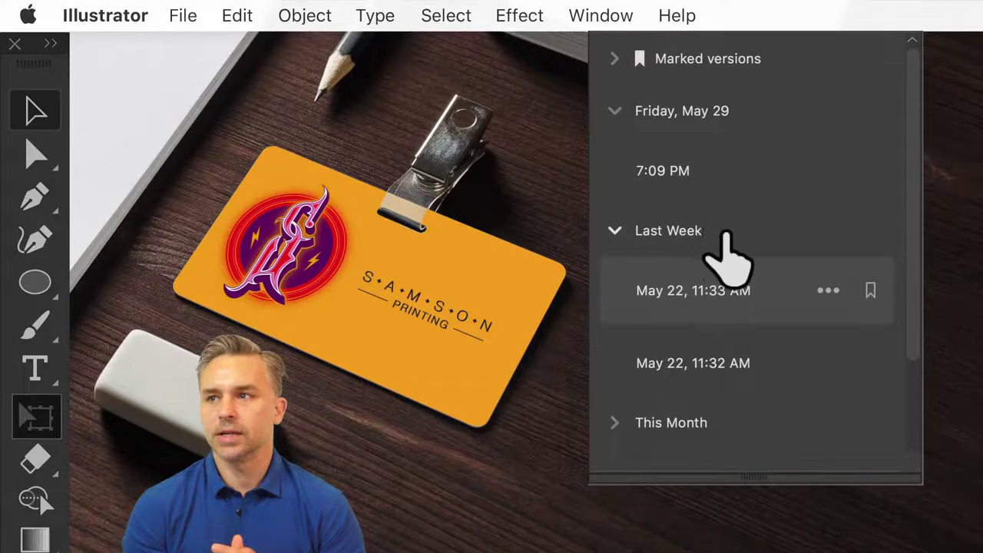
click(827, 291)
click(768, 349)
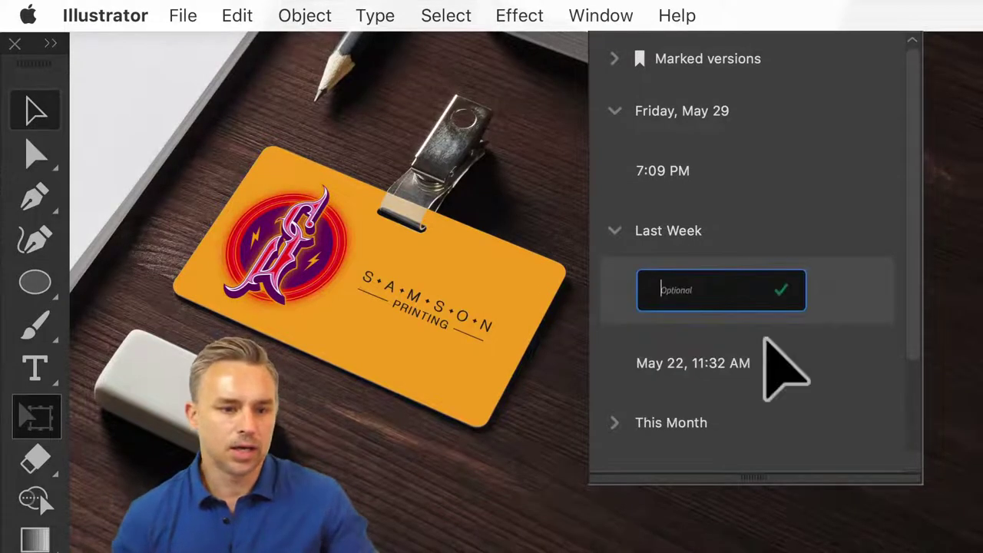
text(Pantone323)
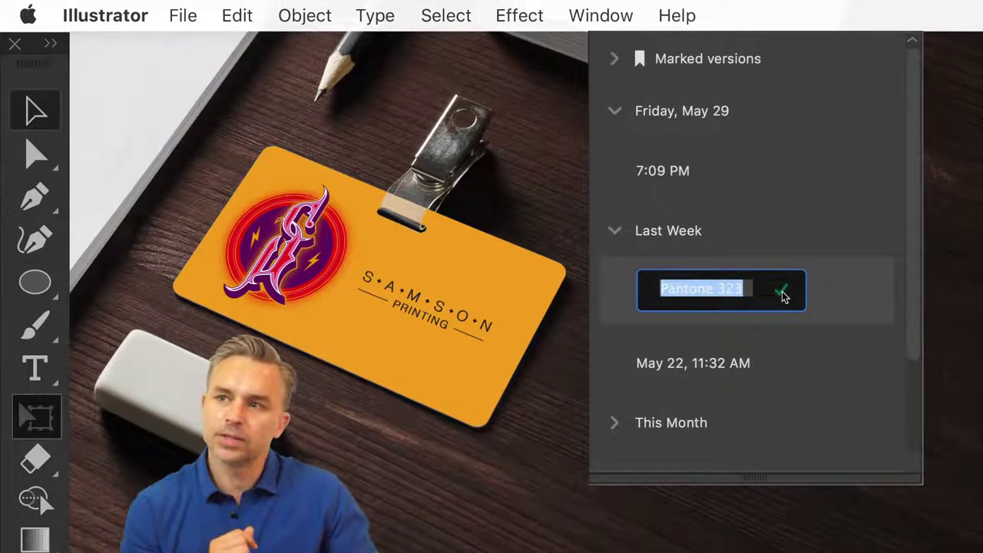
click(782, 289)
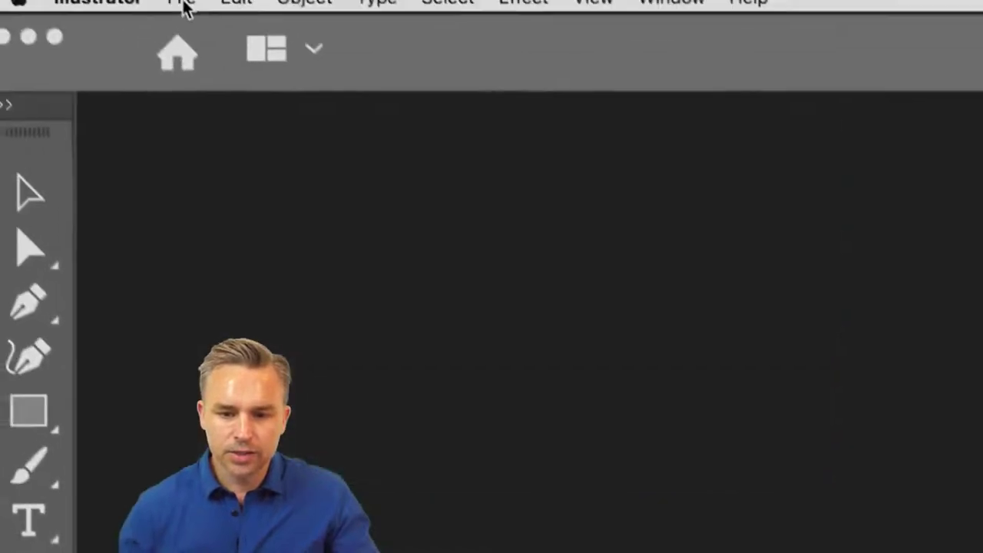
click(196, 15)
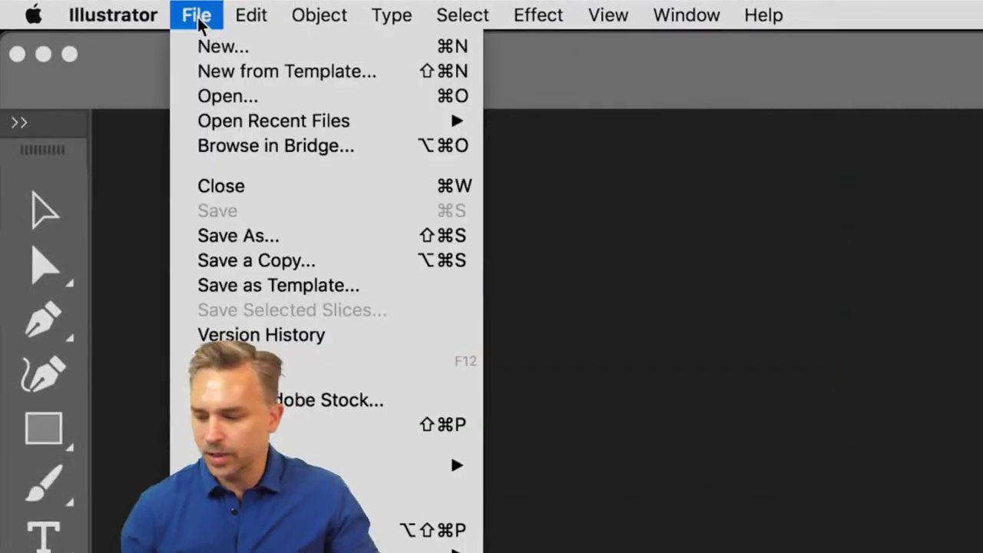
click(196, 98)
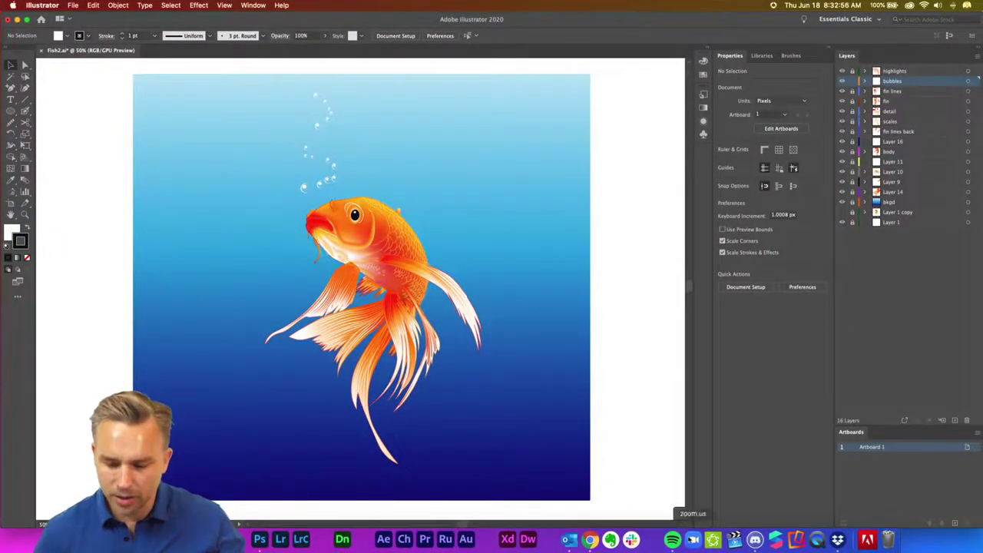
Step: Turn on Dock hiding and enlarge the Illustrator window into the freed space
right_click(672, 540)
click(670, 510)
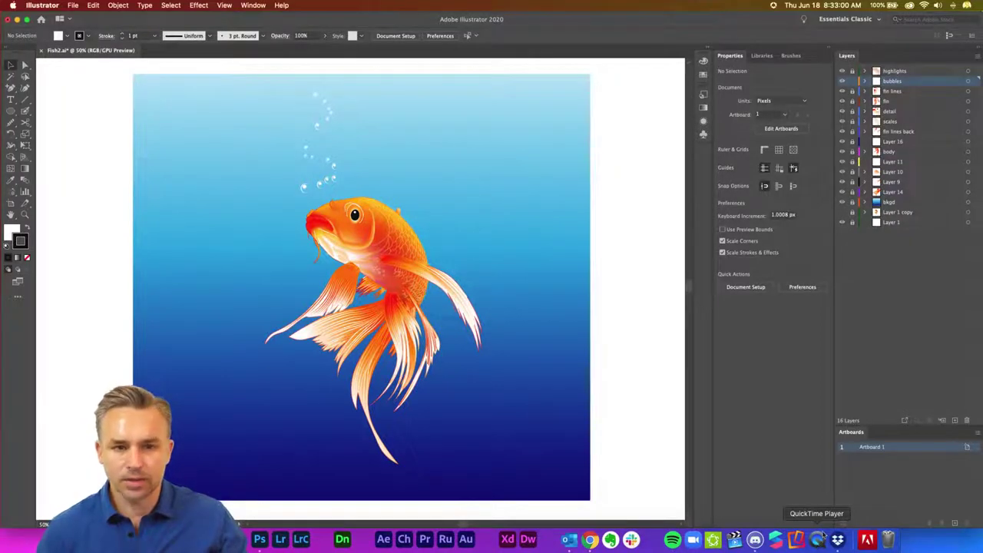
right_click(851, 540)
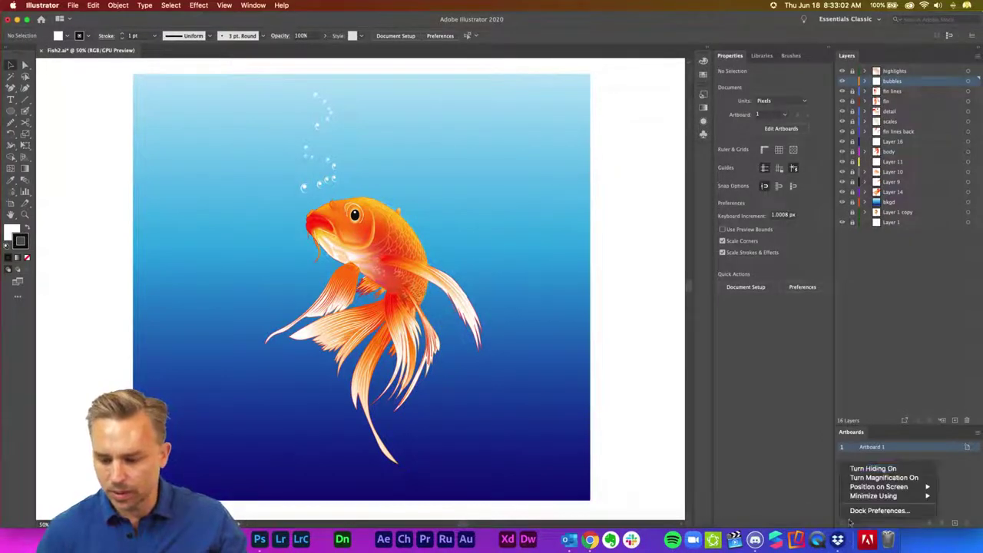
click(852, 470)
drag(980, 524, 982, 552)
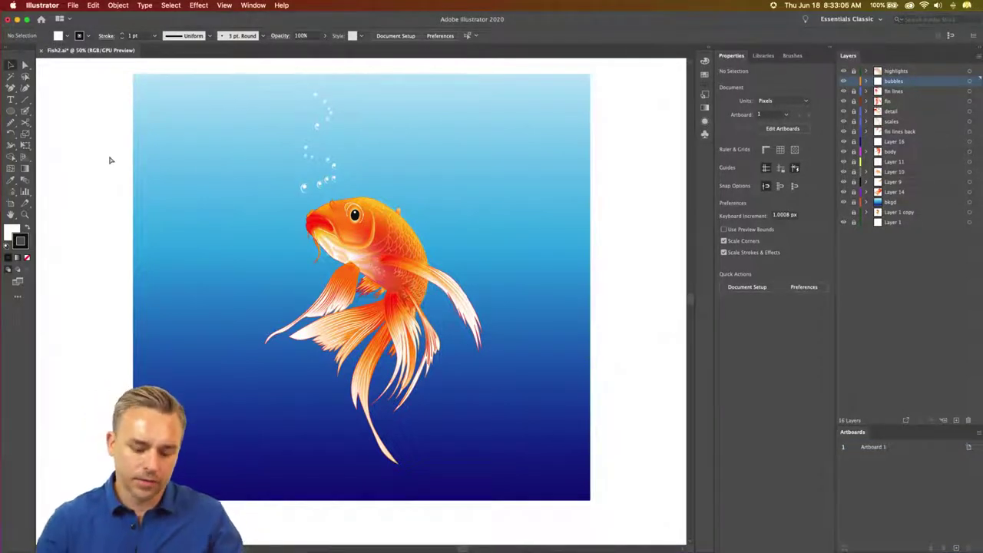
Step: Zoom the koi to 100%, toggle one fish layer's visibility, and enter Artboard editing at 50%
key(super+equal)
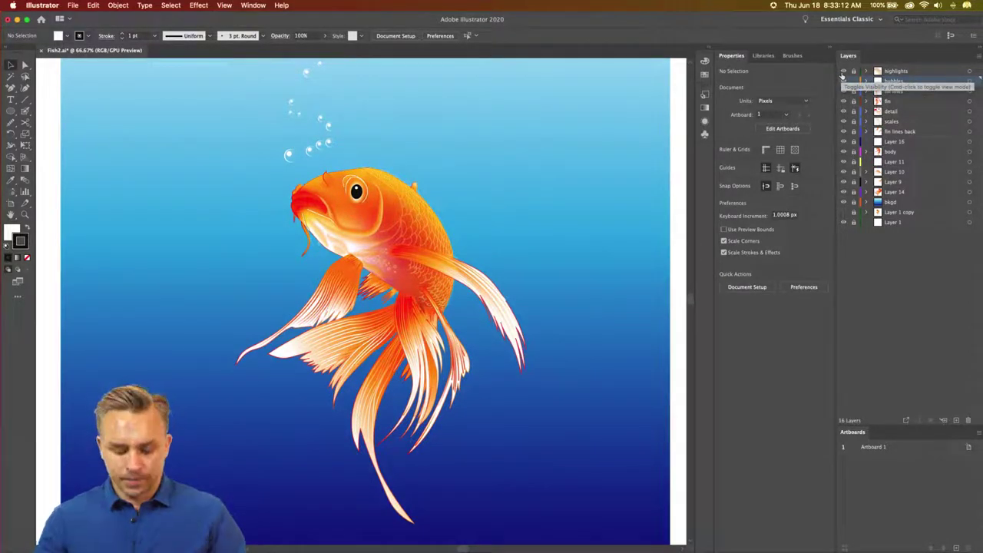
key(super+equal)
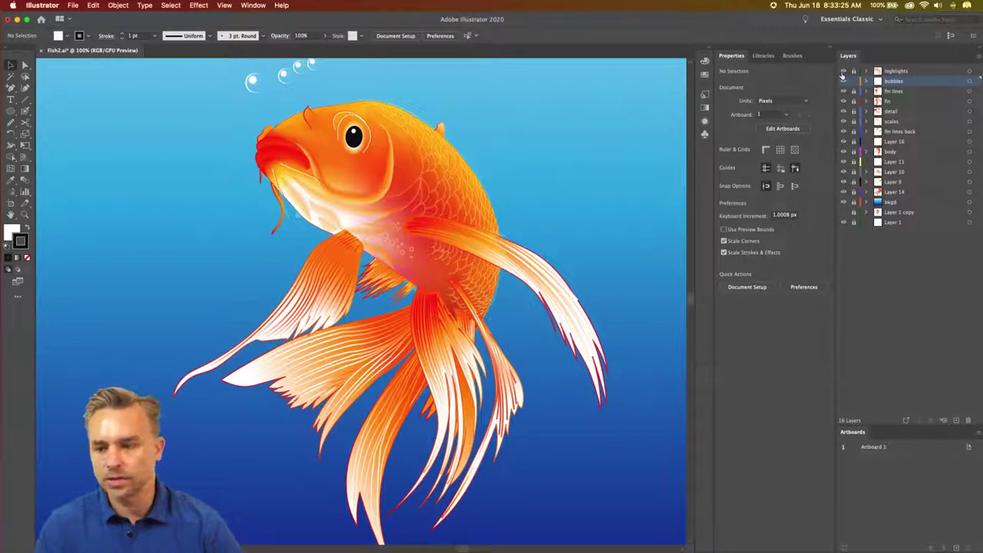
click(842, 75)
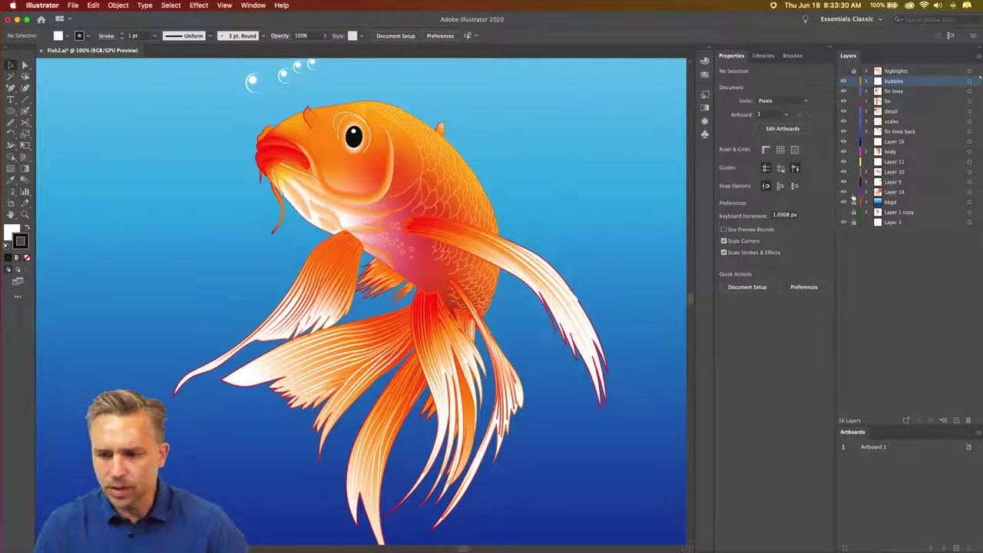
key(ctrl+minus)
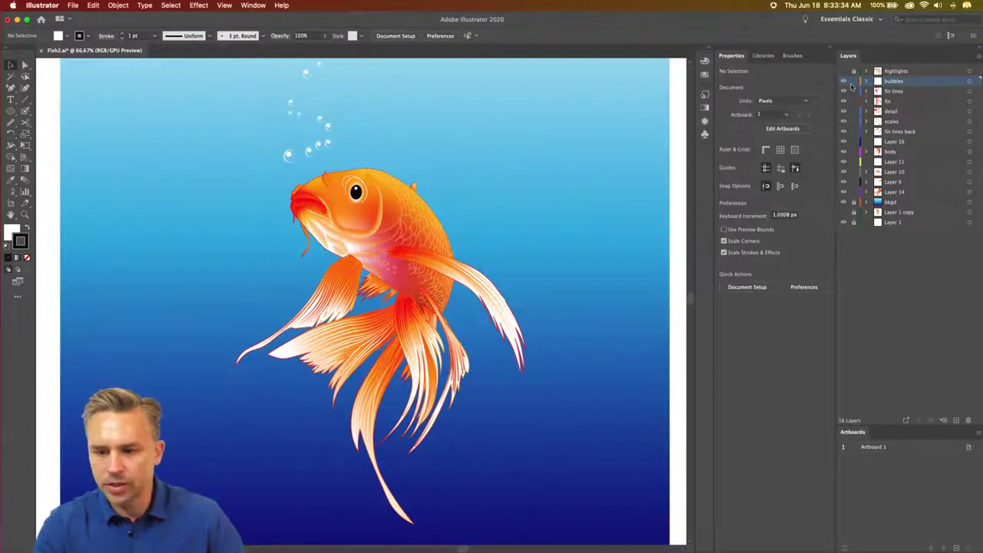
click(10, 206)
key(ctrl+minus)
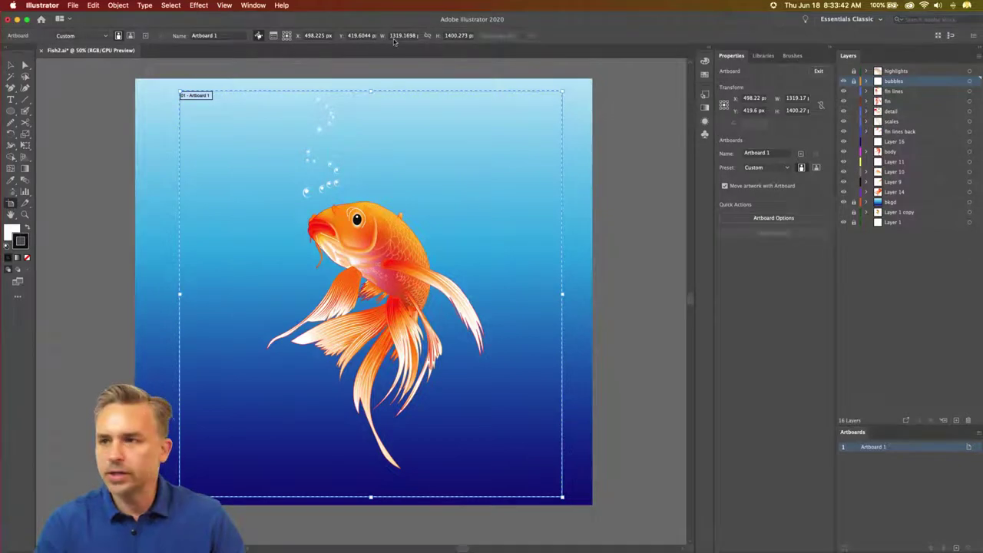
Step: Exit artboard editing and save Fish2.ai
click(9, 66)
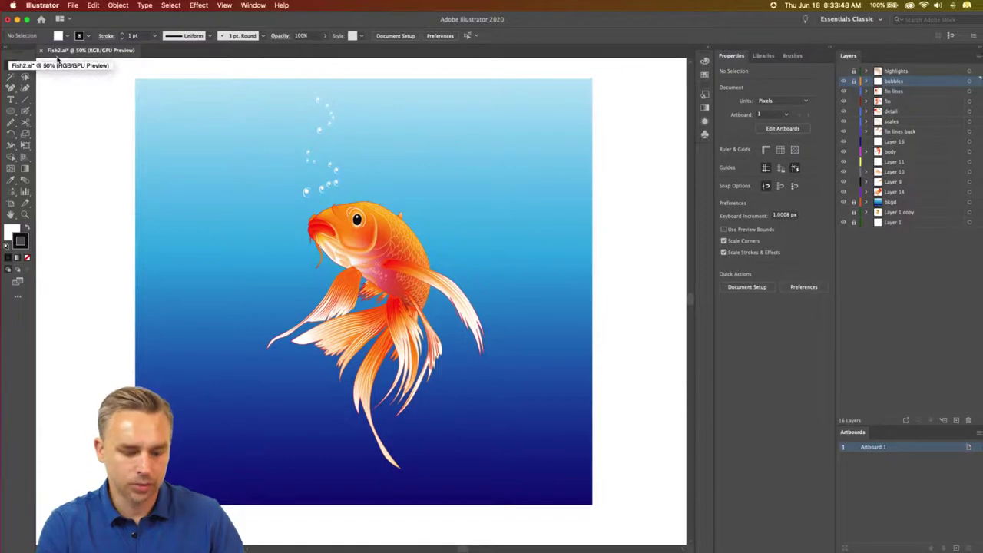
key(ctrl+s)
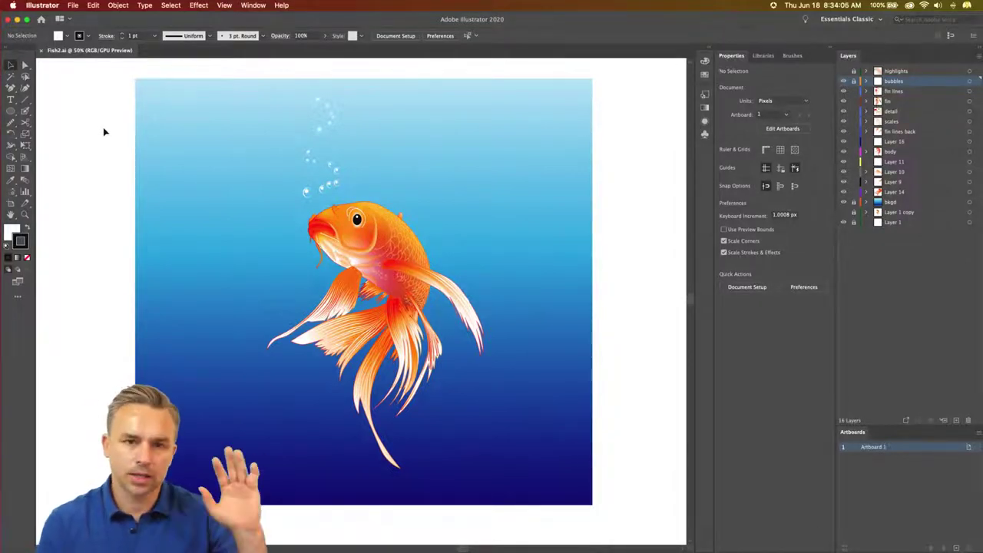
click(75, 7)
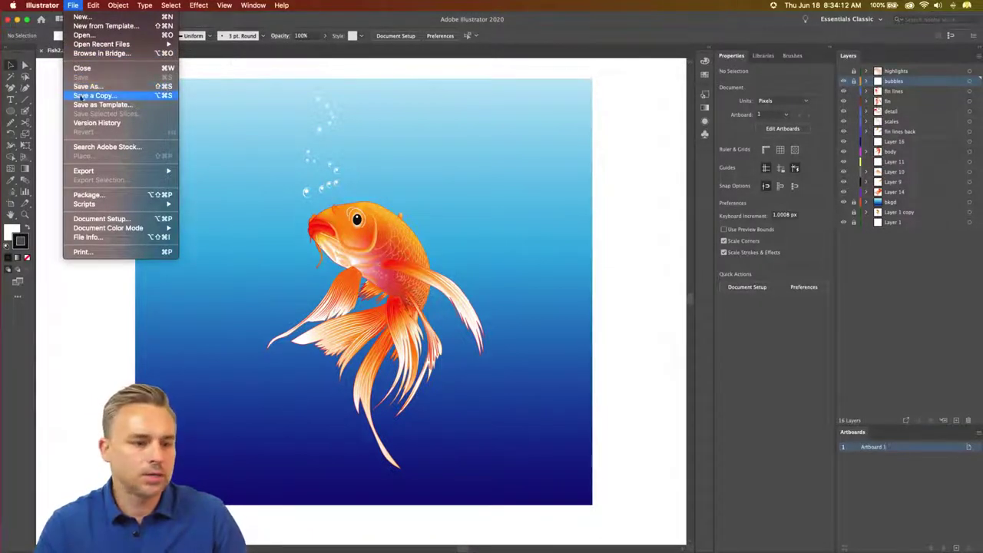
Step: Save the artwork to cloud documents as 'Koi Fish'
click(81, 87)
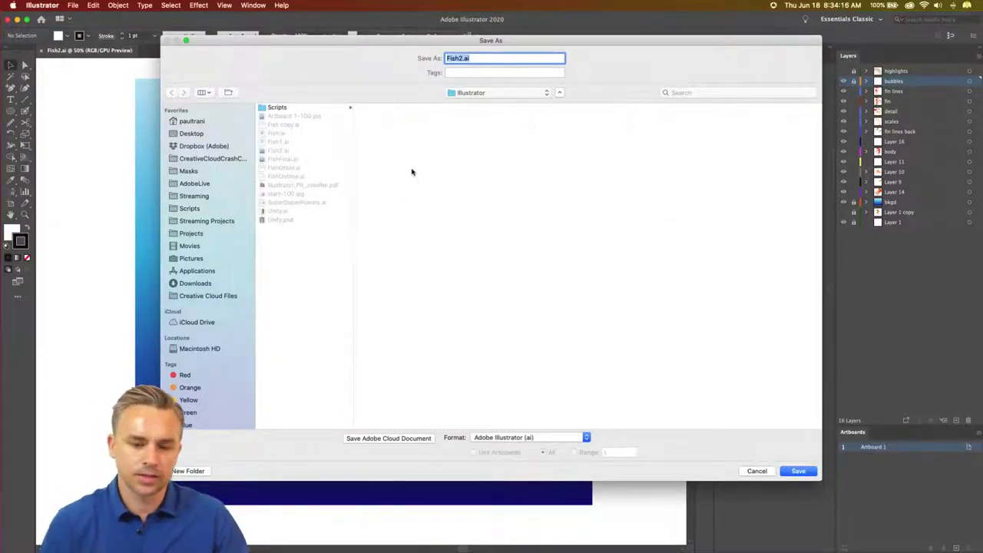
click(177, 135)
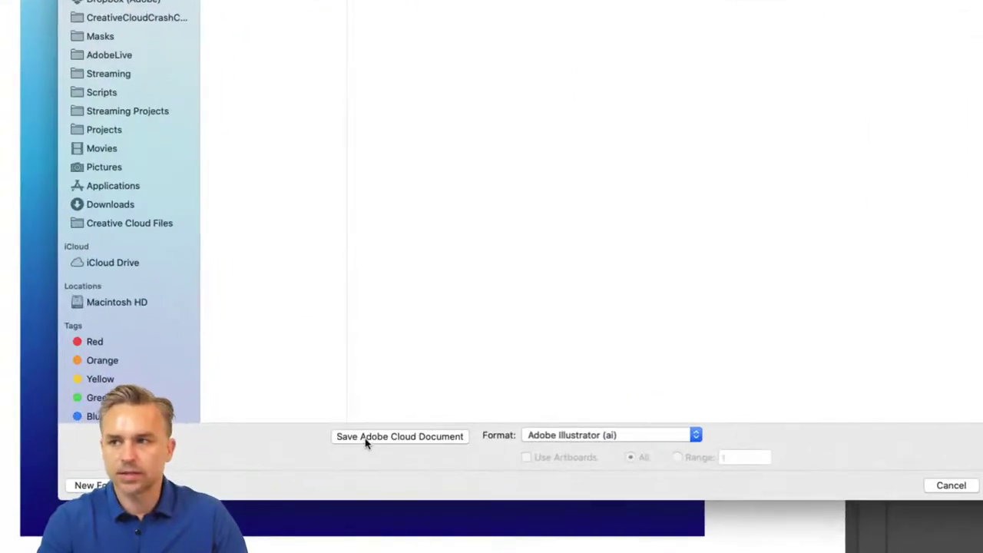
click(361, 440)
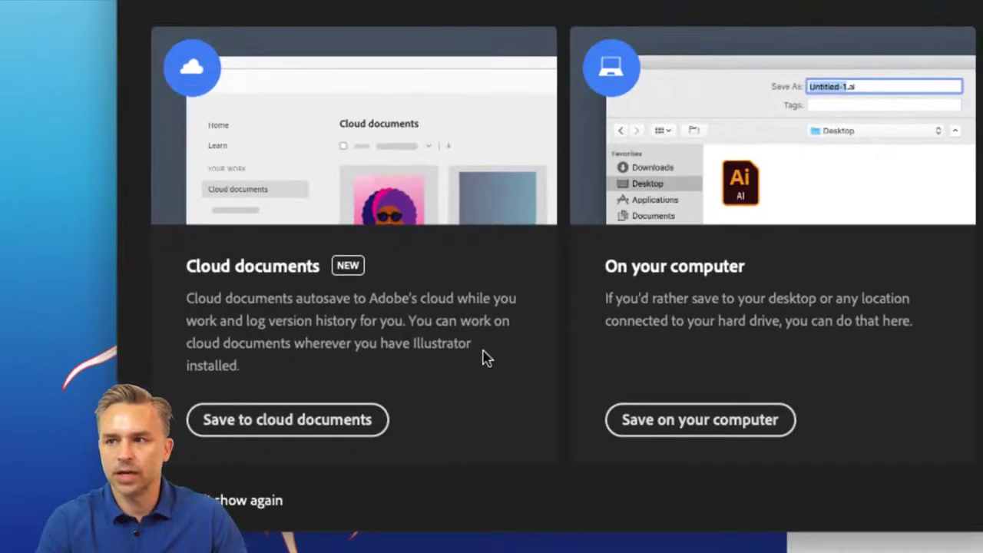
click(259, 424)
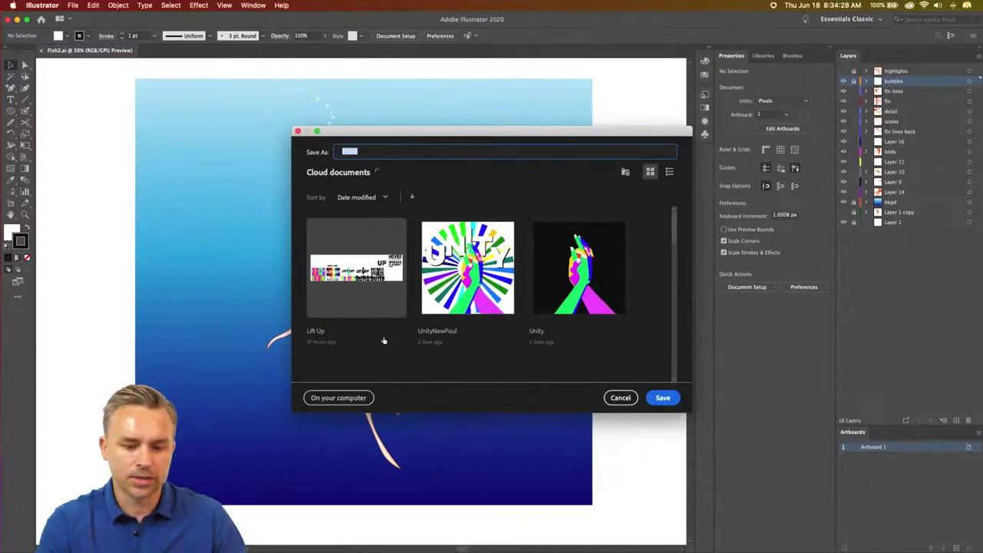
text(Koi)
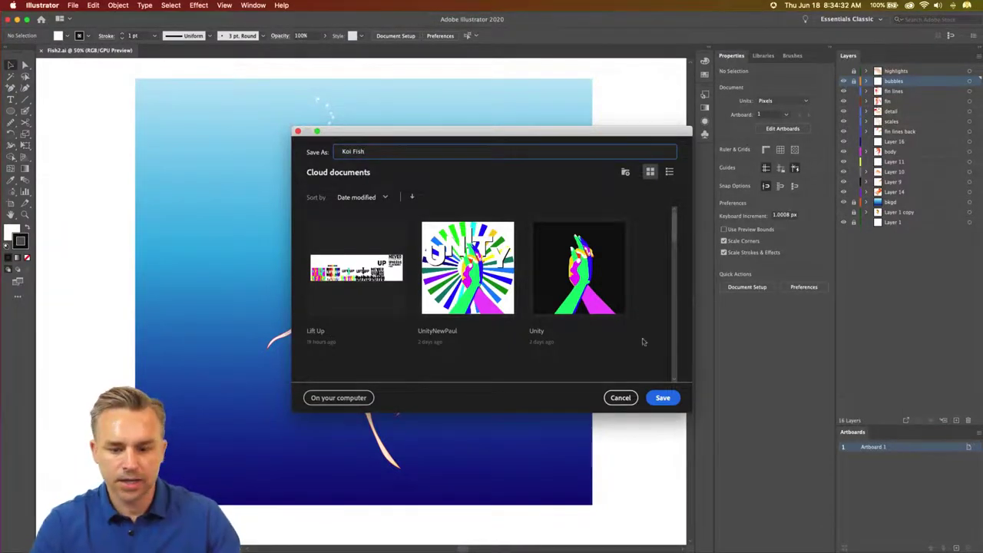
click(663, 398)
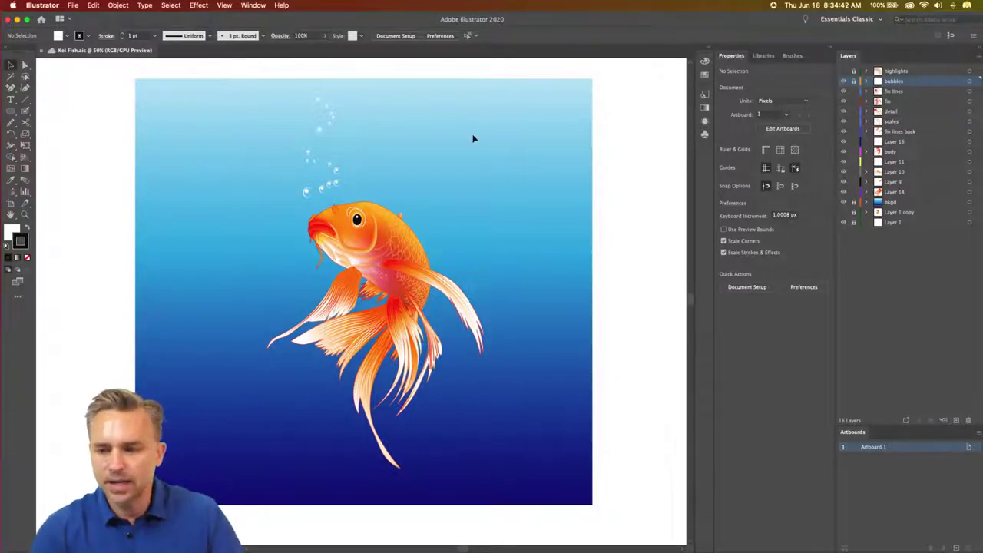
Step: Browse the cloud documents list without opening anything, then bring Chrome to the front
click(74, 6)
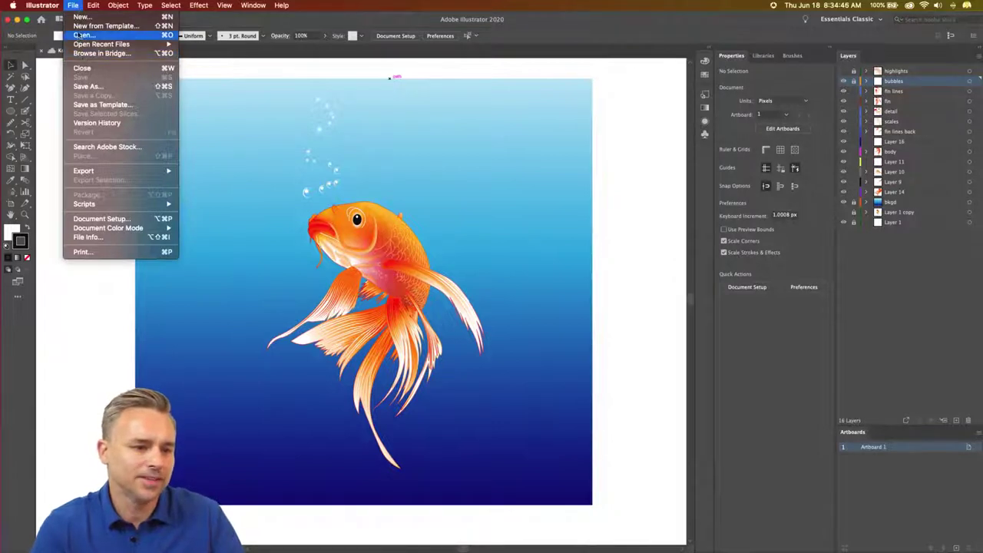
click(79, 36)
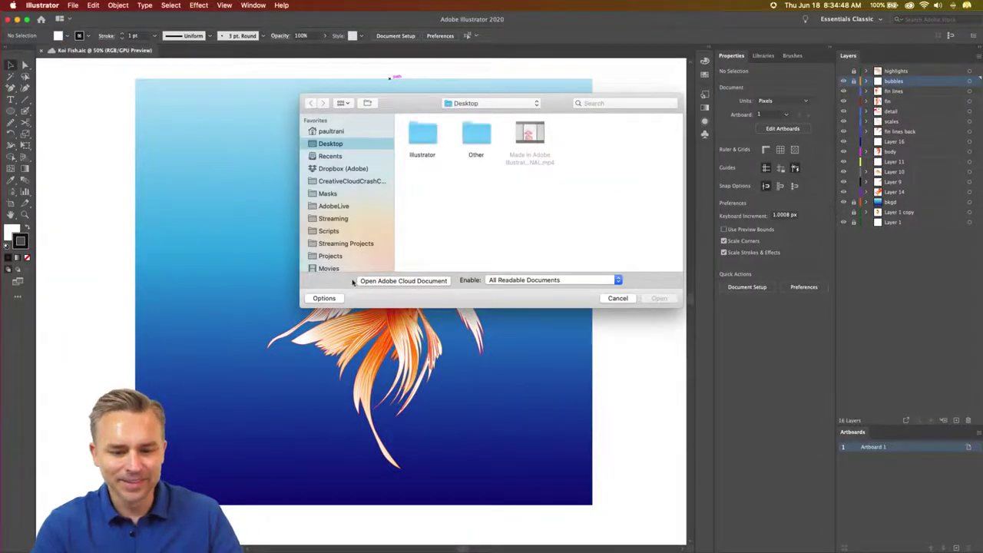
key(Escape)
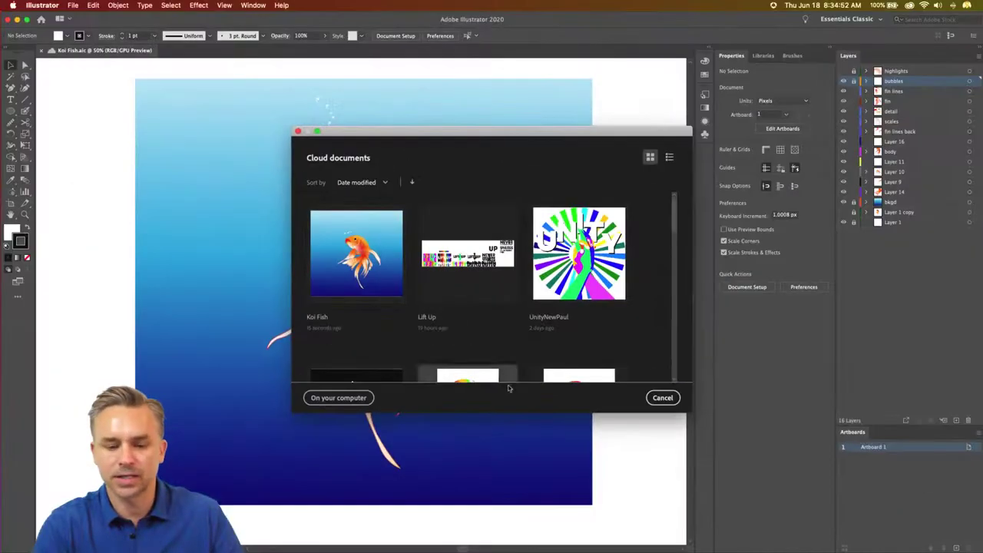
click(662, 397)
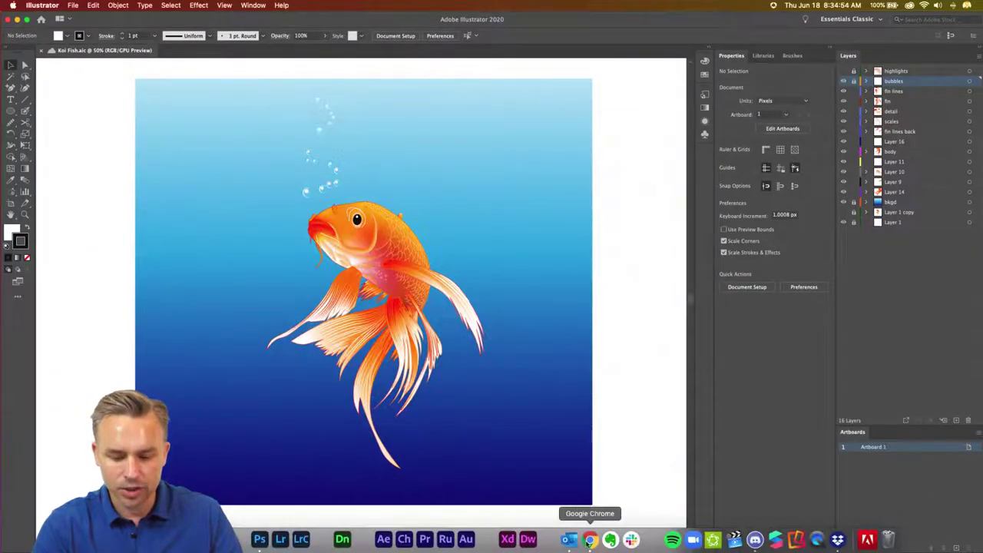
click(590, 540)
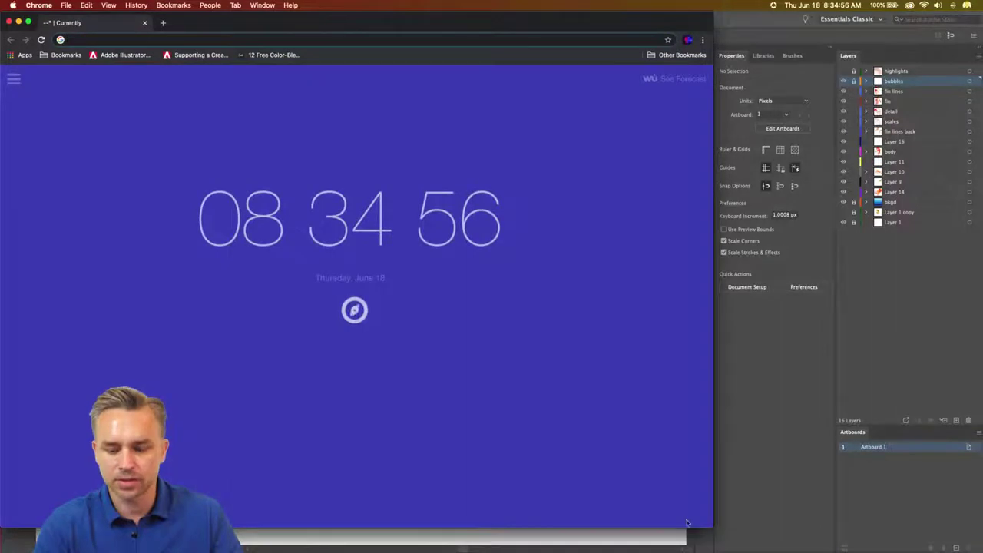
Step: Maximize Chrome, load assets.adobe.com/cloud-documents, and reload it twice
key(ctrl+alt+Return)
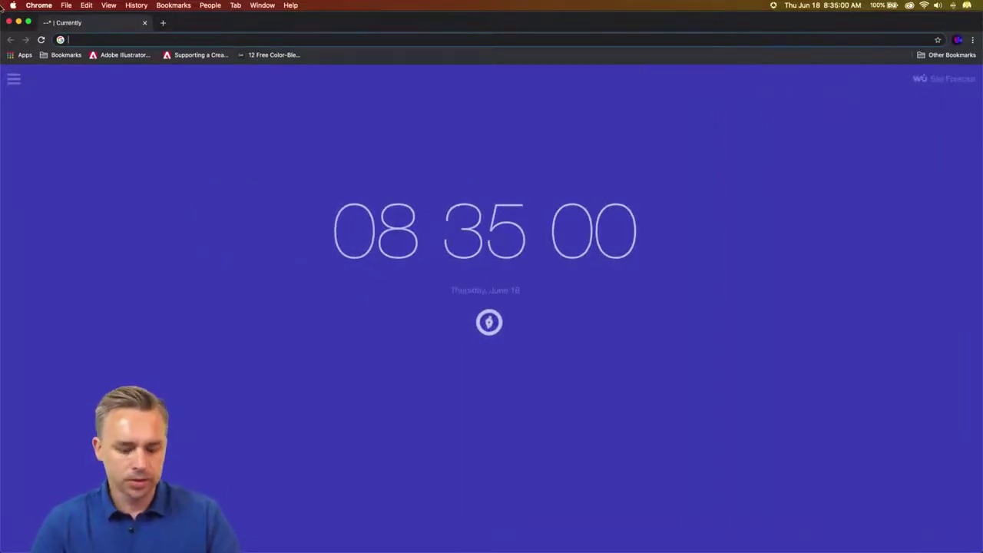
text(ass)
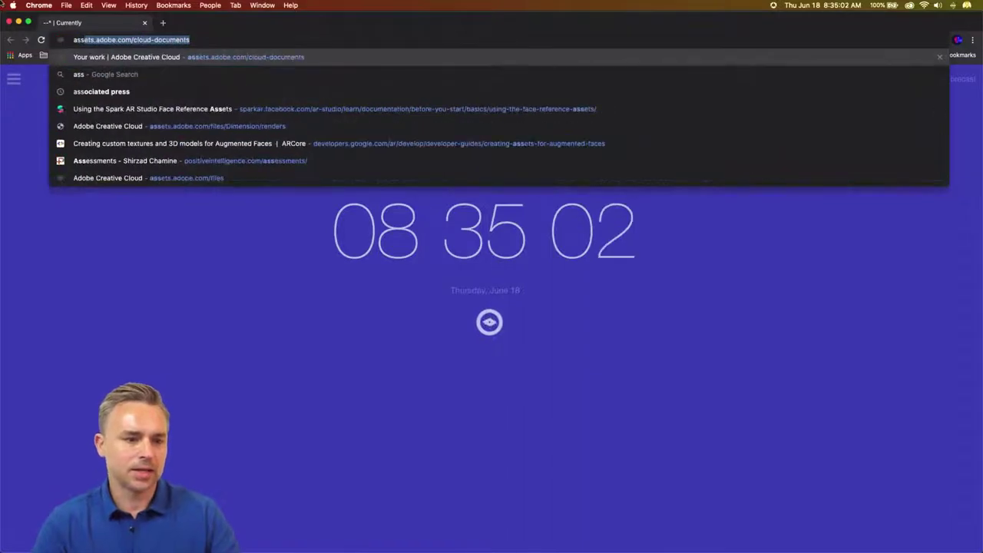
key(Return)
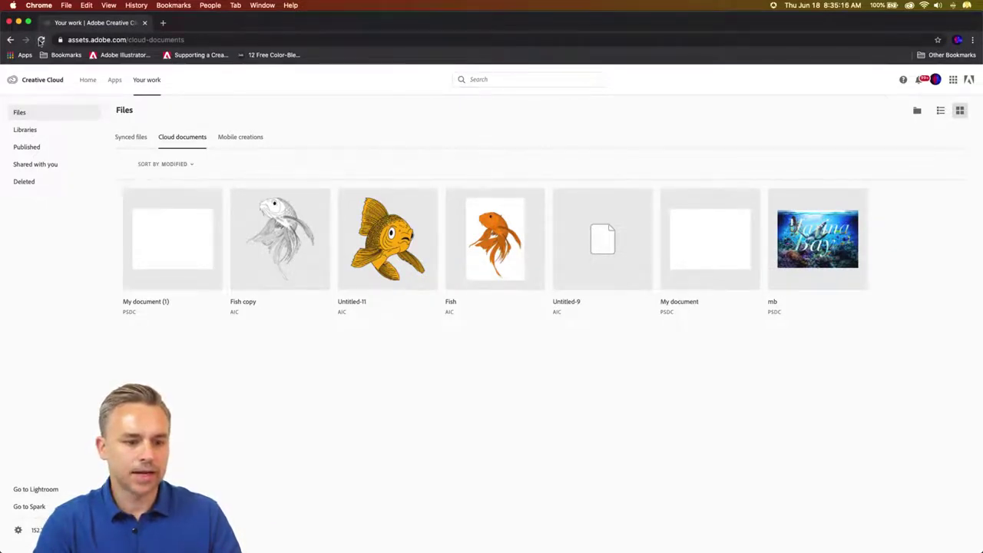
click(41, 40)
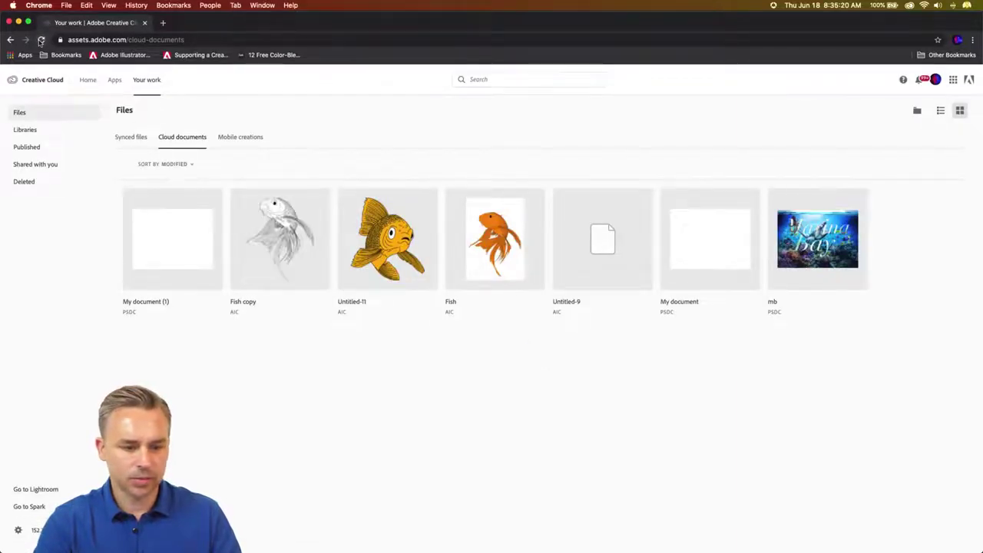
click(41, 40)
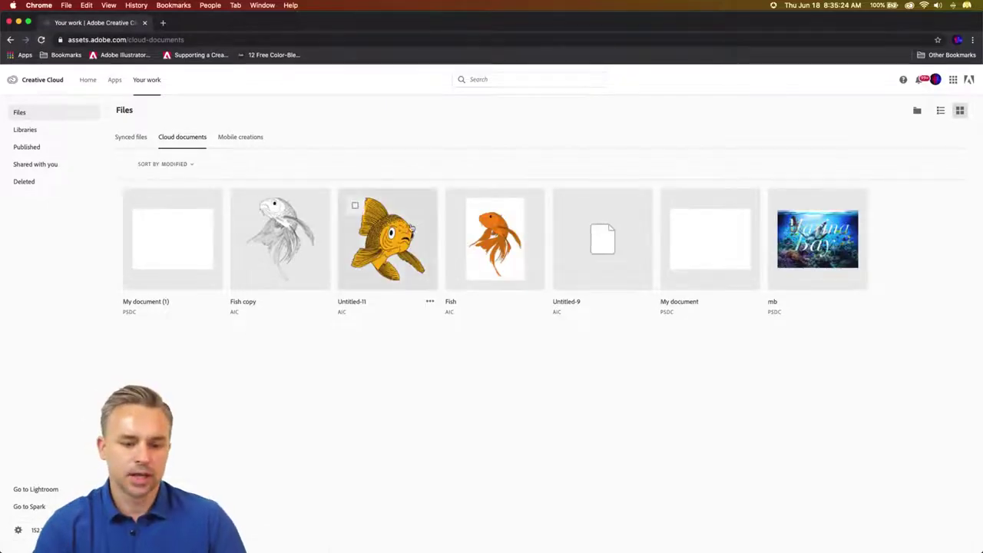
Step: Refresh the cloud documents page once more and minimize Chrome back to Koi Fish
click(18, 23)
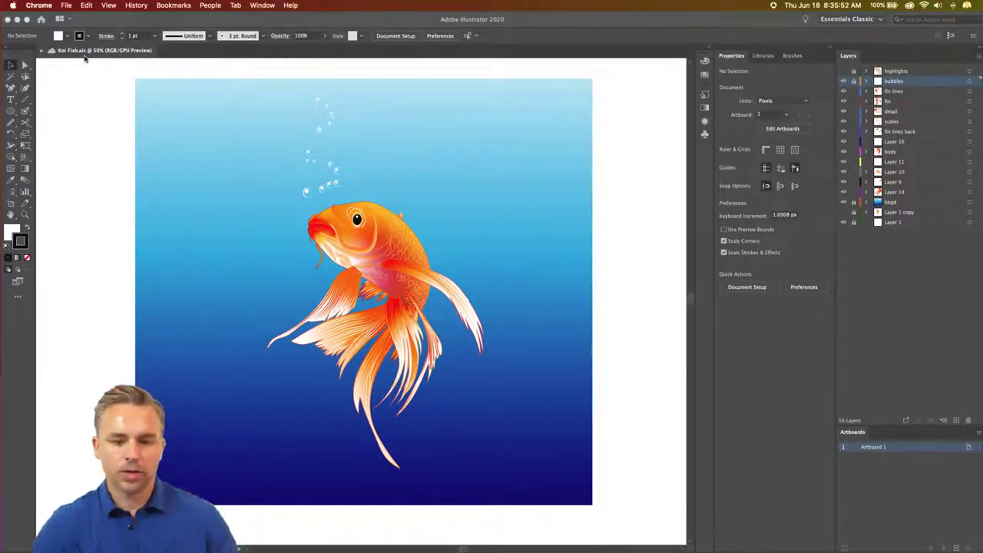
click(854, 83)
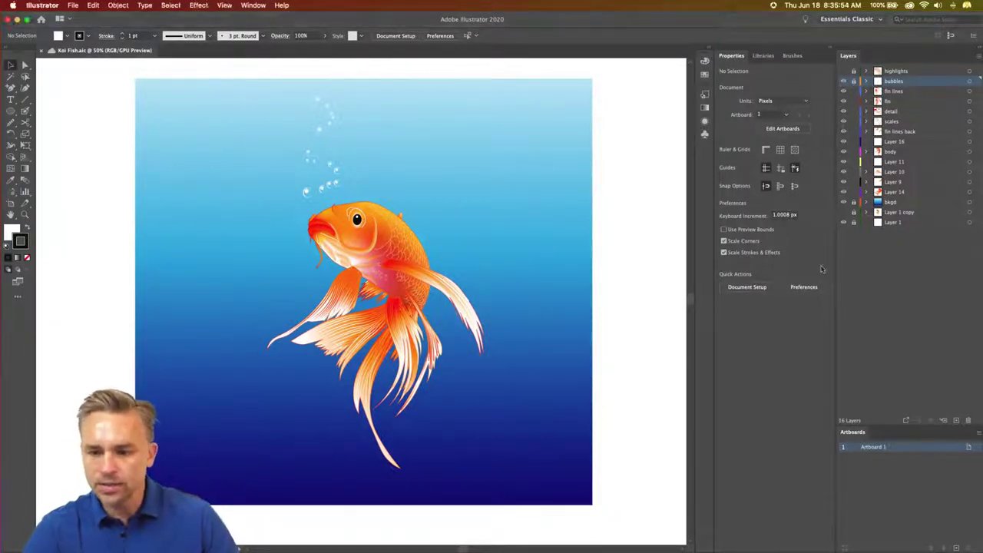
click(589, 540)
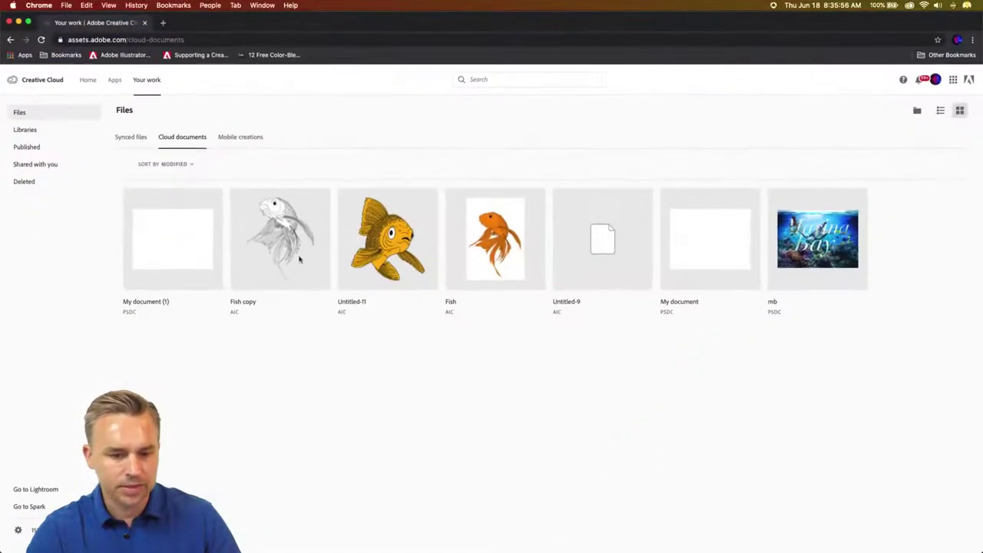
click(41, 42)
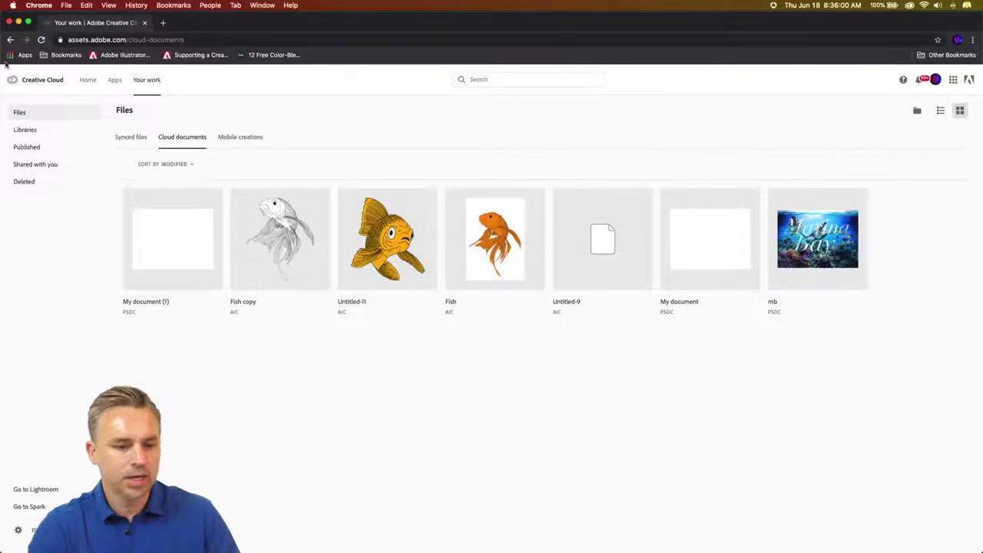
click(18, 22)
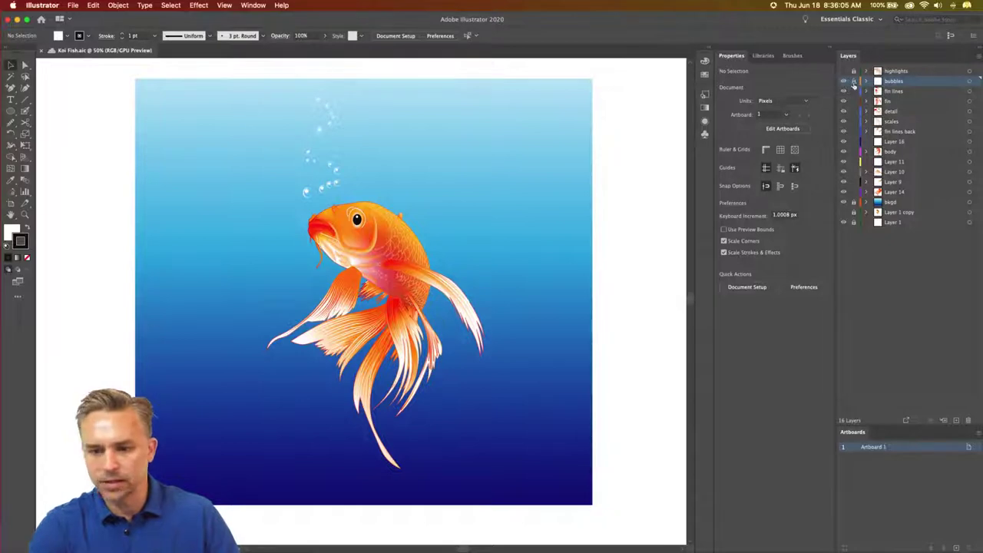
Step: Lock the bubbles layer, select all the fish artwork, and choose Free Transform's Free Distort
click(854, 81)
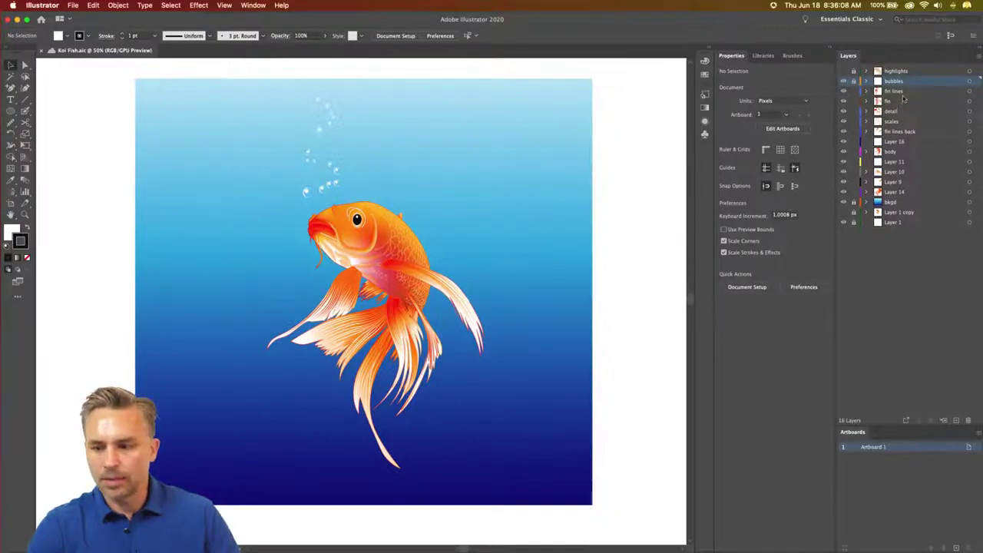
key(ctrl+a)
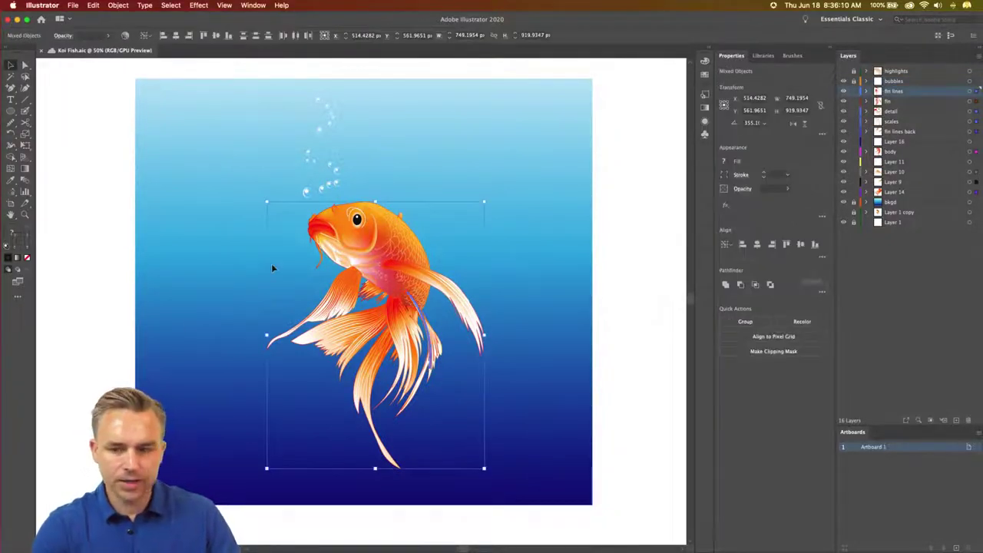
click(72, 5)
click(44, 125)
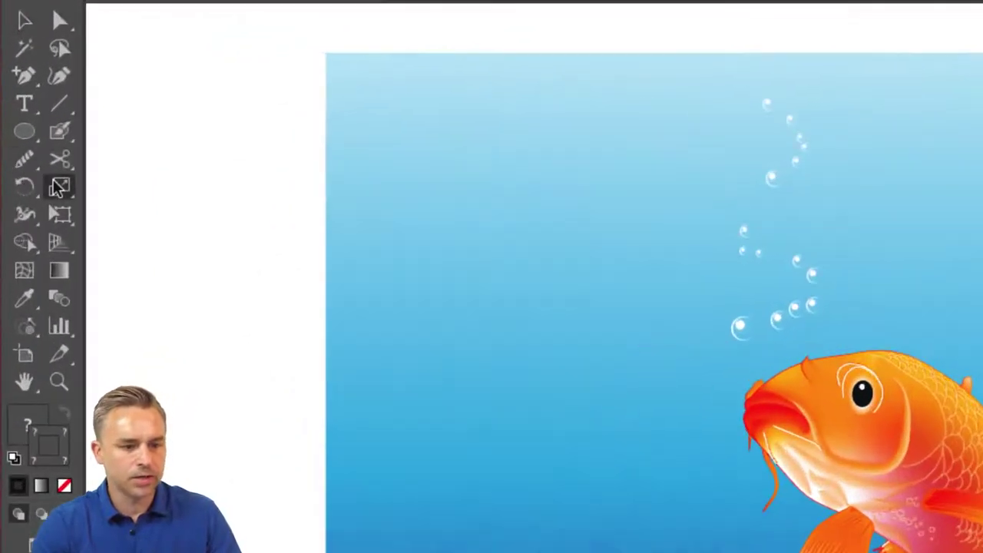
click(60, 187)
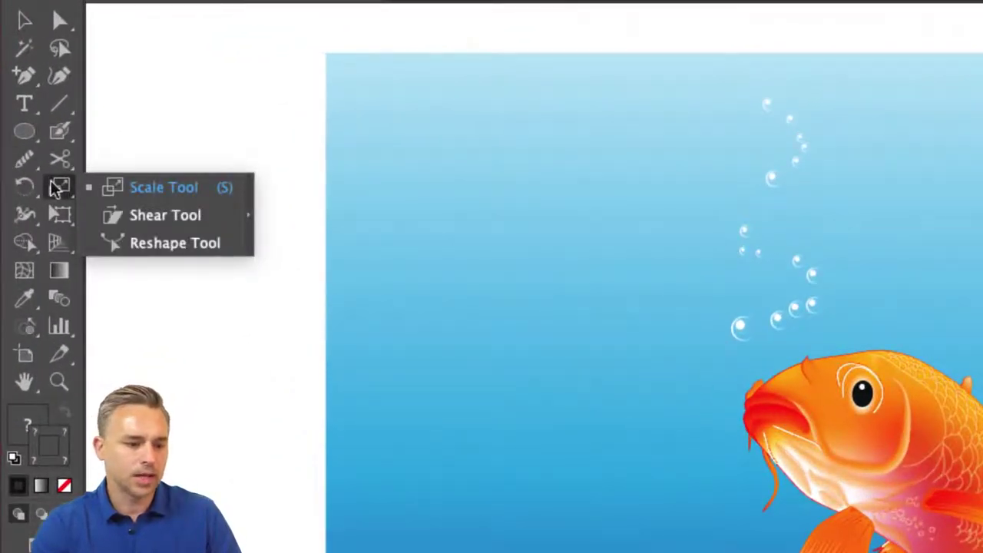
click(60, 214)
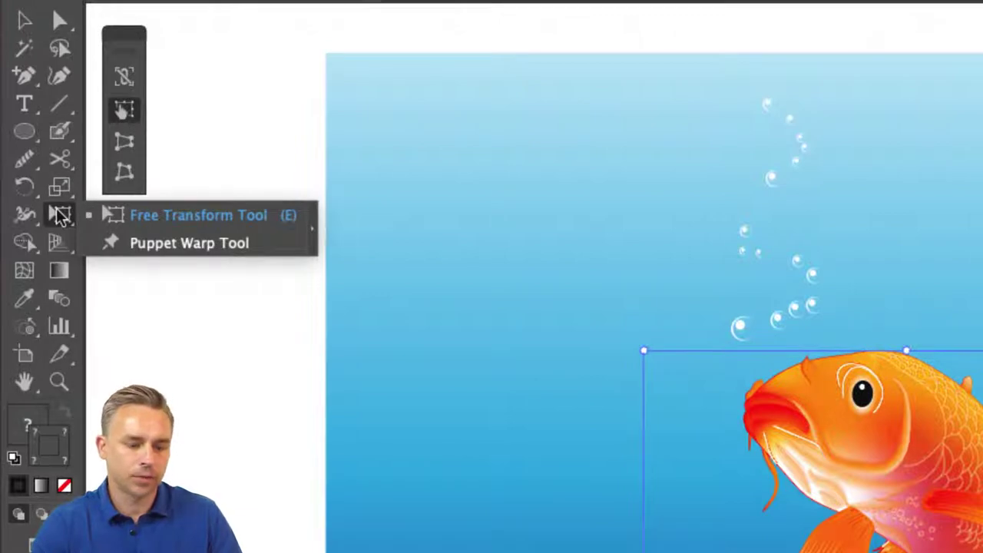
click(125, 175)
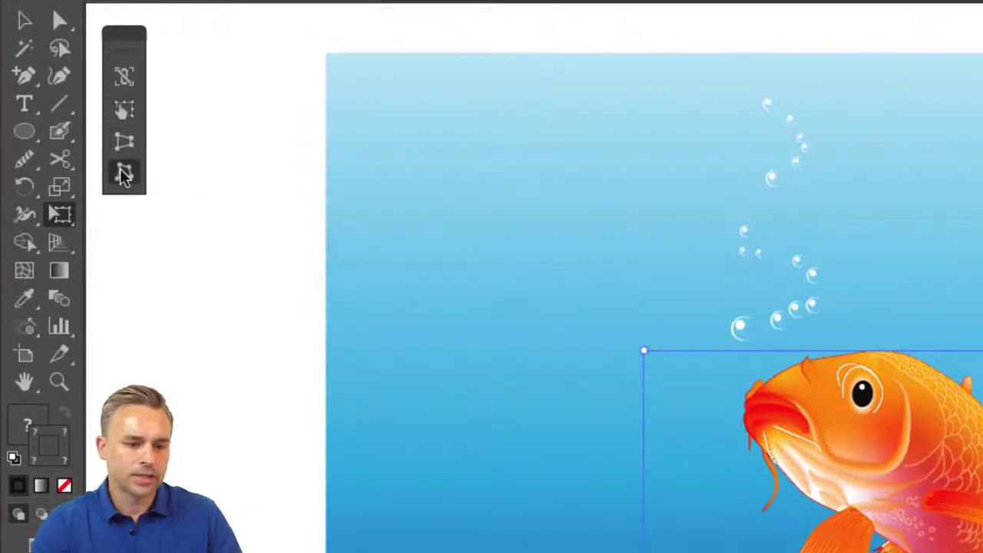
Step: Trial-distort the fish's top-left corner twice, undoing each back to the original shape
drag(268, 204, 249, 186)
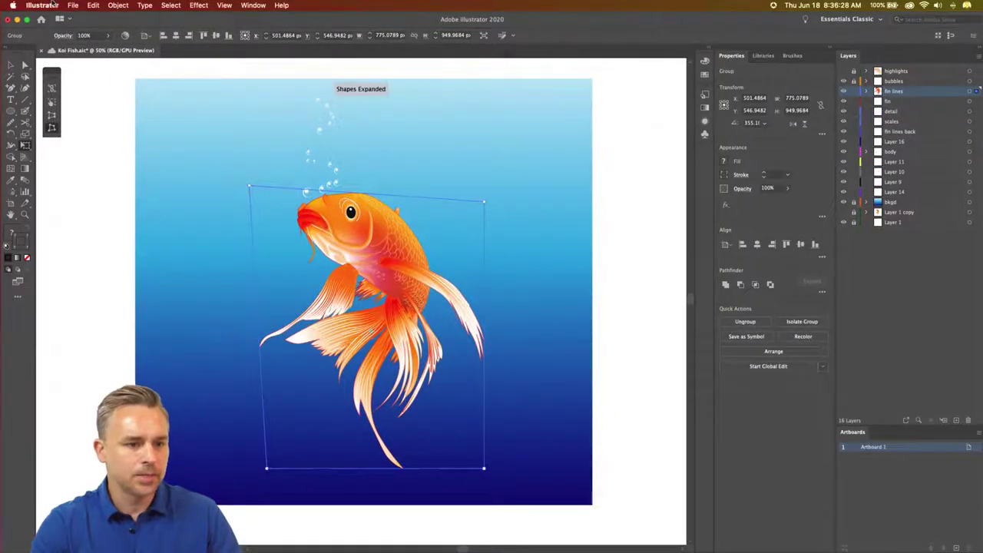
click(54, 5)
click(264, 189)
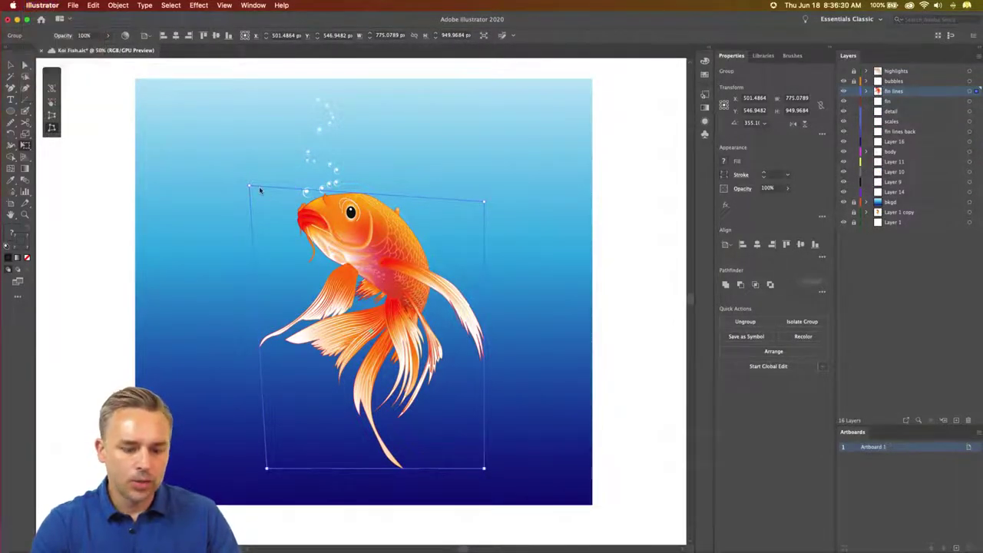
key(ctrl+z)
key(ctrl+z)
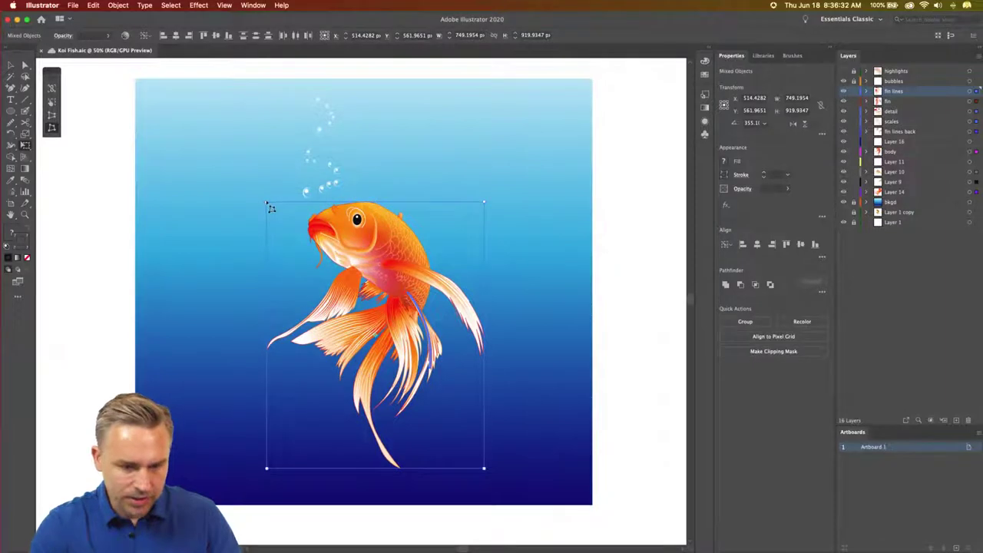
mouse_move(267, 203)
mouse_down()
mouse_move(186, 132)
mouse_move(296, 220)
mouse_move(197, 132)
mouse_move(149, 70)
mouse_move(263, 227)
mouse_move(225, 154)
mouse_move(220, 169)
mouse_move(235, 161)
mouse_move(220, 161)
mouse_up()
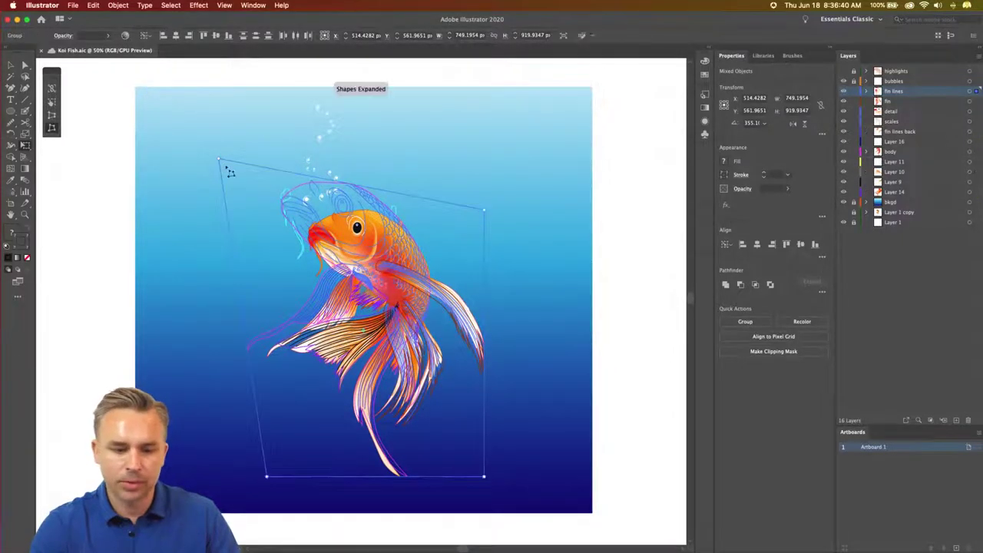
key(ctrl+g)
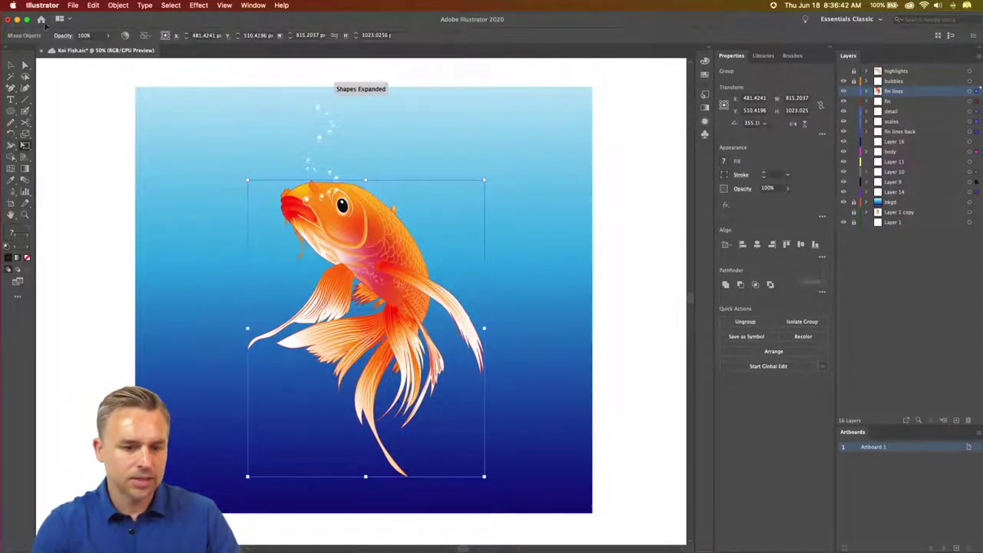
key(ctrl+z)
key(ctrl+z)
click(43, 6)
mouse_move(50, 31)
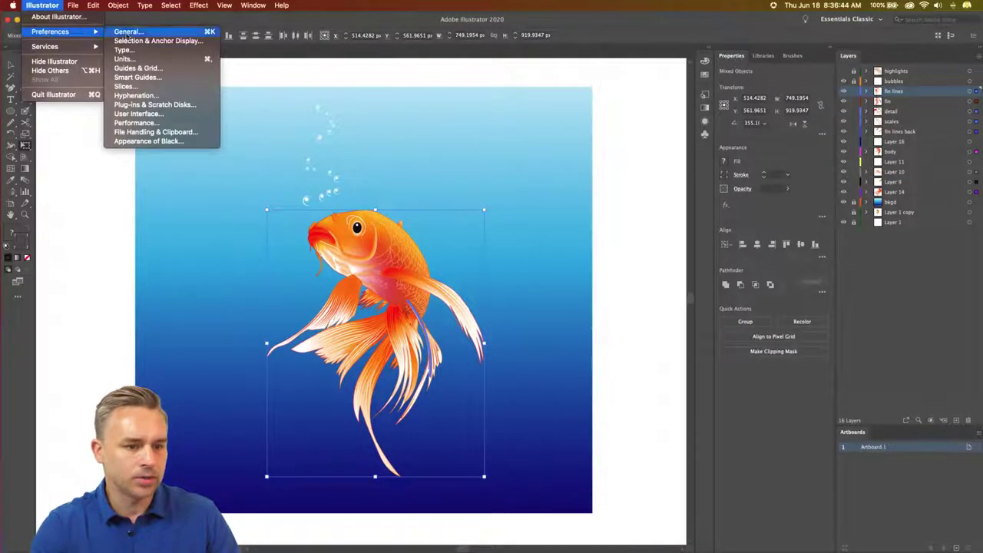
Step: Review the Performance preferences and close them keeping the settings
click(126, 123)
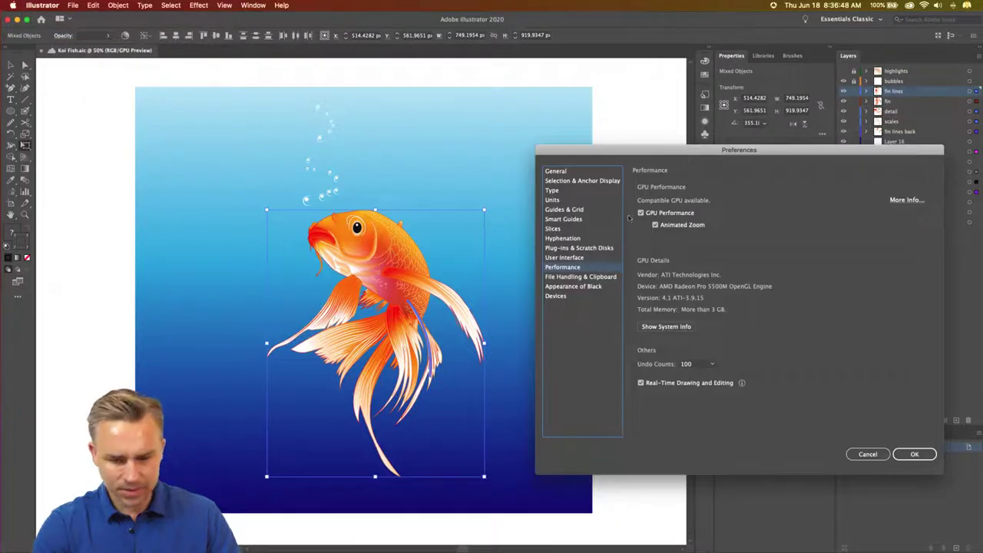
drag(697, 157, 407, 108)
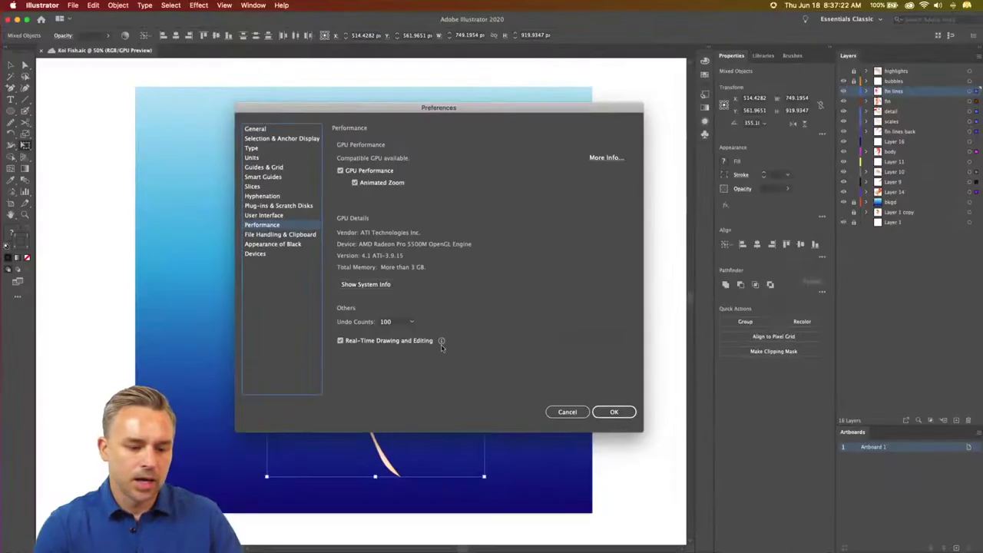
click(619, 410)
Step: Switch the preview to CPU rendering, then back to GPU rendering
click(221, 6)
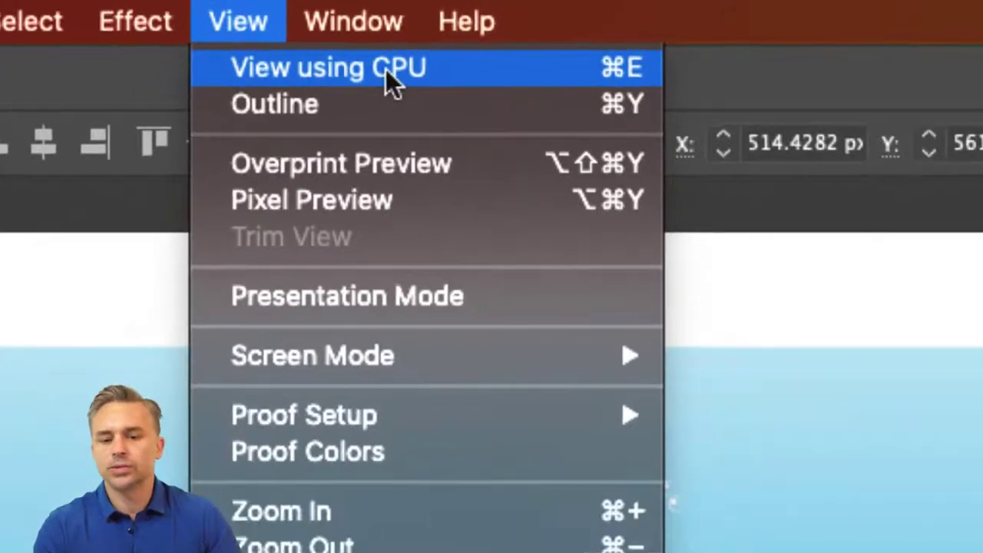
click(388, 79)
click(231, 27)
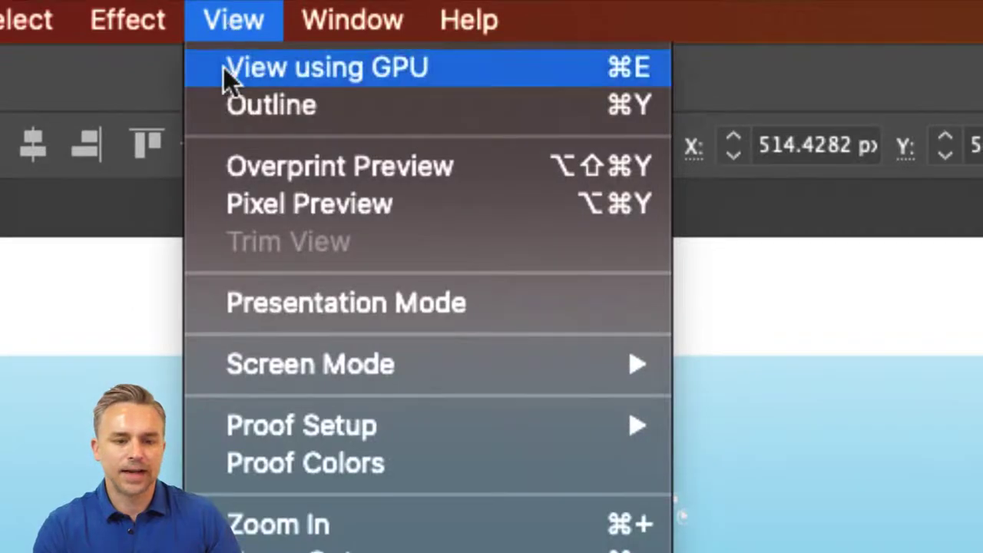
click(249, 69)
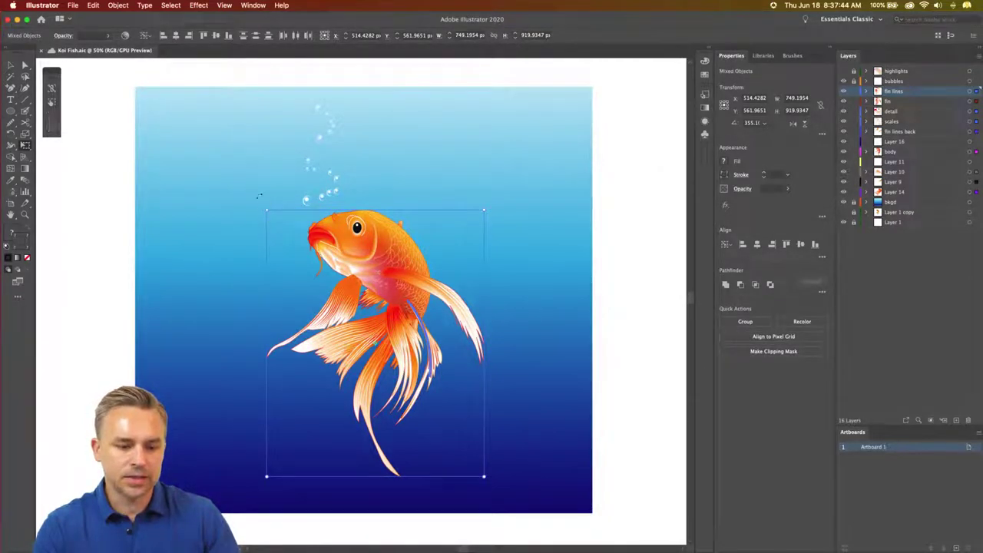
drag(264, 206, 229, 157)
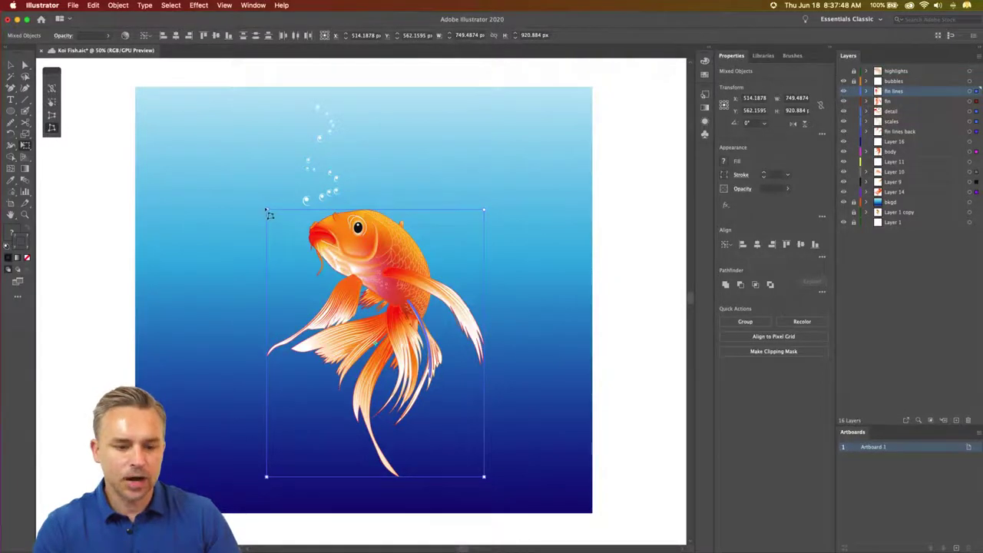
drag(247, 181, 204, 166)
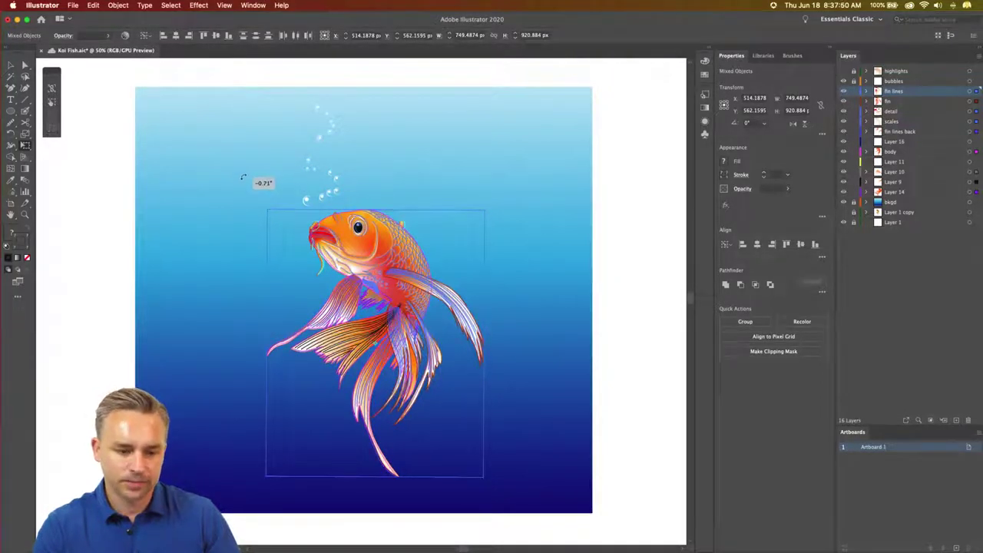
key(ctrl+z)
click(26, 146)
click(48, 146)
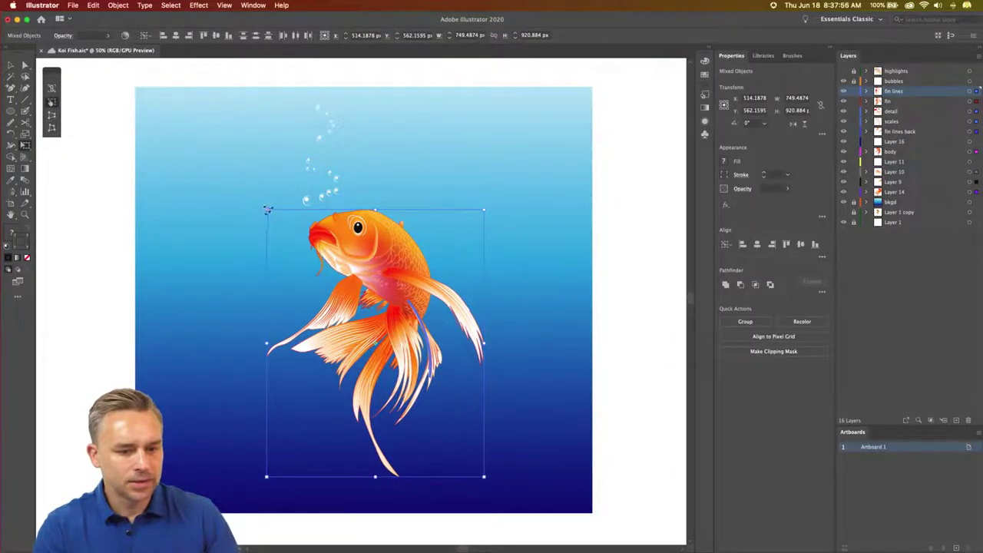
drag(253, 192, 344, 328)
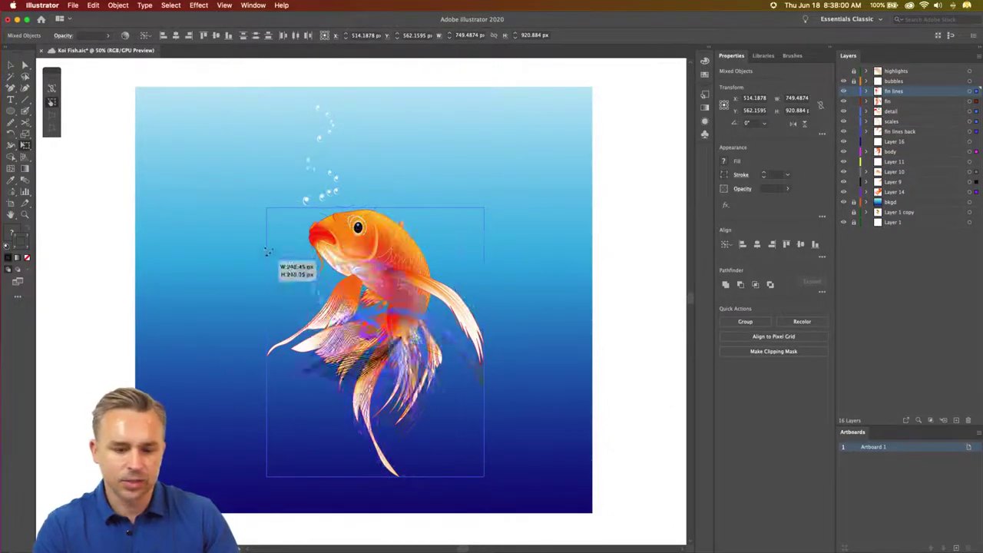
drag(343, 329, 272, 207)
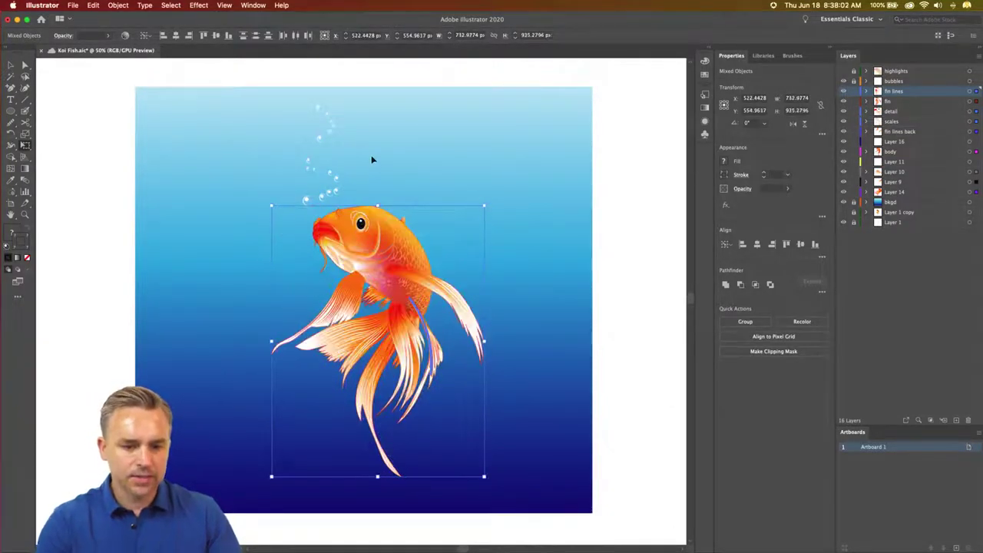
key(ctrl+plus)
key(ctrl+plus)
key(ctrl+plus)
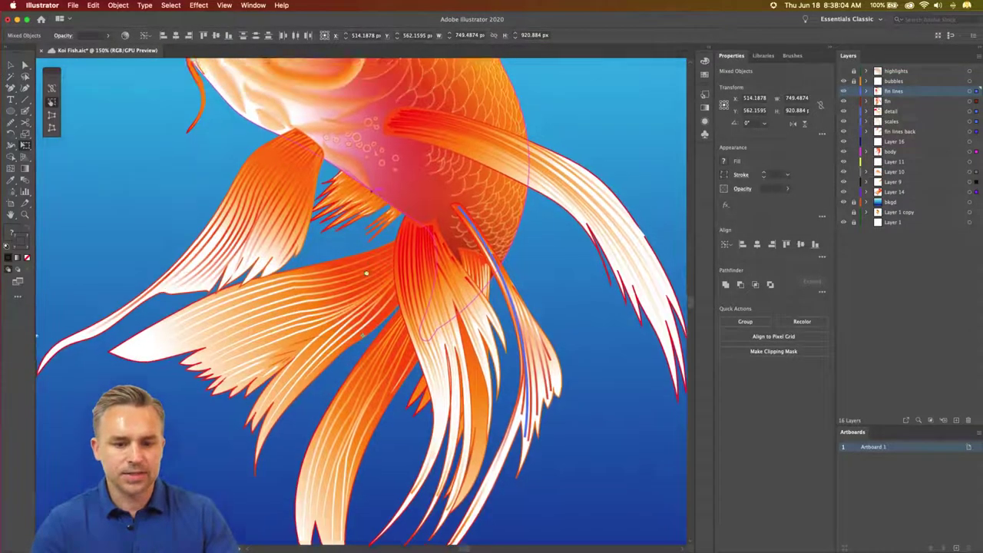
Step: Enlarge the pale glow ellipse around the koi's eye to about 47 by 61 px
scroll(389, 459, up, 5)
key(ctrl+plus)
key(ctrl+plus)
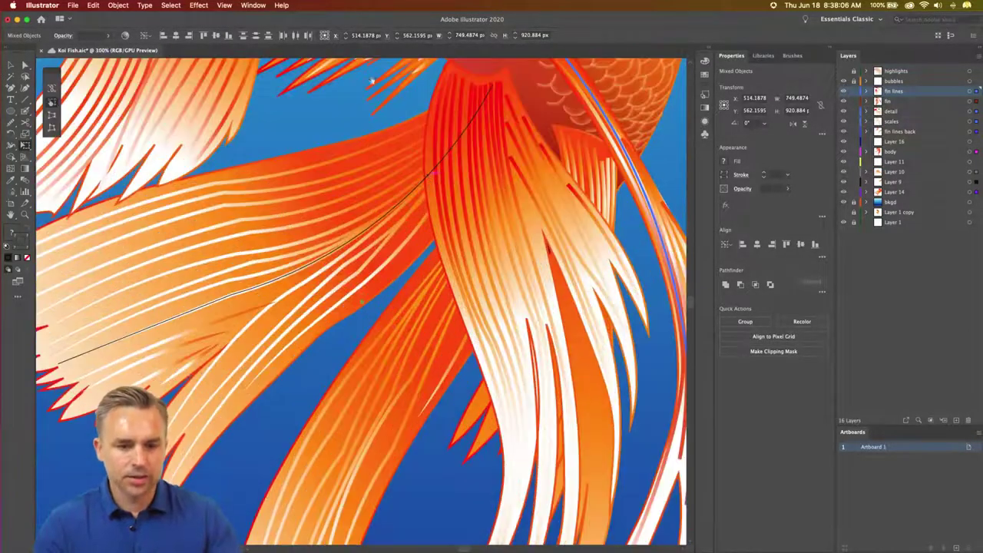
scroll(432, 492, up, 5)
scroll(345, 380, up, 5)
scroll(346, 381, up, 5)
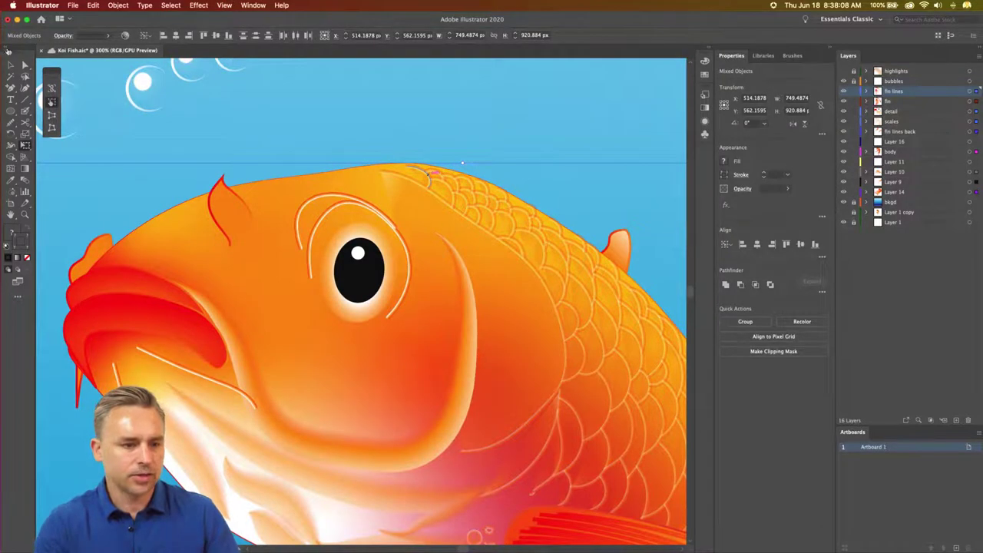
click(11, 65)
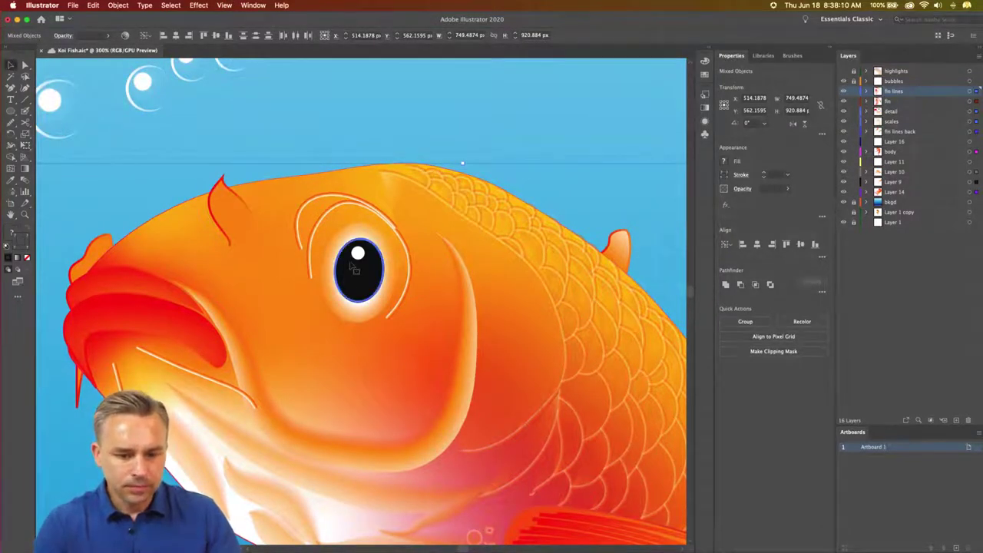
click(484, 116)
click(358, 253)
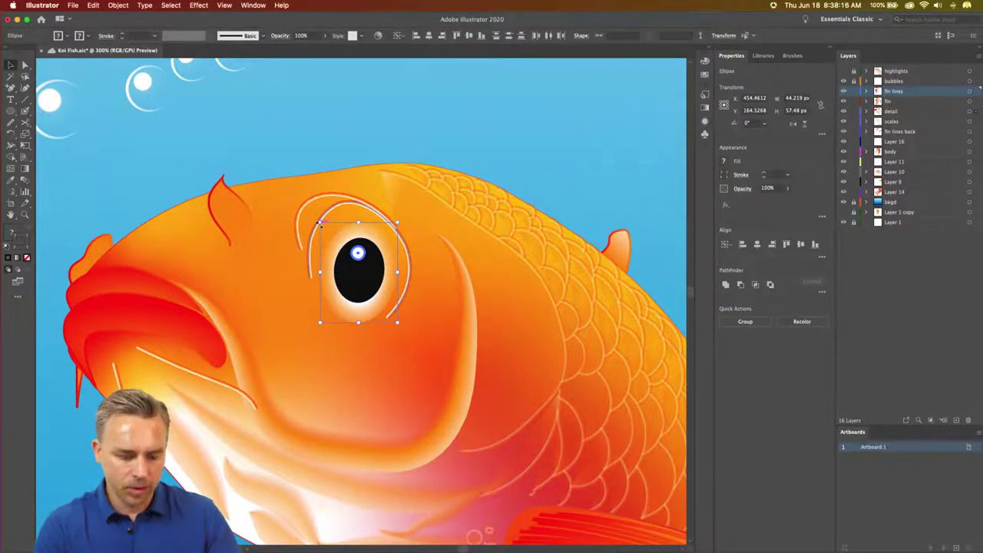
mouse_move(320, 224)
mouse_down()
mouse_move(63, 132)
mouse_move(280, 241)
mouse_move(197, 192)
mouse_move(217, 204)
mouse_up()
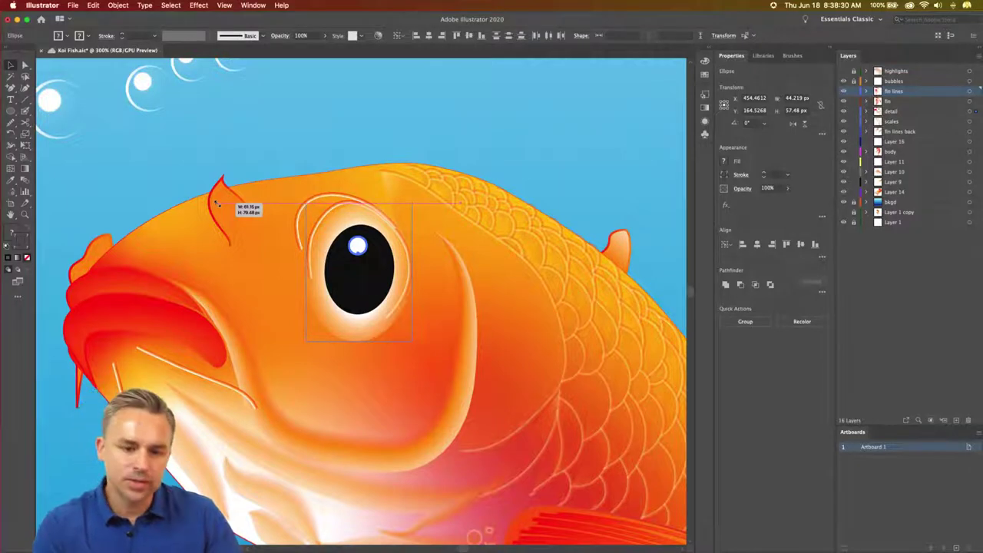
mouse_move(218, 203)
mouse_down()
mouse_move(229, 215)
mouse_move(235, 202)
mouse_move(241, 222)
mouse_up()
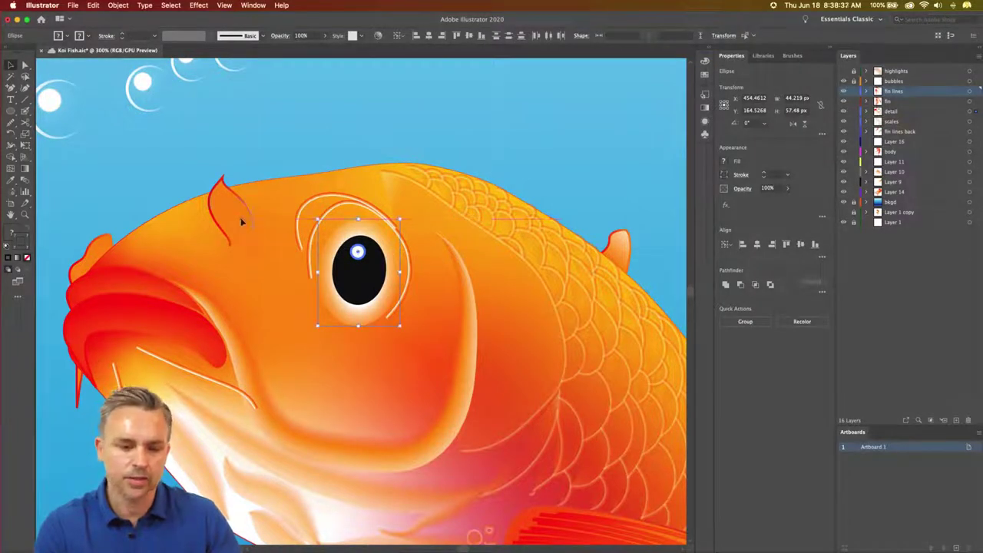
click(232, 141)
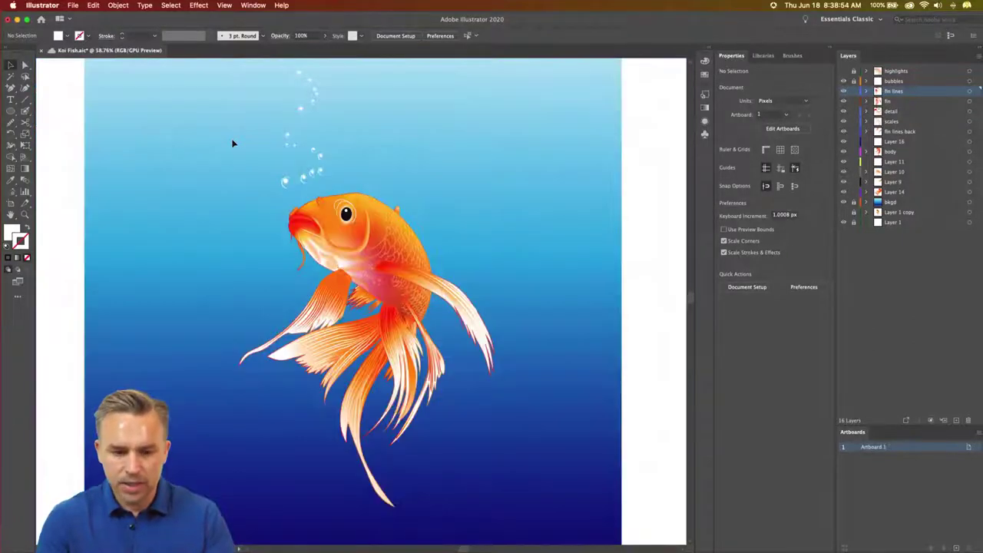
Step: Fit the whole artboard in view and zoom back in
key(ctrl+0)
scroll(287, 290, up, 2)
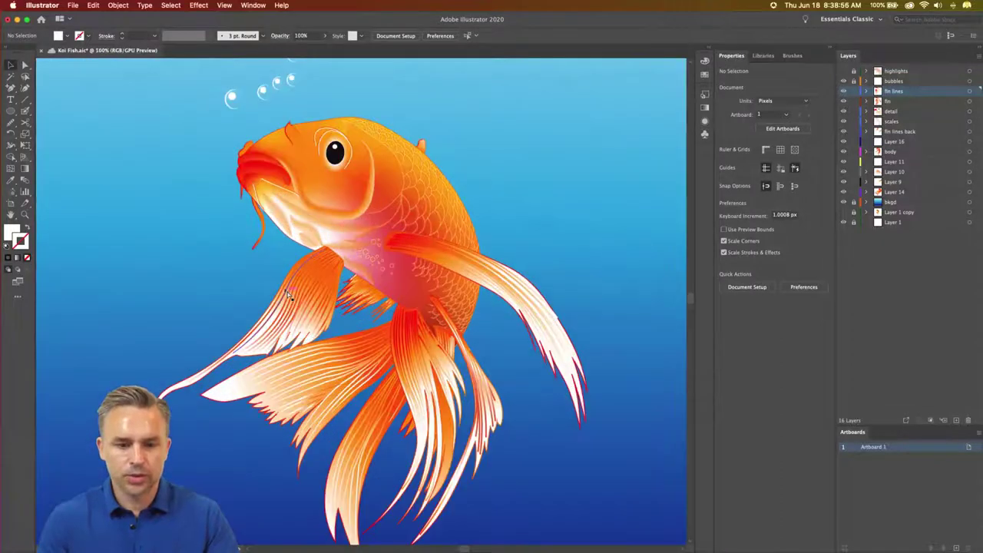
scroll(287, 290, up, 2)
scroll(286, 284, up, 2)
scroll(287, 280, up, 5)
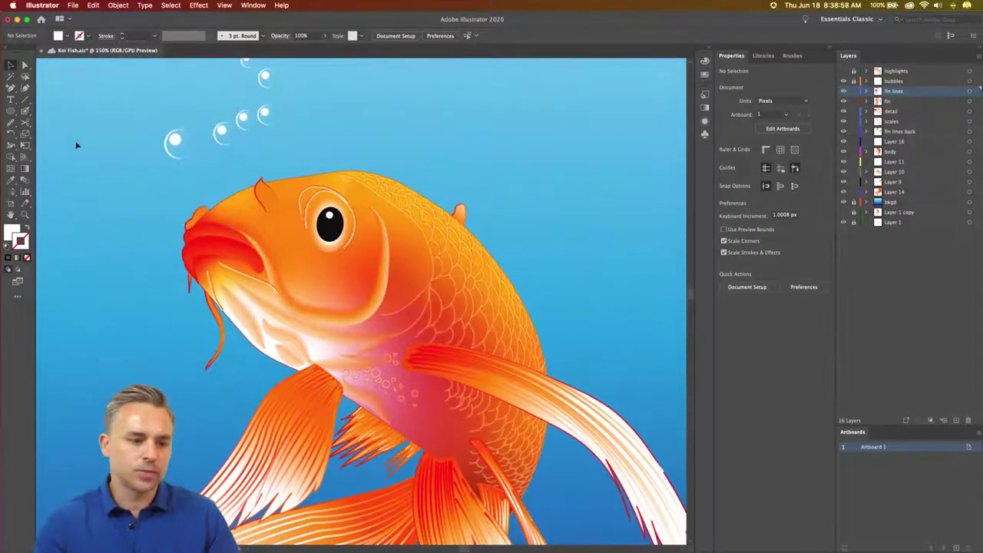
Step: Edit the fish body's freeform gradient, moving a point toward the cheek and extending toward the fin
click(320, 276)
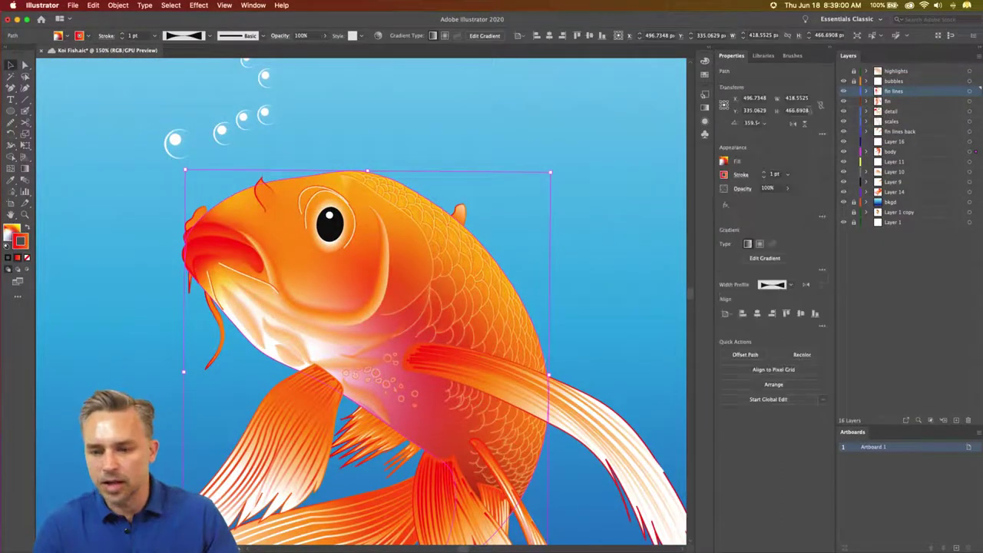
click(25, 169)
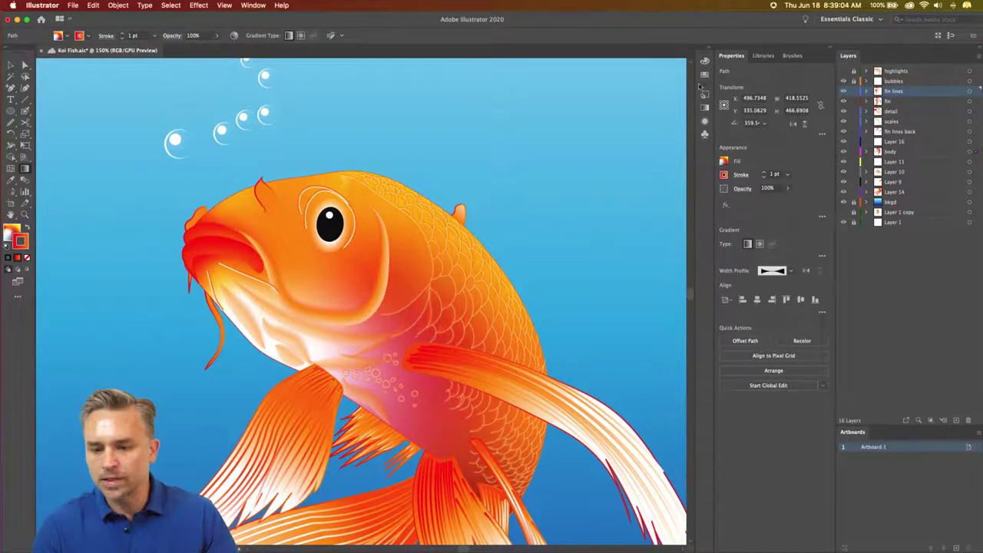
click(708, 57)
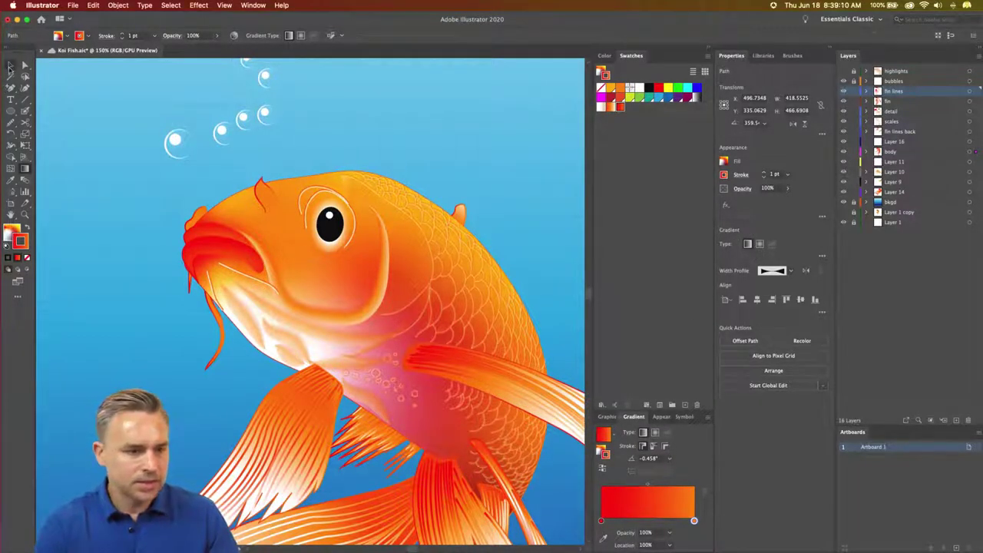
click(10, 67)
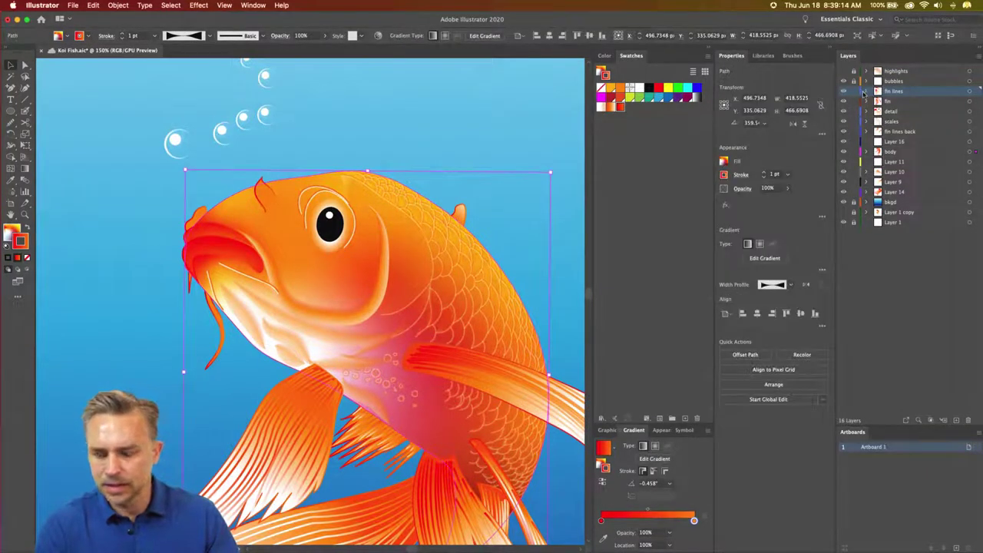
click(11, 232)
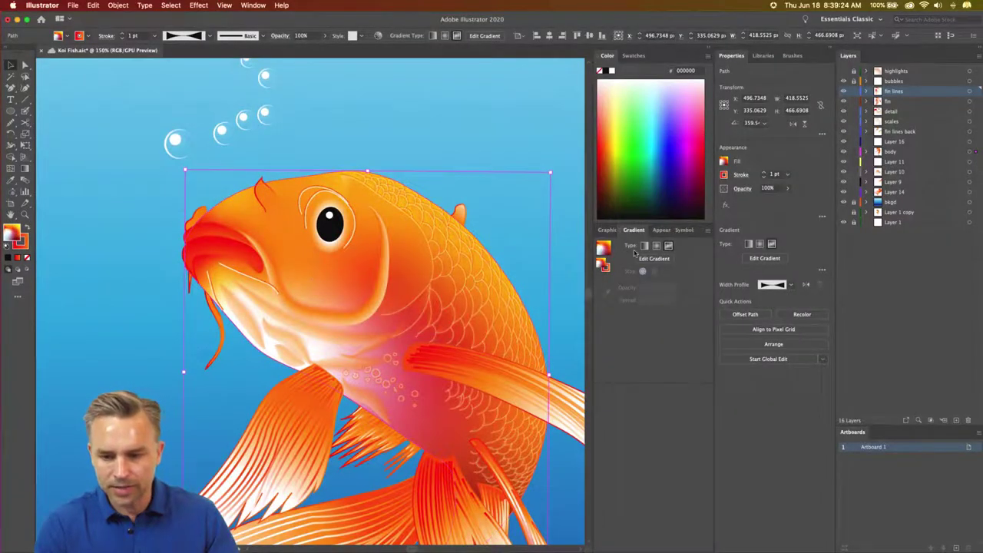
click(662, 260)
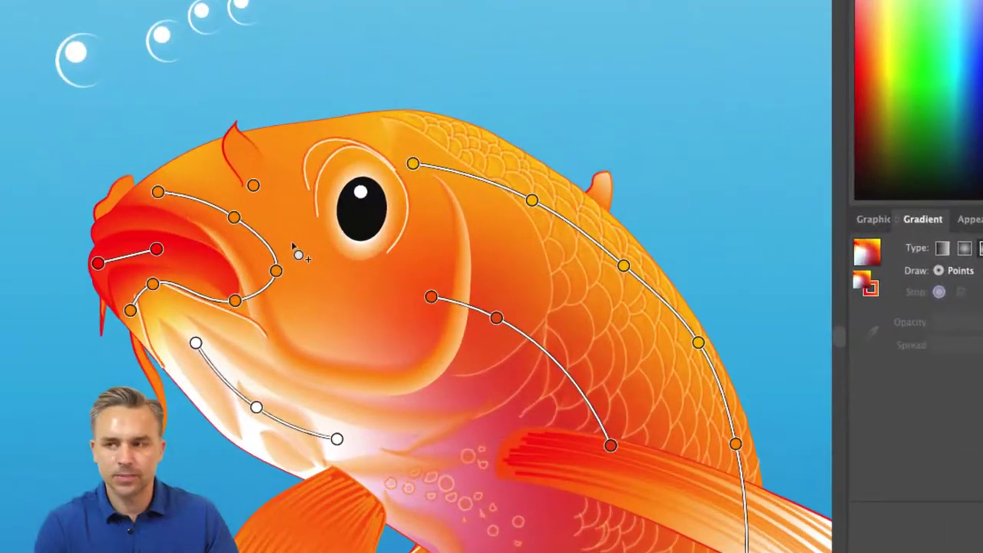
mouse_move(431, 298)
mouse_down()
mouse_move(349, 277)
mouse_move(444, 303)
mouse_move(555, 369)
mouse_move(543, 353)
mouse_up()
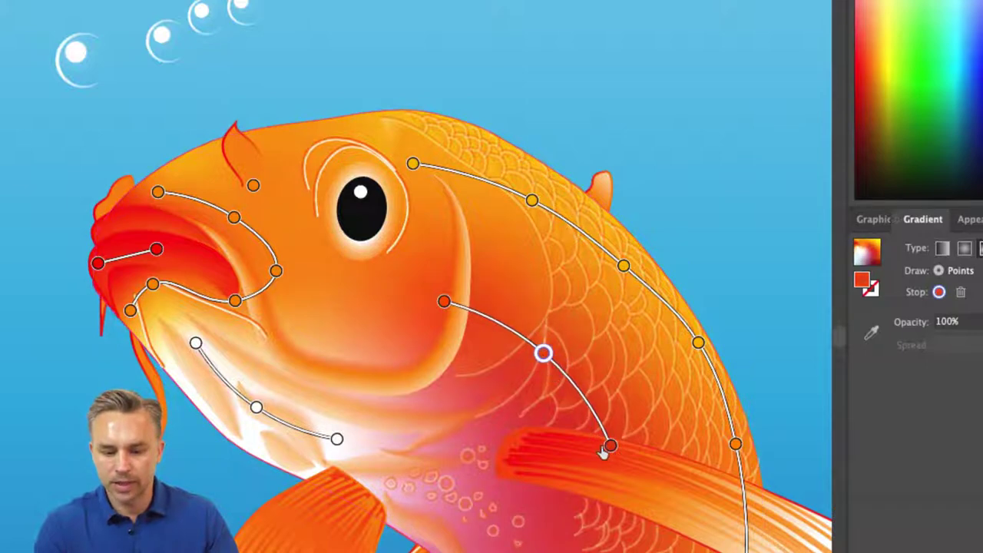
drag(607, 449, 629, 513)
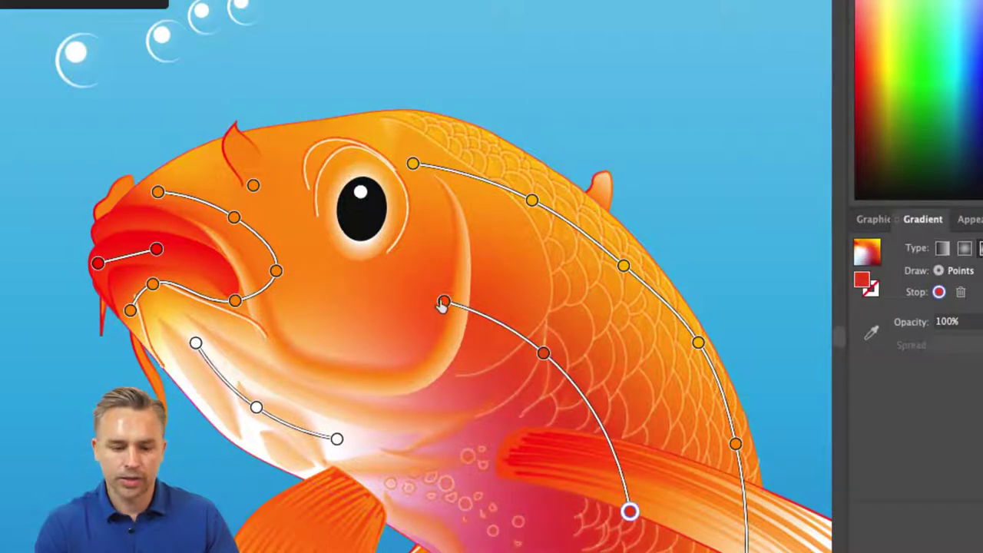
click(444, 301)
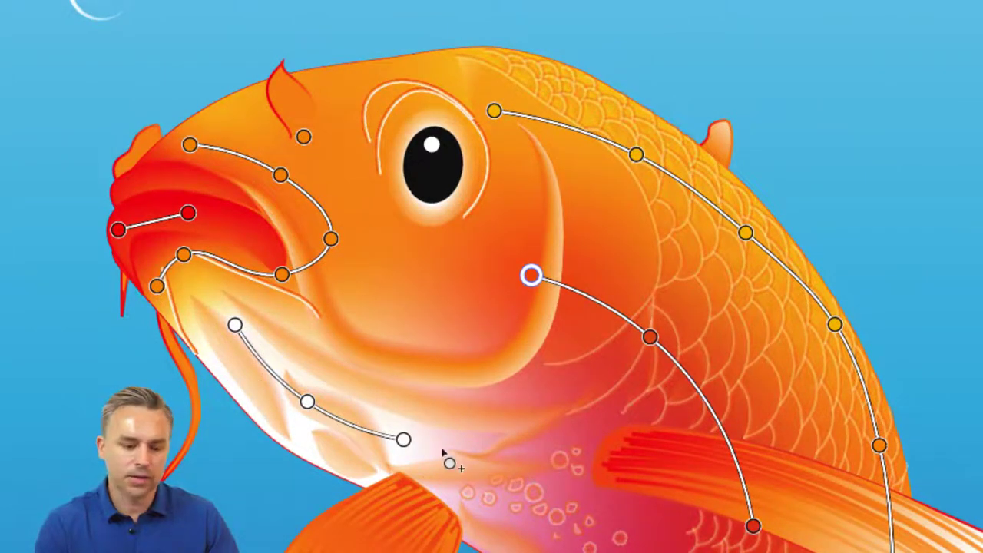
Step: Add a red gradient point on the cheek, shift it slightly right, and readjust its spread
click(415, 291)
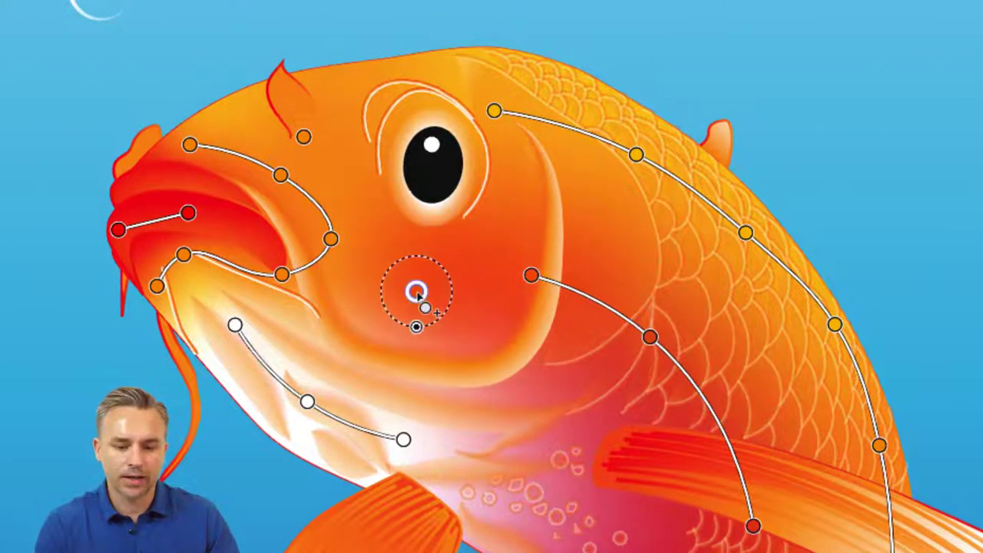
double_click(415, 291)
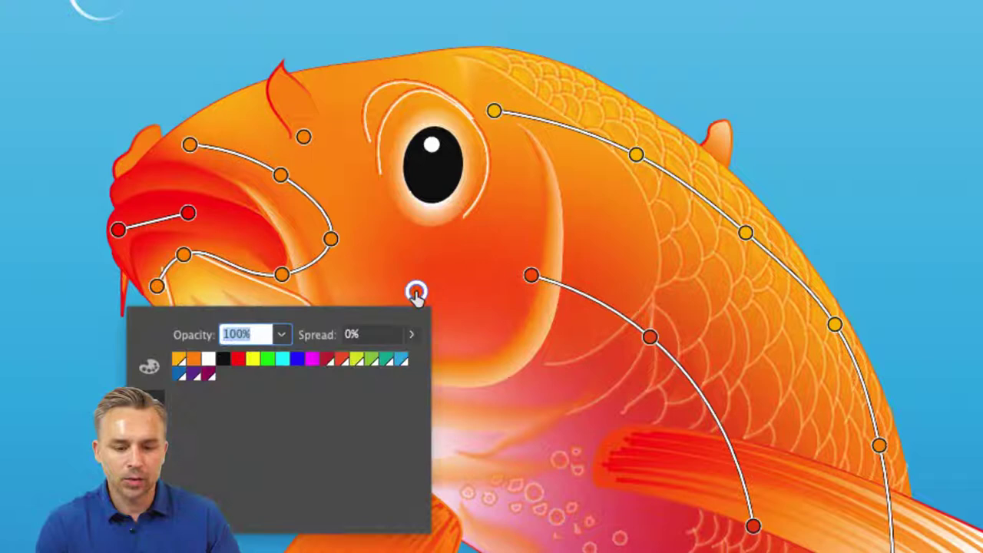
click(238, 364)
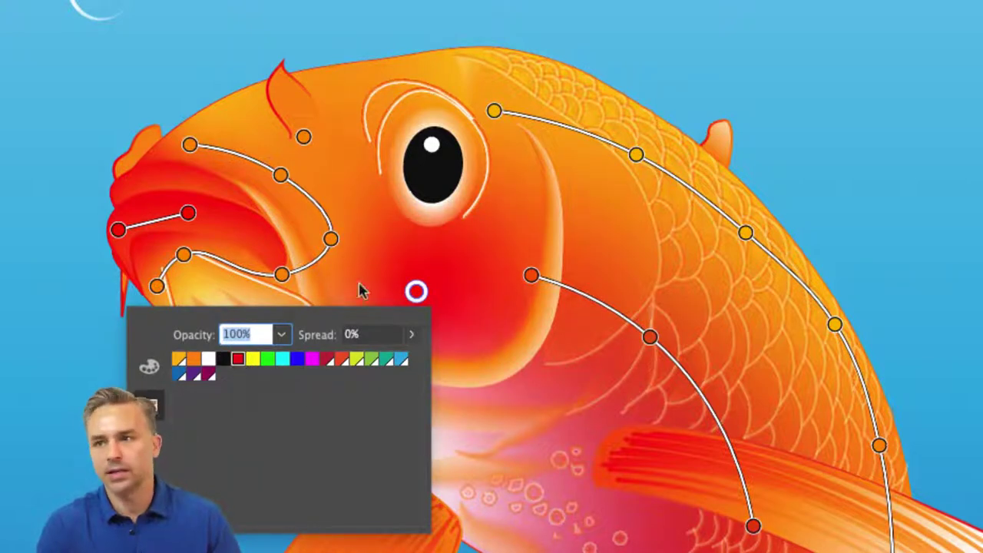
click(415, 286)
mouse_move(419, 268)
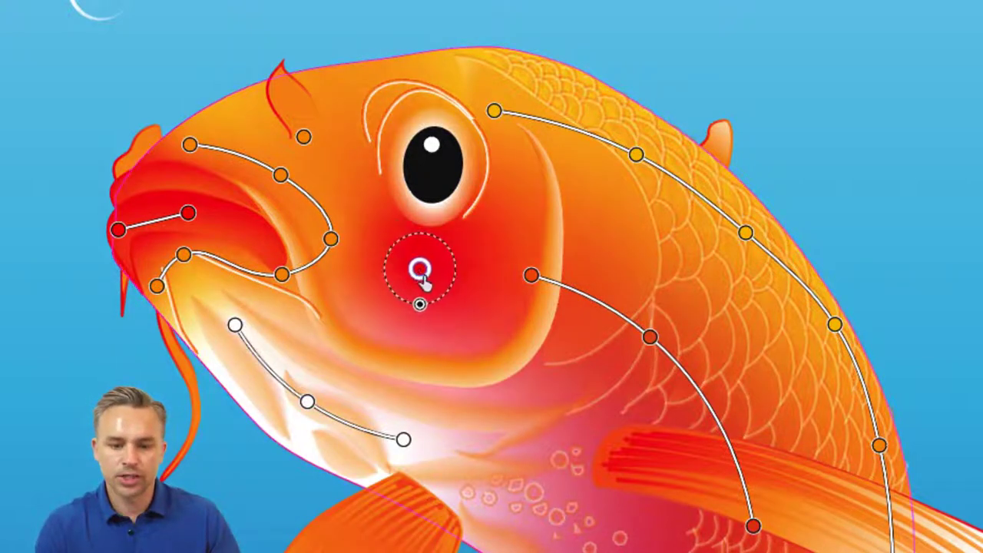
drag(415, 291, 433, 286)
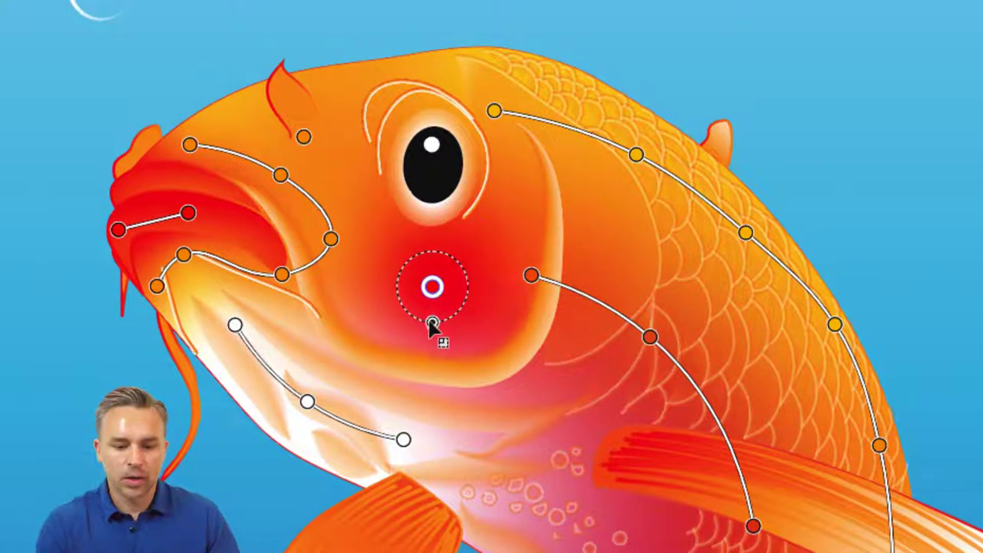
drag(432, 323, 429, 351)
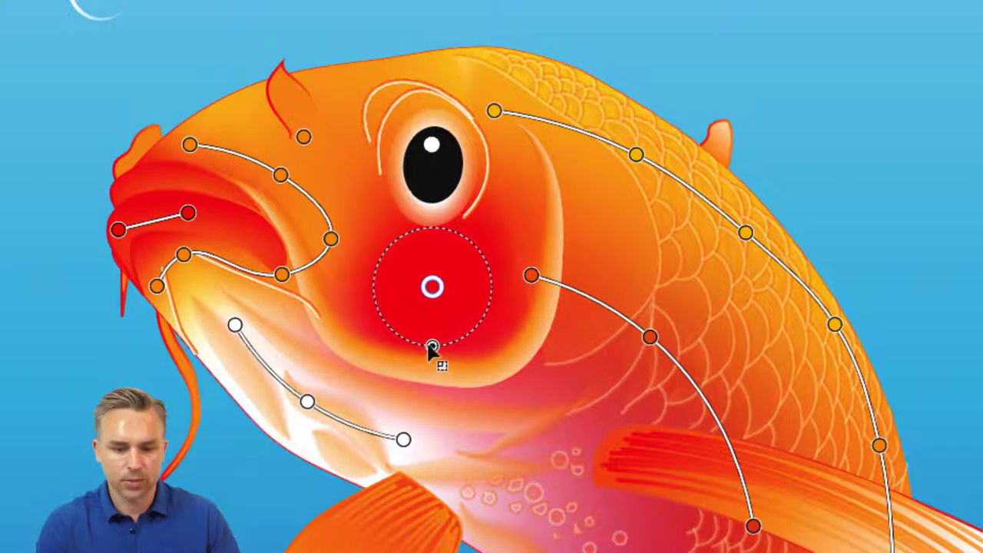
drag(432, 347, 433, 325)
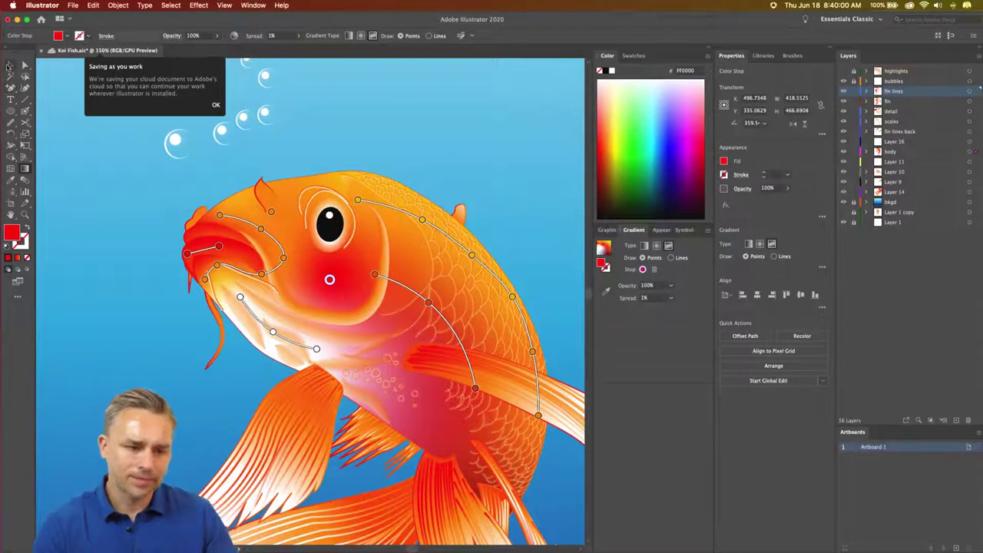
Step: Exit freeform gradient editing on the koi, keeping its red cheek blush, and dismiss the 'Saving as you work' notice
click(11, 65)
key(x)
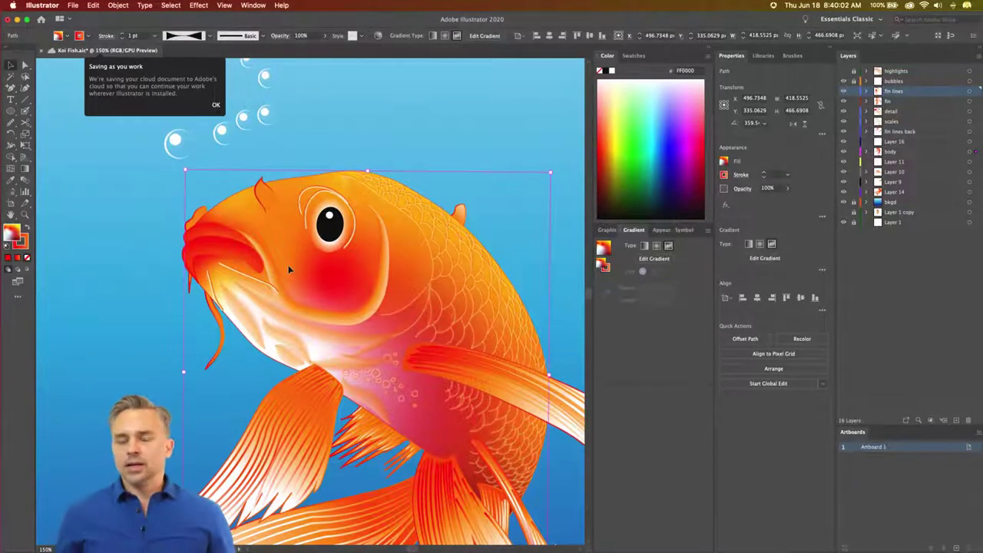
click(645, 258)
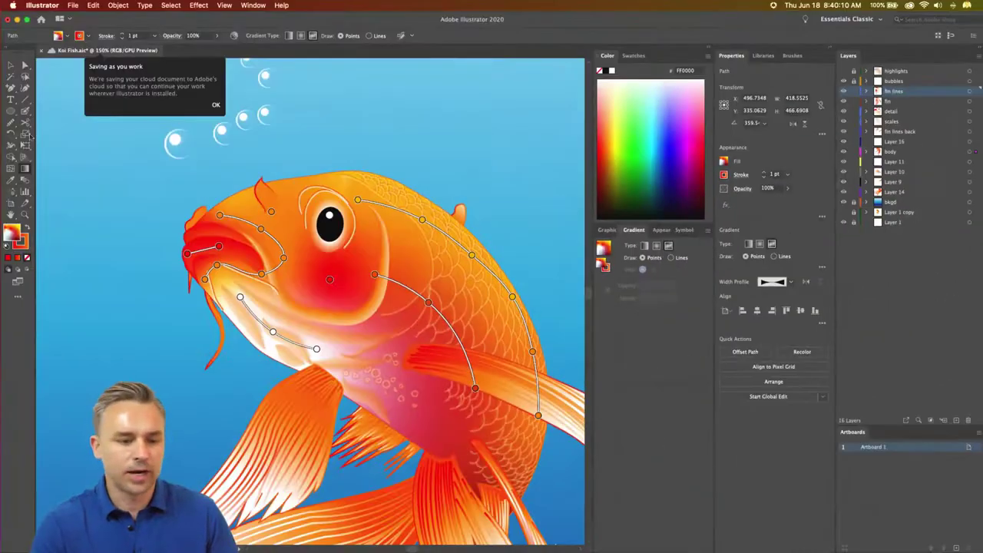
click(11, 65)
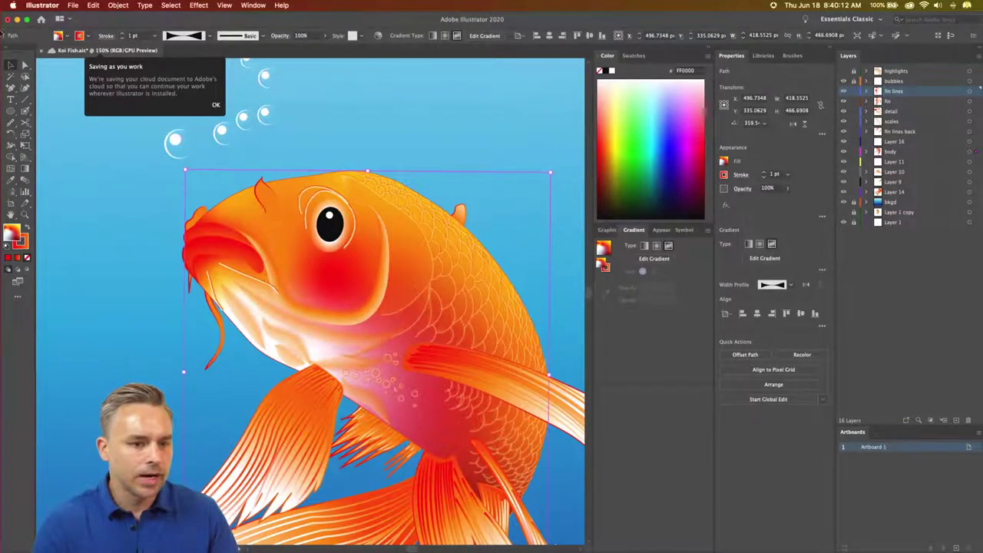
click(215, 105)
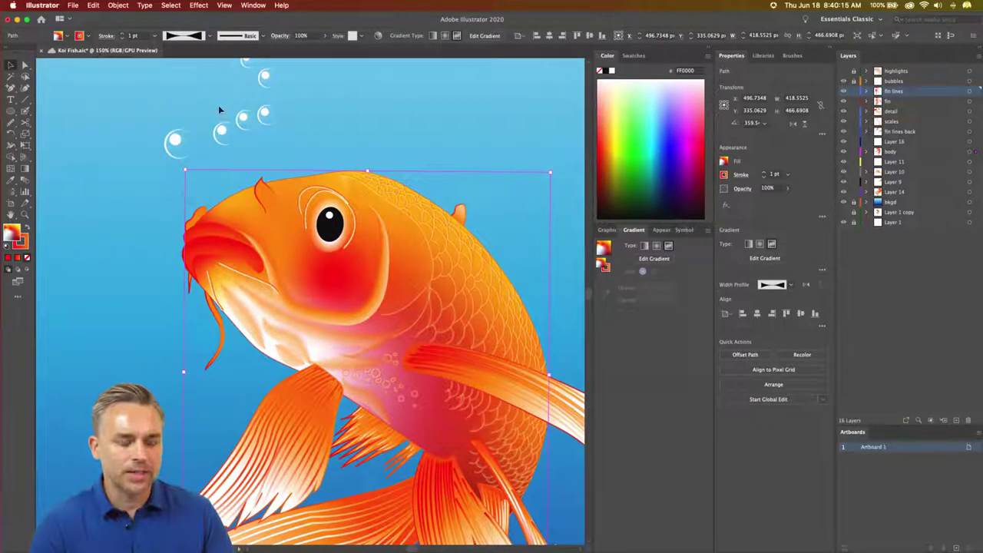
click(72, 5)
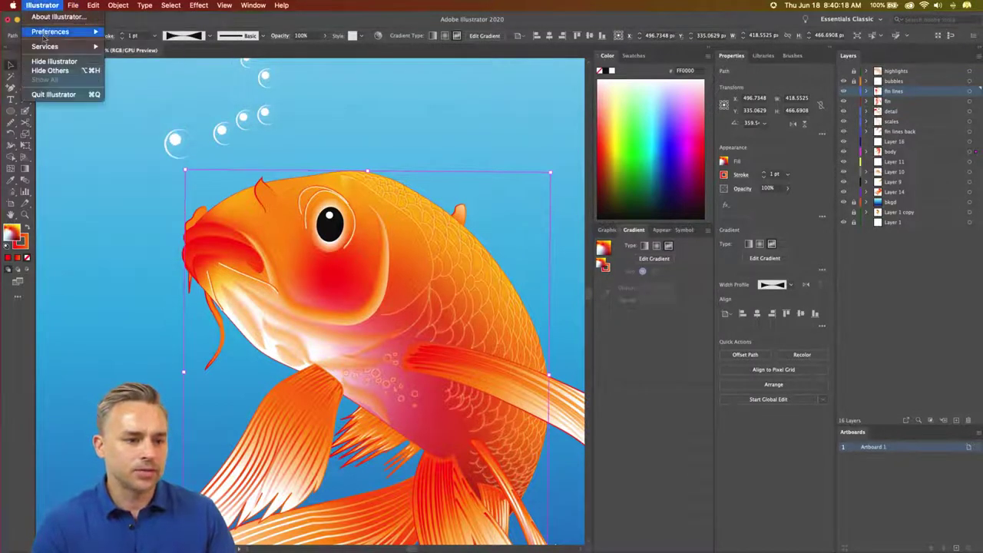
mouse_move(50, 31)
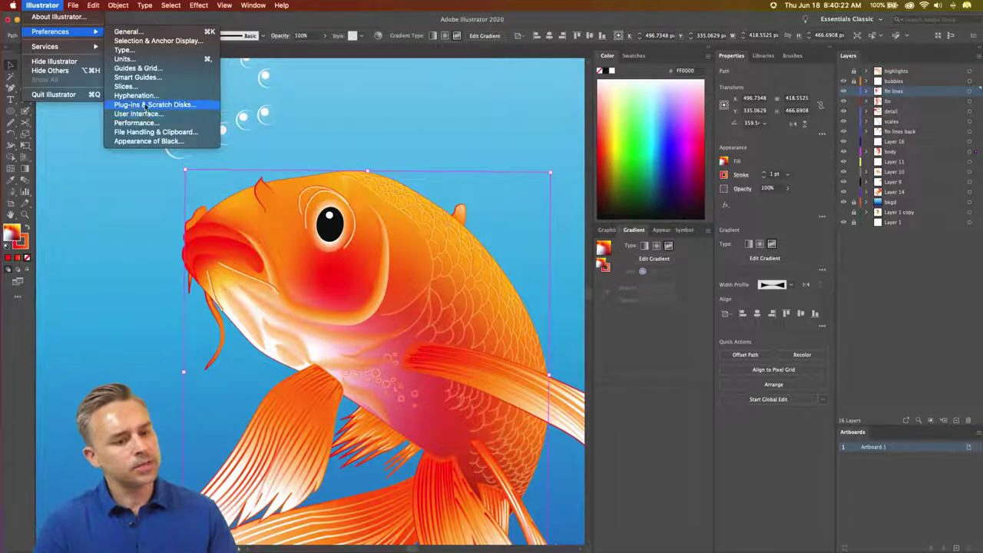
Step: Check File Handling & Clipboard preferences, leaving cloud autosave at 5 minutes, then minimize Koi Fish
click(154, 132)
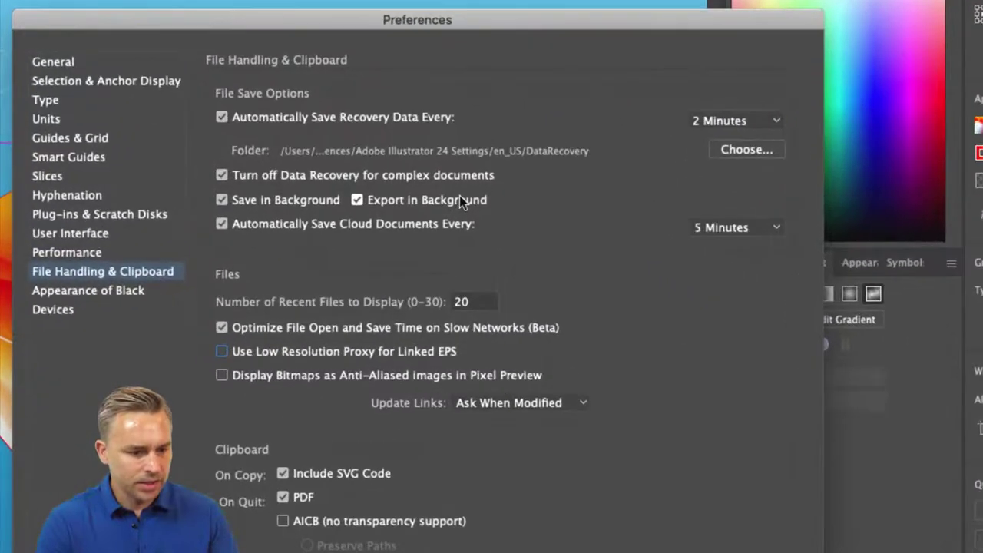
click(54, 253)
click(67, 272)
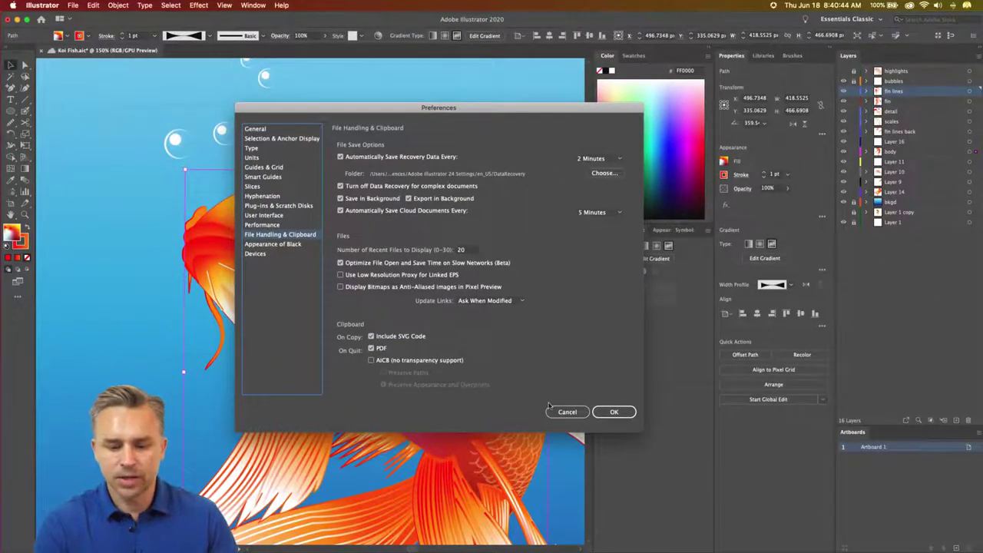
click(555, 413)
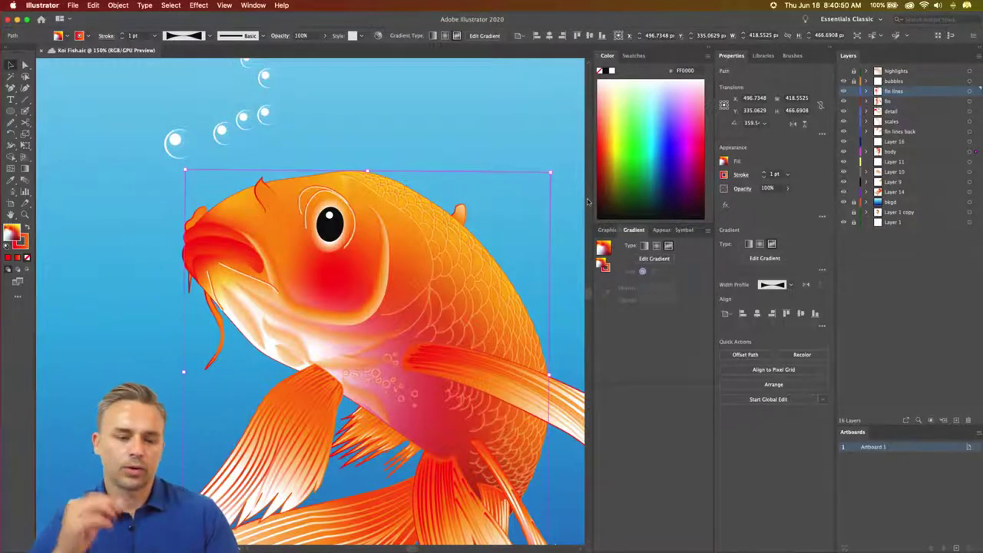
click(17, 20)
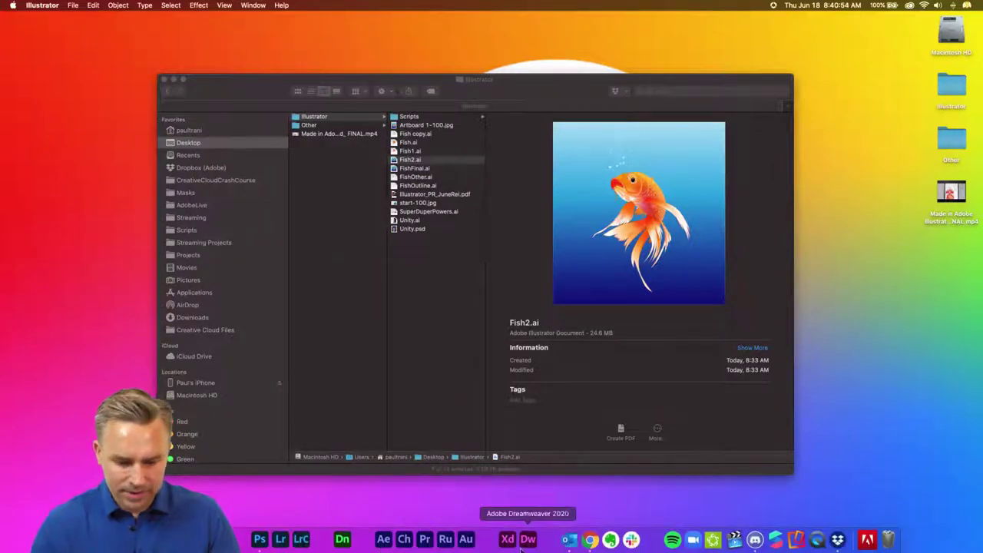
Step: Reload the Creative Cloud web documents list in Chrome, then return to Koi Fish in Illustrator
click(589, 540)
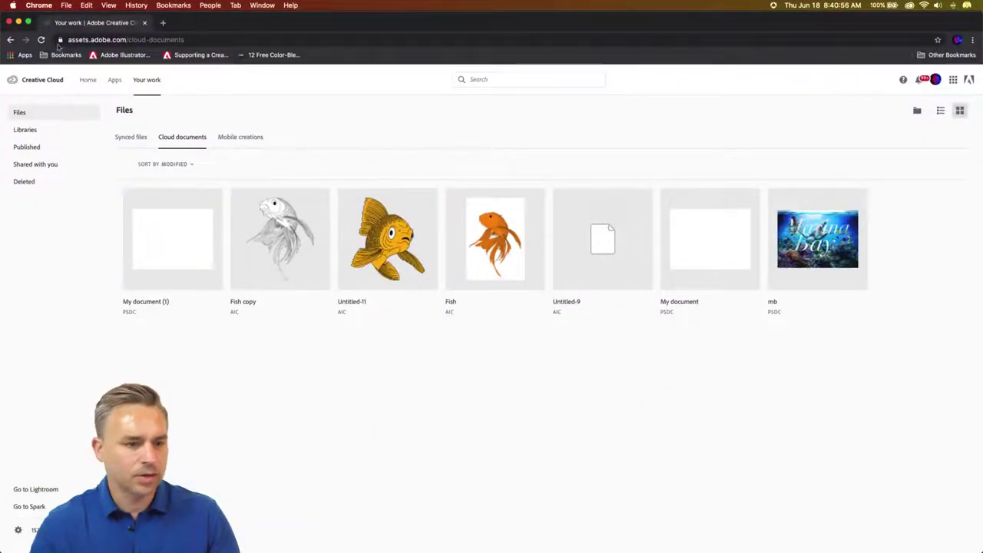
click(41, 41)
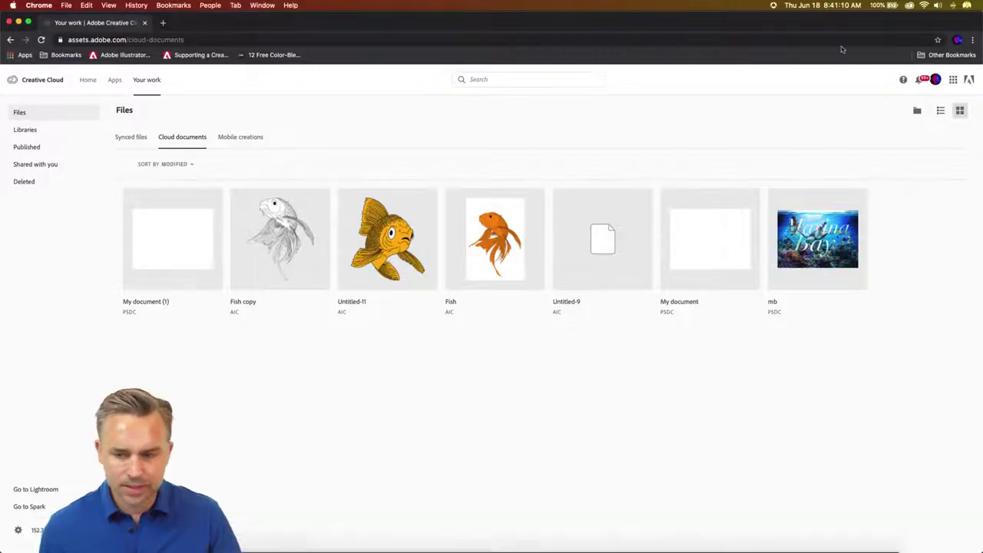
mouse_move(491, 551)
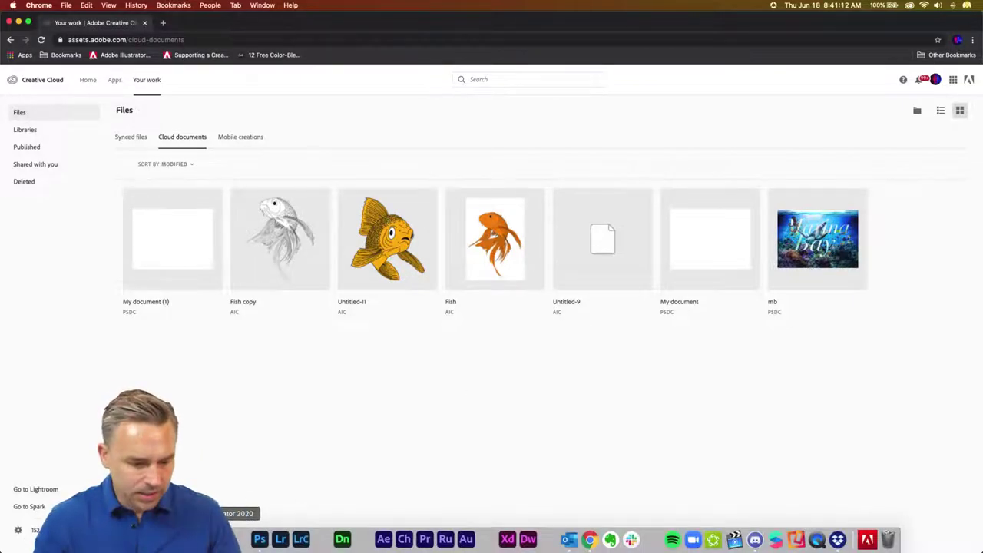
click(239, 539)
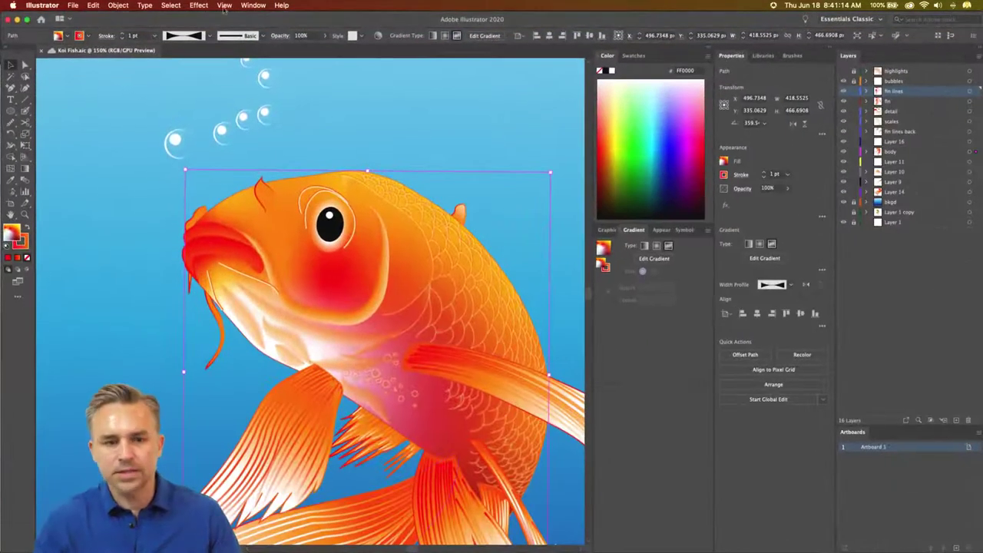
Step: Minimize Illustrator, narrow the Chrome window, and bring up the Creative Cloud desktop app's Updates page
click(282, 5)
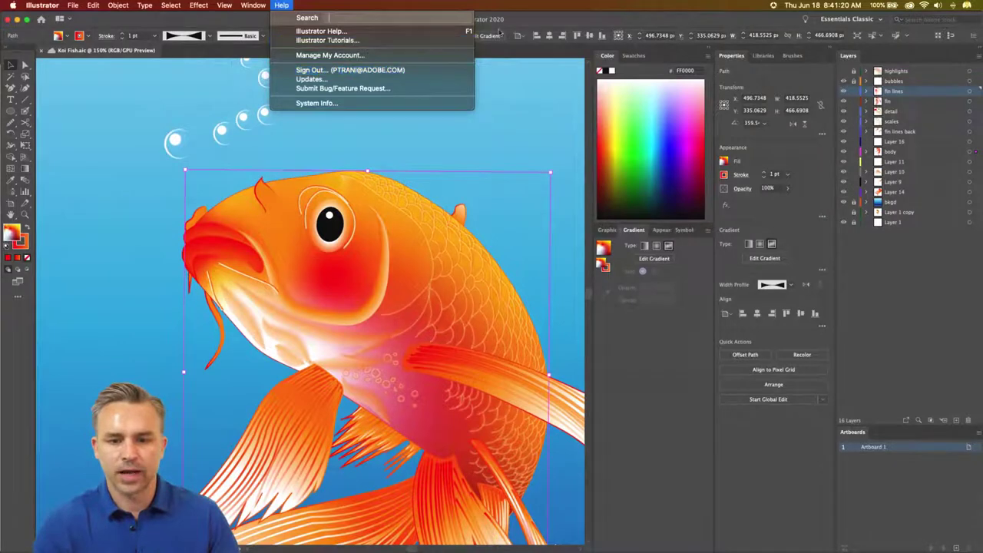
click(199, 36)
click(16, 20)
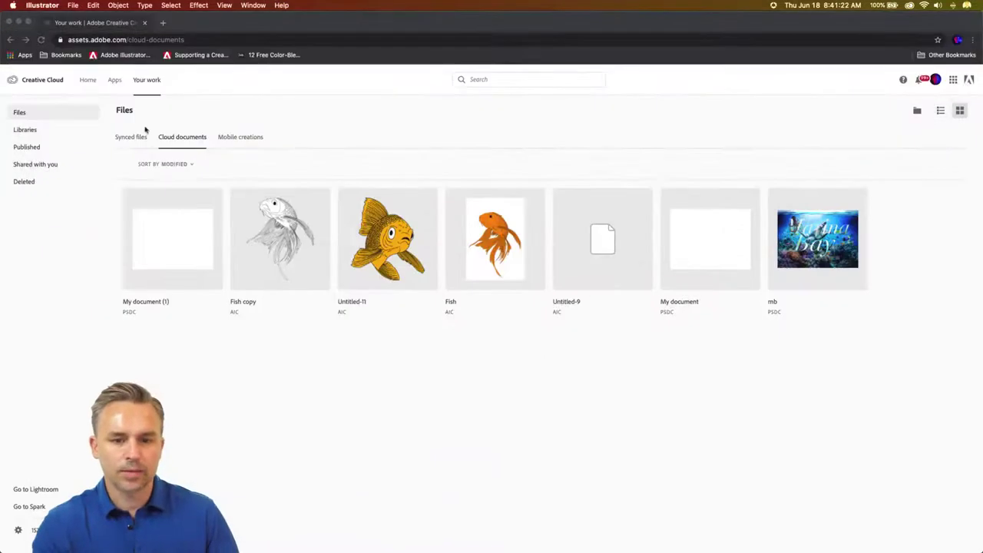
drag(982, 507, 815, 507)
click(240, 540)
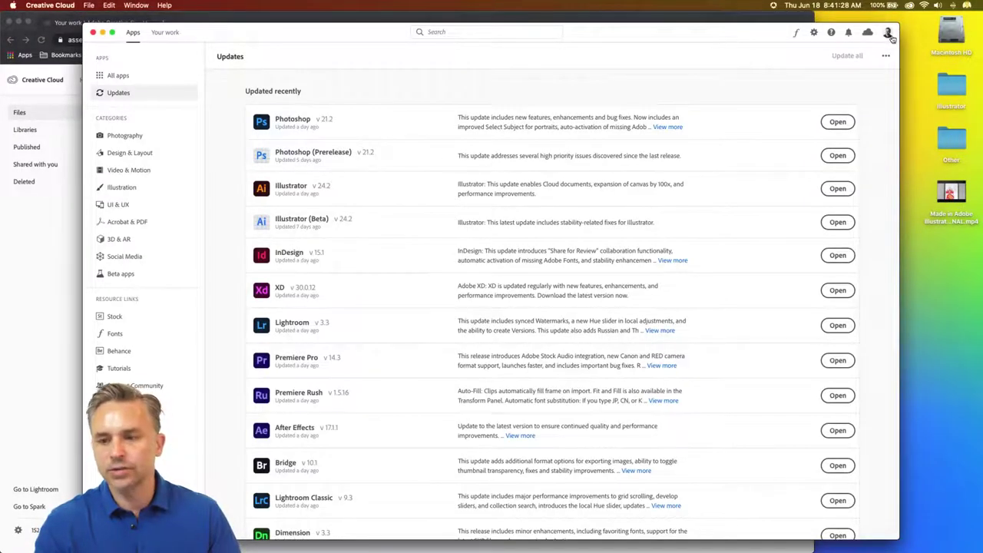
Step: Sign the Creative Cloud website out and back in with the personal account so Koi Fish is listed
click(887, 33)
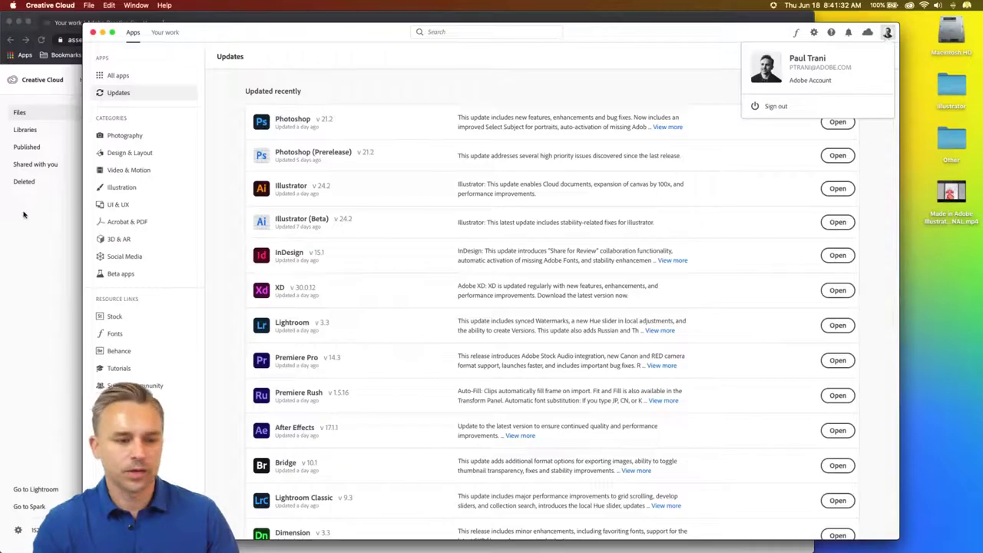
click(16, 230)
click(767, 80)
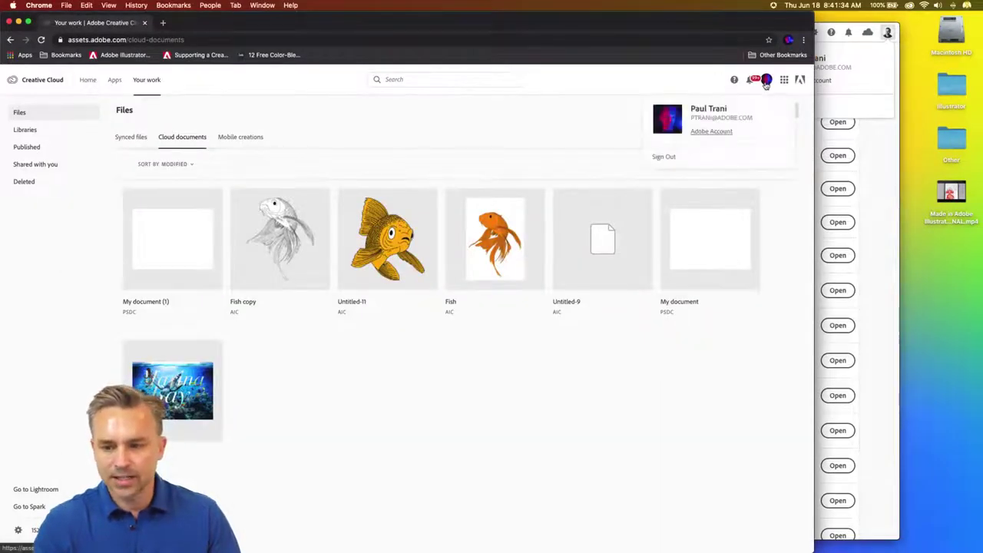
click(652, 158)
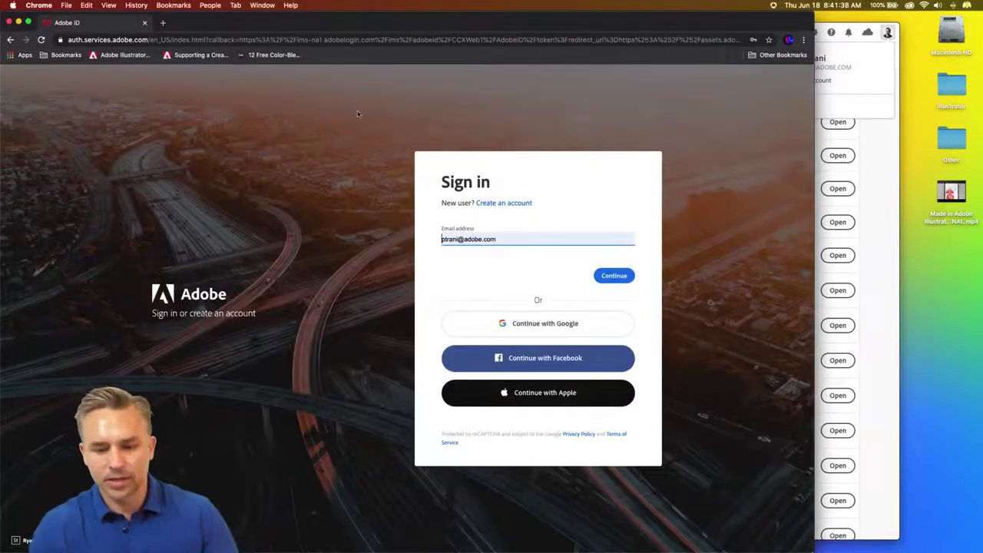
click(614, 275)
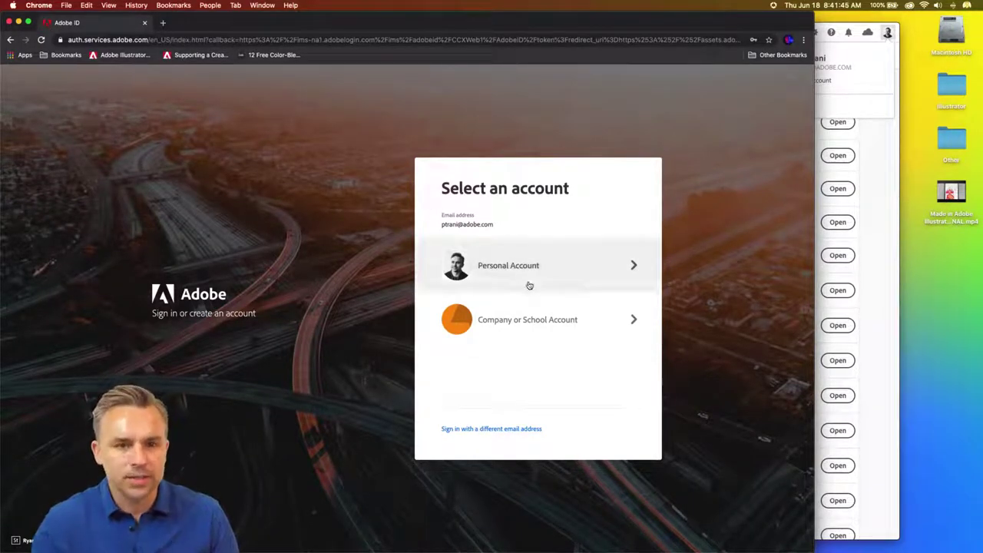
click(509, 266)
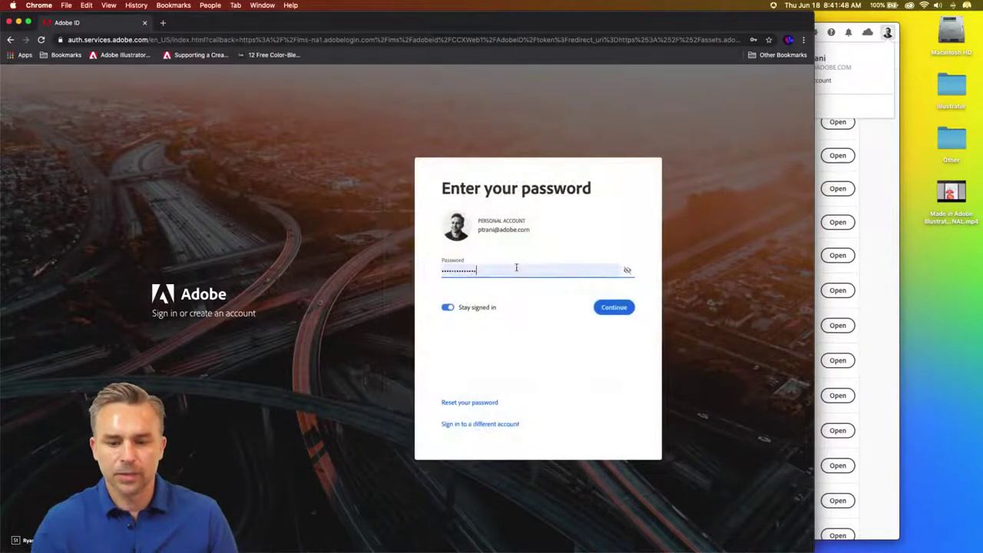
click(603, 309)
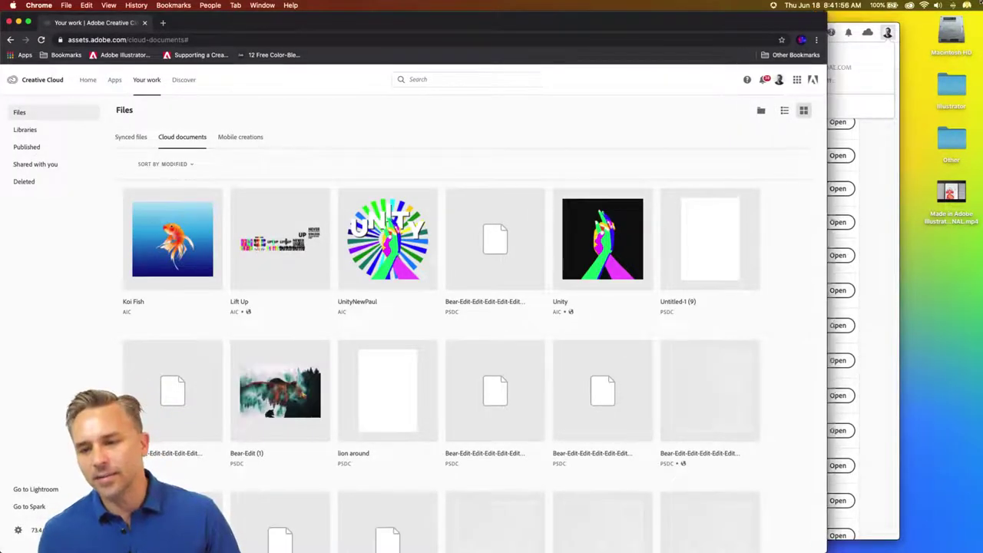
Step: Open the Koi Fish preview in full-width Chrome, zoom in and back to 150%, and start a comment
key(ctrl+alt+Return)
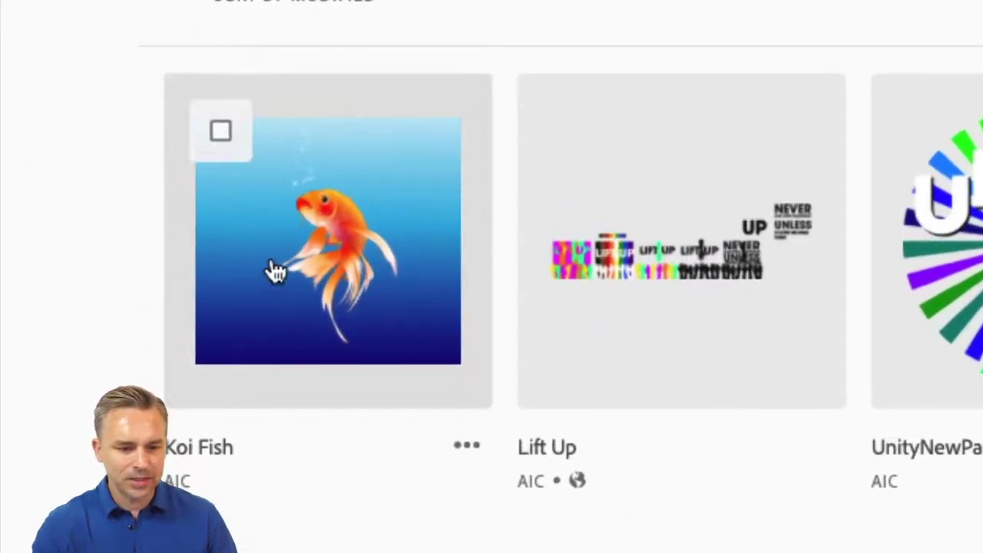
click(270, 257)
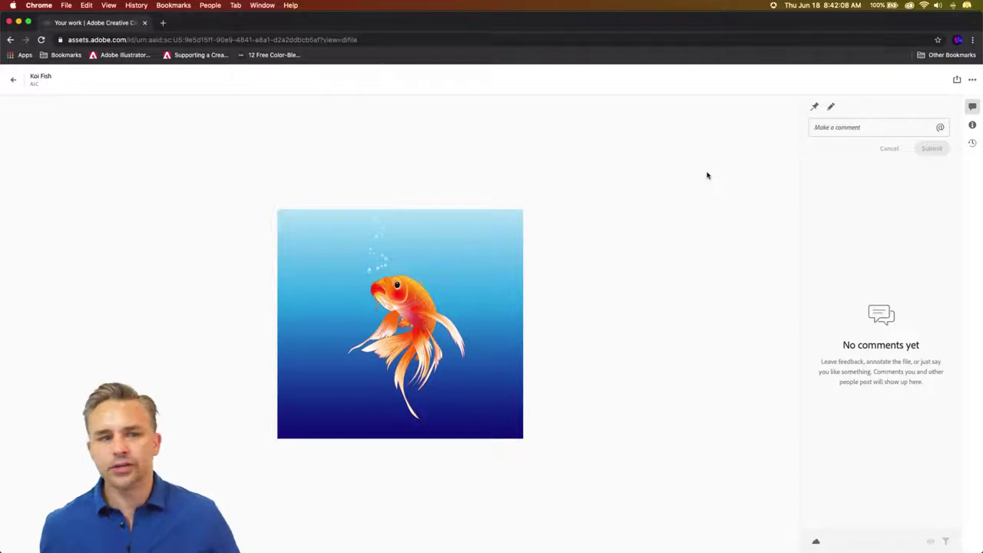
mouse_move(399, 323)
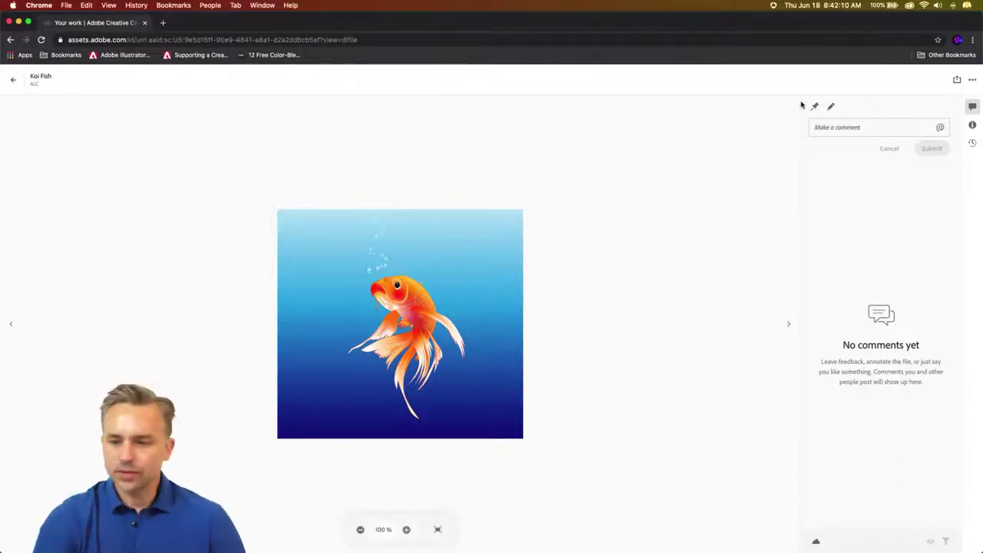
click(405, 530)
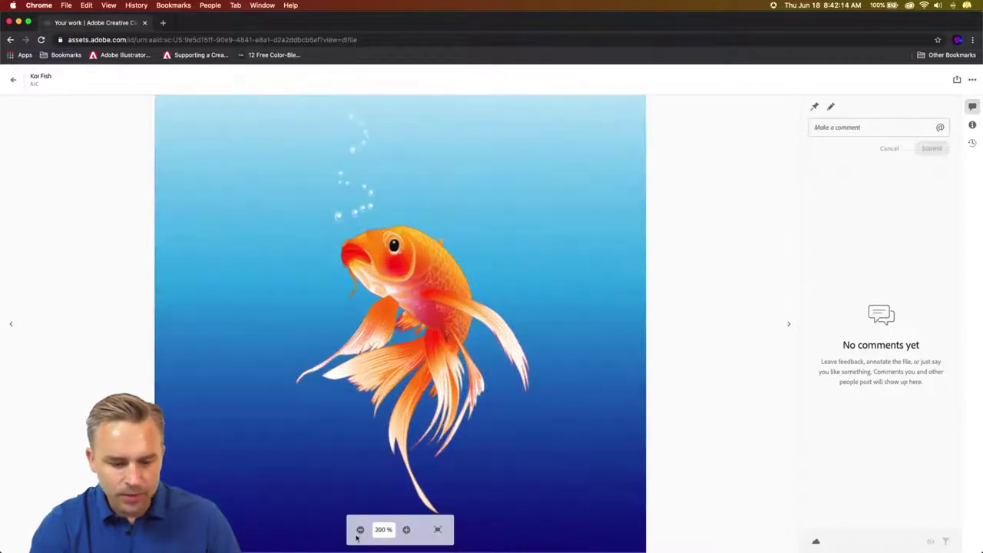
click(360, 530)
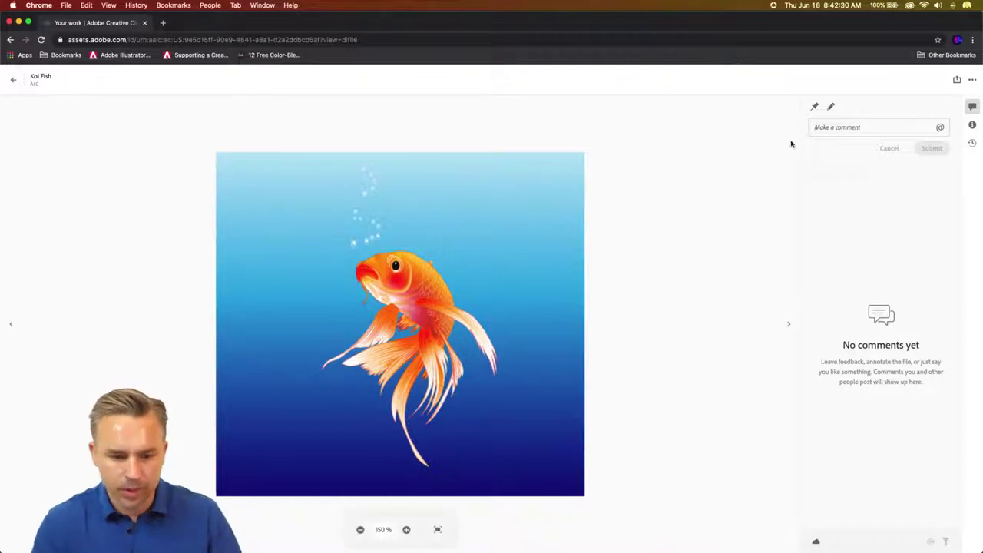
click(841, 128)
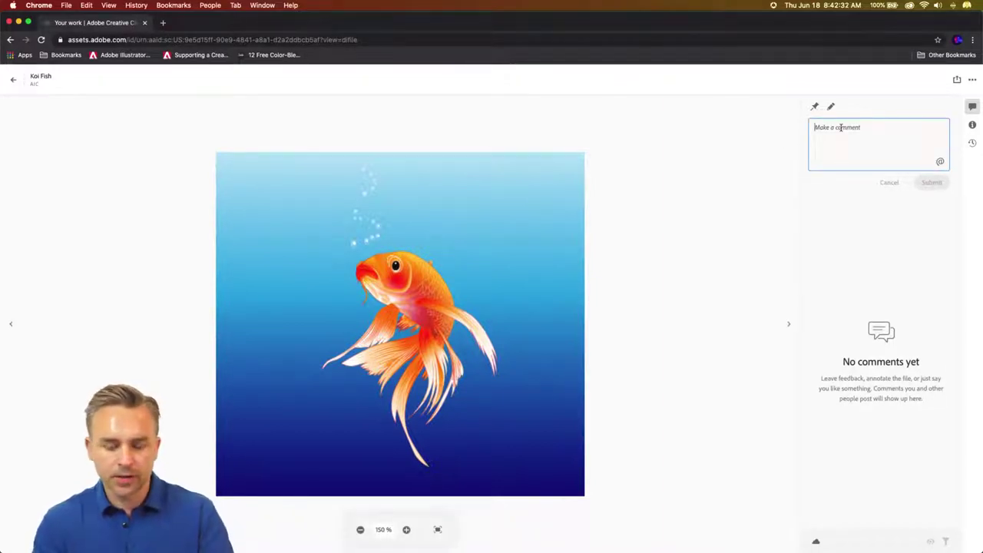
Step: Post the comment 'Make less red.' pinned to the koi's red cheek
text(Make less red.)
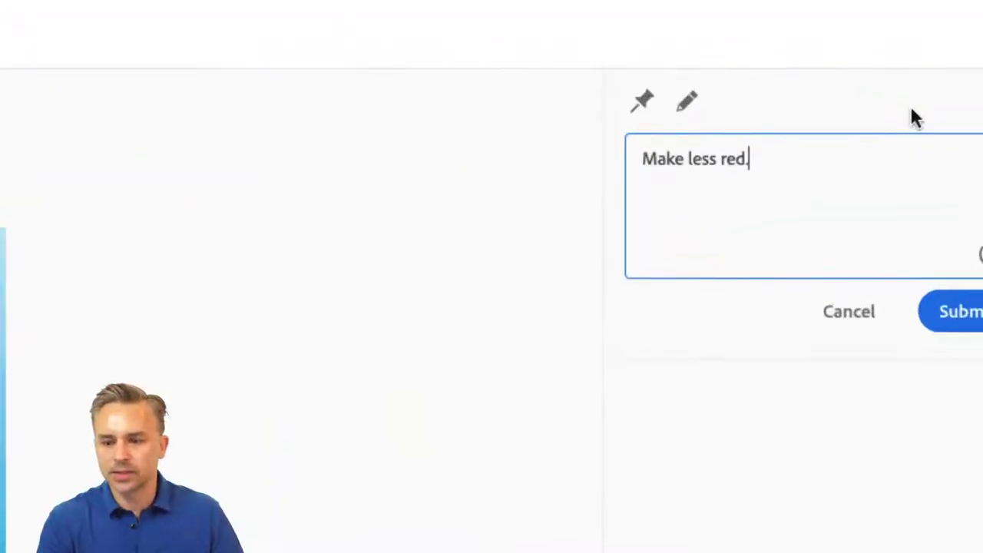
click(642, 104)
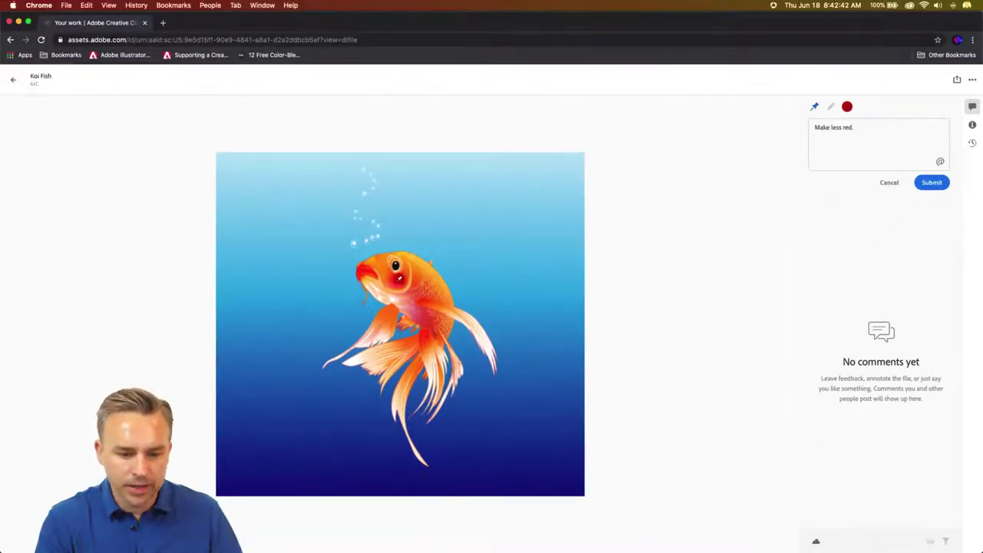
click(400, 278)
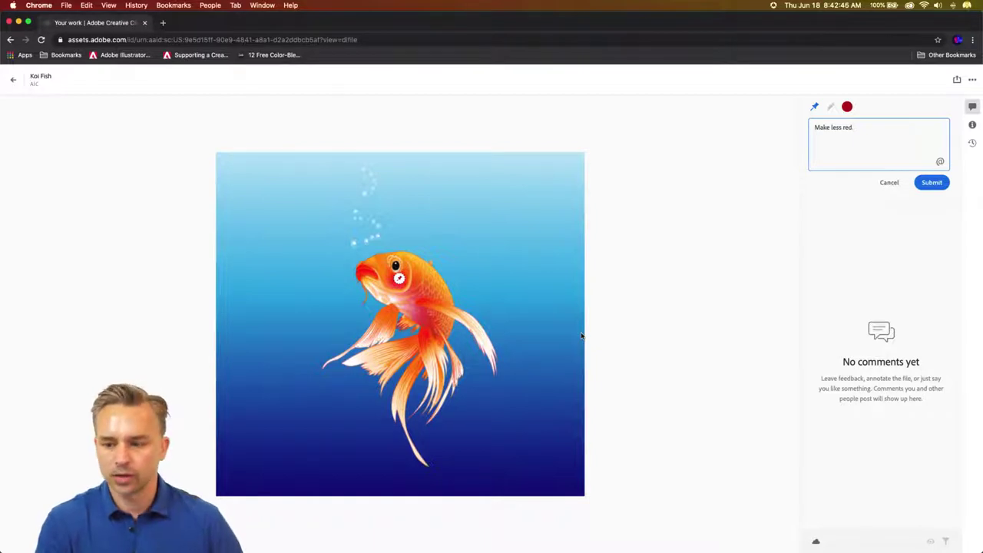
click(931, 185)
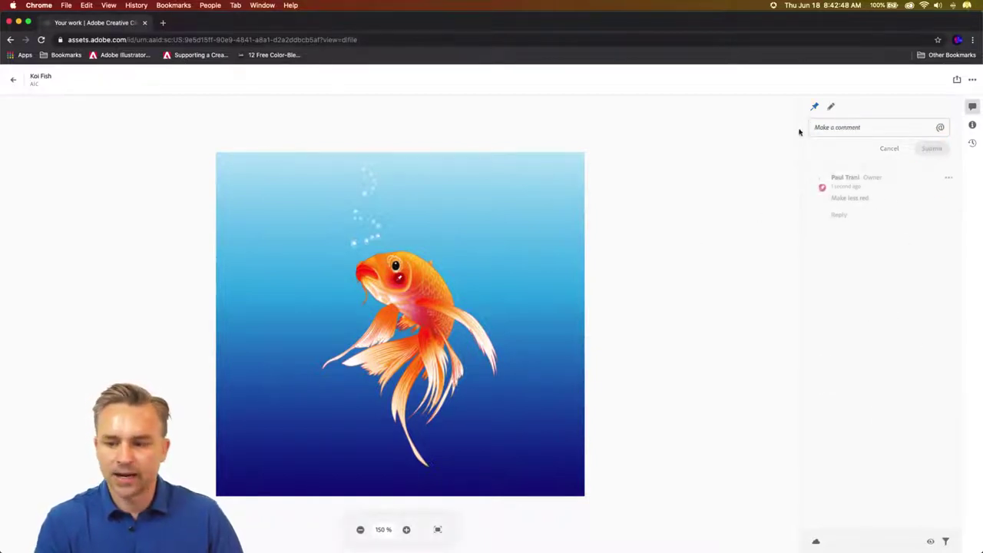
click(957, 79)
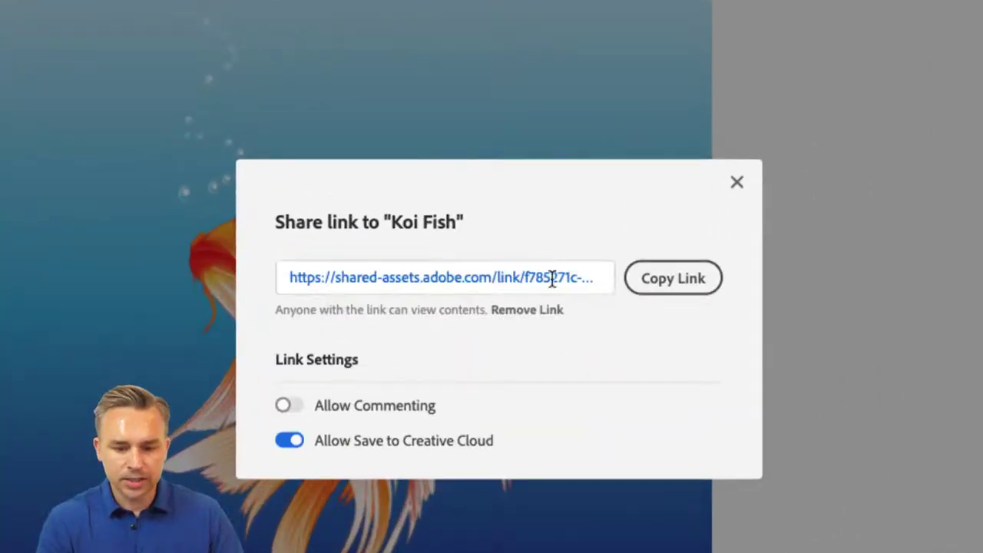
Step: Copy the Koi Fish share link with commenting allowed, then close the share window
click(654, 284)
click(290, 405)
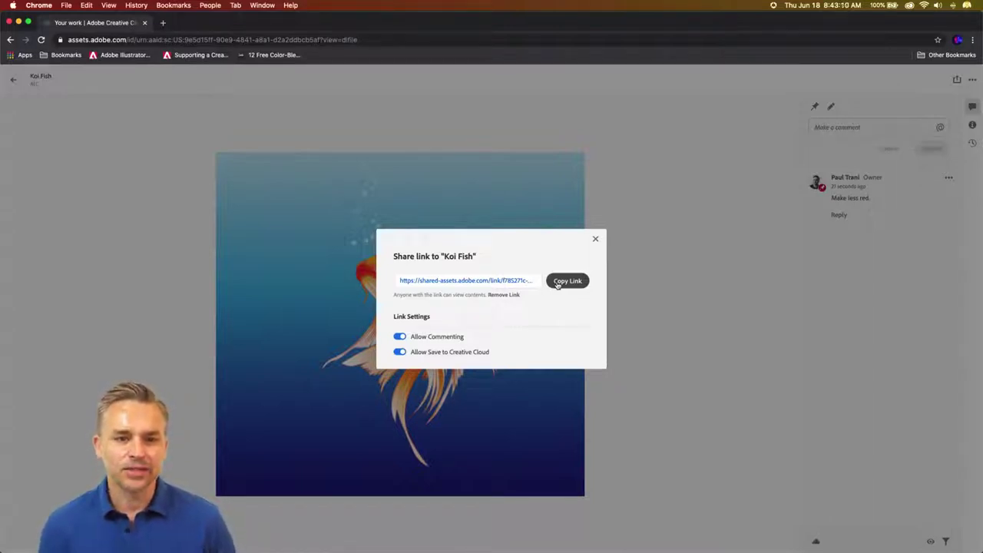
click(595, 241)
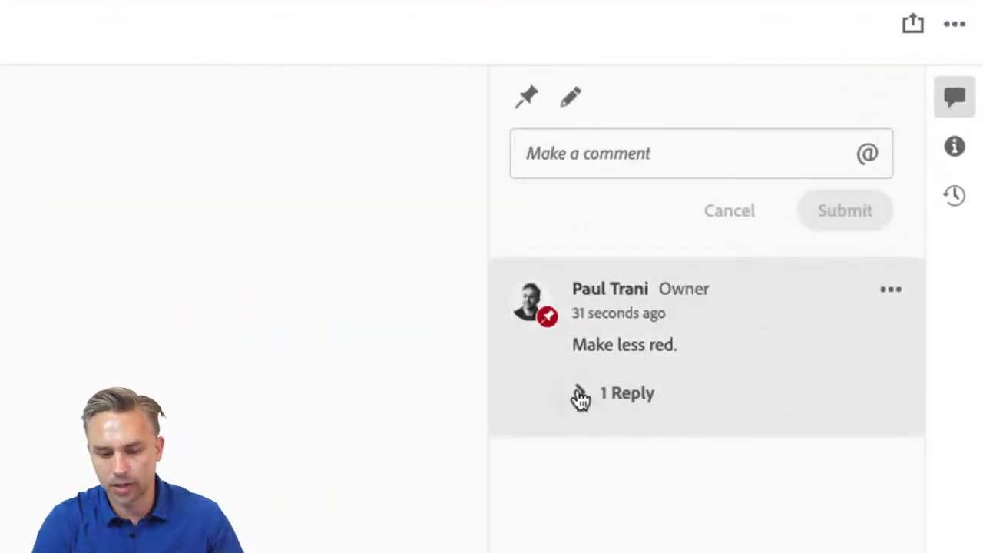
Step: Expand the '1 Reply' thread to read the 'more cowbell' reply
click(580, 394)
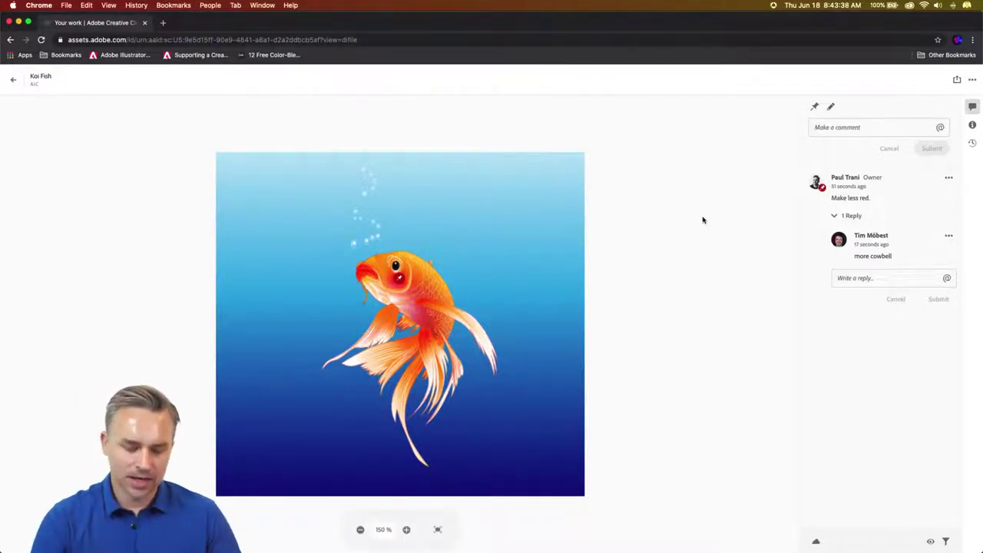
mouse_move(400, 323)
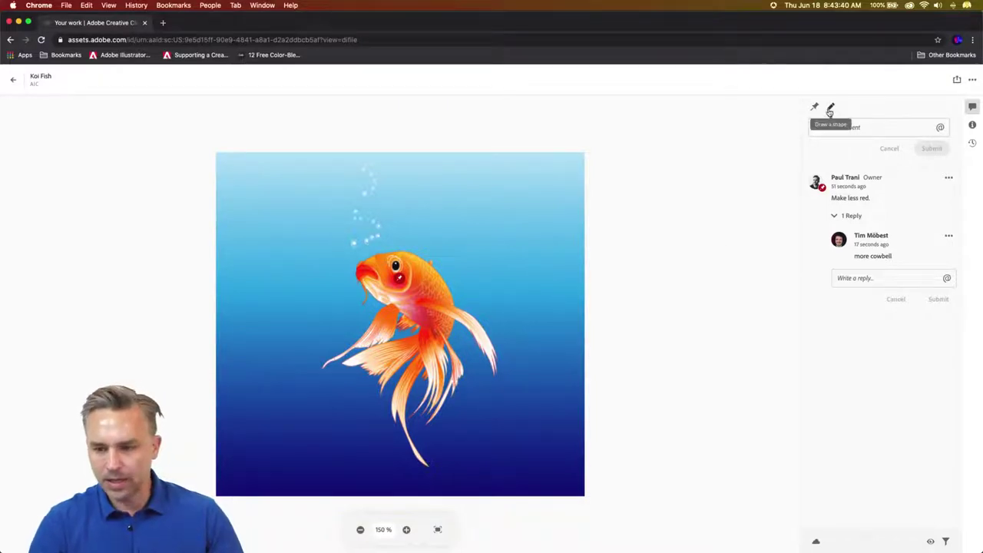
Step: Circle the fish's right fin with a red freehand outline and post 'can you bend this up?'
click(830, 106)
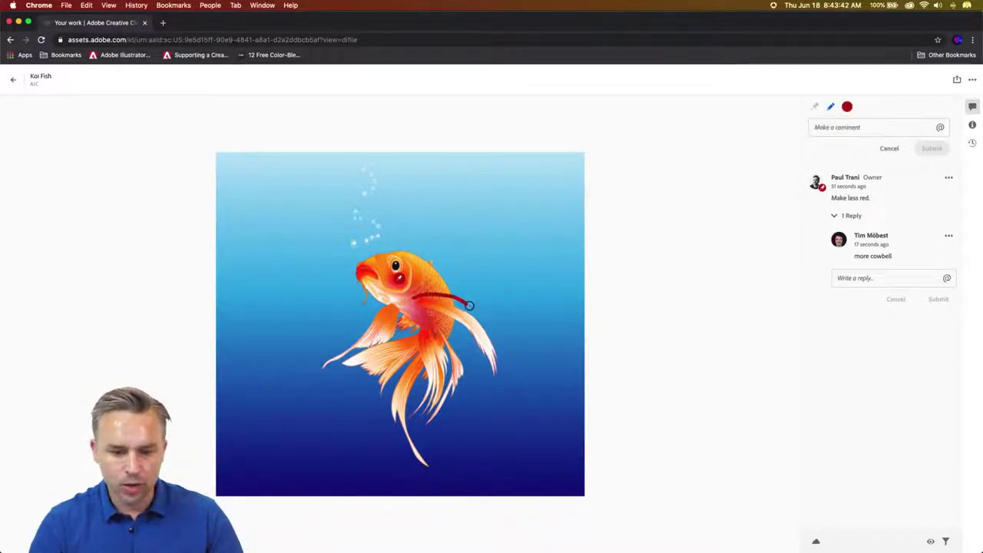
drag(508, 381, 426, 322)
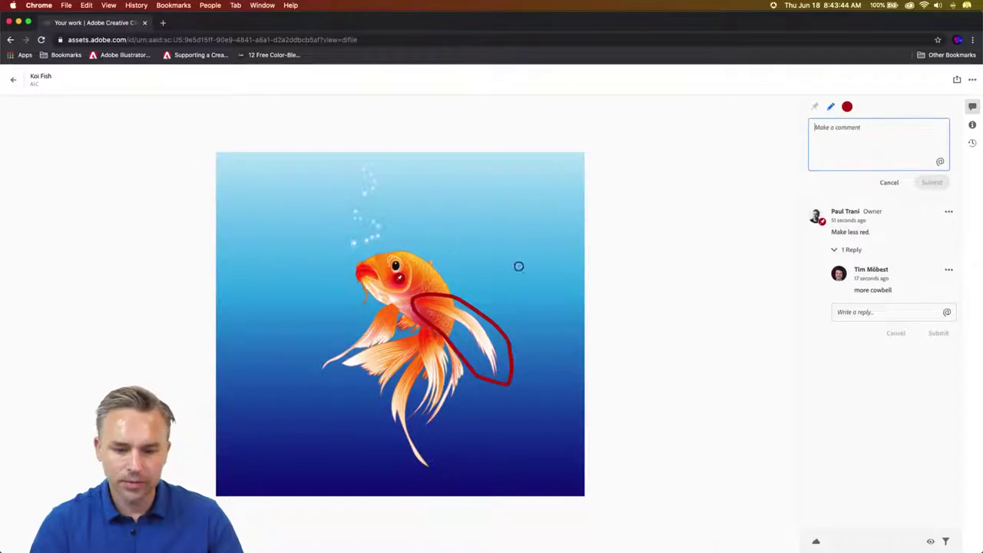
text(can)
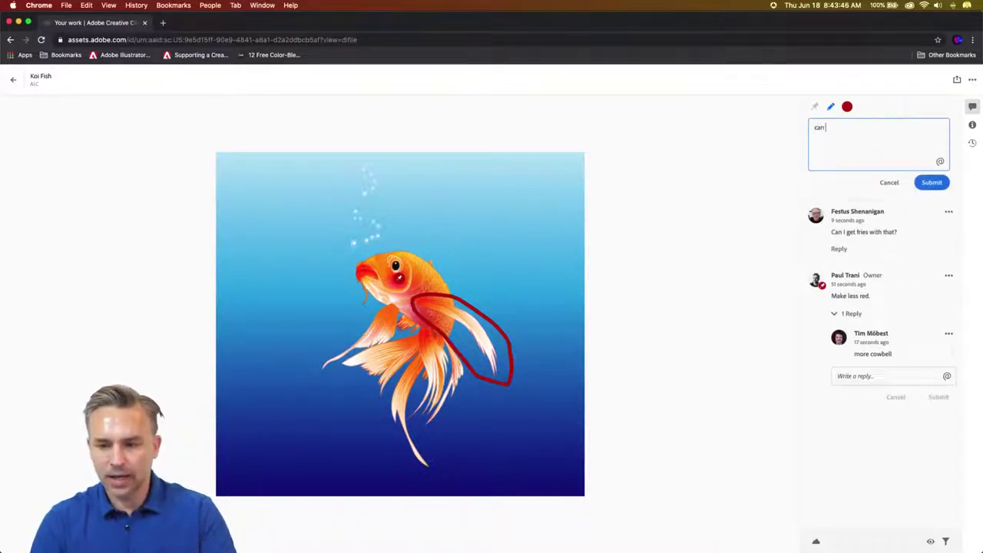
text( you bend this up?)
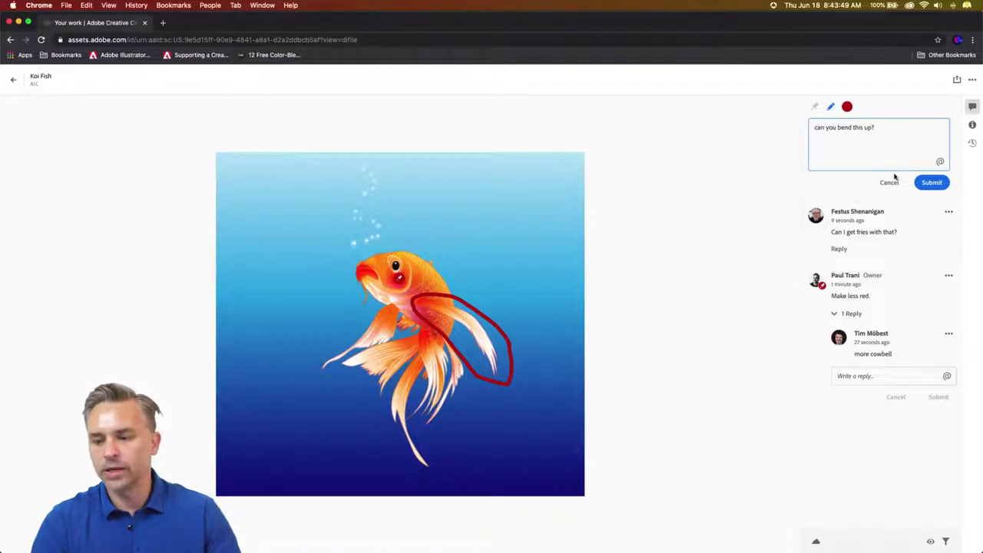
click(927, 184)
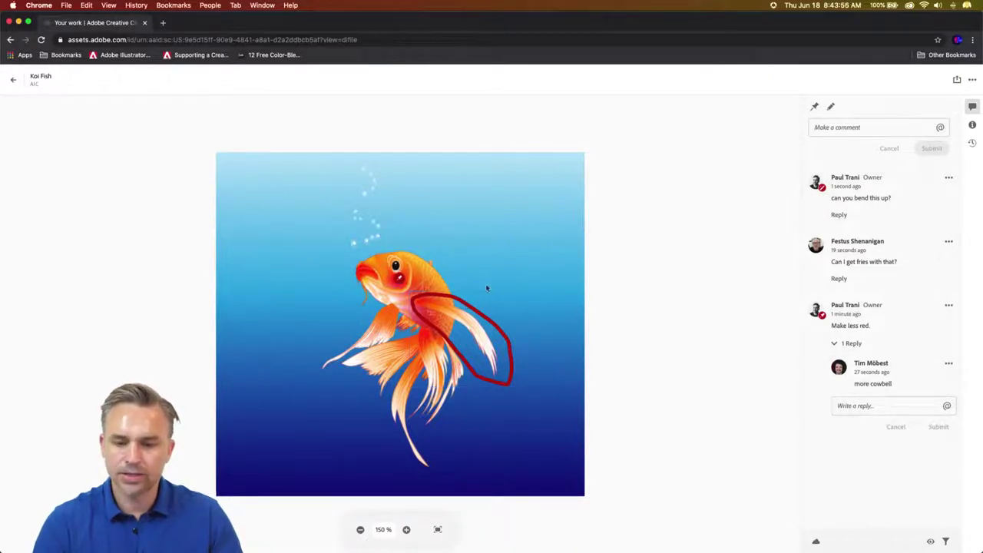
Step: Post a 'Why yes' reply to the 'Can I get fries with that?' comment, then return to Illustrator
click(838, 278)
text(Why yes Festus!!)
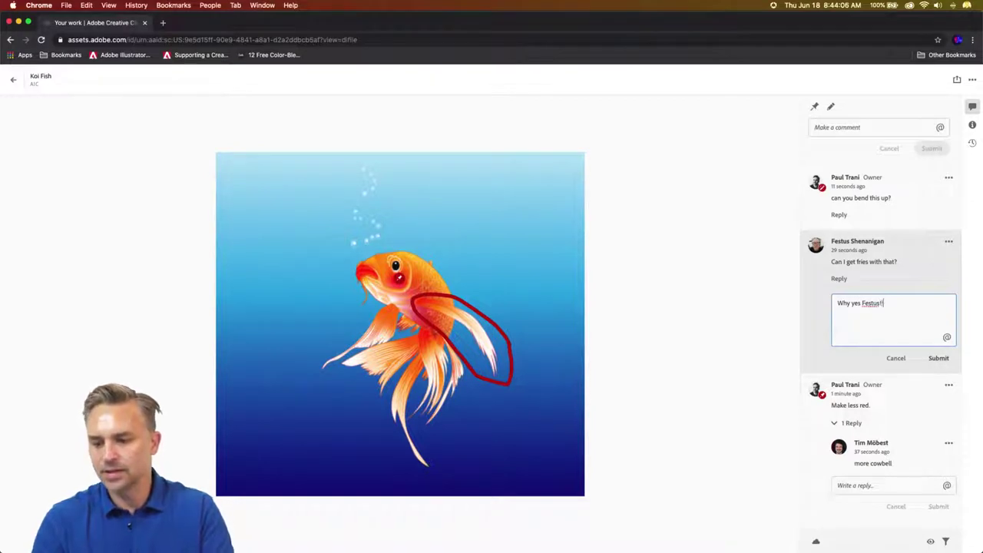
click(937, 358)
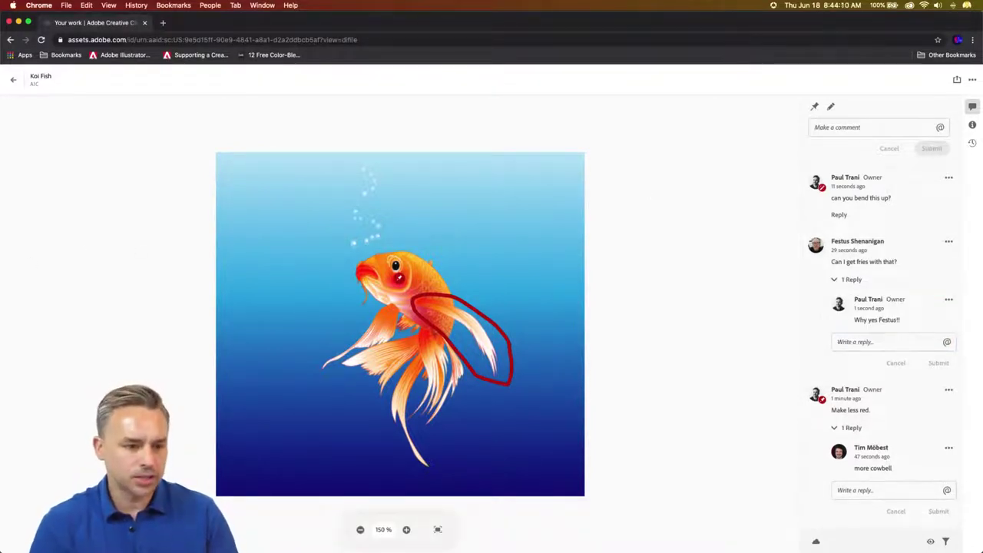
click(239, 540)
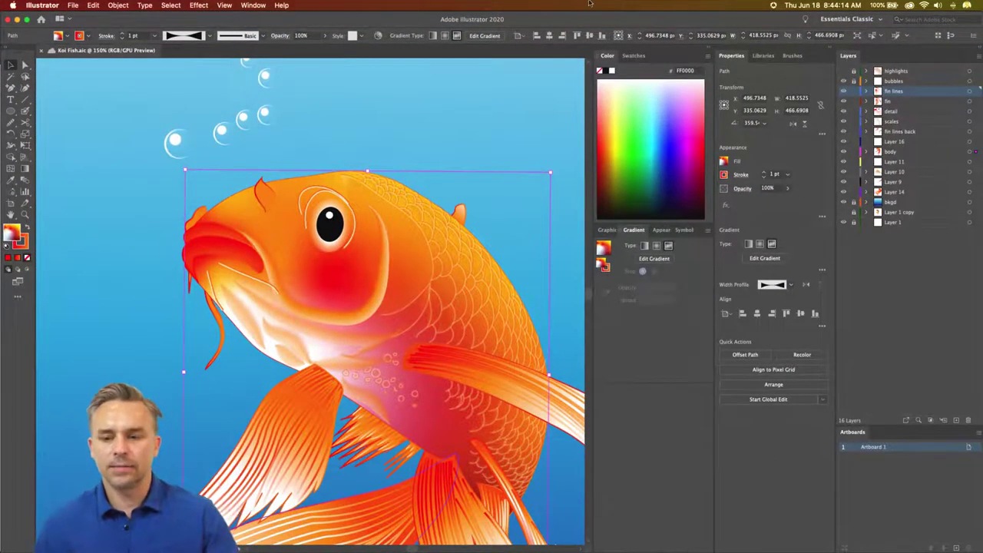
Step: Collapse the Color/Gradient panel group to icons and minimize Illustrator
click(710, 51)
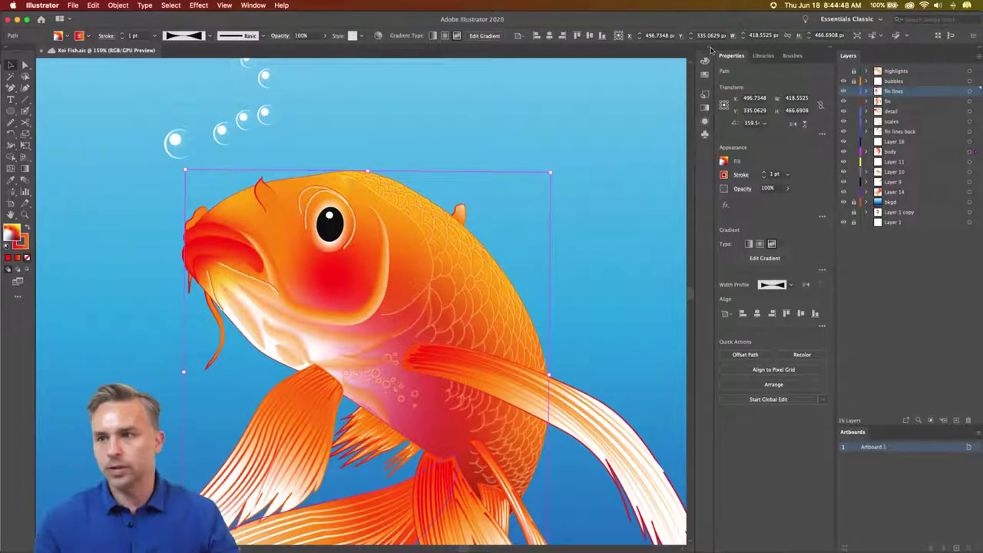
click(17, 18)
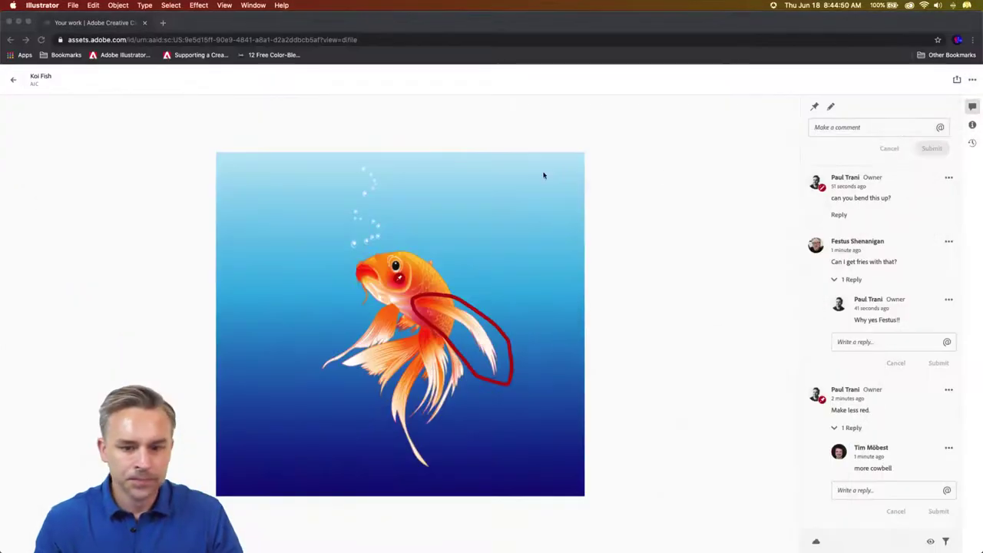
Step: Check the Koi Fish share settings and new comments, then minimize the browser
click(957, 79)
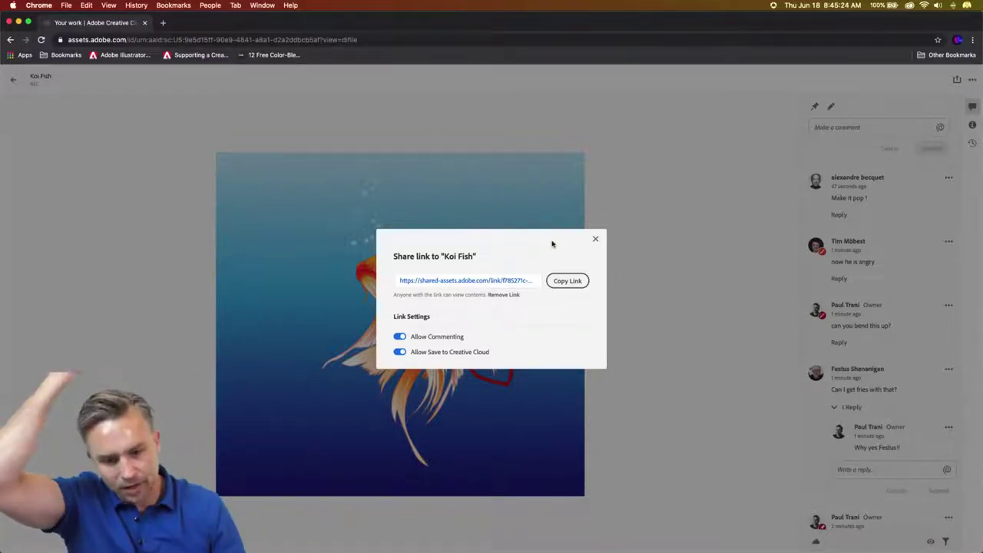
click(595, 239)
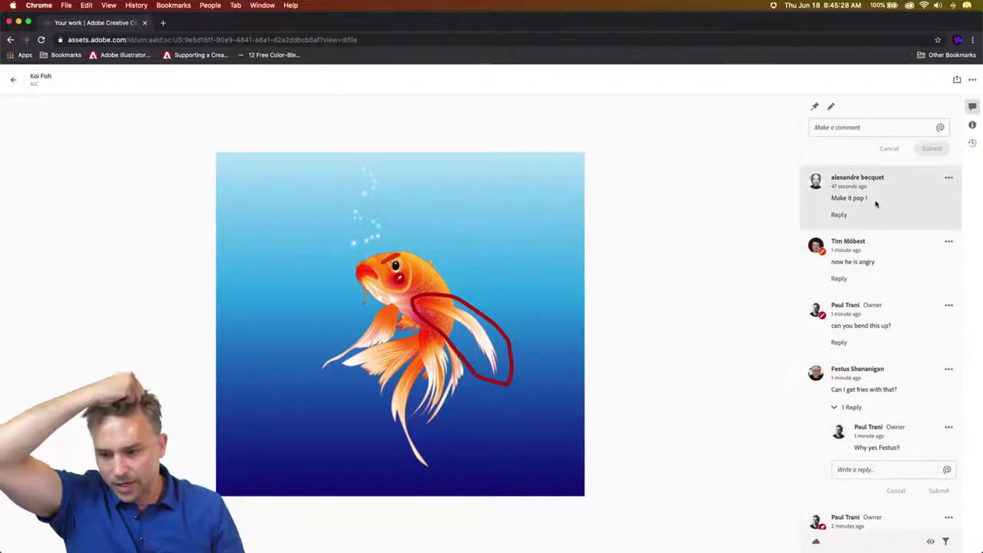
click(18, 22)
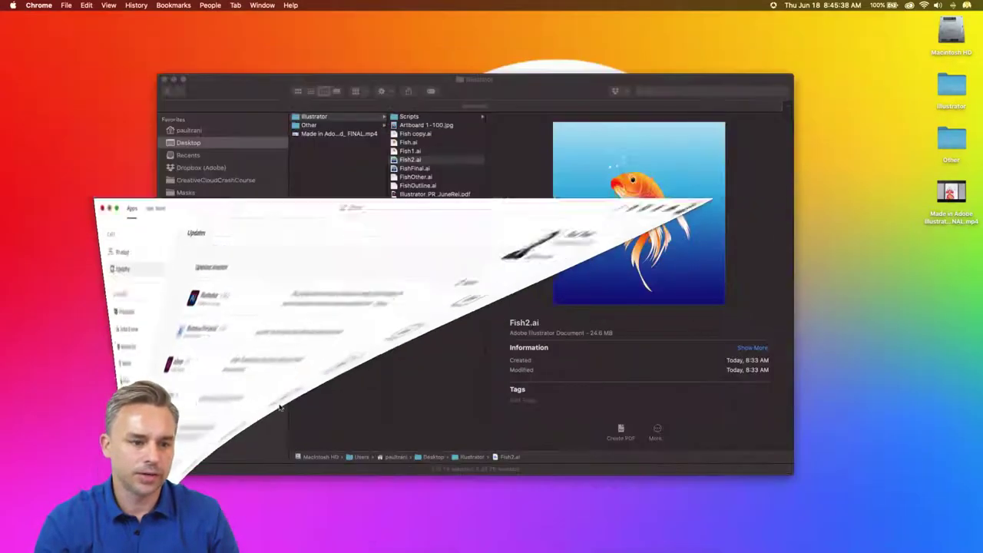
Step: Change the koi's red cheek freeform gradient point to orange
click(163, 79)
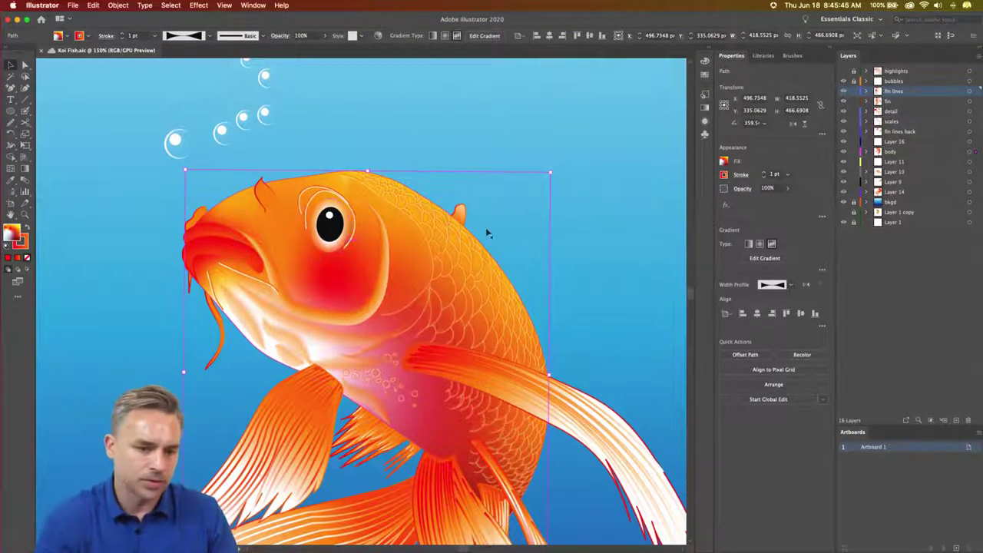
click(765, 258)
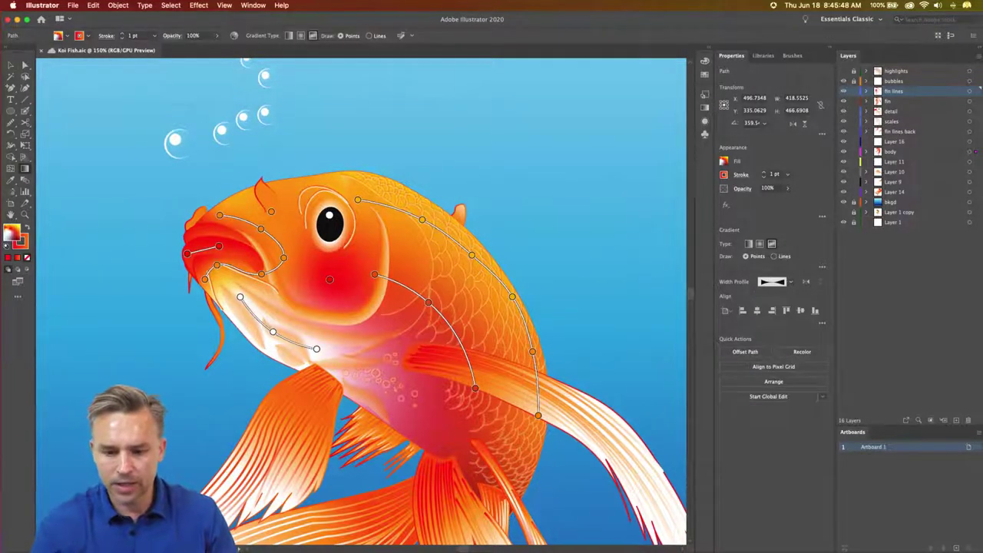
double_click(330, 280)
click(223, 311)
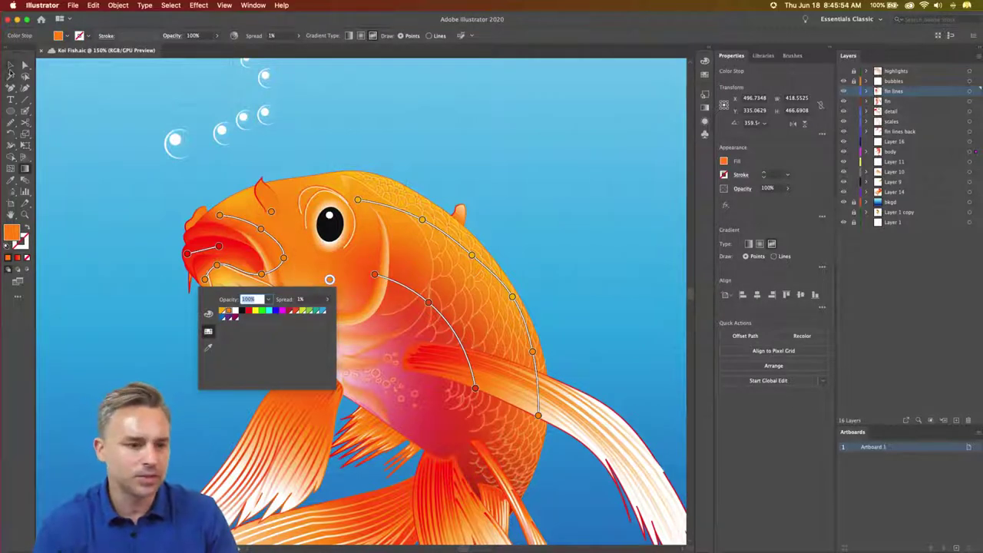
key(Escape)
key(ctrl+minus)
key(ctrl+minus)
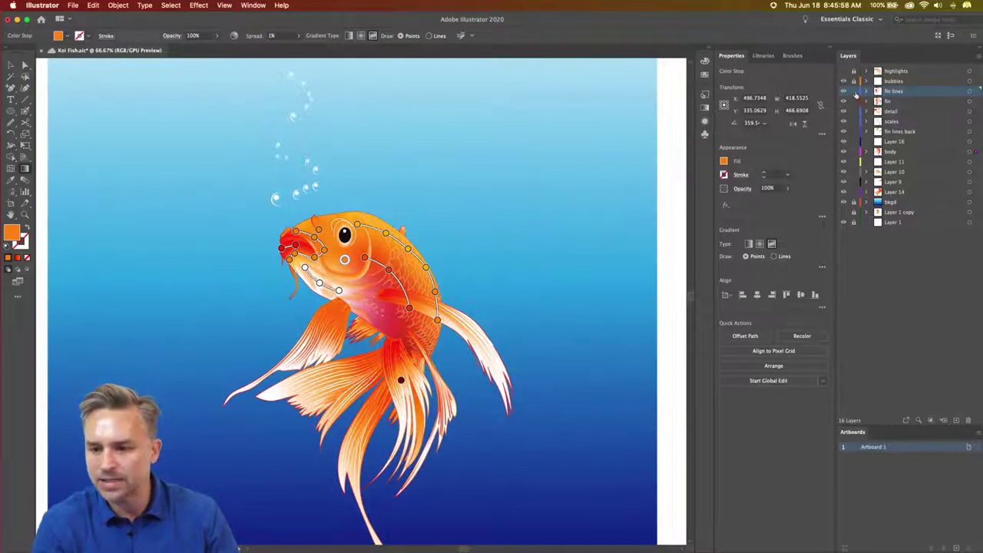
Step: Add a new Layer 18 and move it just above the bkgd layer
key(ctrl+shift+a)
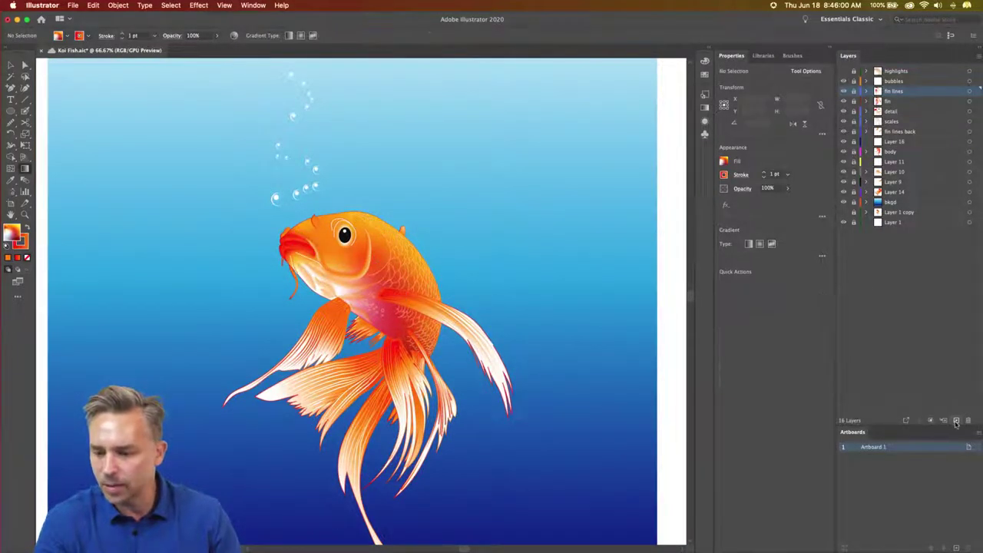
key(ctrl+l)
drag(908, 93, 903, 206)
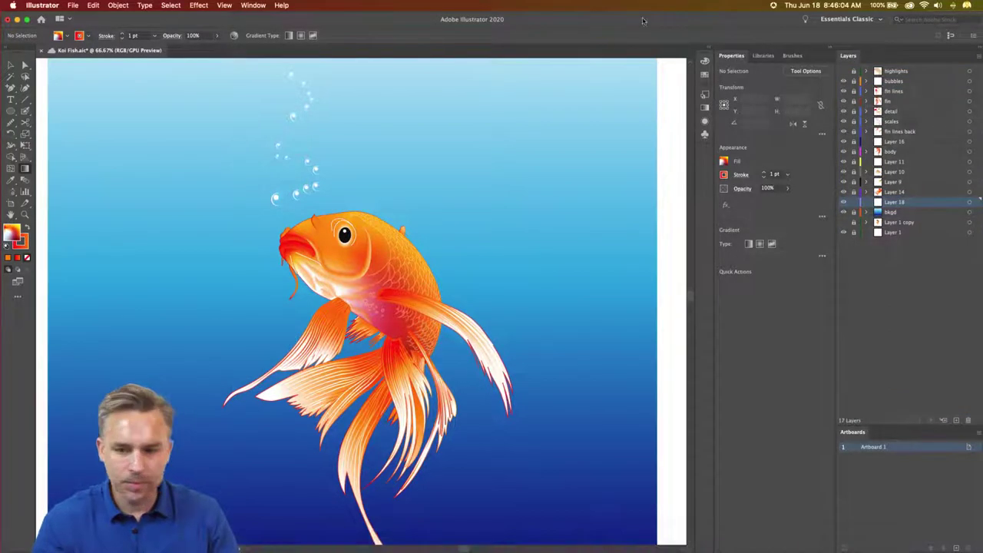
Step: Search Libraries for 'burst', drag the Burst graphic in, then delete the linked placement
click(759, 56)
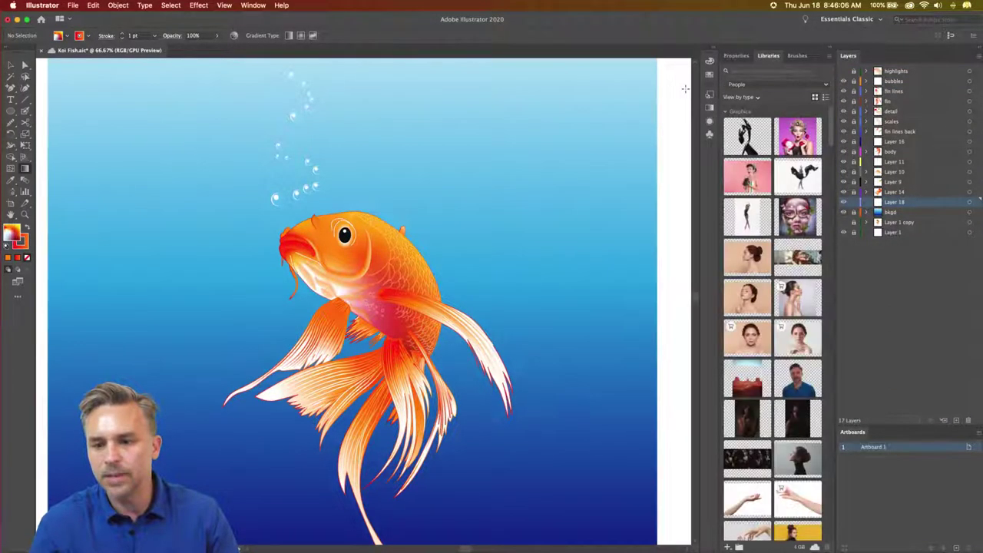
click(745, 70)
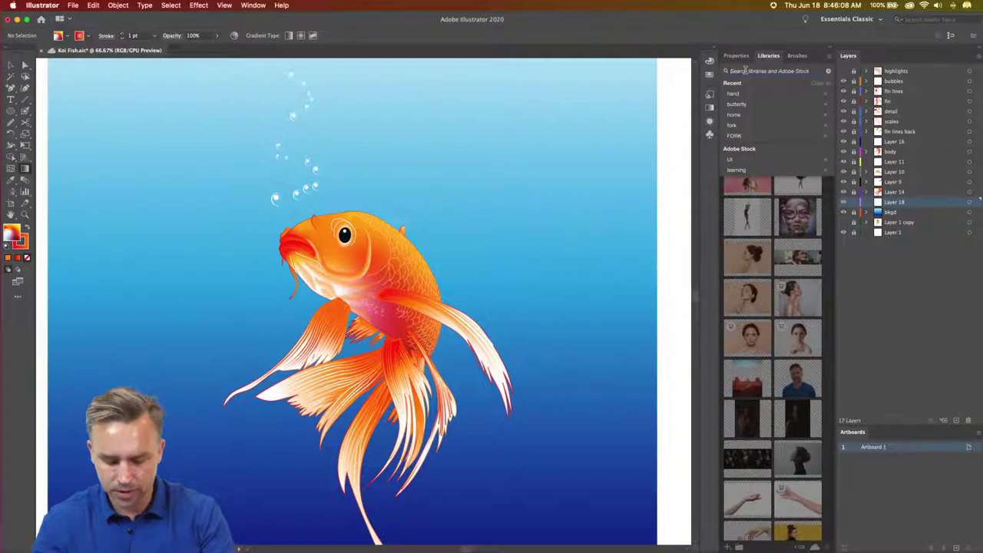
text(burst)
key(Return)
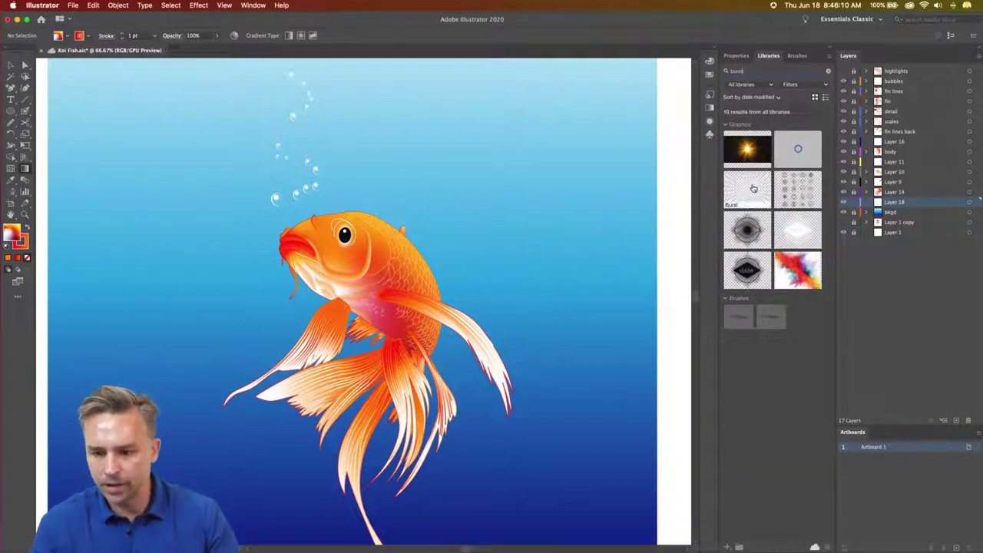
drag(753, 188, 100, 103)
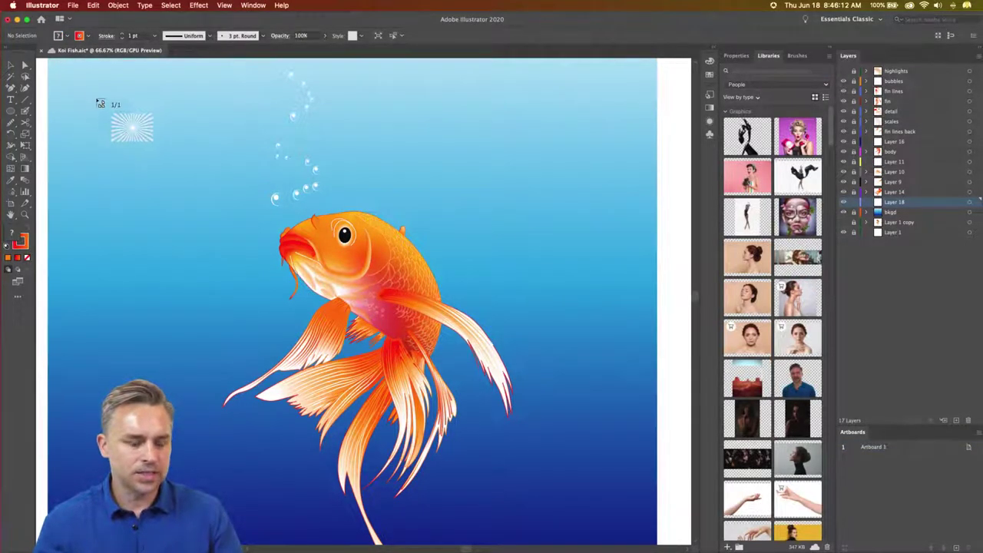
drag(142, 132, 388, 294)
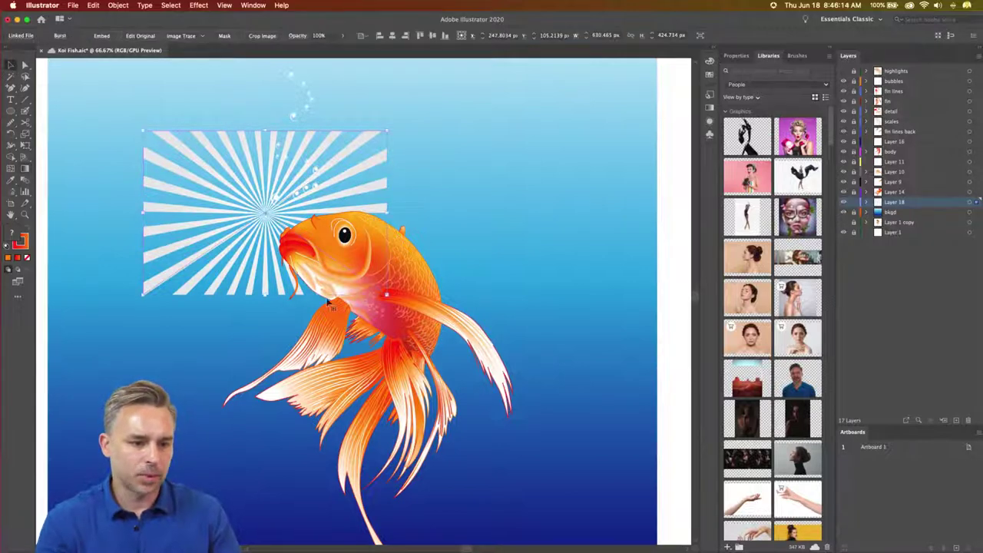
key(Delete)
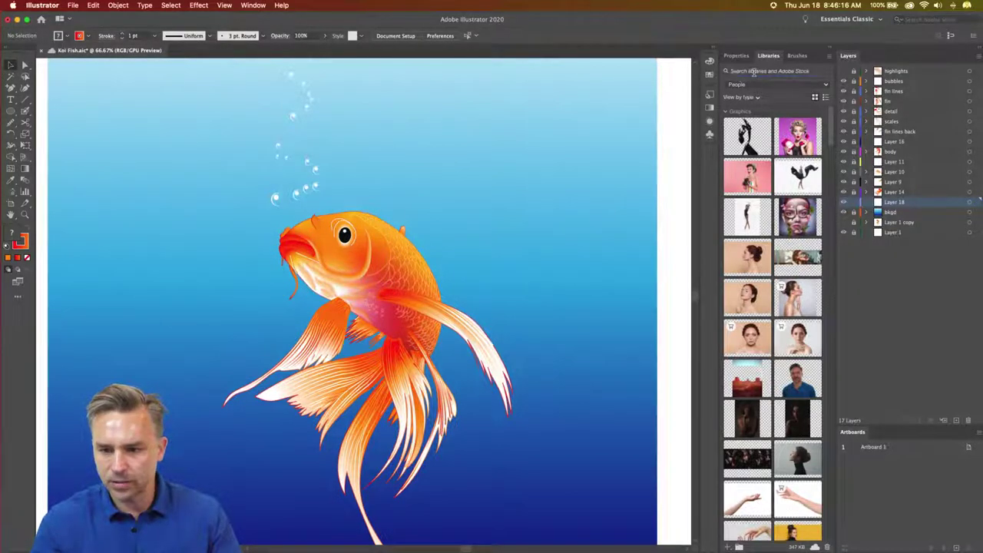
Step: Place a copy of the Burst library graphic near the artwork's top-left
click(755, 72)
text(burst)
key(Return)
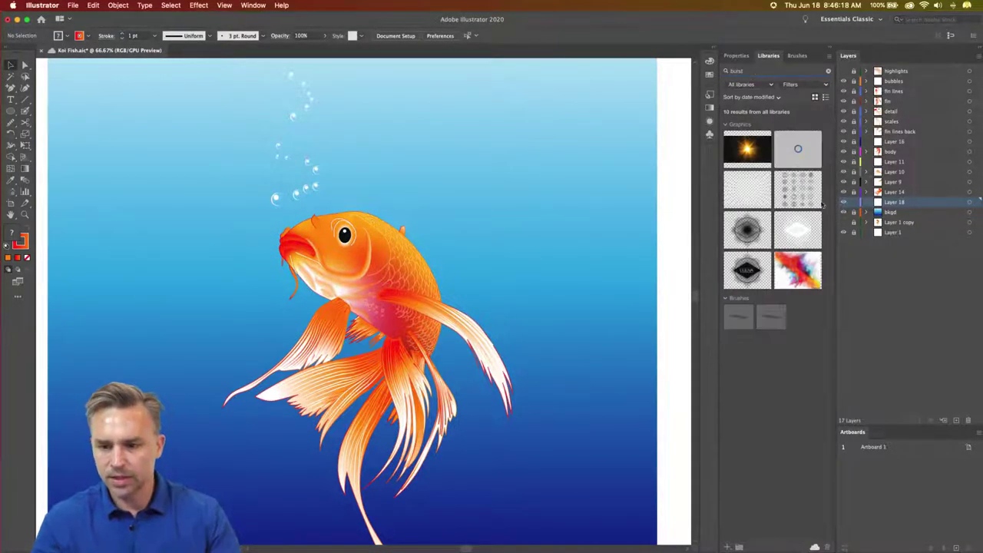
right_click(755, 187)
click(768, 228)
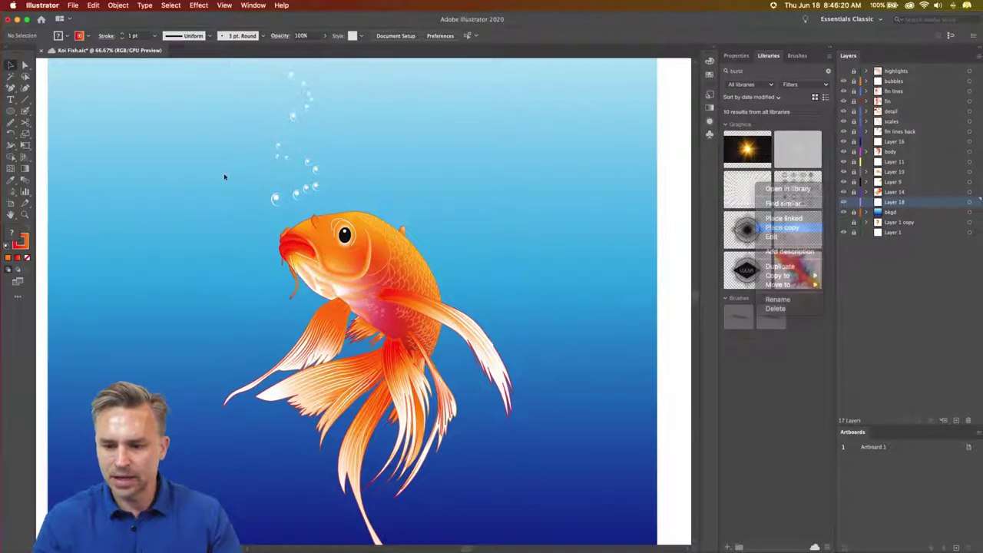
click(116, 129)
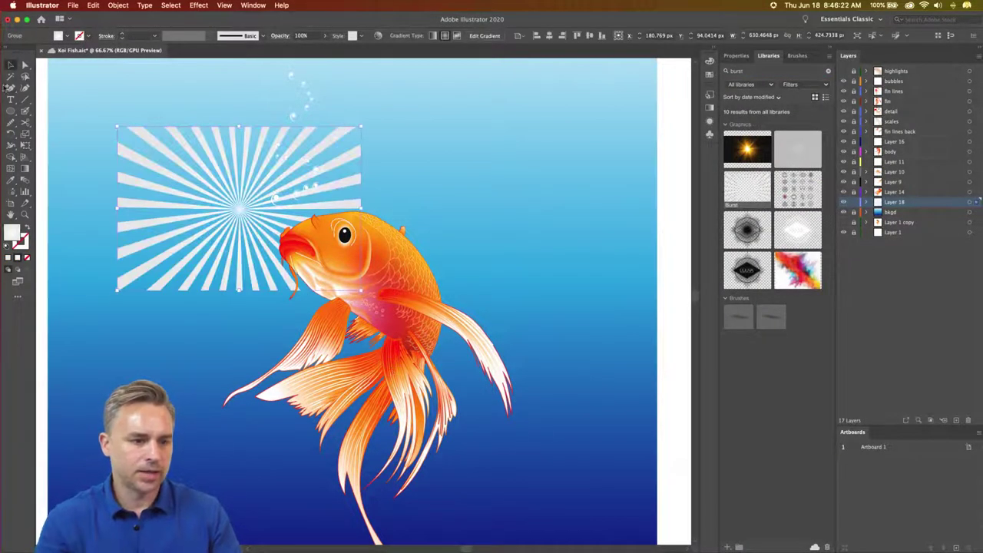
Step: Enlarge the burst to about 1813 × 2692 px, rotate it 90°, and centre it behind the fish
drag(361, 290, 690, 528)
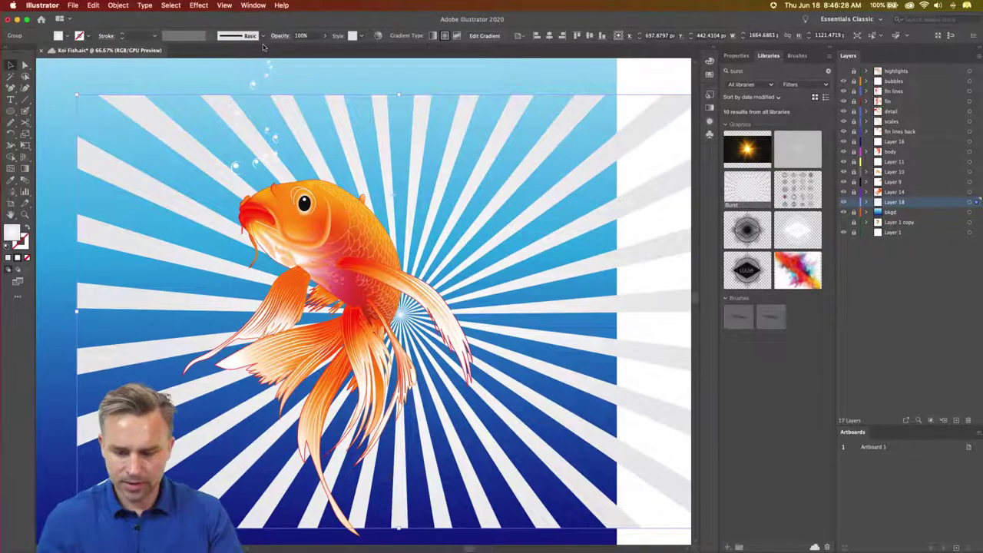
key(super+minus)
key(super+minus)
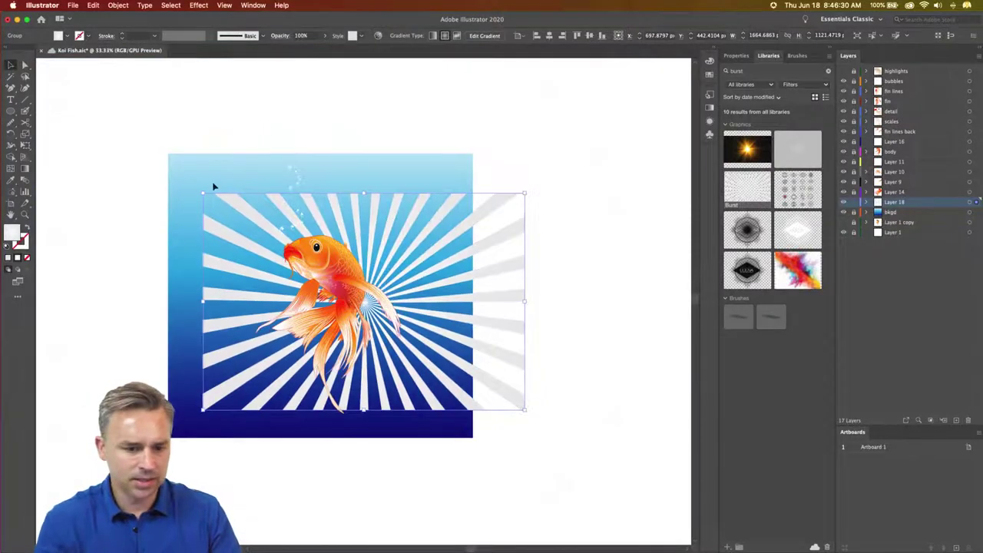
drag(380, 175, 411, 180)
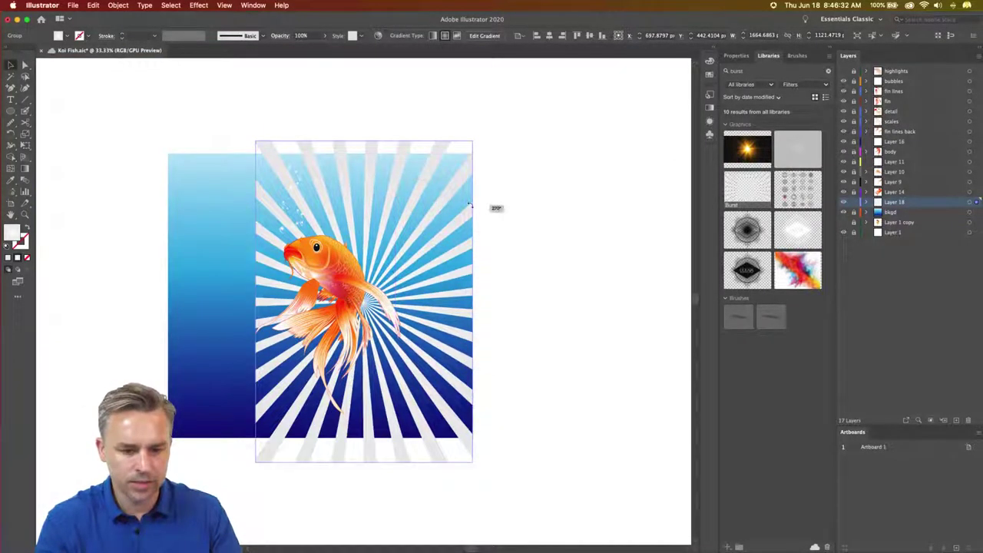
drag(470, 206, 470, 206)
drag(256, 140, 141, 59)
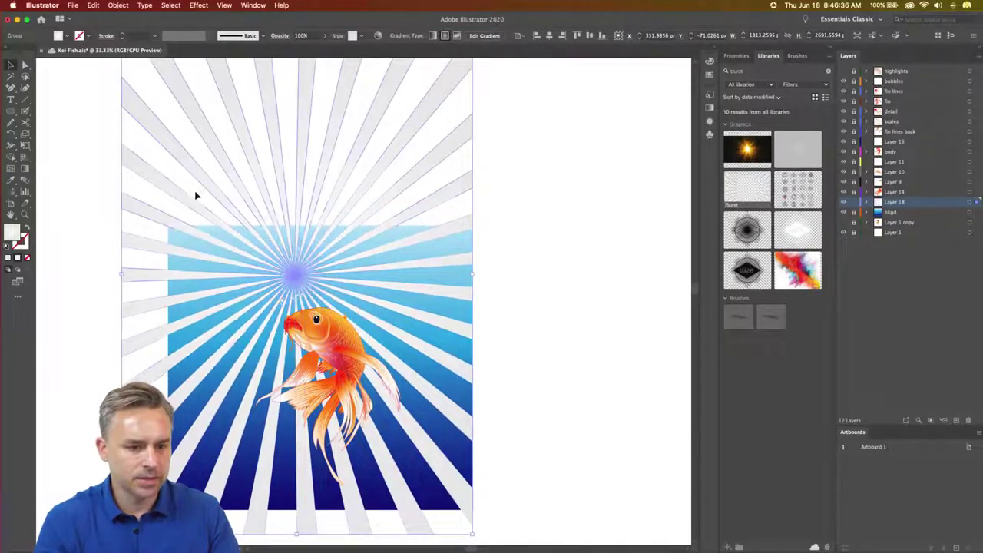
mouse_move(198, 176)
mouse_down()
mouse_move(220, 288)
mouse_move(236, 245)
mouse_up()
key(super+equal)
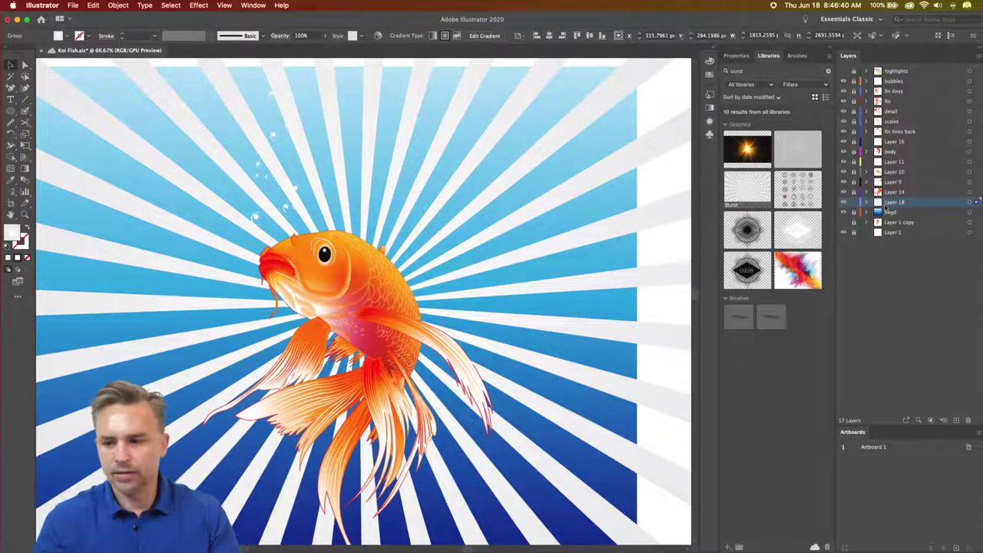
Step: Set the burst's blend mode to Overlay, then minimise Illustrator
click(734, 56)
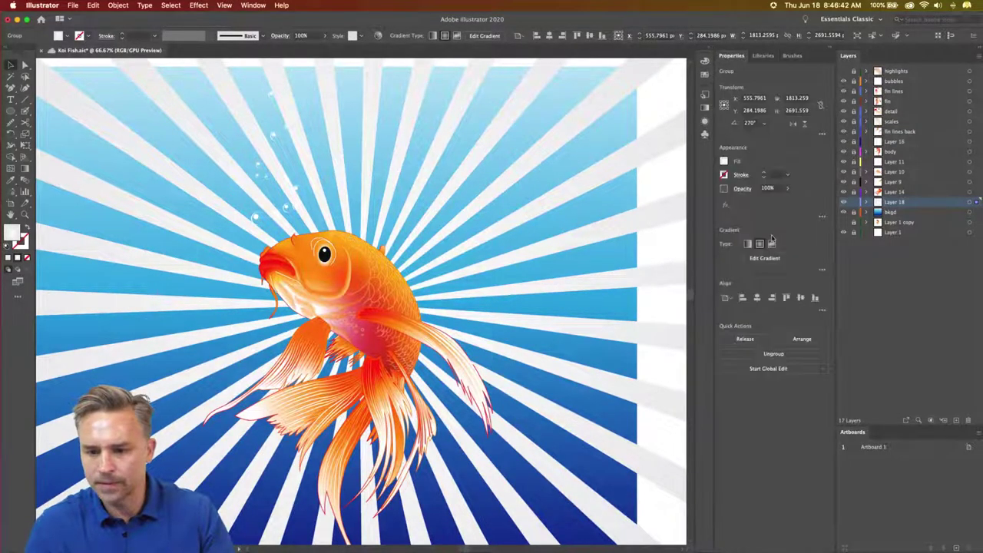
click(743, 190)
click(656, 207)
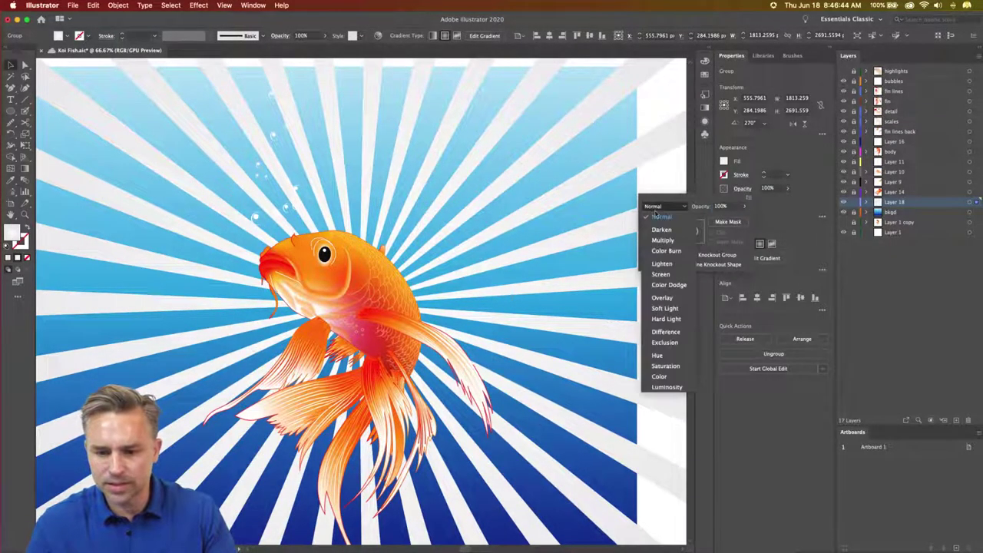
click(661, 298)
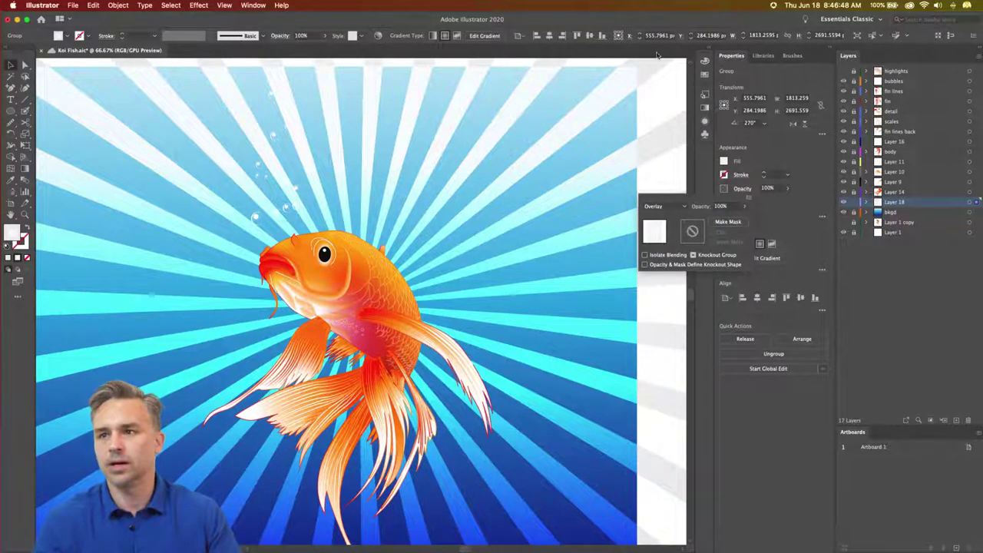
click(669, 98)
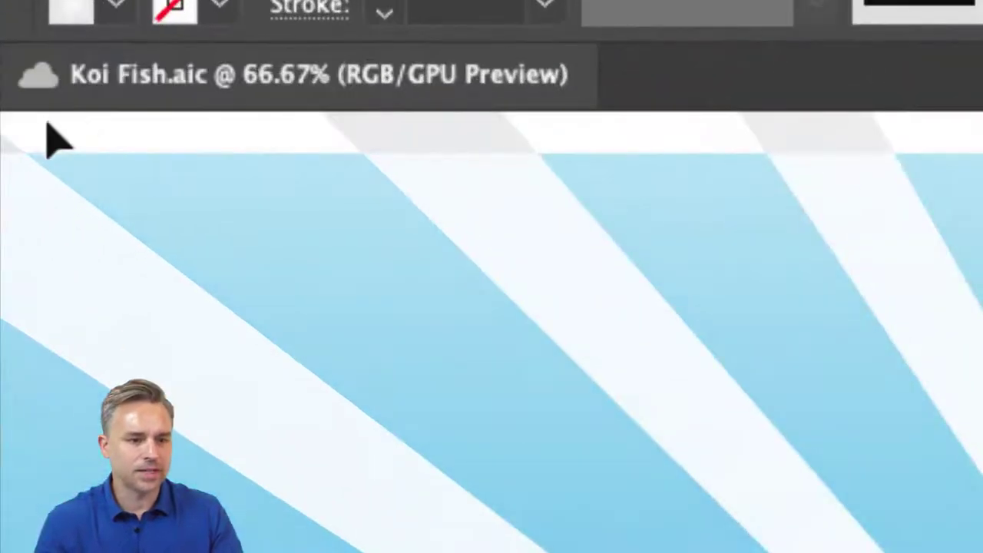
key(super+h)
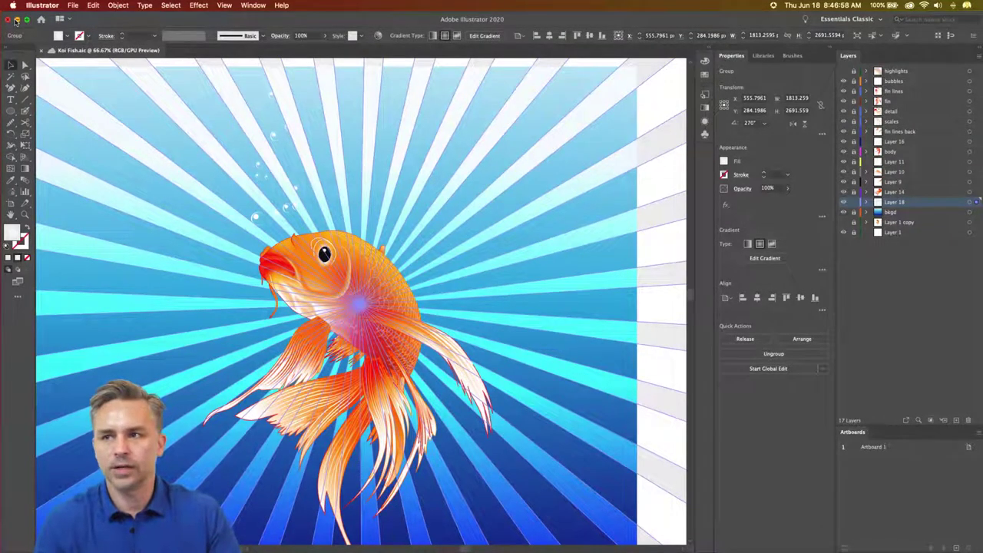
click(17, 19)
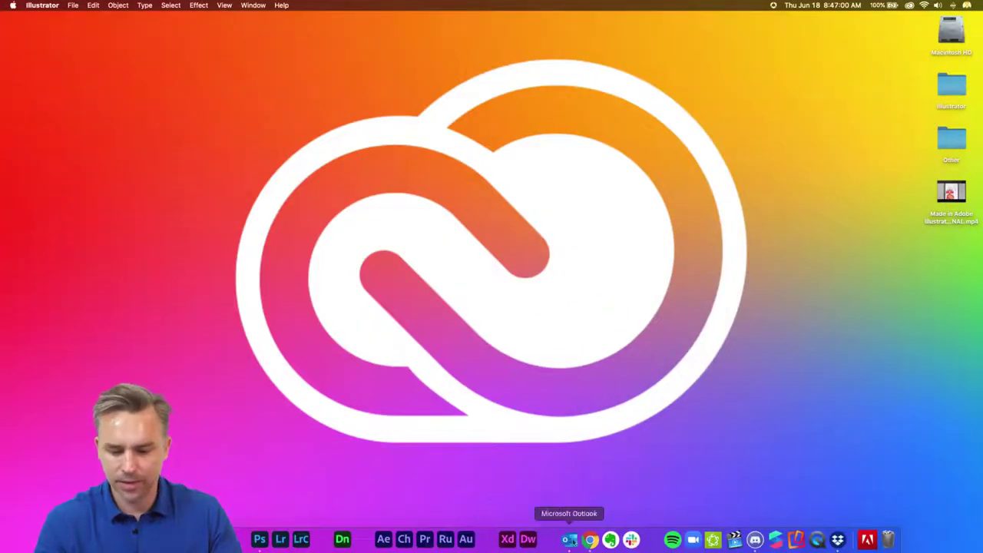
Step: Refresh the Creative Cloud Files grid and reopen Koi Fish showing the sunburst version
click(590, 540)
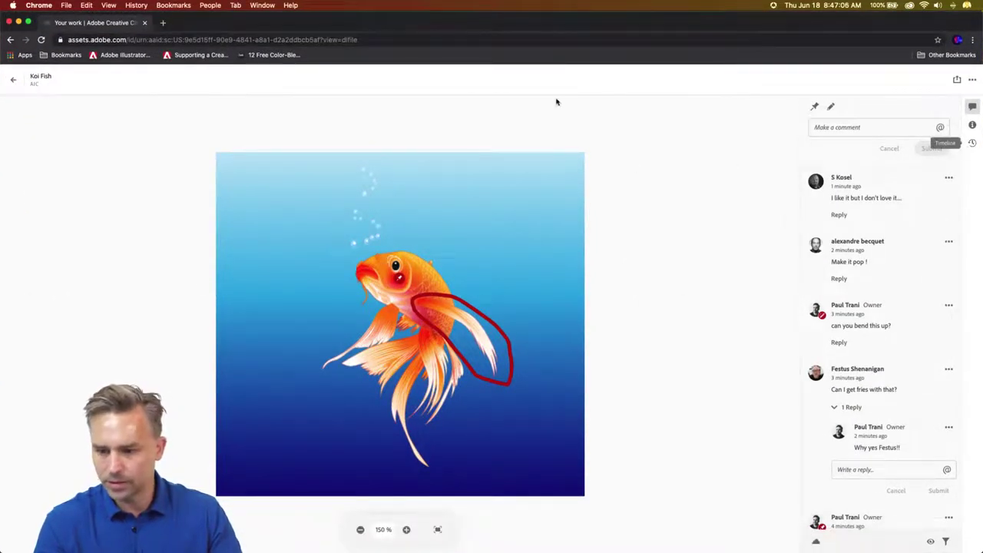
click(10, 40)
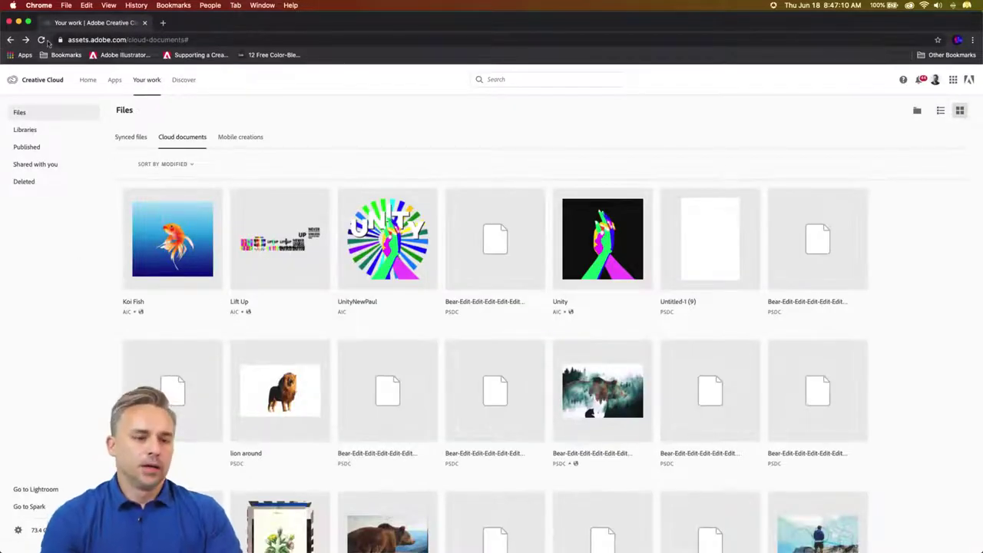
click(40, 39)
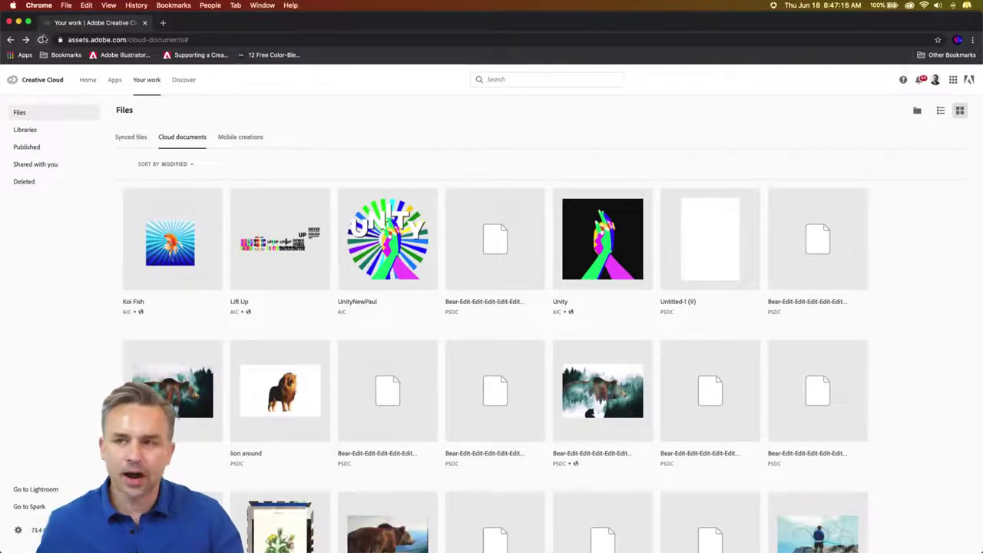
click(169, 244)
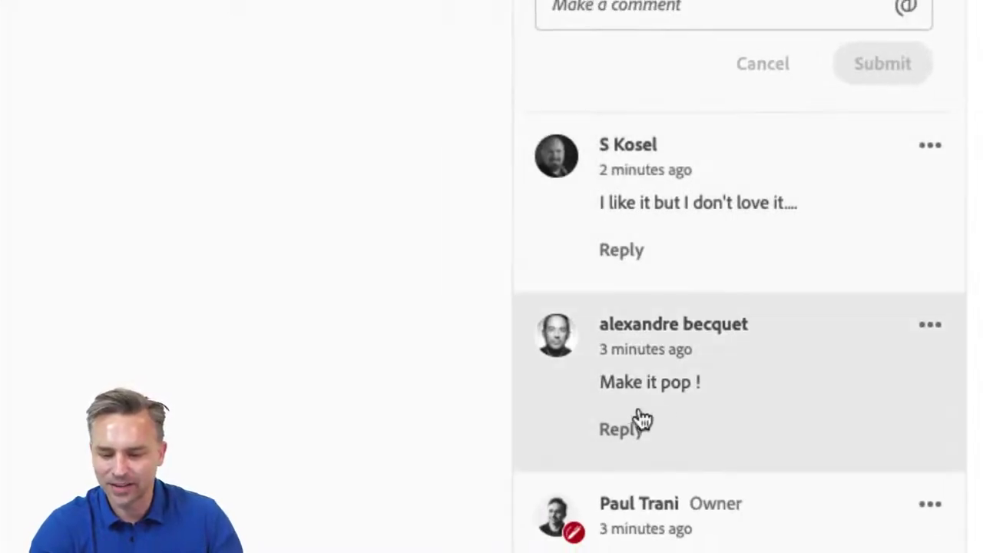
Step: Reply 'Bam!!' to the 'Make it pop !' comment
click(621, 437)
text(Bs)
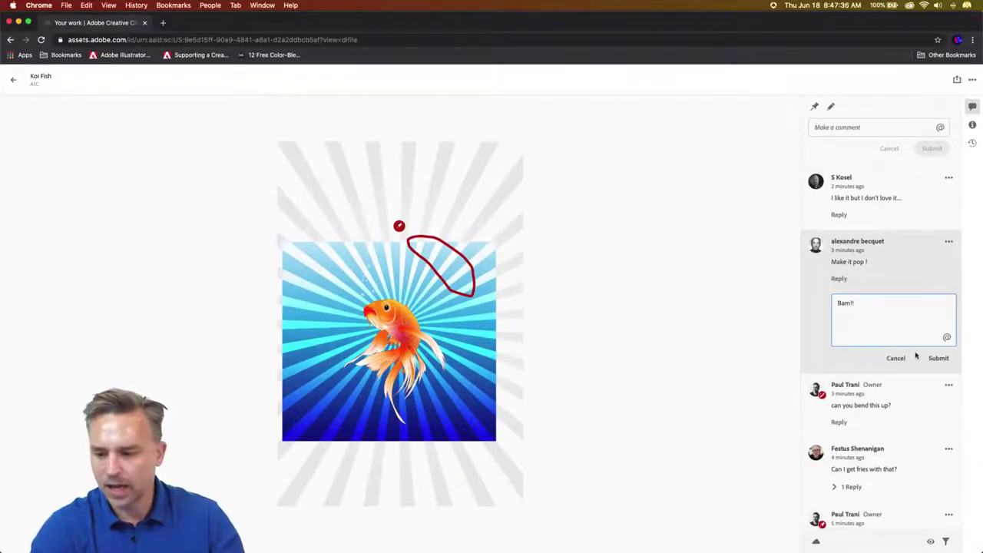
click(937, 358)
Step: Resolve the 'can you bend this up?' and 'Make less red' comments
click(950, 245)
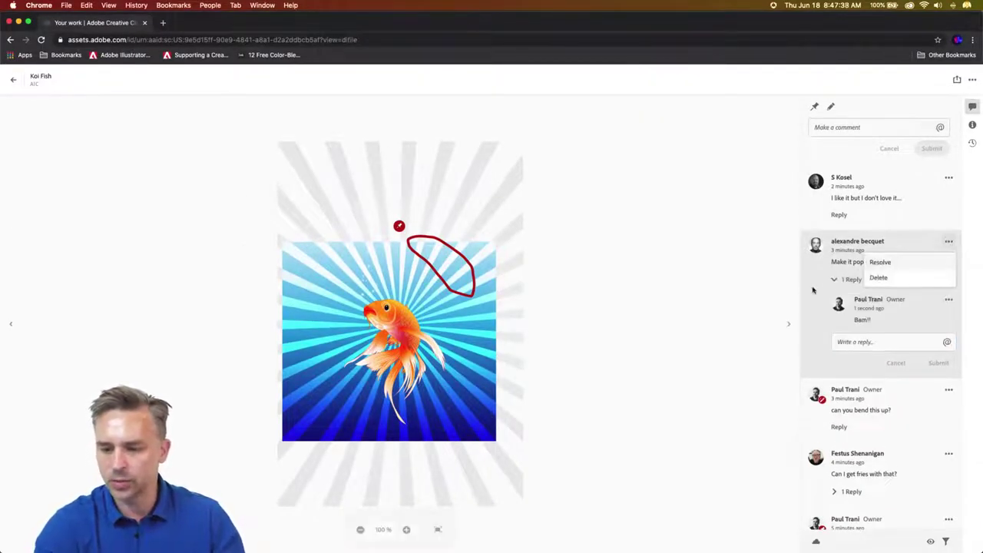
click(939, 184)
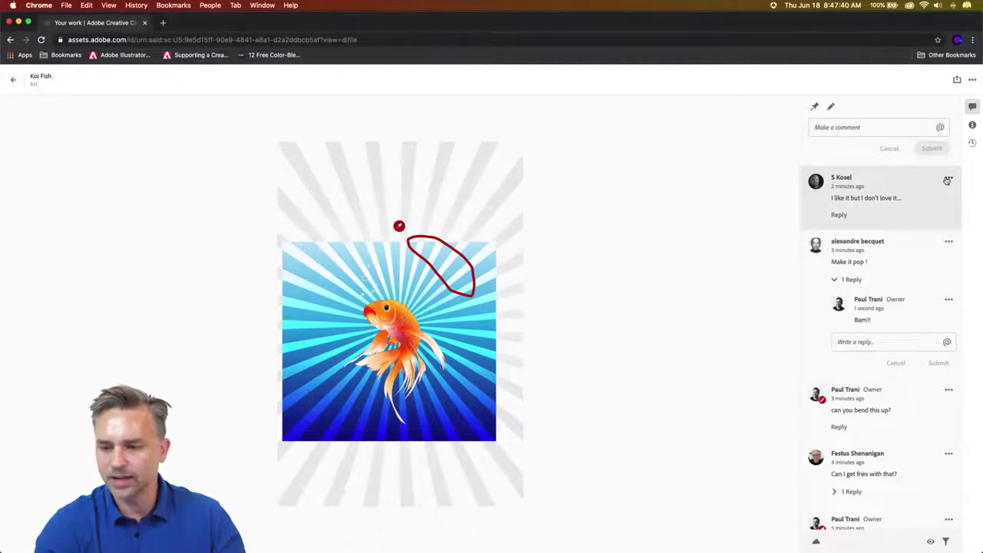
click(948, 181)
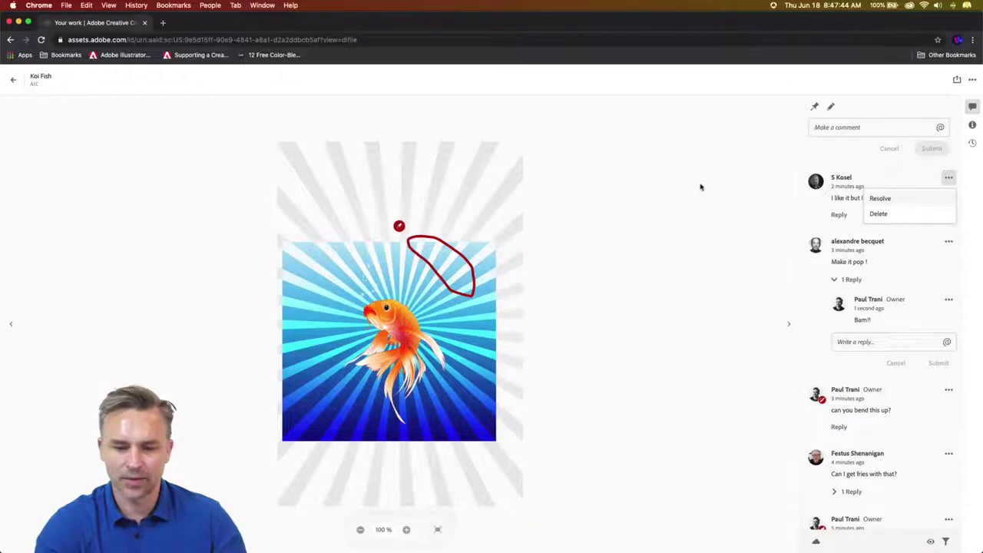
click(948, 390)
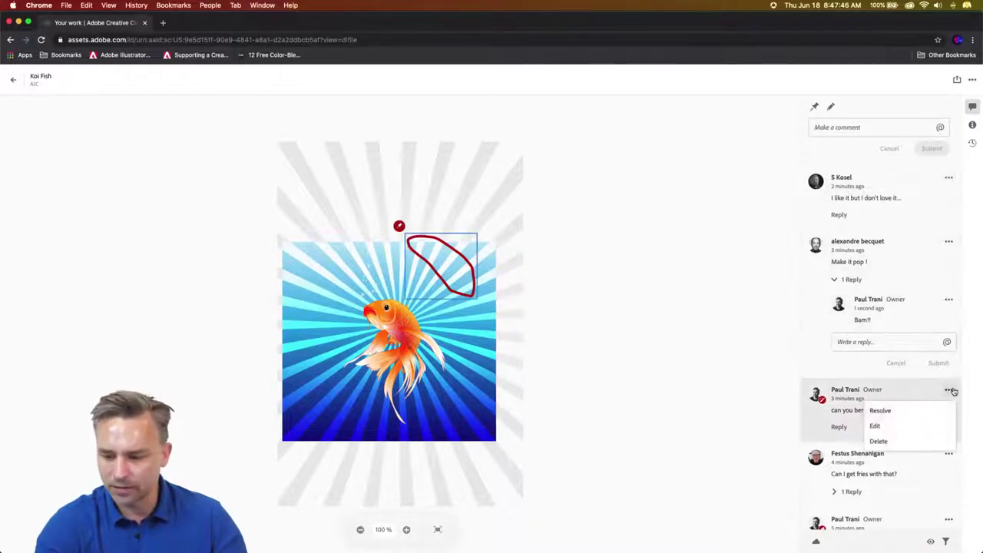
click(949, 390)
click(910, 412)
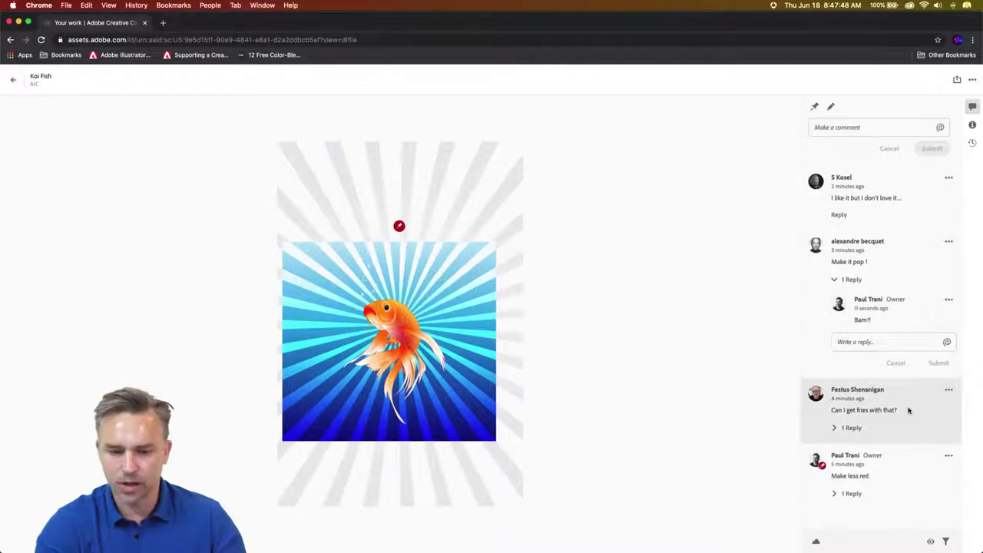
click(949, 457)
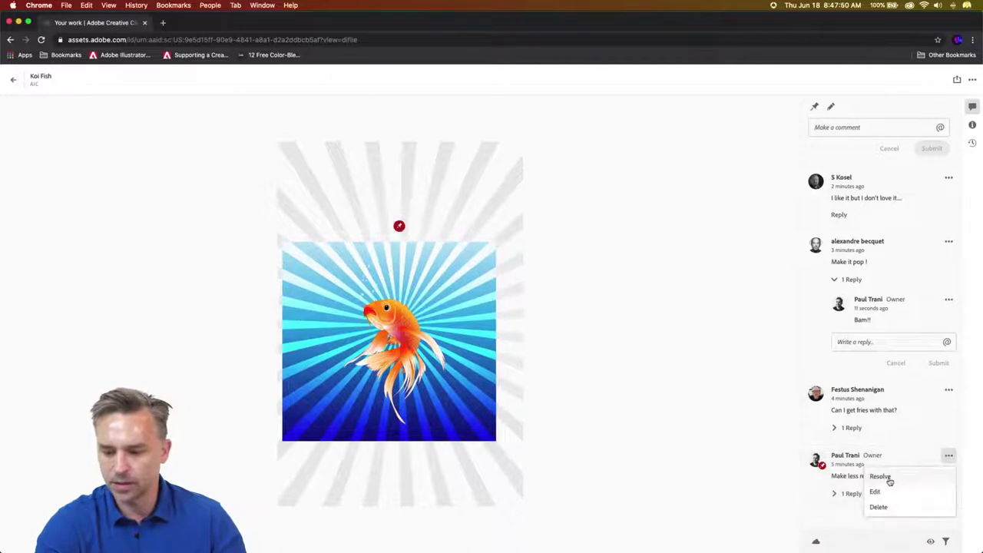
click(889, 479)
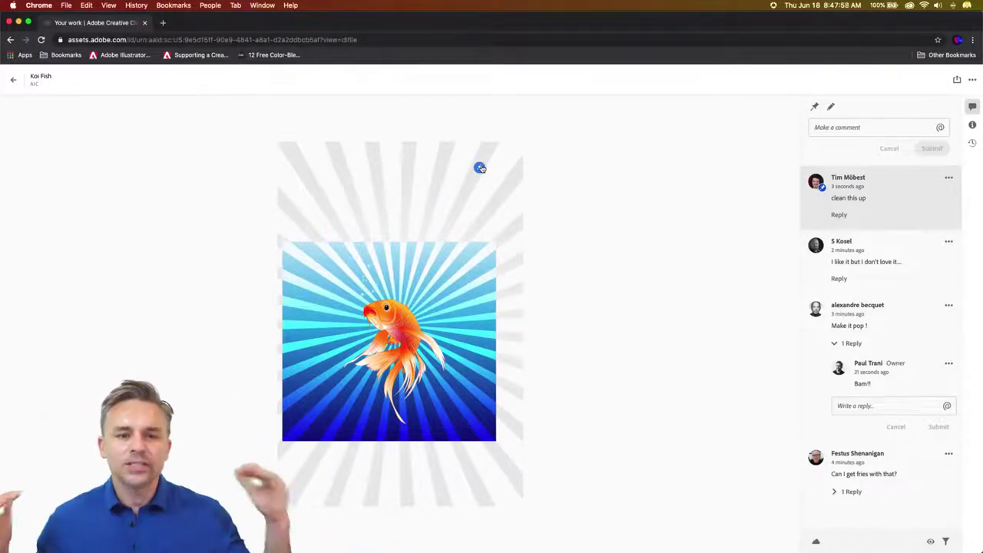
Step: Inspect the preview at 400%, then show Koi Fish's version history with 8:34–8:46 AM saves
mouse_move(388, 323)
click(406, 529)
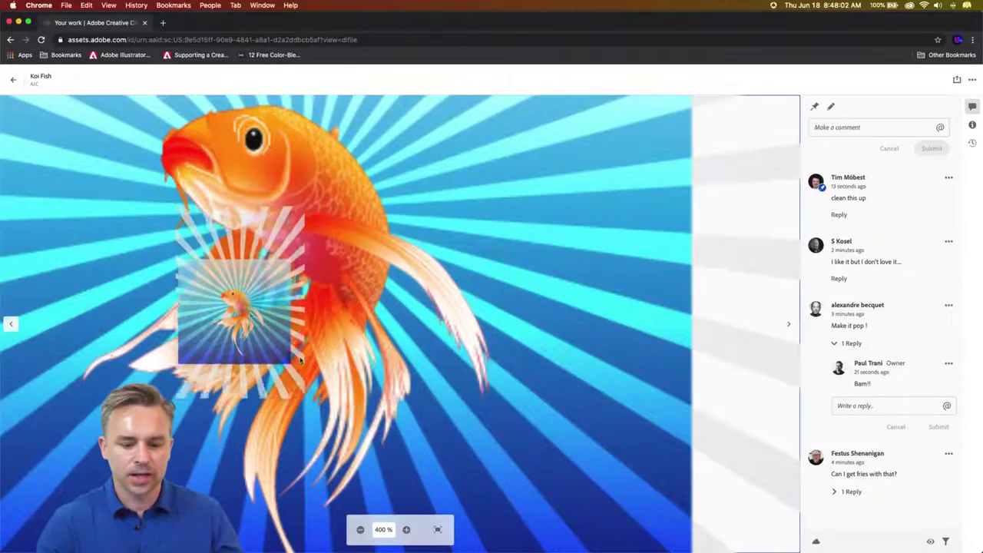
drag(159, 310, 276, 268)
scroll(276, 267, up, 5)
scroll(277, 269, up, 5)
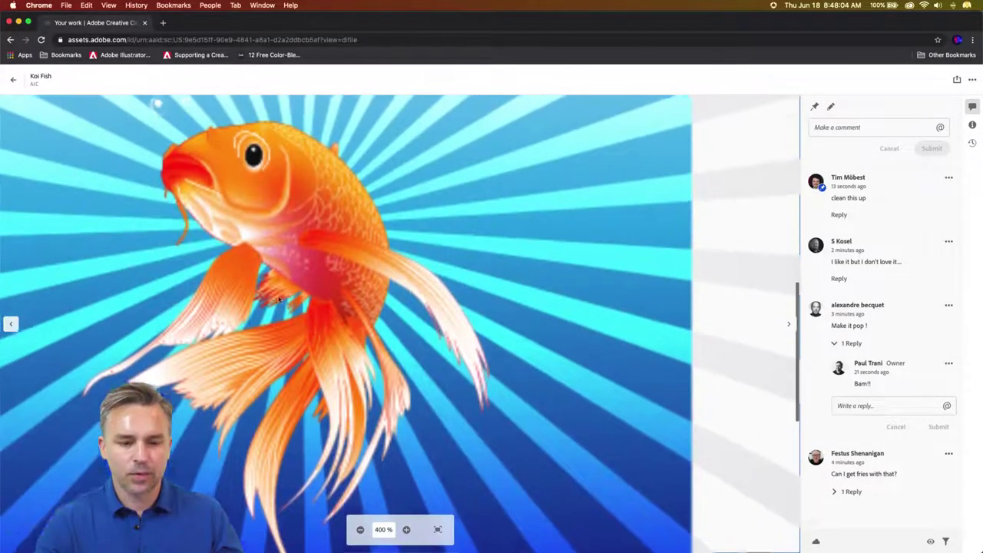
scroll(279, 295, up, 3)
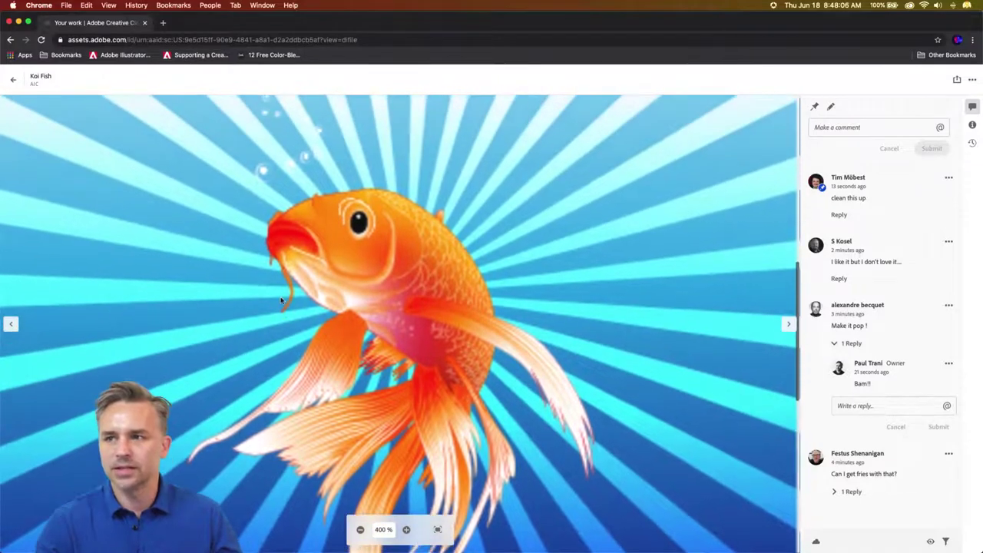
scroll(280, 299, left, 3)
scroll(281, 300, down, 2)
scroll(281, 301, down, 2)
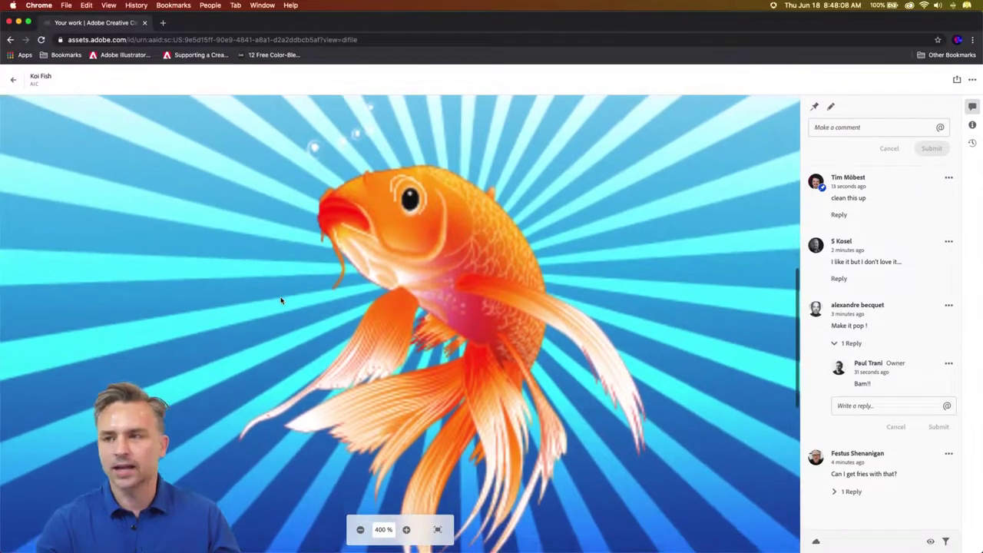
click(972, 144)
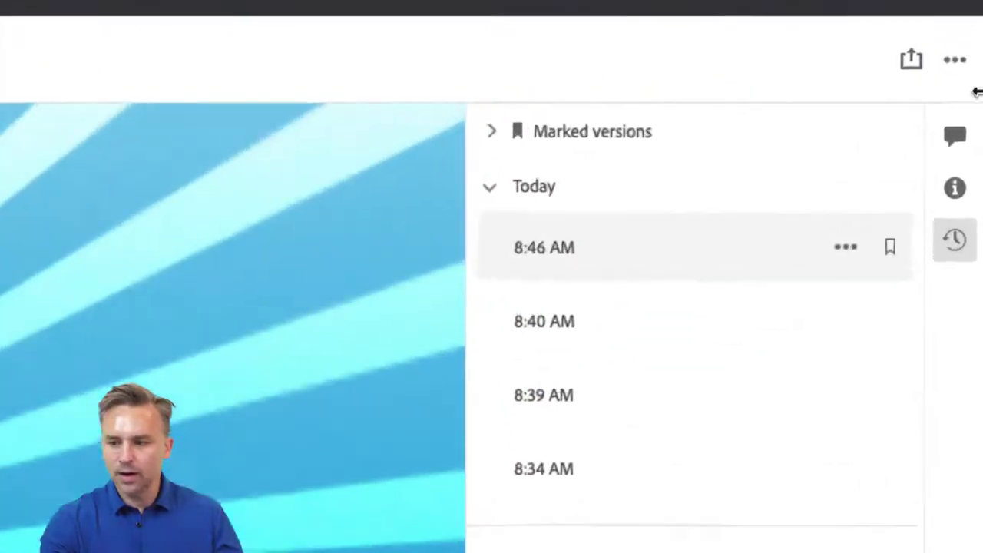
Step: Review the Koi Fish file's Comments and Info, then return to its version Timeline
click(973, 107)
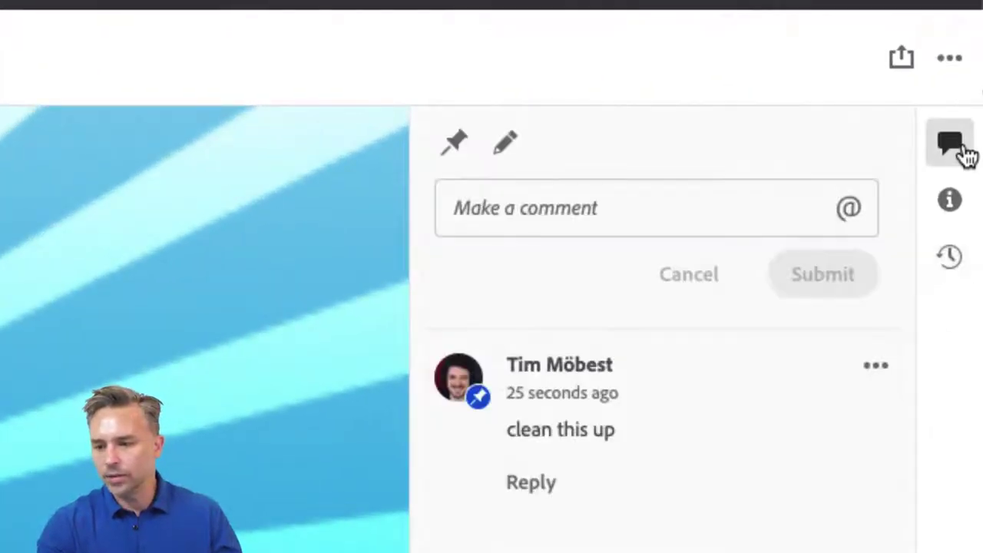
click(948, 207)
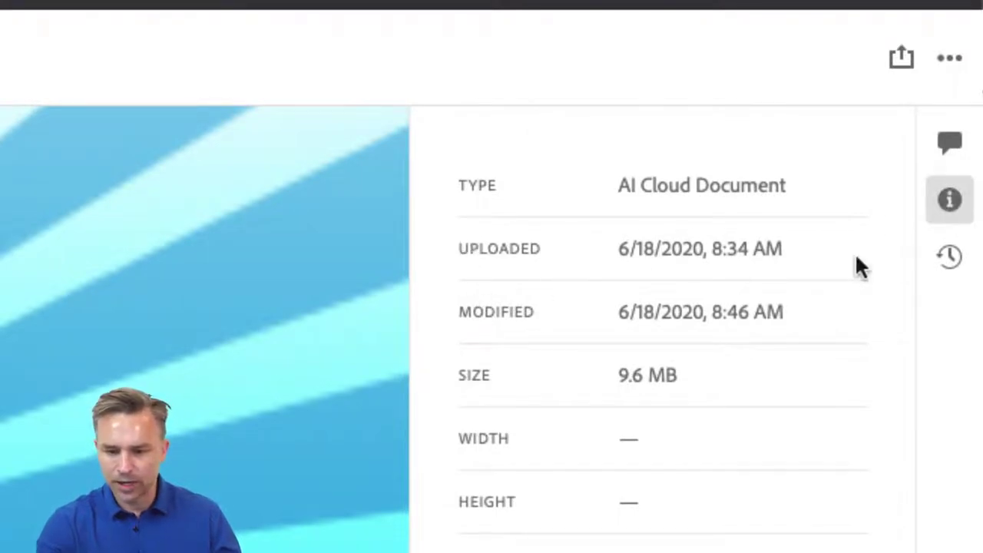
click(951, 258)
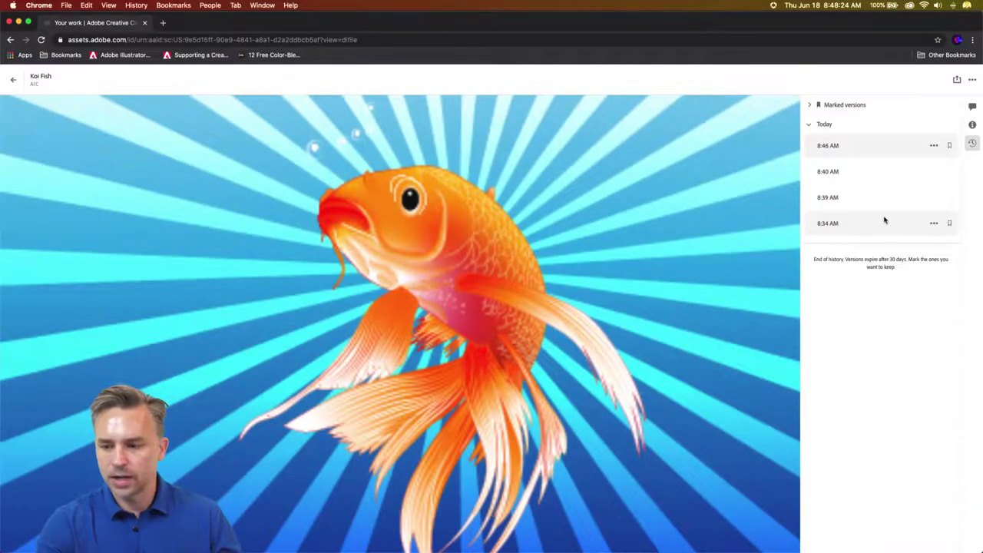
Step: Bookmark the 8:34 AM version and name it 'Drab version, no pop'
click(878, 227)
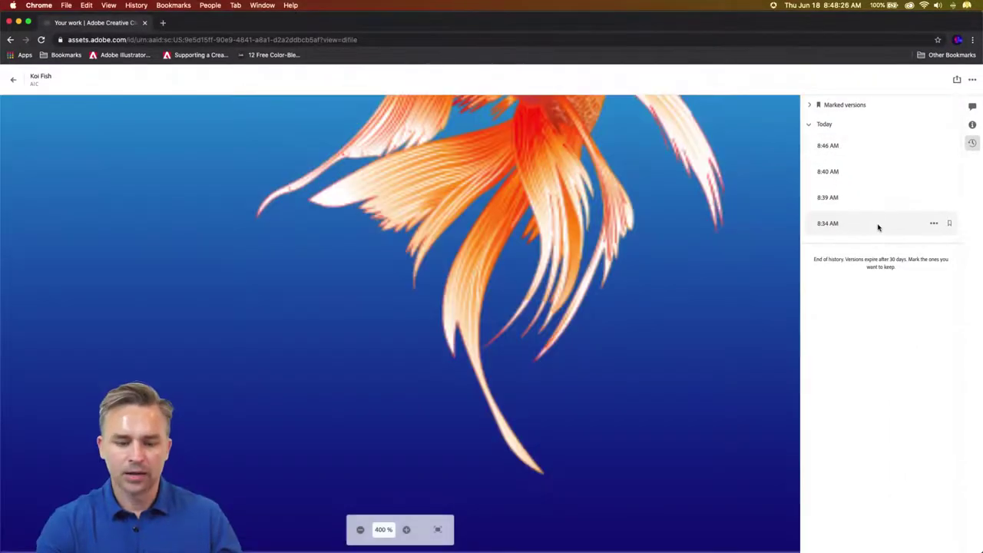
scroll(512, 265, up, 4)
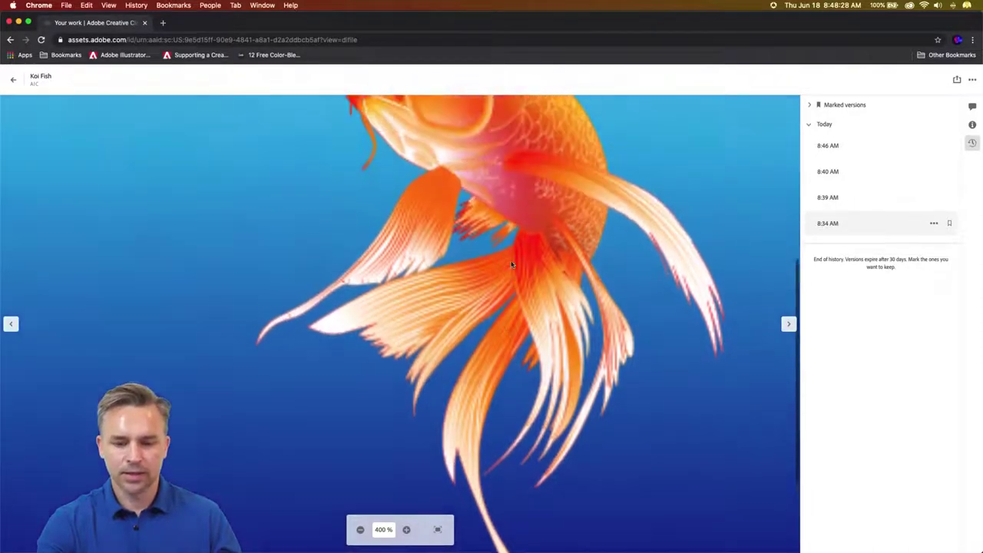
scroll(511, 265, up, 4)
scroll(512, 265, up, 2)
scroll(512, 265, down, 2)
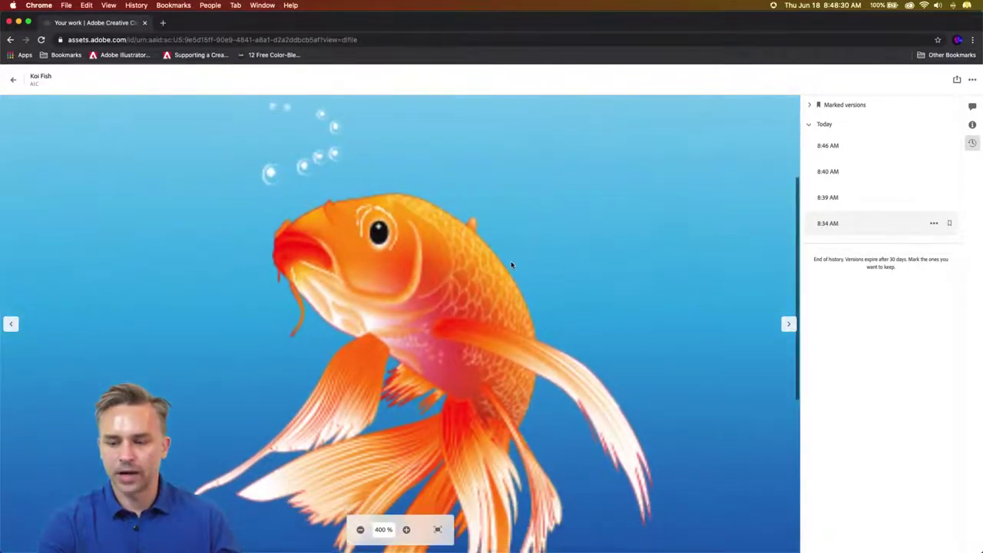
click(949, 224)
text(Drab version. no pop)
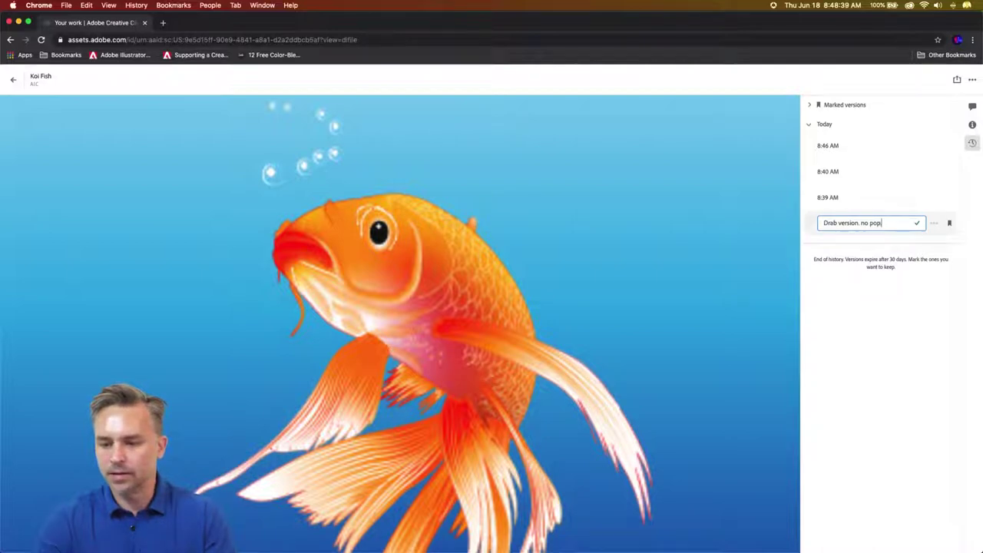
click(917, 223)
Step: Name the 8:46 AM version 'Bam!' and minimize Chrome
click(865, 146)
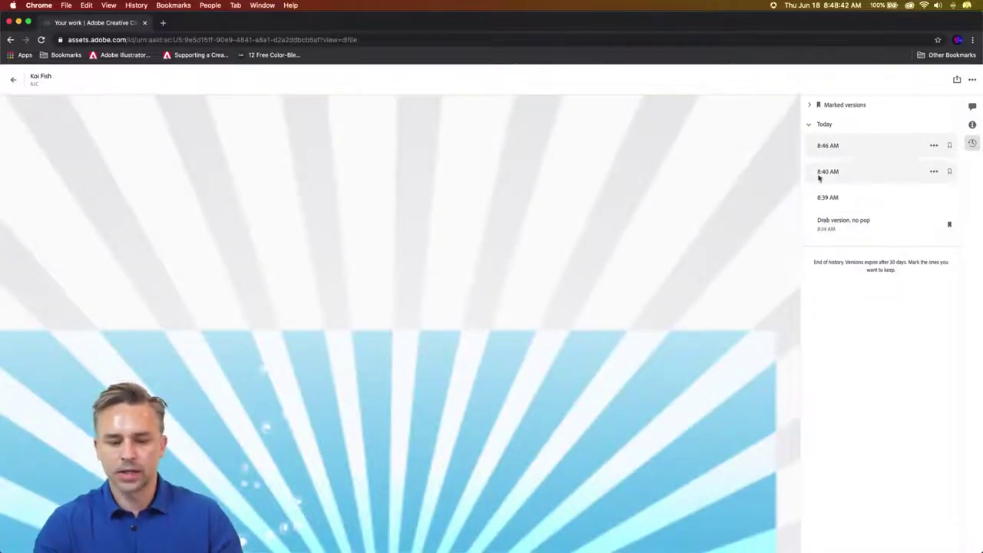
scroll(340, 290, down, 5)
text(Bam)
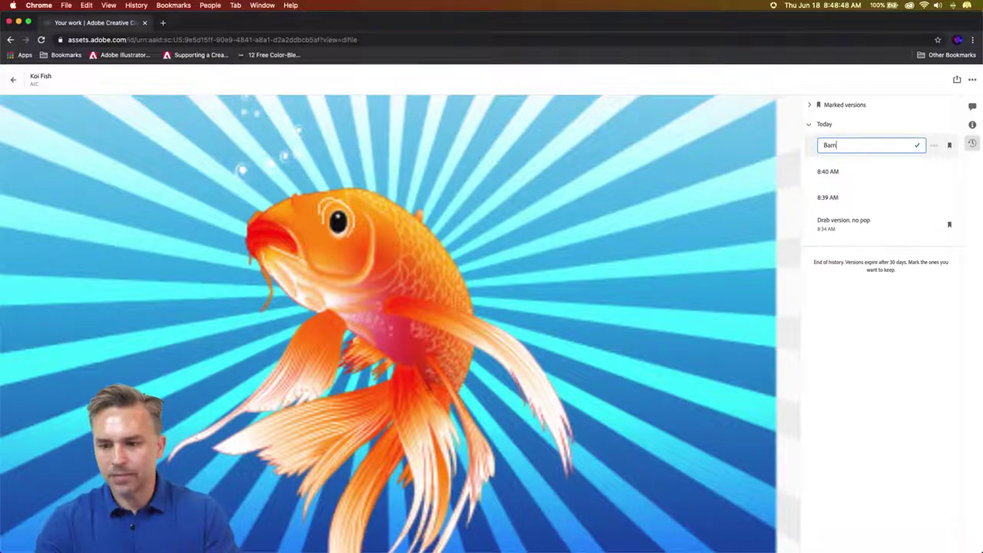
text(!)
key(Return)
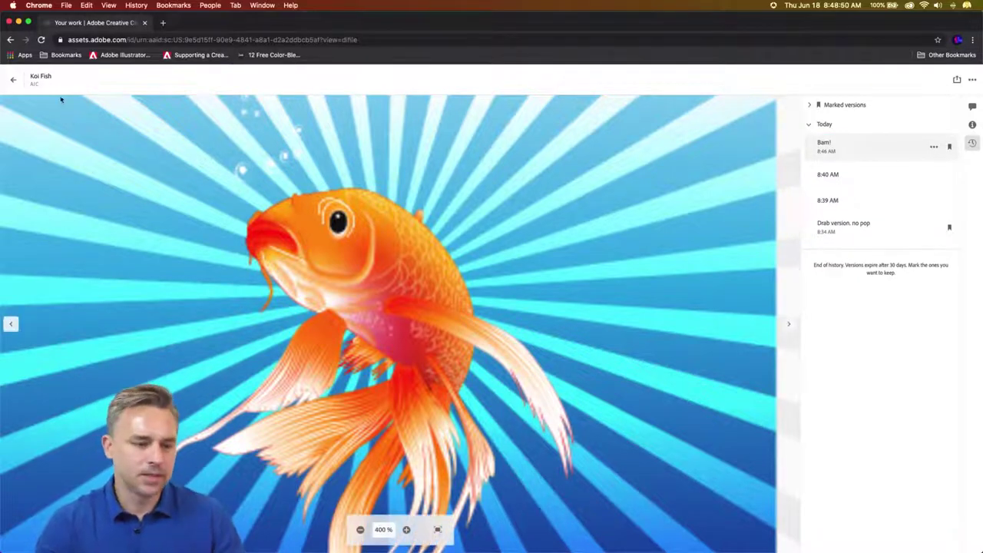
click(18, 22)
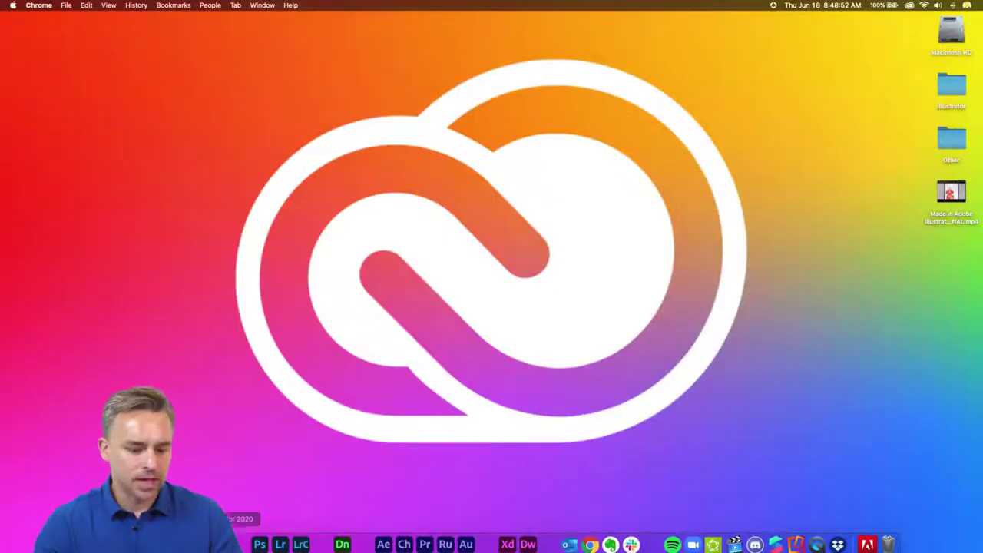
Step: Bring Illustrator's Koi Fish document forward and show its Version History panel
click(239, 539)
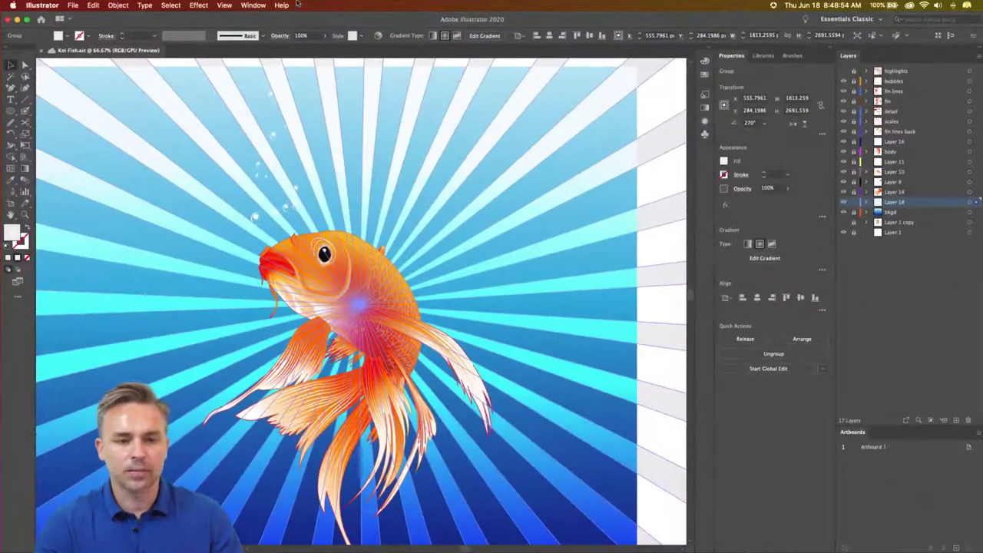
click(223, 5)
click(247, 5)
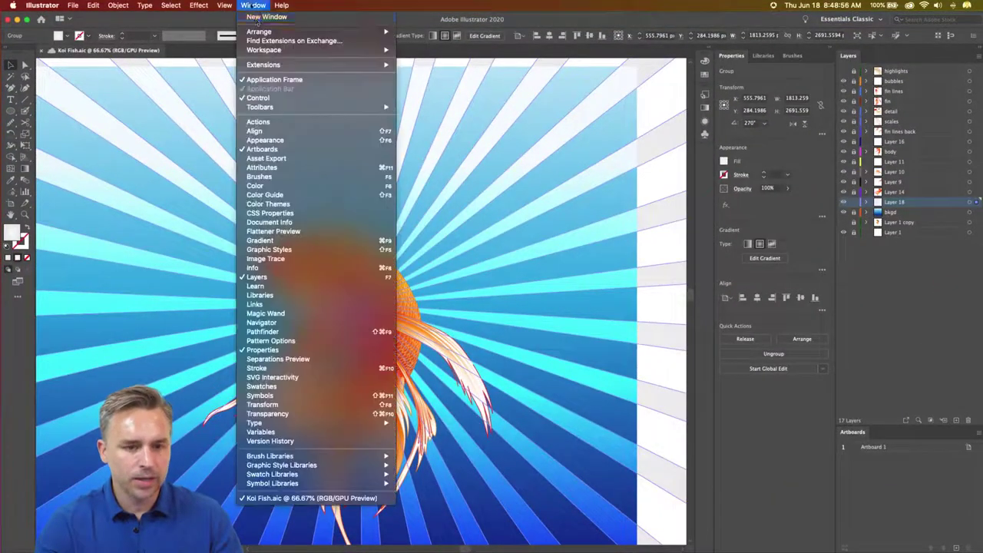
click(270, 441)
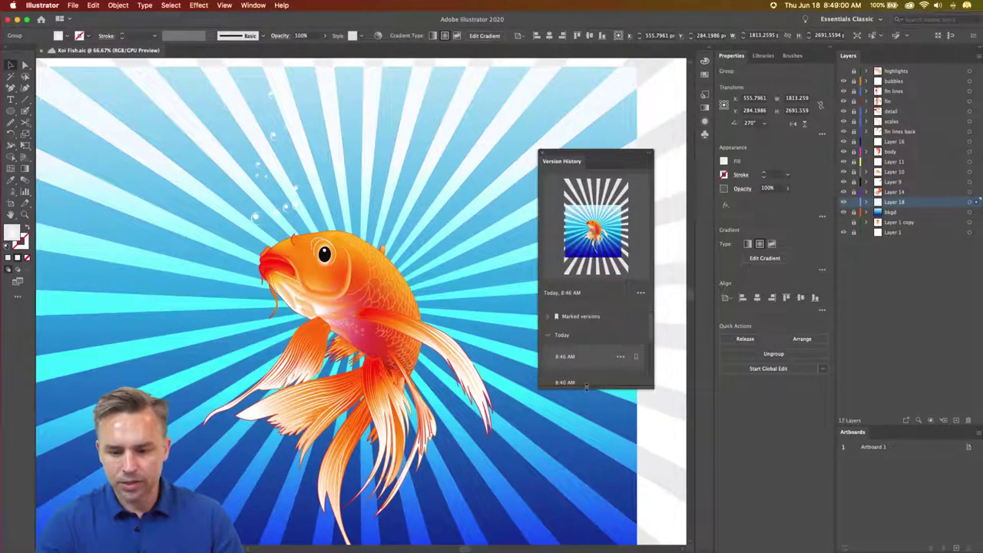
Step: Zoom out and draw a rectangle covering the square koi artwork
drag(603, 168, 624, 107)
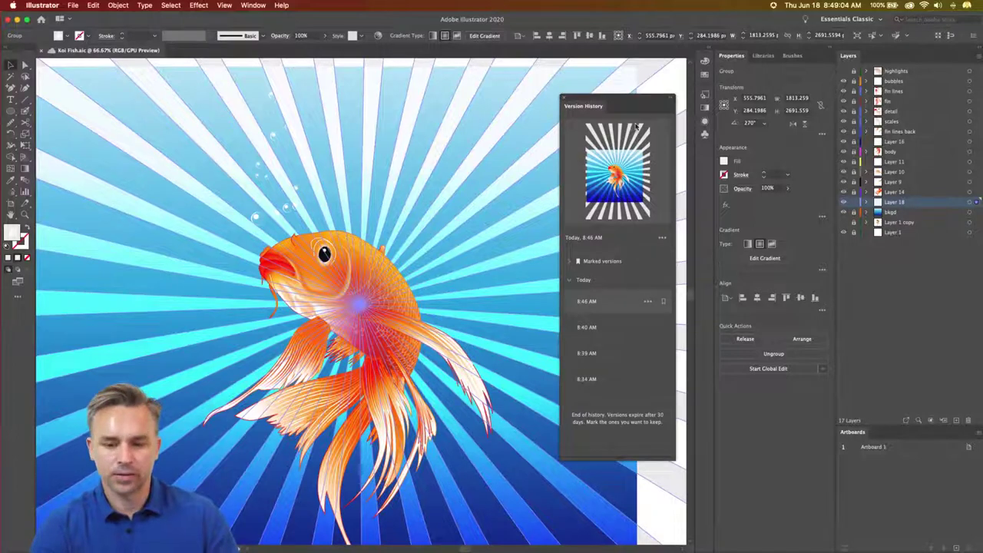
key(super+minus)
key(super+minus)
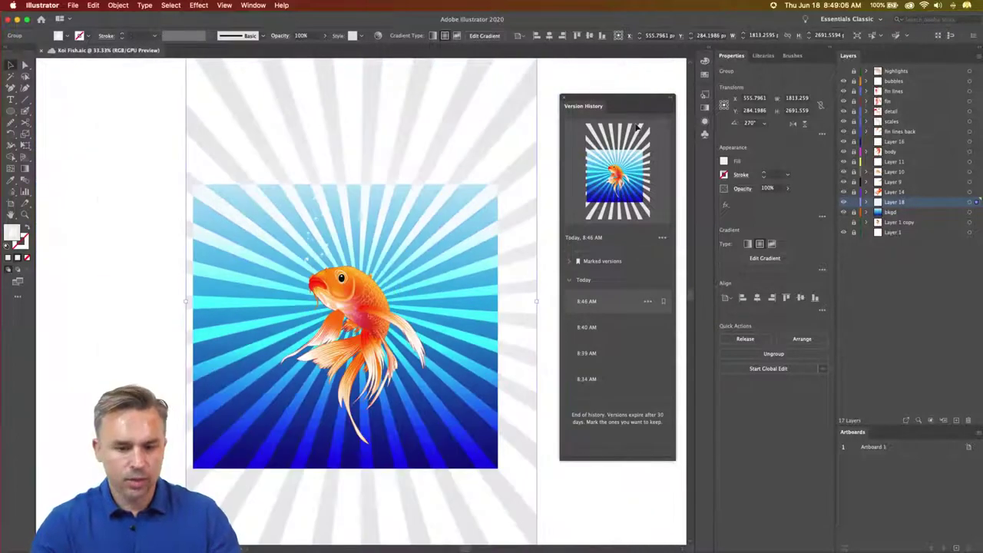
drag(10, 112, 54, 109)
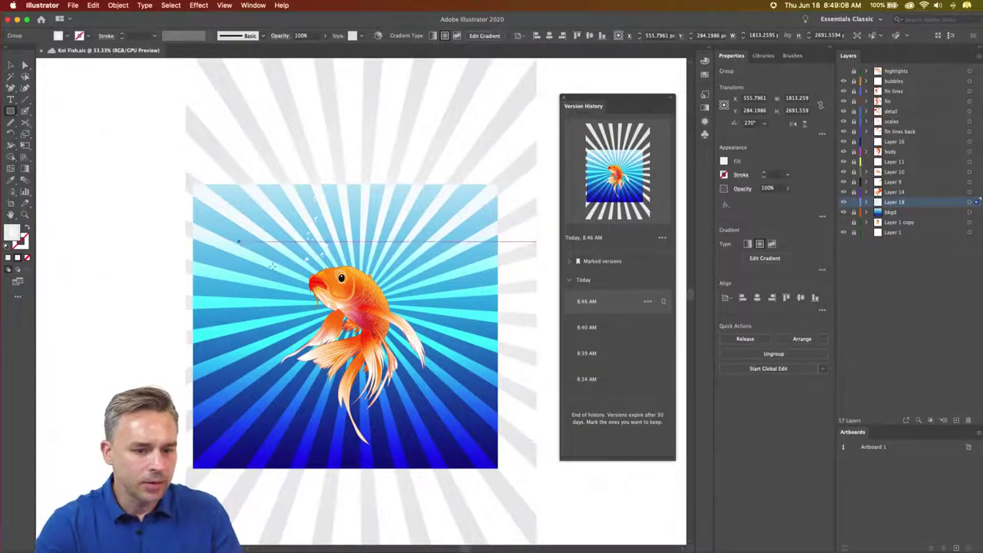
drag(193, 184, 497, 467)
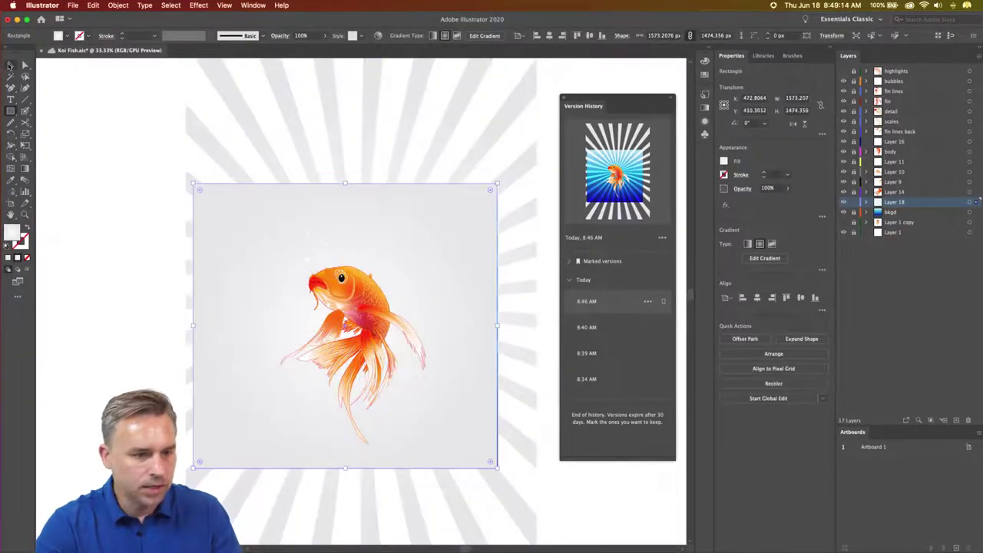
Step: Make a clipping mask from the rectangle and sunburst rays, then zoom back in
click(9, 66)
shift+click(202, 131)
right_click(203, 132)
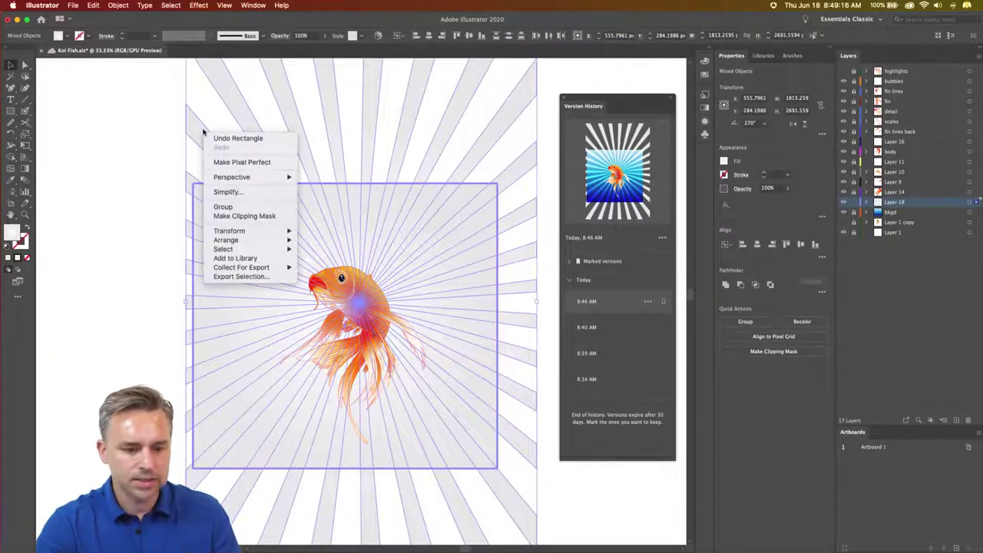
click(230, 216)
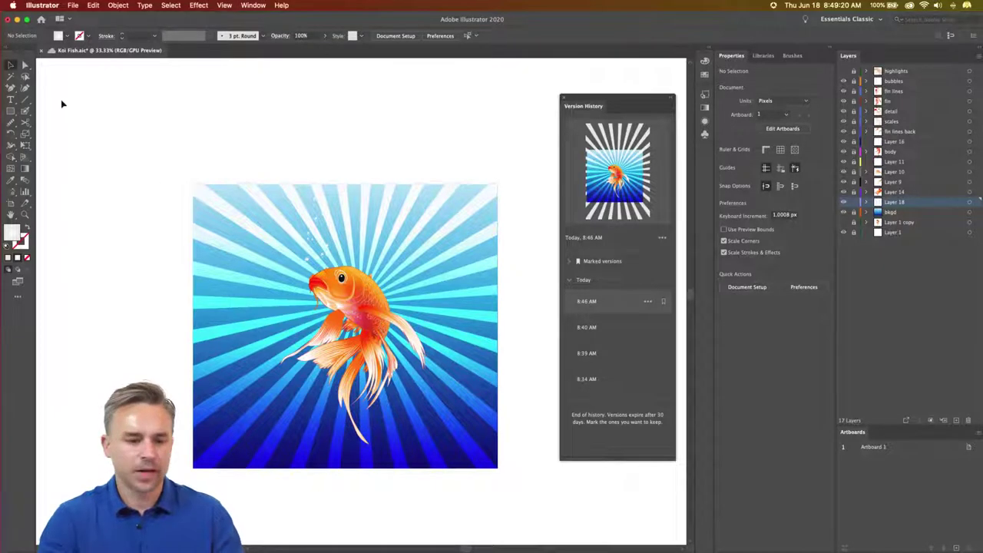
key(super+equal)
scroll(169, 154, down, 3)
scroll(169, 154, left, 2)
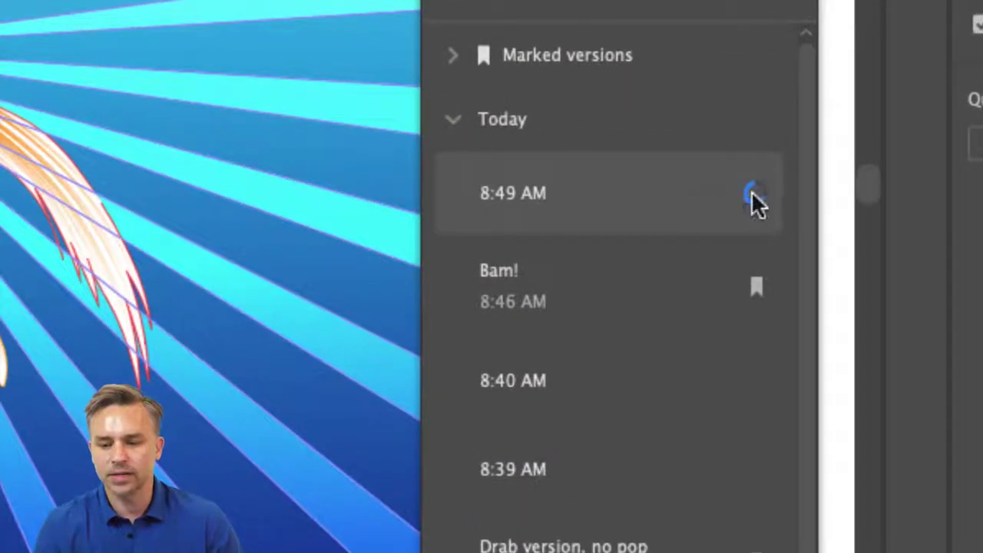
Step: Name the 8:49 AM version 'Clipping Mask', then enlarge Version History and dock it beside Properties
click(752, 193)
text(q)
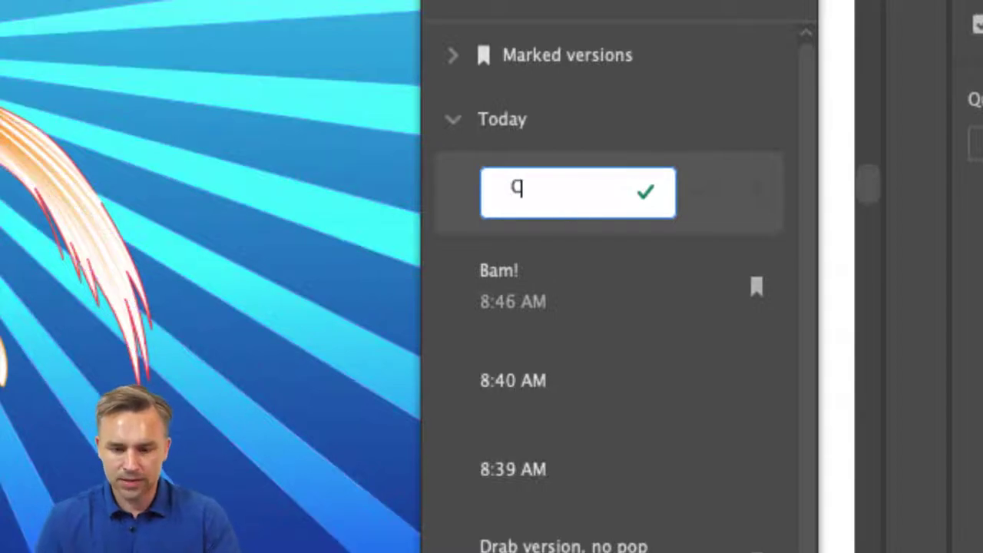
key(BackSpace)
text(Cip)
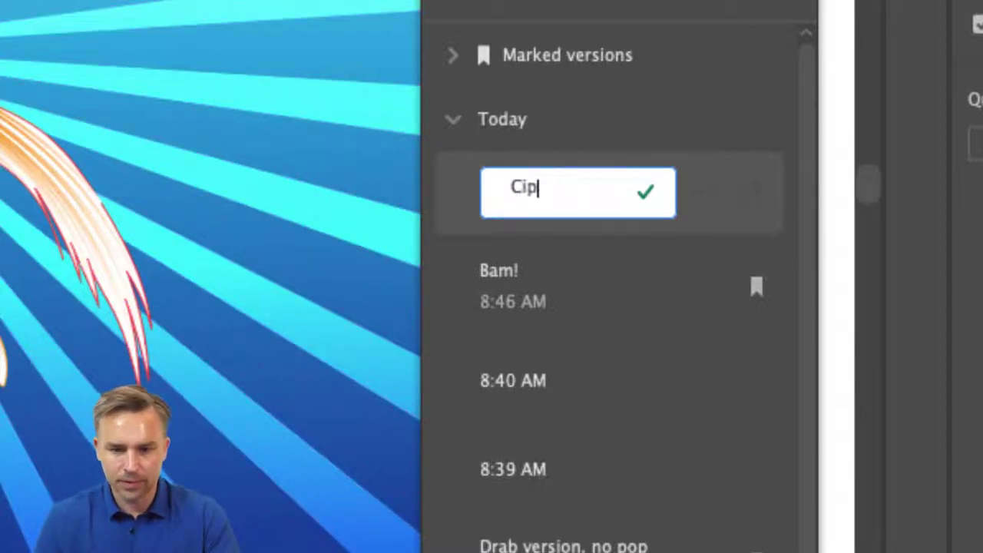
key(BackSpace)
key(BackSpace)
key(BackSpace)
text(q)
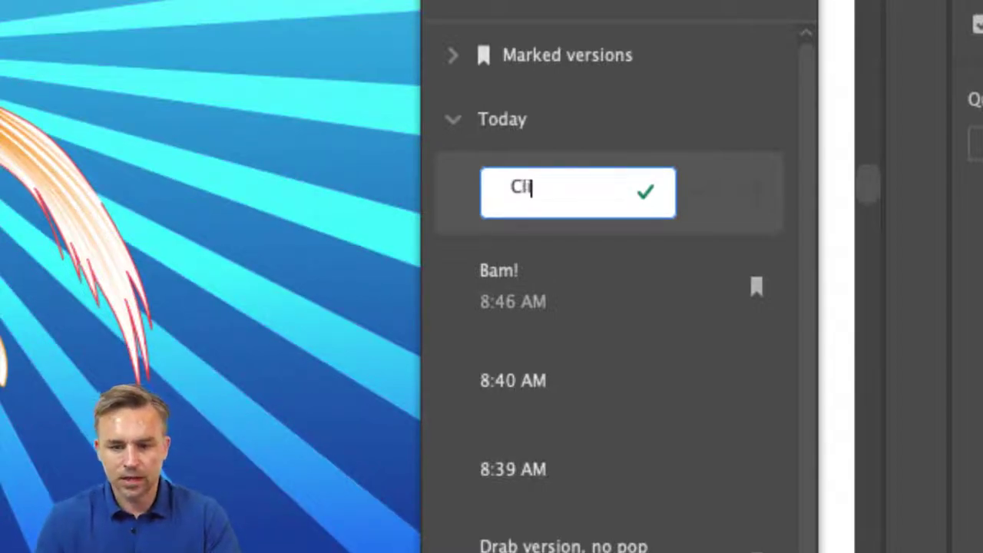
text(pping Mas)
key(Return)
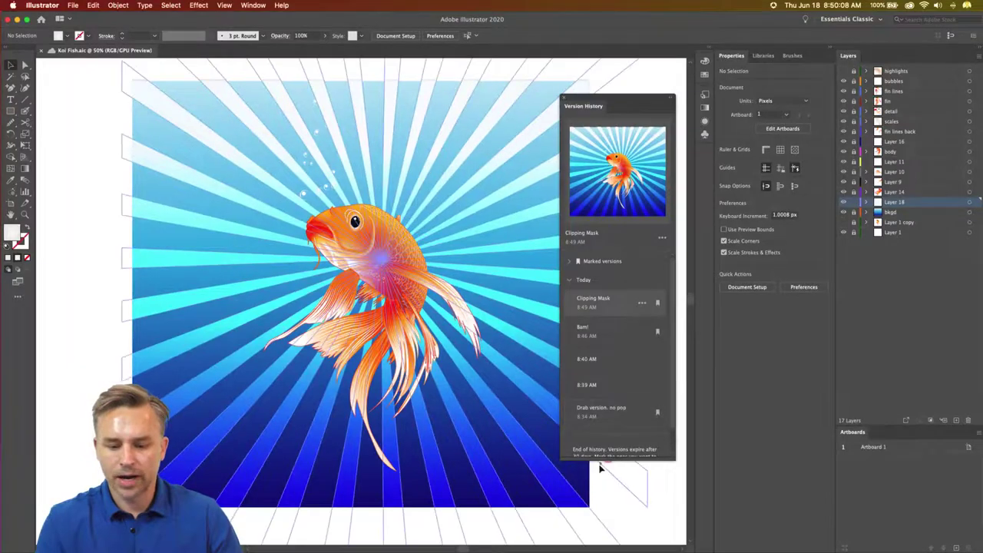
drag(600, 458, 601, 504)
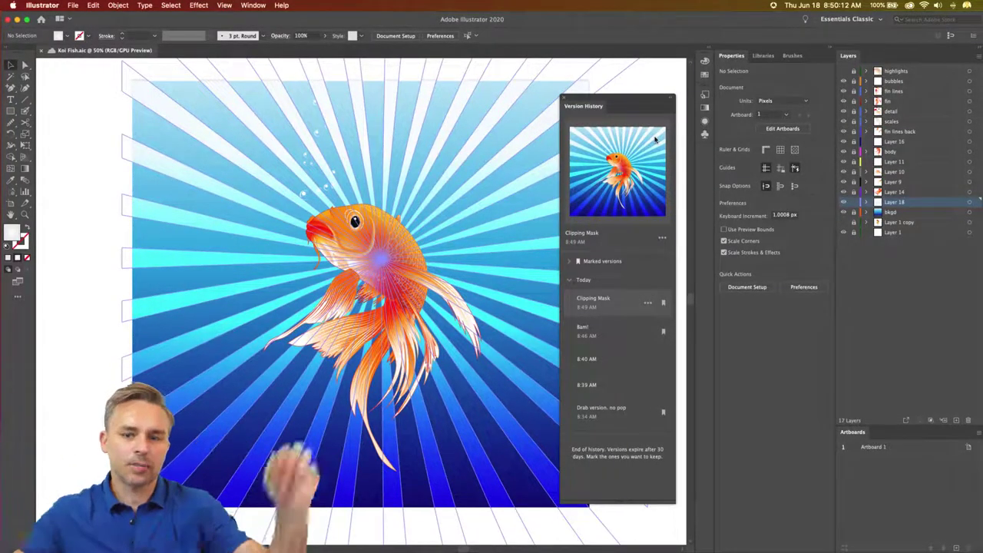
mouse_move(627, 114)
mouse_down()
mouse_move(741, 64)
mouse_move(714, 66)
mouse_up()
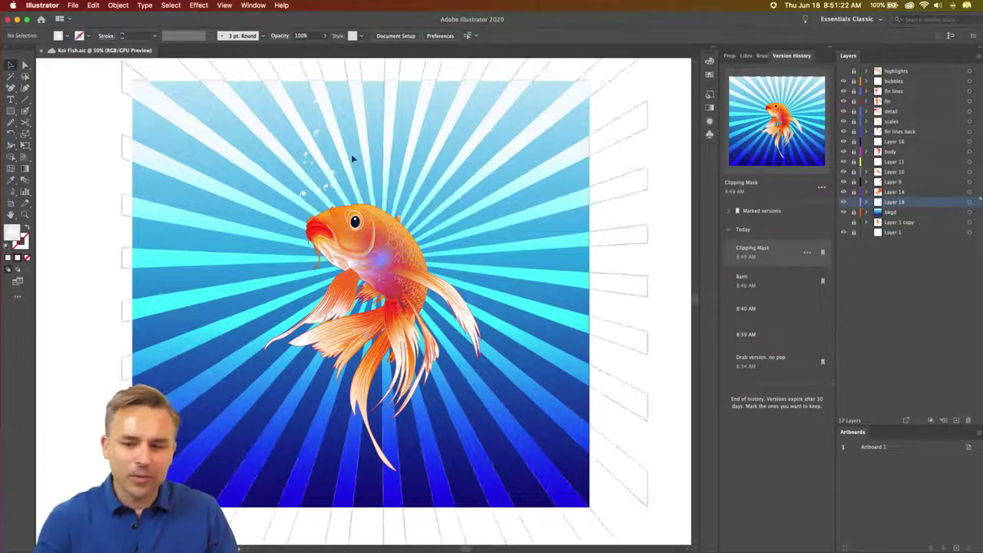
Step: Rename Layer 18 to 'burst'
double_click(893, 202)
text(burst)
key(Return)
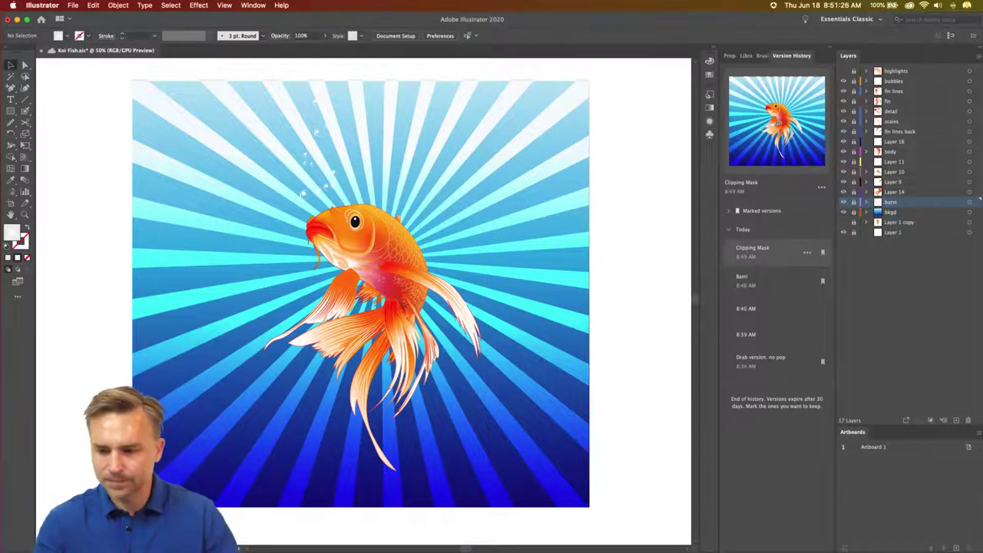
Step: Open the New Document dialog twice, closing it each time without creating a file
click(73, 6)
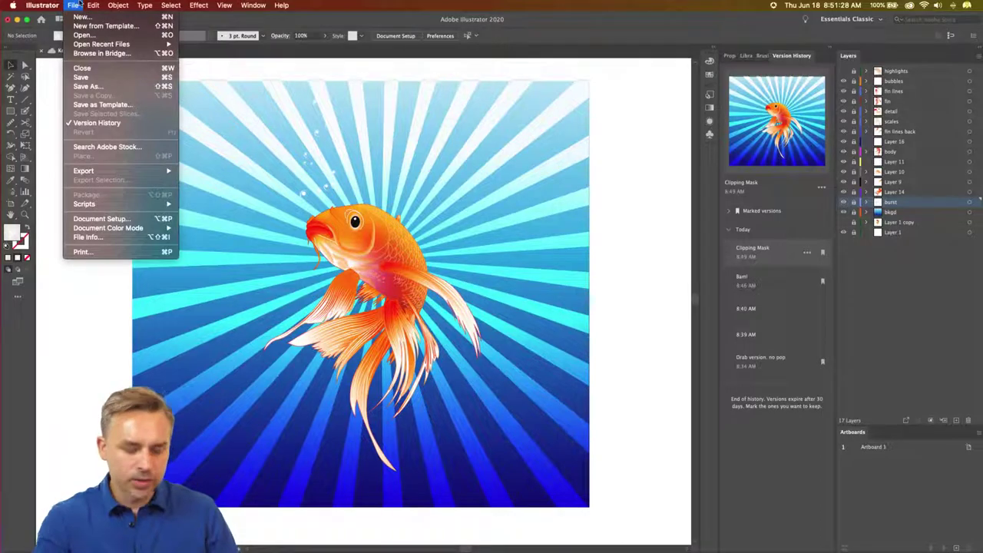
click(77, 6)
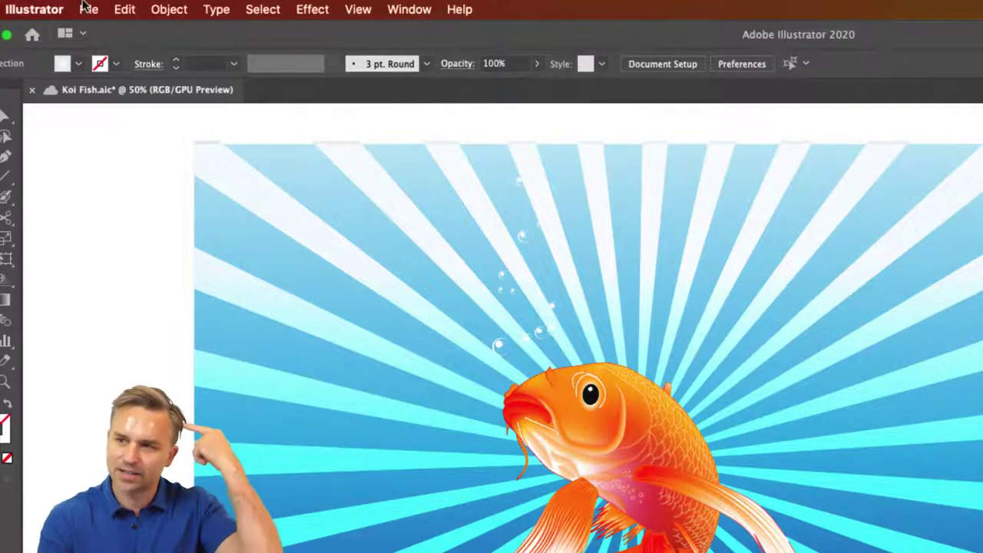
click(86, 8)
click(100, 30)
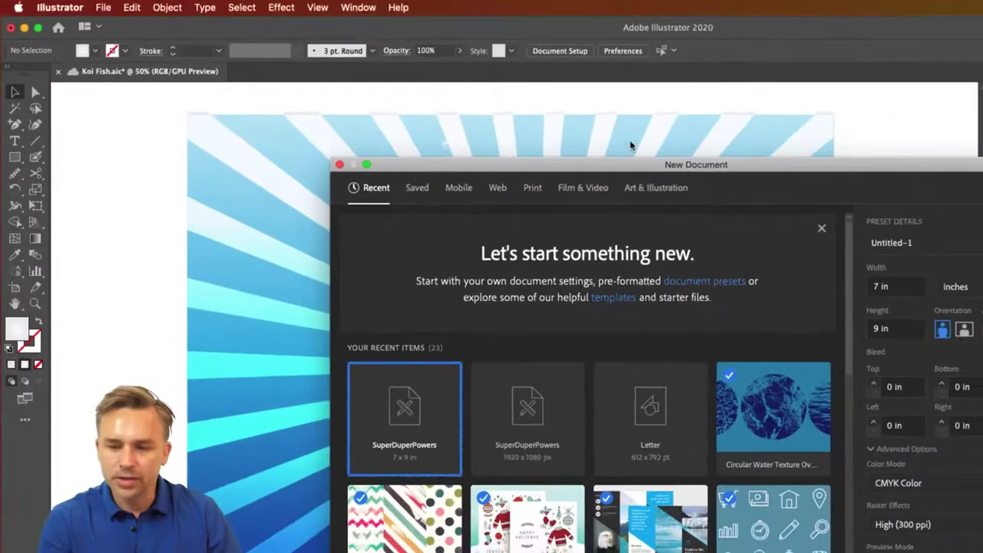
drag(636, 174, 449, 47)
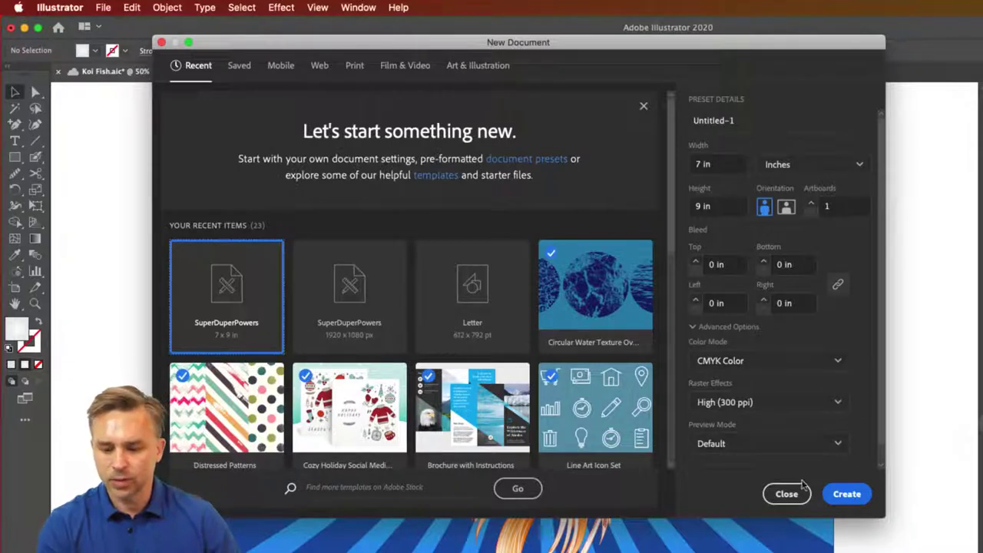
click(799, 494)
click(103, 7)
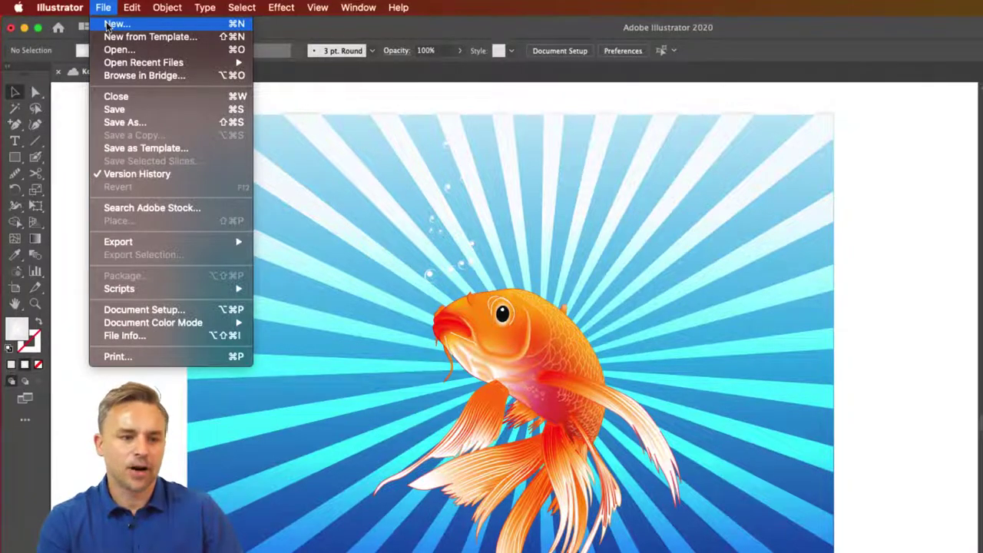
click(109, 25)
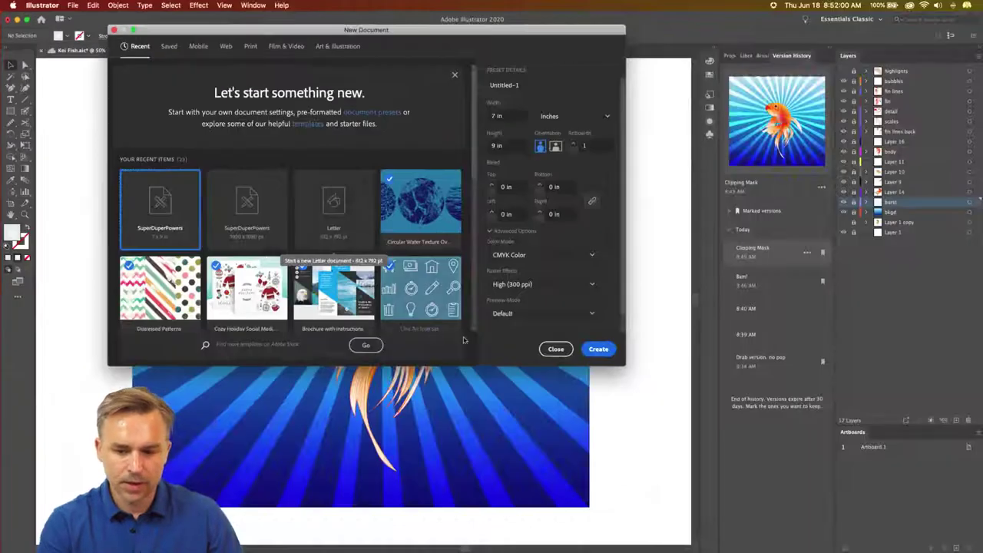
click(551, 348)
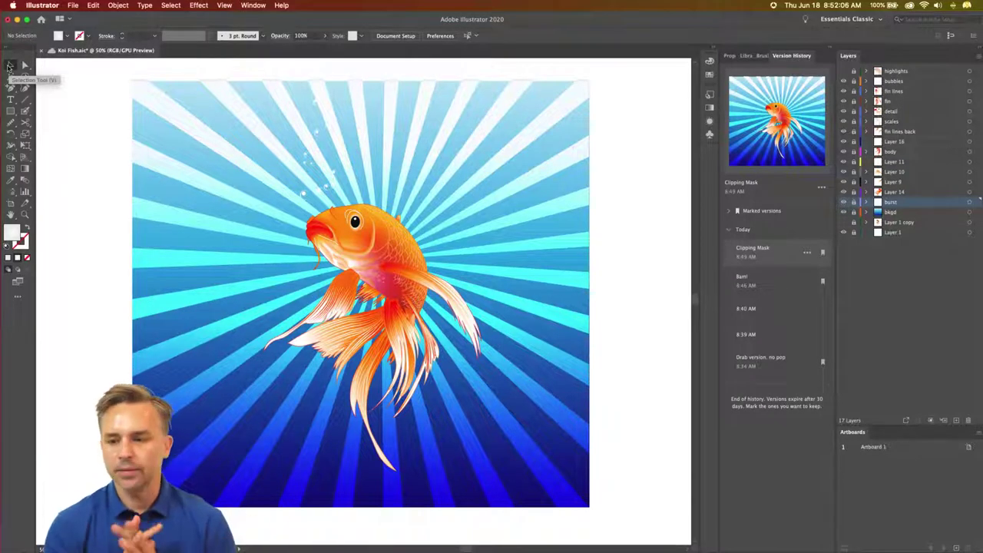
Step: Zoom out and unlock the layers from highlights down to Layer 9
key(super+minus)
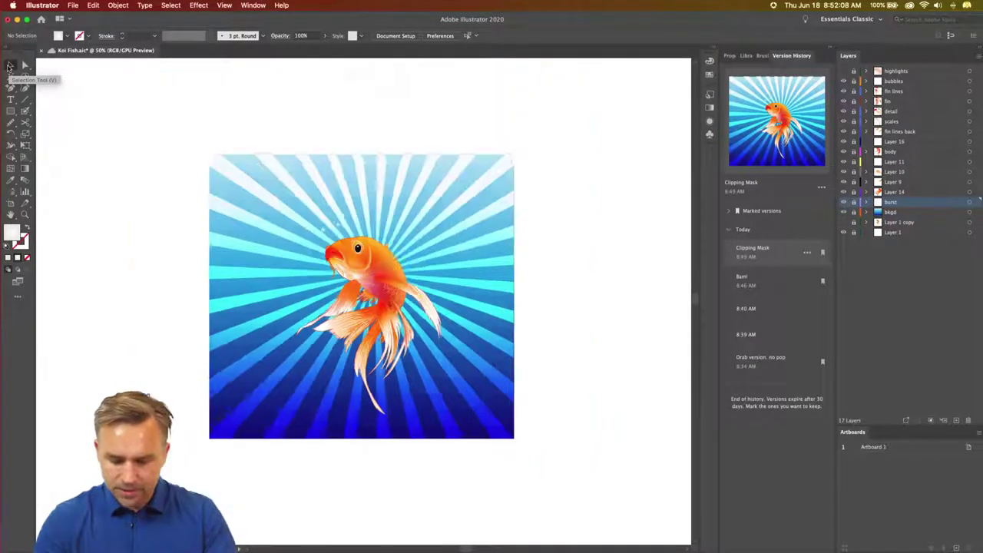
key(super+minus)
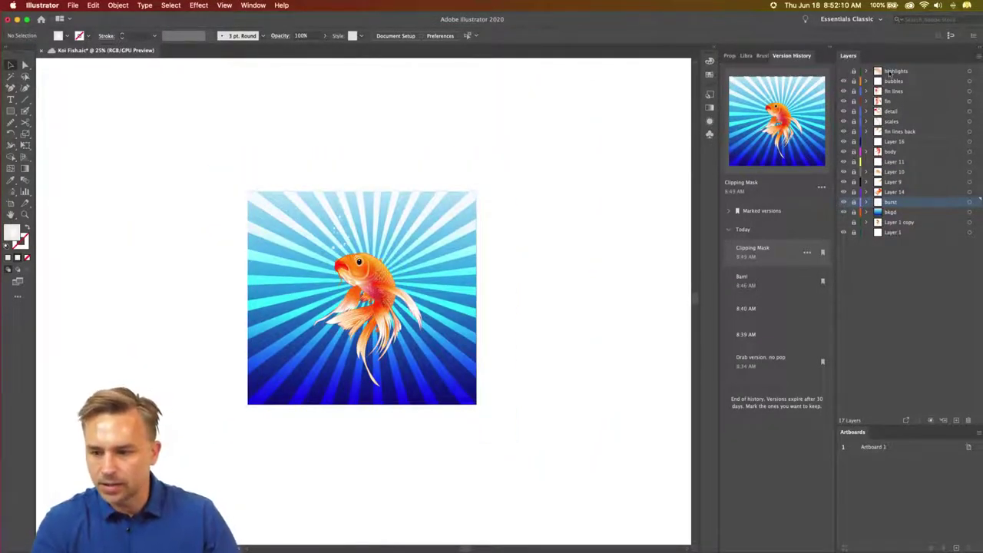
click(890, 71)
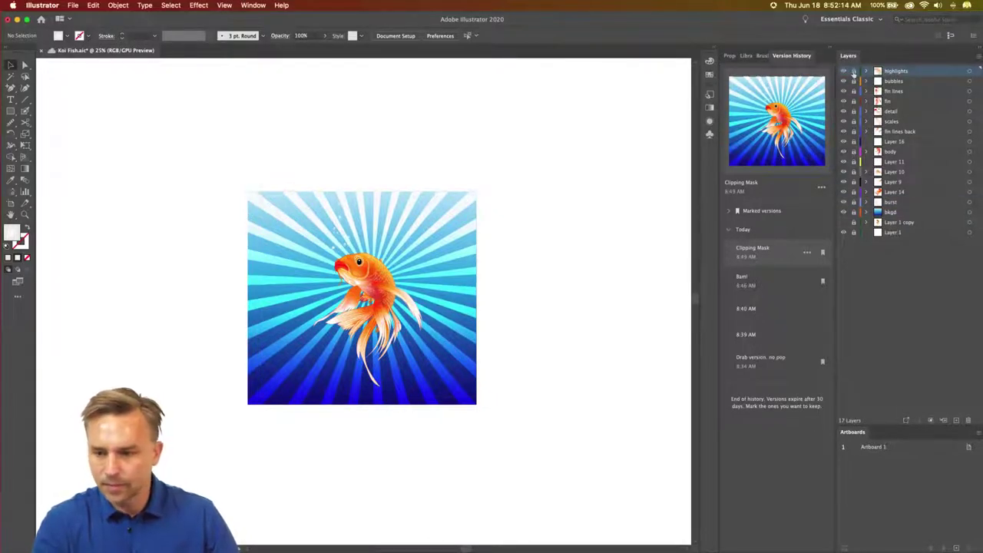
drag(853, 71, 852, 185)
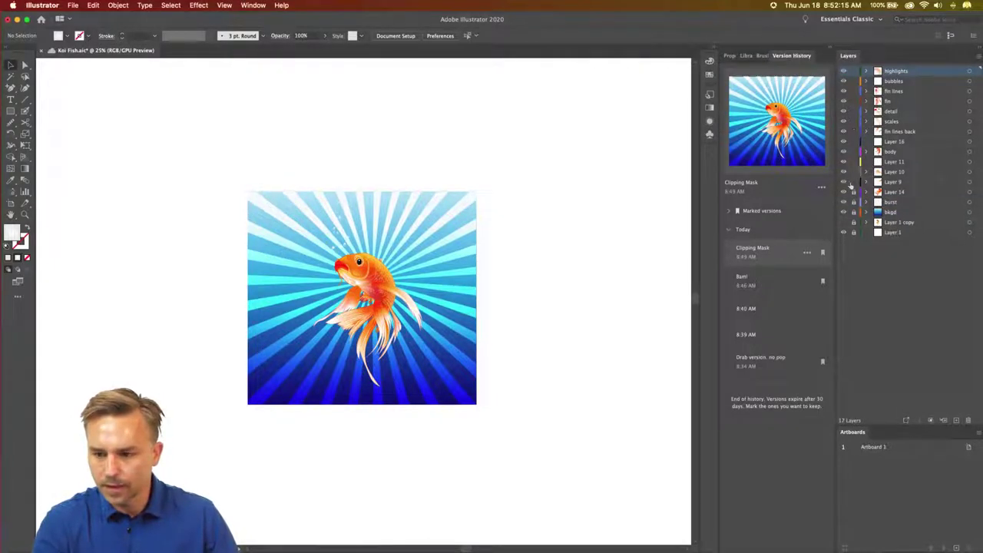
Step: Delete Layer 1 copy and Layer 1, leaving 15 layers, and switch to artboard editing
click(925, 224)
shift+click(908, 233)
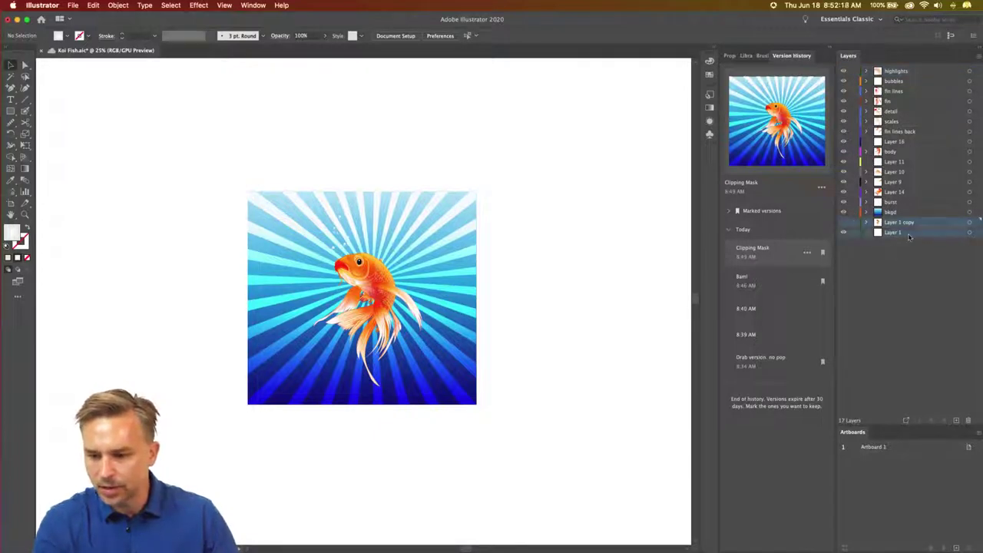
click(969, 421)
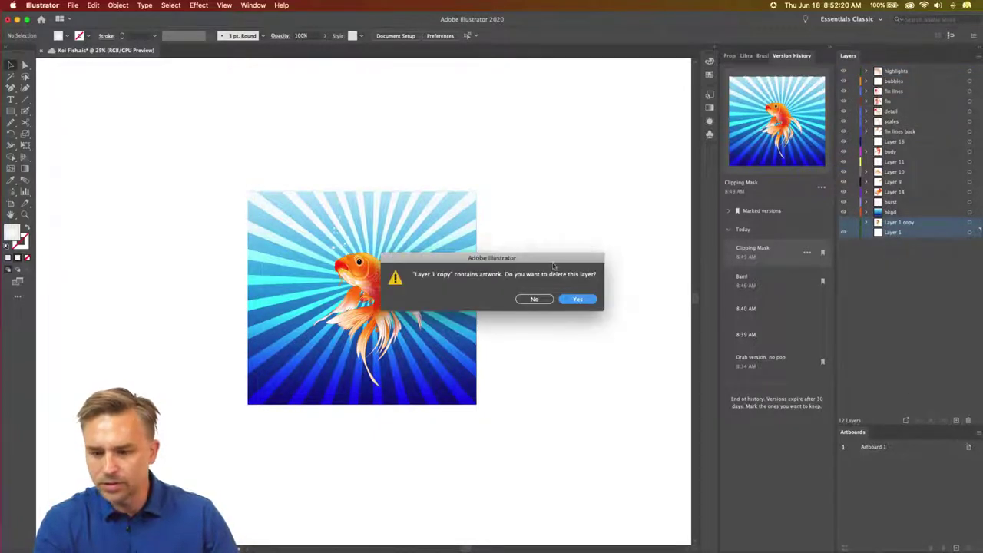
click(577, 300)
click(11, 203)
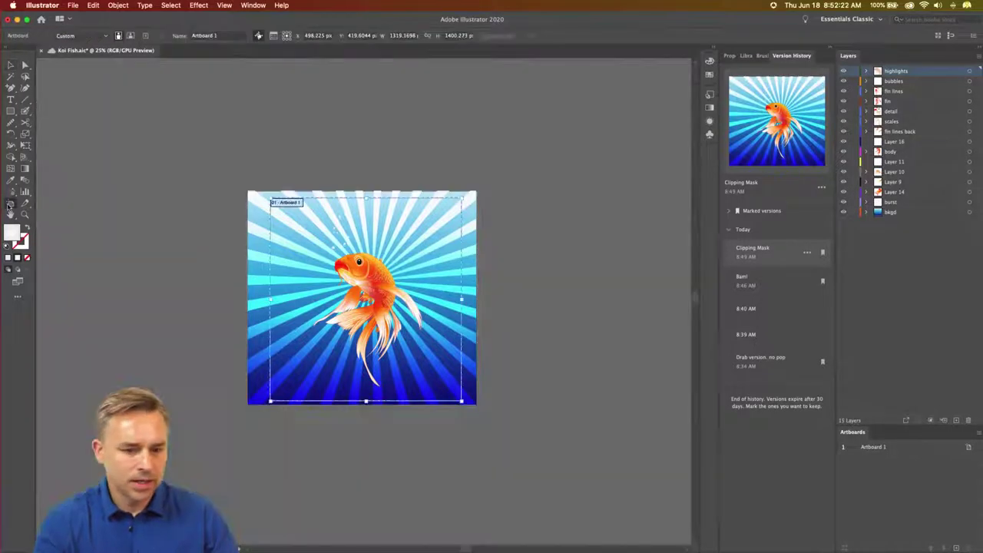
key(super+equal)
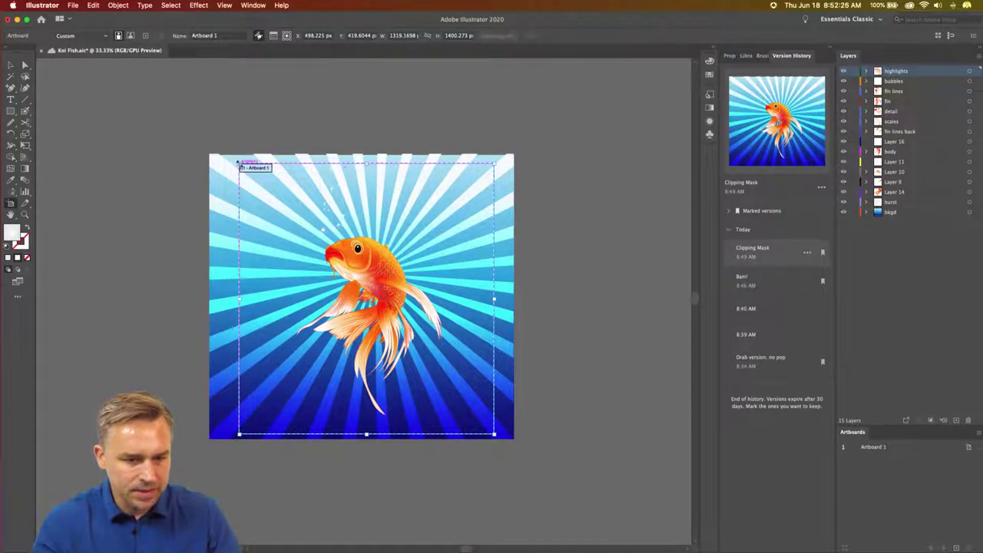
Step: Drag Artboard 1's top-left and bottom-right corners out to the sunburst artwork's edges
drag(240, 163, 209, 155)
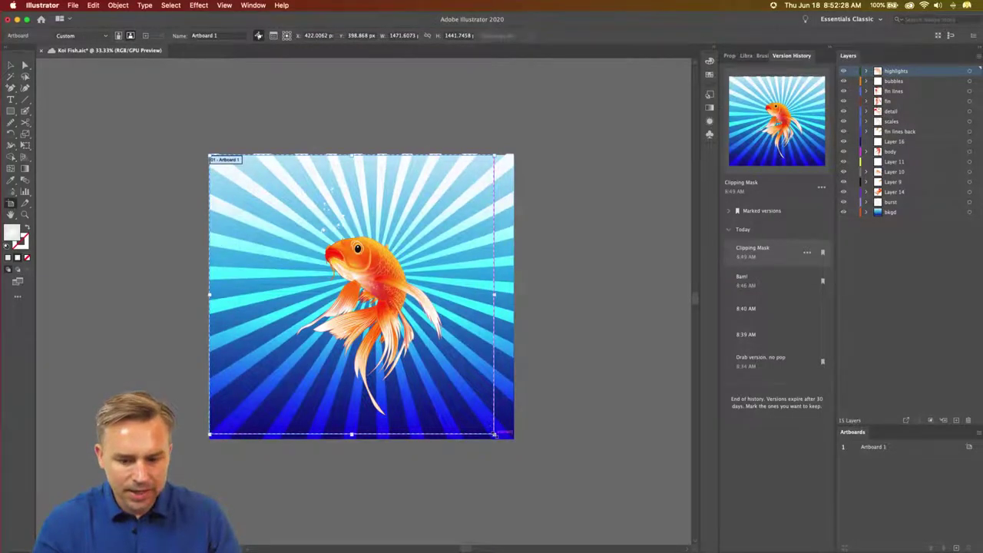
drag(495, 435, 515, 439)
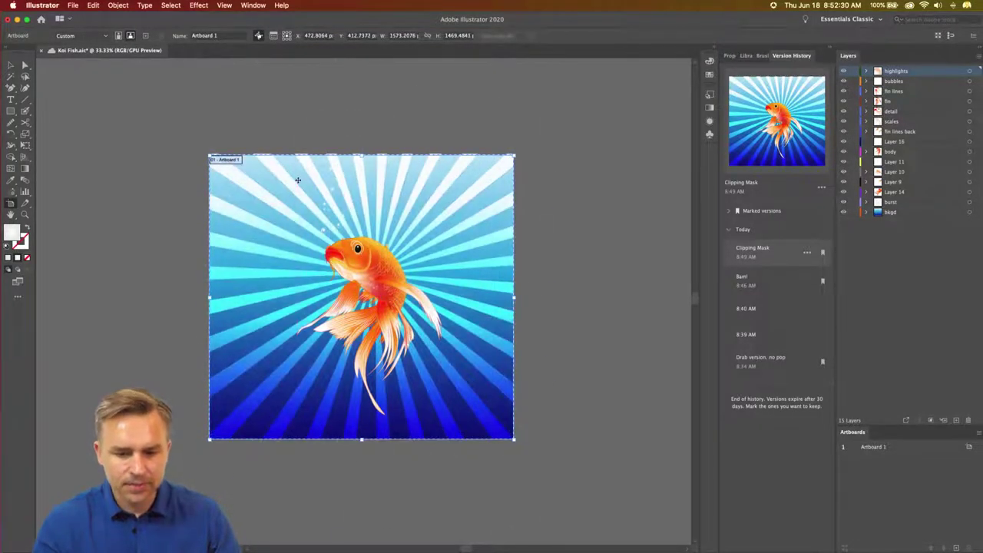
click(9, 64)
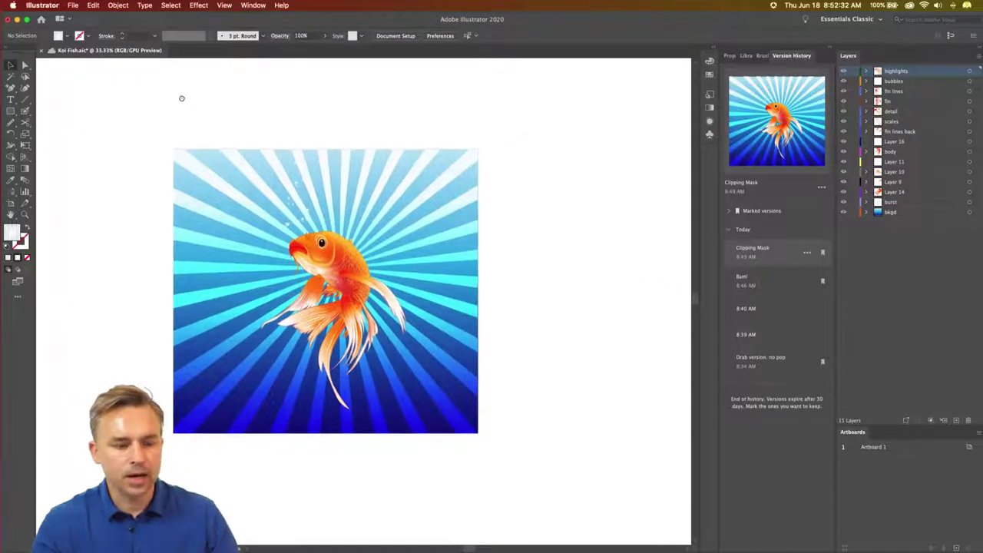
drag(223, 103, 180, 97)
click(10, 206)
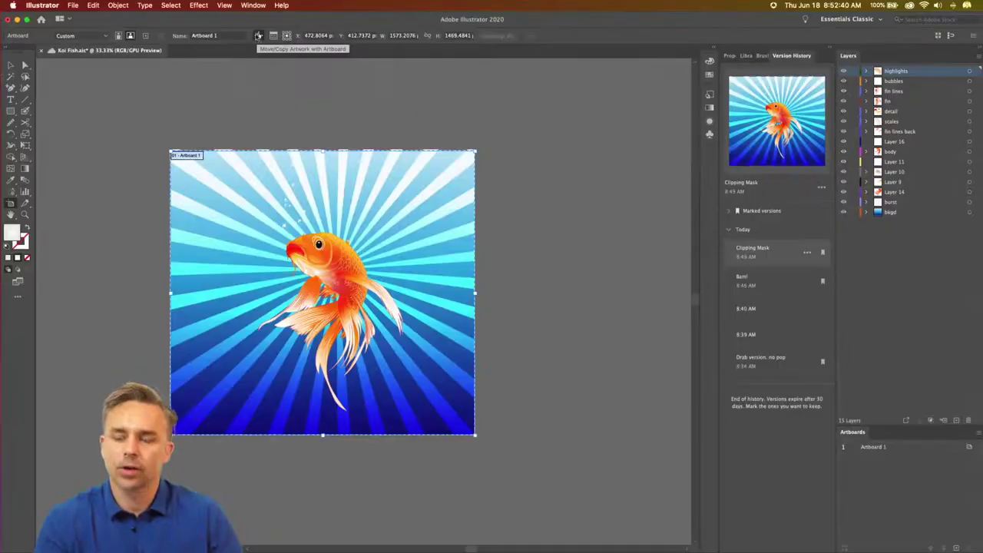
Step: Duplicate the artboard with its koi artwork beside the original
key(super+c)
key(super+v)
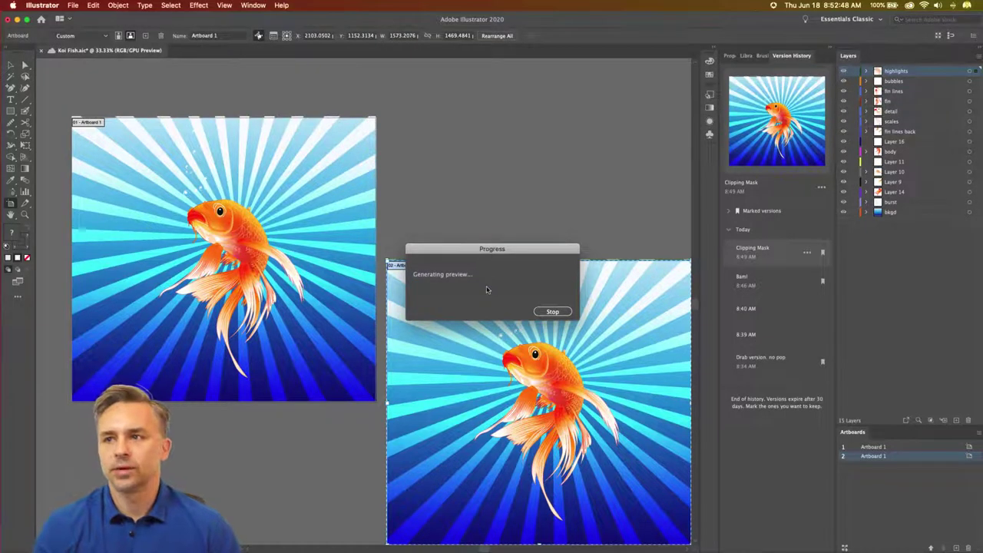
click(551, 312)
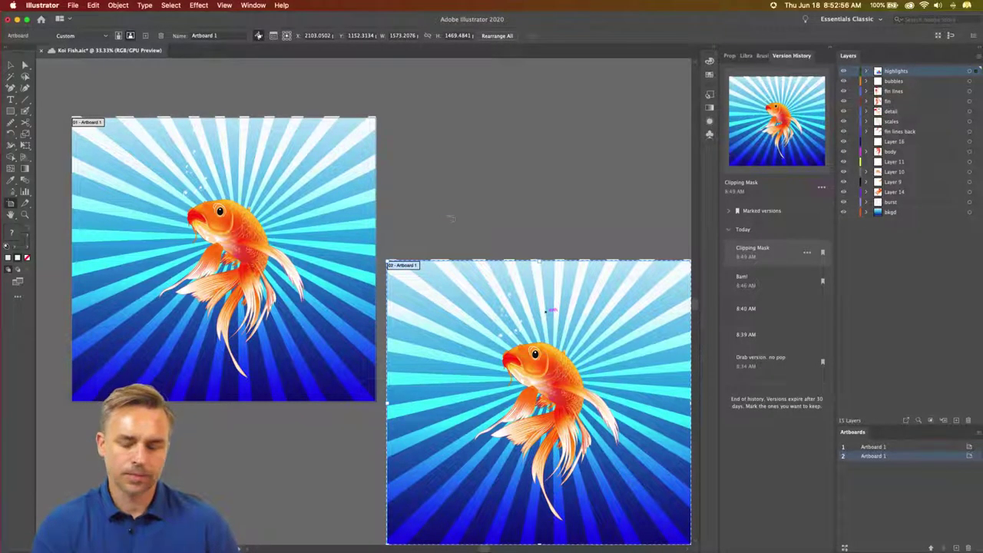
Step: Stretch the koi copy on the second artboard taller by dragging its top edge up
key(v)
shift+click(335, 215)
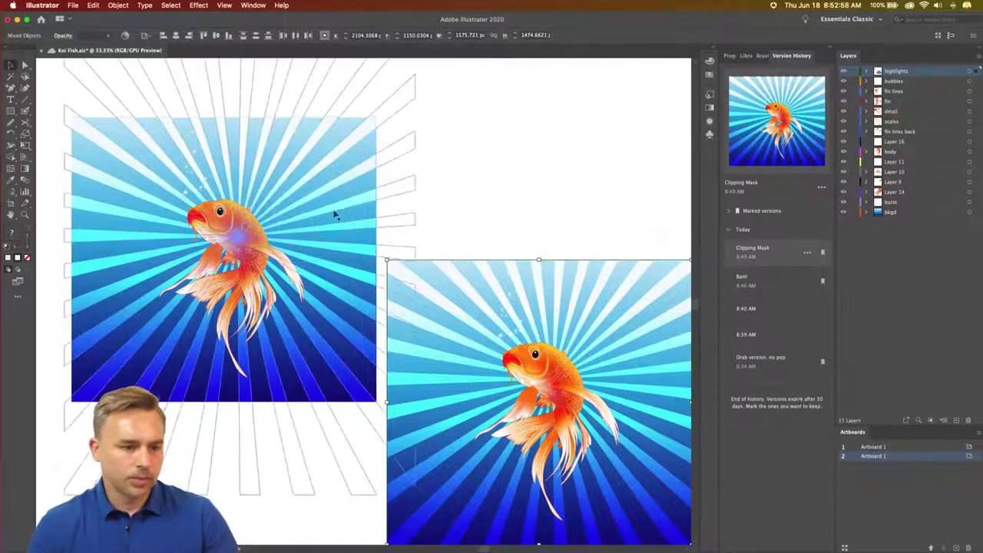
scroll(335, 215, right, 5)
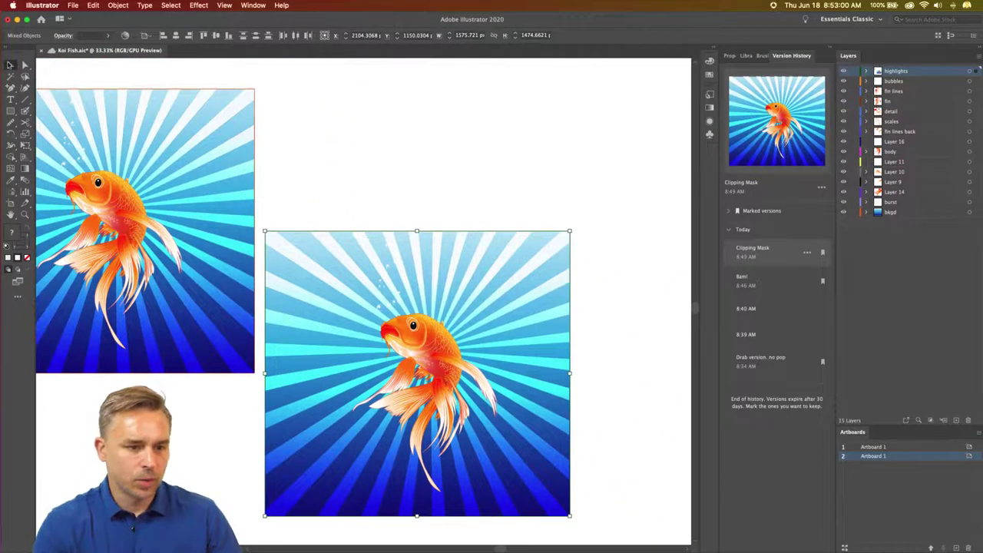
click(392, 223)
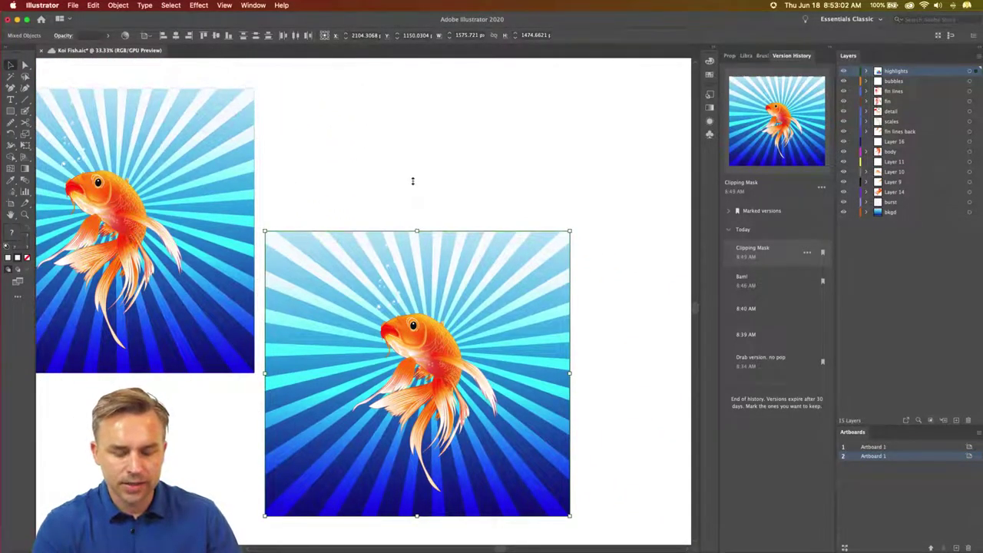
drag(412, 181, 412, 159)
drag(415, 123, 414, 123)
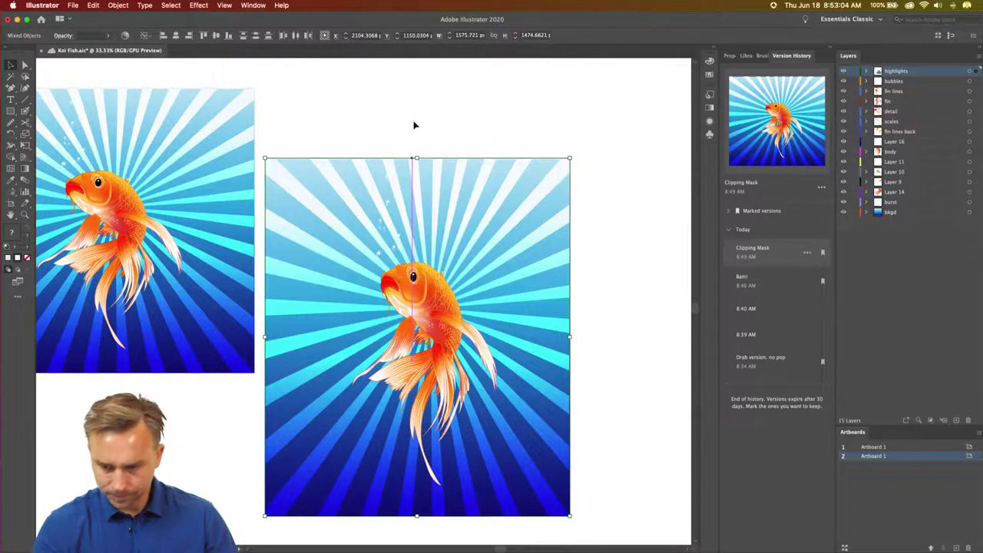
click(412, 113)
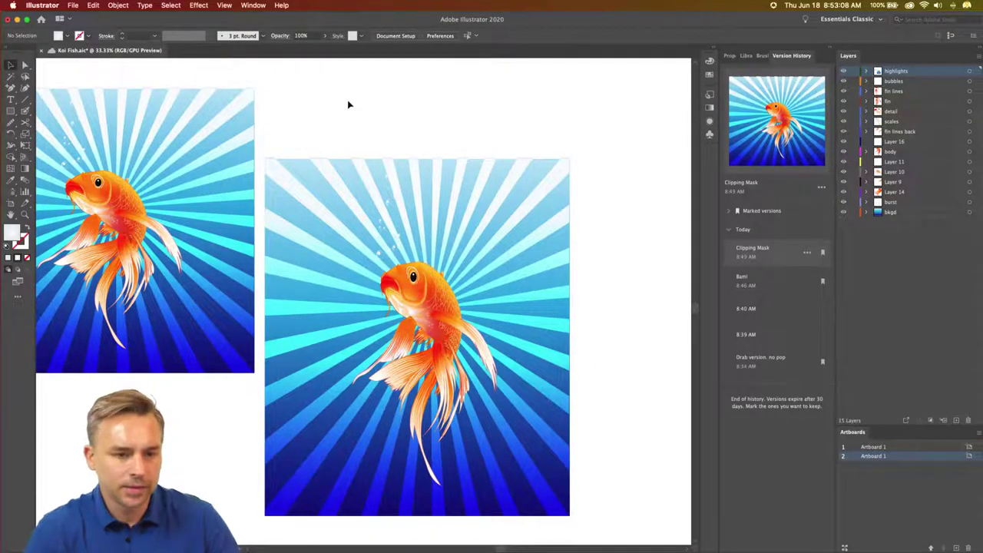
Step: Create a new blank Untitled-1 document from File > New
click(73, 6)
click(76, 17)
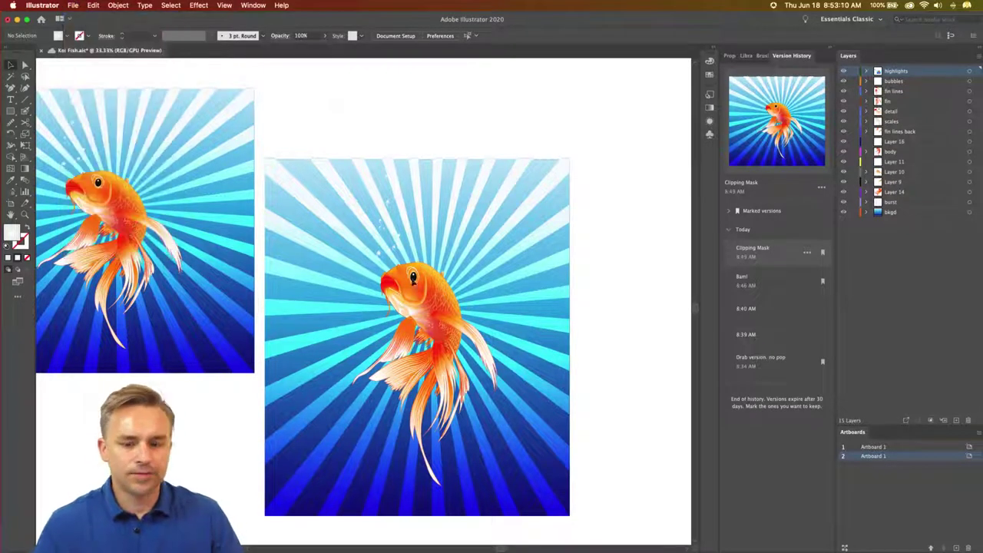
click(597, 353)
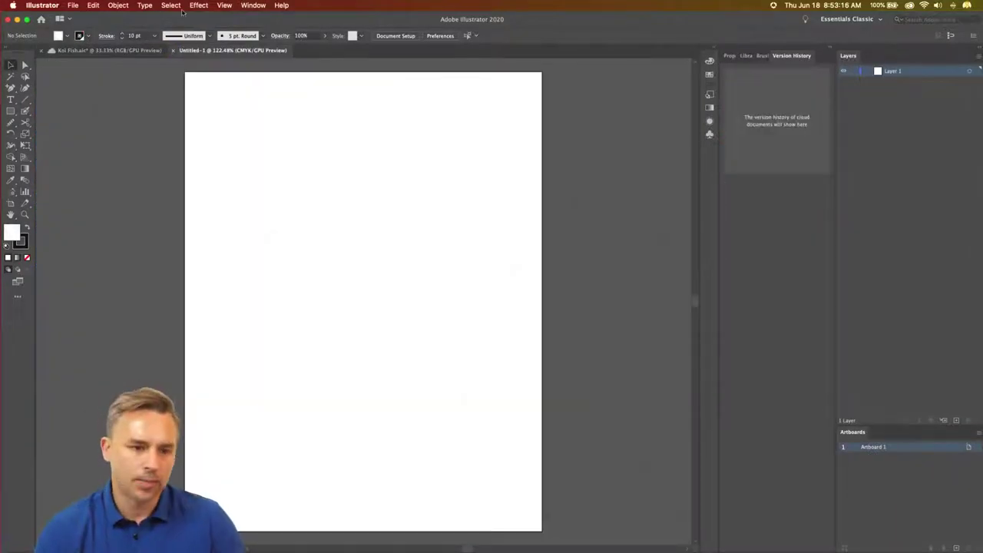
Step: Tile Koi Fish and Untitled-1 side by side, then extend artboard 2's top edge upward
click(254, 5)
mouse_move(260, 31)
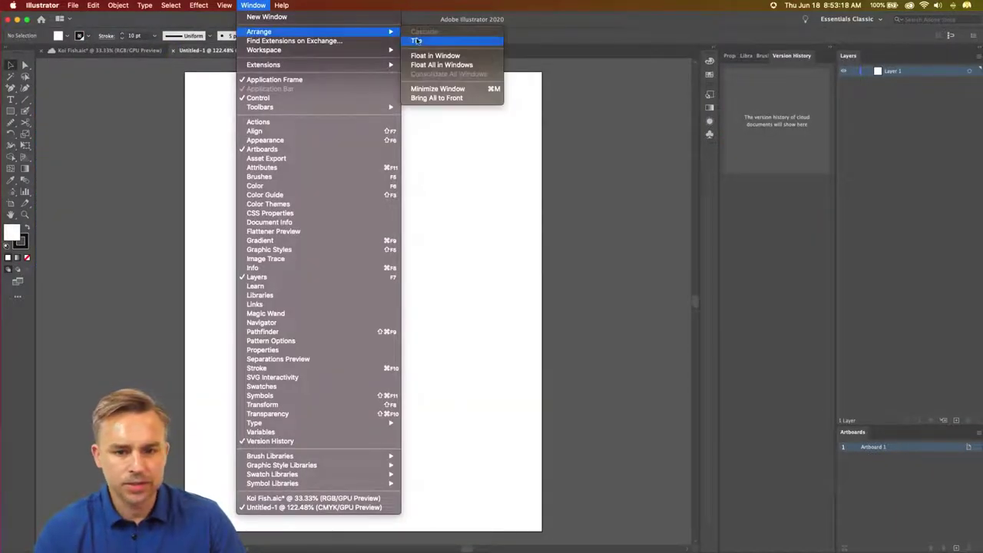
click(416, 41)
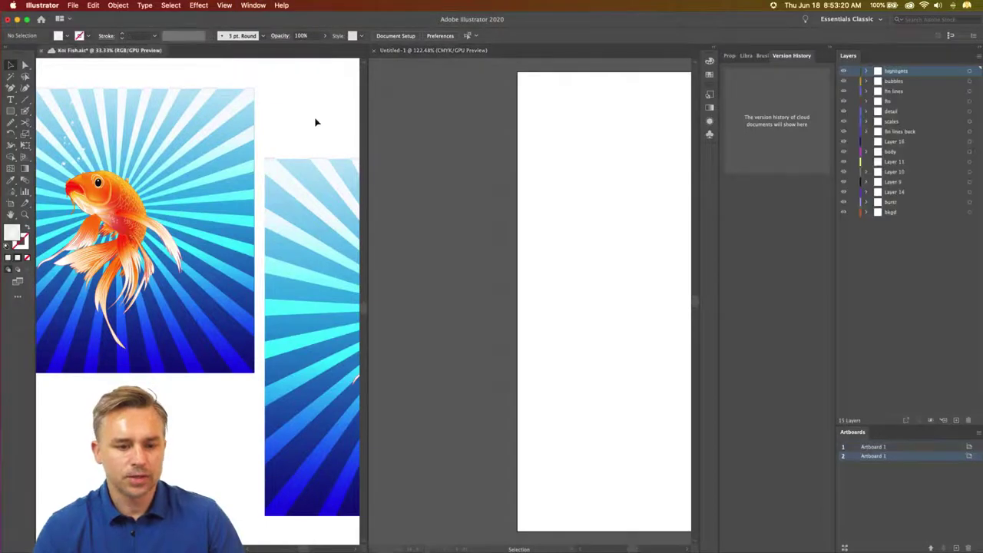
scroll(304, 115, right, 5)
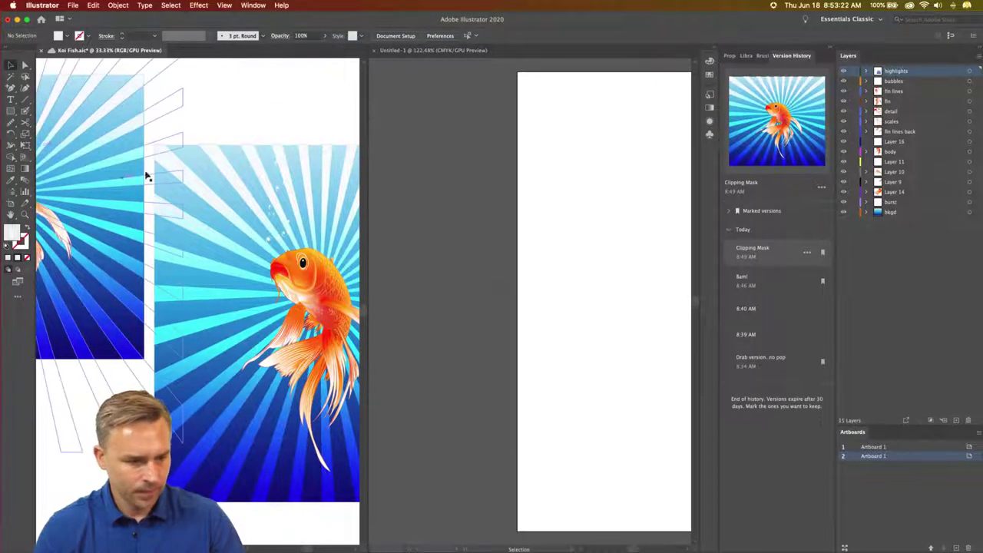
key(shift+o)
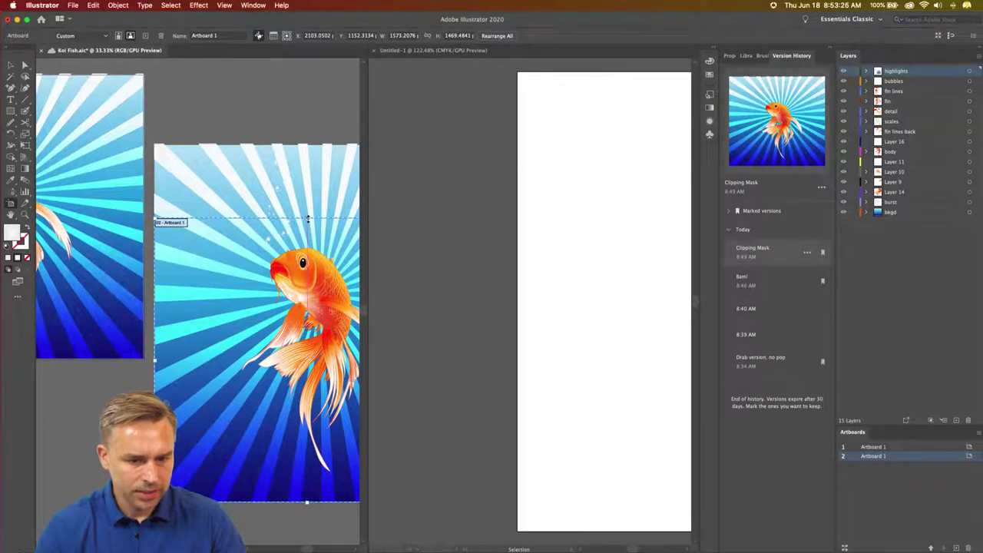
drag(307, 219, 307, 144)
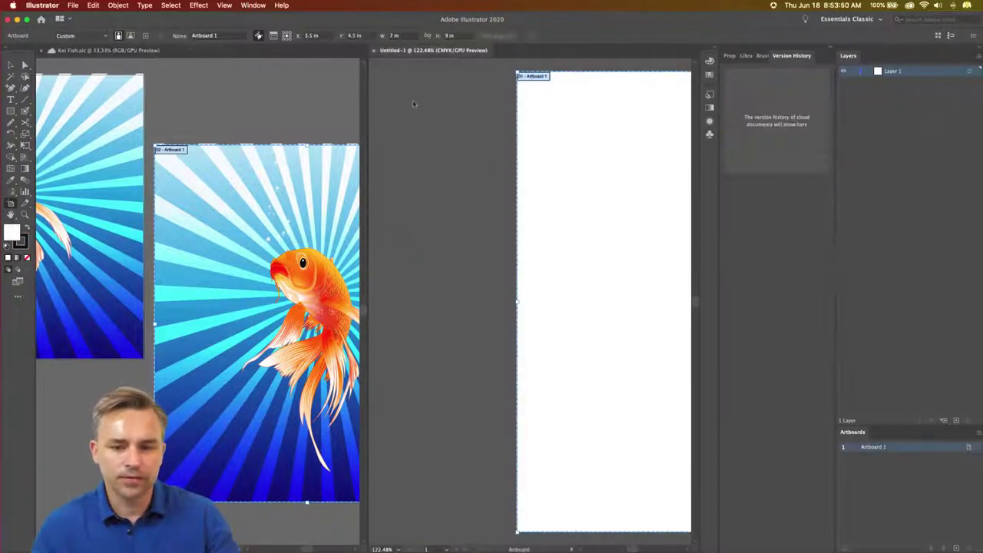
Step: Show Version History and draw a new Artboard 3 over the second artboard in Koi Fish
click(12, 64)
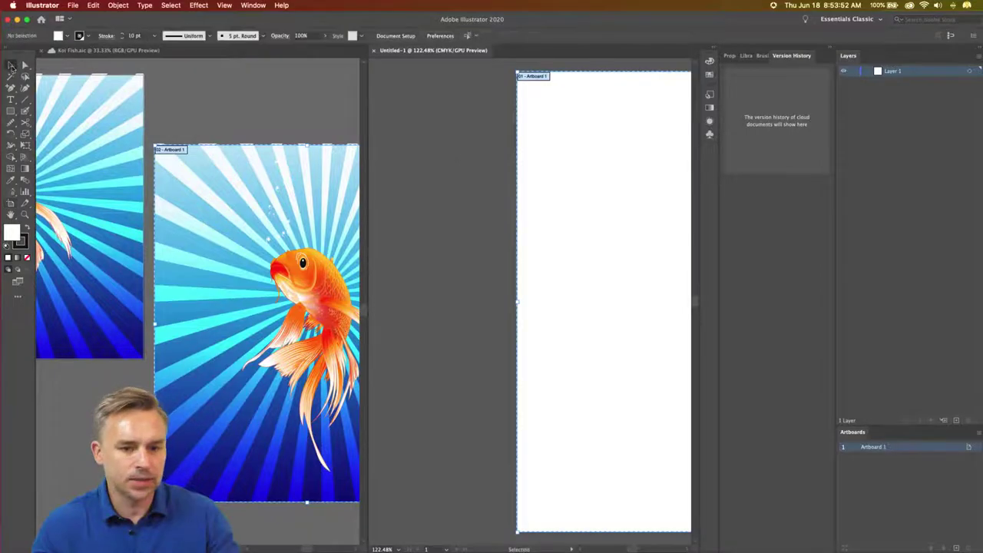
click(246, 5)
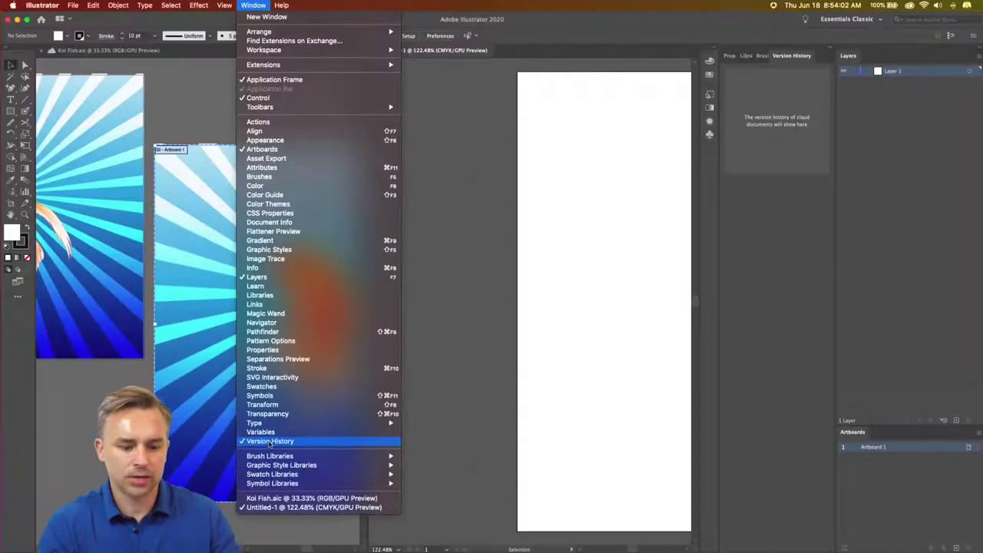
click(270, 444)
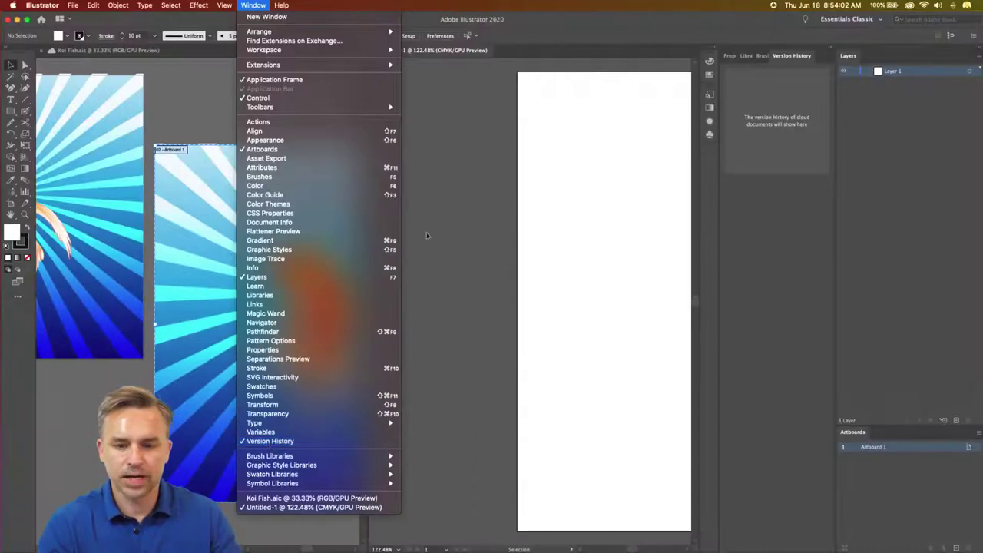
click(266, 129)
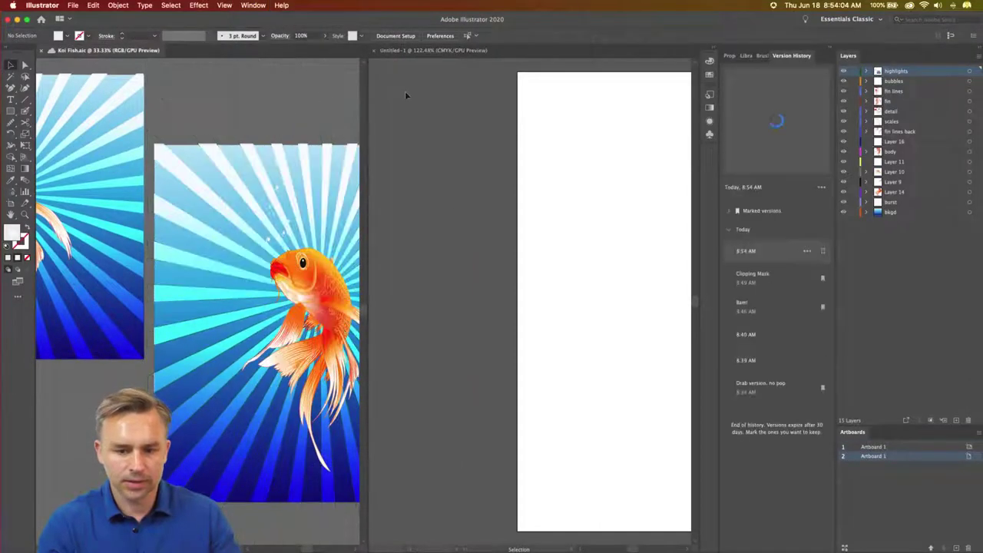
click(10, 207)
drag(177, 148, 178, 150)
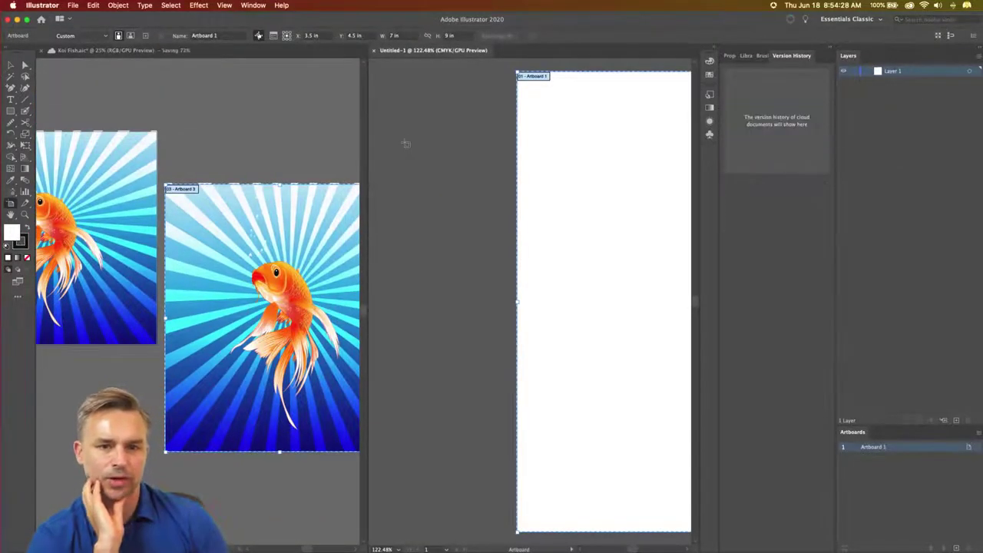
Step: Close the empty Untitled-1 document and bring both koi artboards into view
click(374, 51)
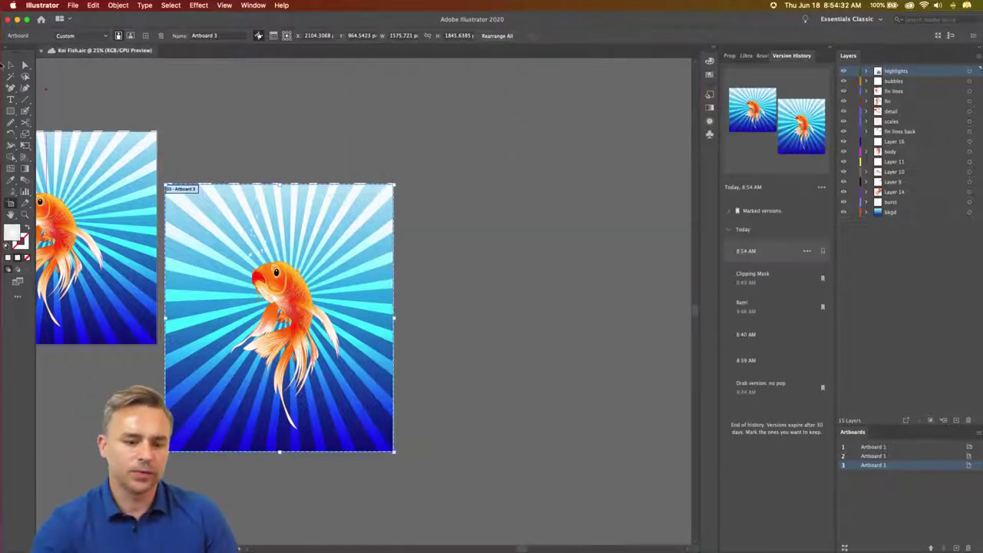
click(11, 65)
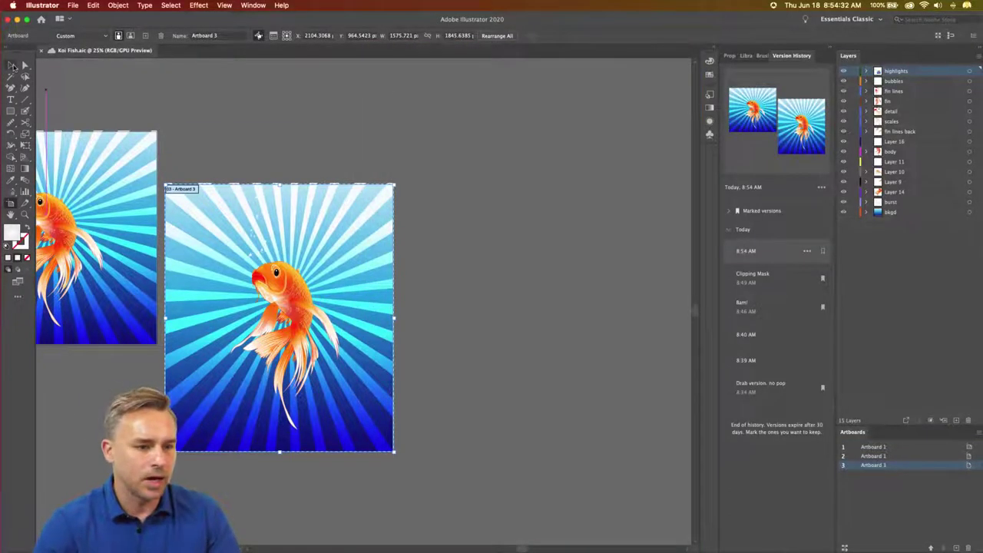
drag(263, 146, 487, 177)
scroll(487, 177, right, 2)
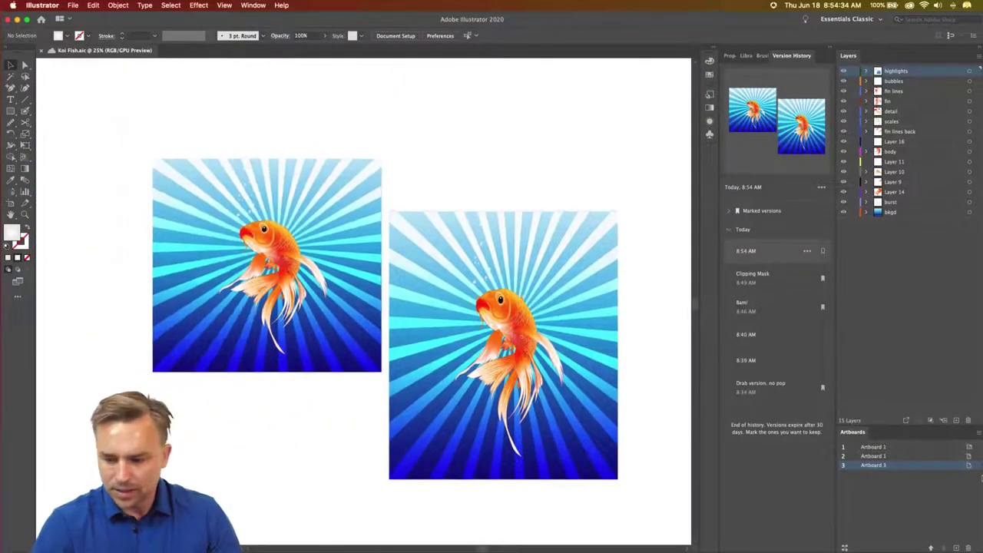
Step: Delete the old Artboard 2, return to Artboard 1 at 50% zoom, and select all artwork
double_click(924, 456)
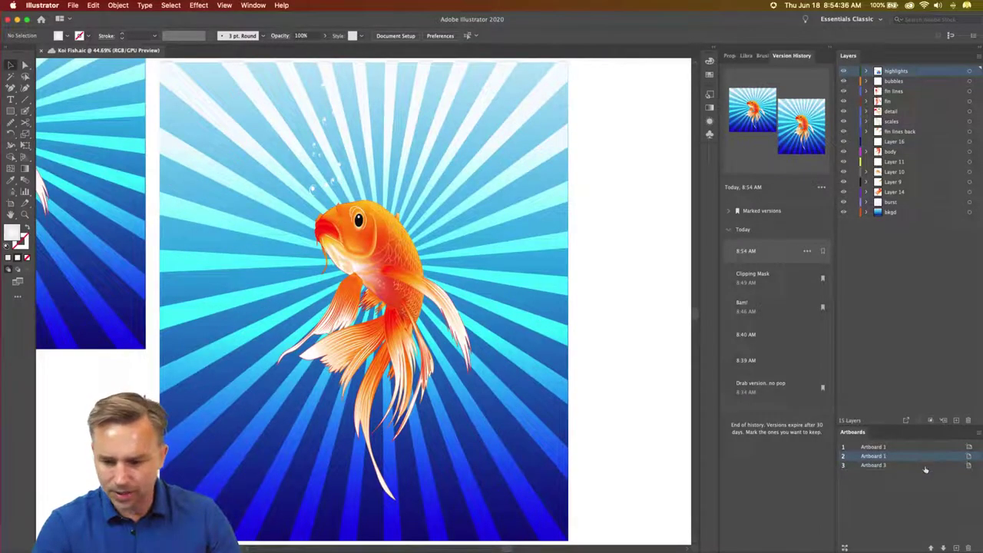
double_click(926, 466)
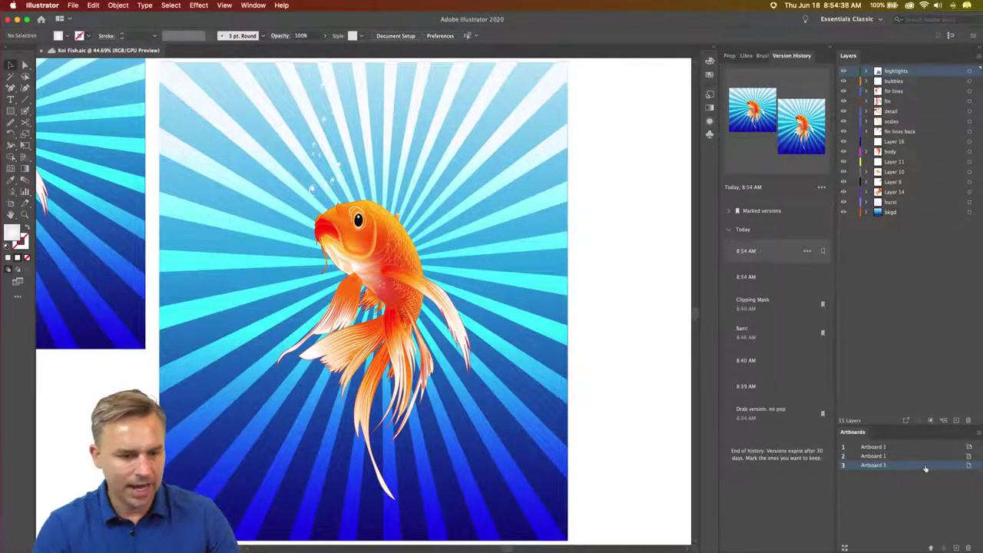
click(967, 548)
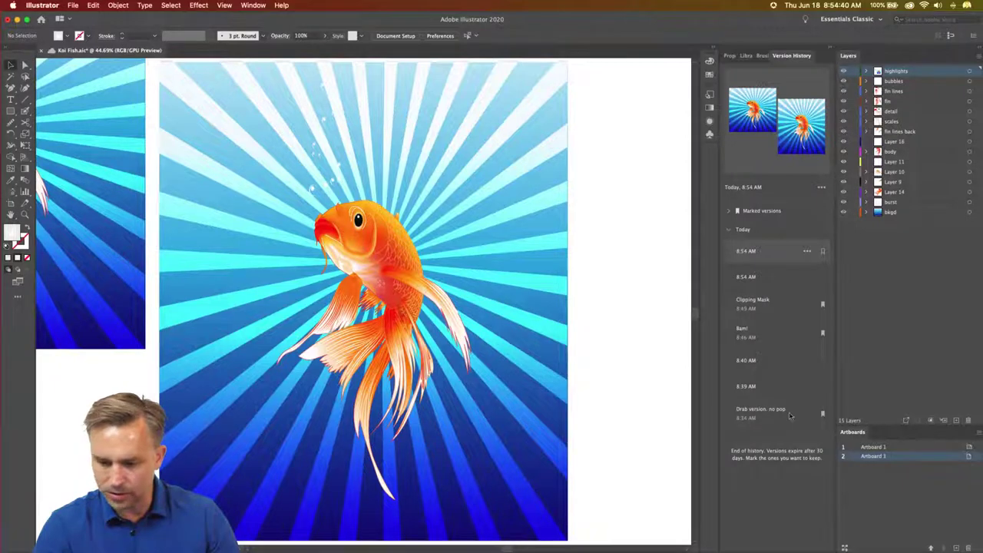
double_click(907, 448)
double_click(909, 458)
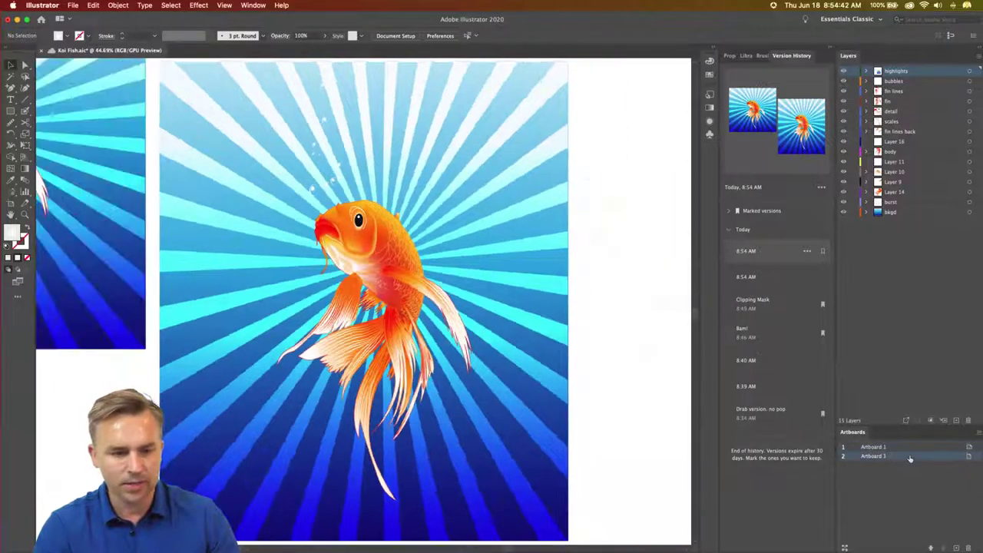
double_click(904, 448)
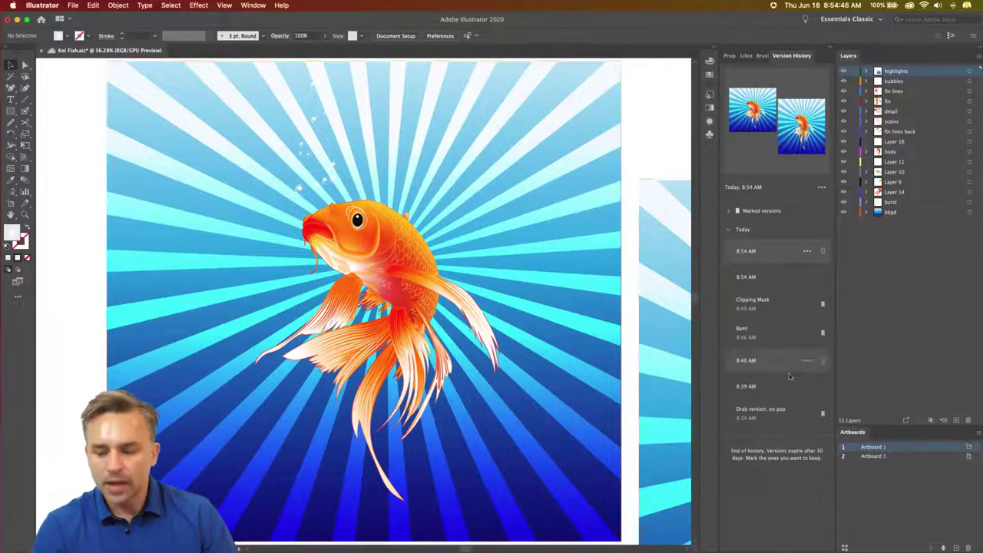
key(ctrl+minus)
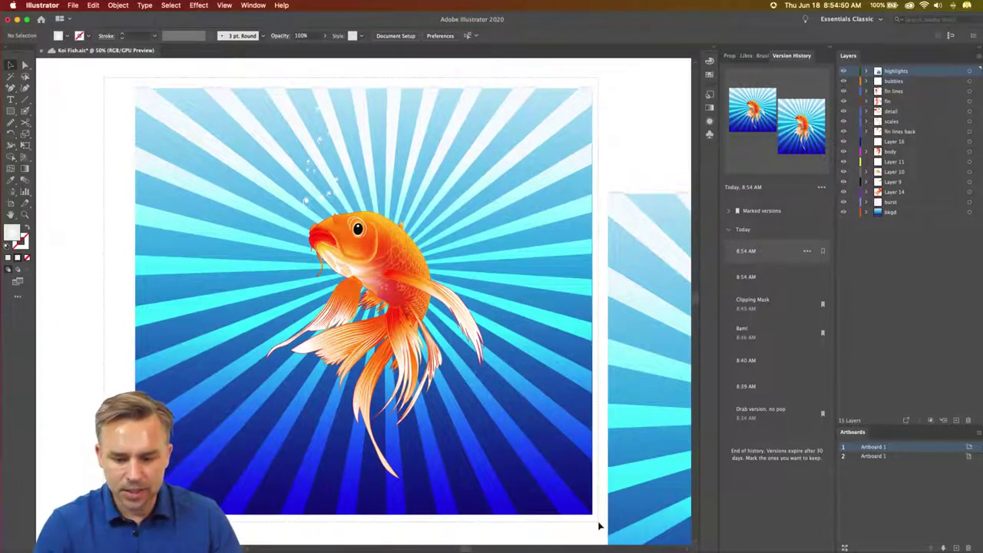
key(ctrl+a)
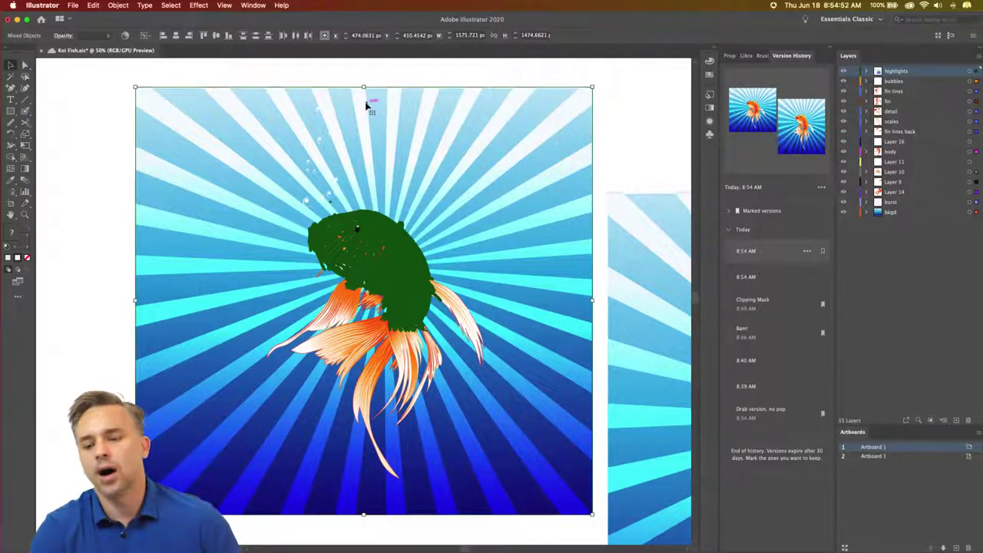
Step: Lock the highlights layer in the Layers panel and clear the artwork selection
click(846, 73)
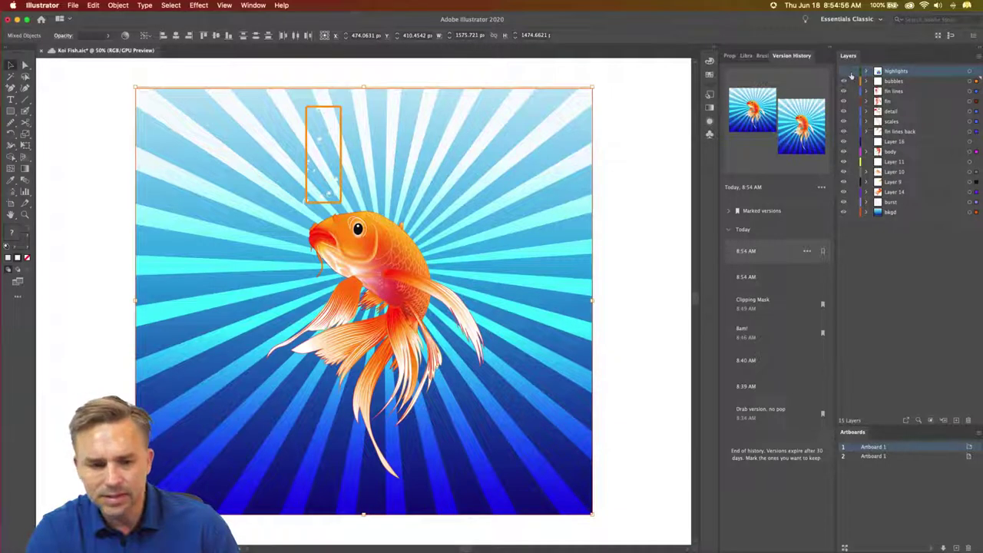
click(889, 81)
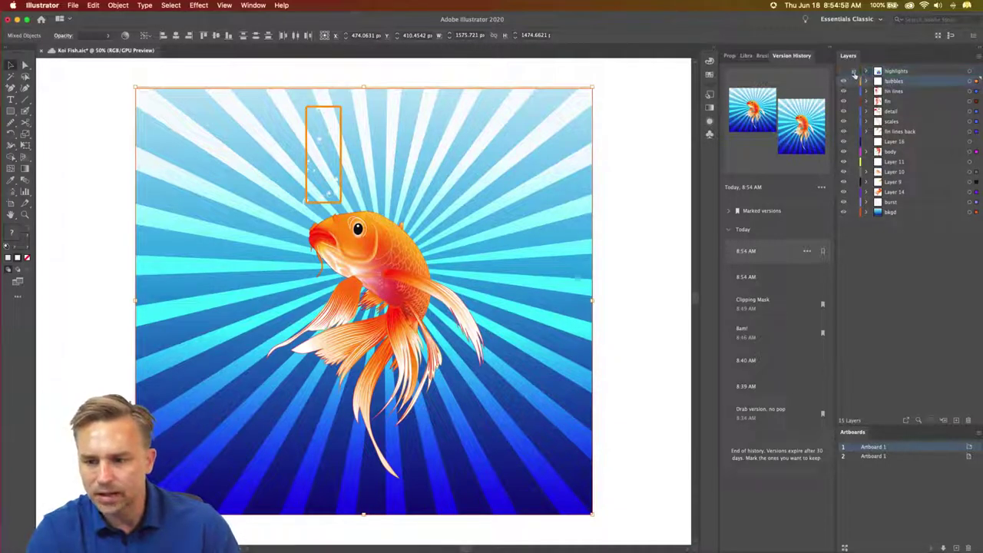
click(853, 72)
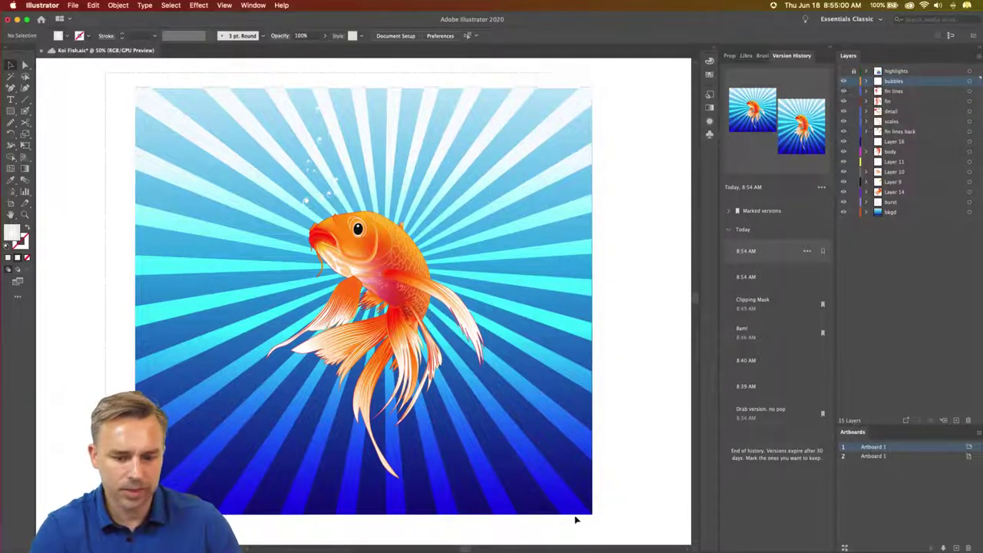
click(626, 529)
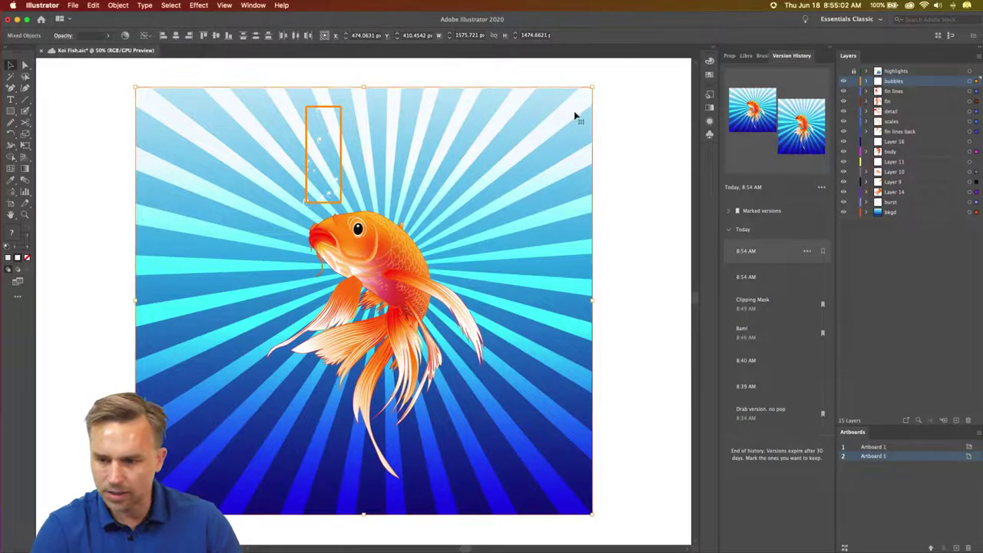
key(ctrl+shift+b)
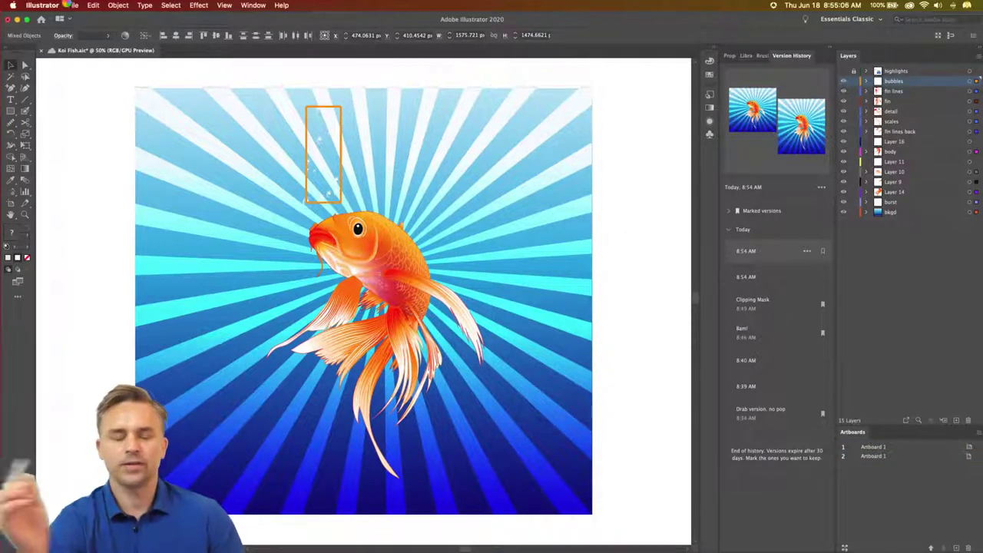
click(61, 5)
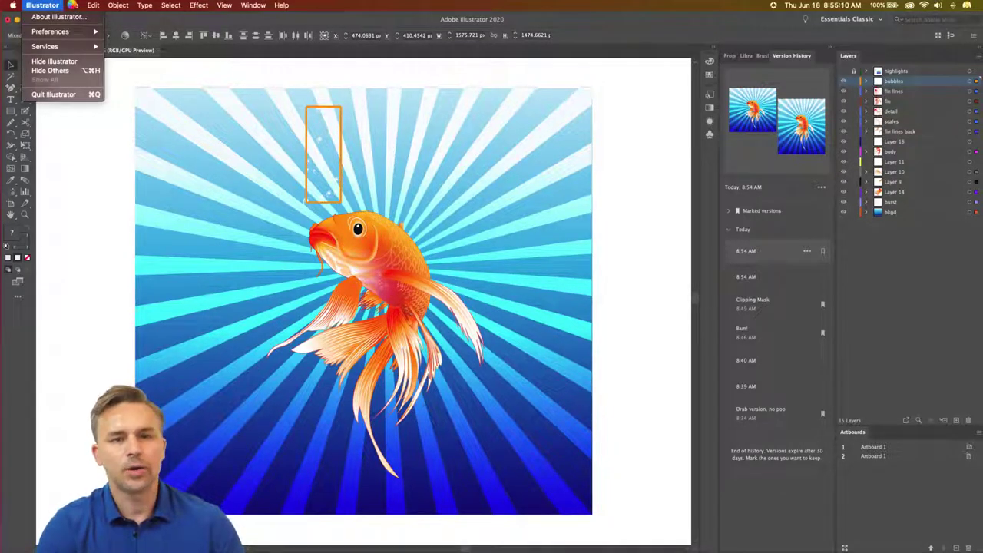
mouse_move(73, 5)
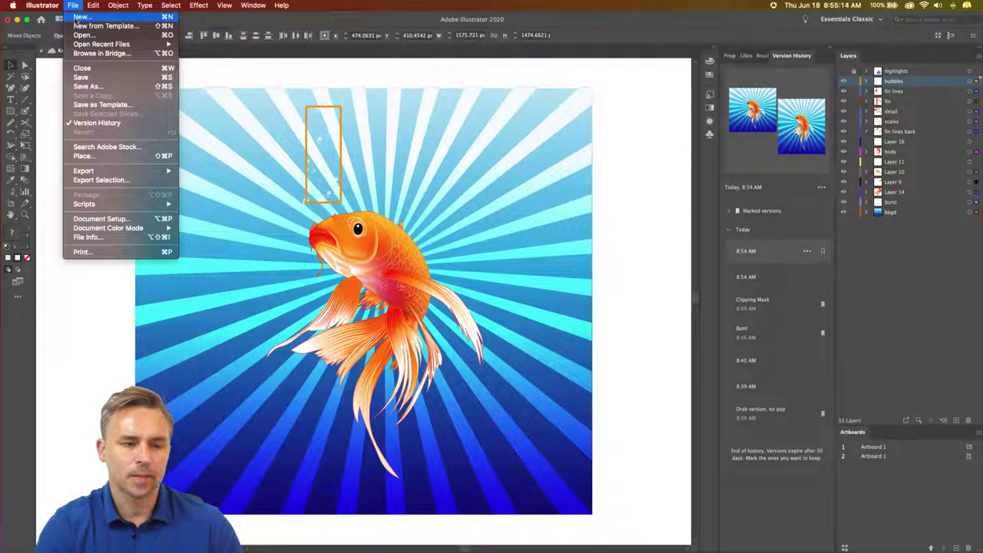
Step: Start a new document Untitled-2 with a 2270 × 2270 in square artboard
click(77, 17)
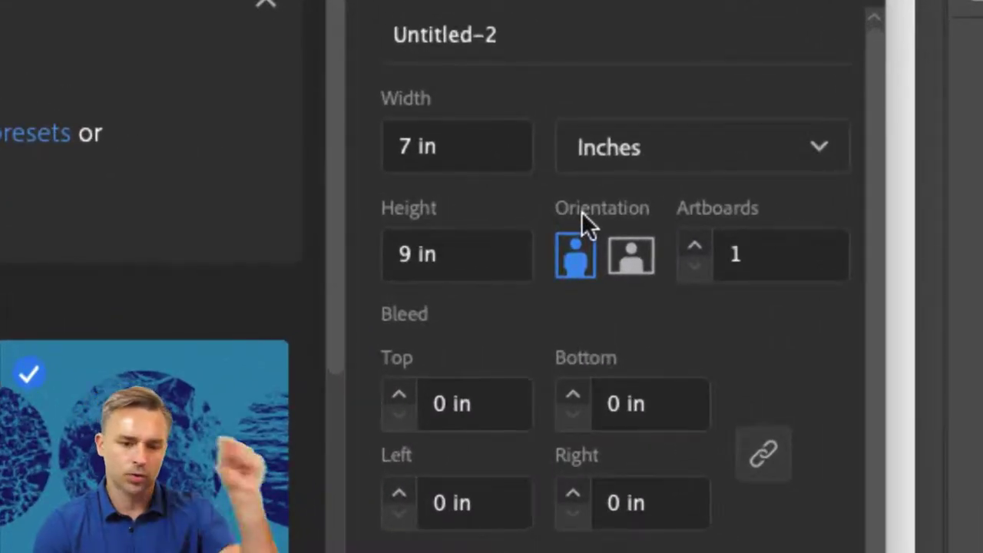
click(458, 147)
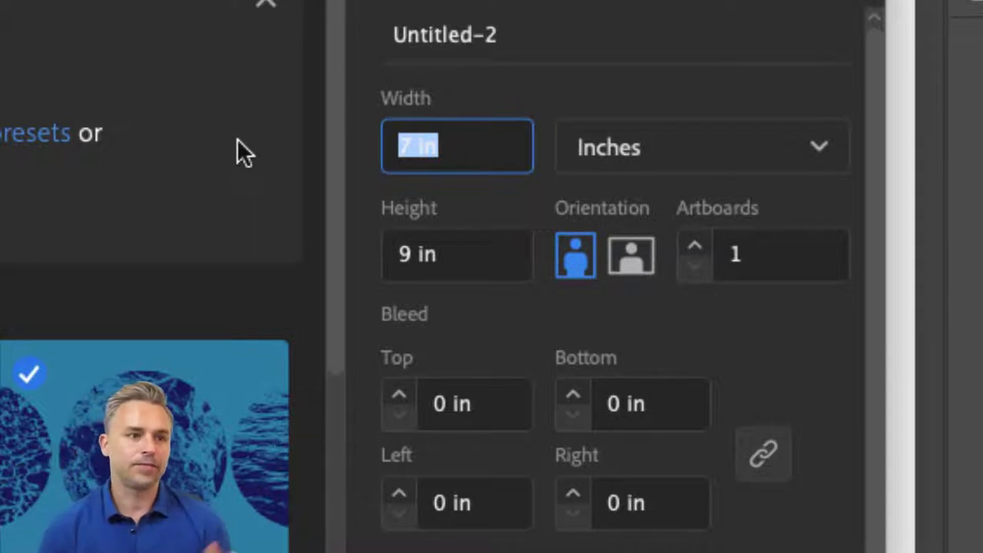
text(2)
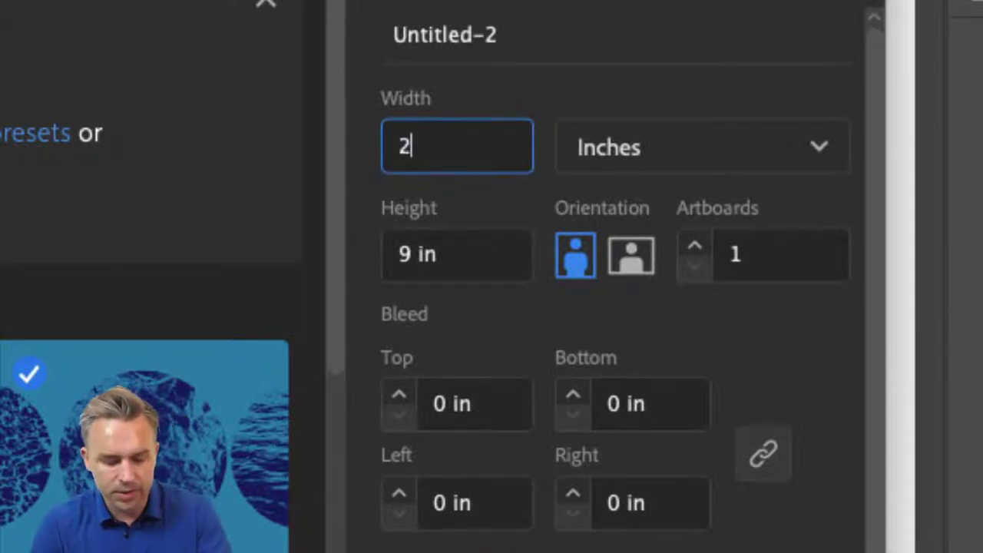
text(270)
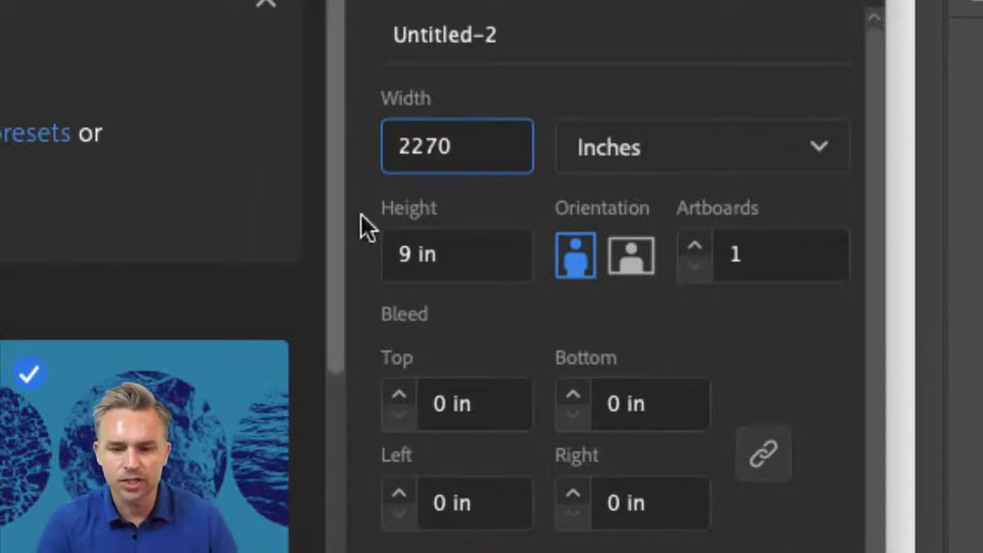
double_click(435, 147)
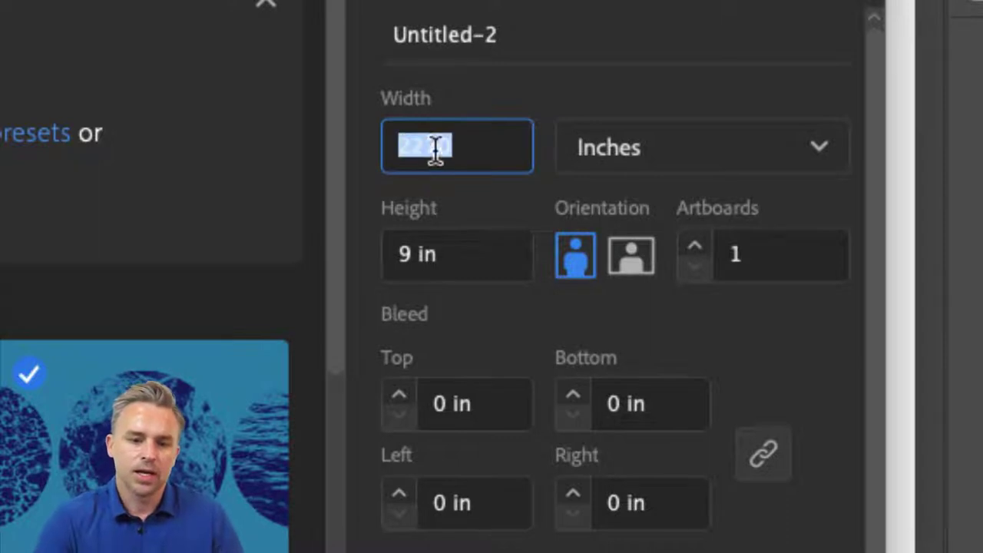
click(443, 255)
text(2270)
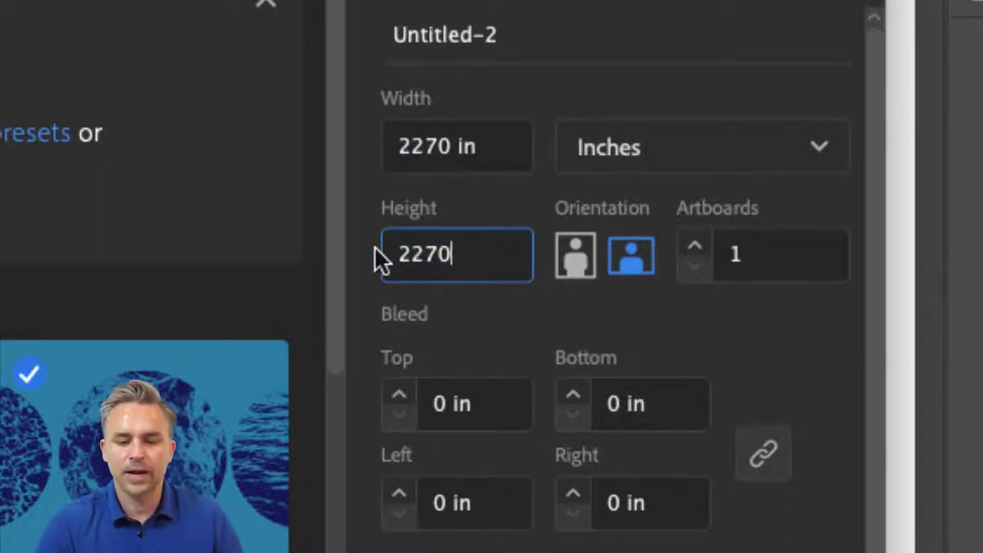
text( in)
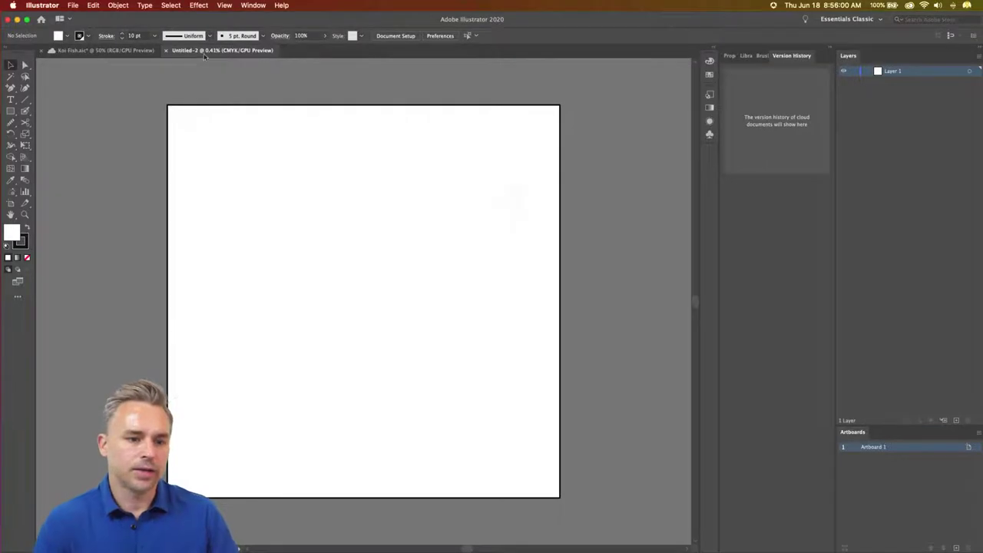
Step: Paste the clipboard into Untitled-2, delete the accidental paste, then paste again
key(super+v)
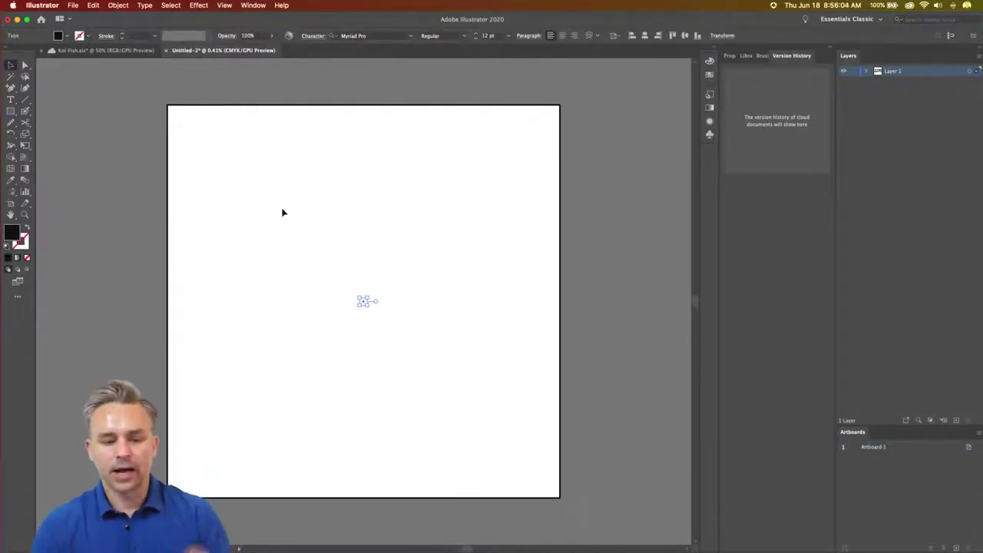
key(super+equal)
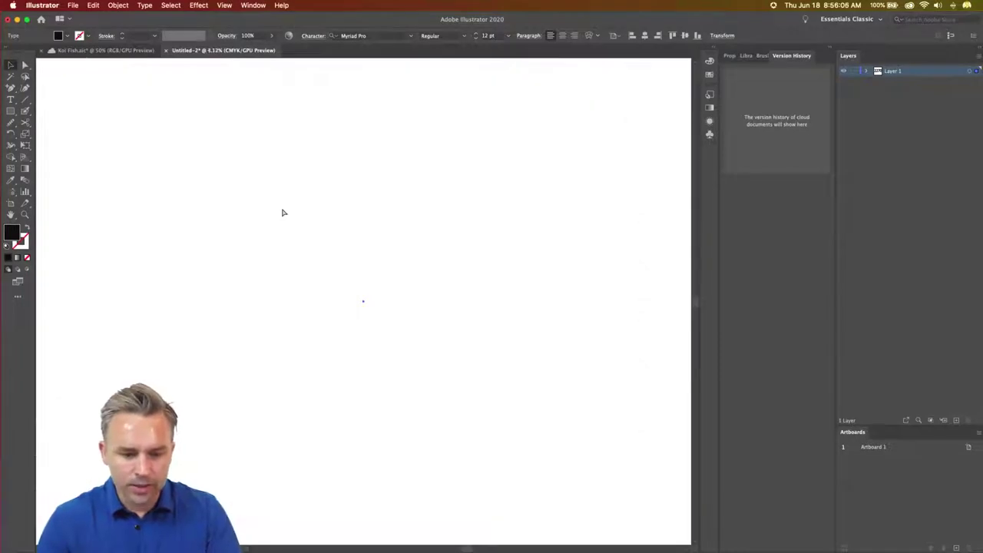
key(Delete)
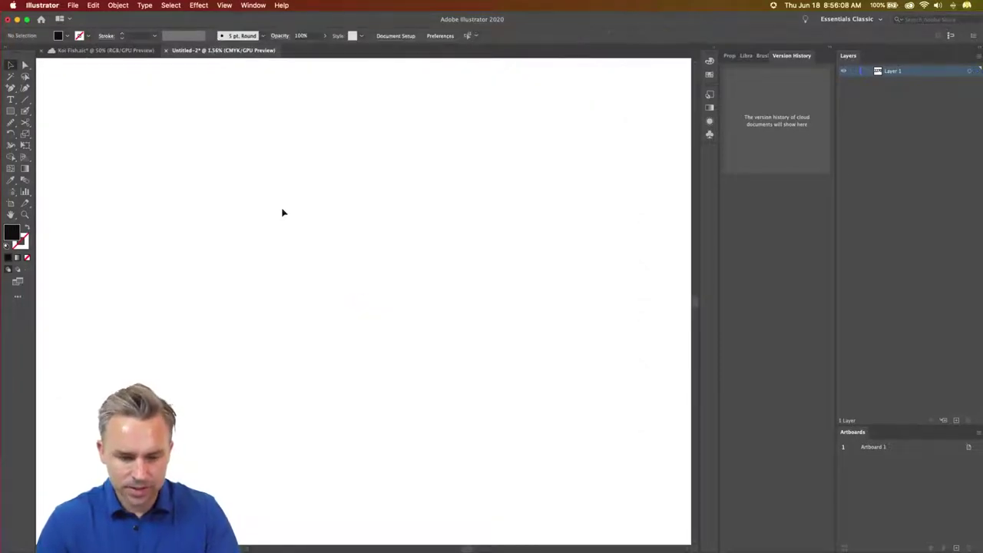
key(super+v)
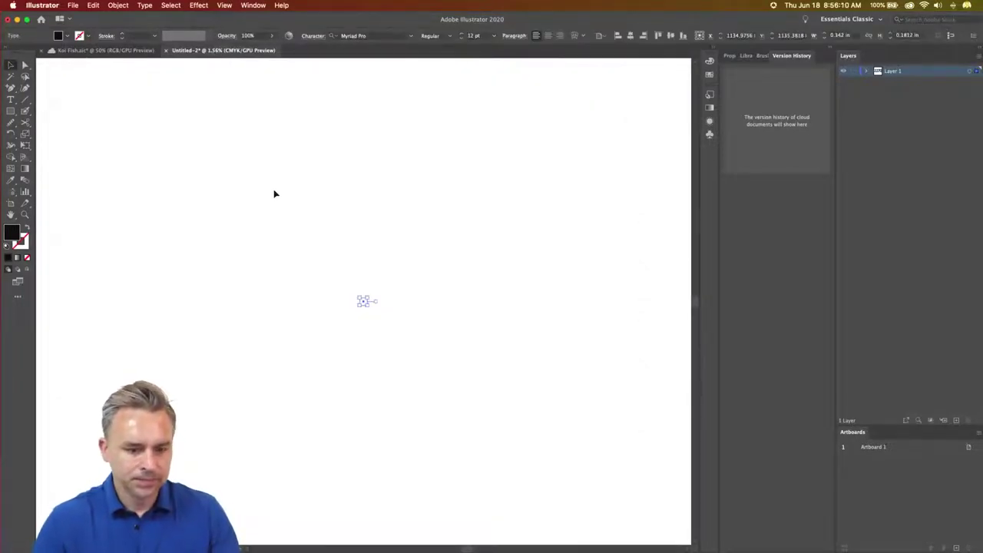
Step: Select all the koi artwork in Koi Fish.ai, then return to Untitled-2
click(108, 50)
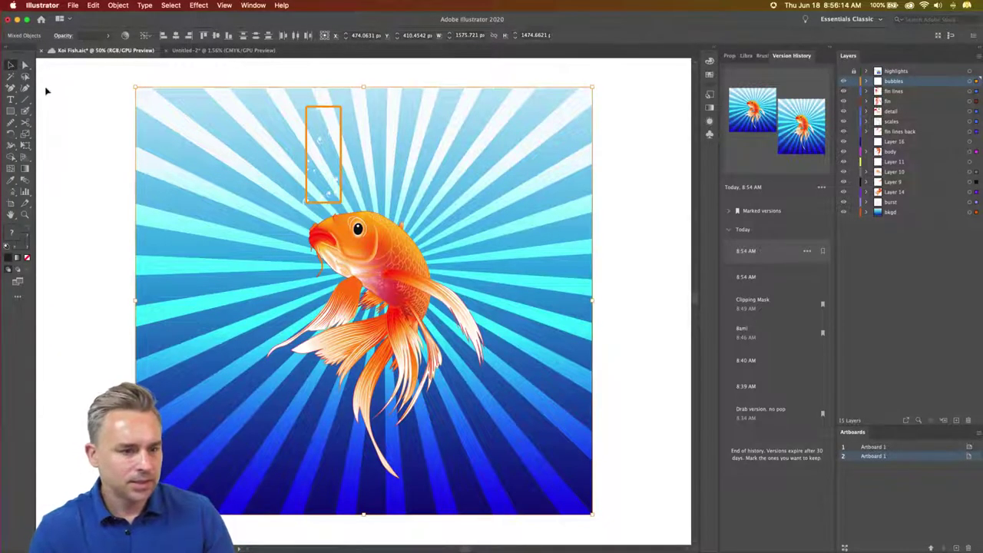
click(94, 142)
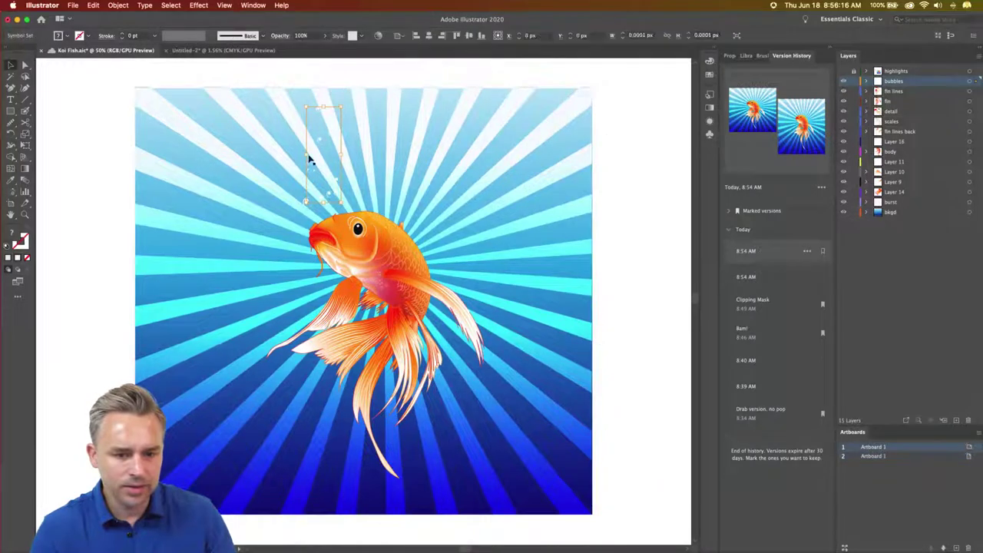
click(73, 79)
scroll(646, 550, down, 2)
scroll(647, 530, down, 2)
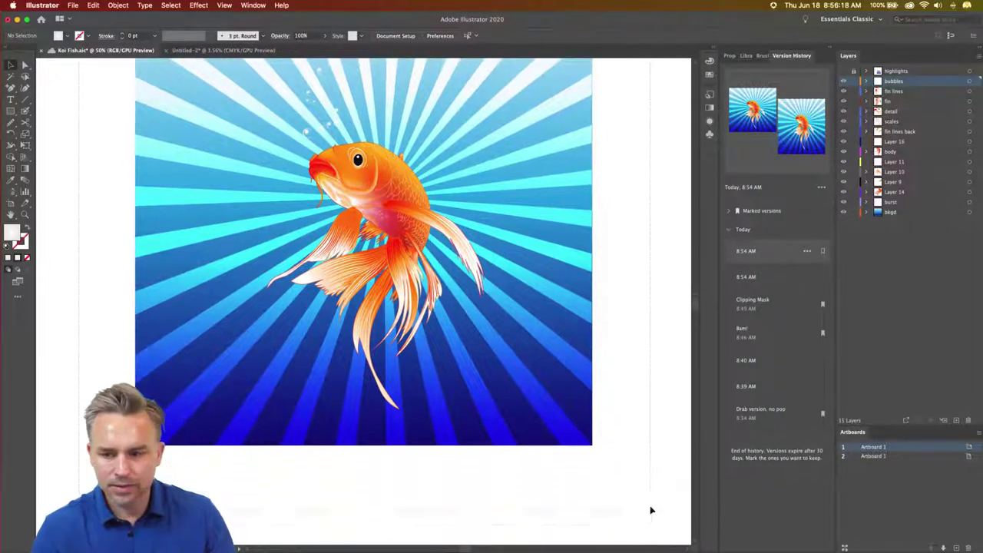
key(ctrl+a)
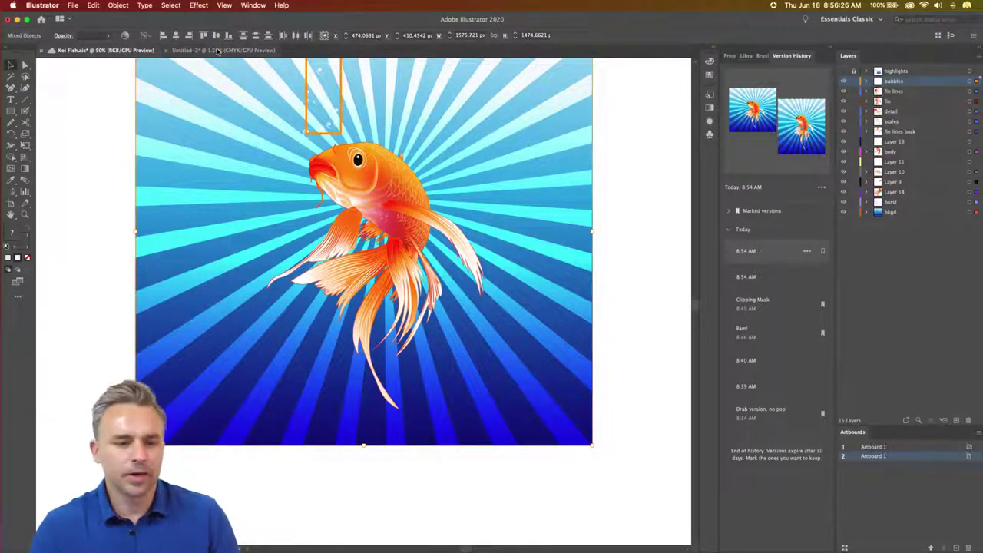
click(218, 50)
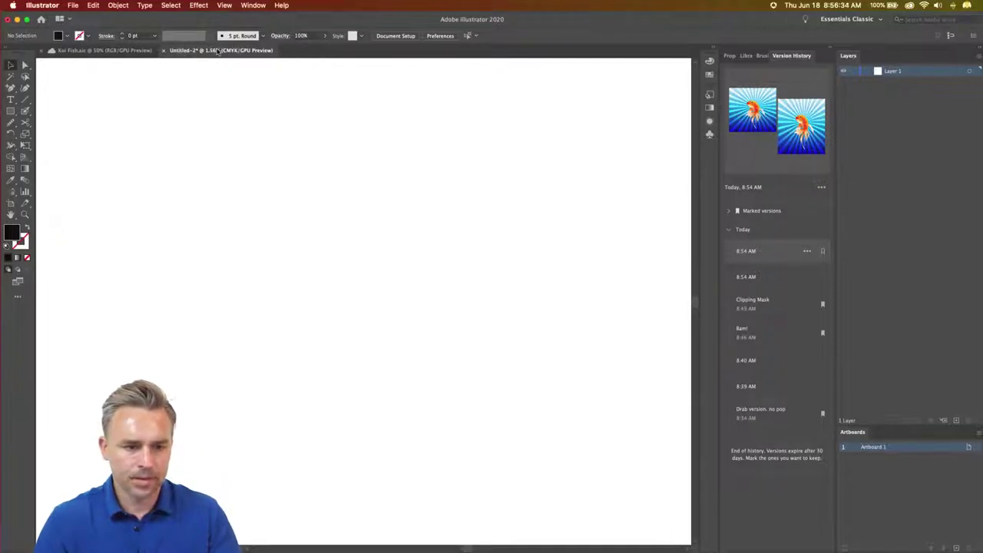
Step: Fit the artboard, paste the koi sunburst artwork, and zoom in on it
key(ctrl+0)
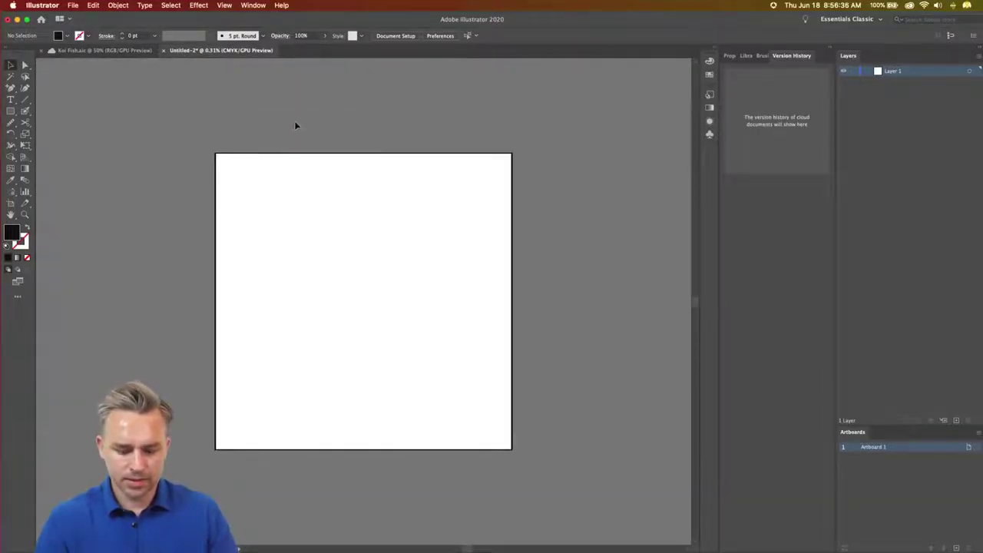
key(ctrl+v)
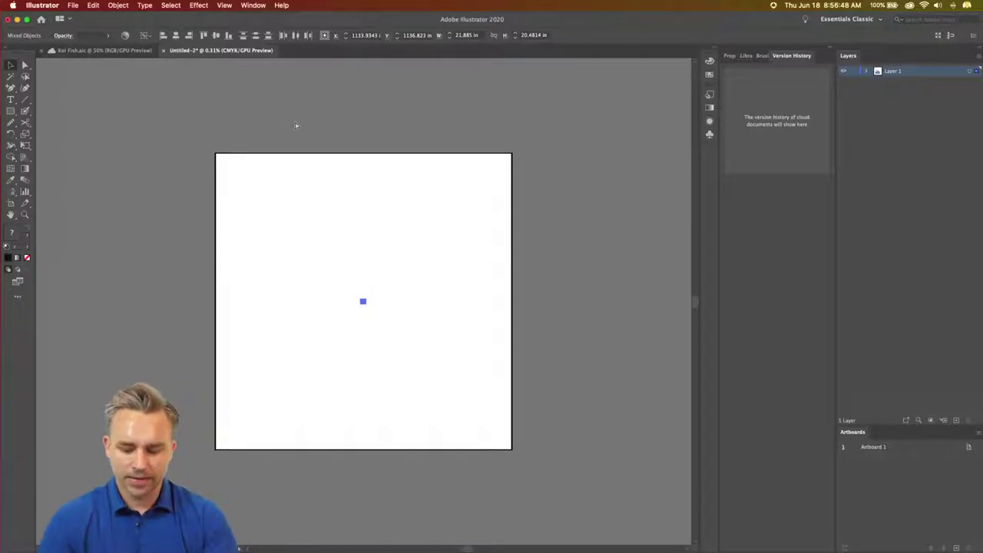
key(ctrl+plus)
key(ctrl+plus)
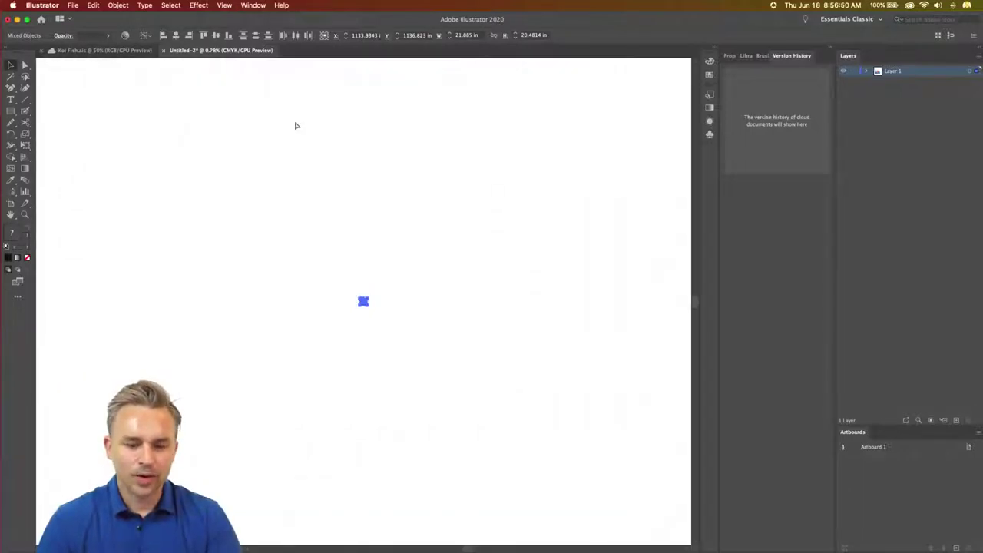
key(ctrl+plus)
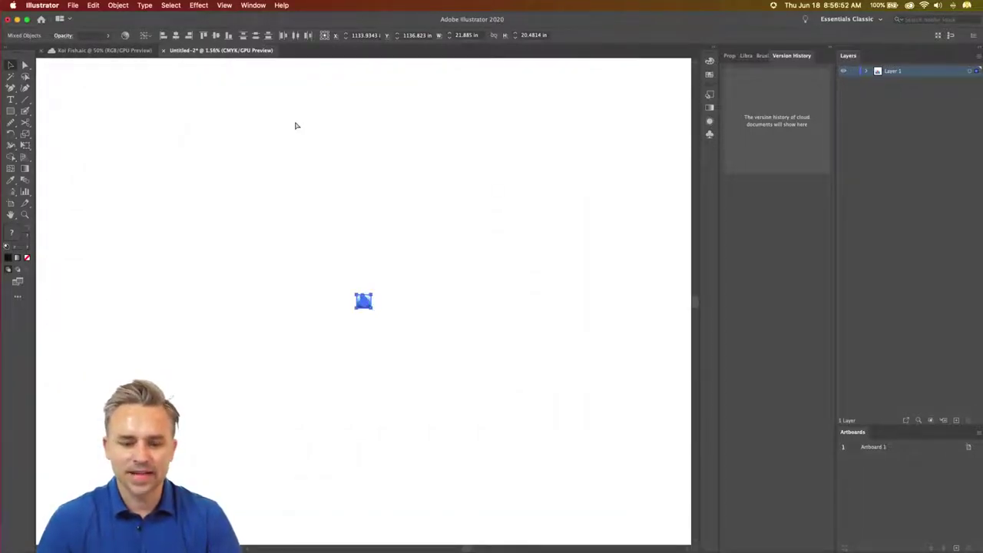
key(ctrl+plus)
key(ctrl+plus)
key(ctrl+plus)
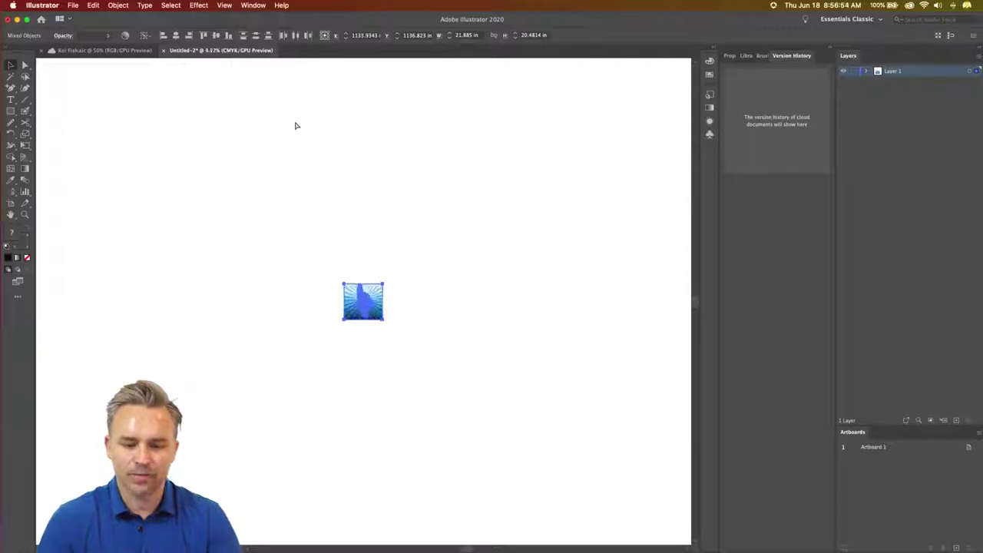
key(ctrl+plus)
key(ctrl+plus)
key(ctrl+plus)
key(ctrl+plus)
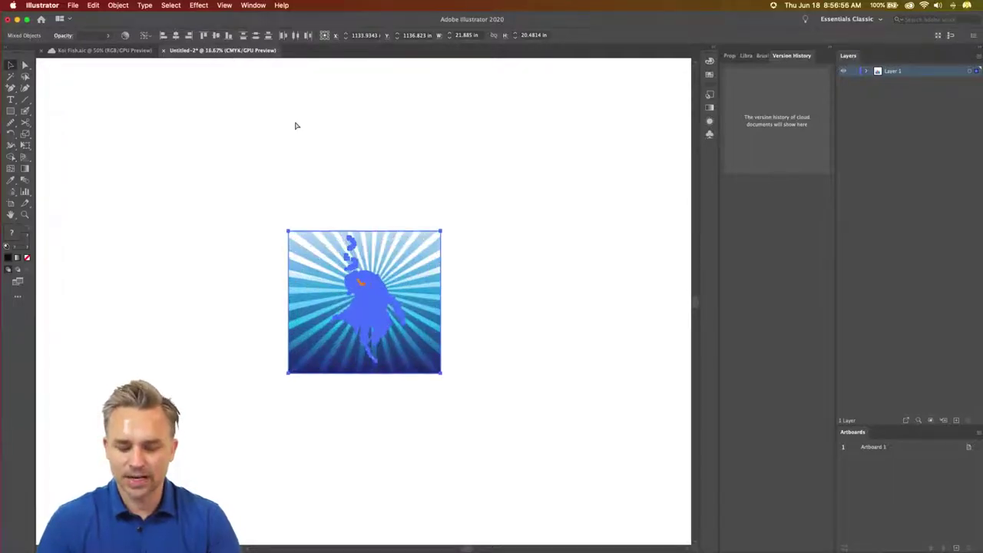
key(ctrl+plus)
key(ctrl+plus)
key(ctrl+plus)
key(ctrl+plus)
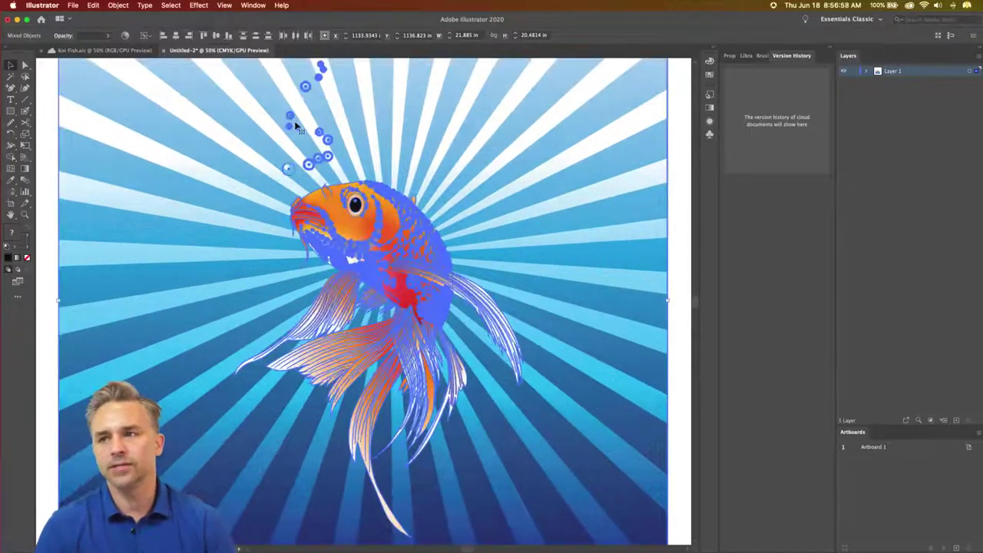
Step: Zoom back out to compare the tiny pasted artwork with the huge artboard
key(ctrl+minus)
key(ctrl+minus)
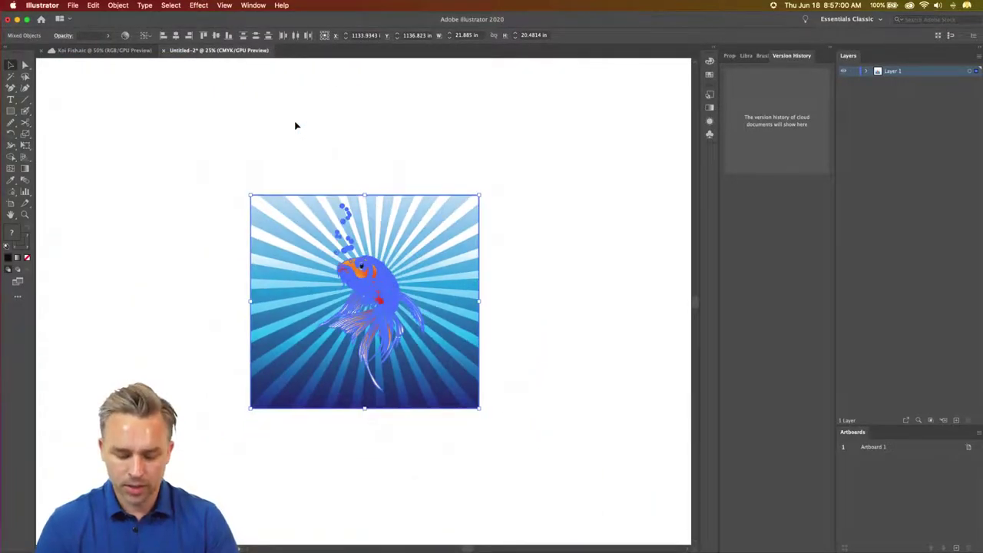
key(ctrl+minus)
key(ctrl+minus)
key(ctrl+minus)
key(ctrl+minus)
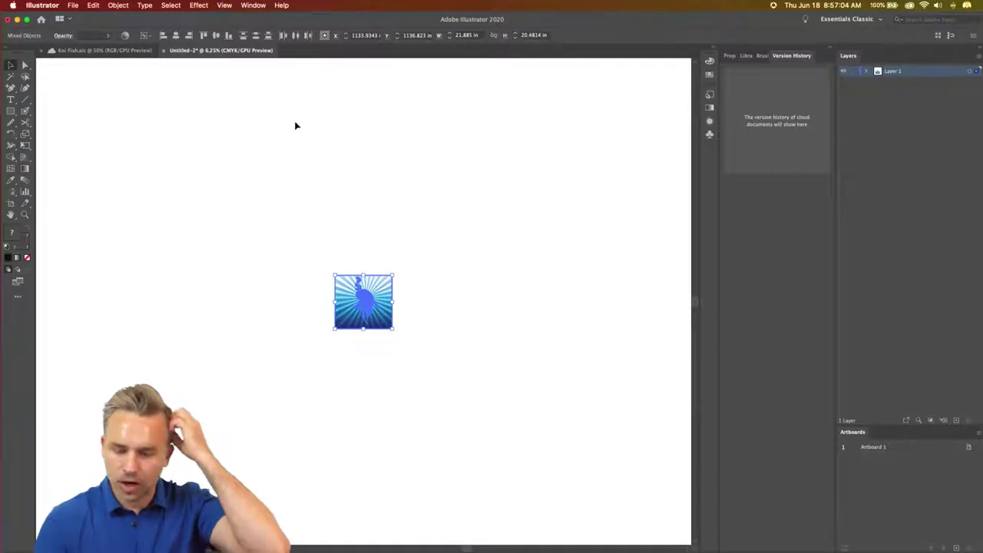
key(ctrl+minus)
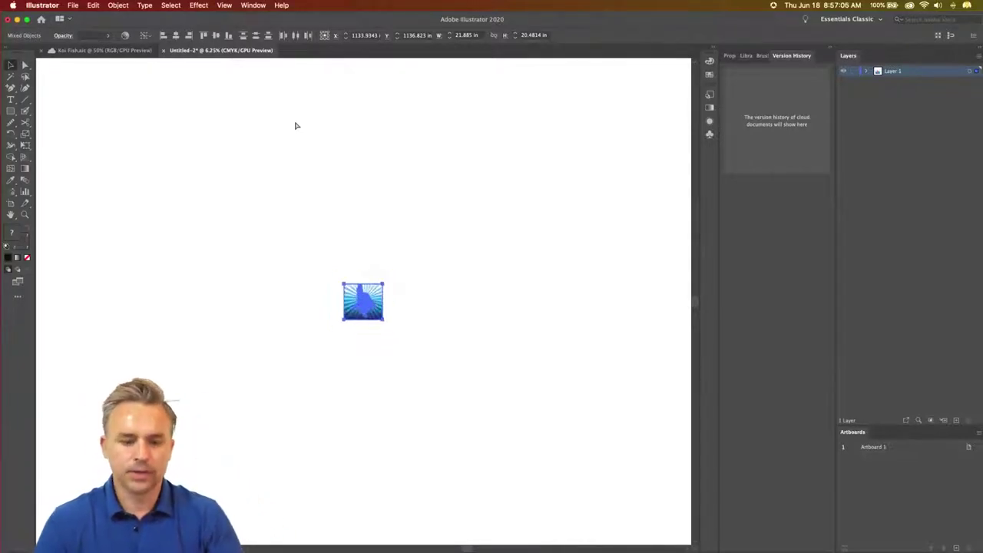
key(ctrl+minus)
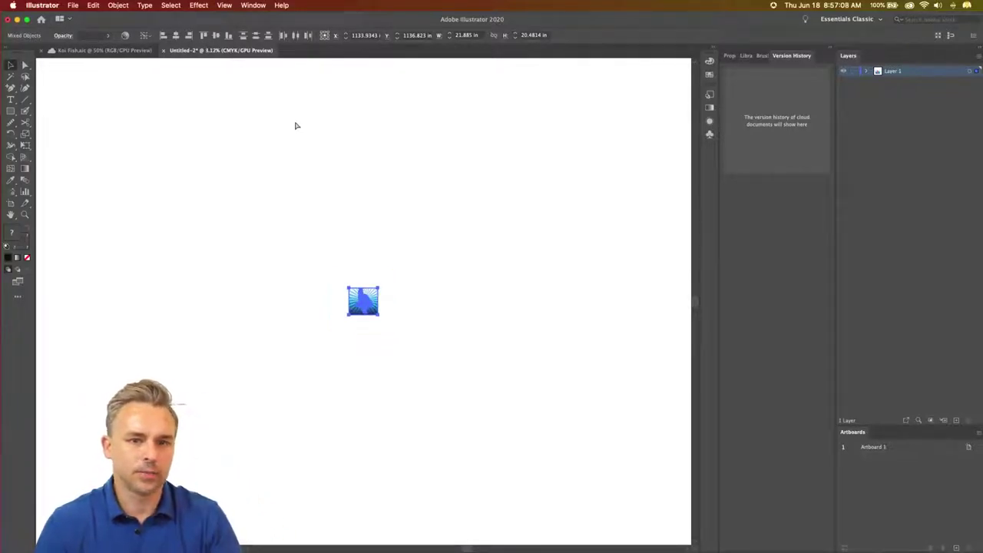
key(ctrl+minus)
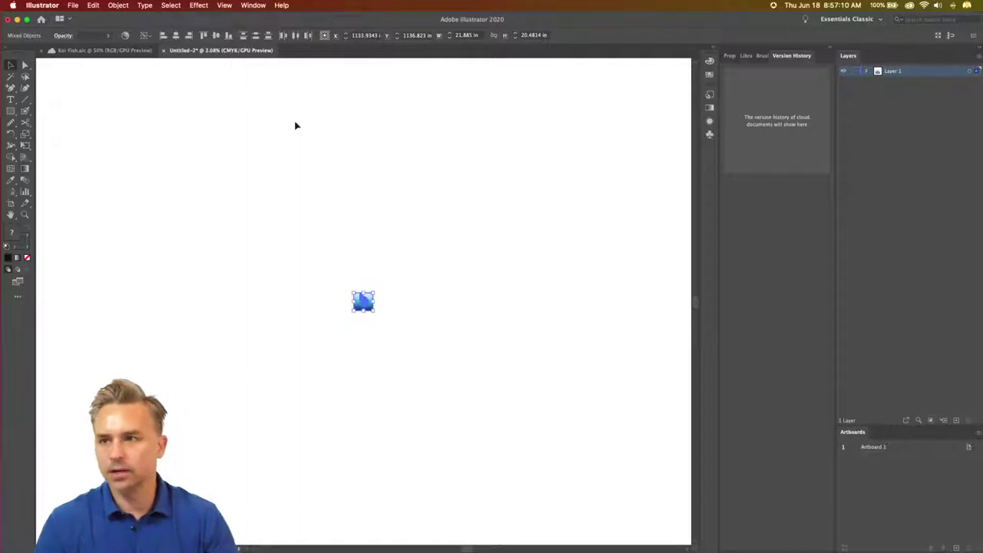
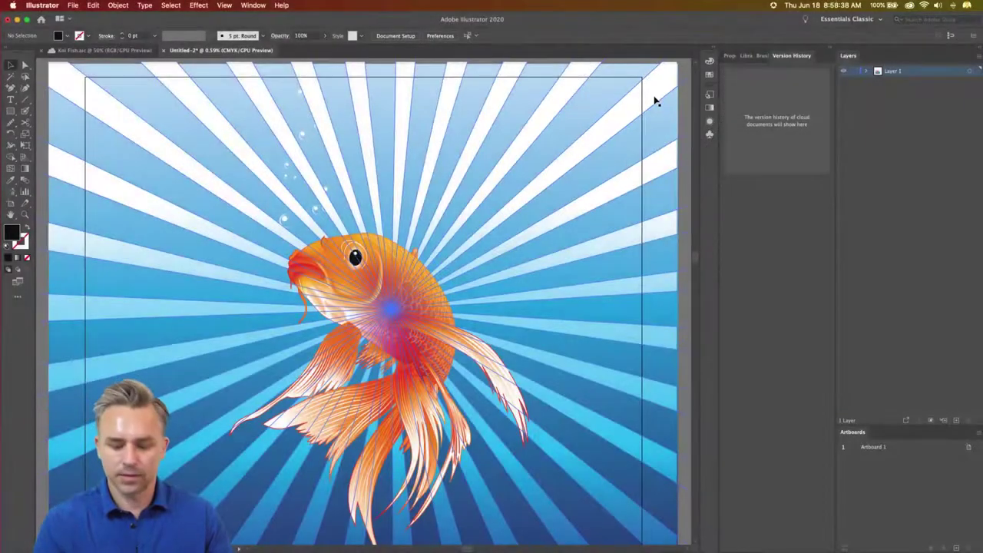
Step: Fit the whole koi artboard in the window and check the Illustrator version info
key(ctrl+0)
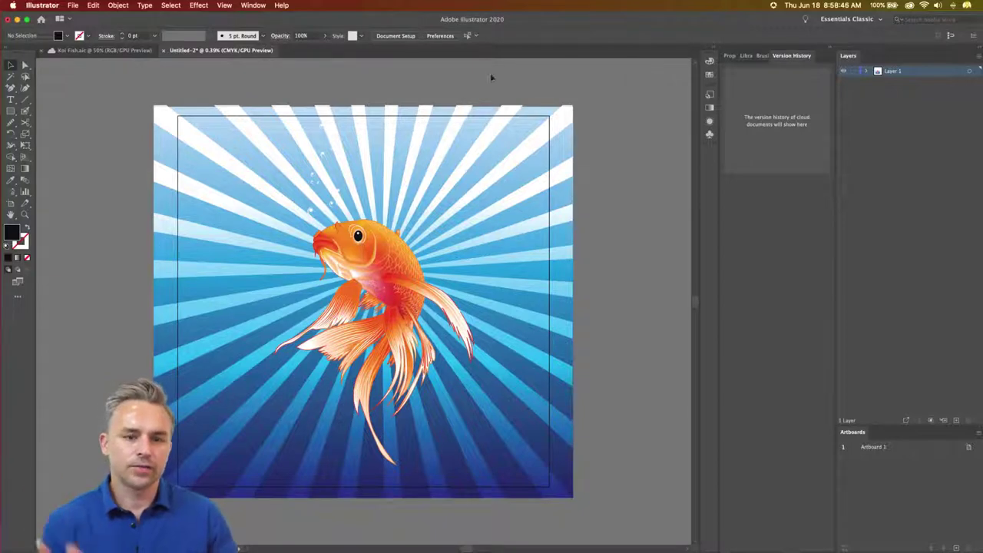
click(42, 5)
click(49, 15)
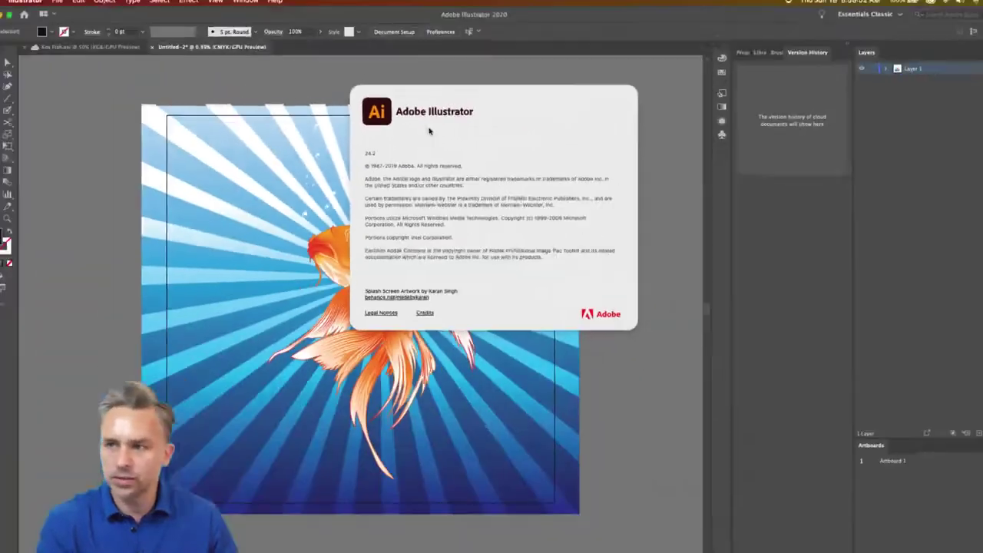
click(578, 127)
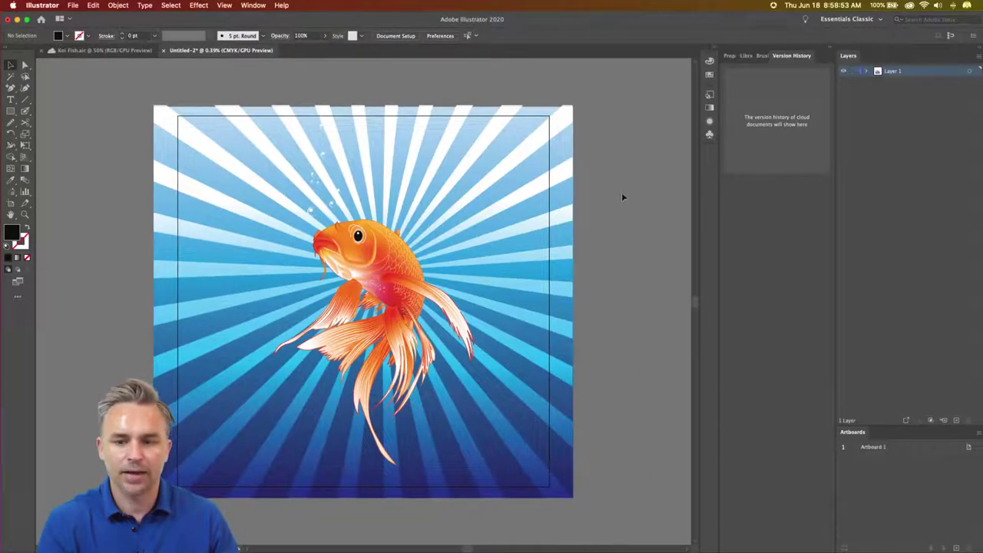
Step: Check Creative Cloud for app updates, then browse the Window and File menus without choosing
click(909, 6)
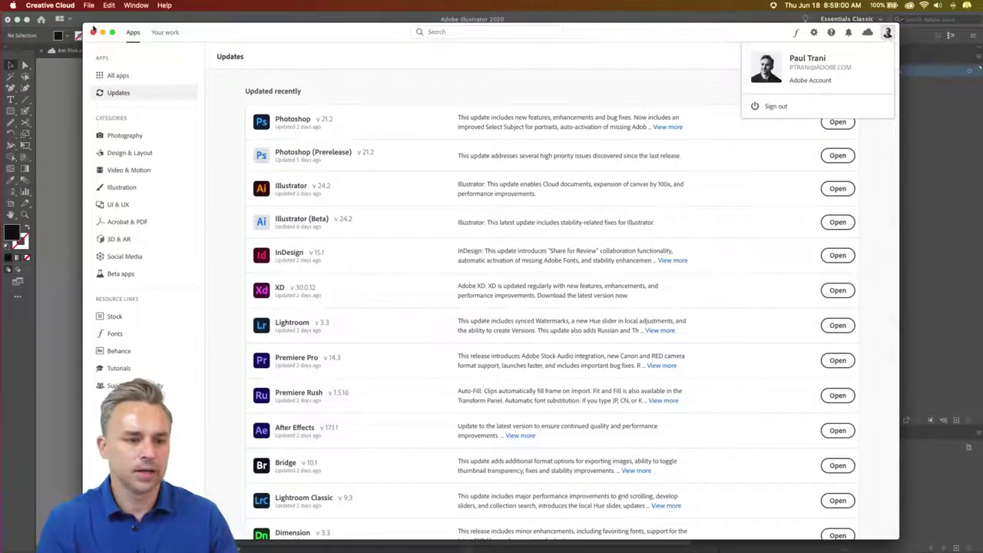
click(102, 34)
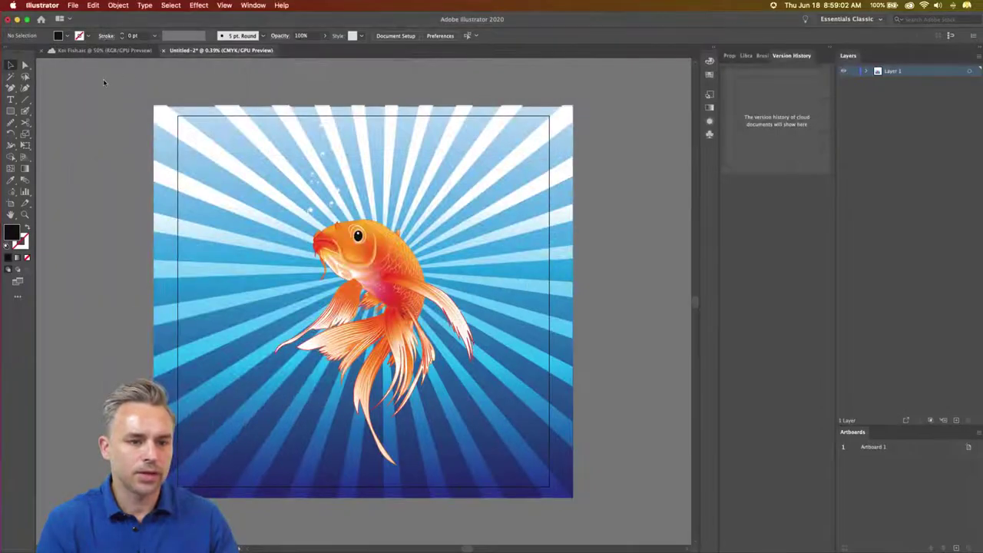
click(254, 5)
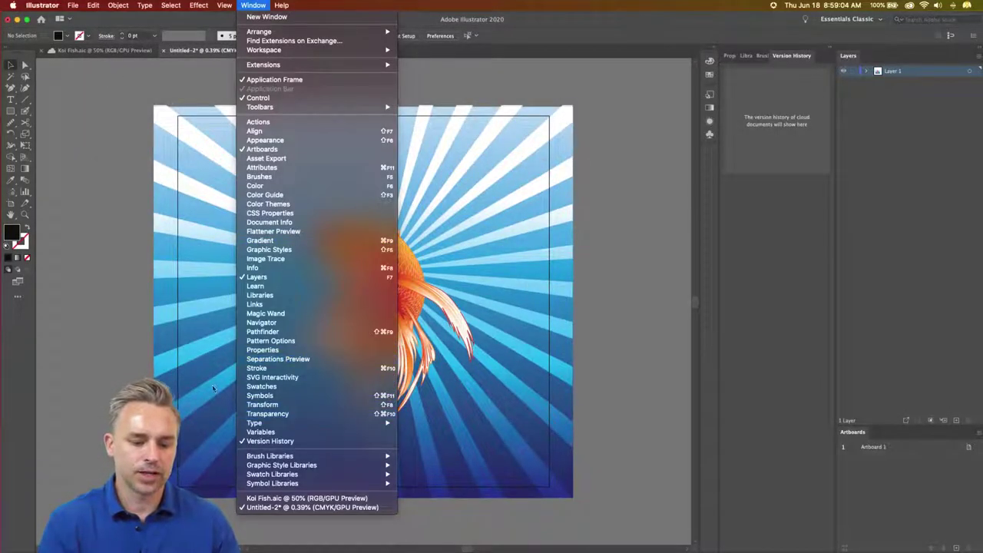
click(100, 171)
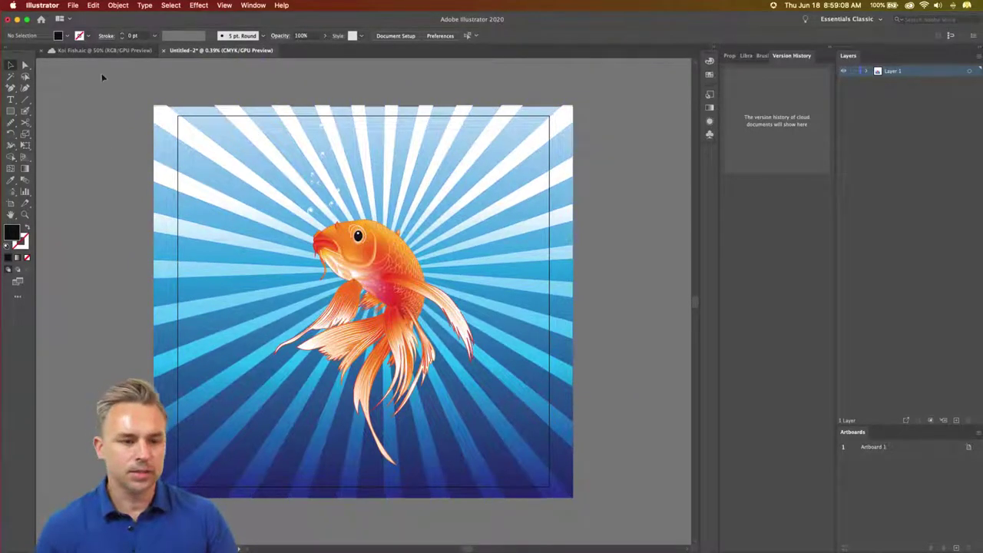
click(74, 5)
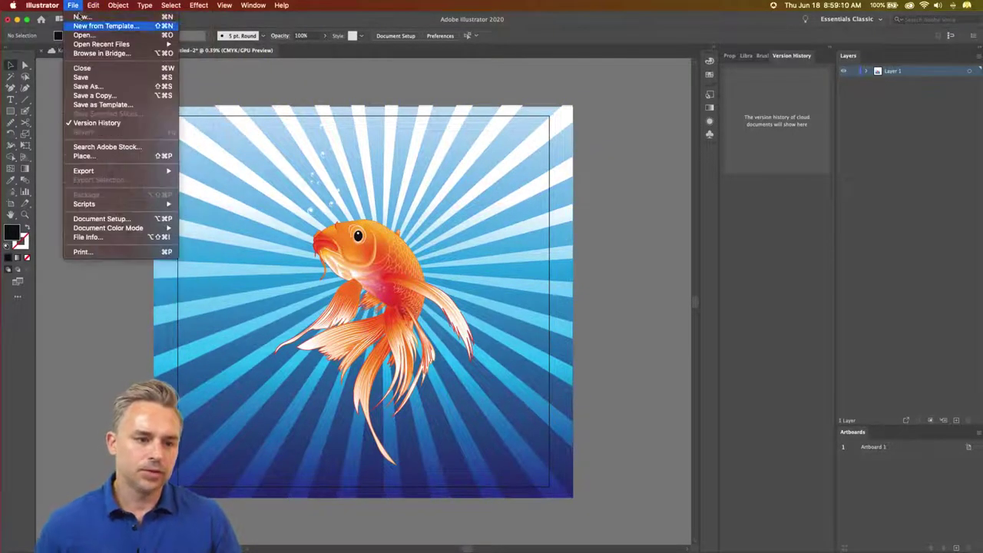
click(87, 359)
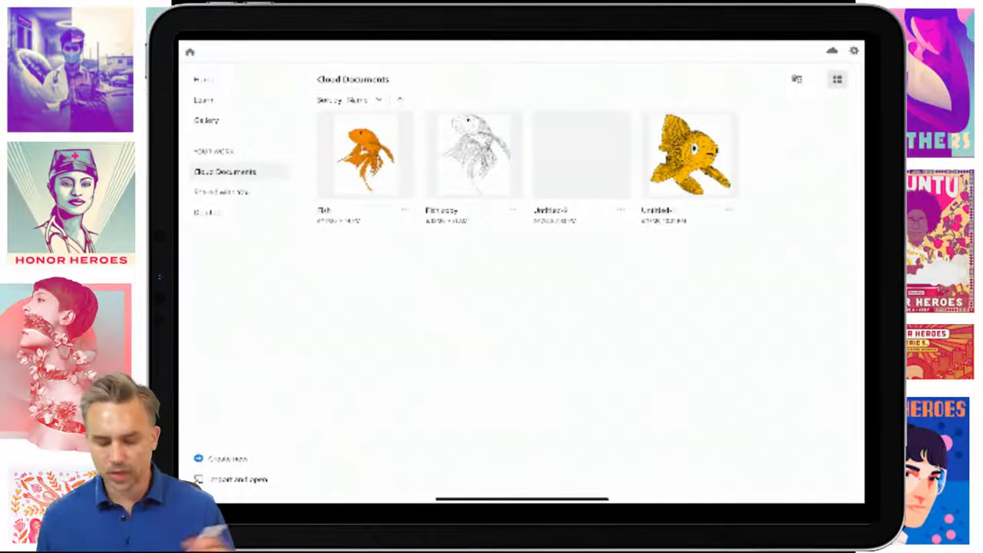
Step: Open Fish copy, return to the cloud gallery, and open the blank Untitled document
click(474, 153)
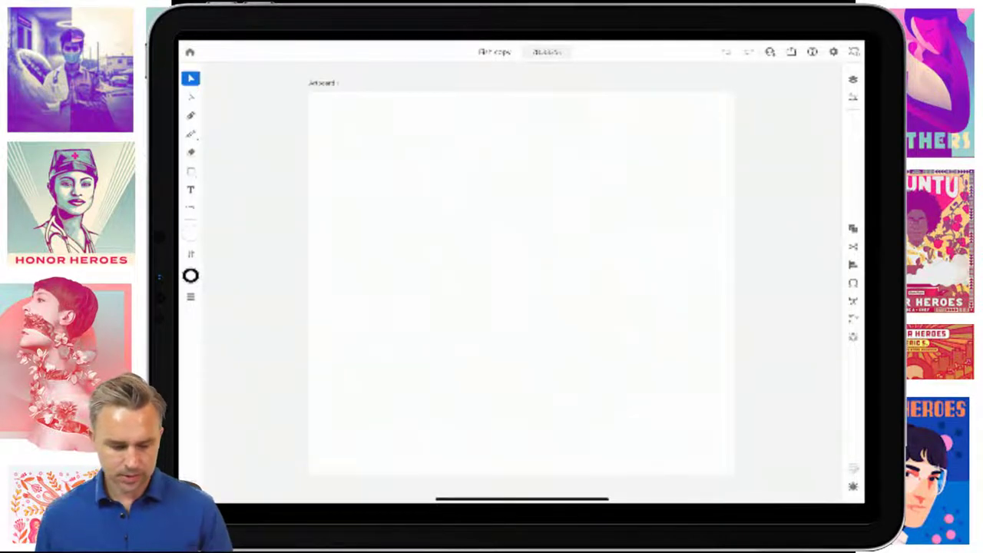
click(190, 51)
click(581, 154)
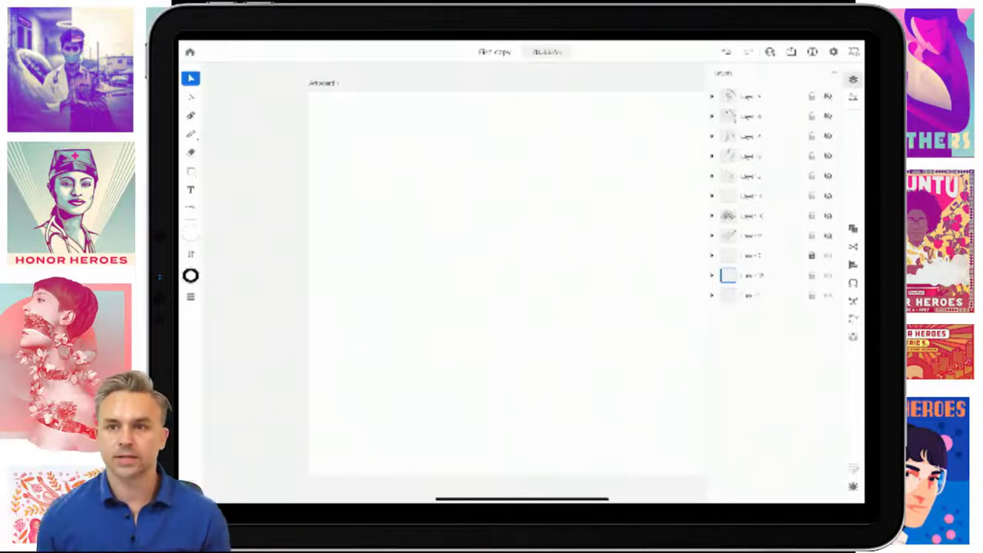
Step: Hide the Layers panel and pick the Pencil tool with its colour settings shown
scroll(468, 280, up, 3)
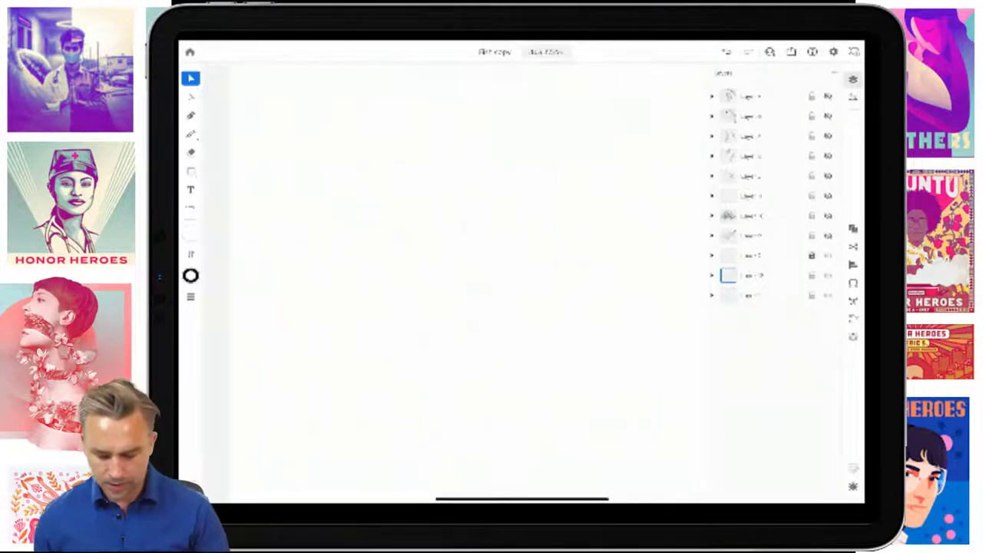
click(853, 79)
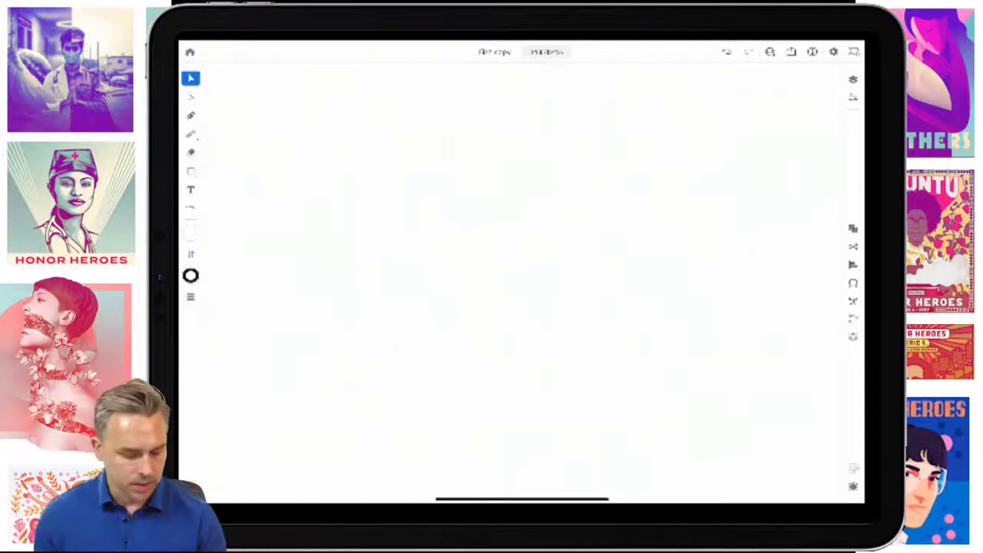
click(190, 133)
click(191, 232)
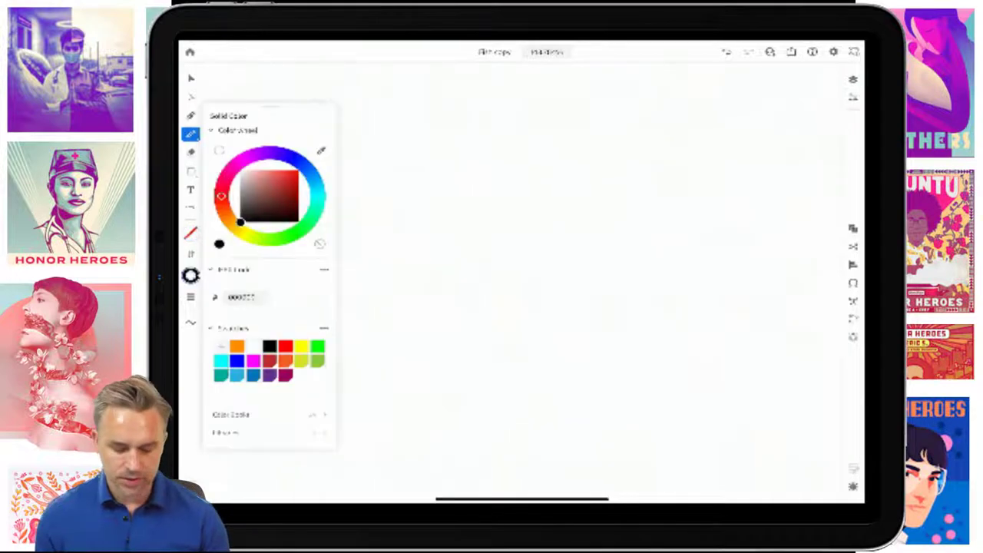
Step: Pencil two curved strokes forming a closed teardrop fish-body outline, then zoom in
click(190, 232)
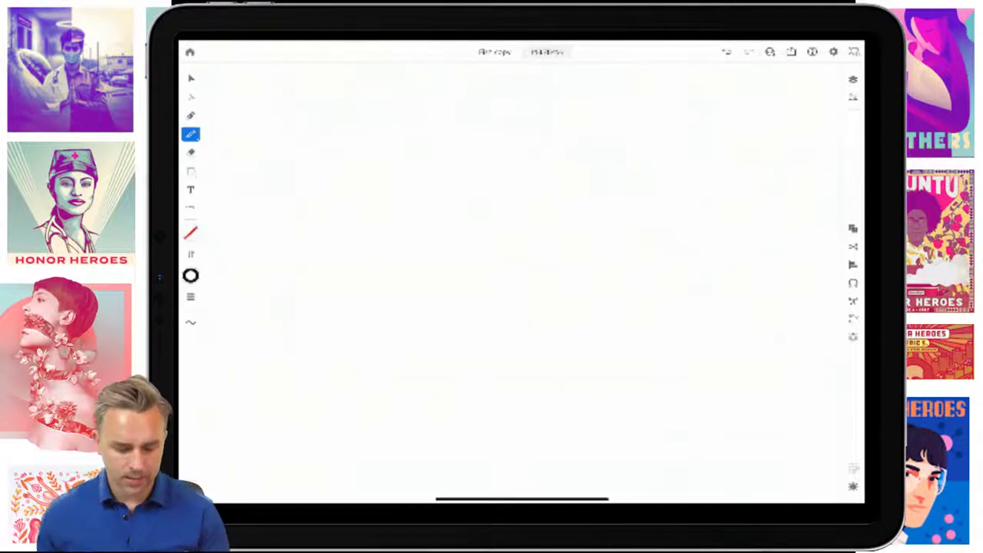
mouse_move(424, 247)
mouse_down()
mouse_move(382, 213)
mouse_move(438, 128)
mouse_move(549, 159)
mouse_move(607, 211)
mouse_move(636, 294)
mouse_move(594, 373)
mouse_move(540, 418)
mouse_up()
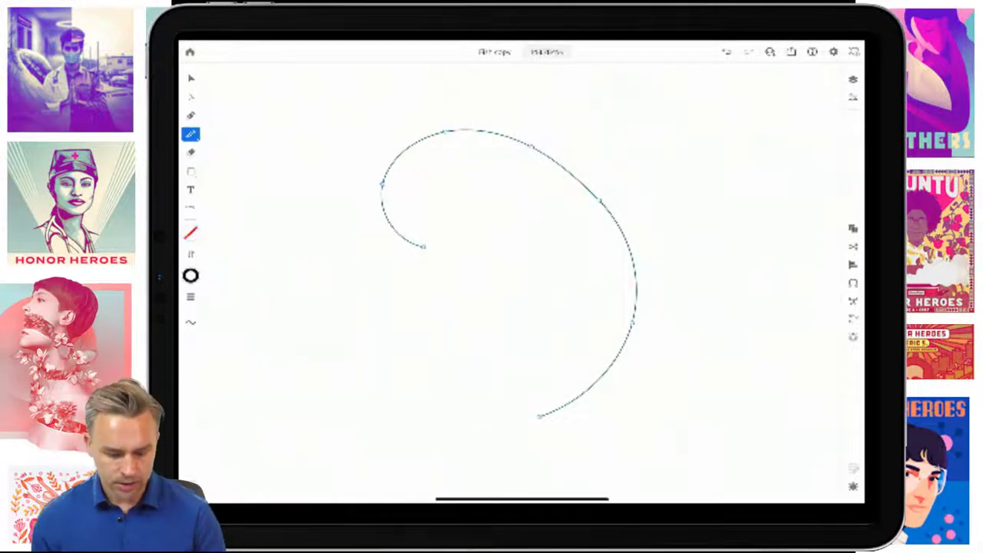
mouse_move(424, 247)
mouse_down()
mouse_move(517, 281)
mouse_move(533, 316)
mouse_move(520, 418)
mouse_move(540, 417)
mouse_up()
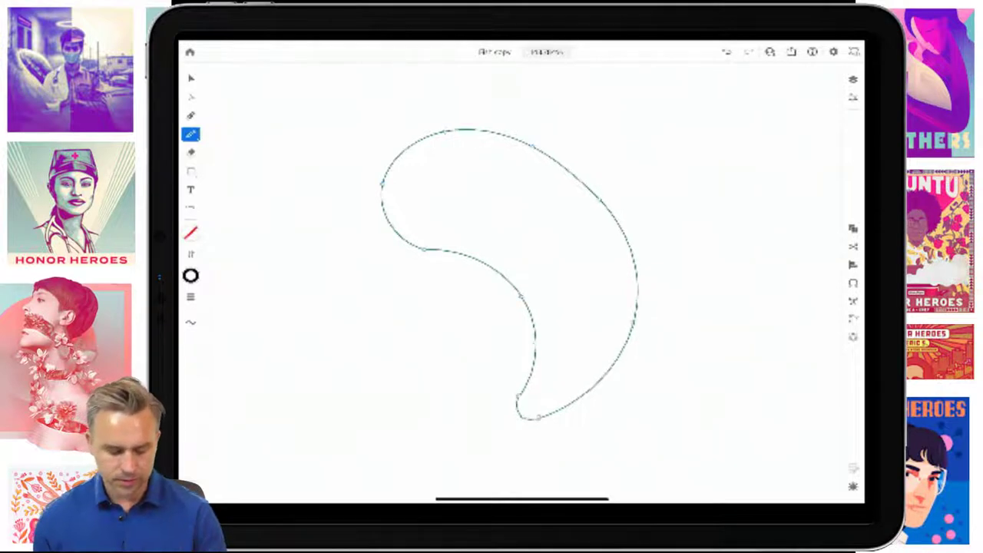
scroll(409, 193, up, 5)
Step: Pull the upper-left anchor out and bend the lower curve to round the outline
click(191, 97)
click(349, 167)
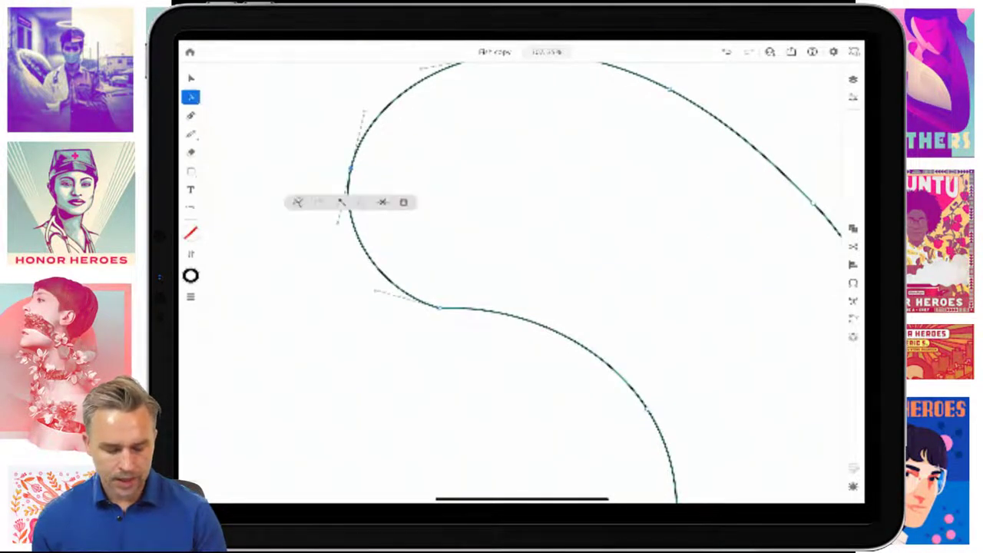
drag(350, 168, 329, 150)
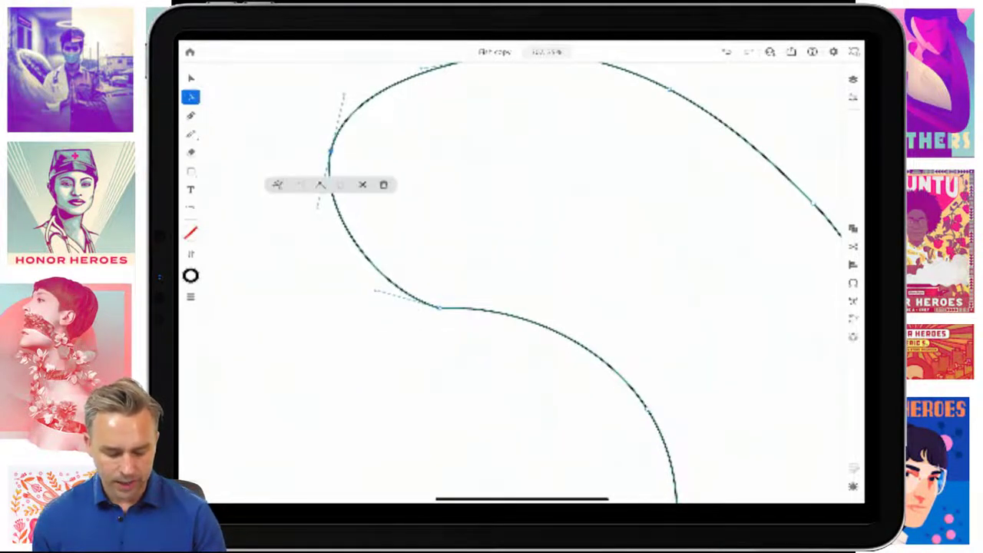
click(439, 307)
drag(522, 305, 527, 323)
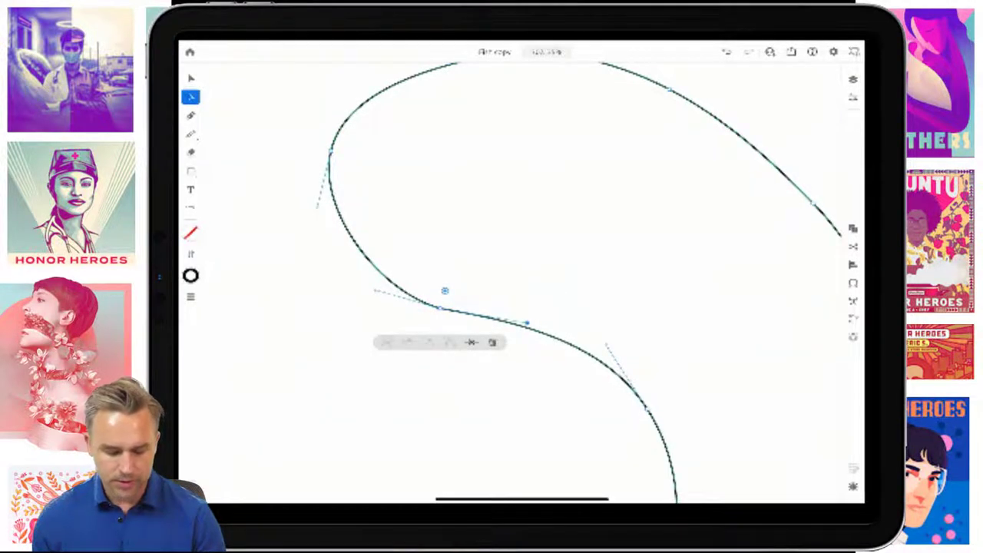
scroll(507, 307, up, 2)
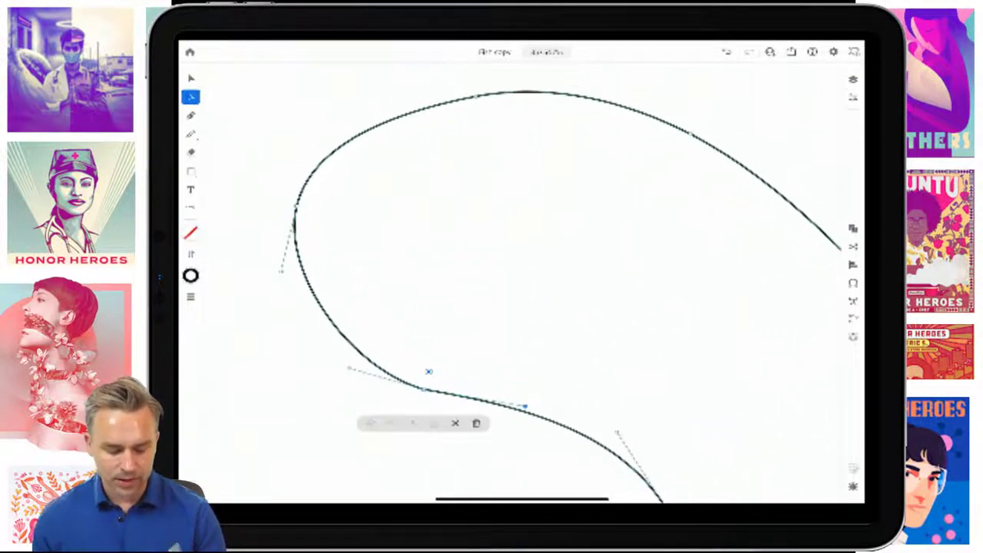
key(Escape)
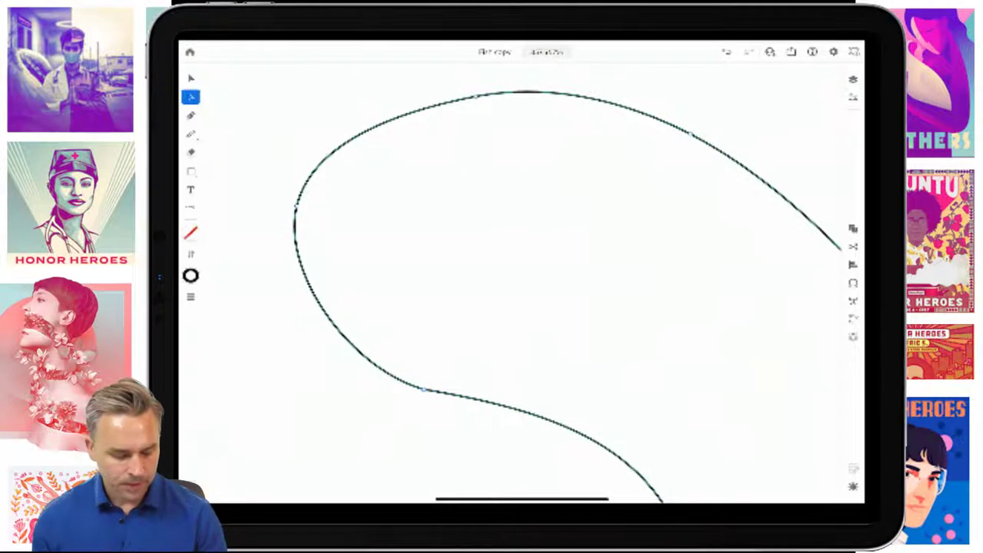
Step: Reshape the top of the curve and push the left side further out
key(p)
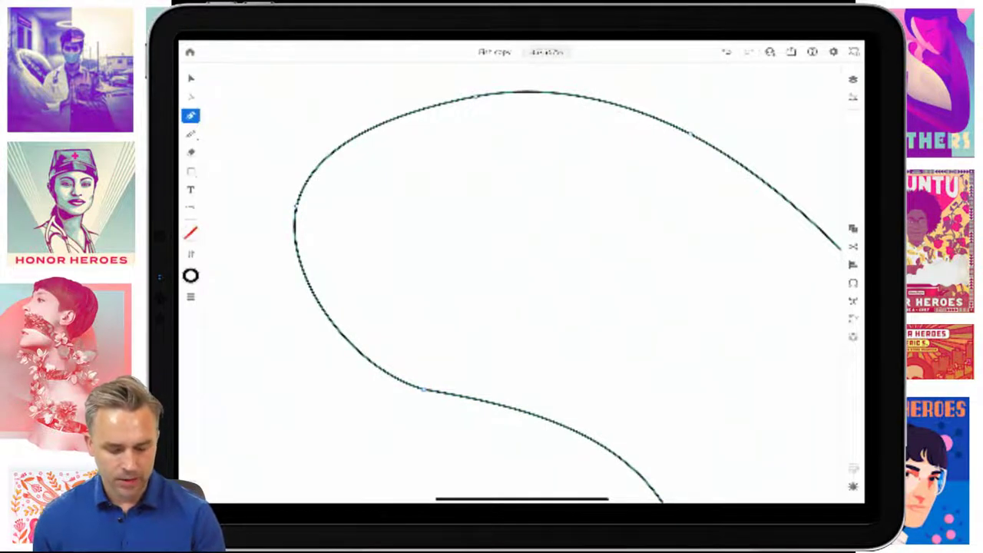
click(338, 143)
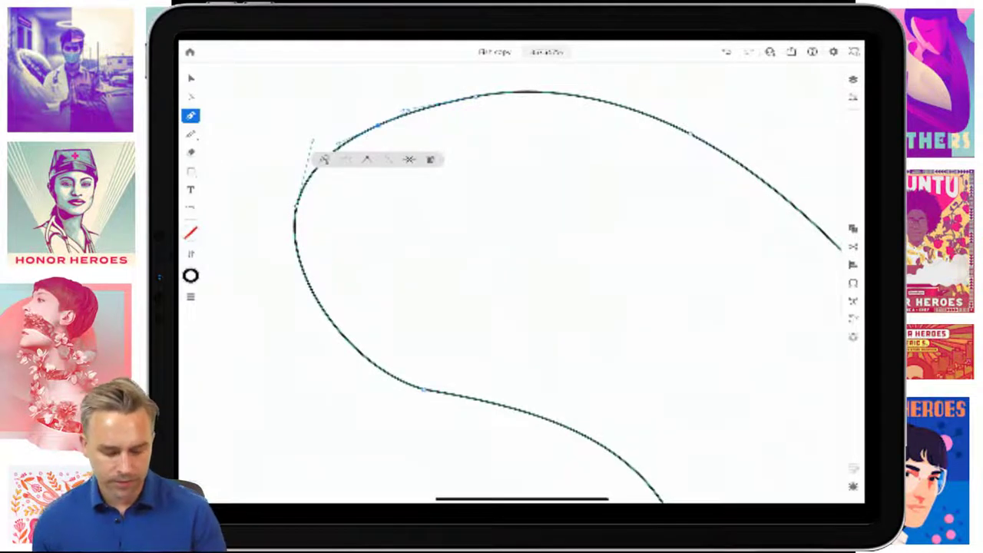
click(560, 93)
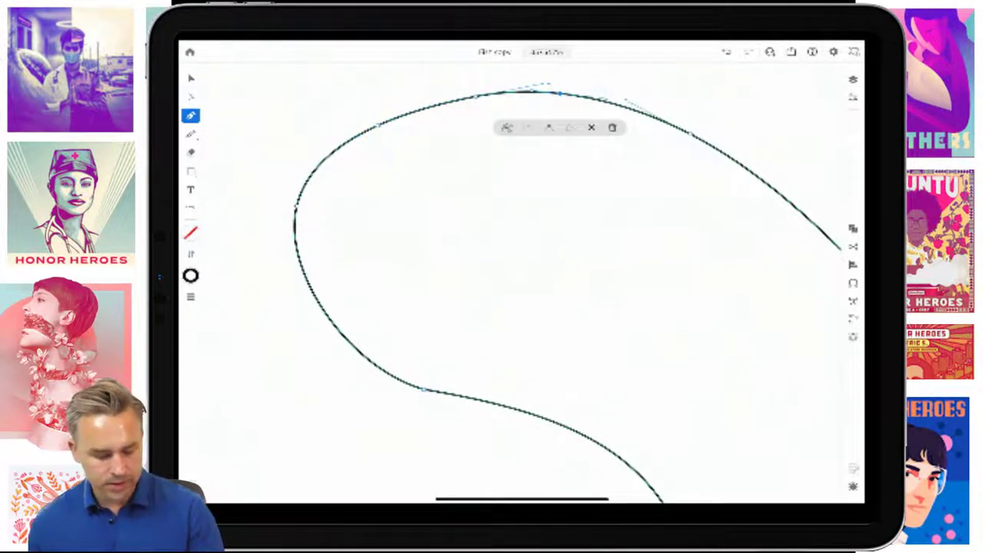
click(191, 96)
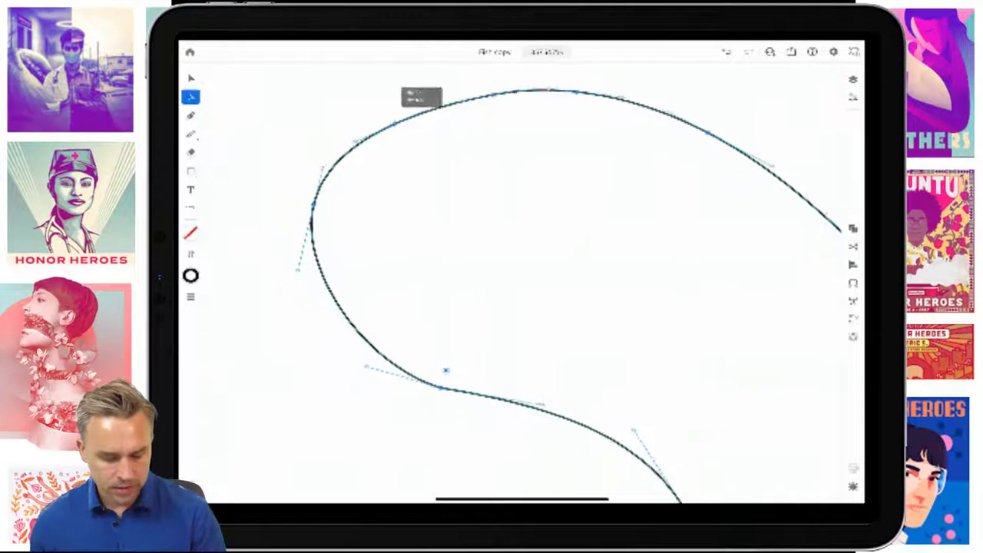
click(369, 127)
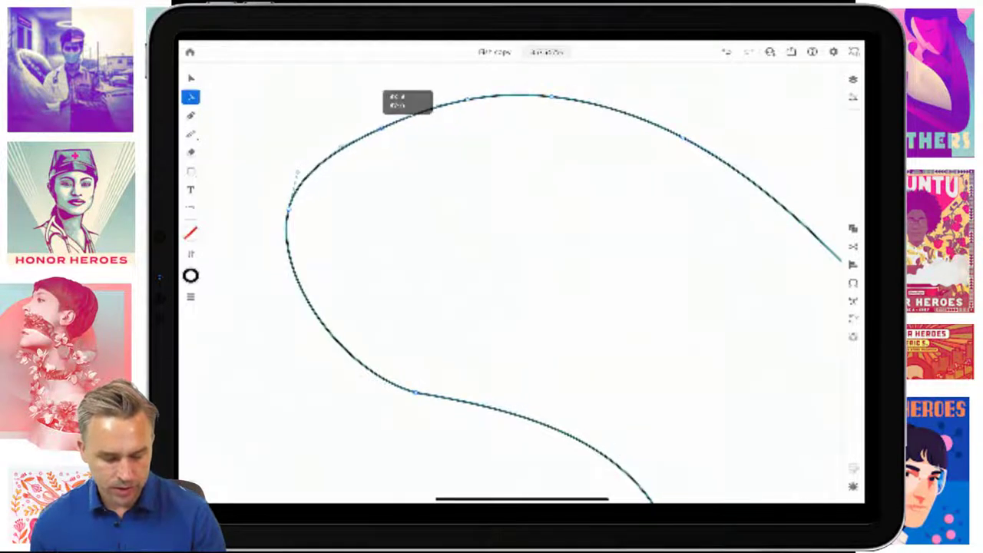
click(288, 206)
drag(287, 208, 249, 215)
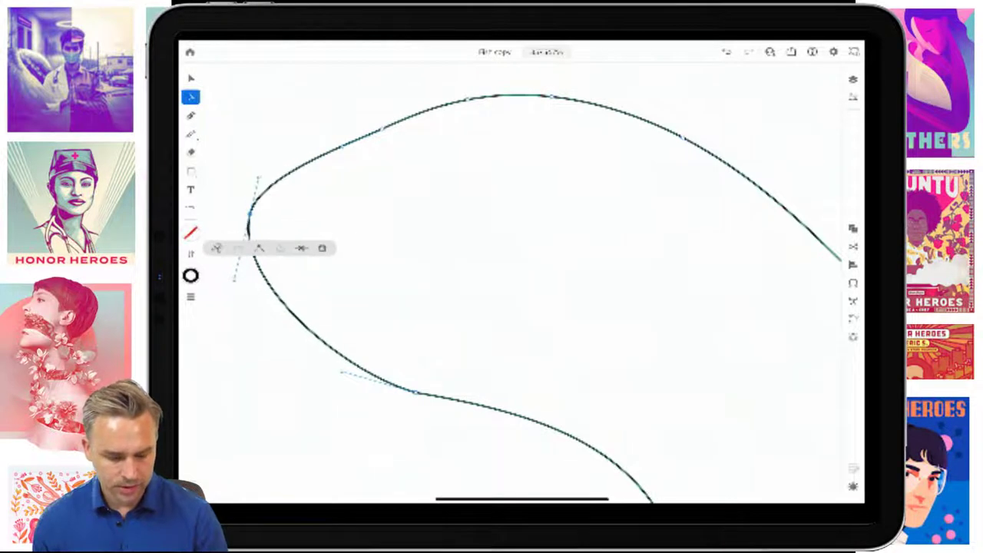
Step: Drag the upper-left anchor to smooth the rounded head of the bean-shaped body
click(342, 144)
drag(341, 144, 328, 137)
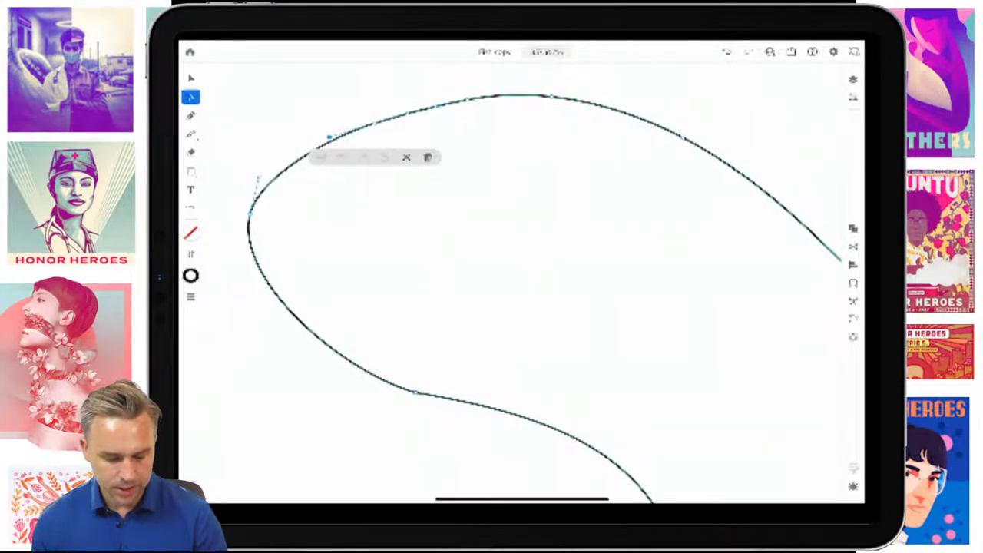
scroll(522, 269, down, 3)
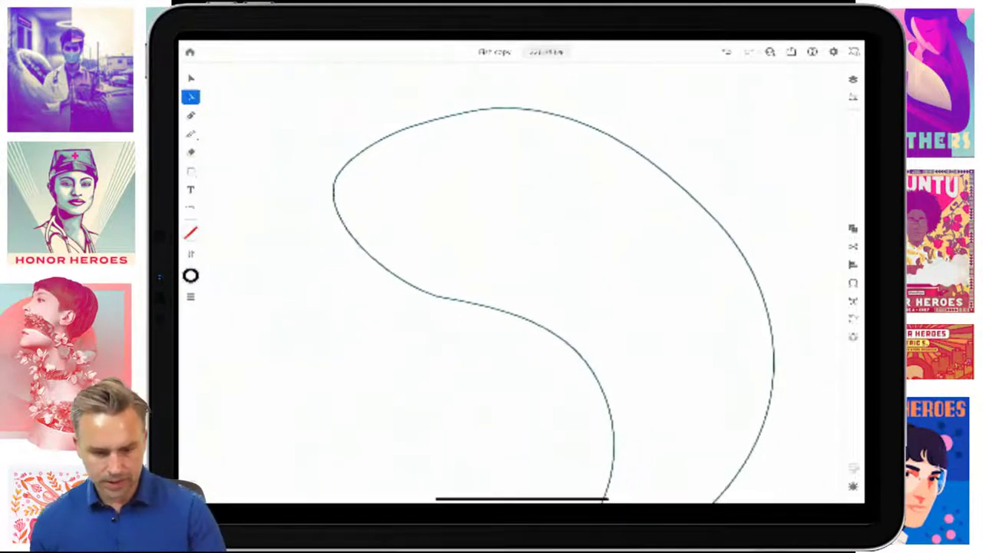
scroll(522, 269, up, 3)
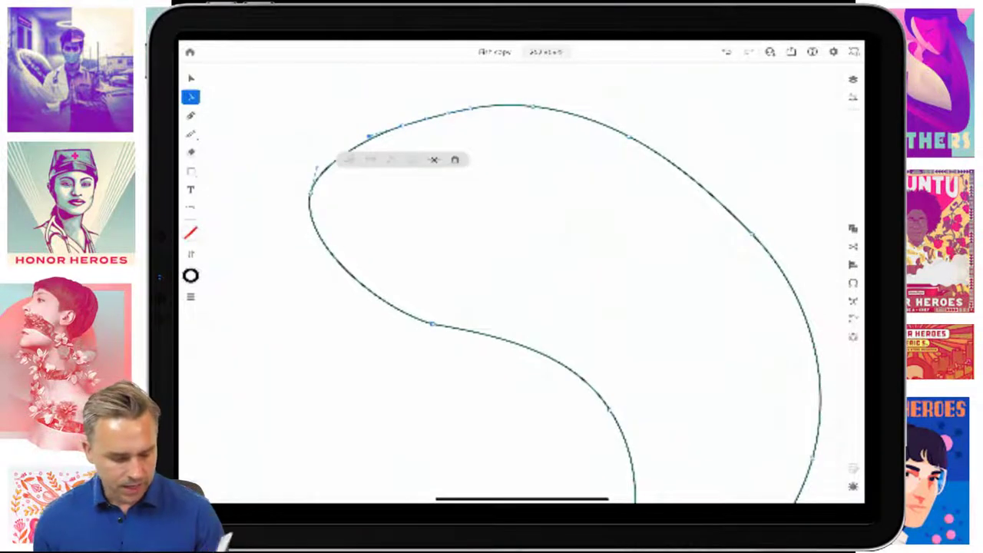
click(190, 172)
click(190, 171)
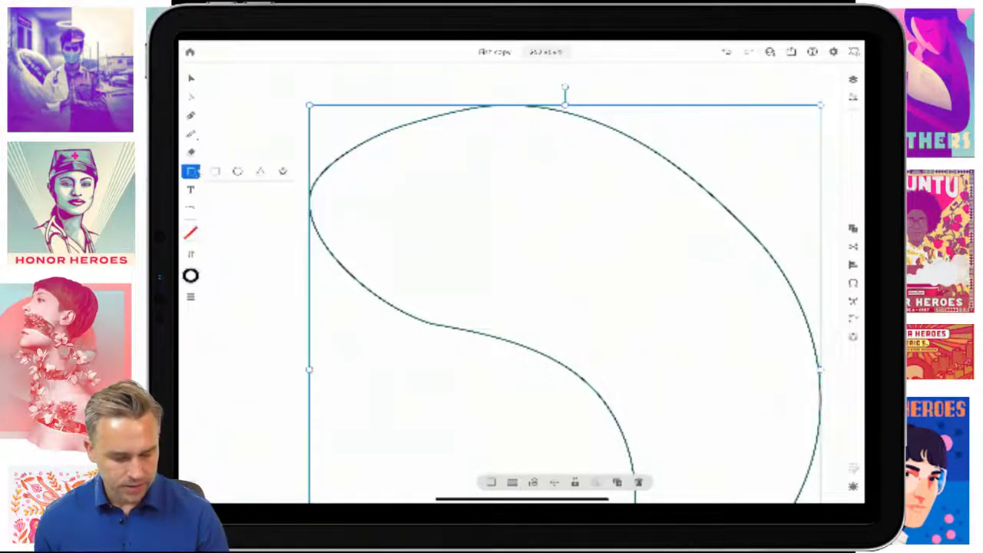
Step: Draw a small black-filled ellipse for the eye and nudge it into place
click(237, 171)
drag(512, 143, 546, 174)
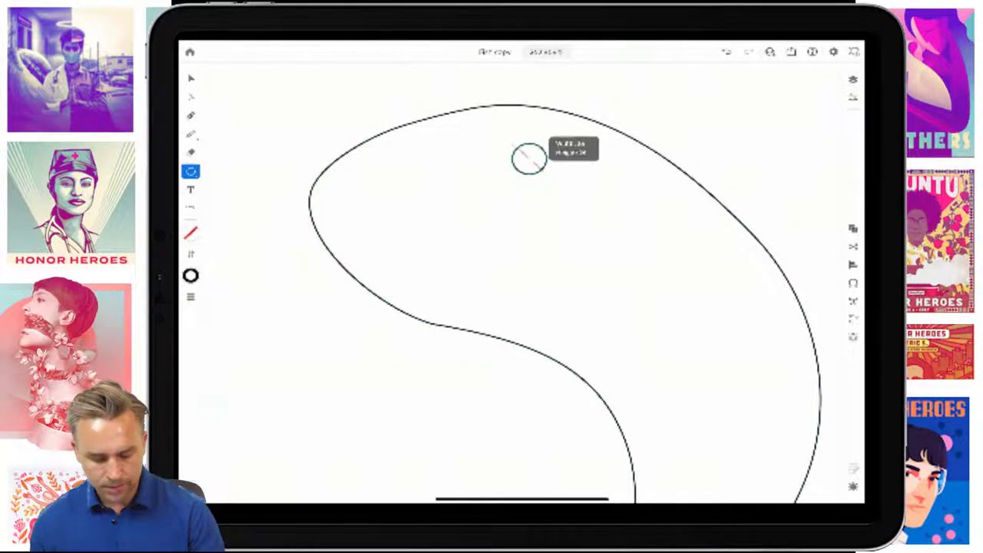
click(191, 233)
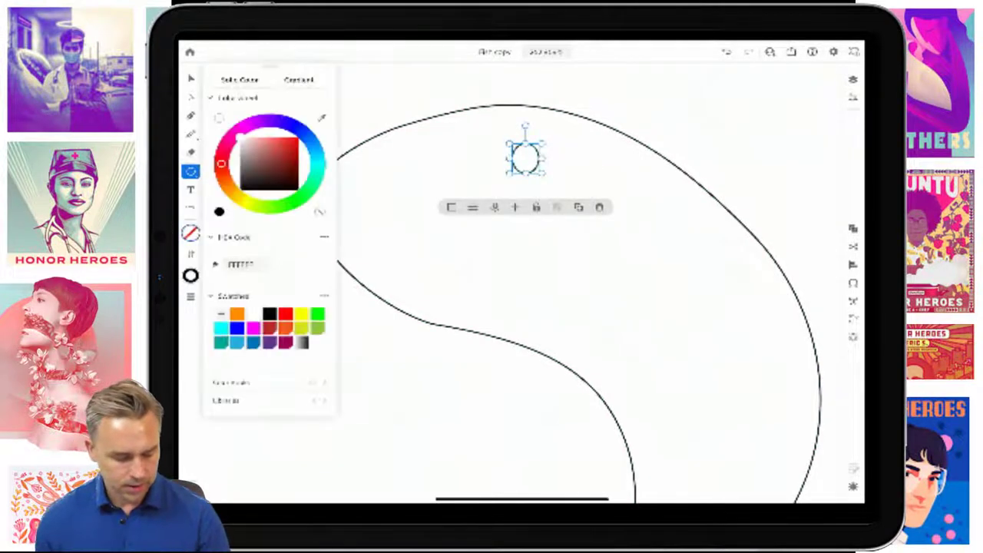
click(241, 189)
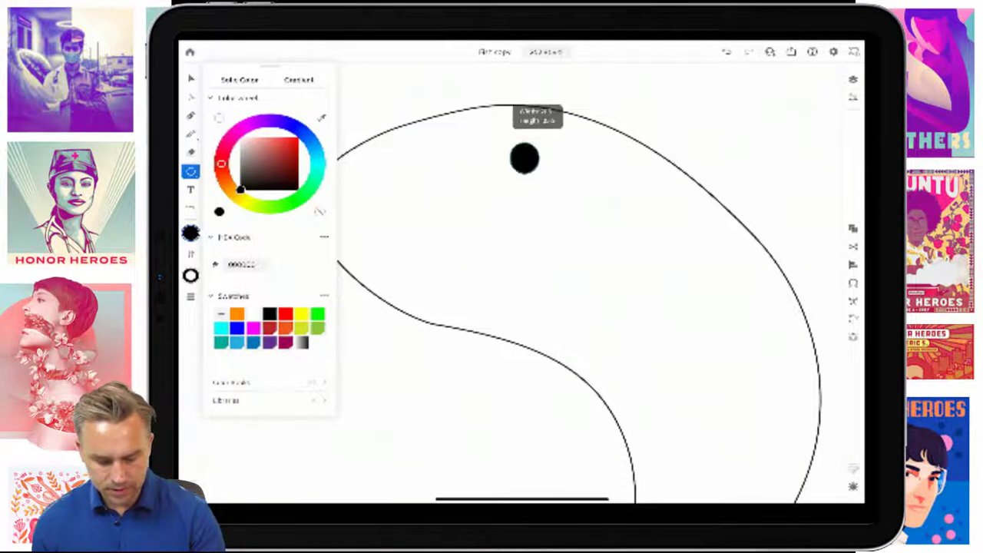
key(v)
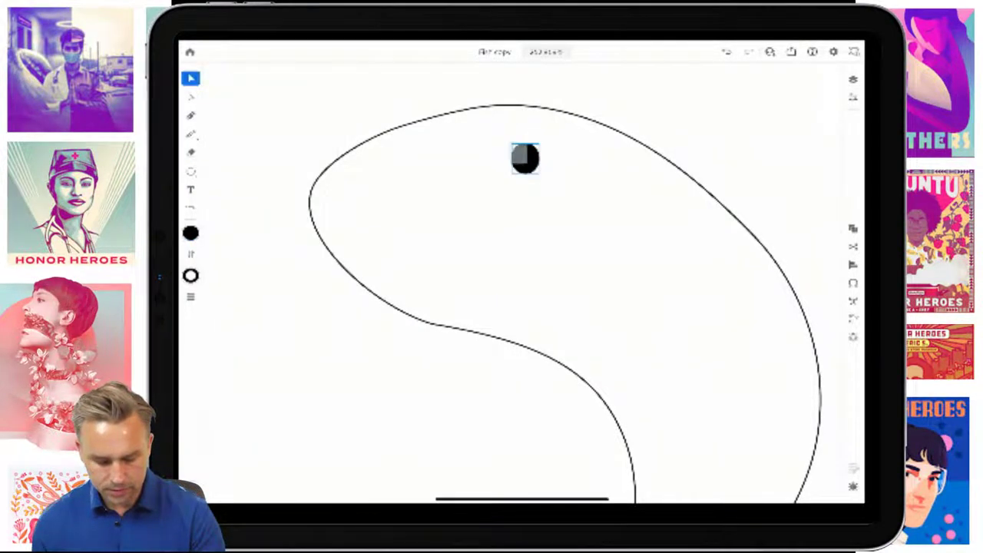
click(525, 158)
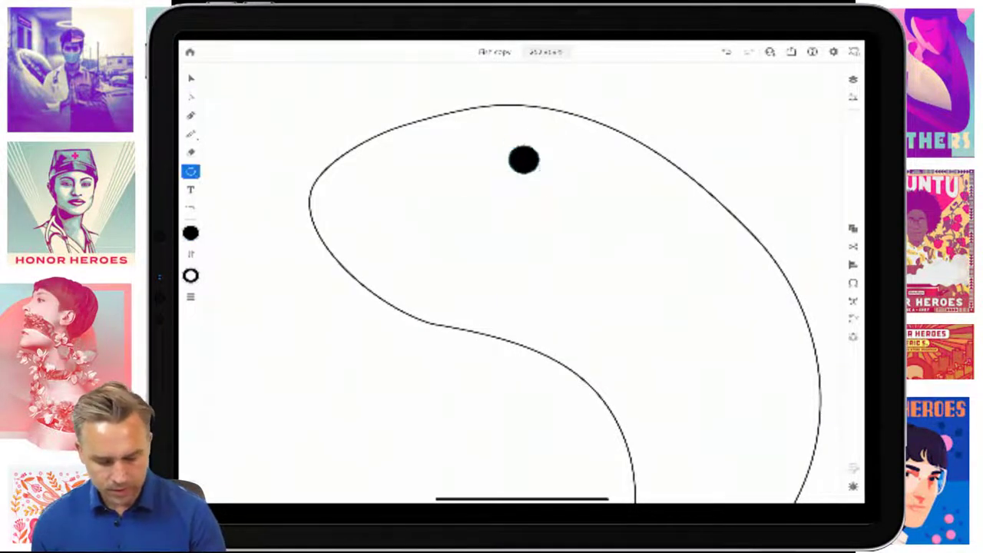
drag(525, 159, 521, 156)
click(453, 143)
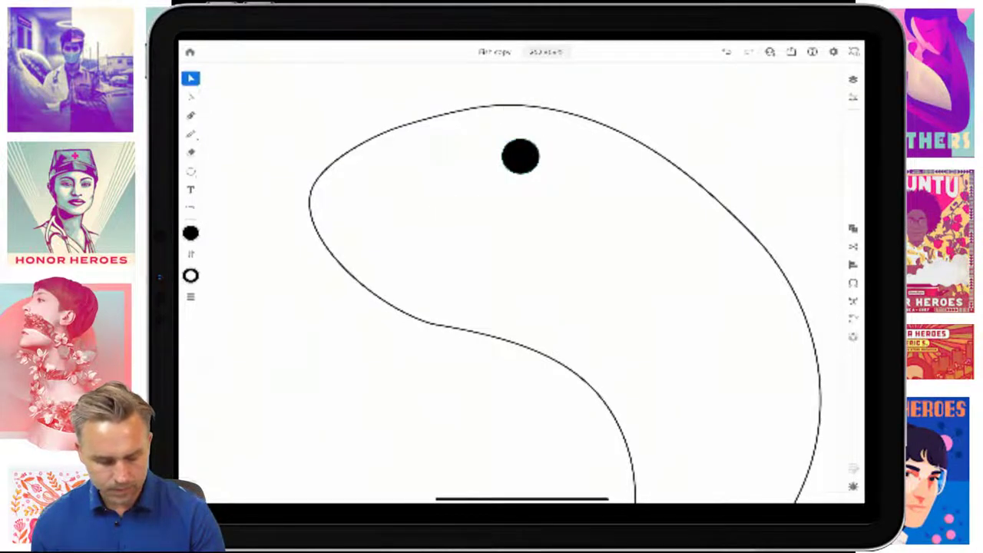
Step: Add a smaller white-filled circle as the eye highlight, moved onto the black eye
click(191, 171)
drag(464, 134, 482, 153)
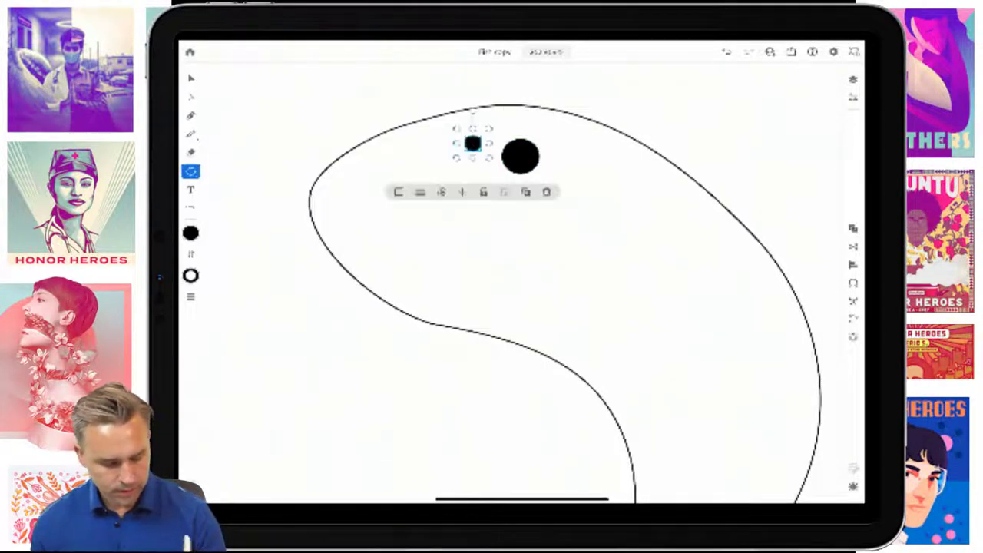
click(190, 233)
click(240, 136)
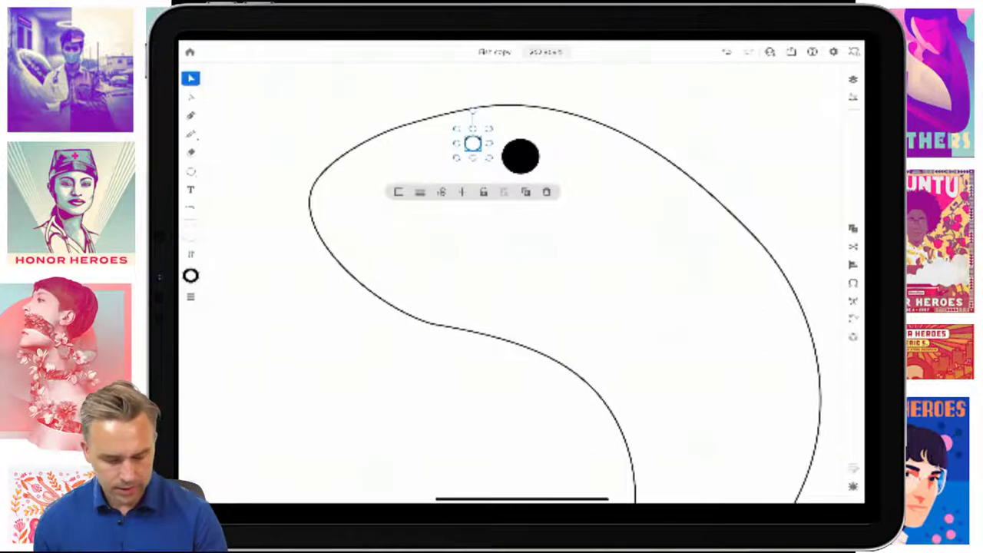
drag(472, 143, 518, 152)
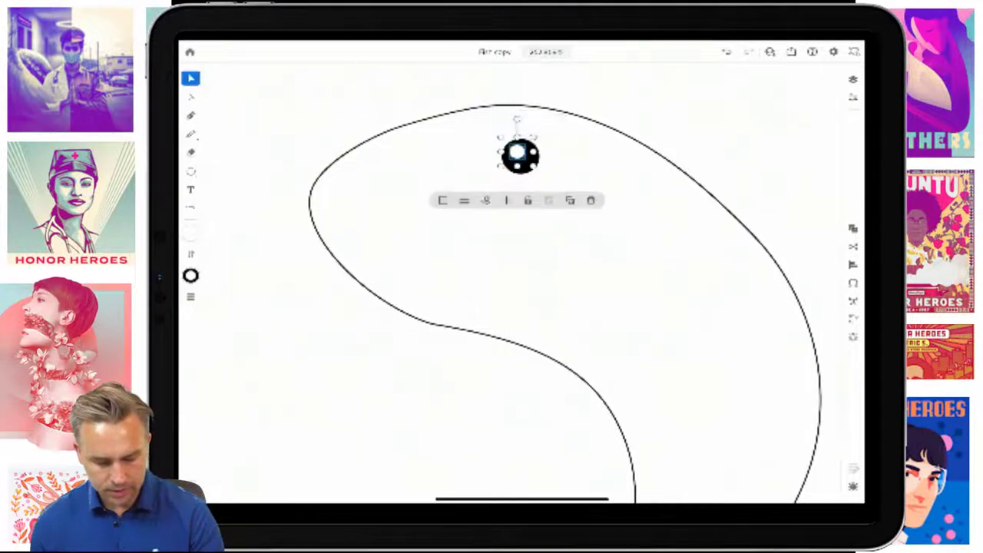
scroll(492, 277, down, 2)
scroll(492, 276, down, 3)
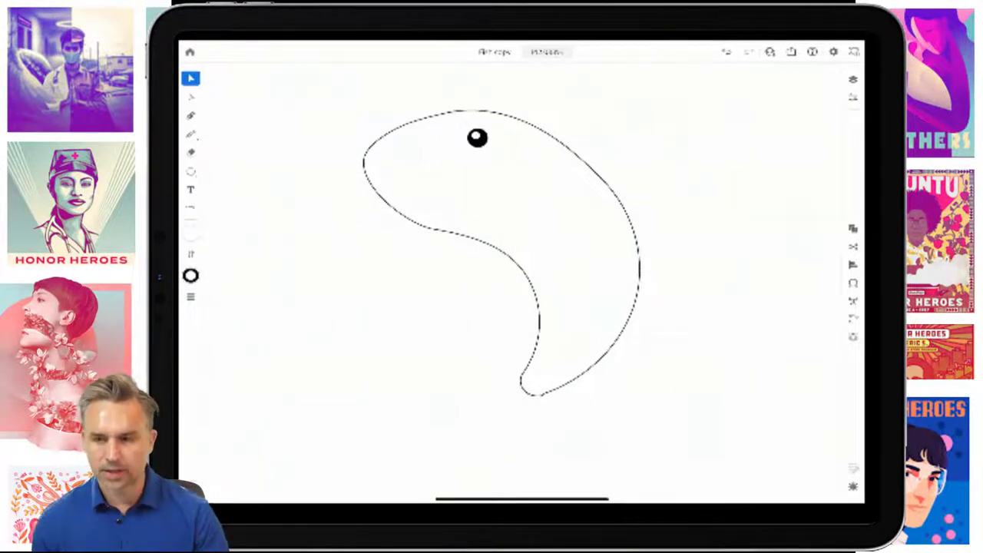
click(190, 134)
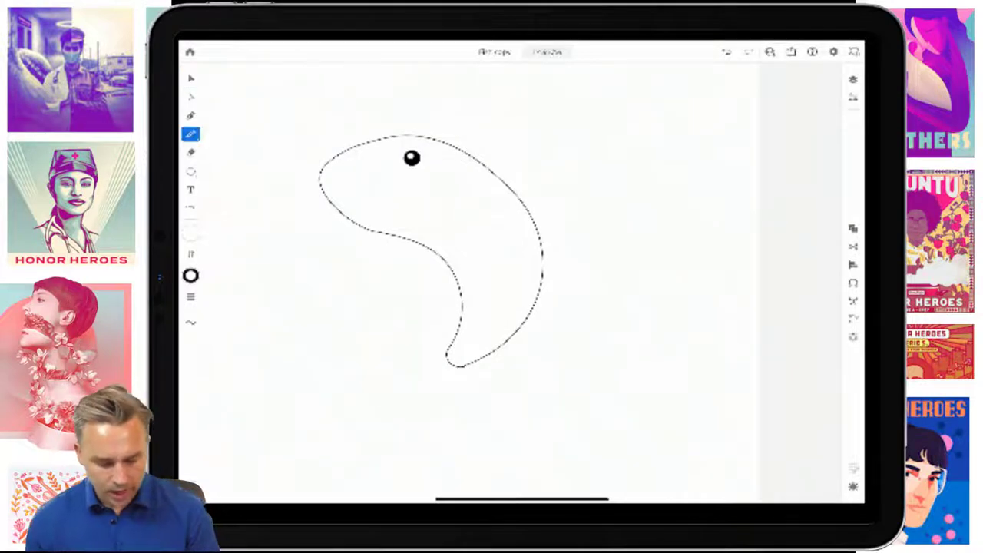
Step: Pencil the right fin and a down-left curving left fin with jagged tips
drag(472, 212, 606, 265)
key(ctrl+z)
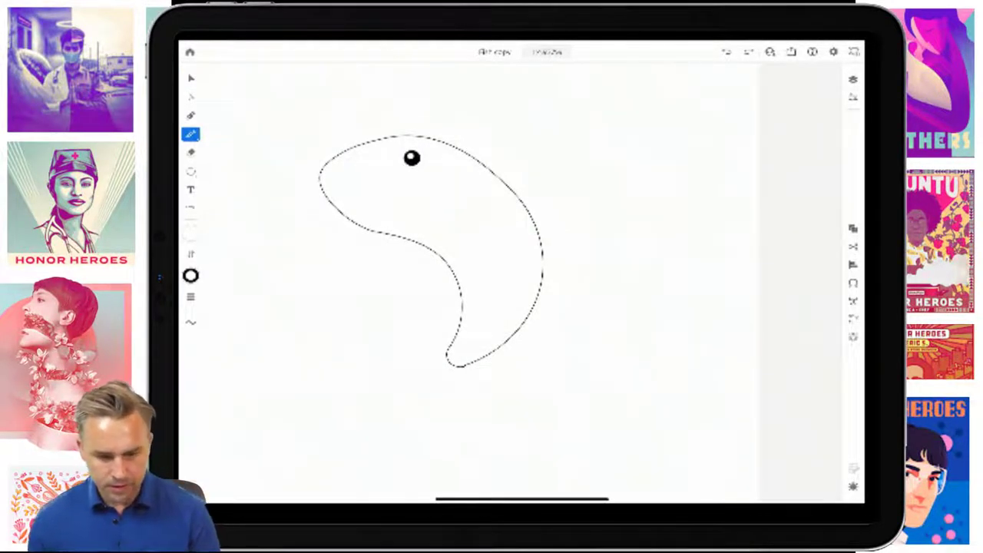
mouse_move(496, 213)
mouse_down()
mouse_move(622, 339)
mouse_move(612, 347)
mouse_move(538, 265)
mouse_move(488, 229)
mouse_up()
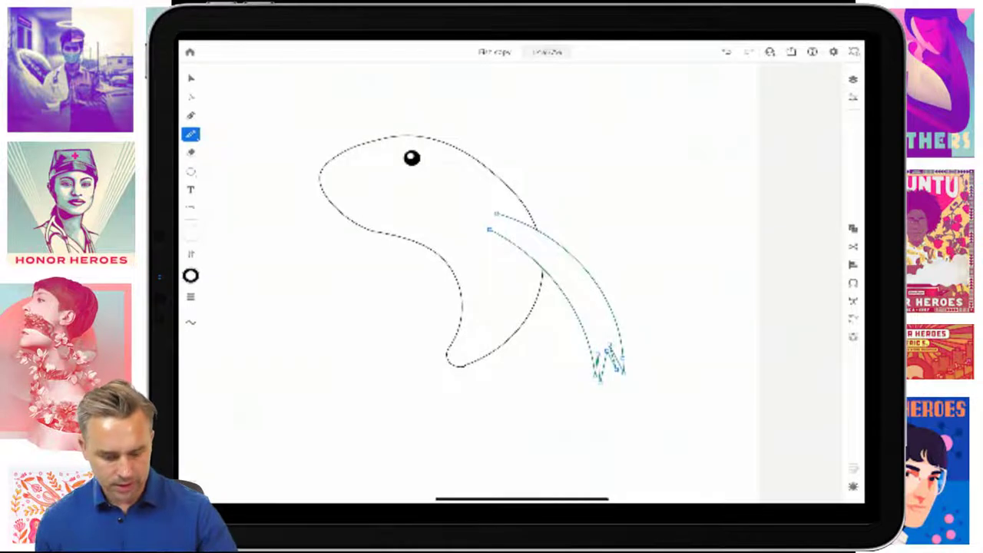
mouse_move(425, 247)
mouse_down()
mouse_move(263, 345)
mouse_move(321, 359)
mouse_move(404, 272)
mouse_move(440, 258)
mouse_up()
drag(313, 359, 330, 366)
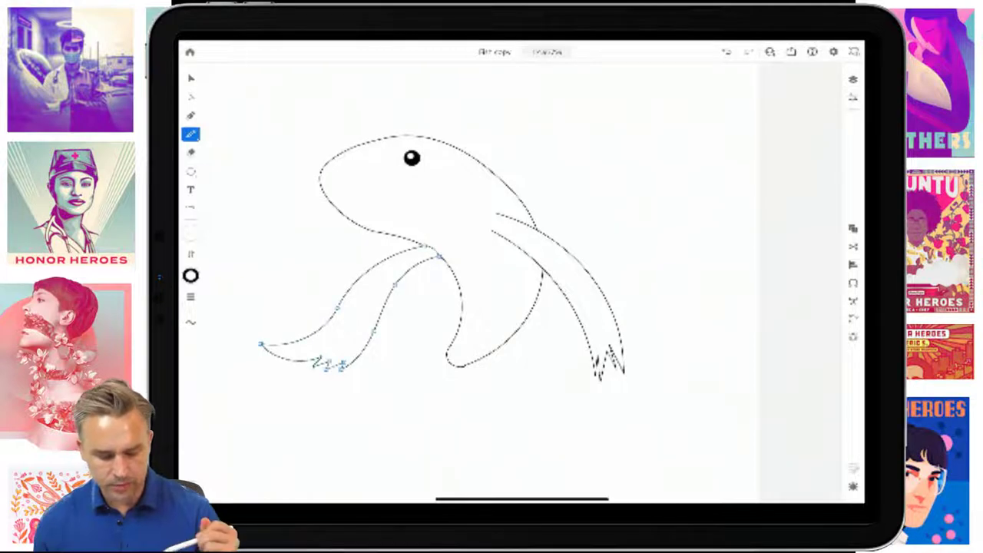
Step: Try a closing stroke on the right fin and a long lower line, undoing both
drag(497, 212, 492, 227)
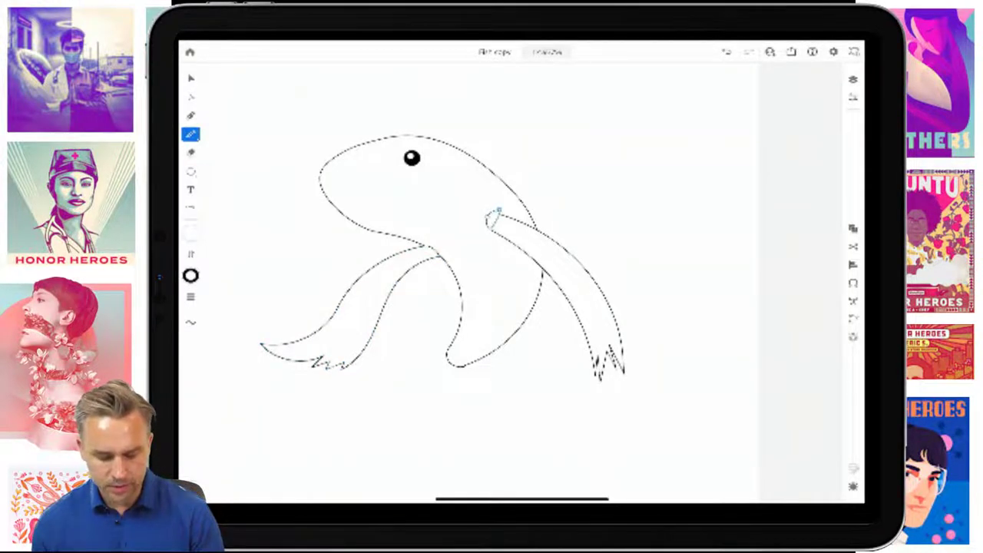
key(ctrl+z)
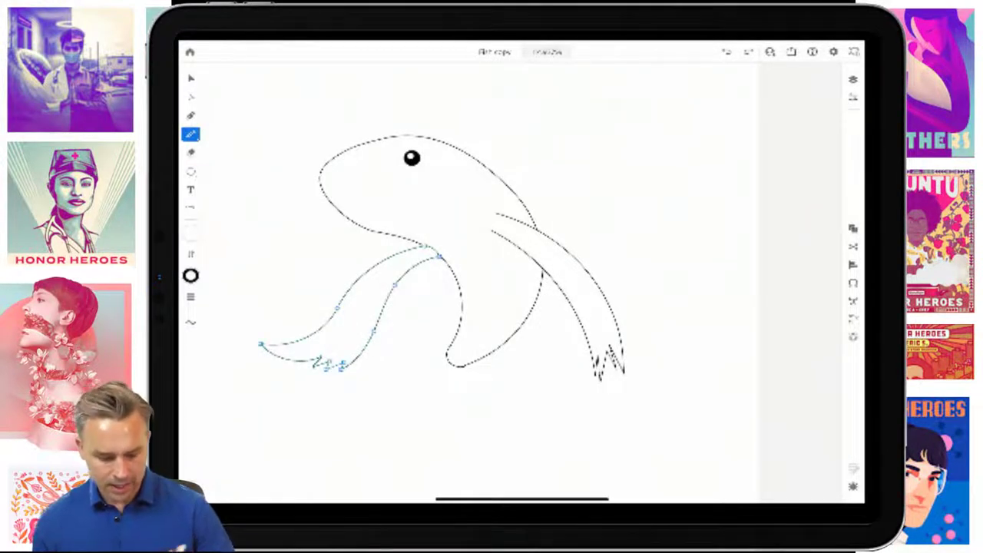
mouse_move(459, 304)
mouse_down()
mouse_move(492, 438)
mouse_move(551, 483)
mouse_up()
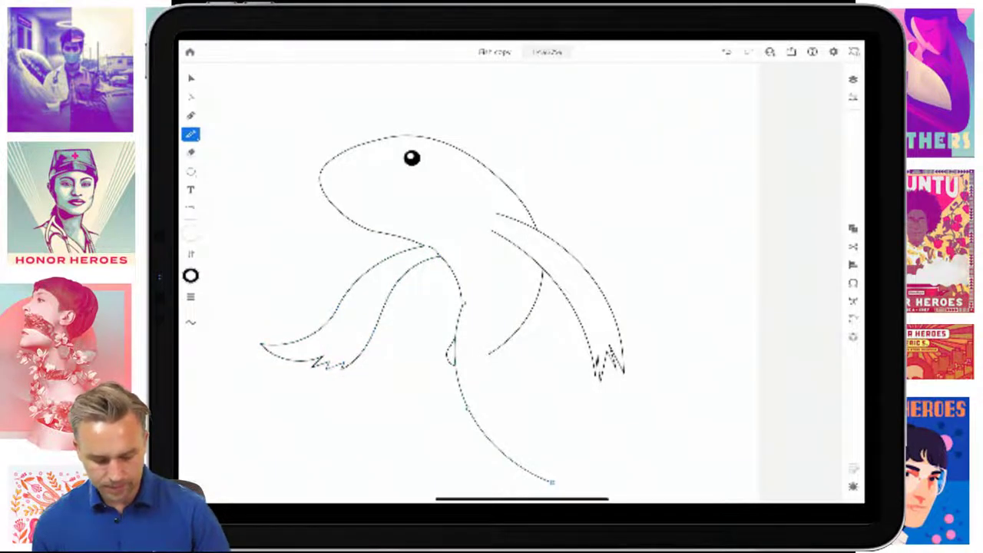
scroll(477, 284, down, 3)
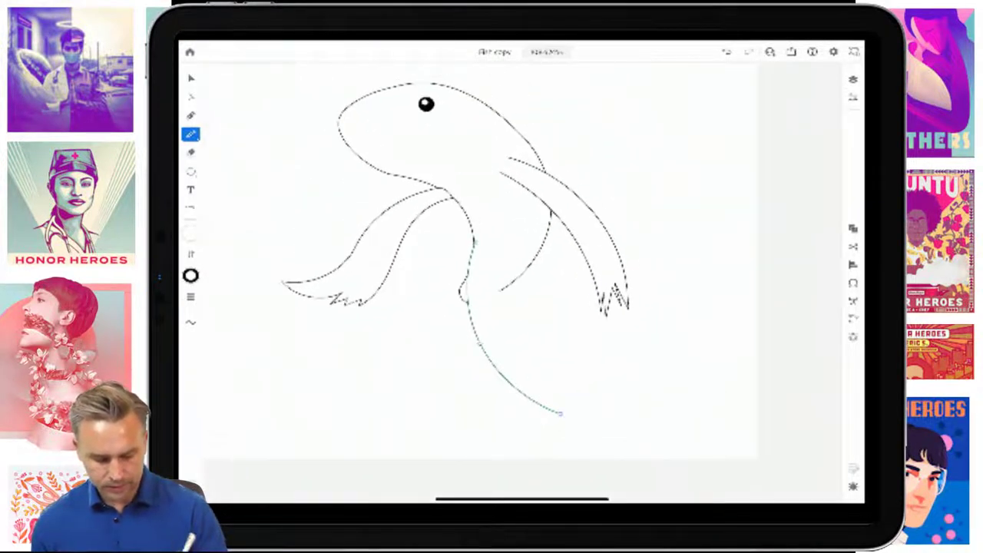
key(ctrl+z)
scroll(476, 284, up, 2)
Step: Pencil two short curved mouth lines on the snout below the eye, then deselect
scroll(476, 284, up, 3)
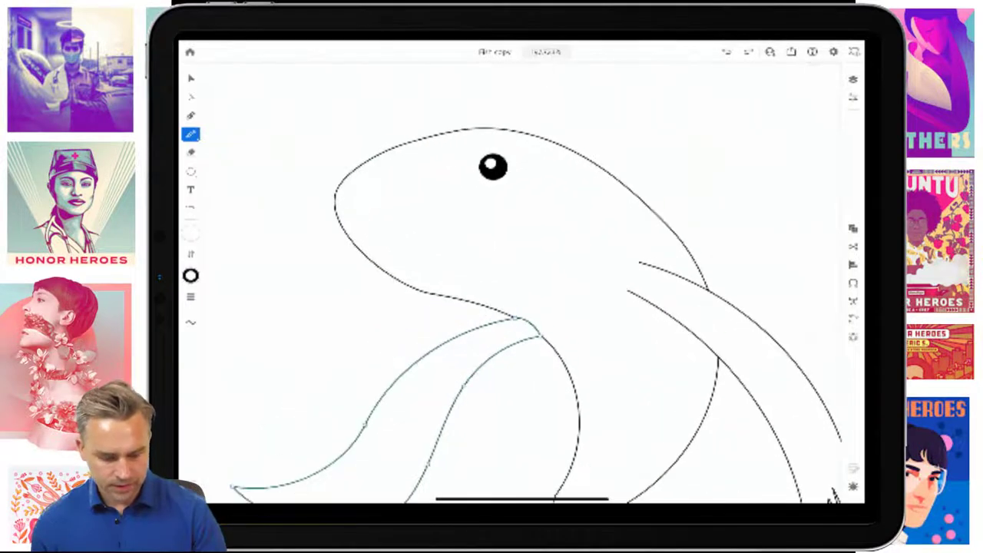
drag(337, 209, 410, 215)
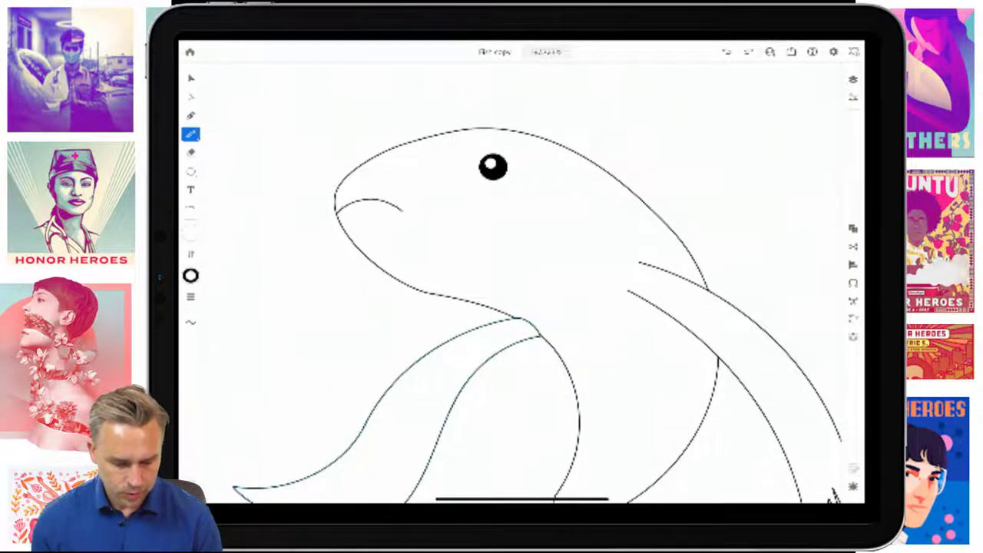
drag(338, 189, 416, 205)
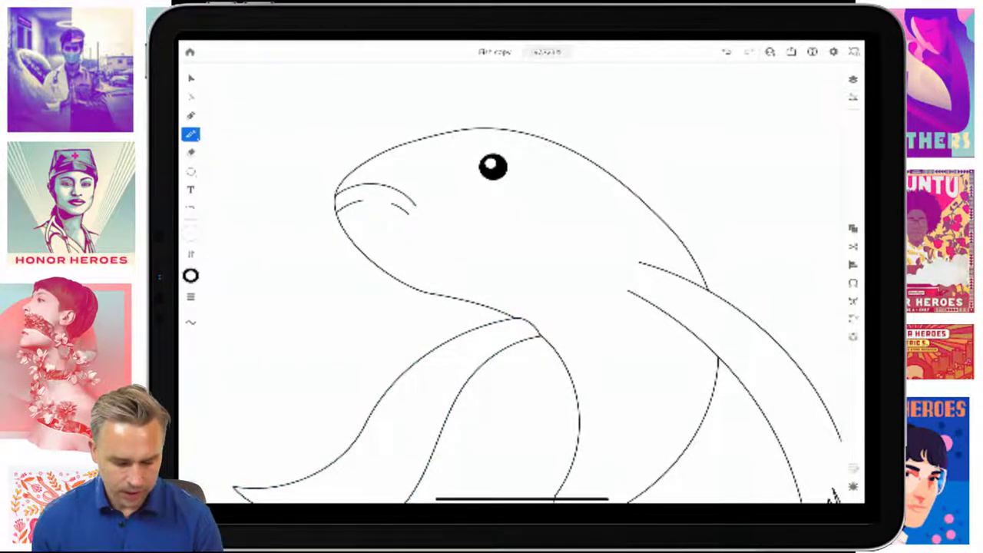
click(191, 275)
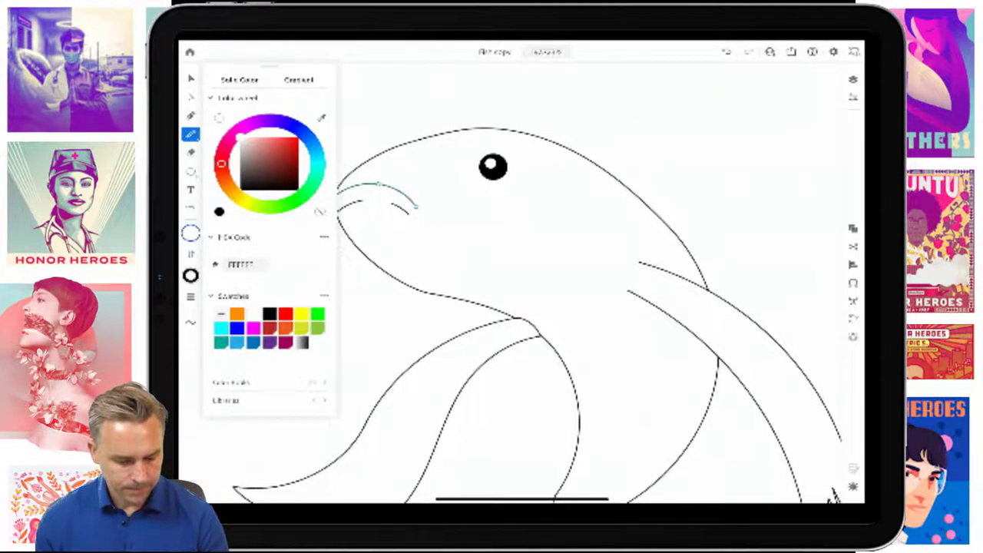
click(190, 78)
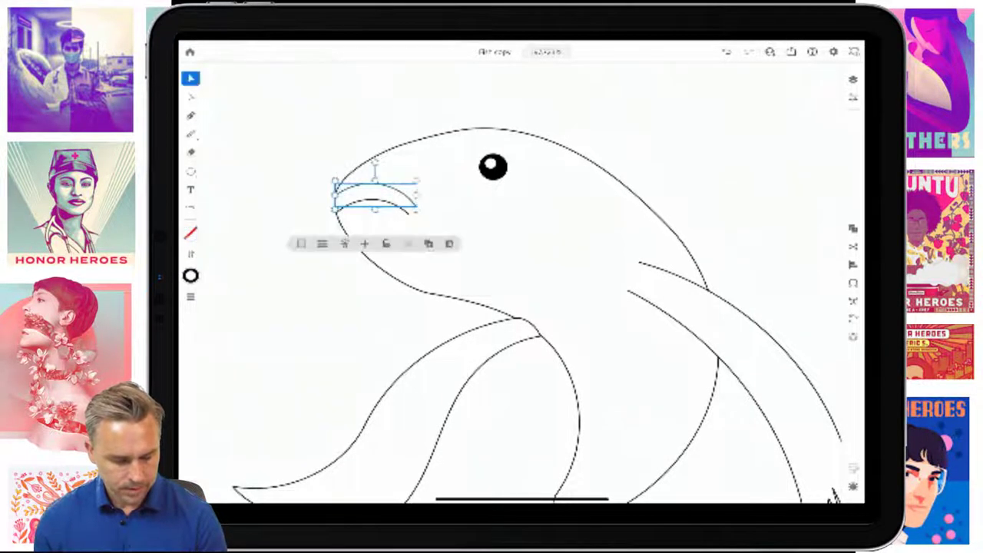
click(583, 108)
scroll(522, 292, down, 2)
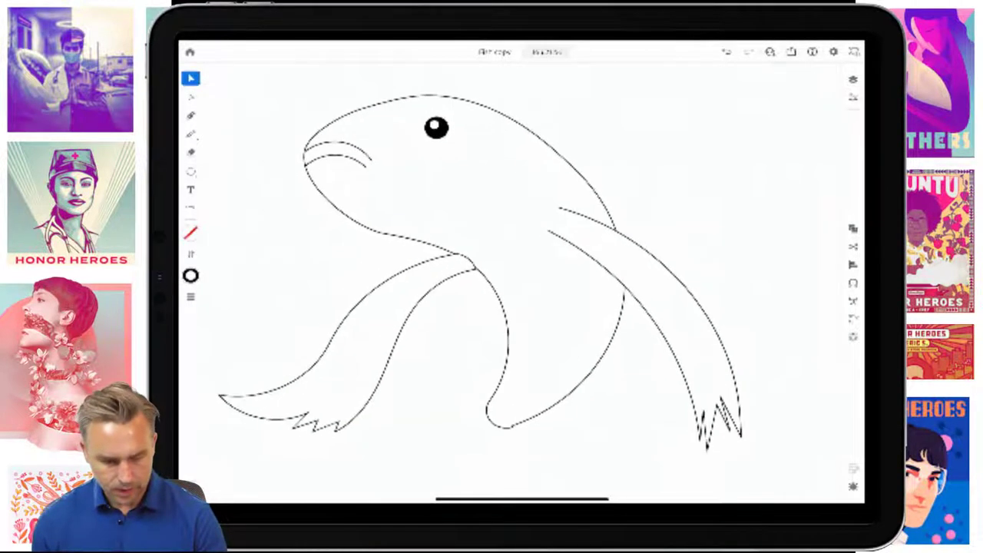
Step: Pencil a body curve below the centre fin, redrawing it once, plus jagged tail-fin strokes
scroll(476, 261, down, 3)
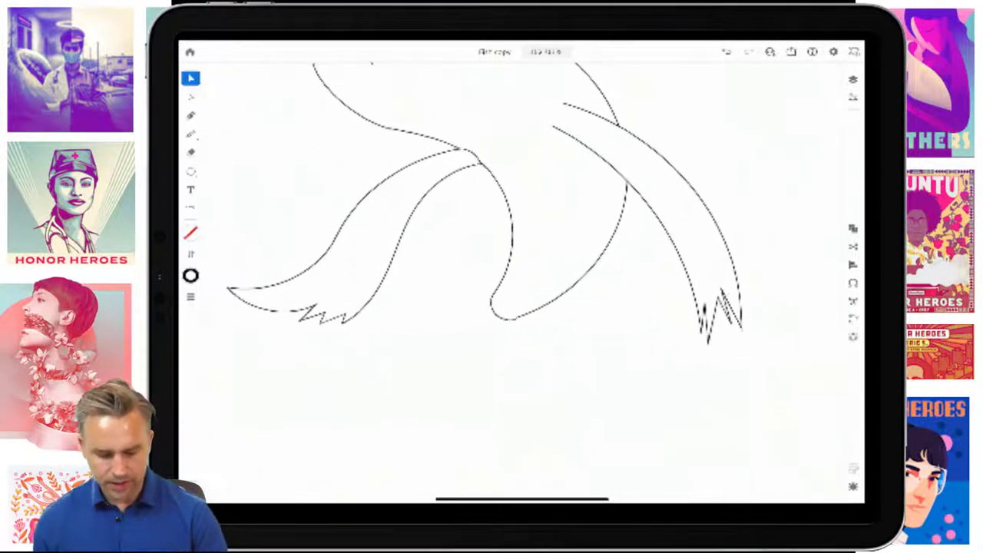
click(190, 134)
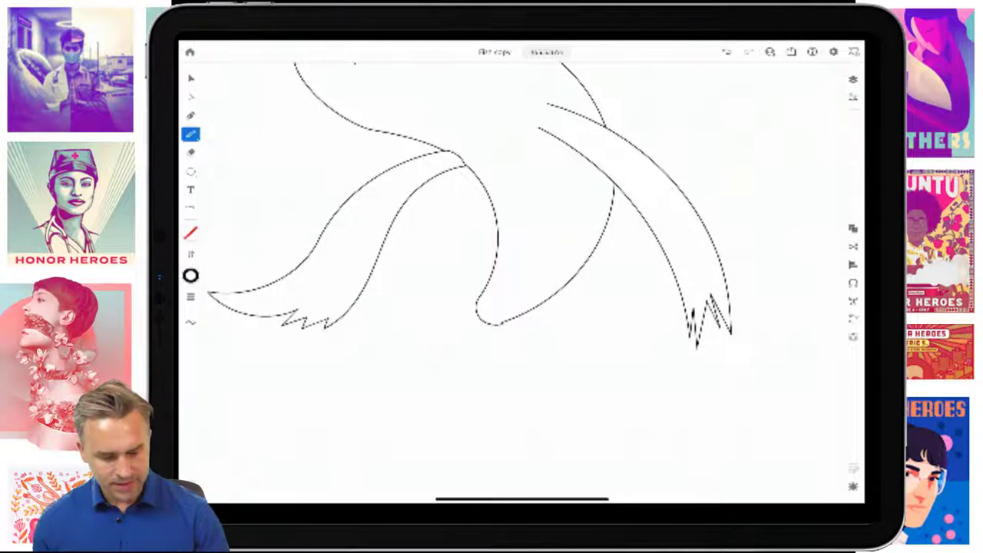
mouse_move(504, 257)
mouse_down()
mouse_move(438, 428)
mouse_move(478, 475)
mouse_move(492, 403)
mouse_up()
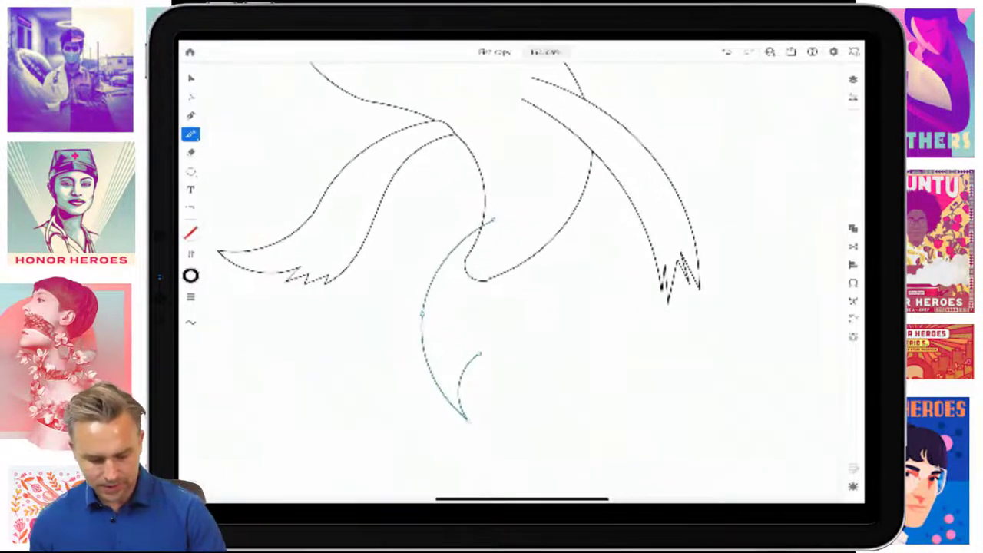
key(ctrl+z)
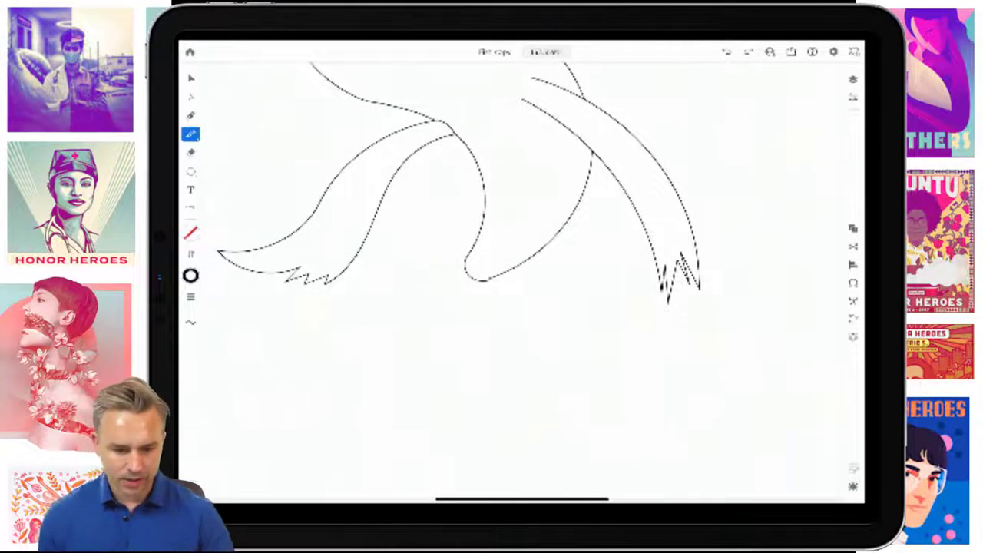
mouse_move(486, 318)
mouse_down()
mouse_move(527, 418)
mouse_move(509, 457)
mouse_up()
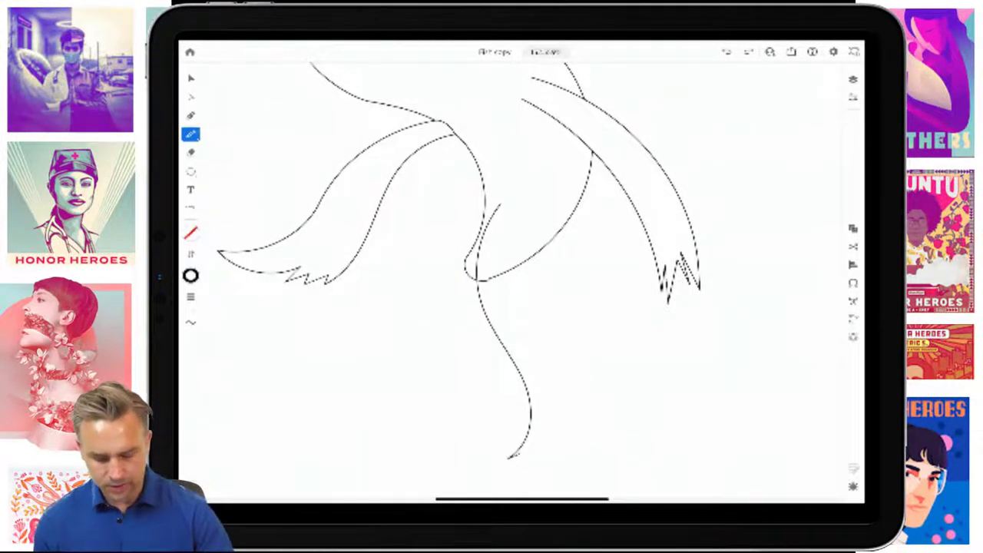
mouse_move(570, 418)
mouse_down()
mouse_move(569, 338)
mouse_move(554, 307)
mouse_move(601, 404)
mouse_move(510, 262)
mouse_move(513, 212)
mouse_move(501, 204)
mouse_up()
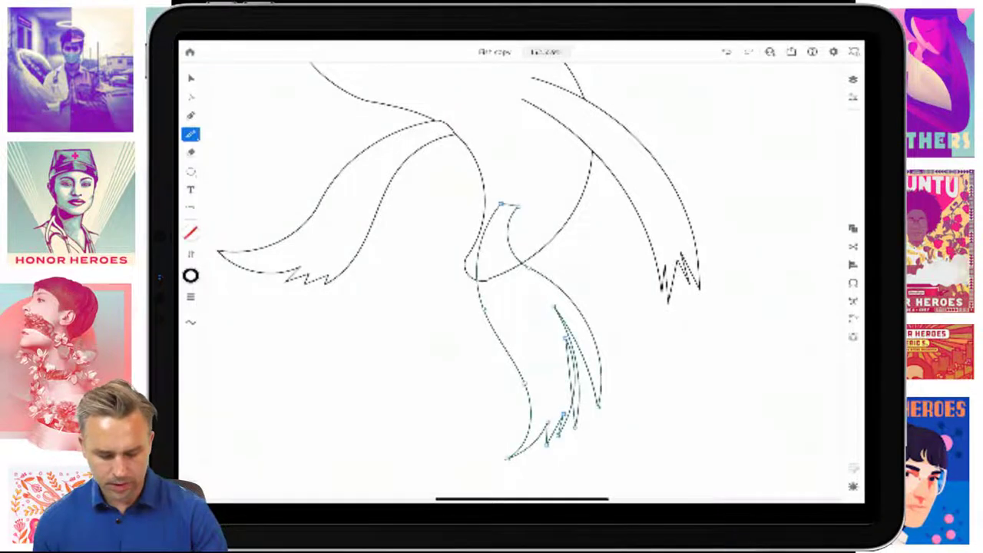
scroll(522, 308, up, 3)
Step: Drag the tail-fin strokes' top points lower with the Direct Selection tool
scroll(522, 307, up, 3)
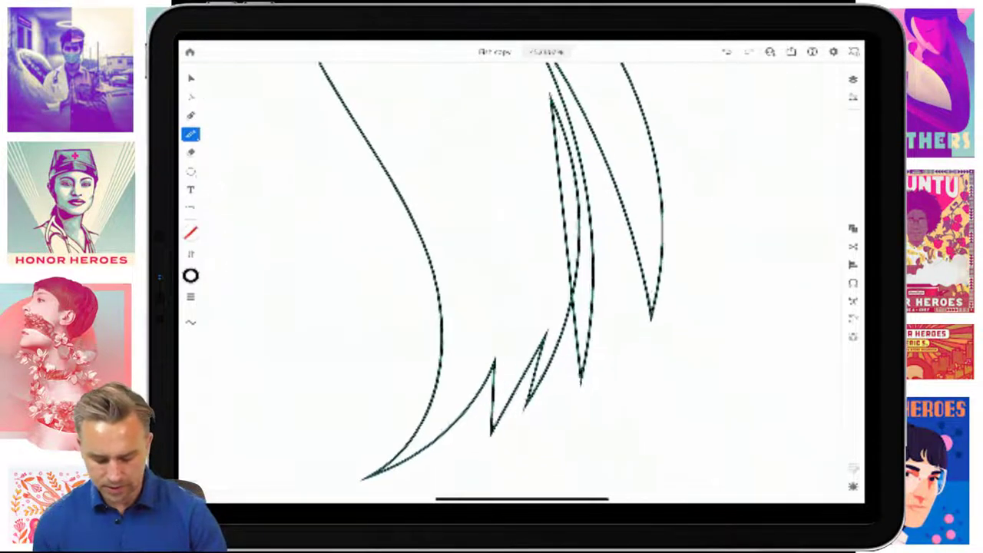
key(a)
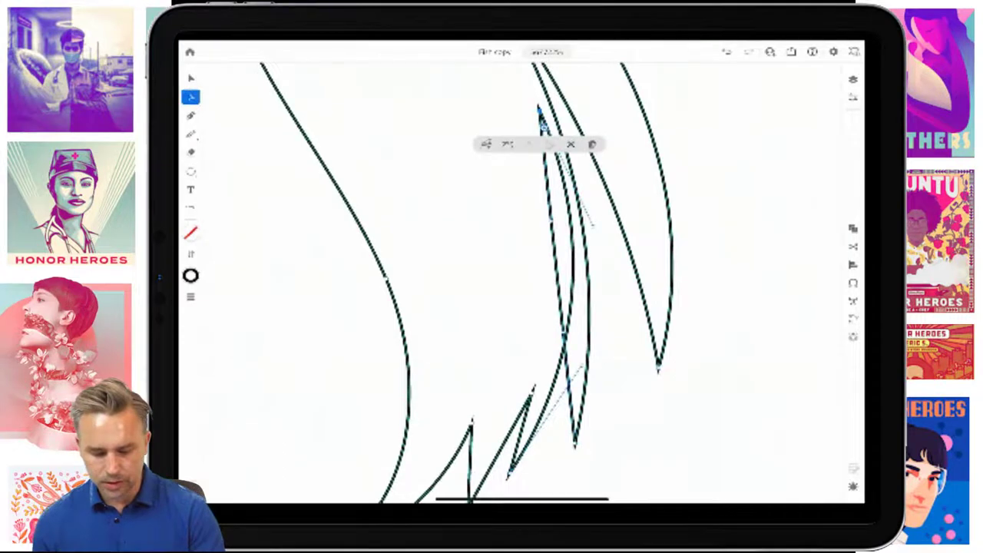
drag(542, 111, 559, 202)
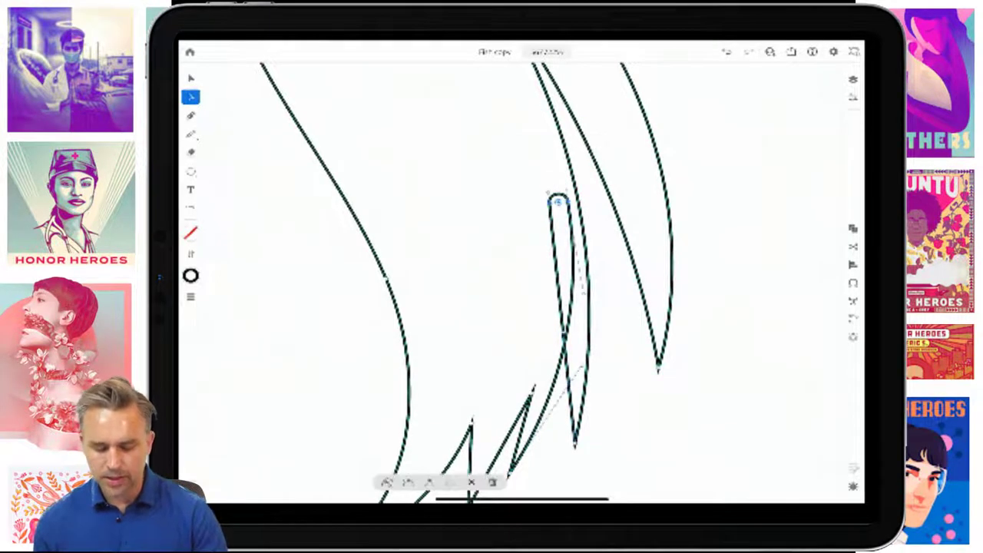
scroll(558, 202, up, 3)
scroll(565, 211, up, 3)
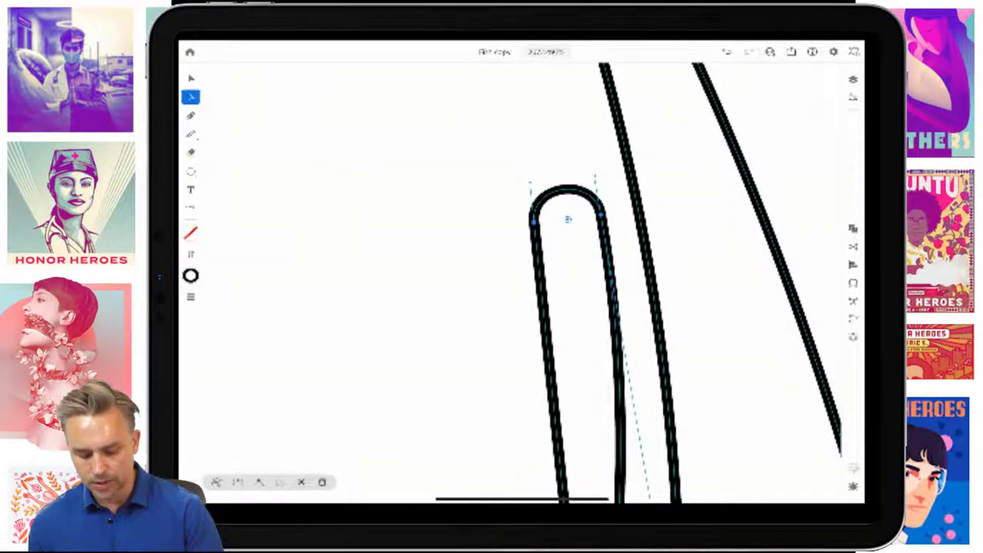
scroll(565, 231, up, 2)
scroll(565, 230, down, 5)
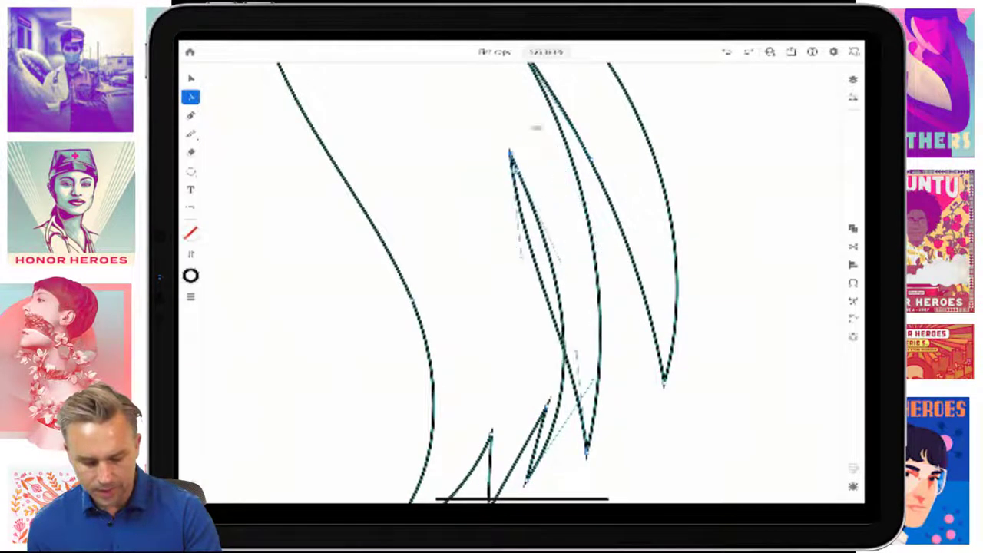
drag(553, 145, 550, 243)
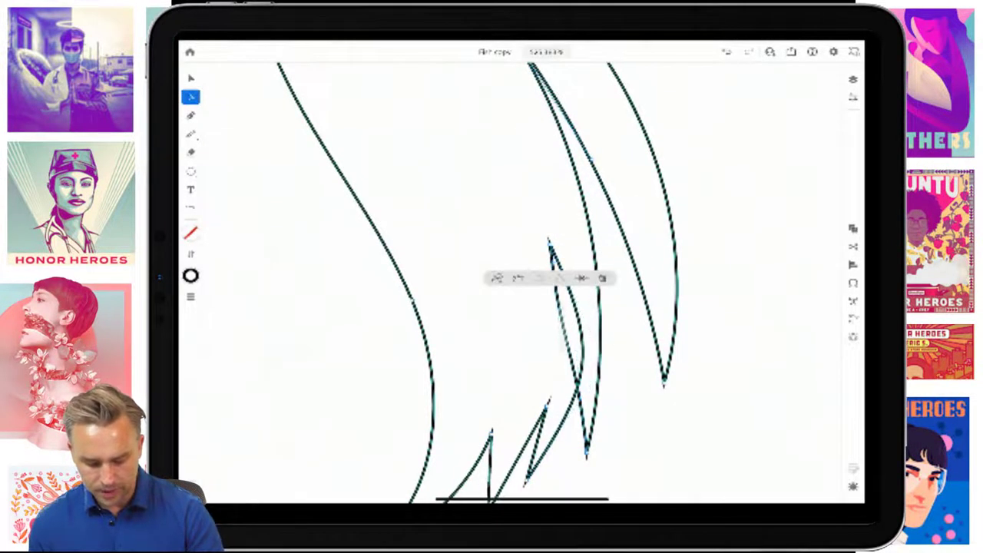
Step: Smooth the inner tail-fin curves by dragging their direction handles
key(Escape)
click(550, 246)
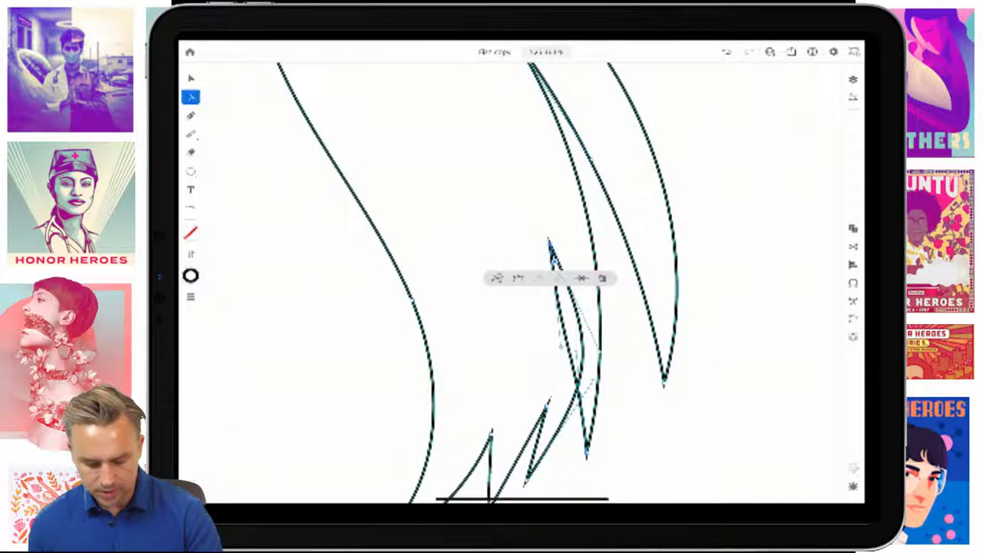
mouse_move(580, 286)
mouse_down()
mouse_move(618, 393)
mouse_move(595, 323)
mouse_up()
drag(618, 391, 620, 311)
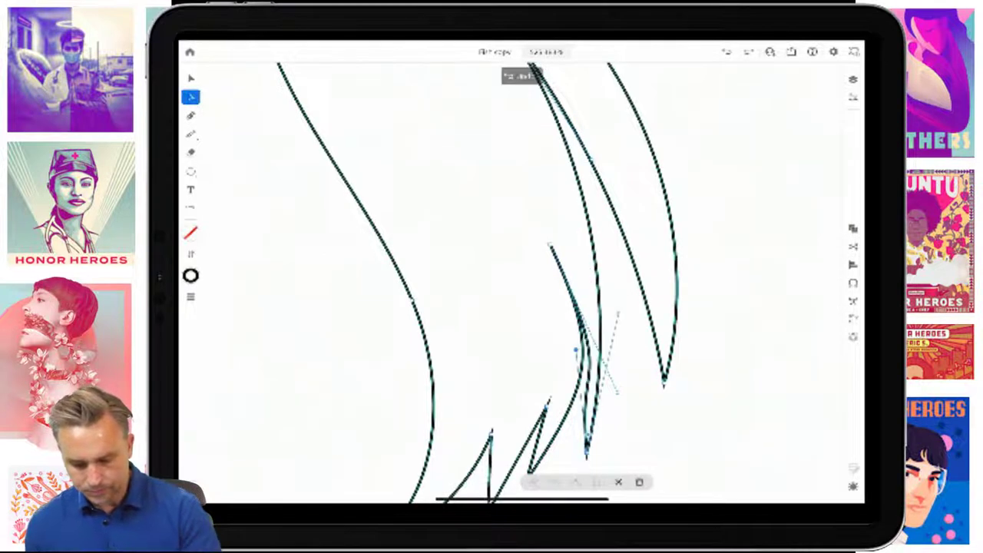
Step: Check the stroke colour options and select the left fin path
scroll(523, 277, down, 3)
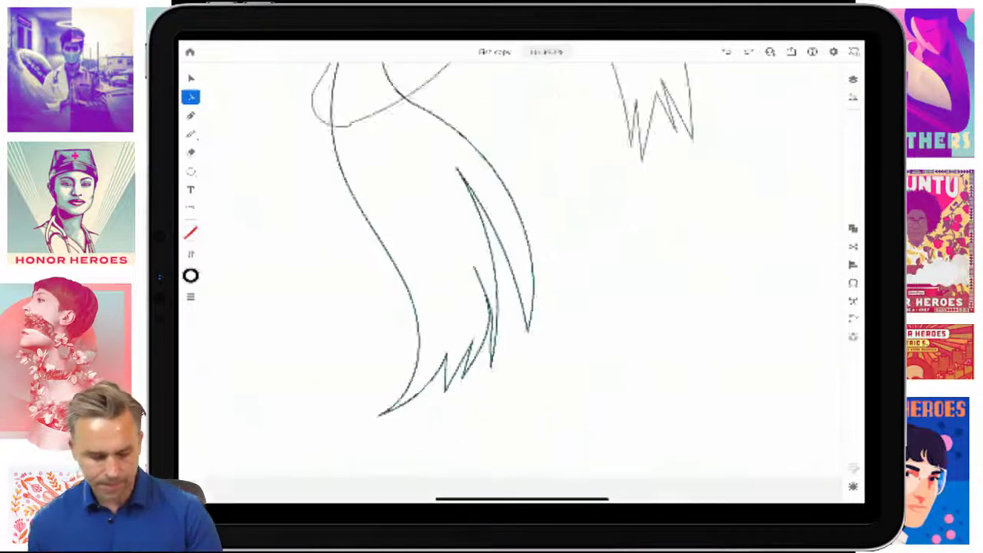
scroll(522, 276, down, 3)
scroll(522, 277, down, 2)
click(191, 233)
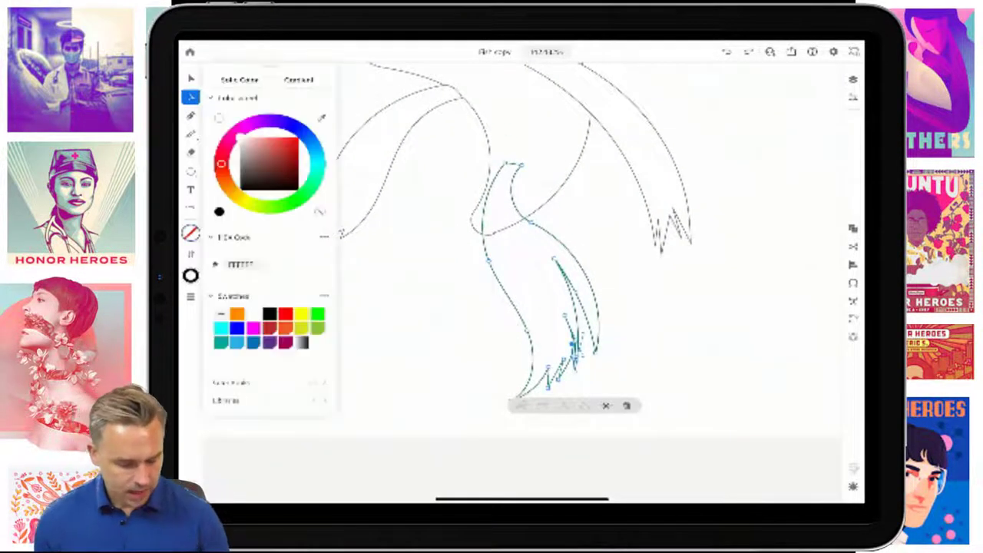
click(191, 77)
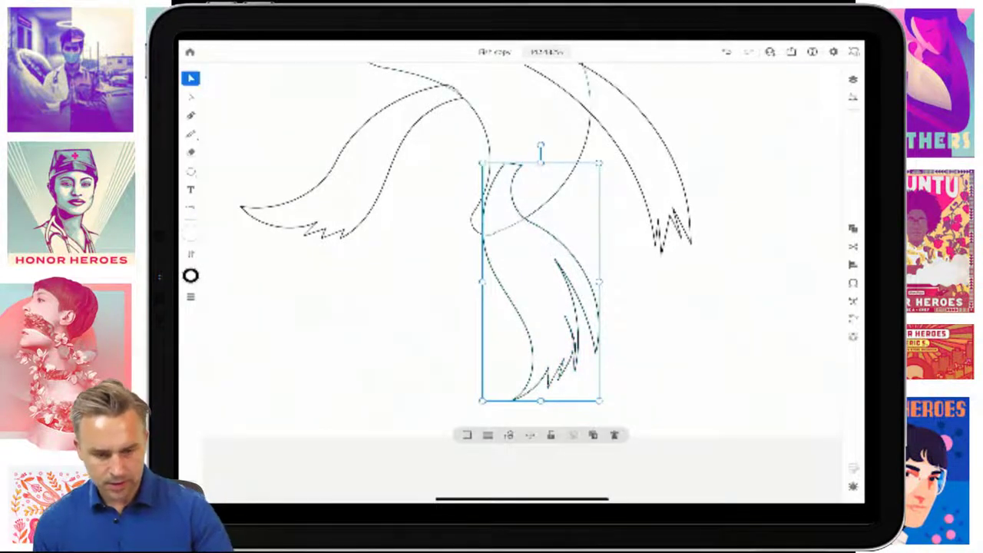
click(338, 165)
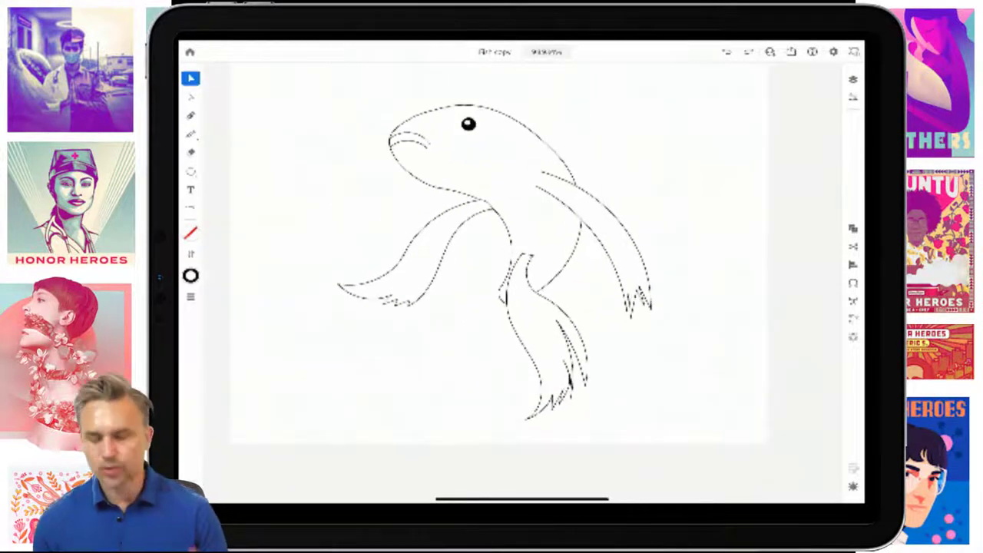
Step: Add a new layer moved one position down and pencil a feathered fin below the left fin
scroll(429, 308, up, 3)
scroll(535, 261, down, 1)
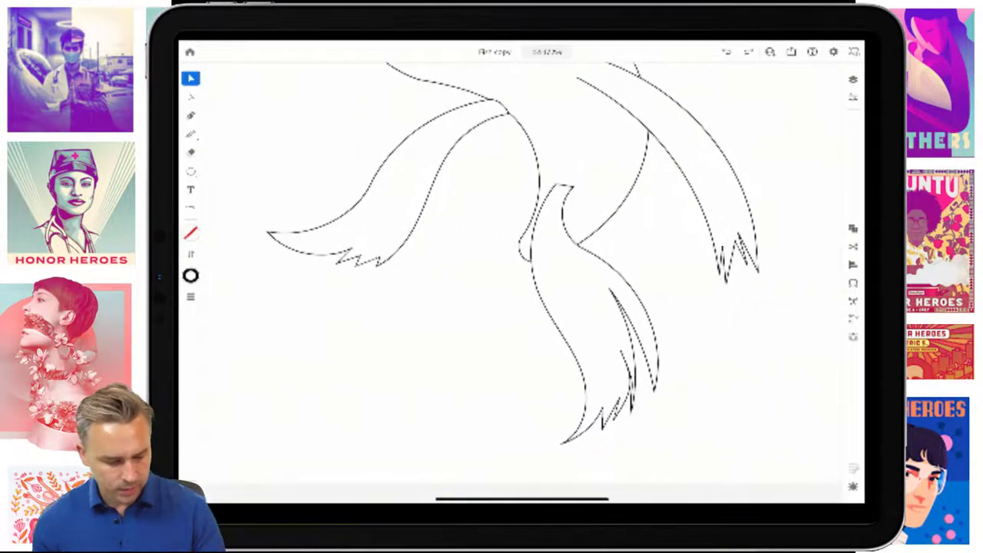
key(n)
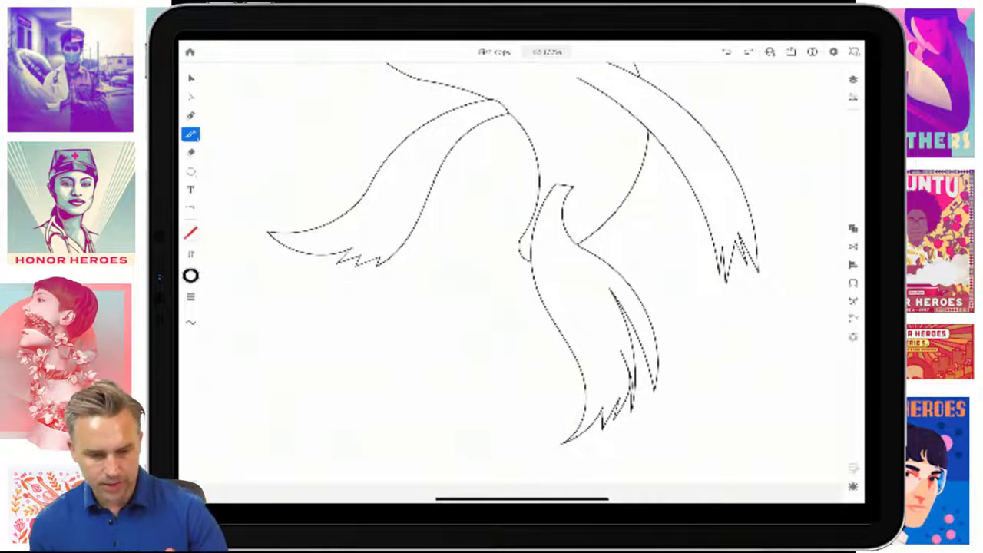
click(853, 79)
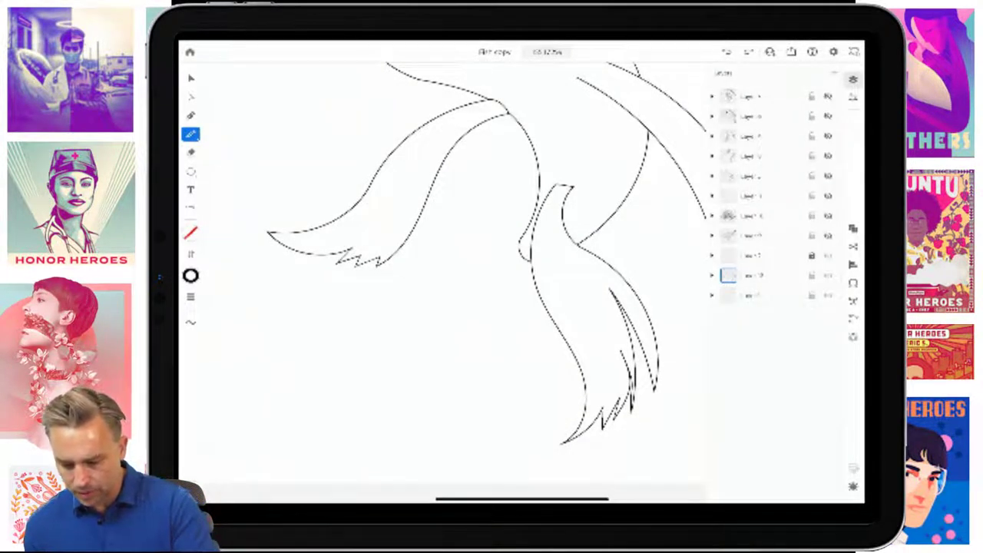
key(ctrl+l)
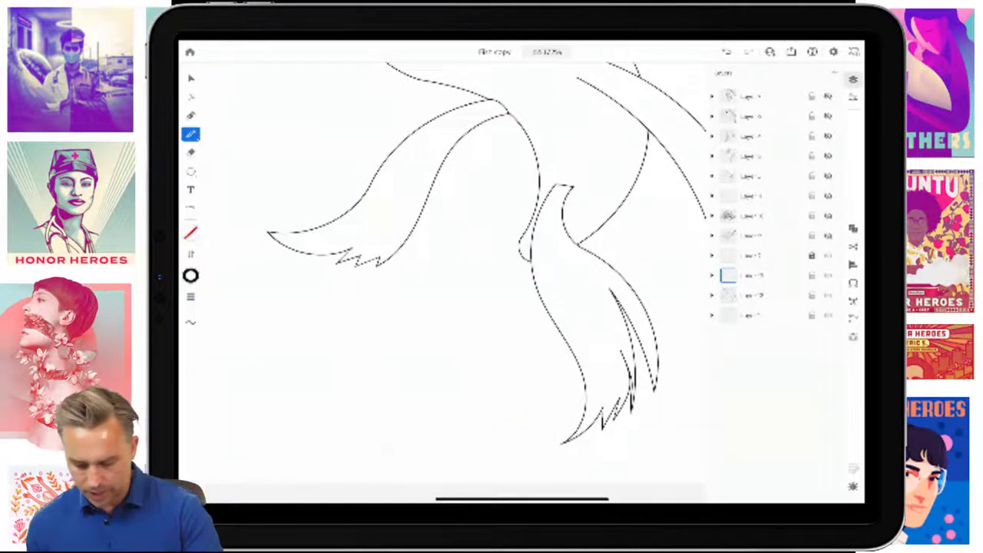
key(ctrl+[)
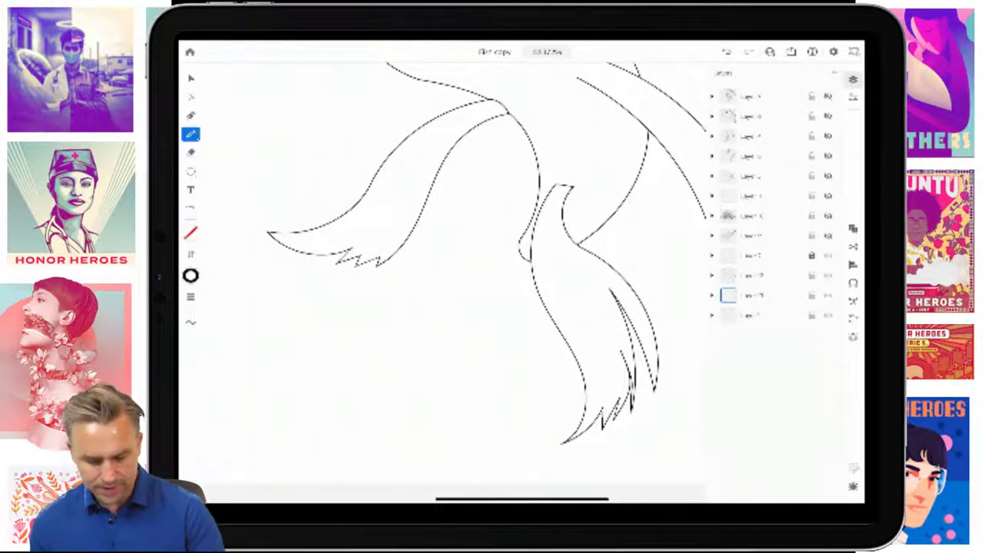
click(853, 79)
mouse_move(549, 176)
mouse_down()
mouse_move(451, 270)
mouse_move(330, 289)
mouse_move(305, 279)
mouse_move(354, 298)
mouse_up()
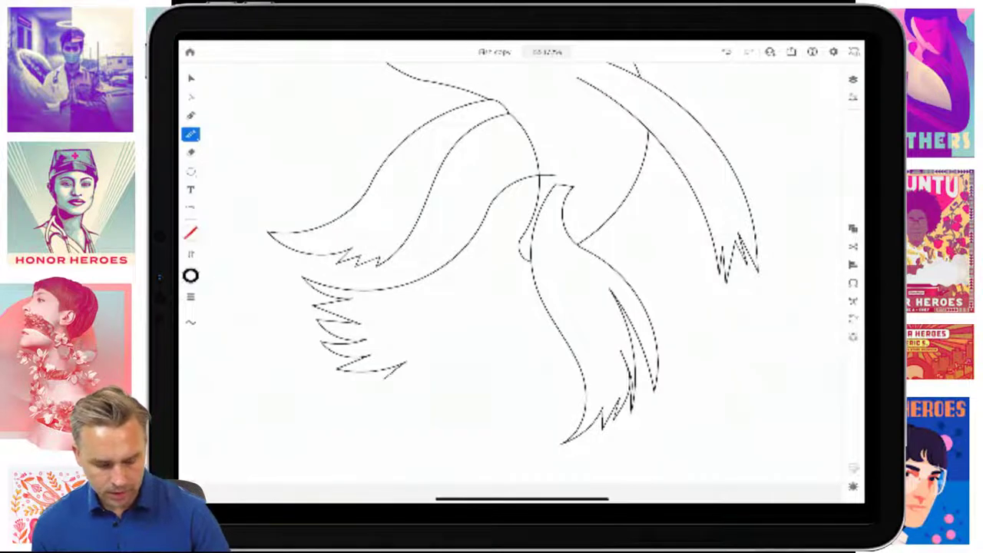
mouse_move(382, 407)
mouse_down()
mouse_move(495, 277)
mouse_move(537, 179)
mouse_up()
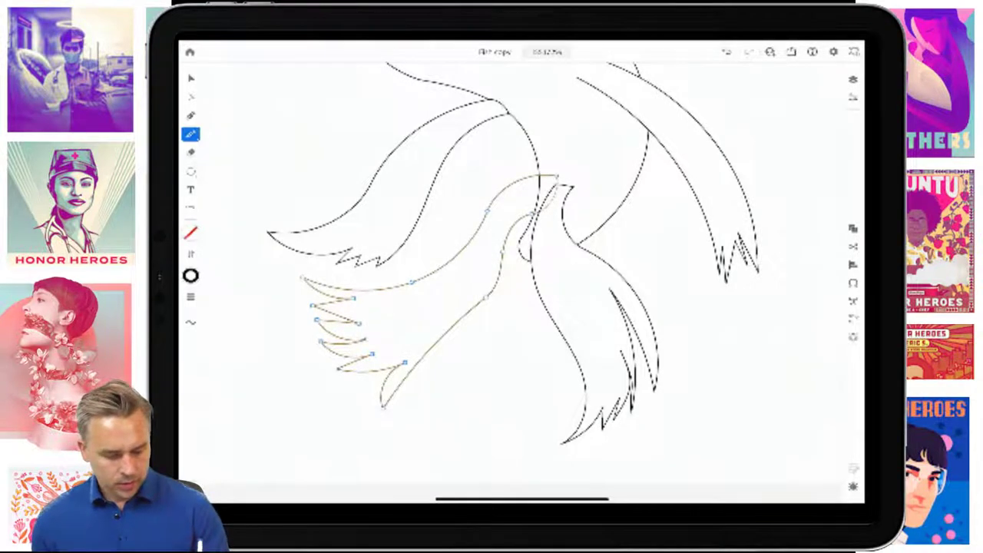
Step: Select a curve of the new feathered fin and add a short pencil stroke at its tip
scroll(399, 308, up, 5)
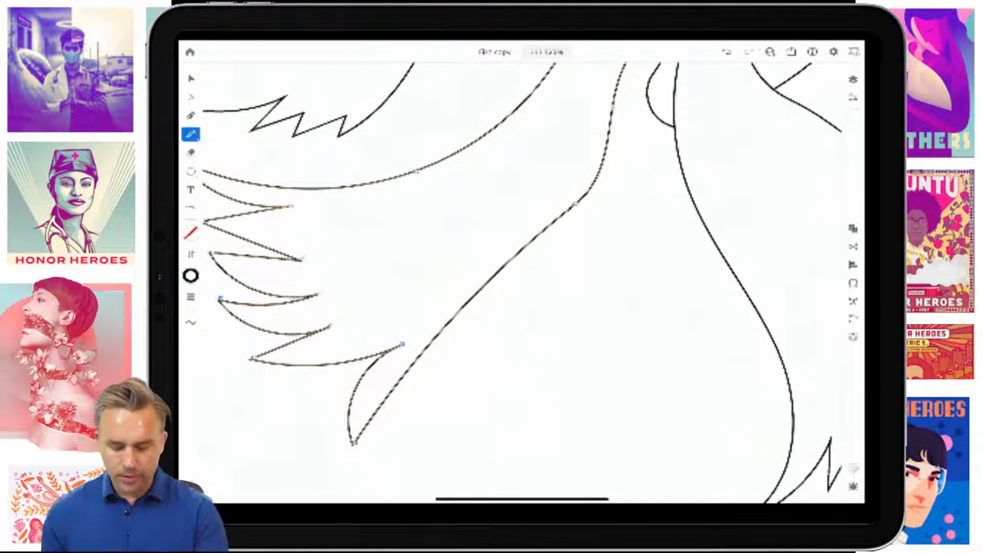
scroll(523, 284, down, 5)
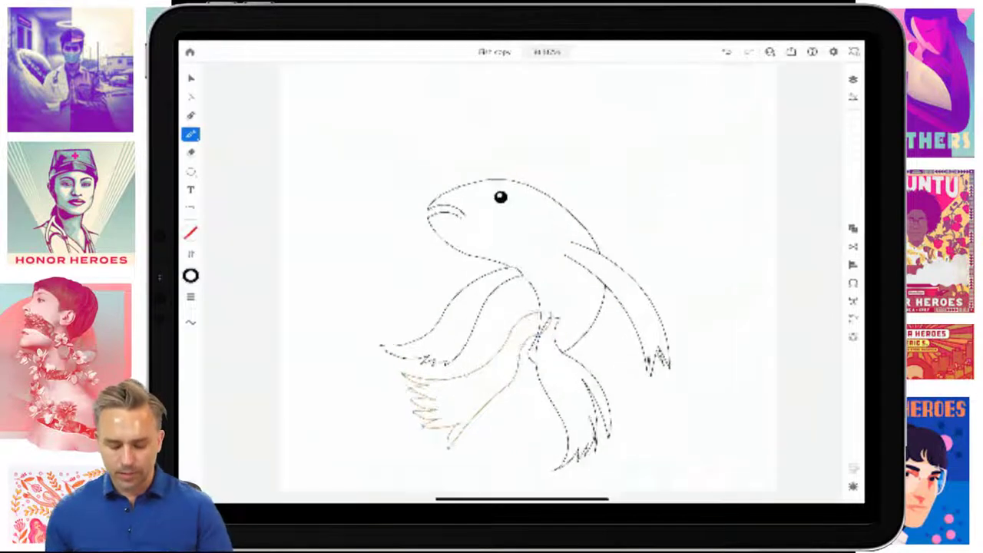
scroll(523, 323, up, 3)
scroll(522, 323, up, 3)
scroll(522, 322, up, 2)
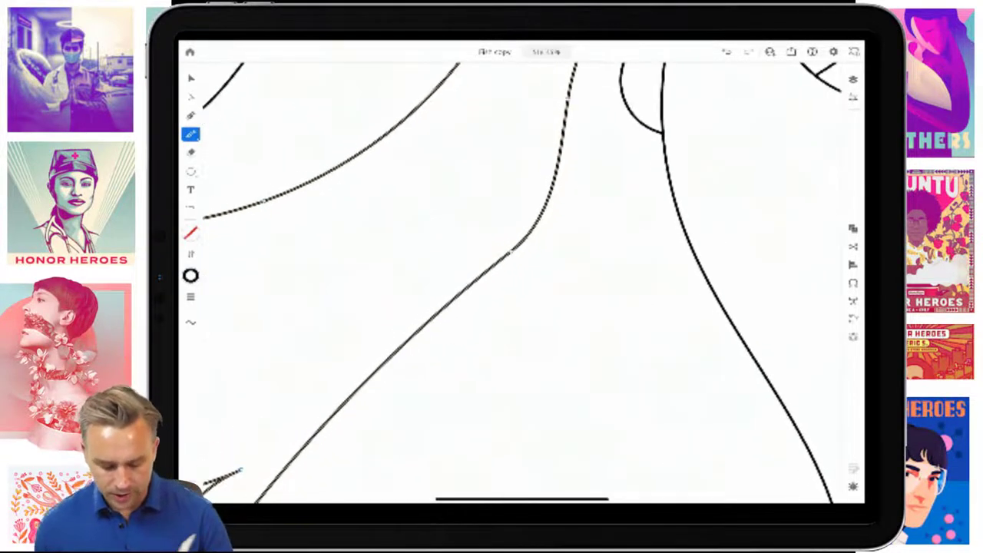
click(191, 96)
click(507, 257)
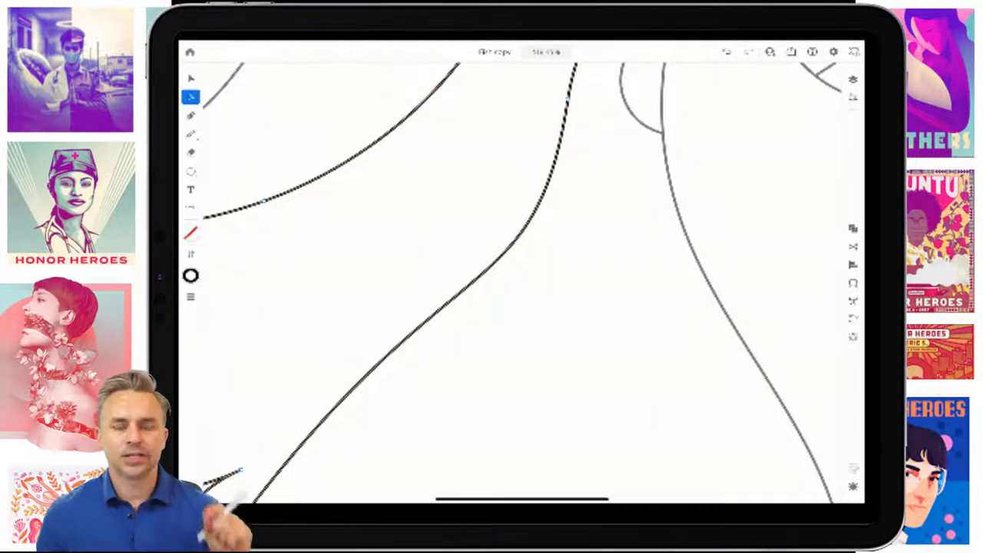
drag(240, 471, 204, 485)
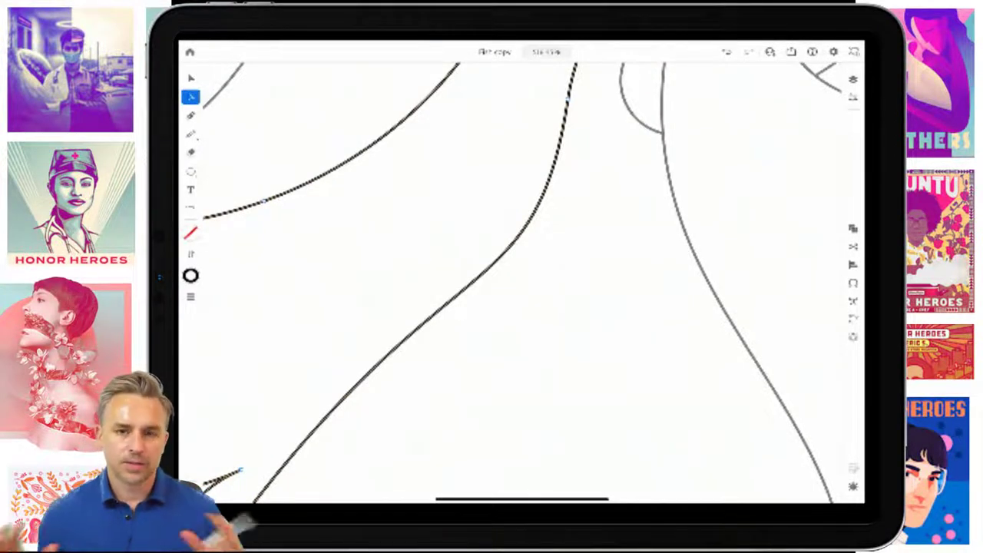
scroll(522, 284, down, 5)
Step: Select the upper fin path, check its stroke colour options, then deselect
scroll(515, 430, up, 5)
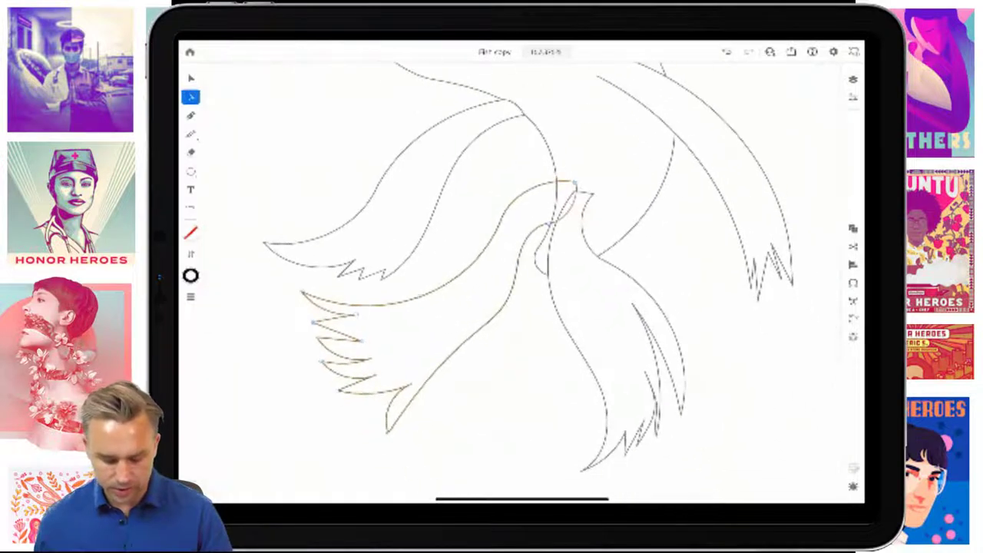
click(191, 78)
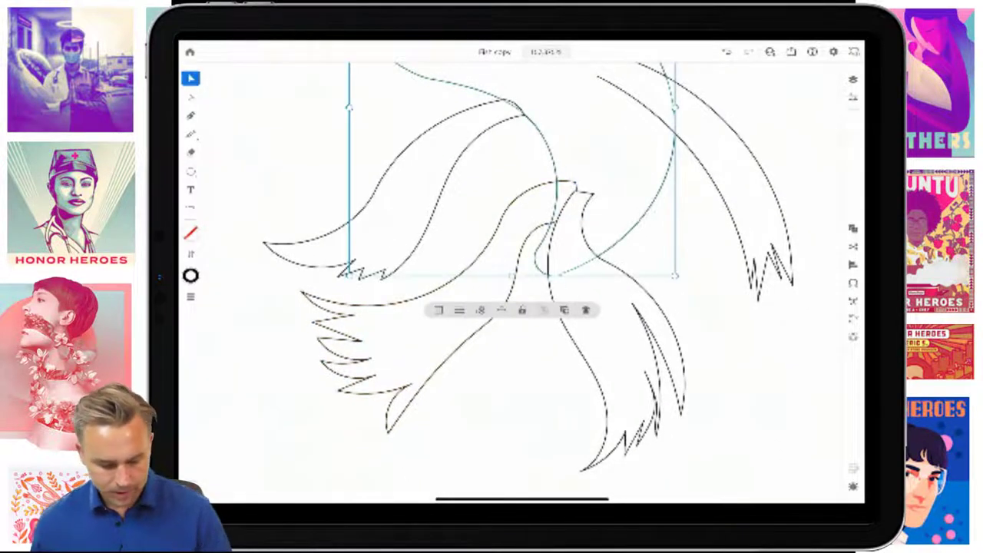
click(190, 233)
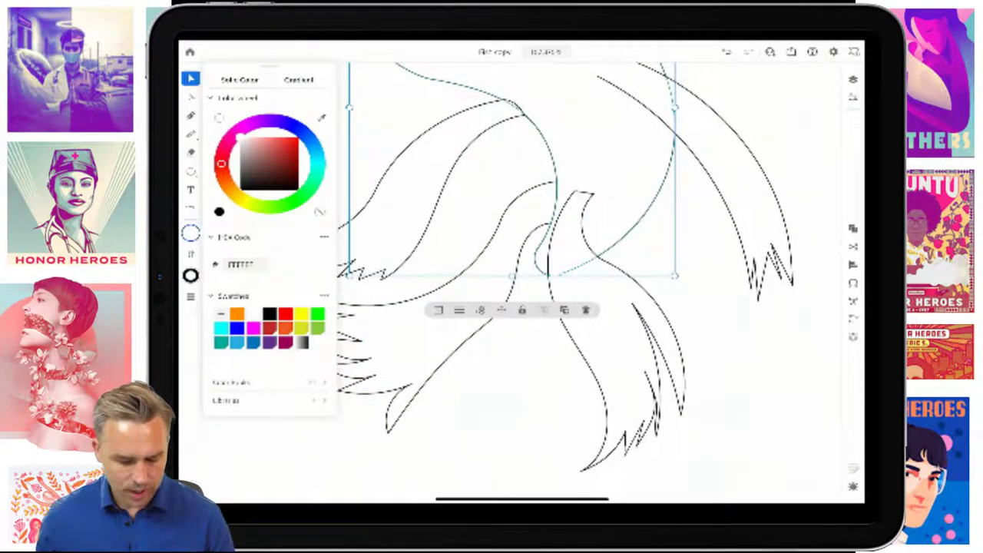
click(752, 399)
Step: Rotate the right fin counter-clockwise and nudge it slightly to the right
scroll(514, 269, down, 5)
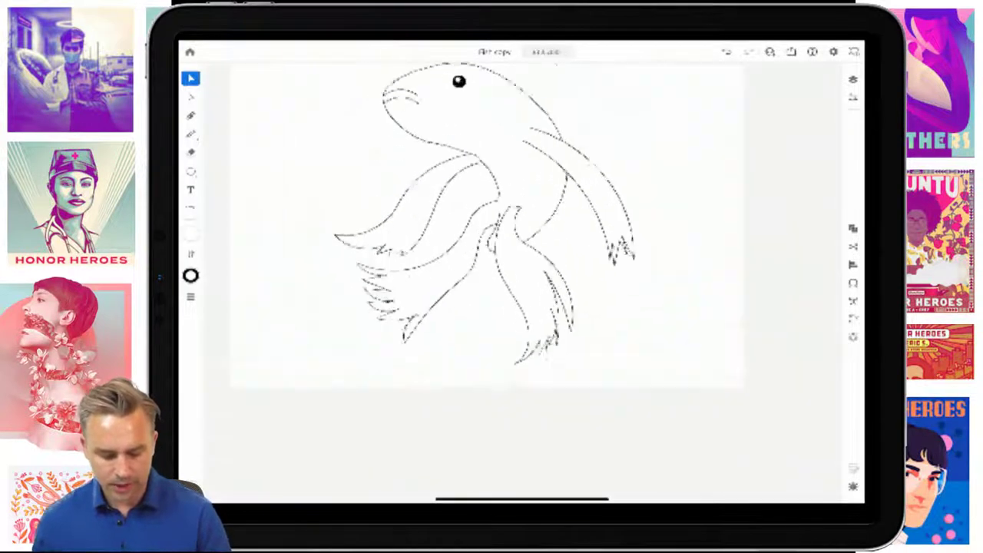
scroll(514, 254, up, 3)
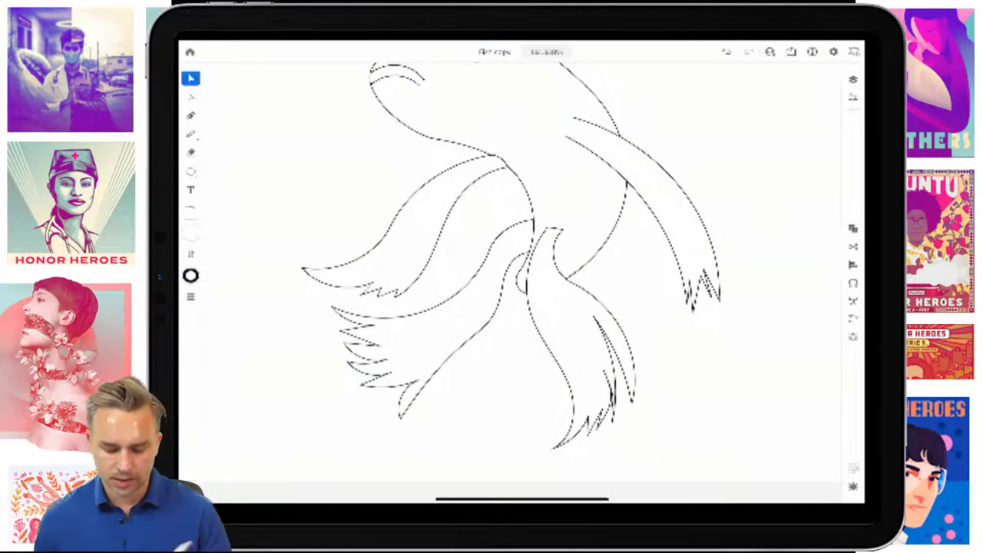
click(653, 185)
drag(642, 99, 657, 127)
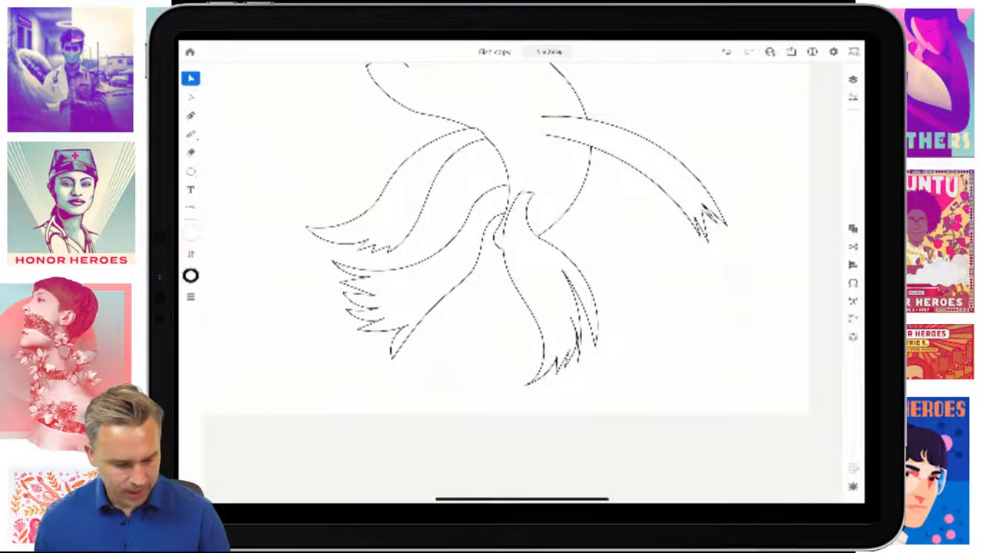
Step: Start a Pen path from the body outline and curve it down into the first sharp fin tips
click(190, 132)
click(191, 115)
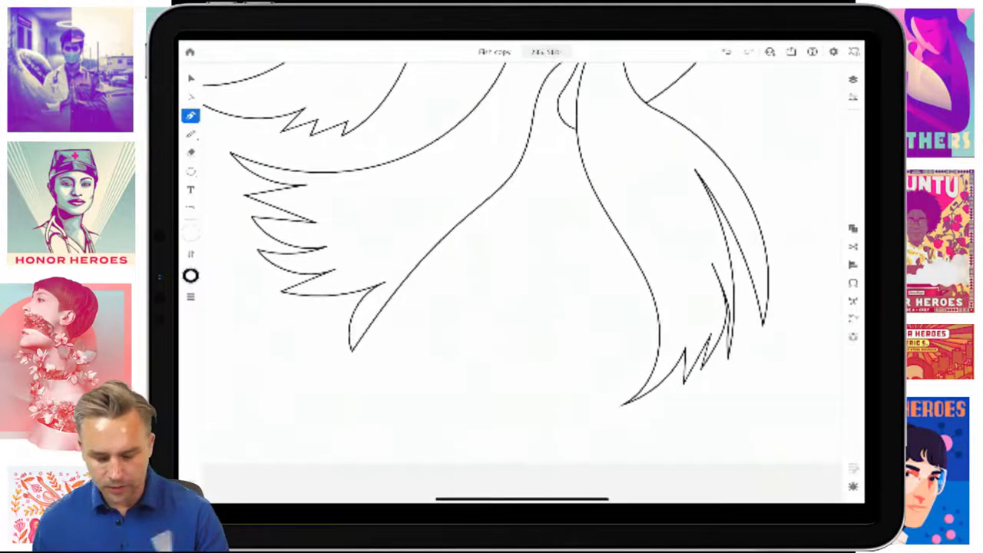
click(566, 86)
click(500, 201)
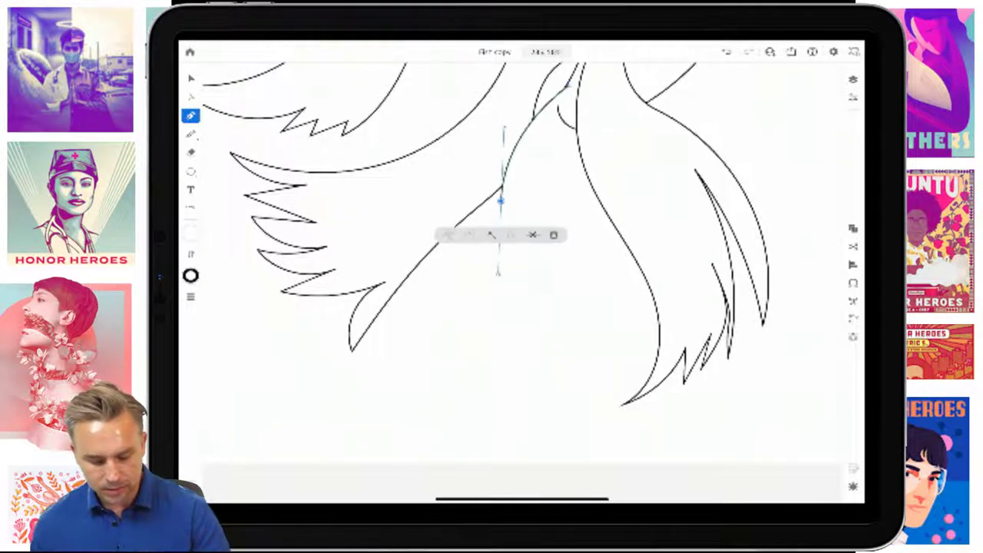
drag(522, 378, 535, 354)
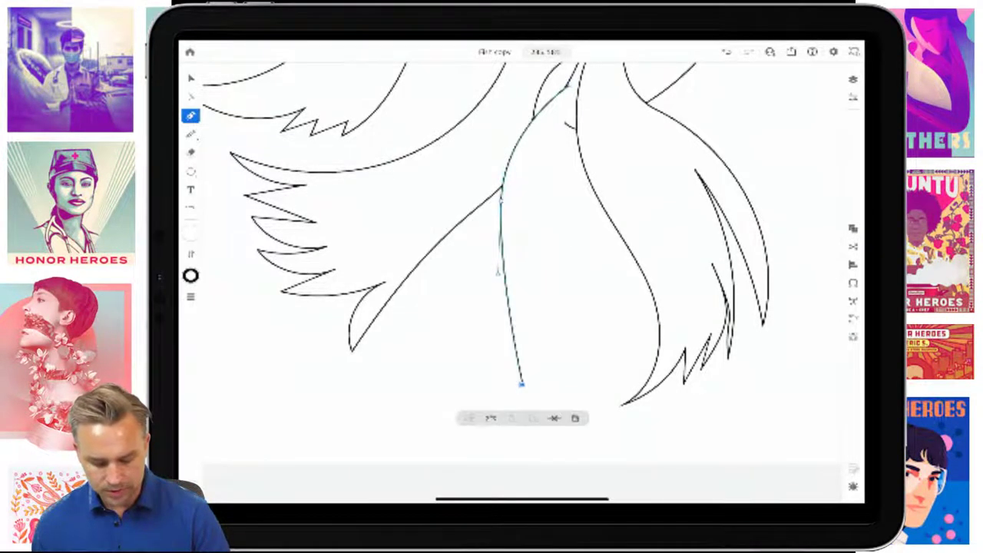
drag(547, 406, 565, 421)
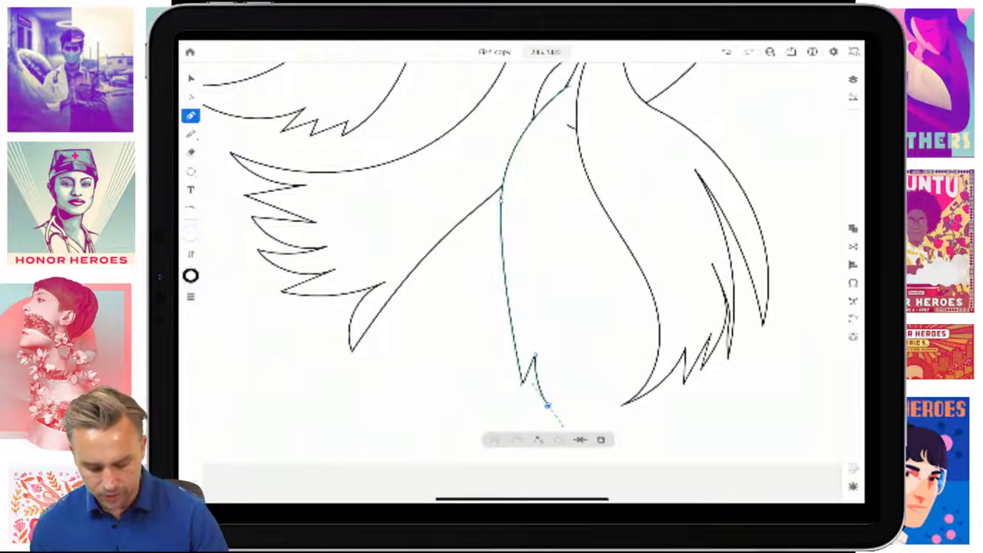
click(557, 347)
click(590, 415)
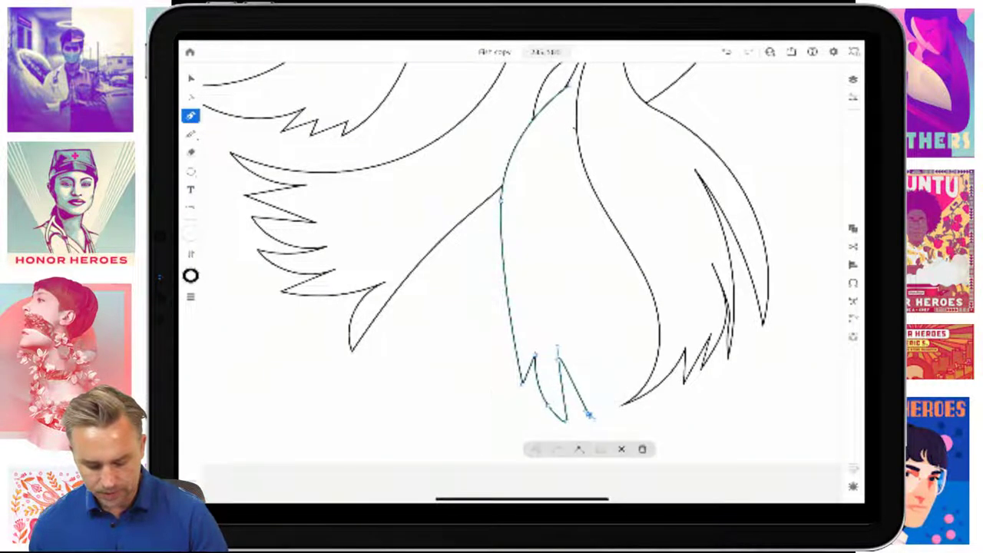
click(625, 423)
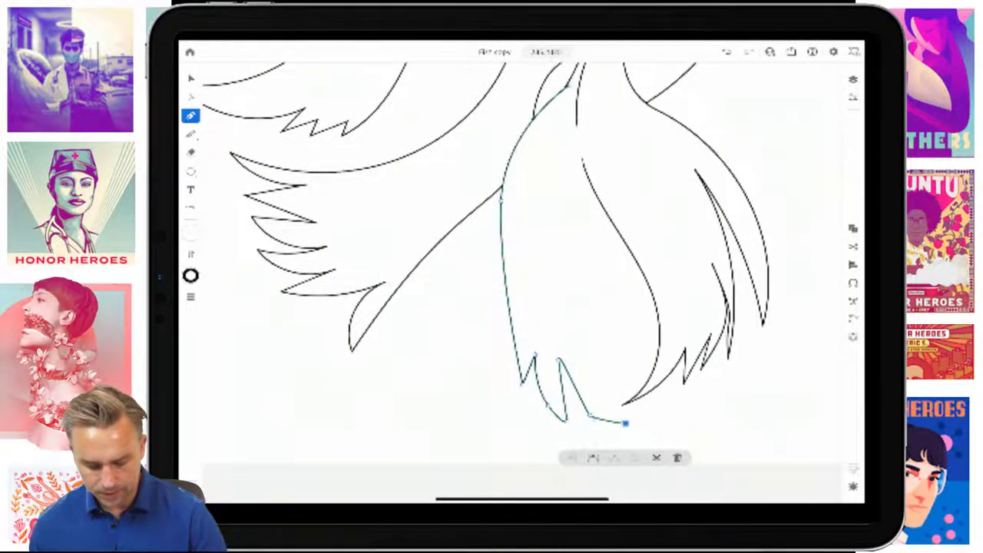
key(ctrl+z)
Step: Add the remaining tail-fin spikes and run the outline back up to the top of the body
drag(577, 345, 578, 311)
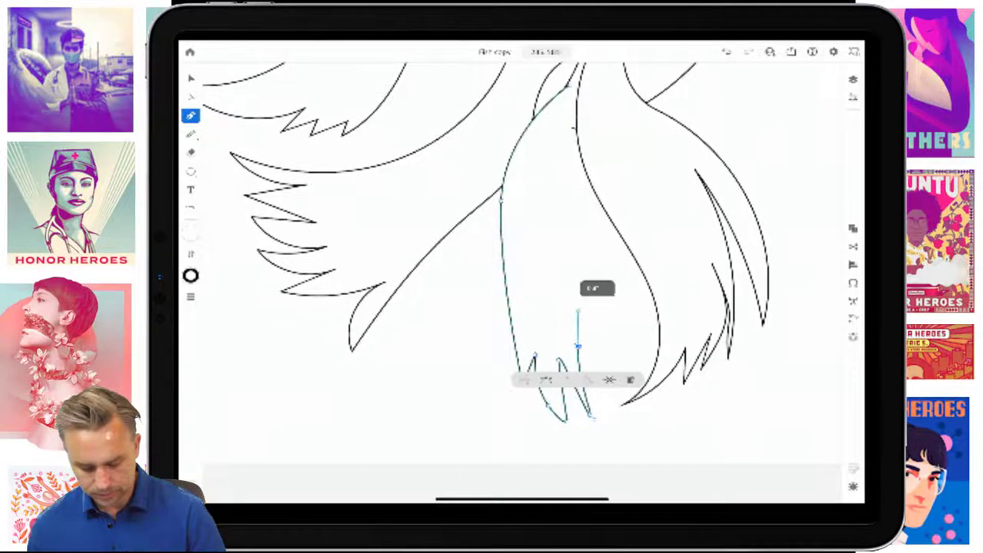
drag(619, 434, 631, 451)
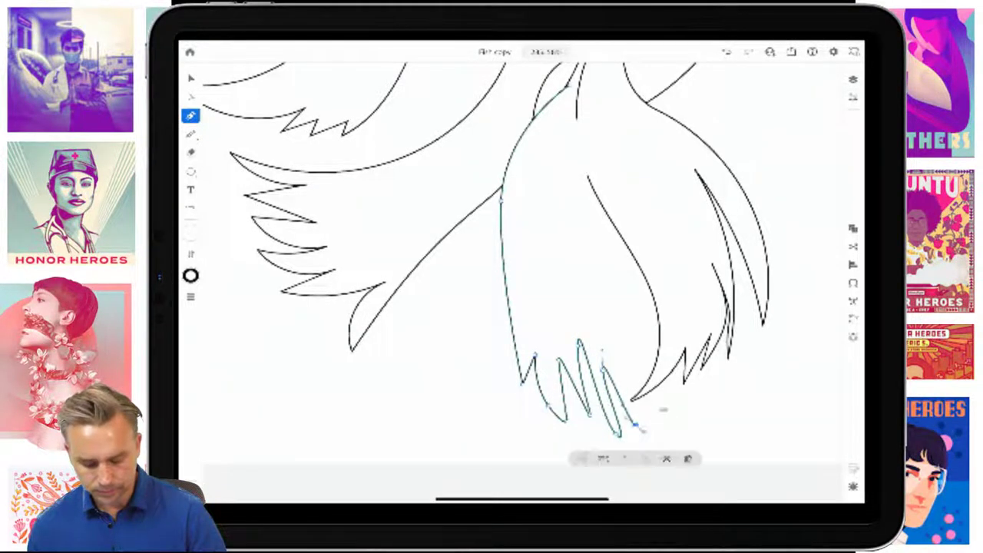
drag(618, 351, 605, 319)
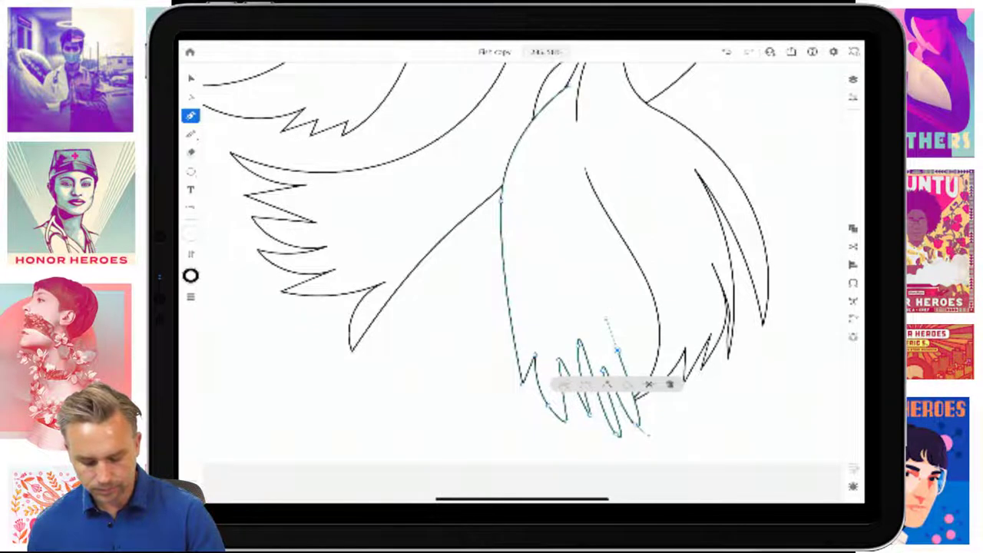
click(568, 209)
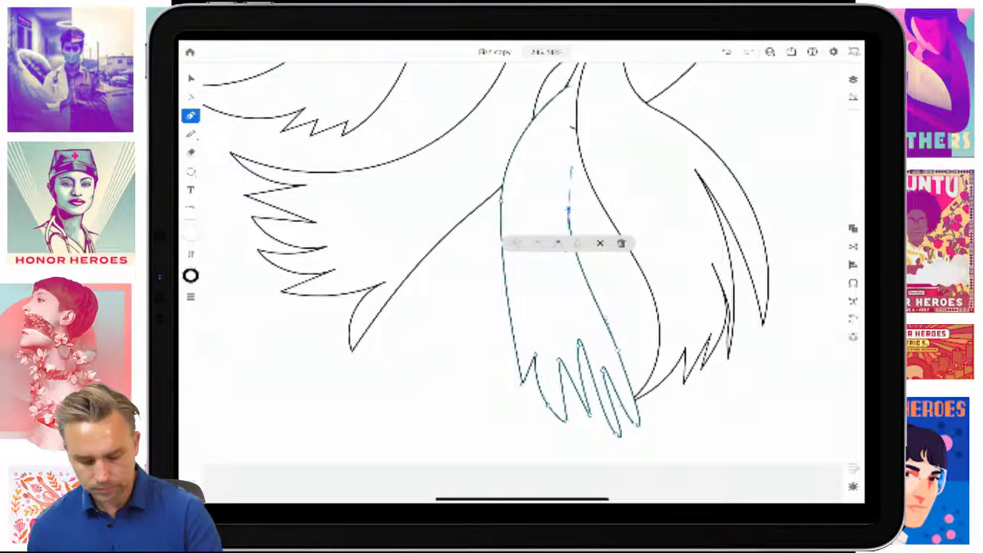
drag(596, 115, 604, 87)
click(598, 72)
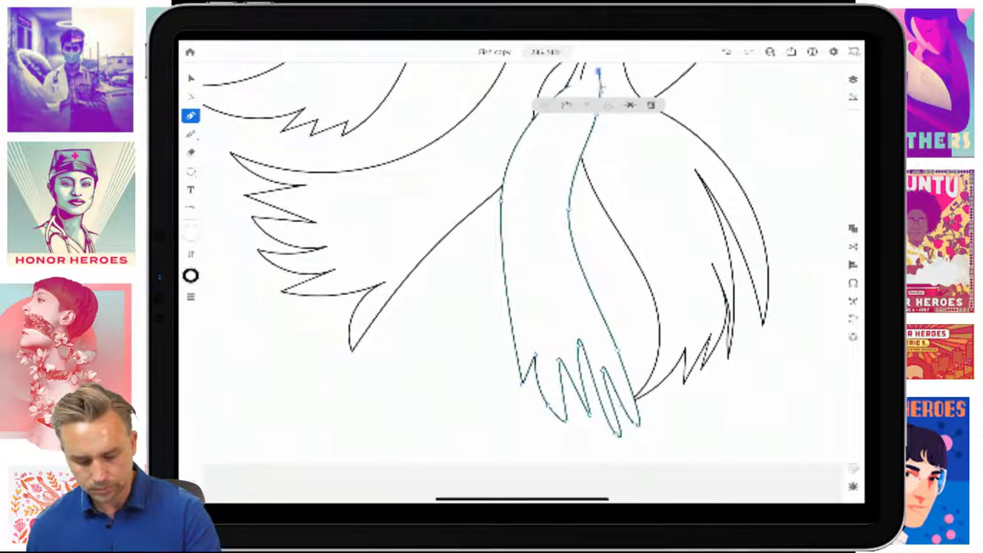
click(569, 82)
click(191, 97)
Step: Expand the layer in the Layers panel and drag the tail-fin path lower in the stacking order
click(191, 78)
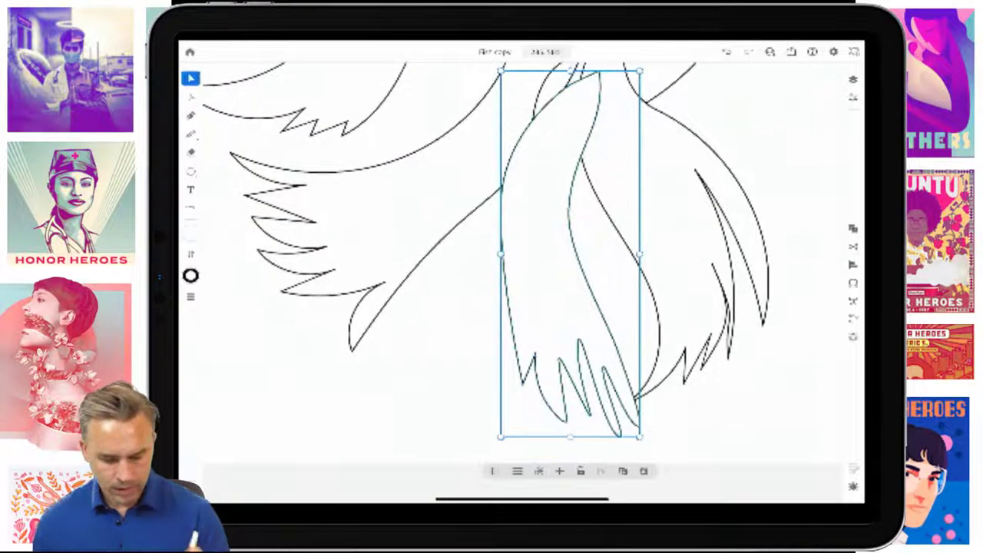
click(852, 97)
click(852, 79)
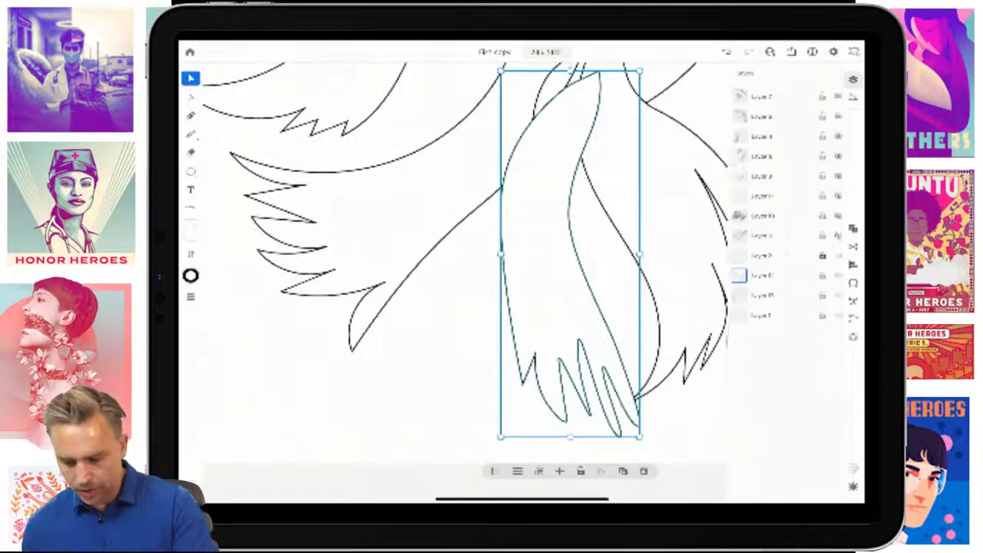
click(712, 275)
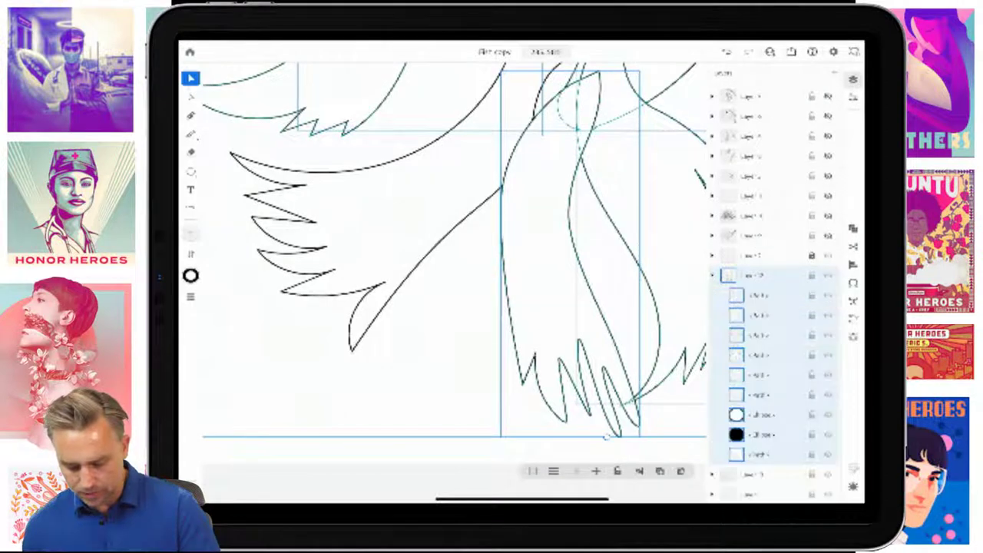
click(757, 285)
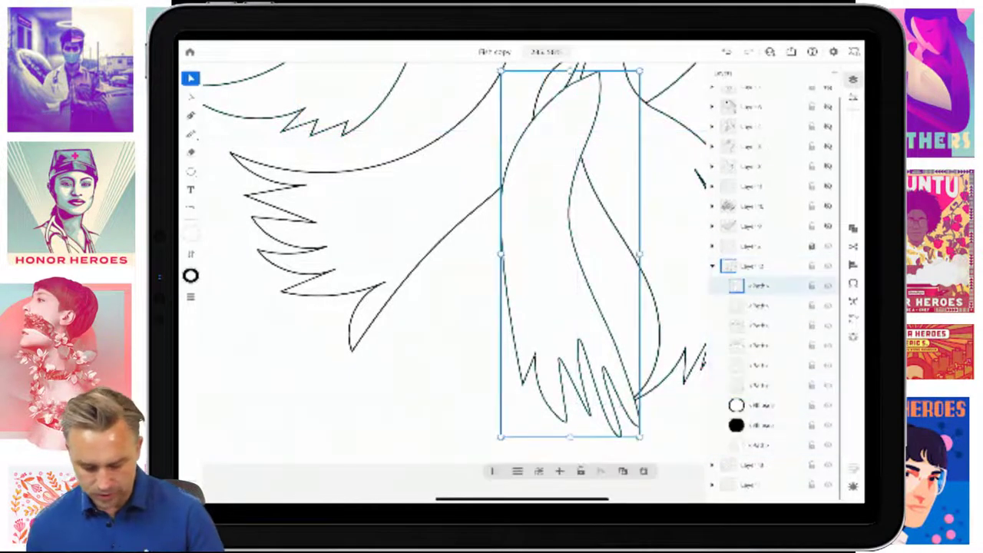
drag(757, 285, 756, 425)
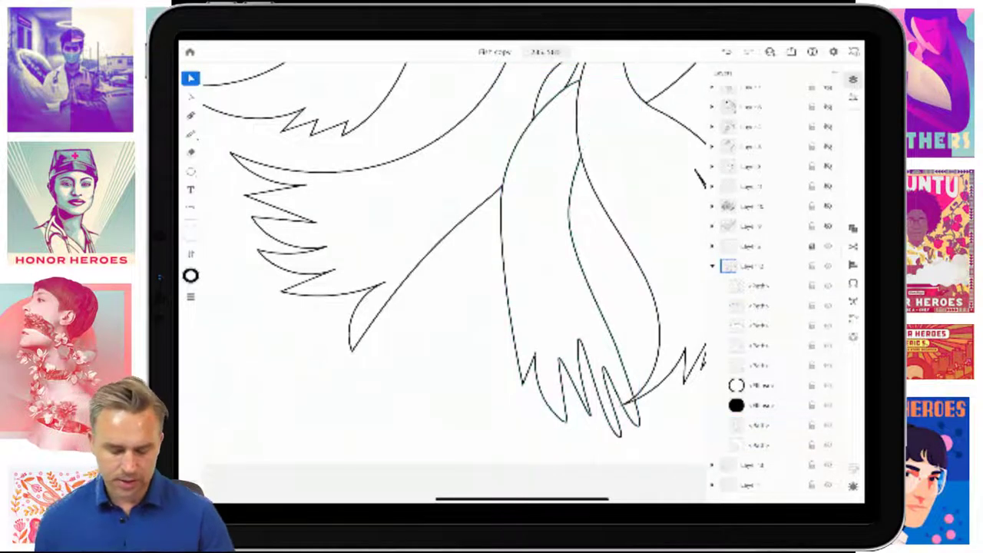
scroll(454, 261, down, 5)
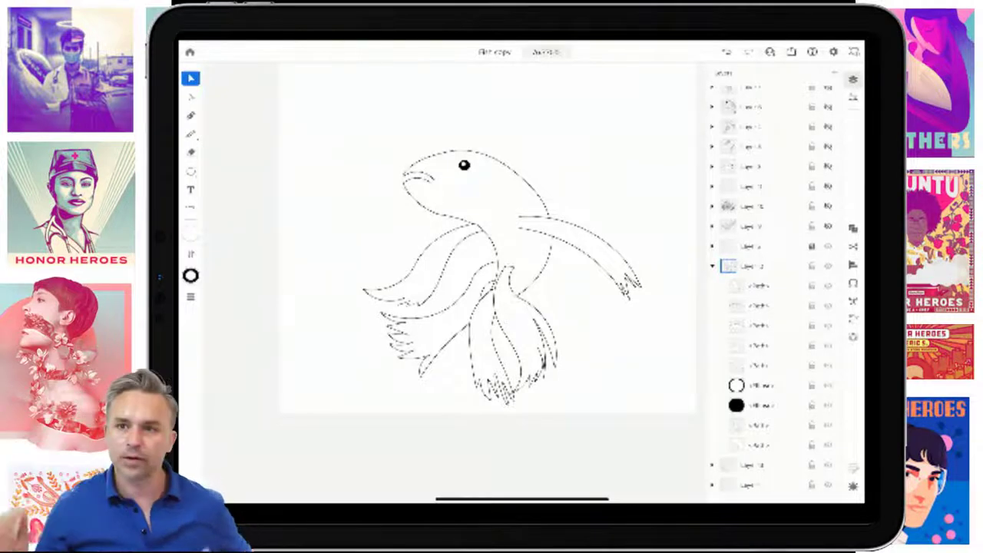
Step: Select every path of the fish drawing and group them into one object
click(191, 234)
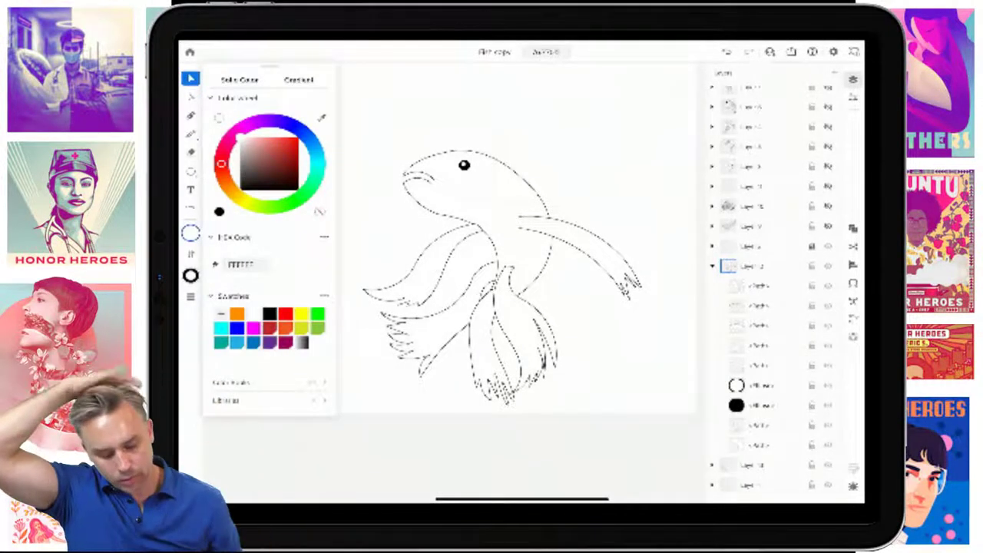
click(190, 234)
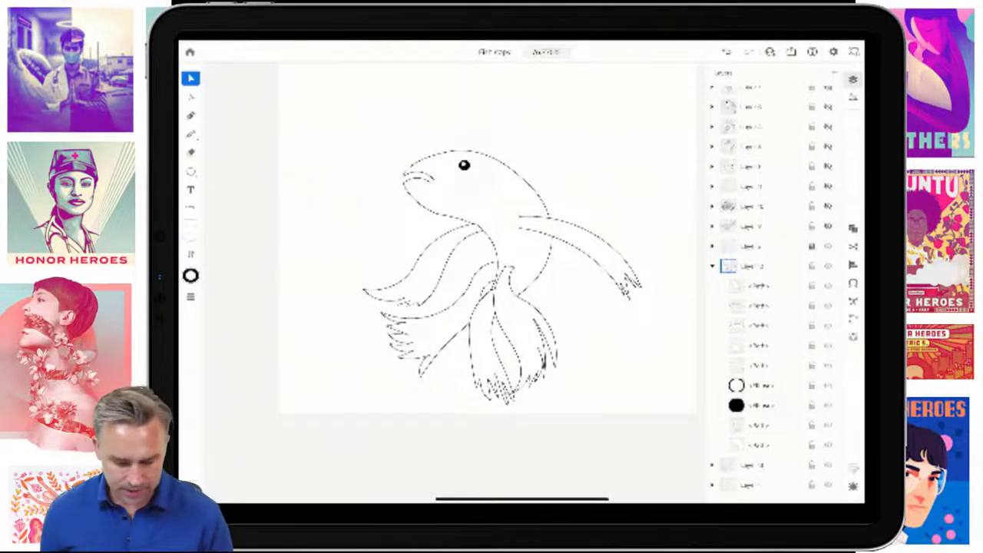
drag(313, 115, 659, 415)
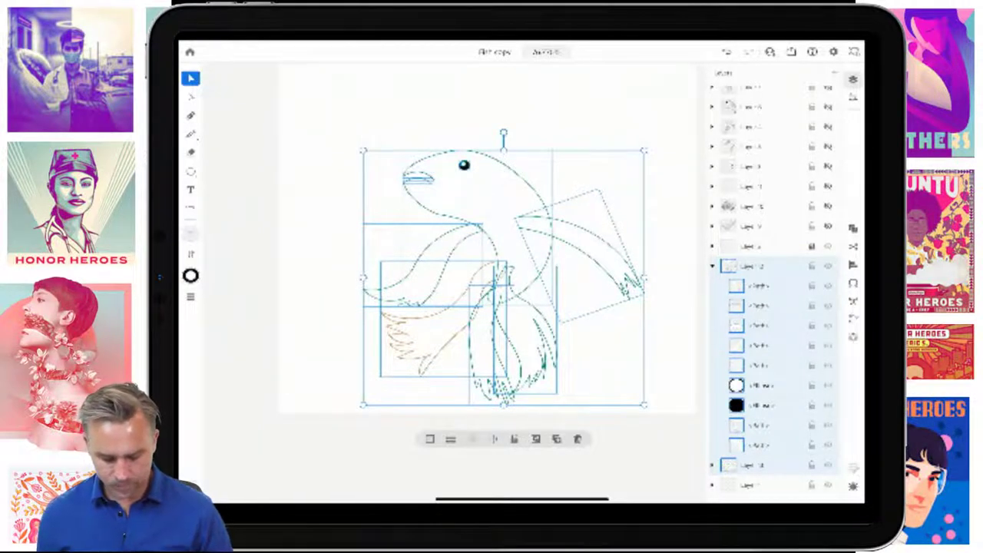
key(ctrl+g)
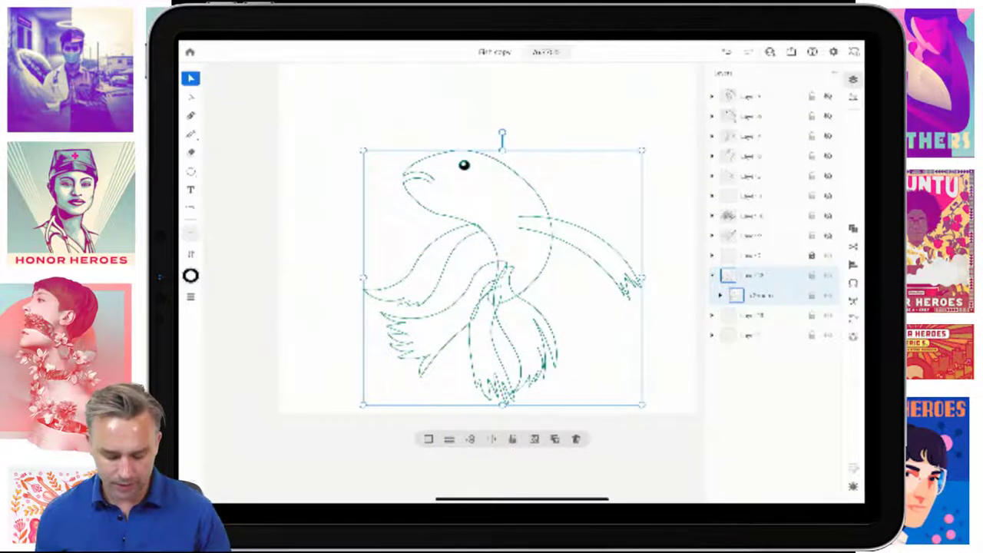
Step: Scale the grouped fish down near the artboard's top and show its Repeat options
drag(642, 405, 505, 275)
drag(434, 212, 497, 185)
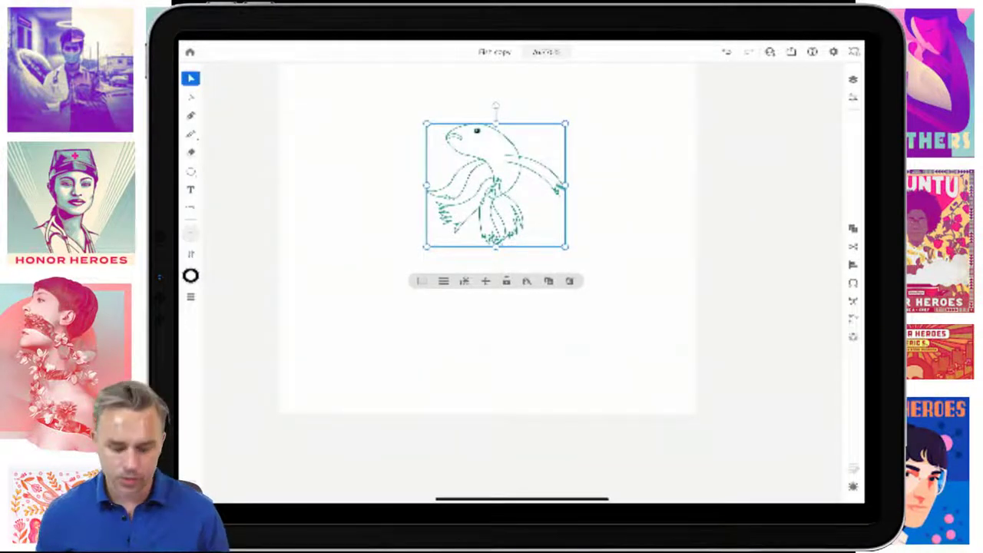
drag(565, 246, 505, 196)
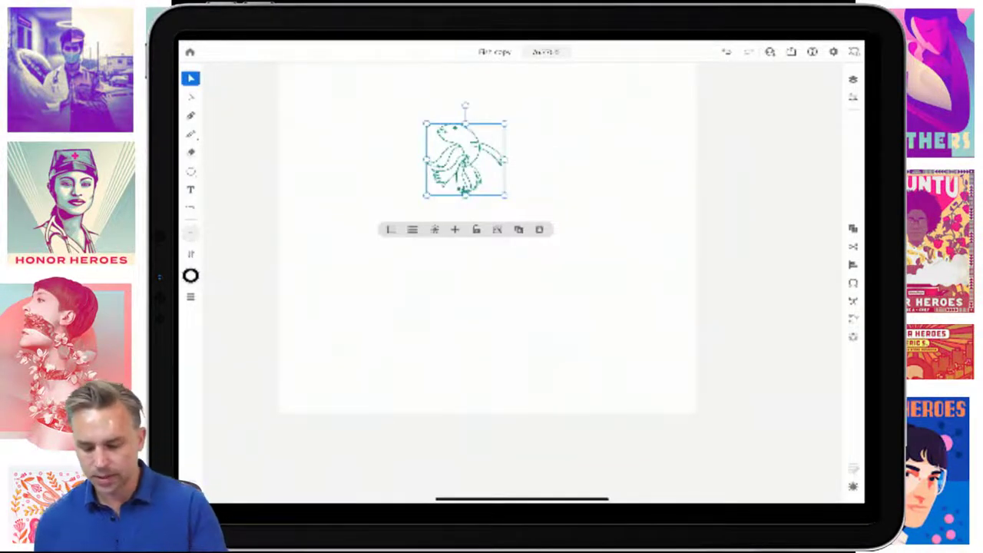
click(853, 337)
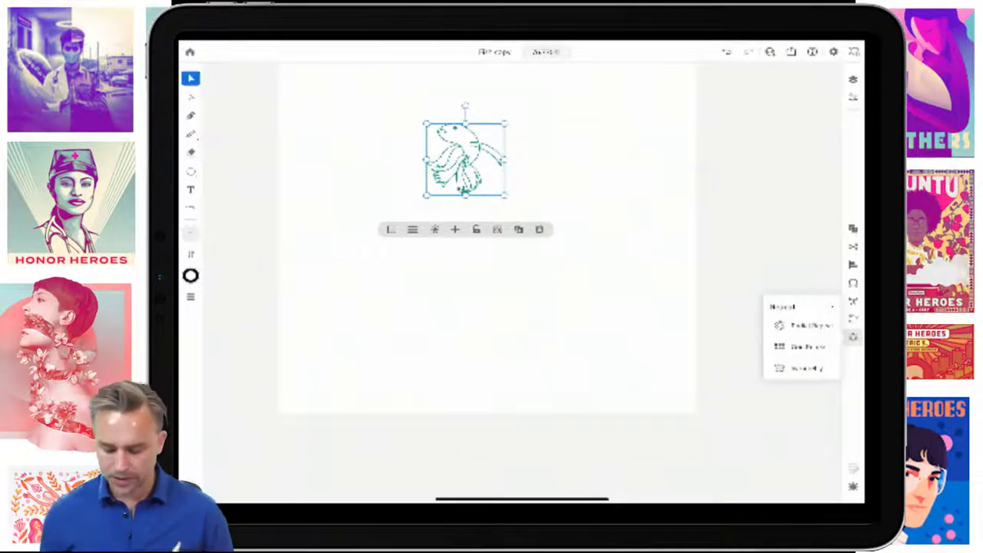
Step: Apply a Radial repeat to the grouped fish, forming a ring of fish copies
click(806, 325)
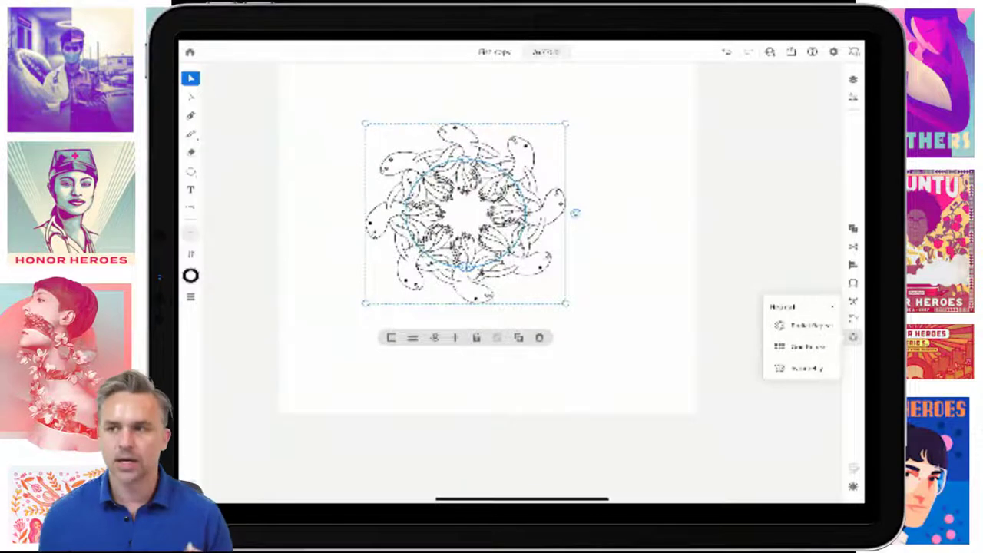
scroll(503, 199, up, 3)
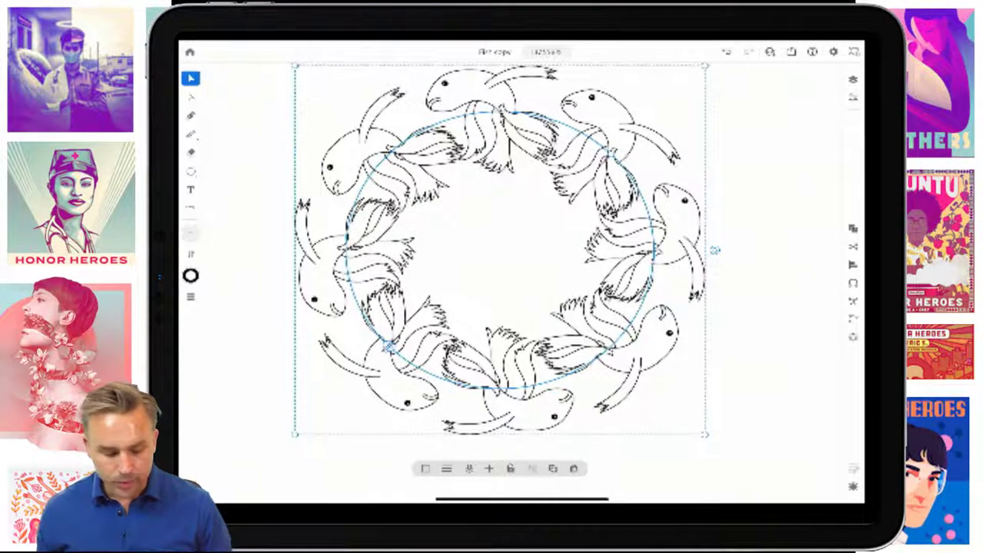
Step: Move the new layer to the bottom of the layer stack
click(853, 79)
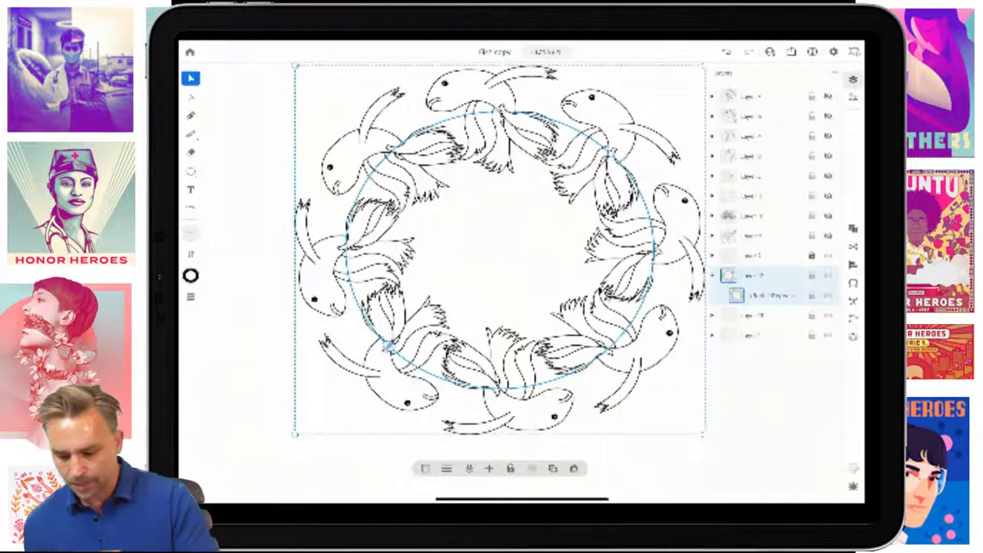
click(768, 400)
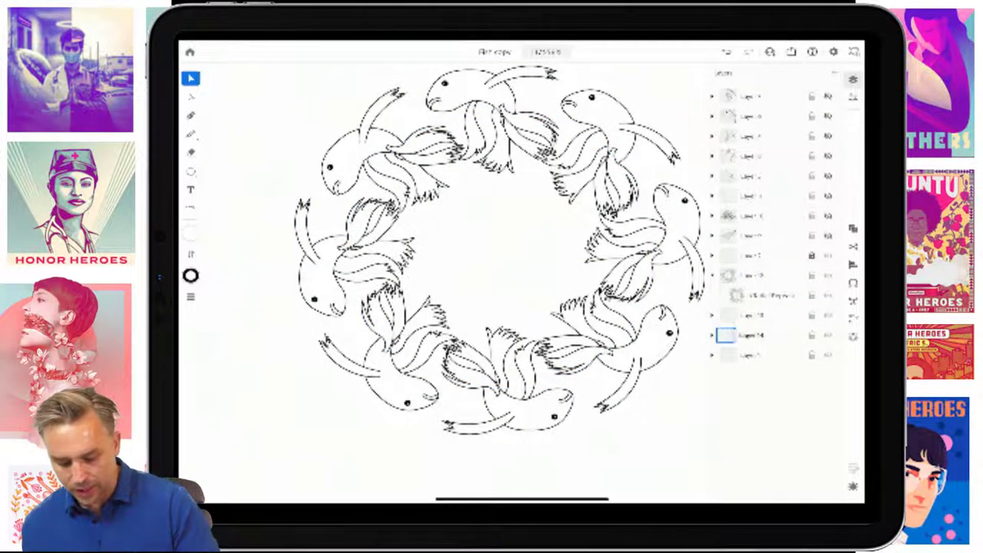
drag(745, 335, 745, 355)
scroll(442, 261, down, 3)
scroll(442, 261, down, 3)
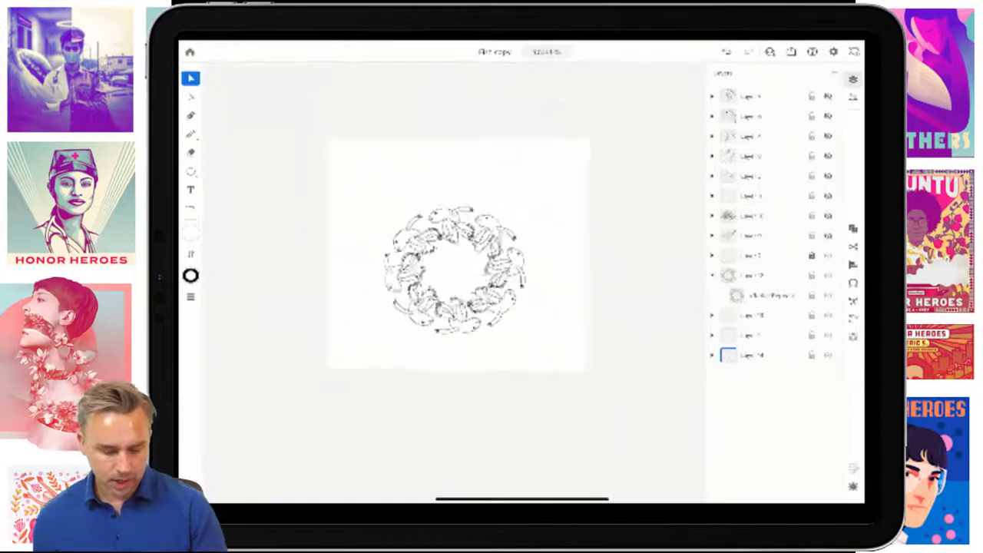
scroll(441, 261, down, 1)
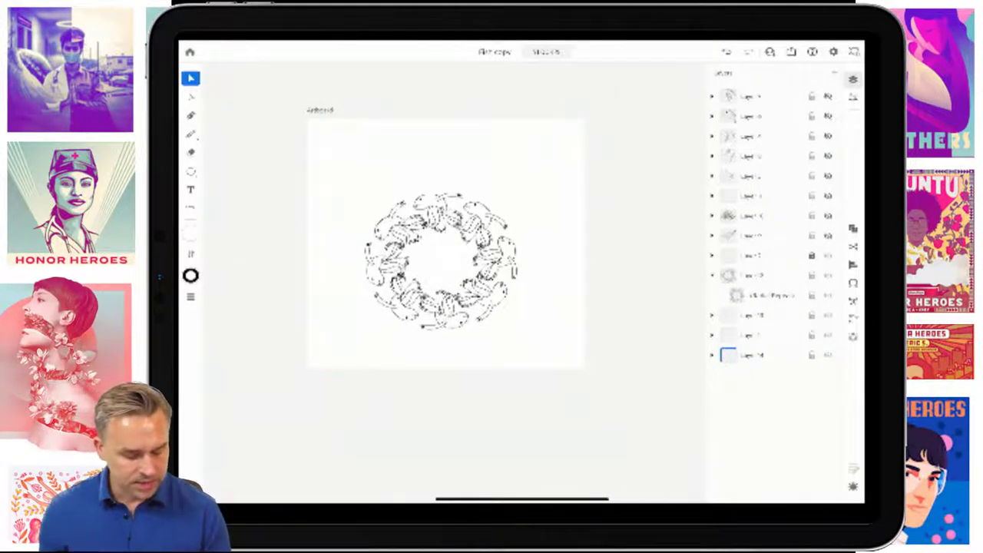
Step: Draw a rectangle covering the whole artboard on that bottom layer
click(191, 170)
click(853, 79)
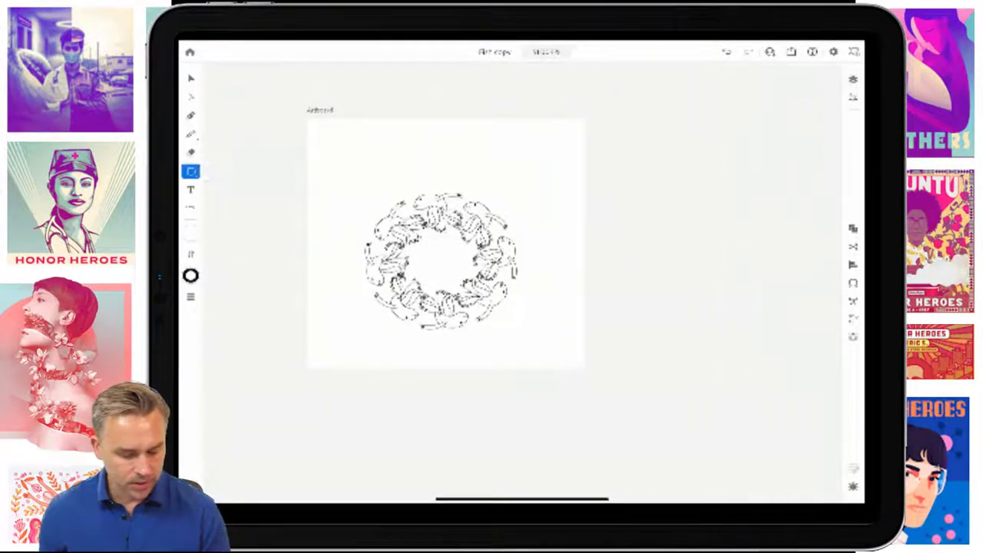
drag(308, 122, 584, 367)
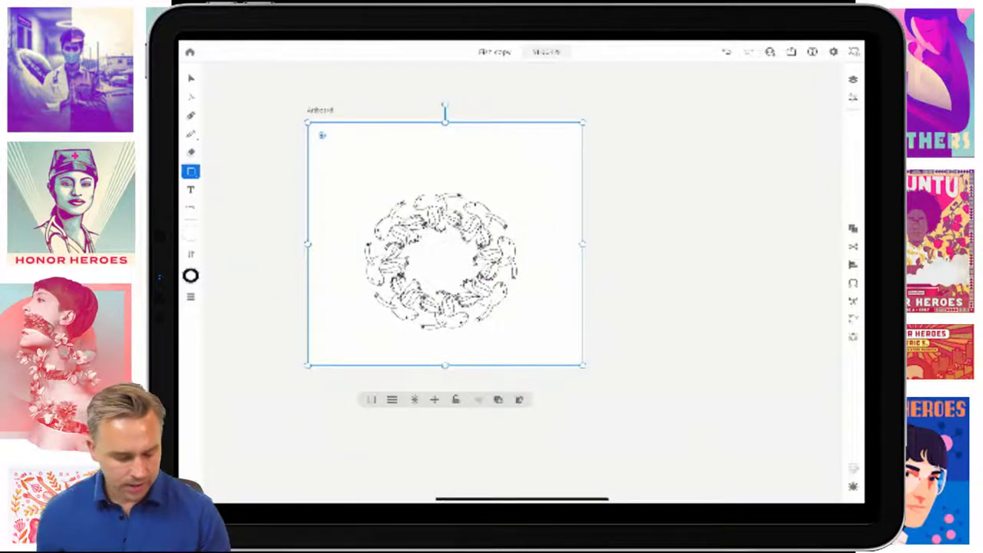
Step: Fill the background rectangle with teal
click(191, 234)
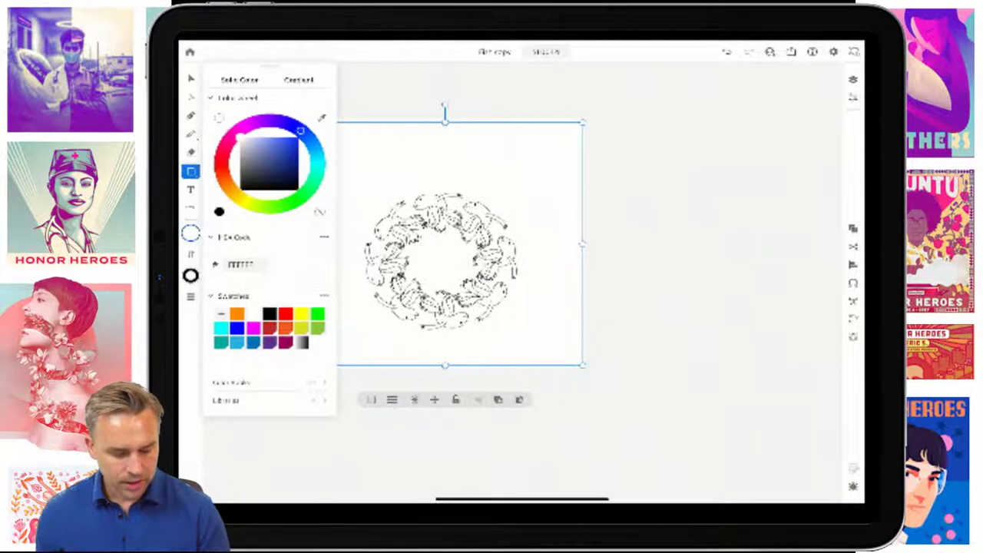
click(298, 152)
drag(299, 131, 318, 160)
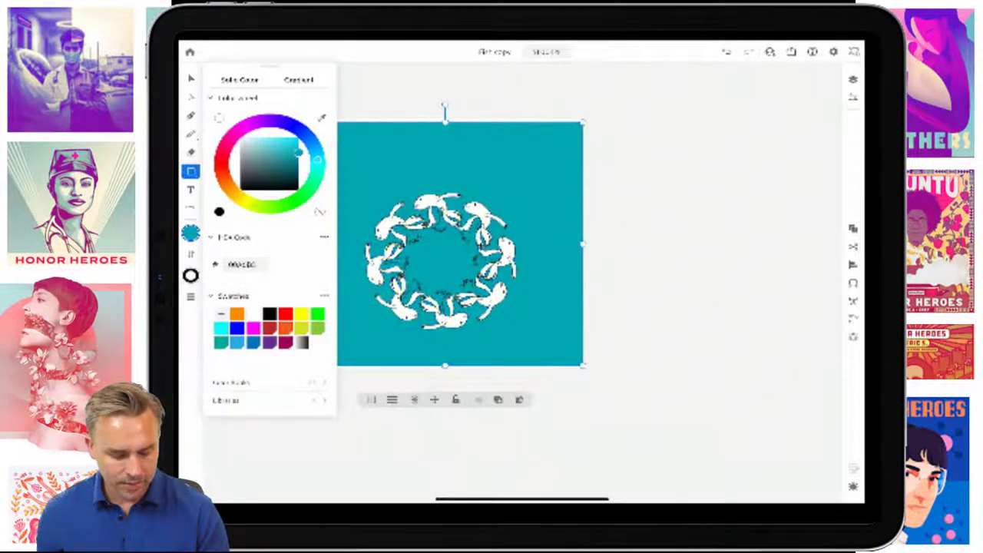
click(191, 78)
Step: Move the fish ring slightly up on the artboard and select the fish on its left
scroll(480, 253, up, 5)
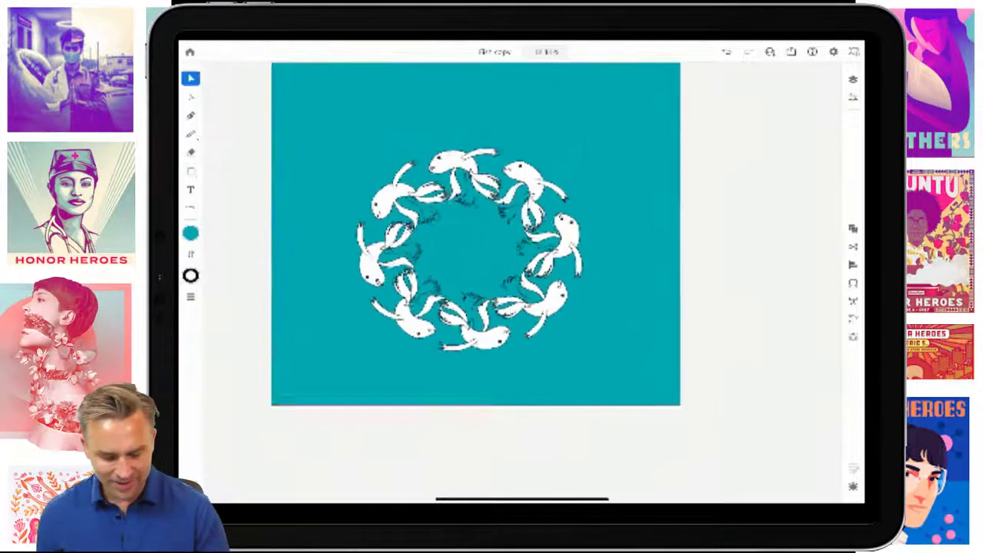
click(399, 165)
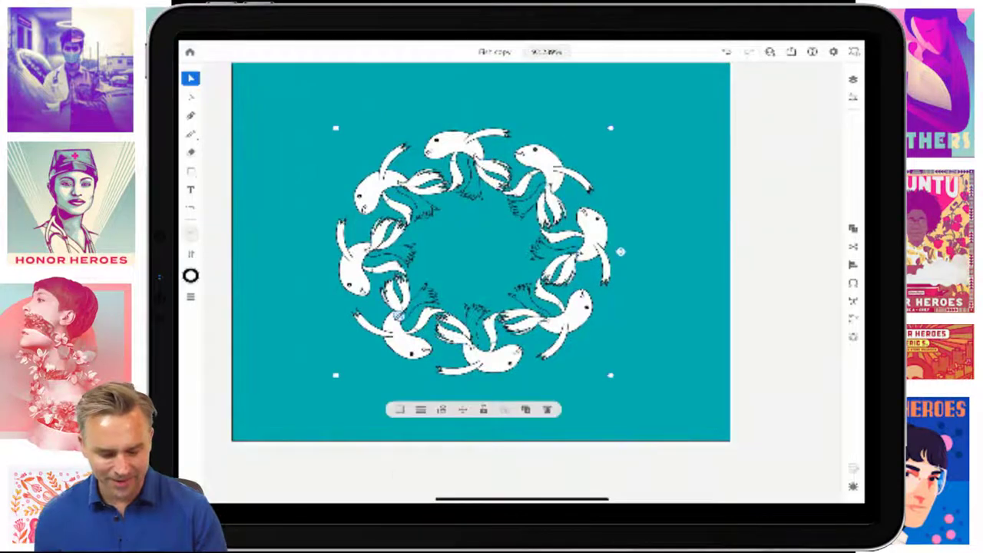
drag(400, 165, 400, 122)
scroll(473, 190, up, 3)
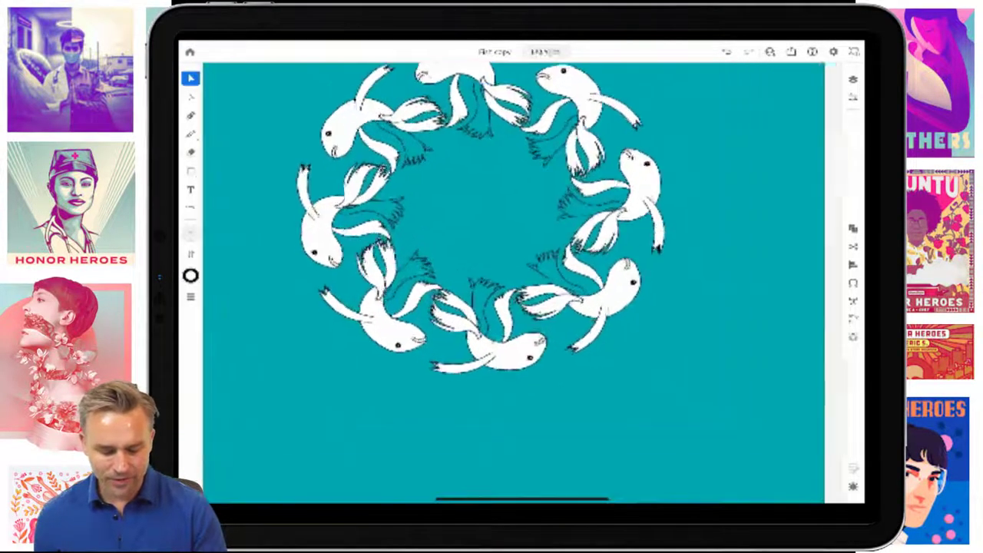
click(327, 242)
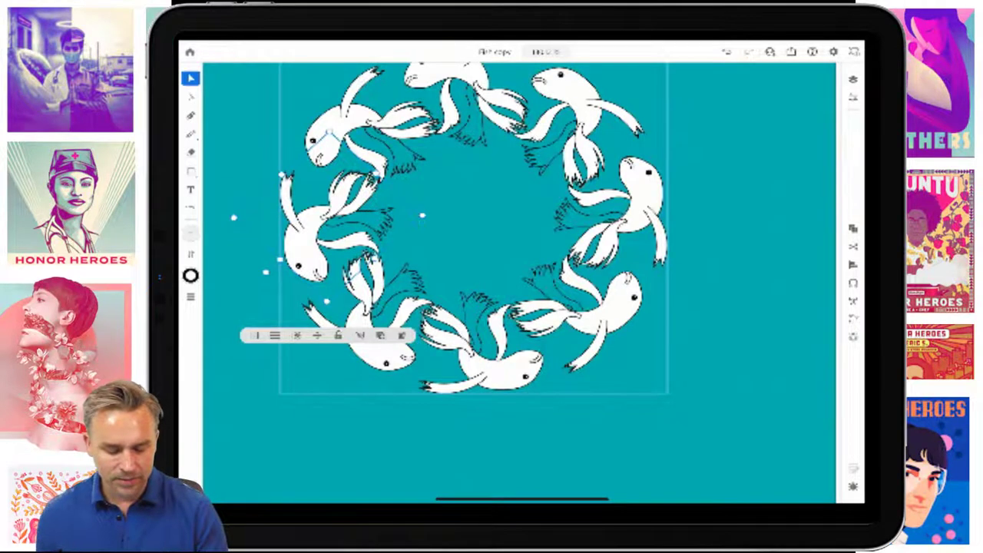
click(327, 215)
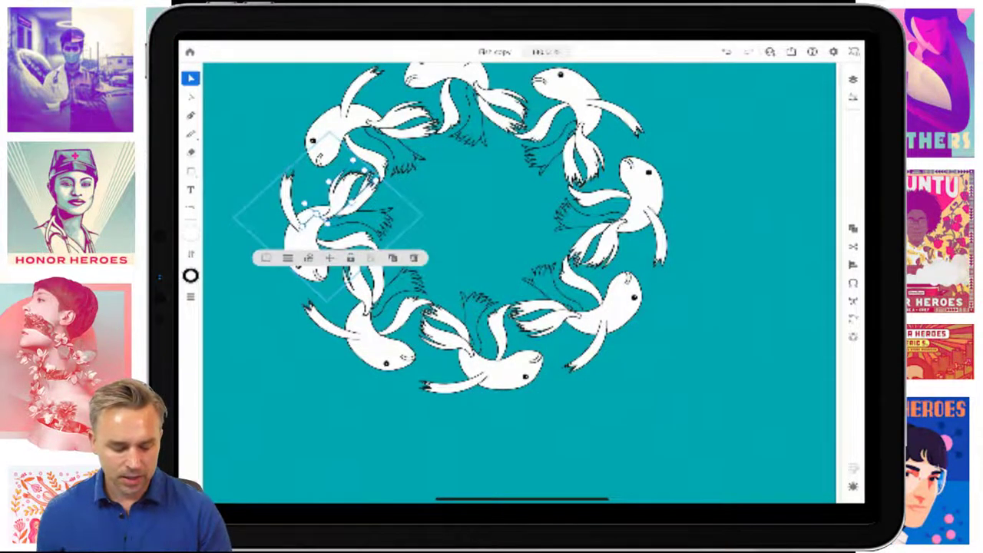
scroll(330, 215, up, 5)
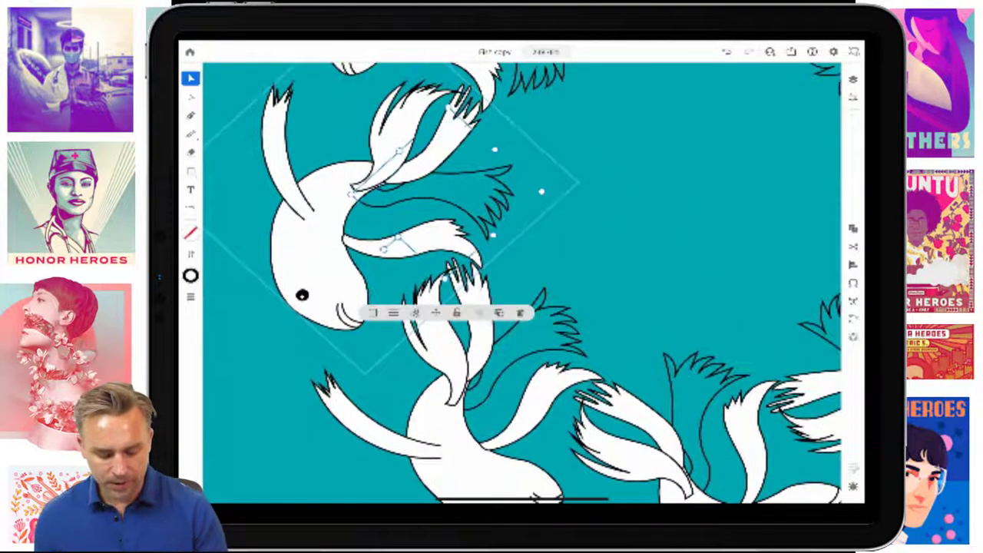
click(190, 233)
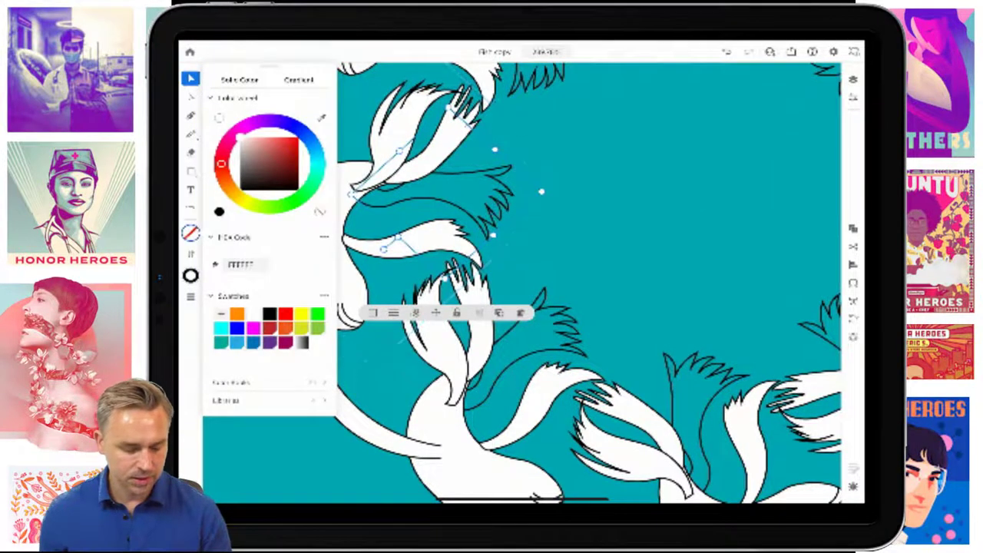
scroll(522, 277, down, 5)
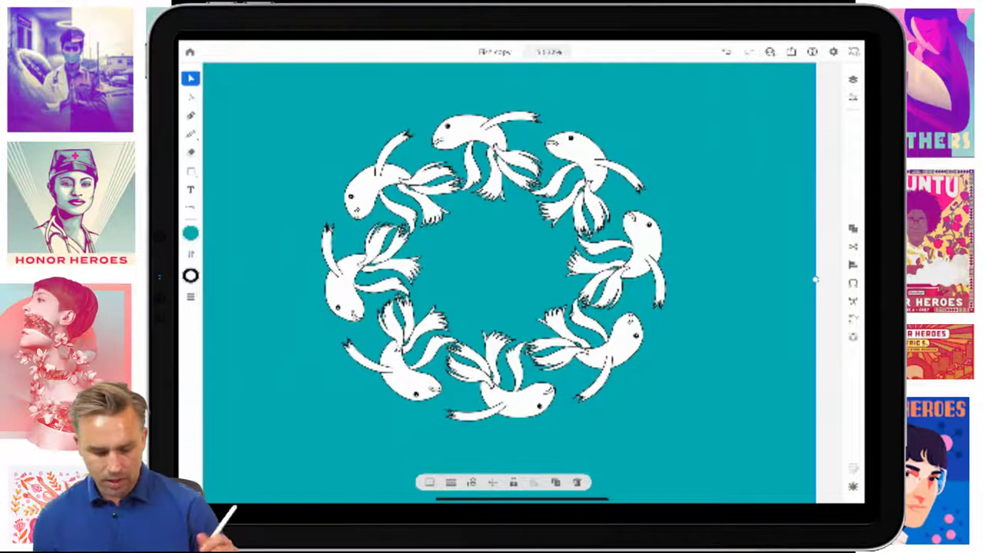
click(191, 171)
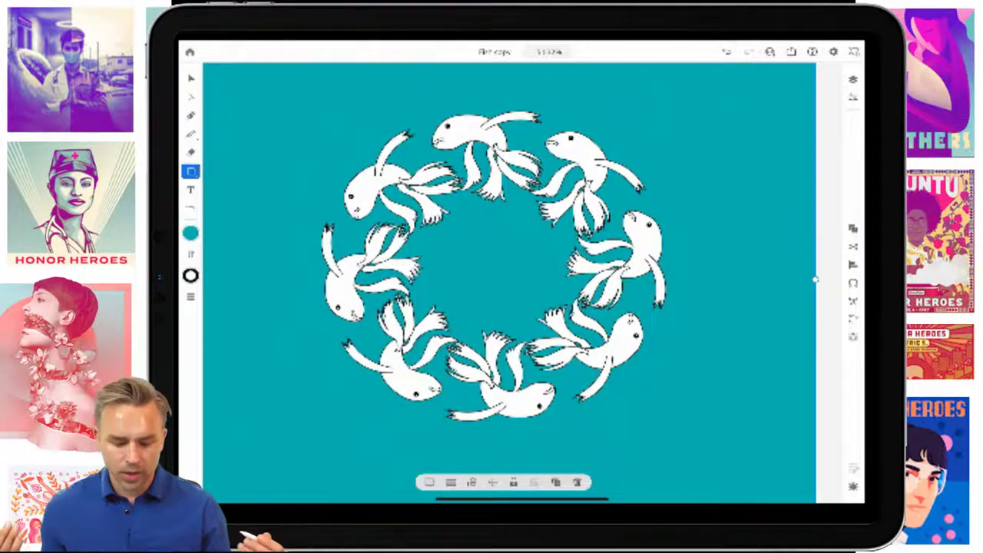
click(191, 78)
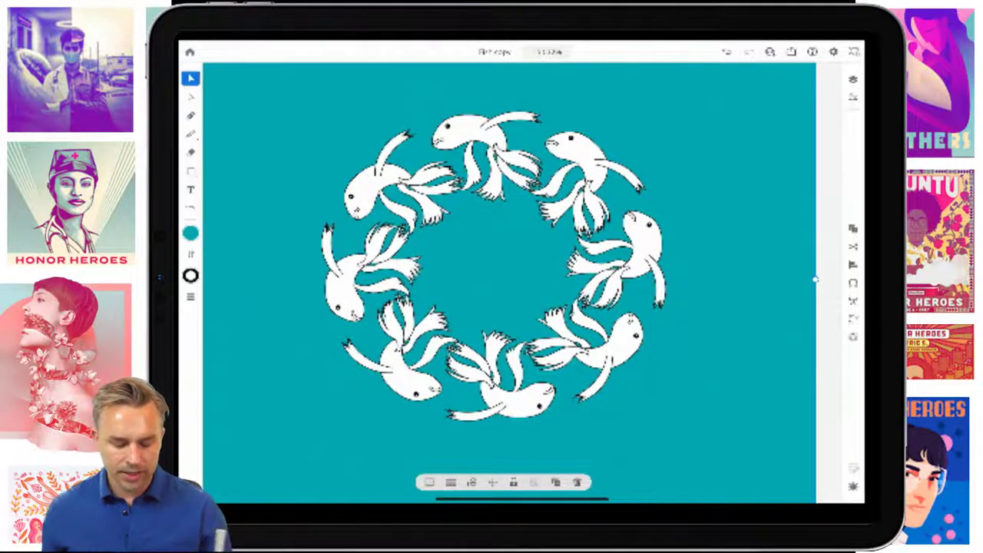
scroll(507, 285, down, 3)
scroll(507, 284, up, 3)
scroll(538, 308, up, 2)
scroll(538, 307, up, 2)
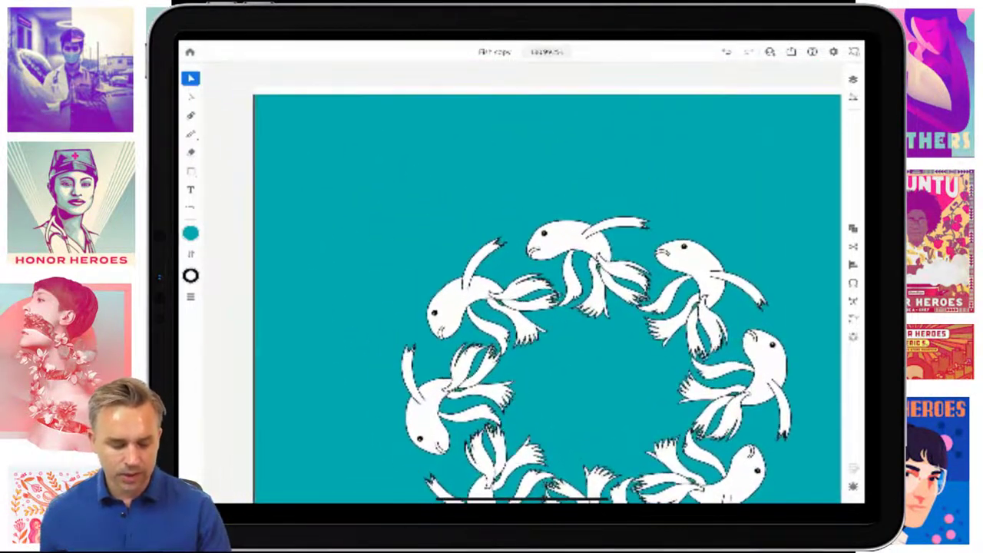
scroll(538, 307, down, 3)
scroll(492, 284, up, 2)
Step: With the Pencil chosen, add an empty layer above the teal background and open the colour settings
scroll(492, 284, down, 1)
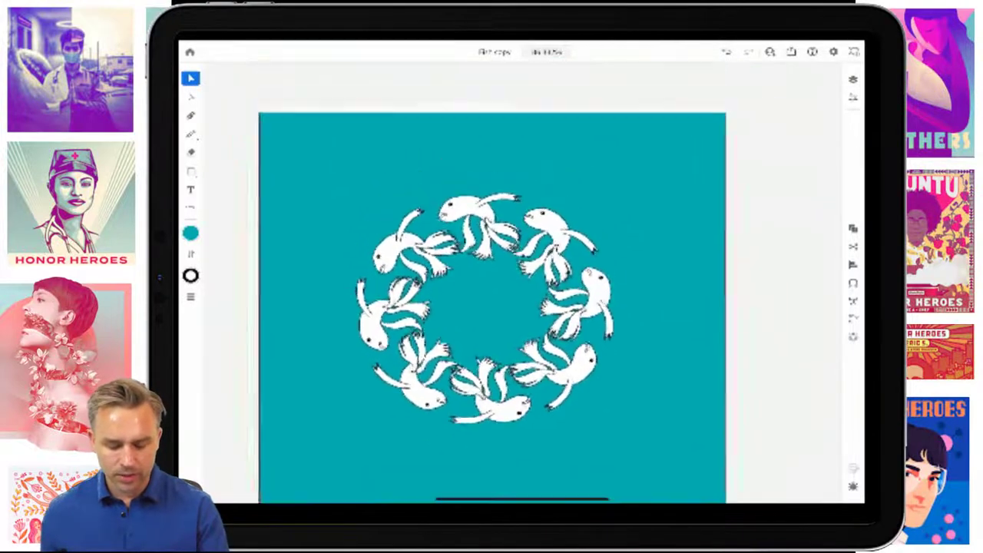
scroll(492, 285, up, 1)
scroll(492, 291, up, 1)
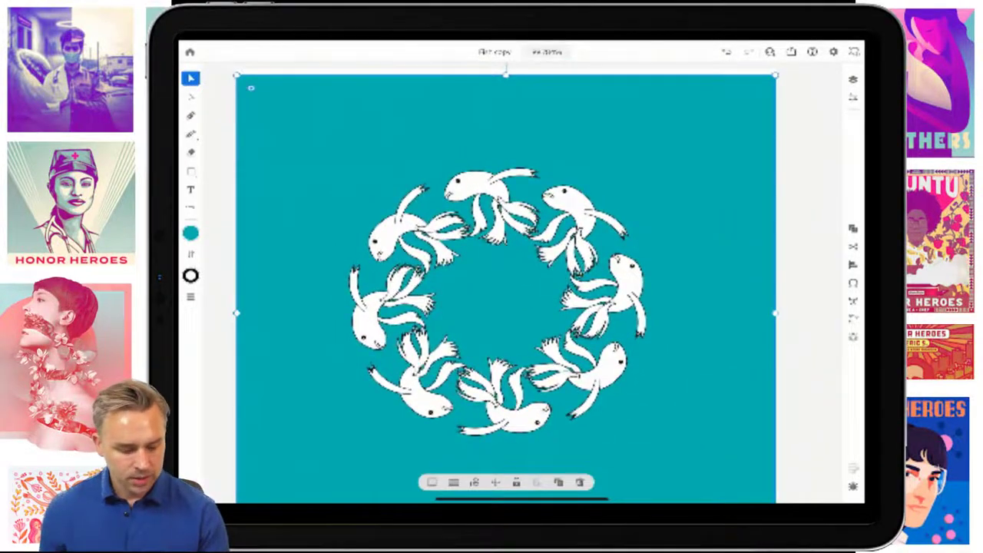
click(191, 134)
click(853, 79)
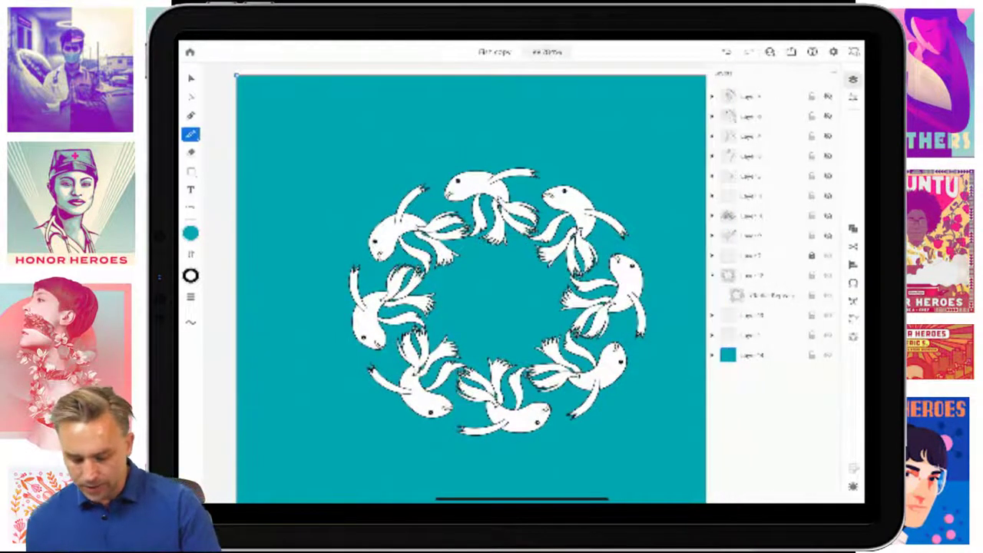
click(768, 354)
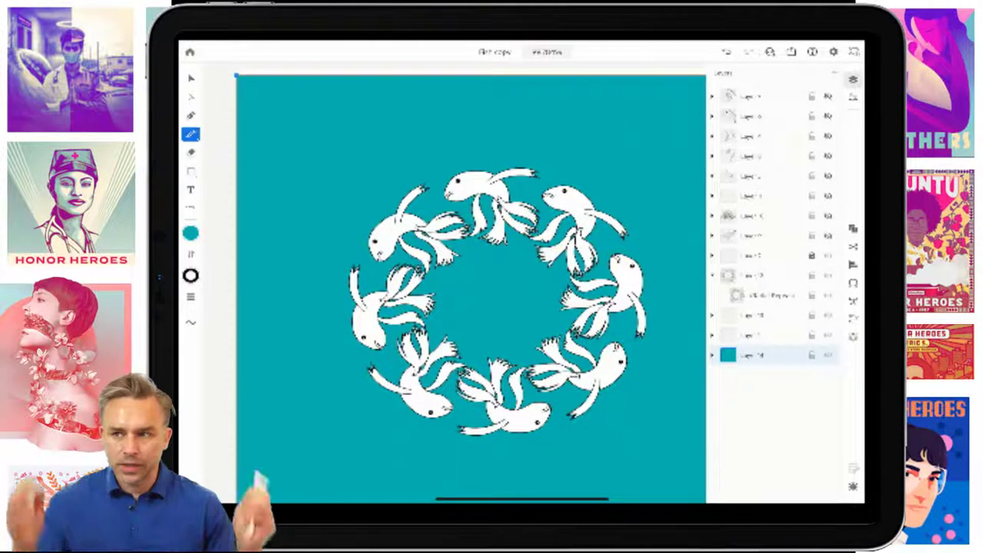
key(ctrl+y)
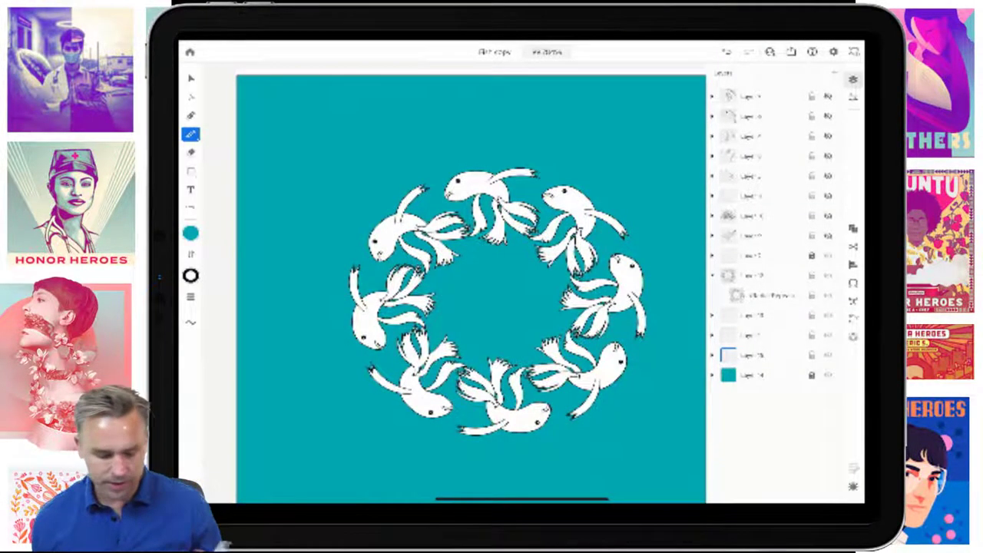
click(853, 79)
scroll(492, 284, up, 3)
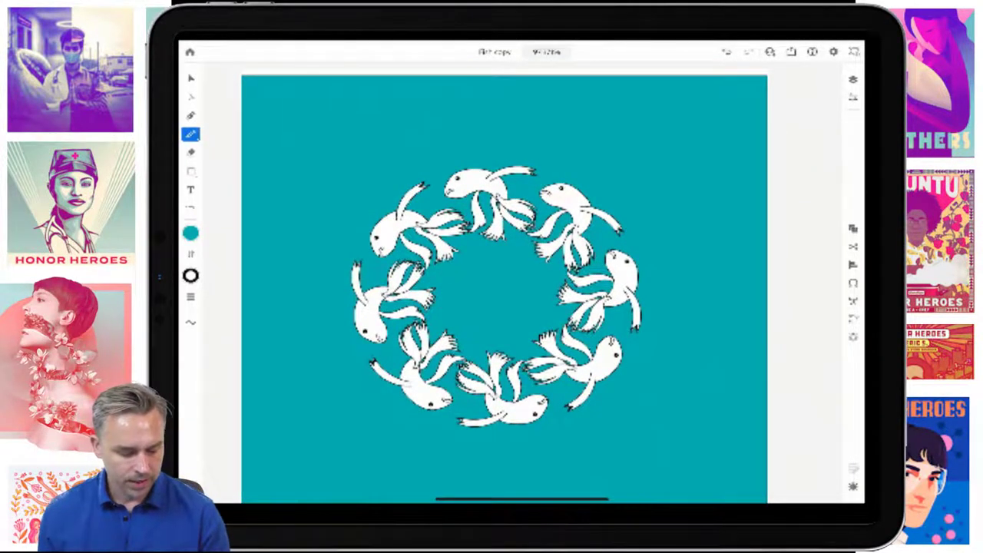
click(190, 232)
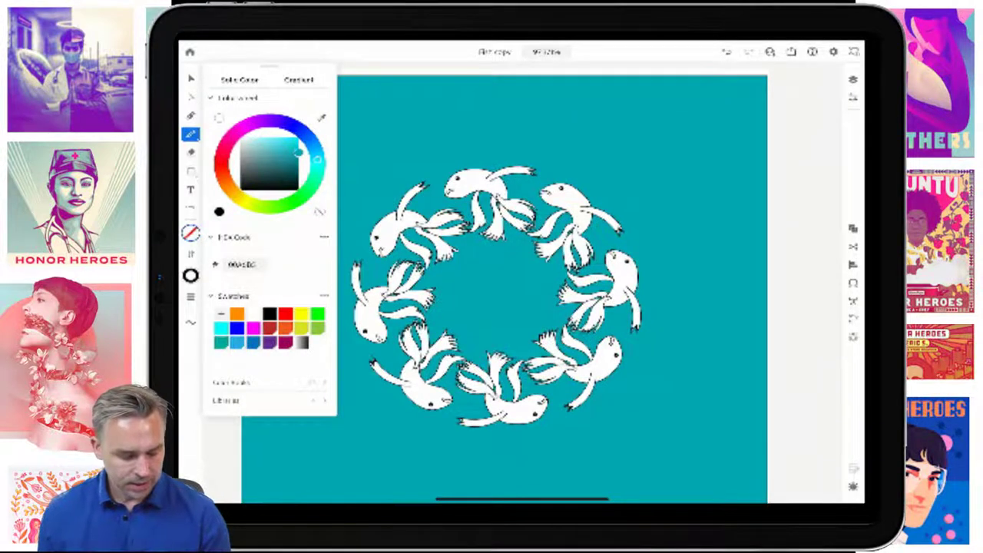
Step: Switch to the stroke colour and extend the dashed wavy line to the right edge
click(190, 275)
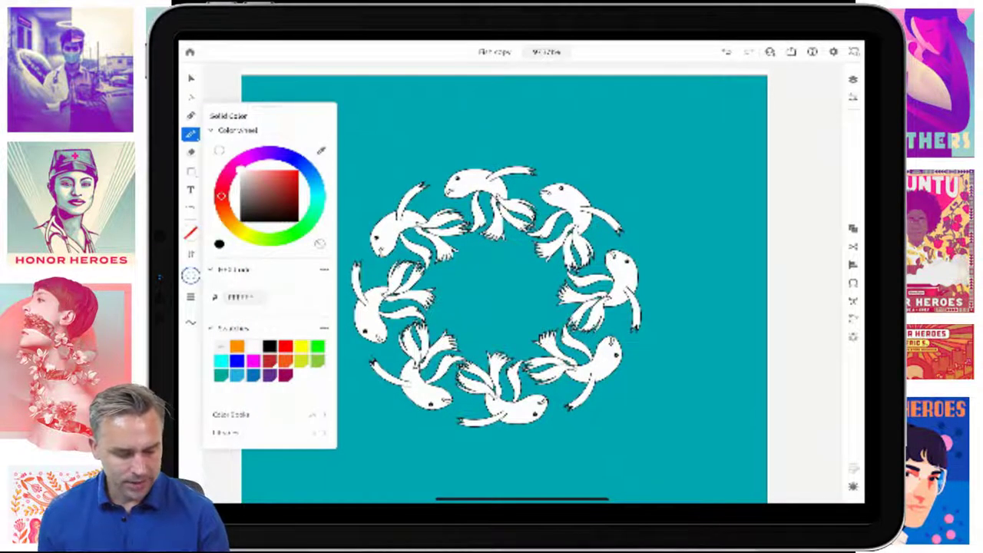
click(191, 275)
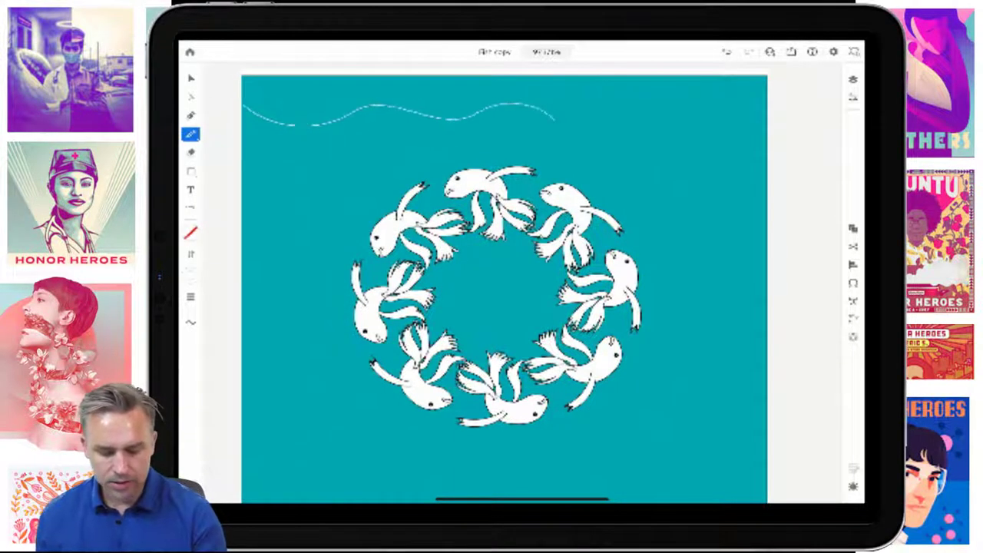
mouse_move(555, 116)
mouse_down()
mouse_move(676, 102)
mouse_move(767, 111)
mouse_up()
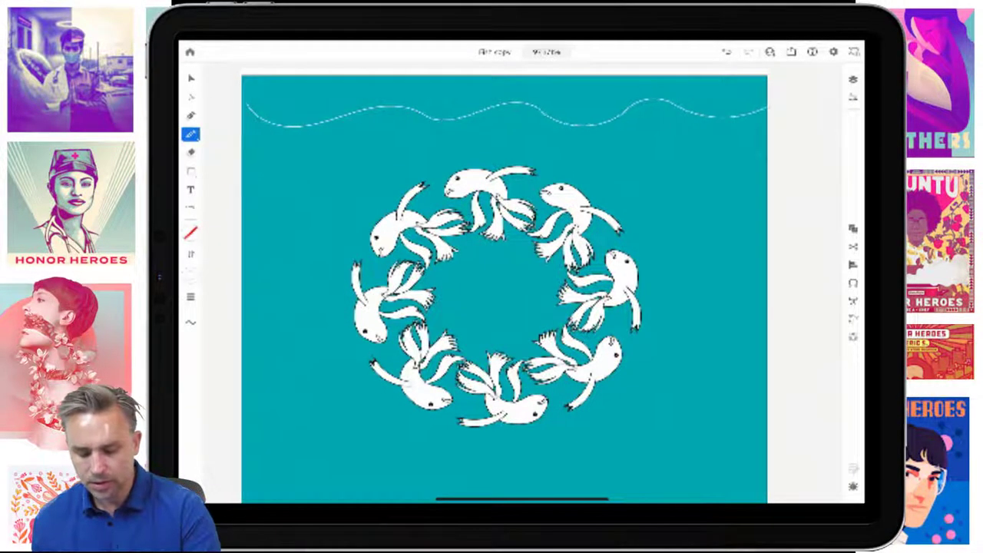
Step: Grid-repeat the wavy line with wider vertical spacing, then return to the home screen
click(190, 78)
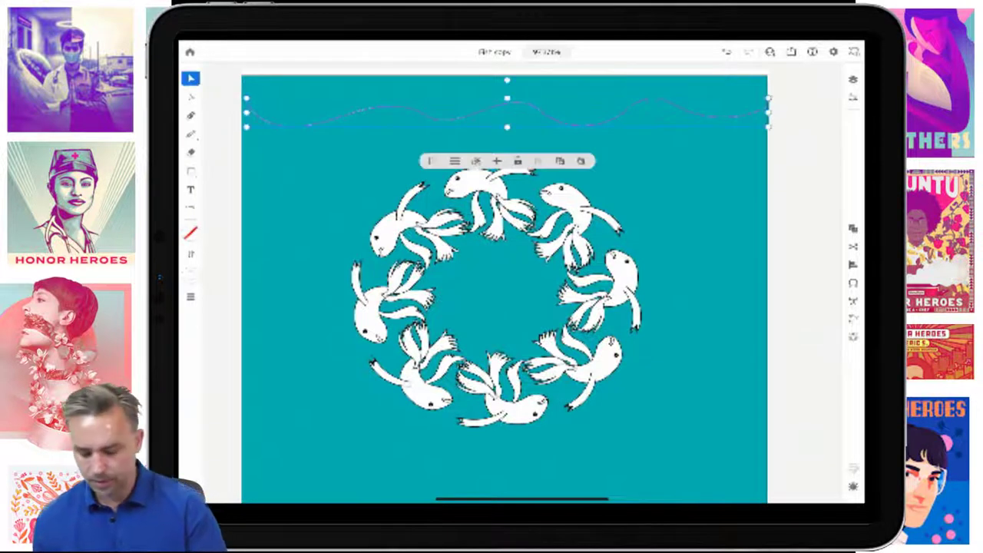
click(852, 337)
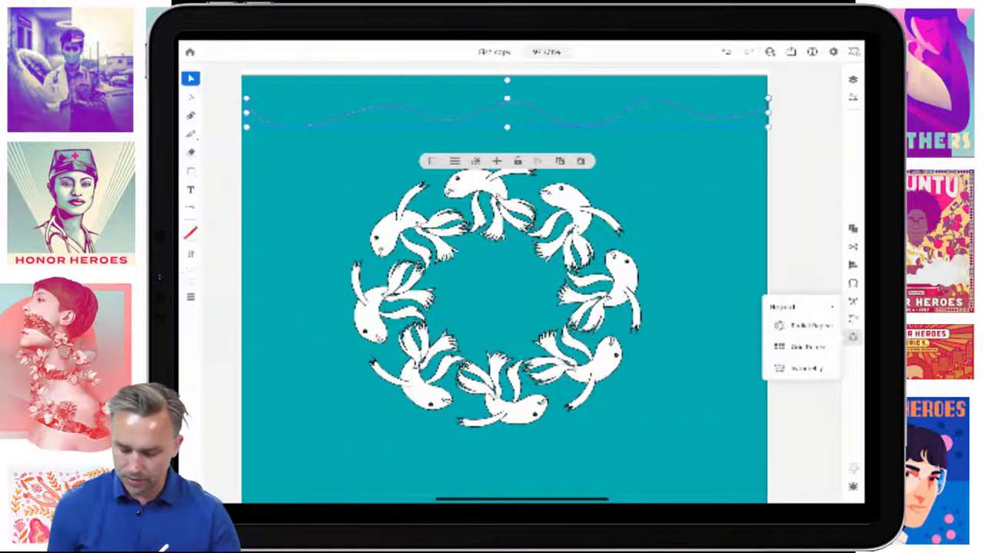
click(806, 347)
drag(246, 159, 245, 225)
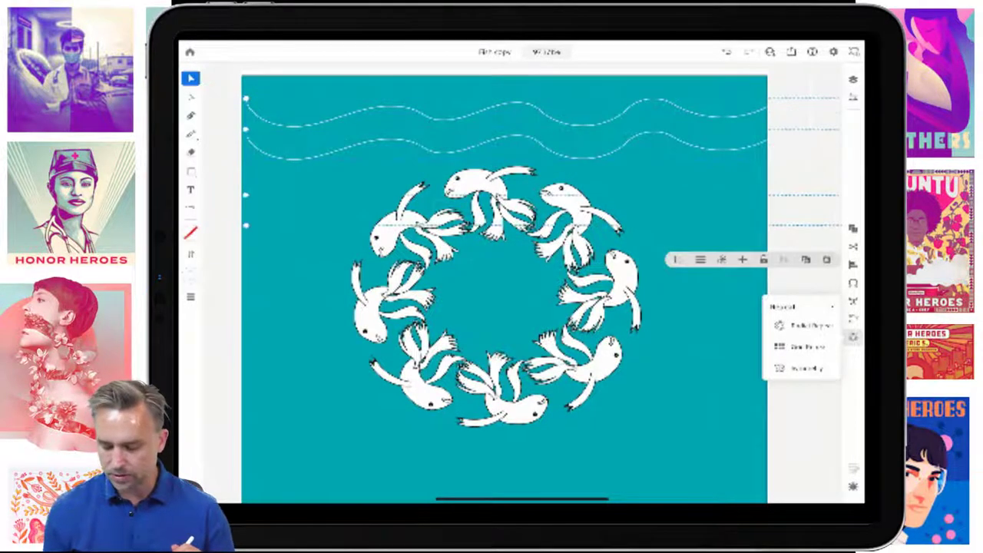
drag(522, 500, 522, 346)
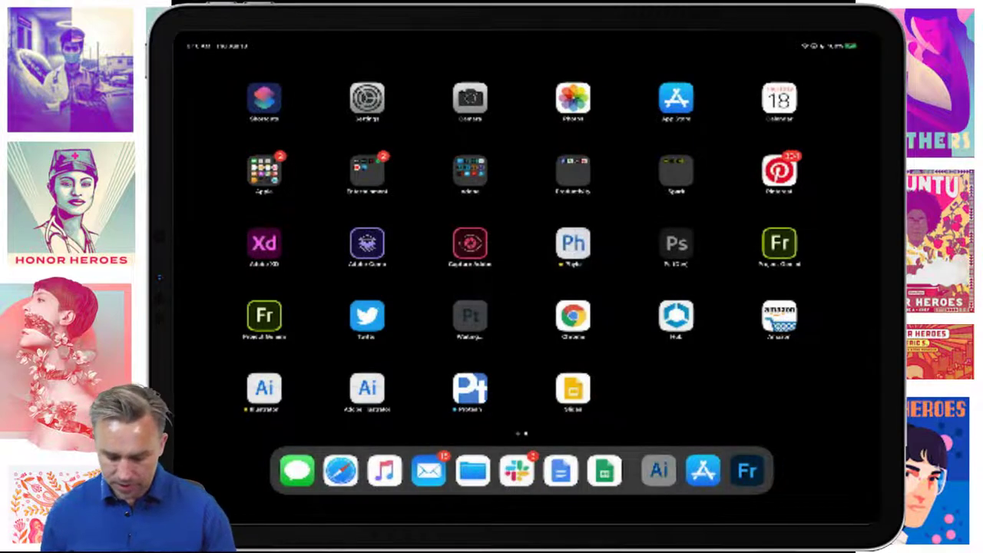
Step: Relaunch Illustrator, dismiss its crash alert, and swipe to the Adobe apps home page
click(658, 470)
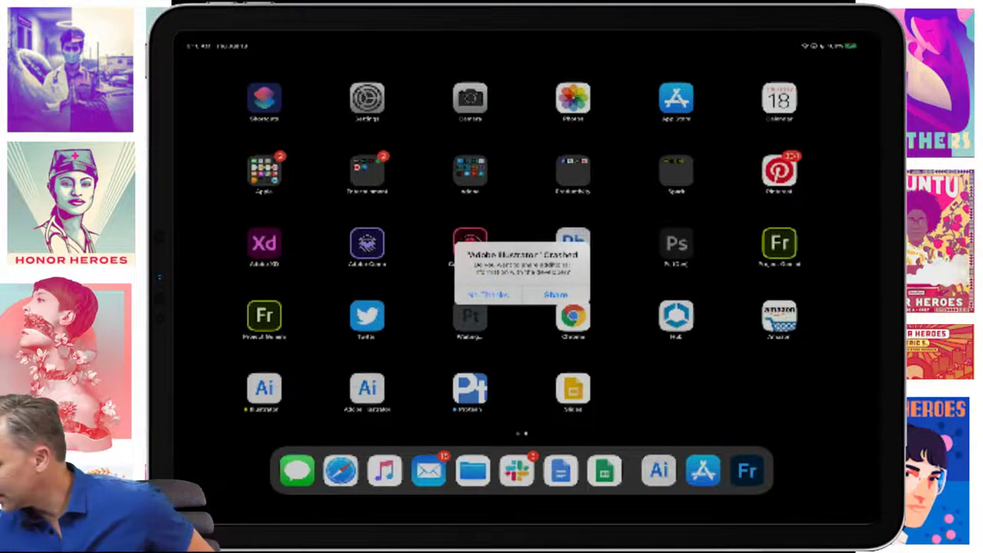
click(489, 294)
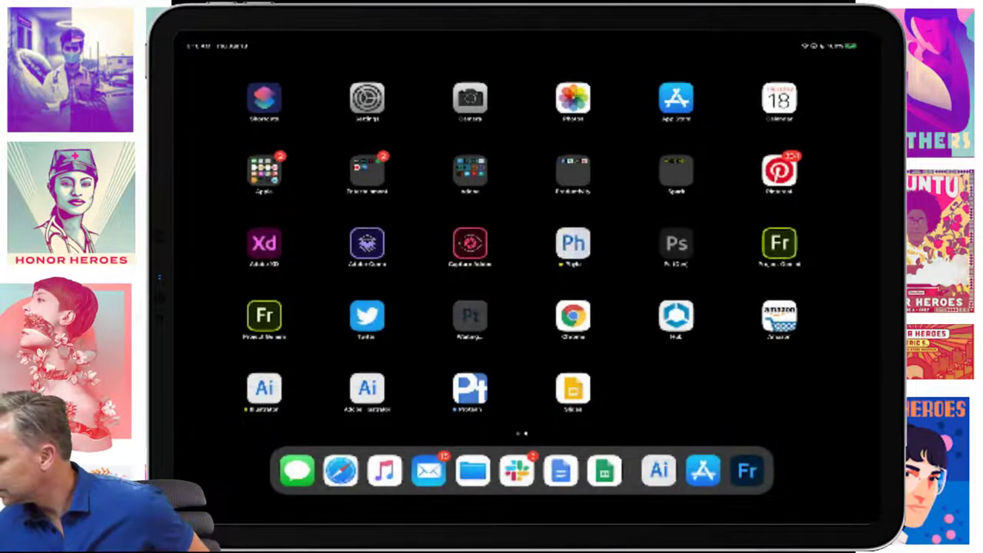
drag(692, 269, 307, 269)
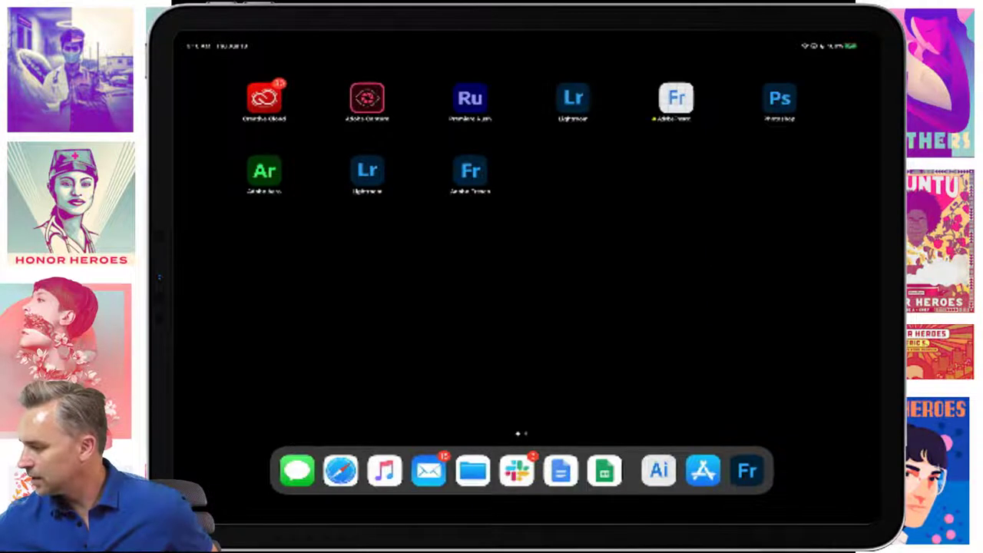
Step: Launch Adobe Fresco from the iPad home screen
click(470, 171)
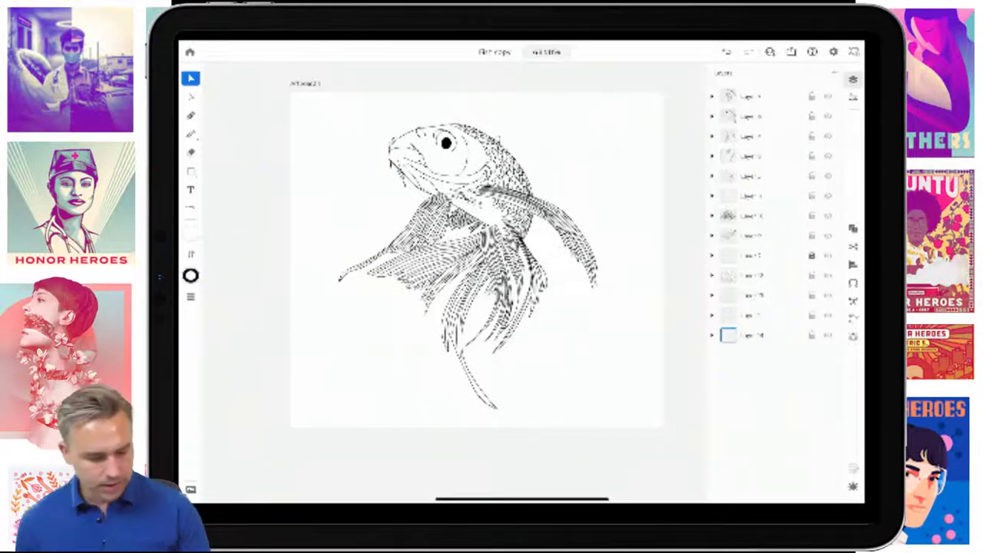
Step: Draw a blue-filled rectangle covering the whole artboard
click(190, 275)
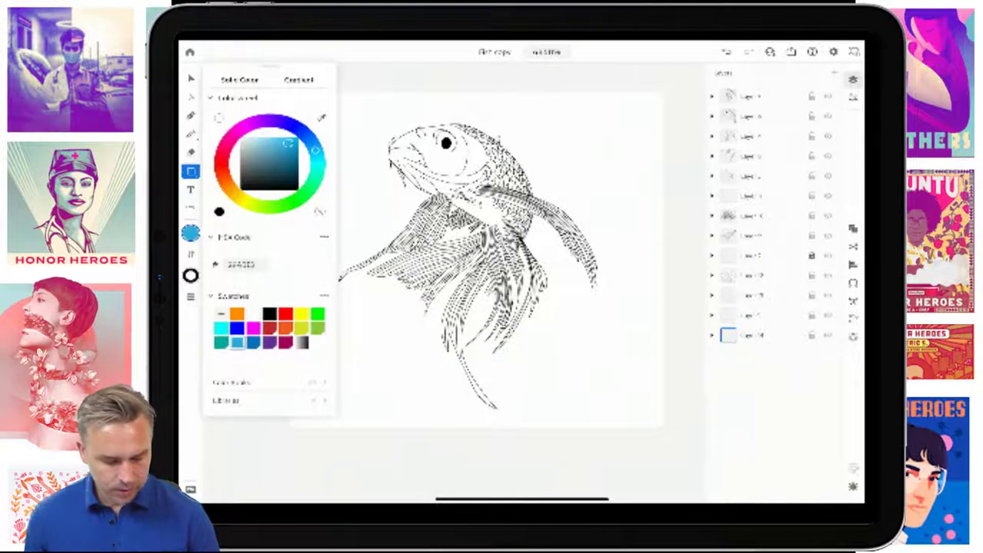
click(191, 275)
click(853, 79)
drag(461, 256, 662, 425)
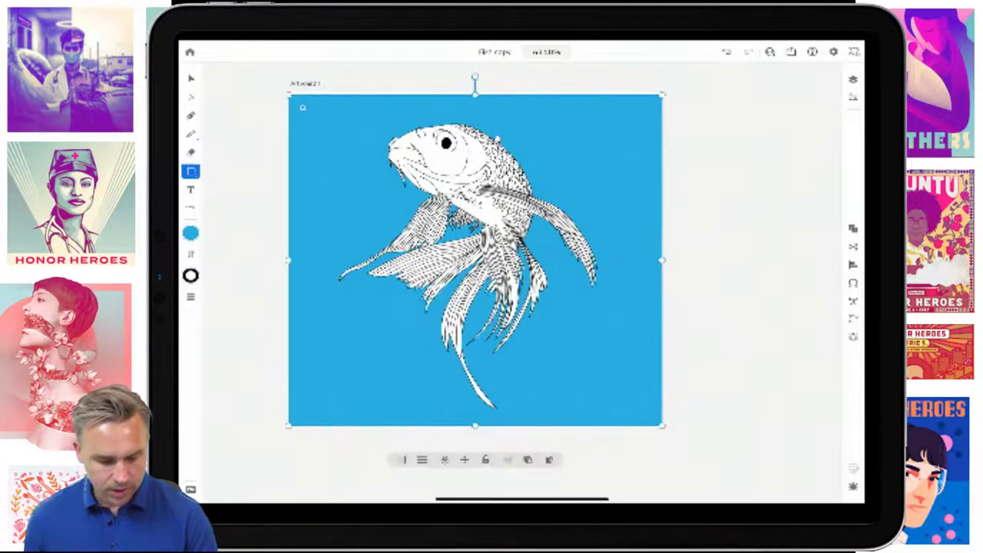
drag(289, 95, 285, 92)
click(191, 77)
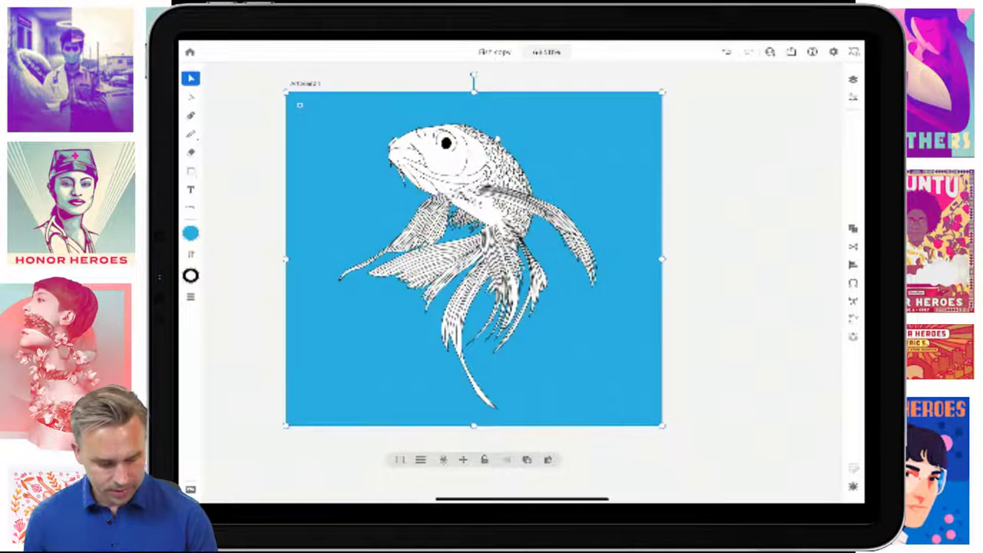
Step: Remove the rectangle's stroke and lock the blue background layer
click(190, 275)
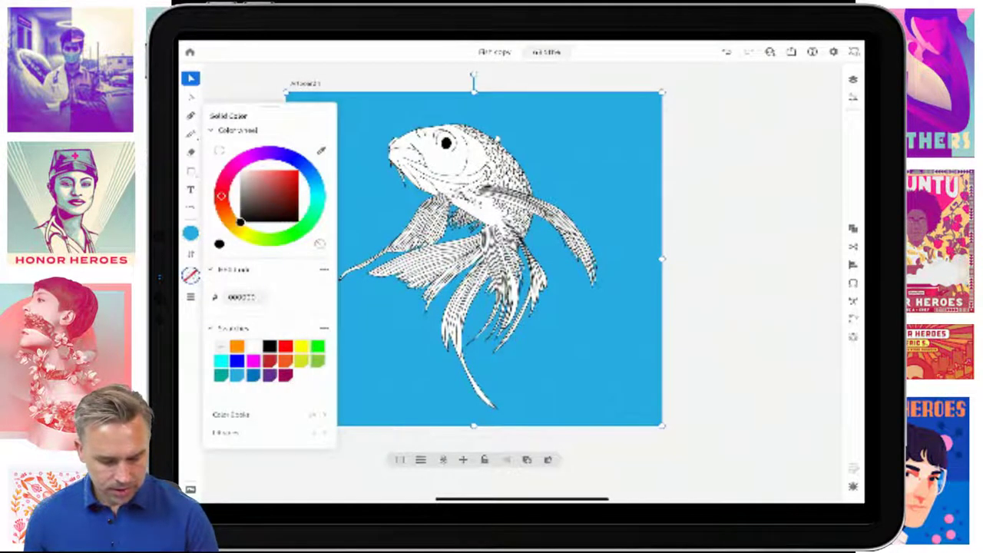
click(761, 307)
click(853, 79)
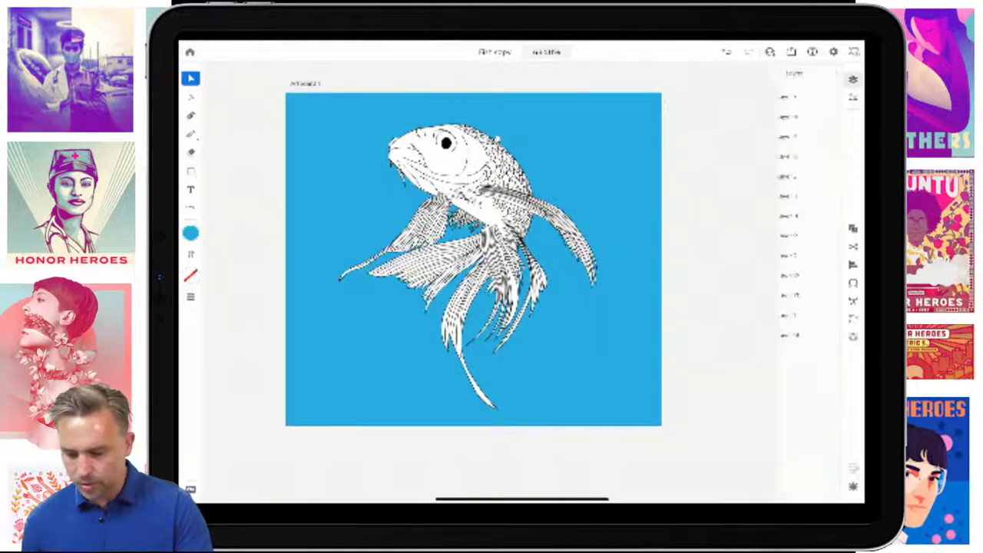
click(812, 335)
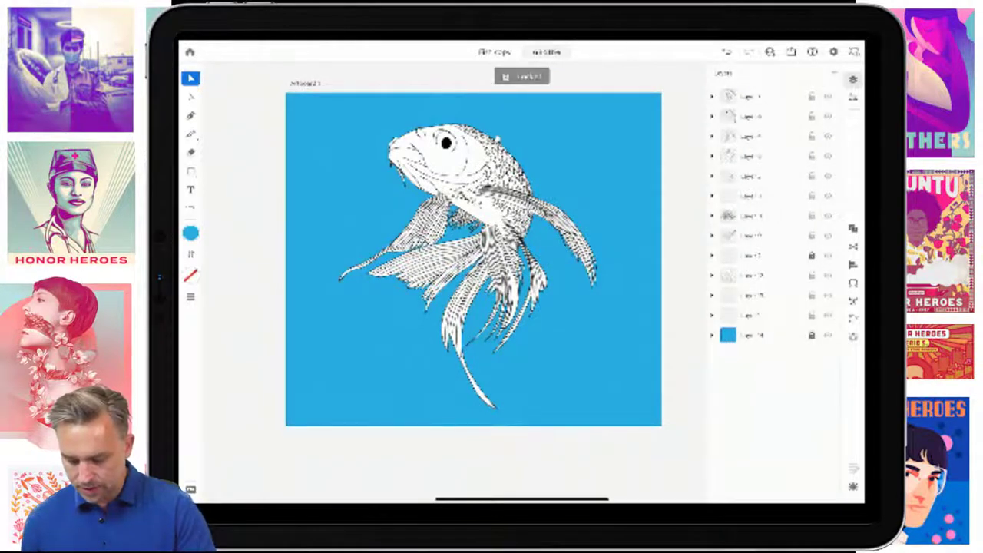
Step: Scale the fish drawing to about a third and place it in the artboard's upper centre
mouse_move(288, 91)
mouse_down()
mouse_move(561, 368)
mouse_move(653, 422)
mouse_up()
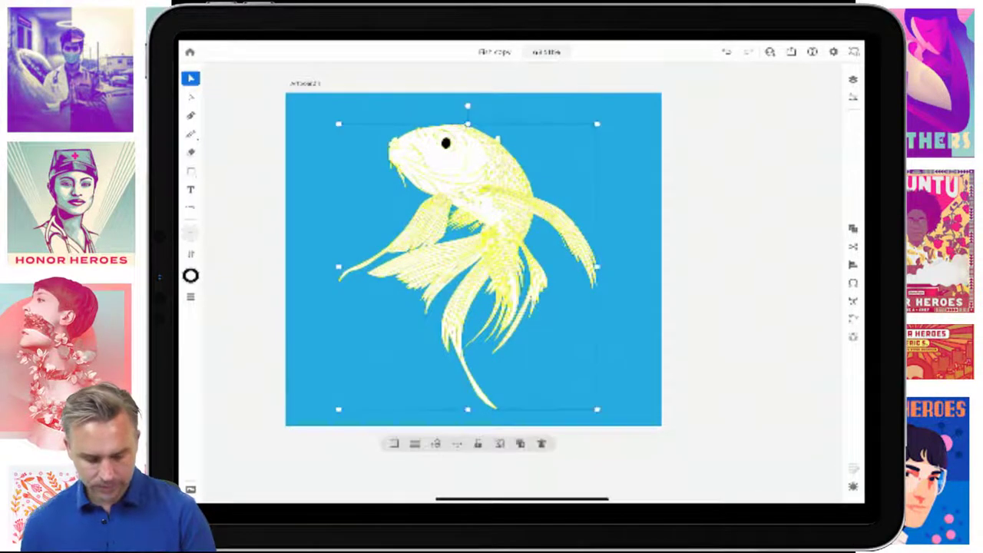
mouse_move(338, 123)
mouse_down()
mouse_move(355, 129)
mouse_move(462, 296)
mouse_up()
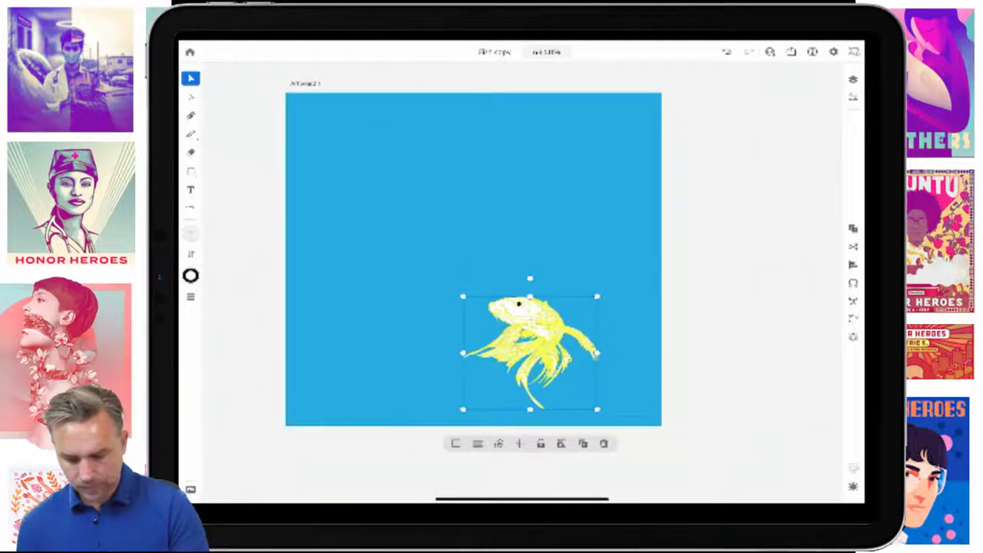
key(ctrl+z)
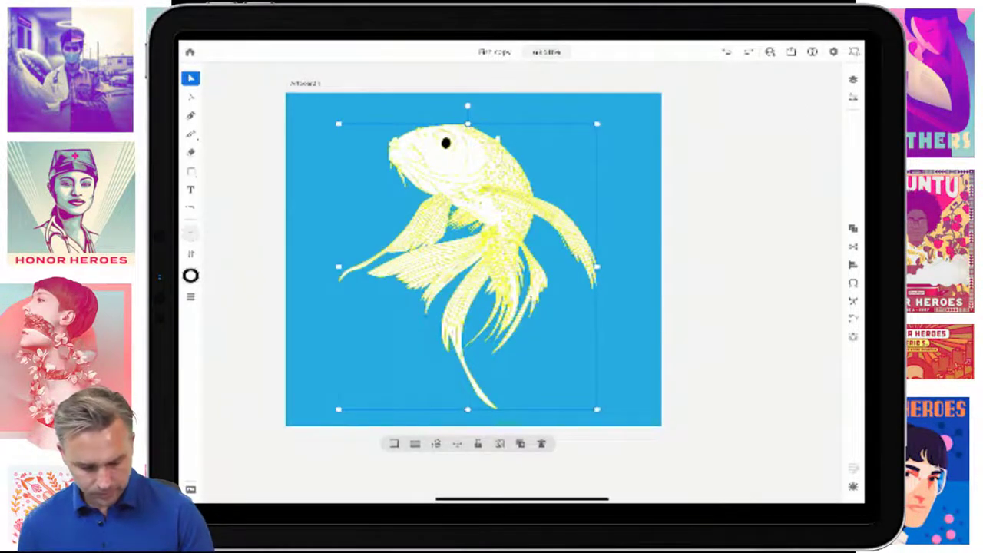
drag(338, 123, 482, 297)
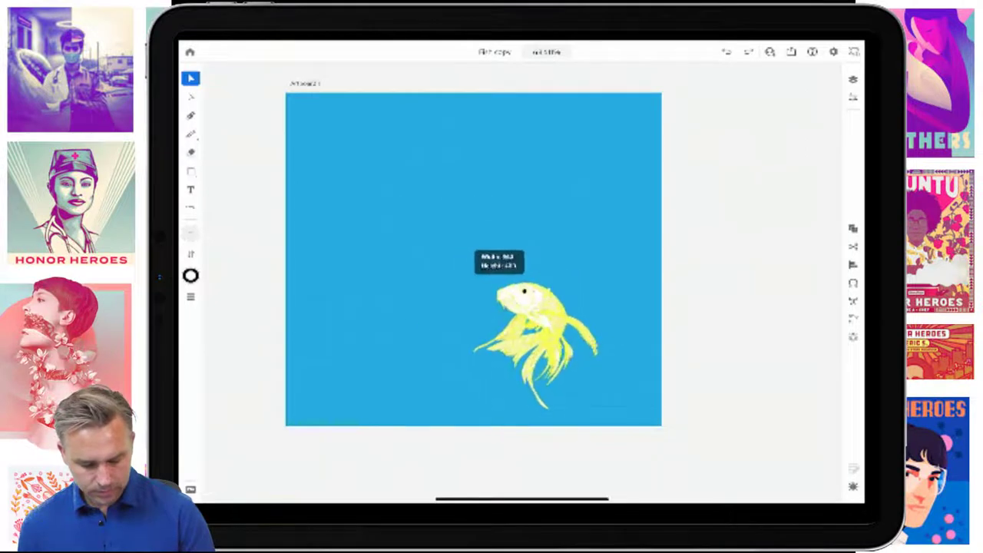
drag(540, 353, 472, 223)
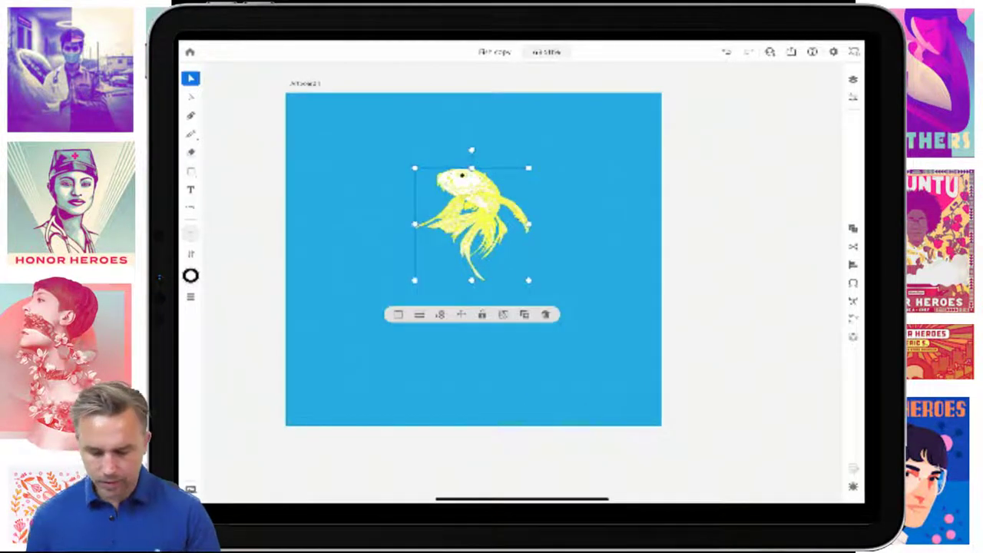
key(Escape)
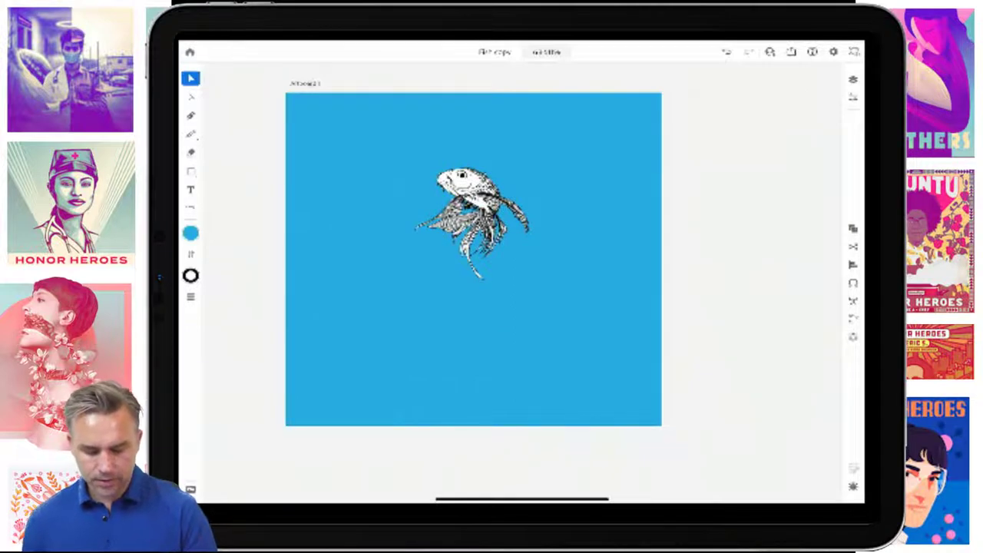
Step: Add a new empty layer and move it just above the blue background layer
scroll(494, 261, up, 3)
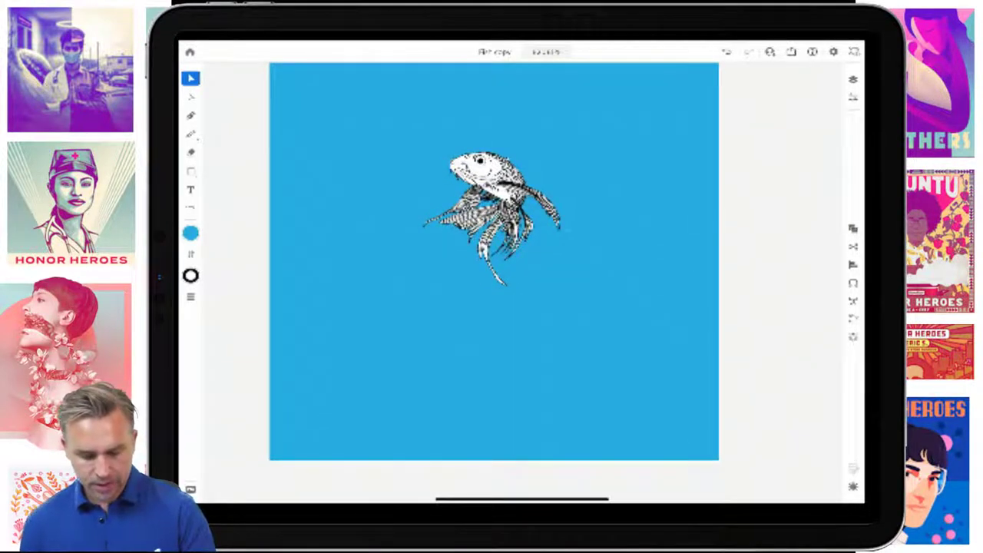
click(853, 79)
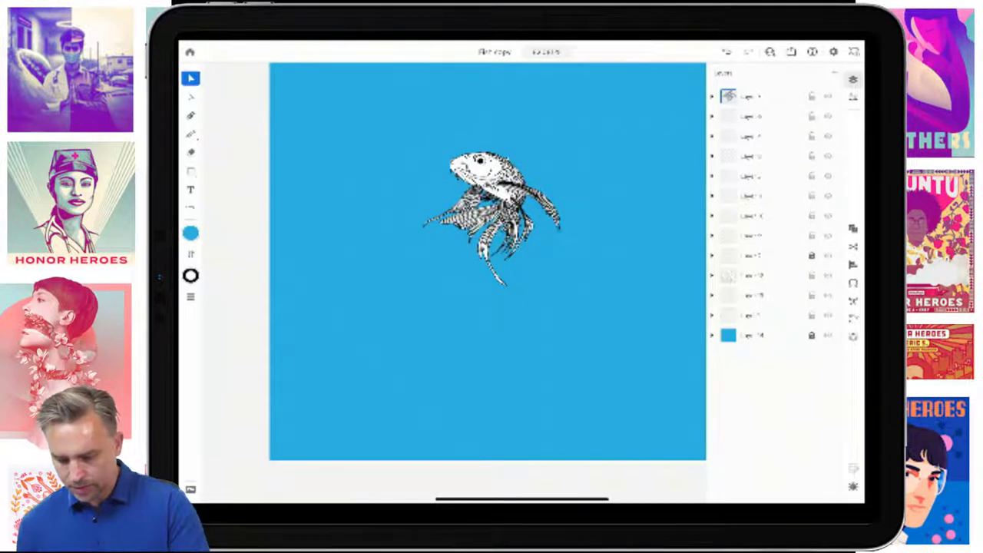
click(853, 96)
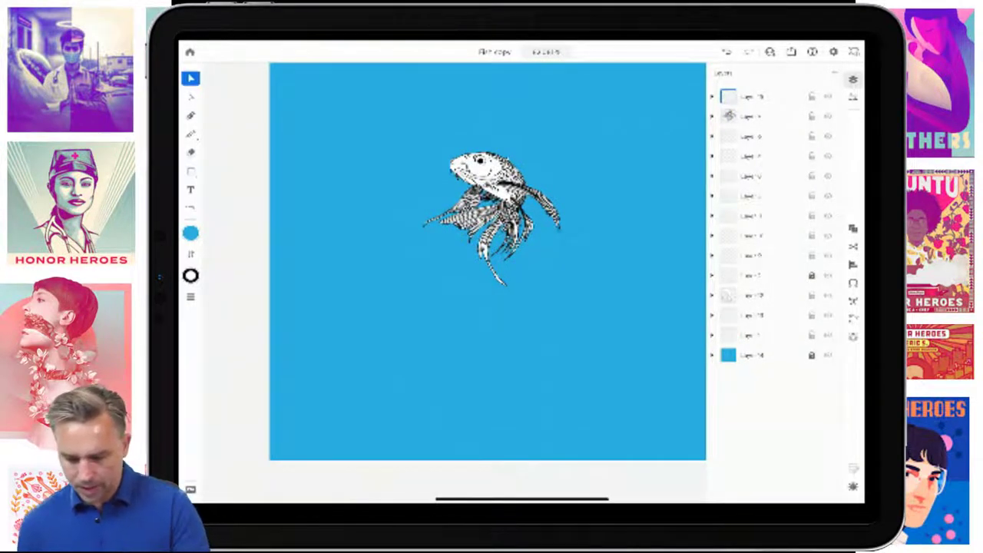
drag(728, 96, 728, 335)
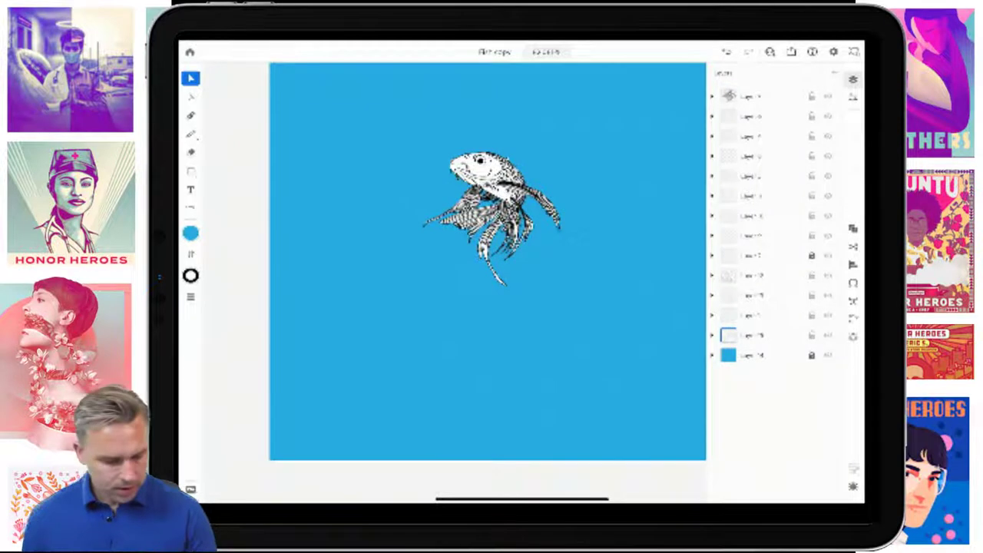
Step: Choose the Pencil tool and set the fill colour to none
click(191, 134)
click(190, 233)
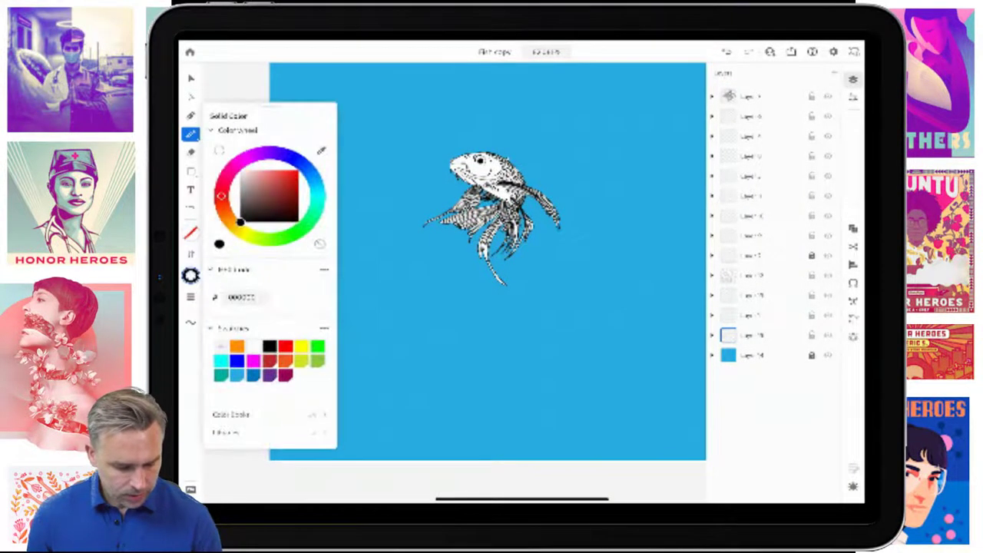
click(190, 275)
Step: Sketch a freehand Pencil wave across the artboard top, then undo it
click(853, 79)
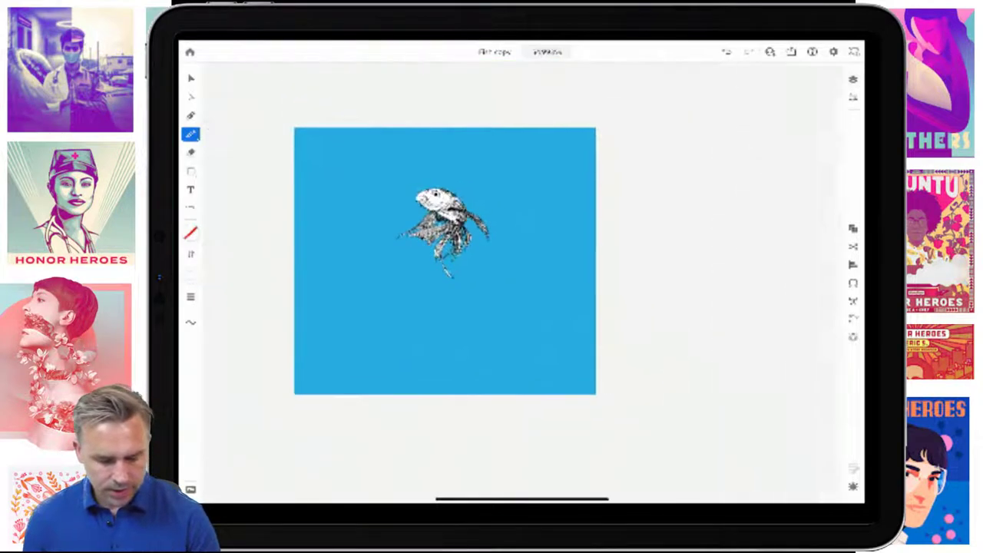
scroll(488, 277, up, 2)
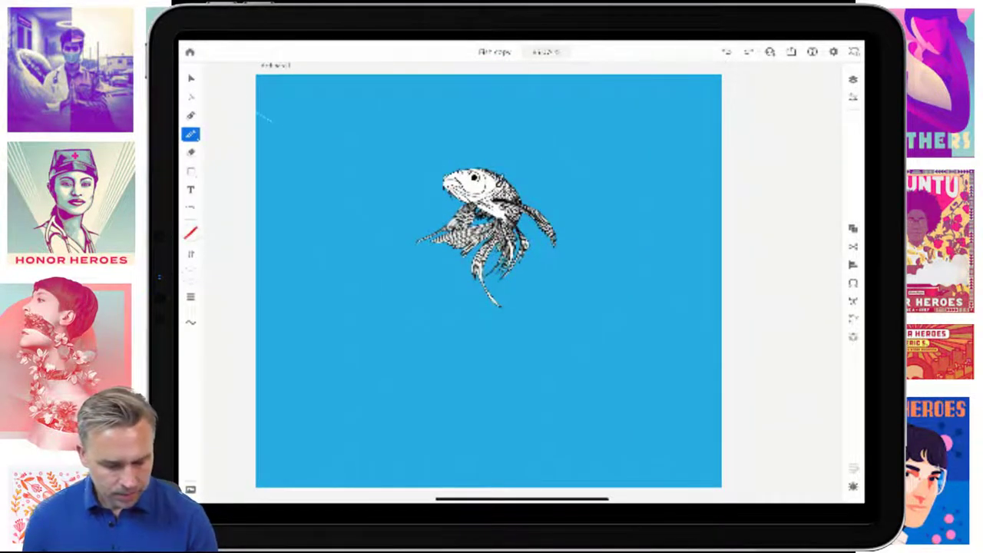
mouse_move(464, 127)
mouse_down()
mouse_move(604, 105)
mouse_move(636, 122)
mouse_move(745, 114)
mouse_up()
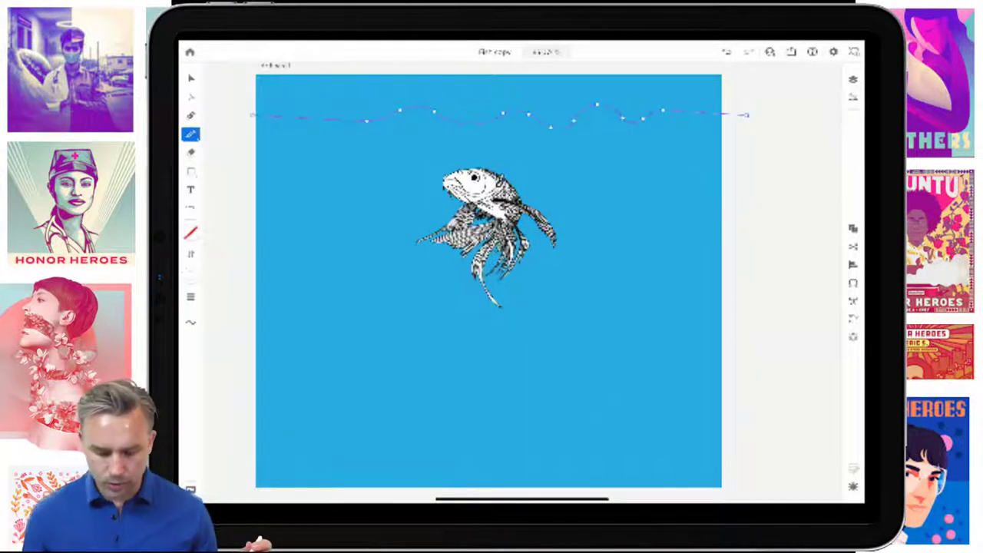
key(ctrl+z)
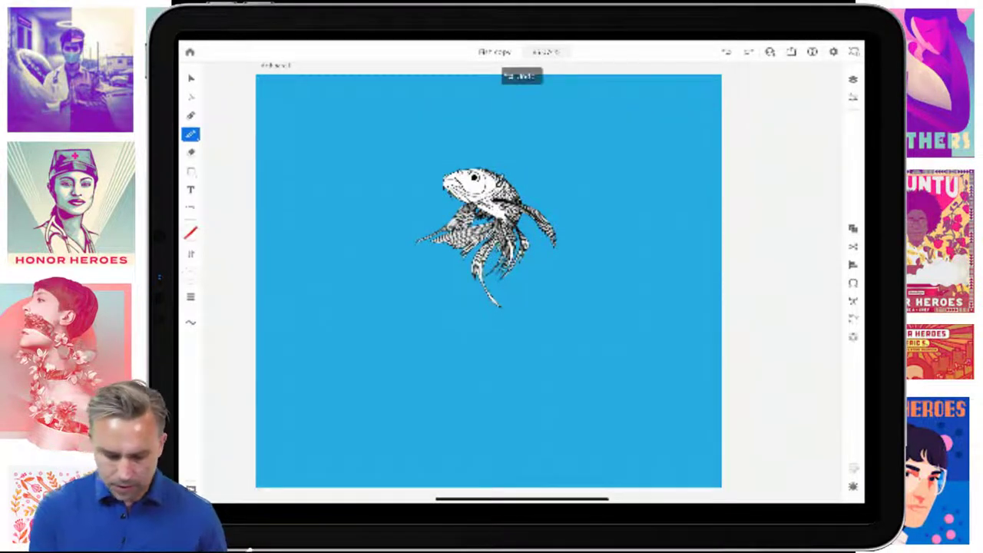
Step: Draw a smooth Pen-tool wave of curved anchors across the artboard top, then select it
key(p)
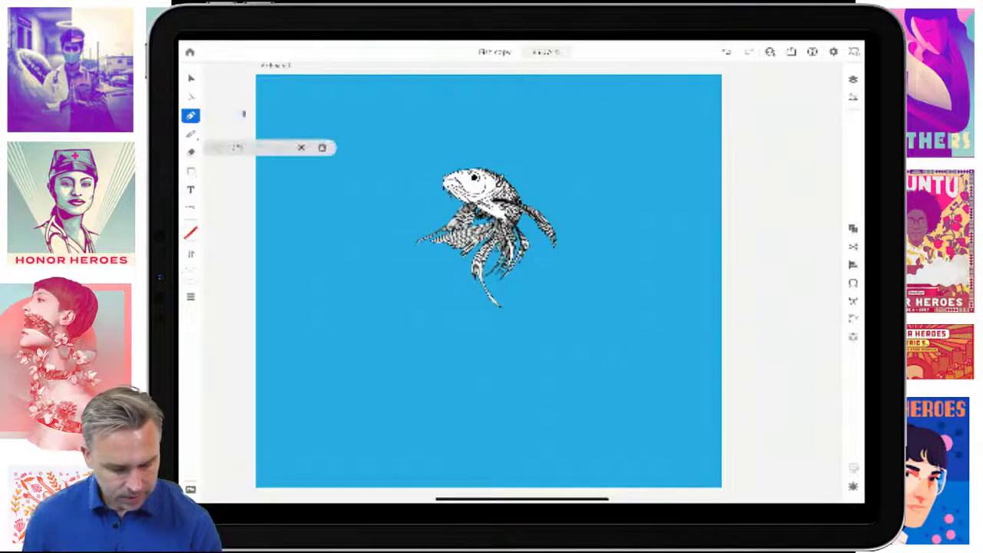
mouse_move(290, 132)
mouse_down()
mouse_move(315, 136)
mouse_move(362, 117)
mouse_up()
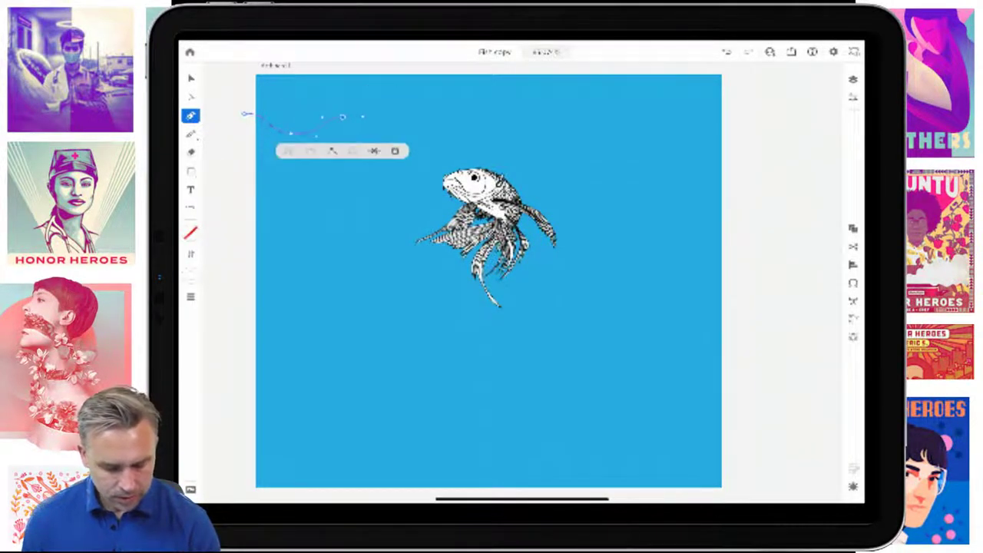
scroll(491, 253, up, 3)
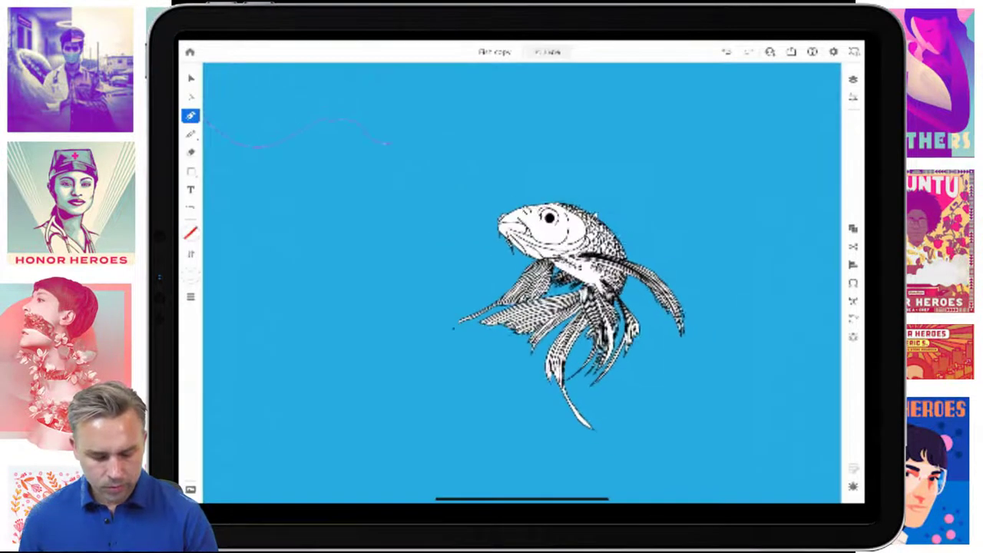
scroll(549, 315, right, 1)
mouse_move(472, 123)
mouse_down()
mouse_move(514, 125)
mouse_move(575, 150)
mouse_up()
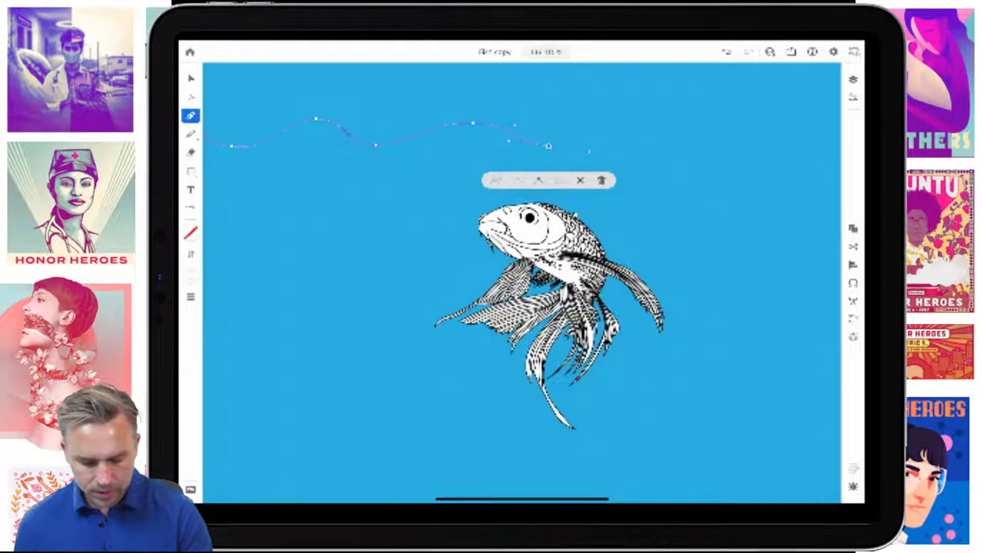
mouse_move(619, 115)
mouse_down()
mouse_move(665, 117)
mouse_move(730, 146)
mouse_up()
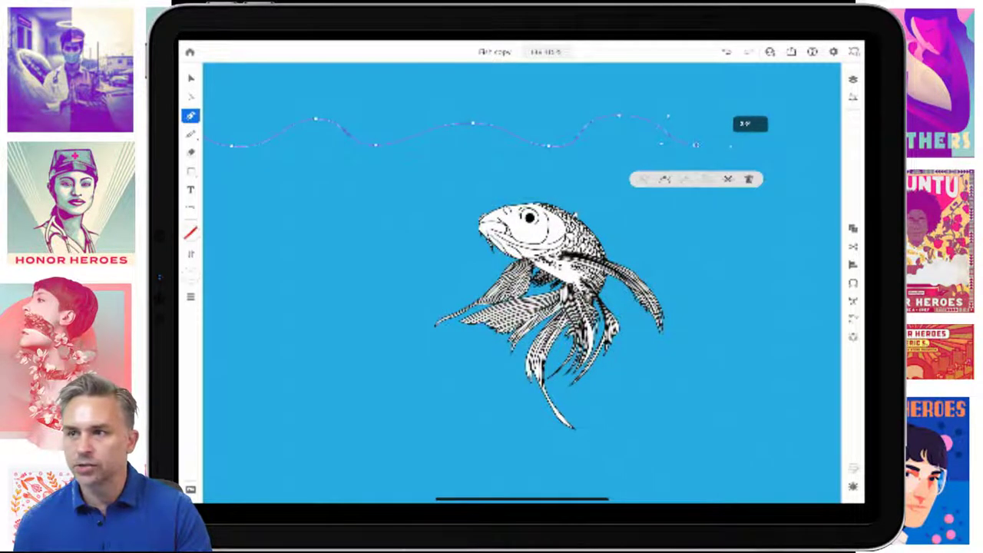
scroll(523, 284, down, 2)
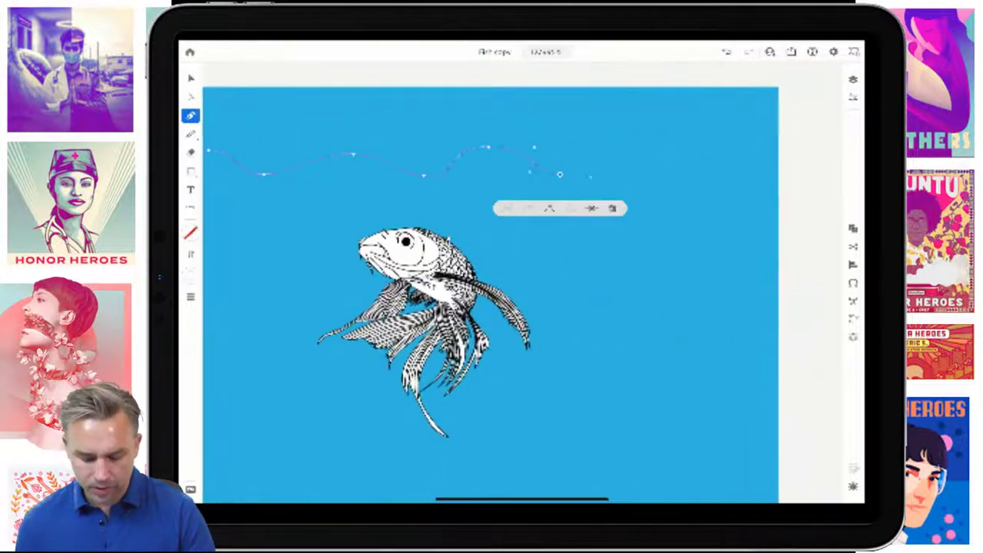
drag(651, 150, 763, 176)
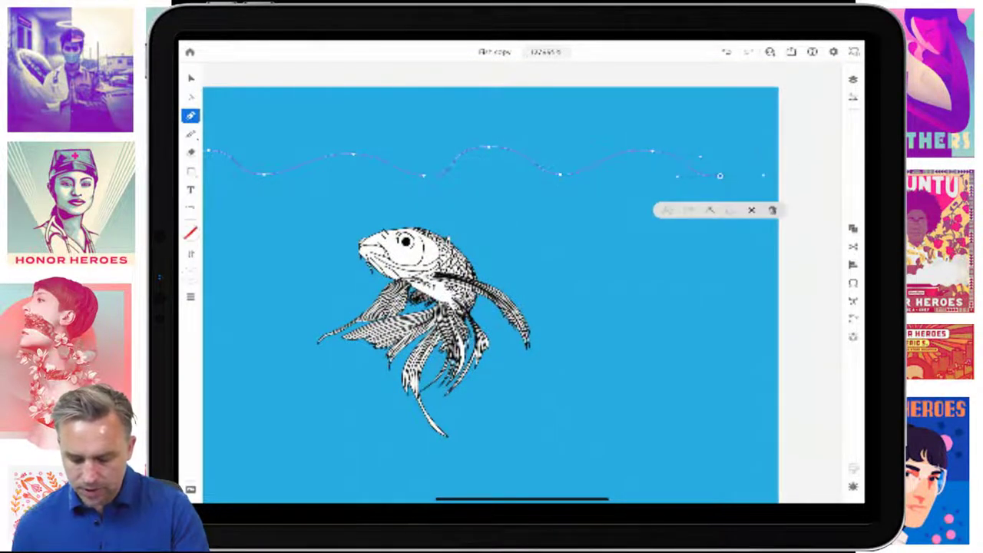
click(784, 152)
scroll(542, 287, down, 3)
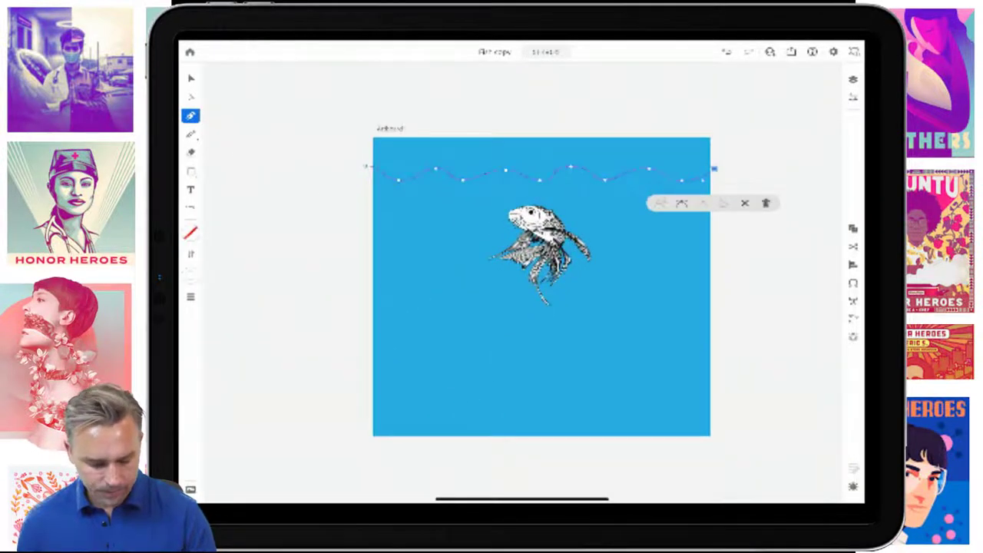
key(v)
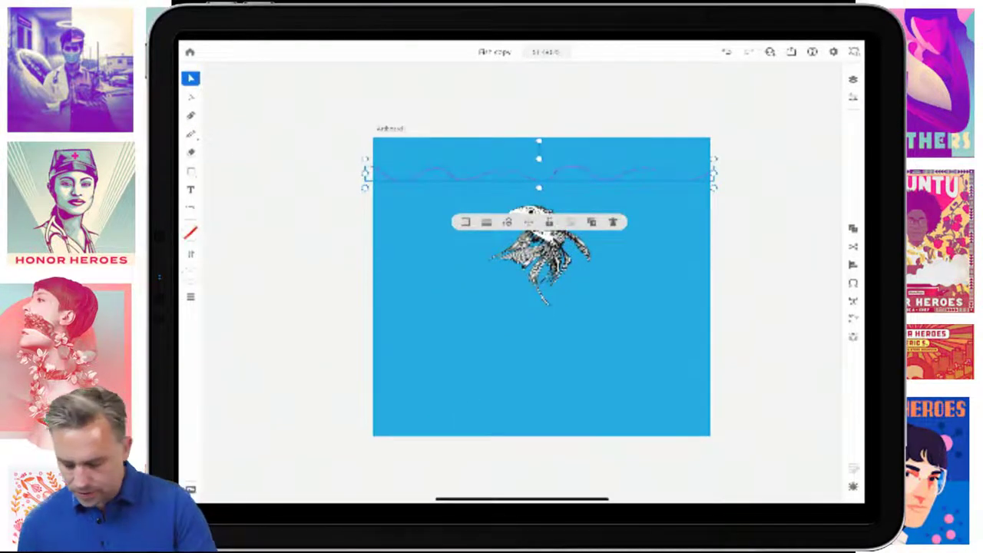
click(852, 336)
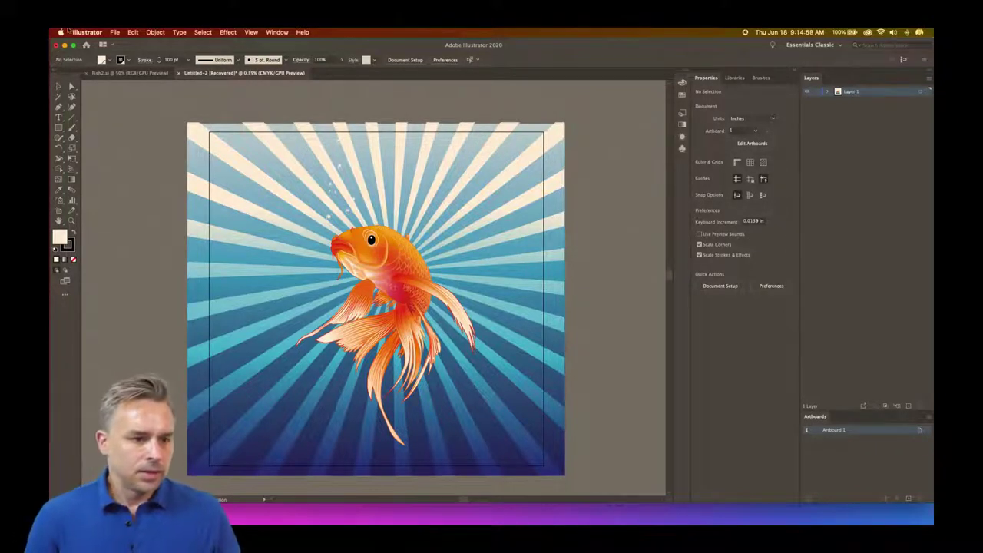
Step: Maximize and zoom into the koi artwork window, then bring up a Finder window
click(73, 46)
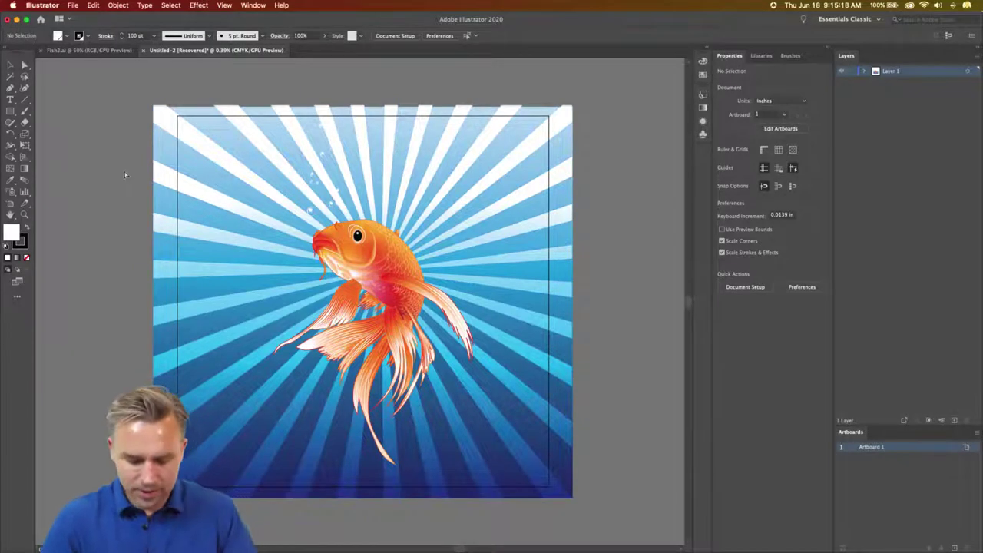
key(super+plus)
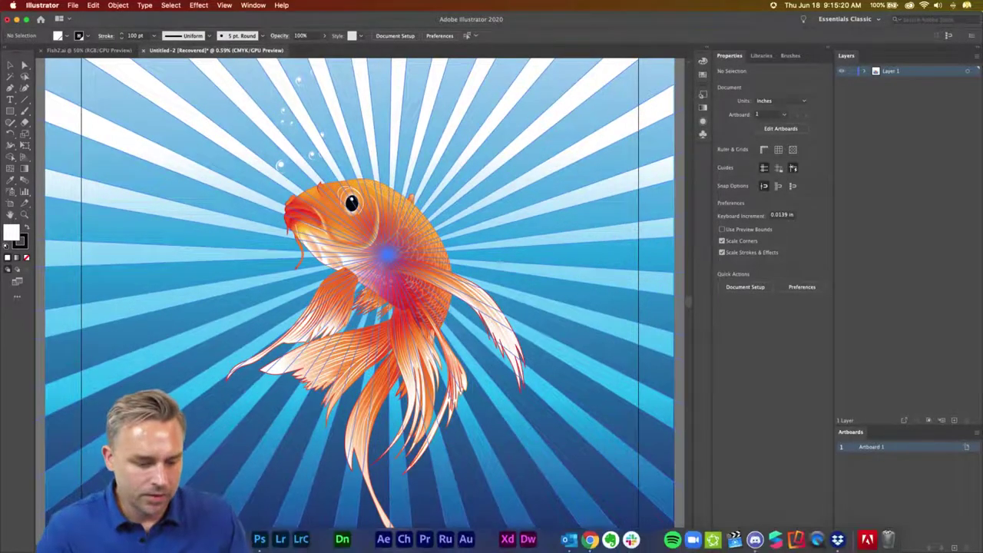
click(231, 540)
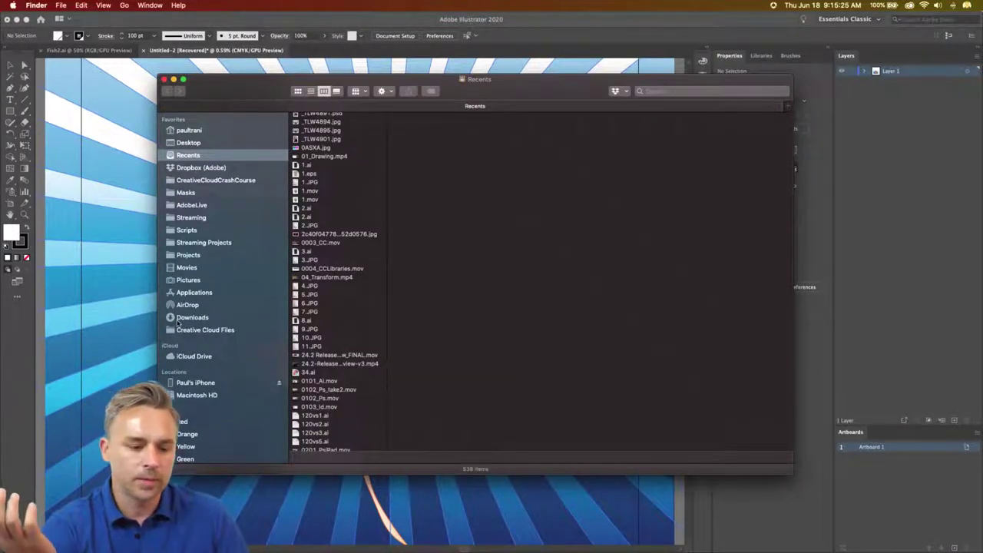
Step: Open FishOutline.ai from the Desktop's Illustrator folder in Illustrator
click(185, 143)
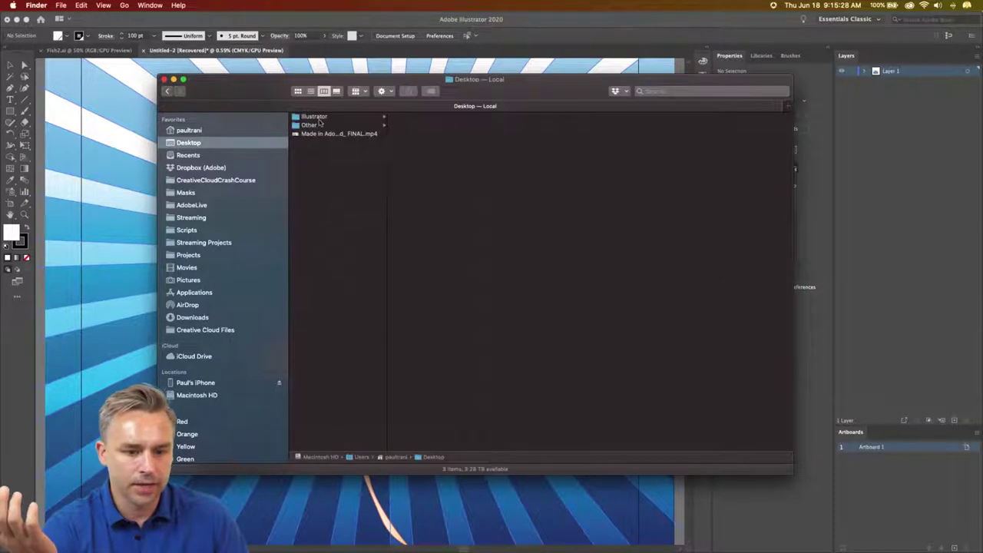
click(318, 117)
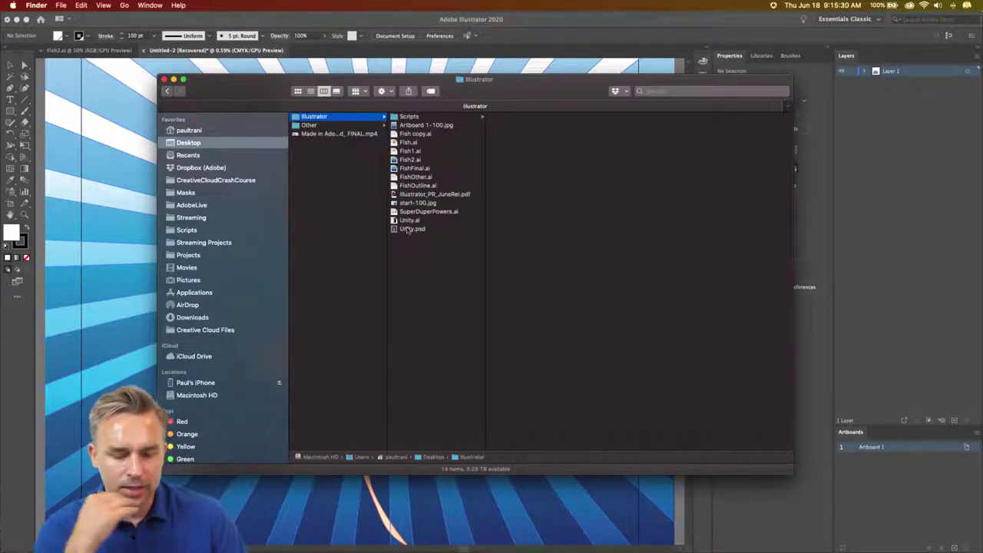
double_click(396, 186)
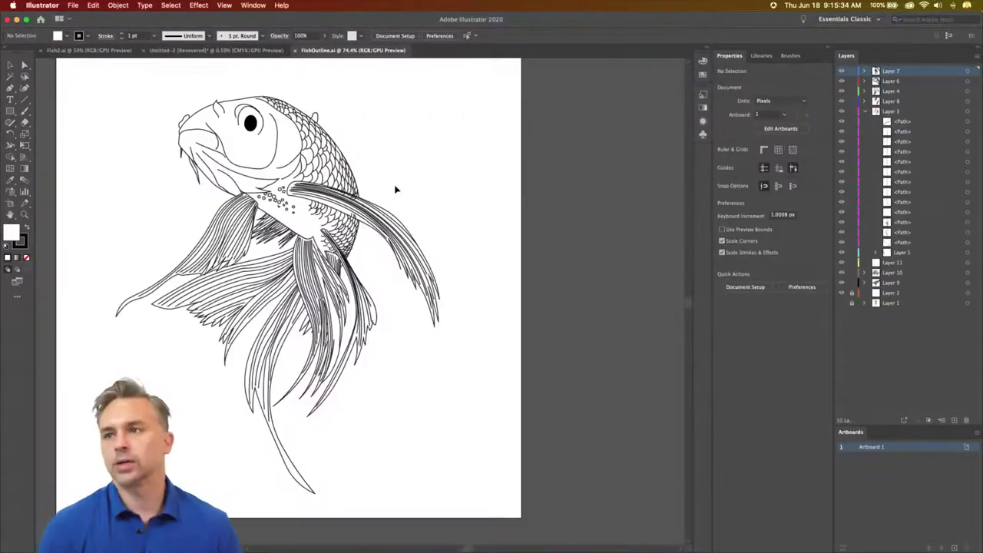
scroll(451, 374, up, 2)
scroll(466, 373, left, 5)
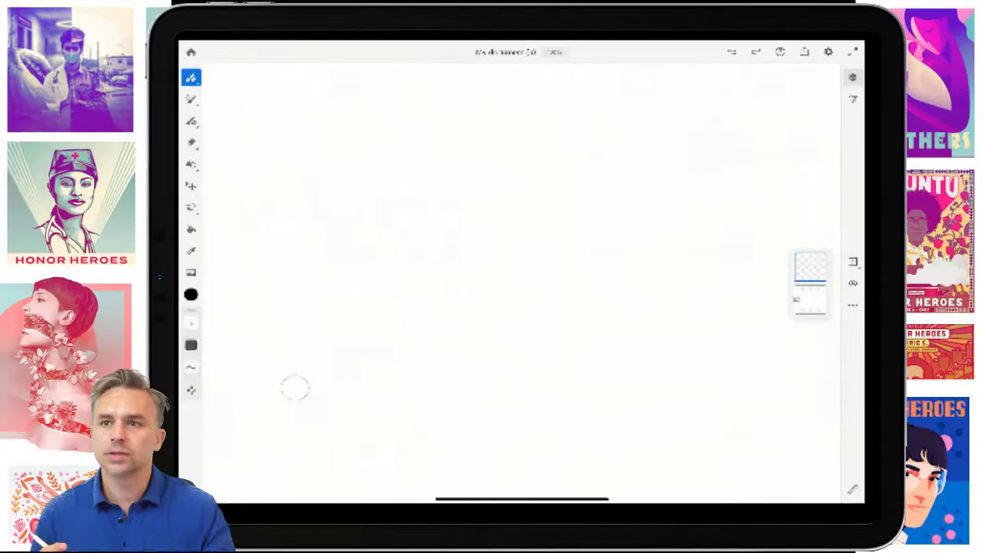
Step: Pick the second vector brush and draw the fish's curved back and head lines
click(190, 121)
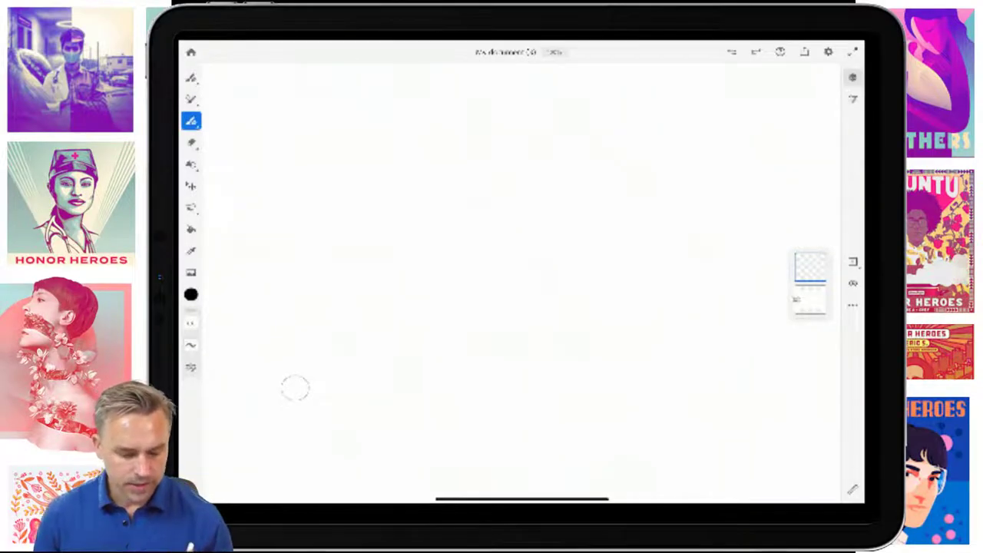
click(190, 121)
click(269, 198)
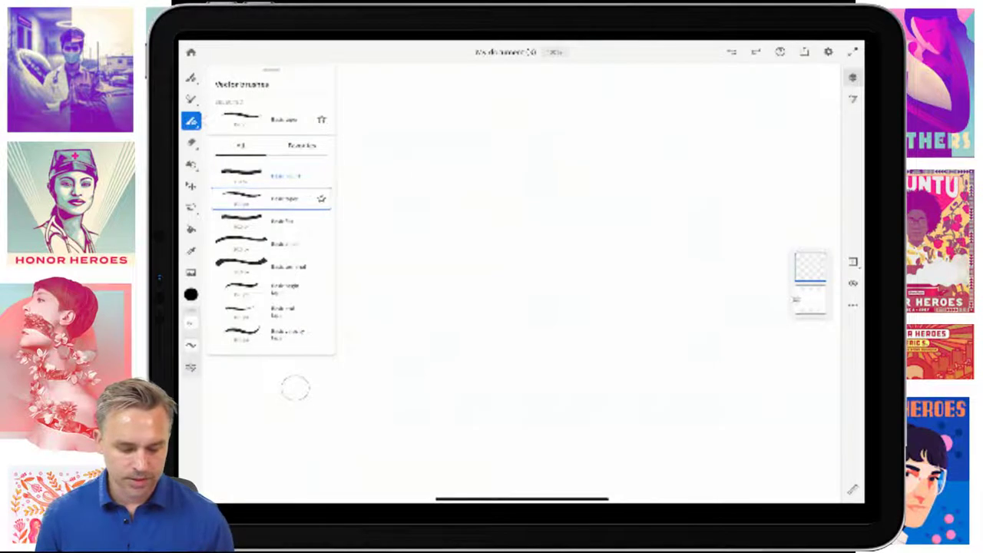
mouse_move(415, 162)
mouse_down()
mouse_move(465, 138)
mouse_move(566, 325)
mouse_move(620, 366)
mouse_up()
mouse_move(415, 163)
mouse_down()
mouse_move(441, 225)
mouse_move(541, 338)
mouse_move(466, 441)
mouse_move(549, 402)
mouse_move(653, 410)
mouse_move(679, 400)
mouse_up()
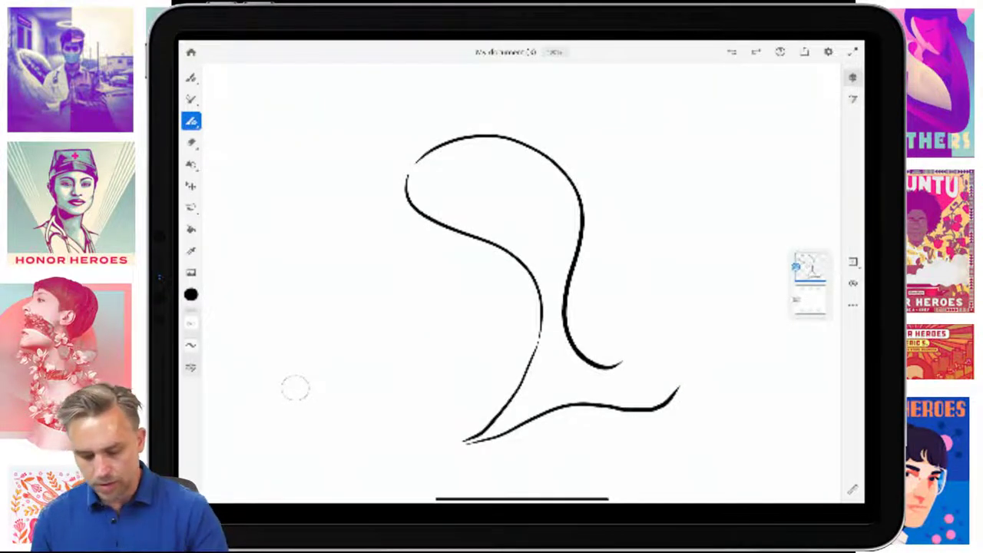
key(ctrl+z)
Step: Draw the tail's bottom sweep, inner line and hatch strokes near its base
drag(463, 448, 676, 407)
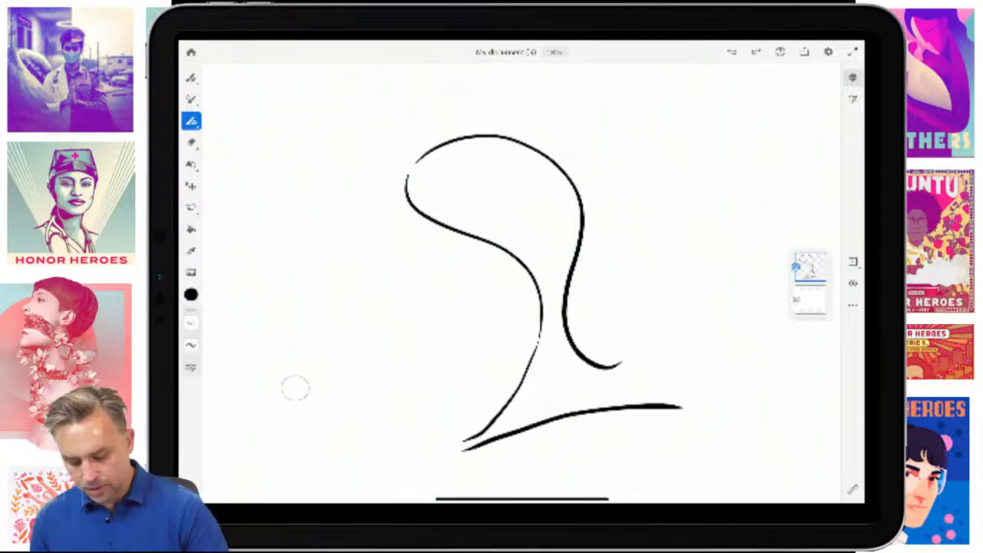
drag(611, 367, 684, 411)
drag(552, 356, 516, 427)
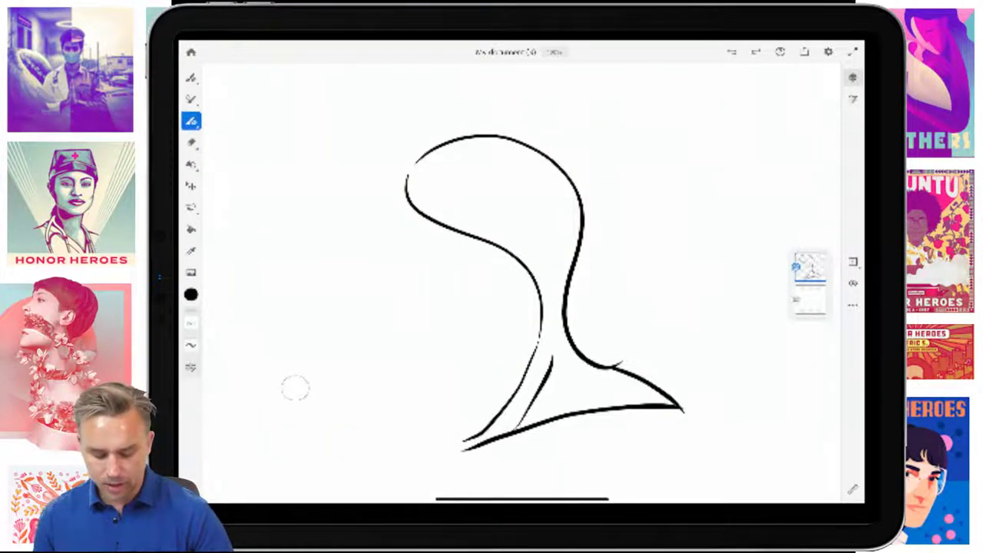
drag(569, 374, 591, 403)
drag(583, 376, 631, 395)
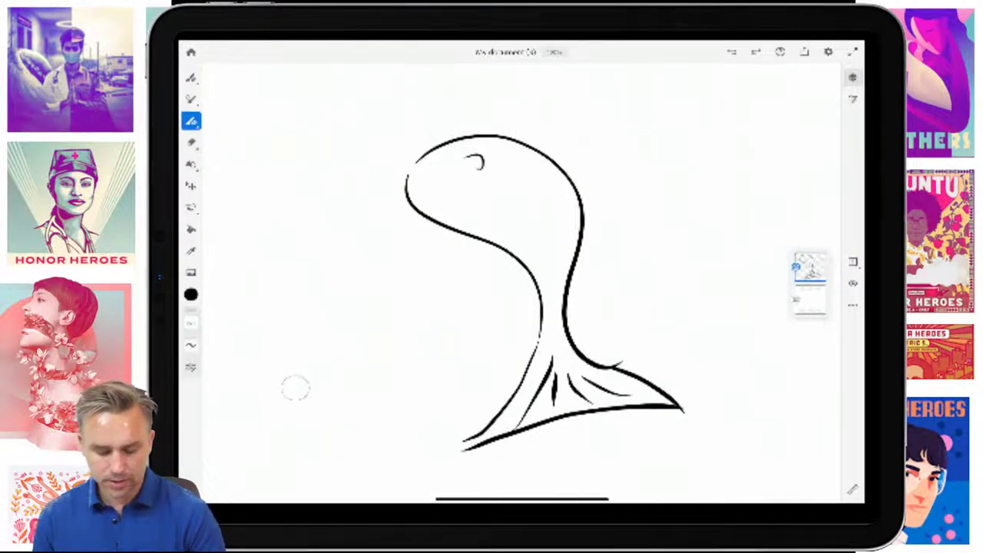
Step: Add a filled black eye and two fins to the fish
key(ctrl+z)
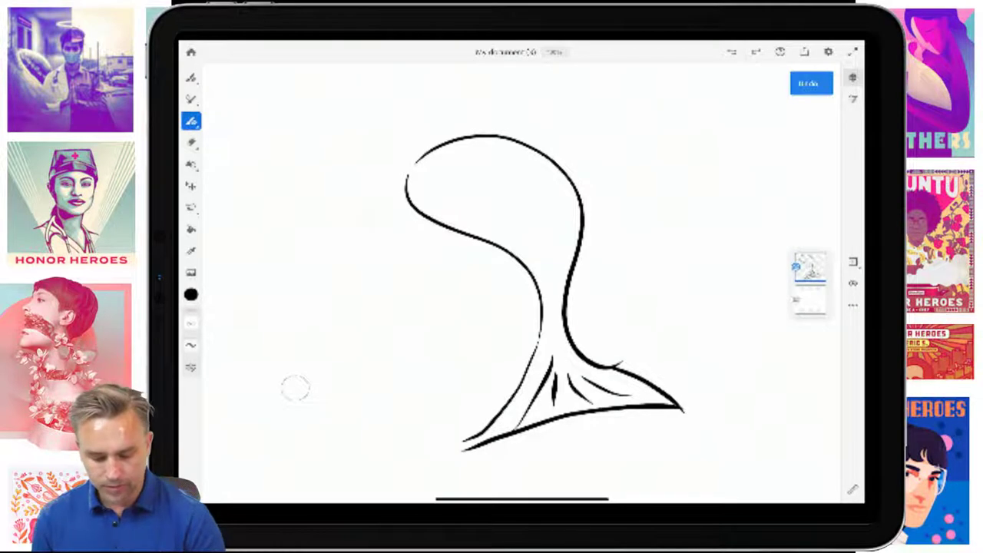
drag(469, 157, 474, 165)
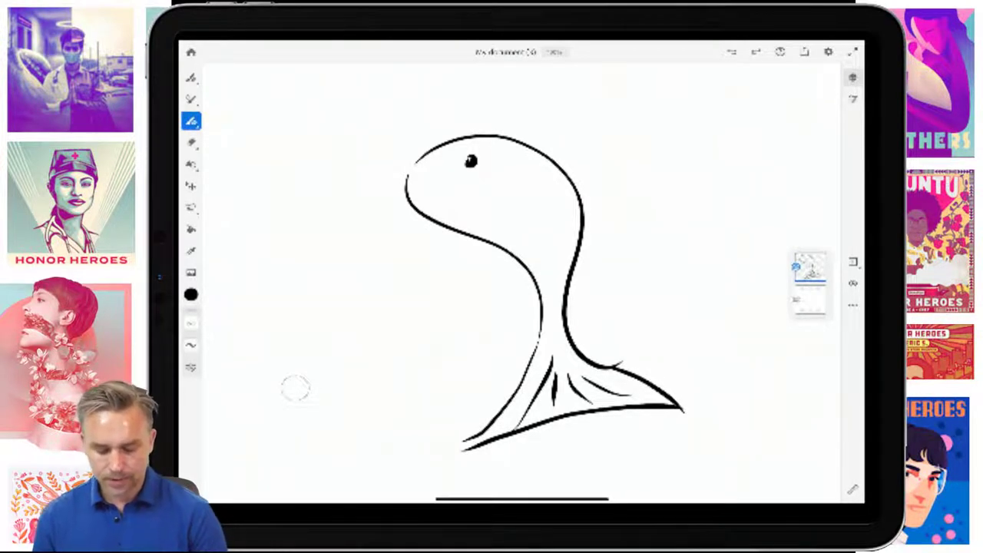
mouse_move(538, 198)
mouse_down()
mouse_move(659, 268)
mouse_move(633, 306)
mouse_move(564, 246)
mouse_up()
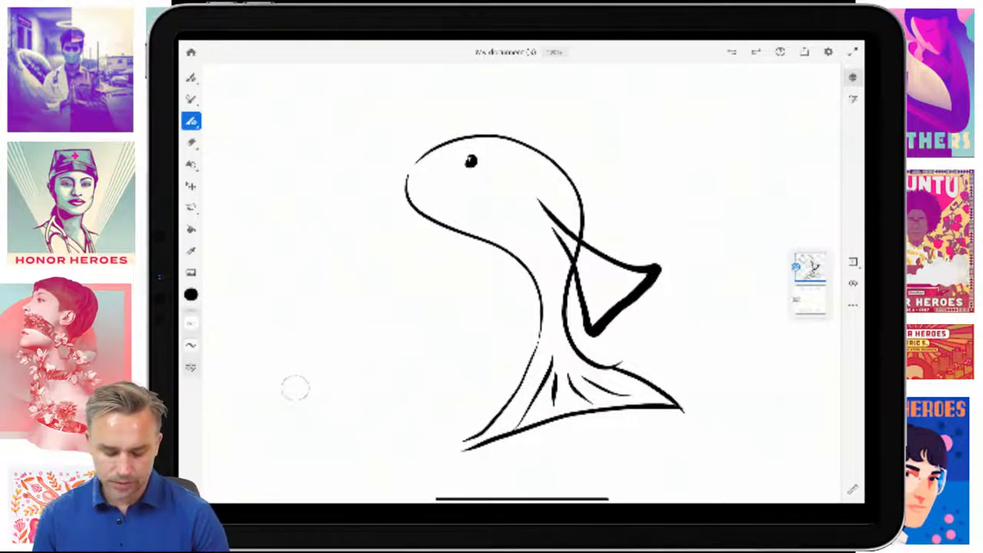
mouse_move(484, 246)
mouse_down()
mouse_move(461, 311)
mouse_move(491, 313)
mouse_move(503, 252)
mouse_up()
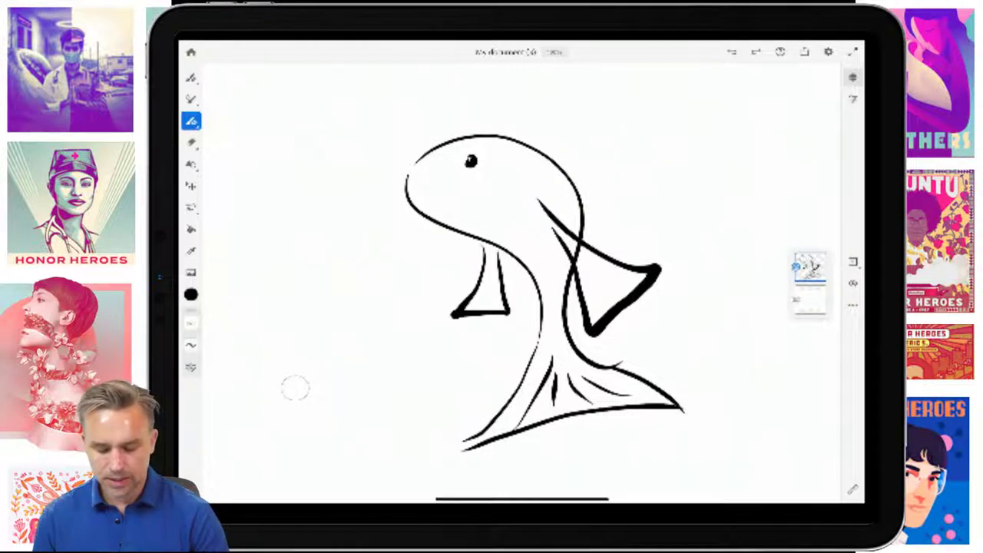
Step: Export the Fresco fish sketch as PDF, My document (3).pdf
click(804, 51)
click(761, 134)
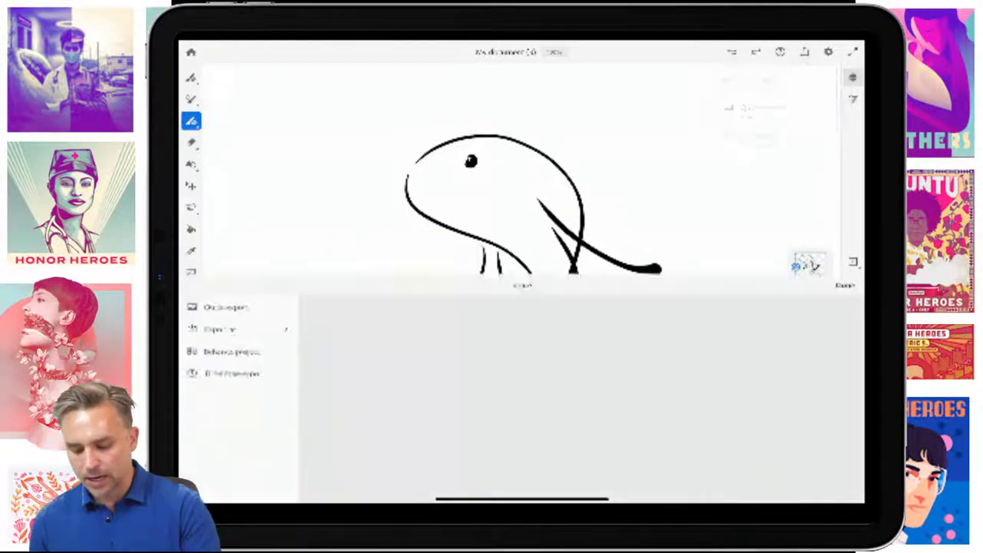
click(220, 96)
click(257, 135)
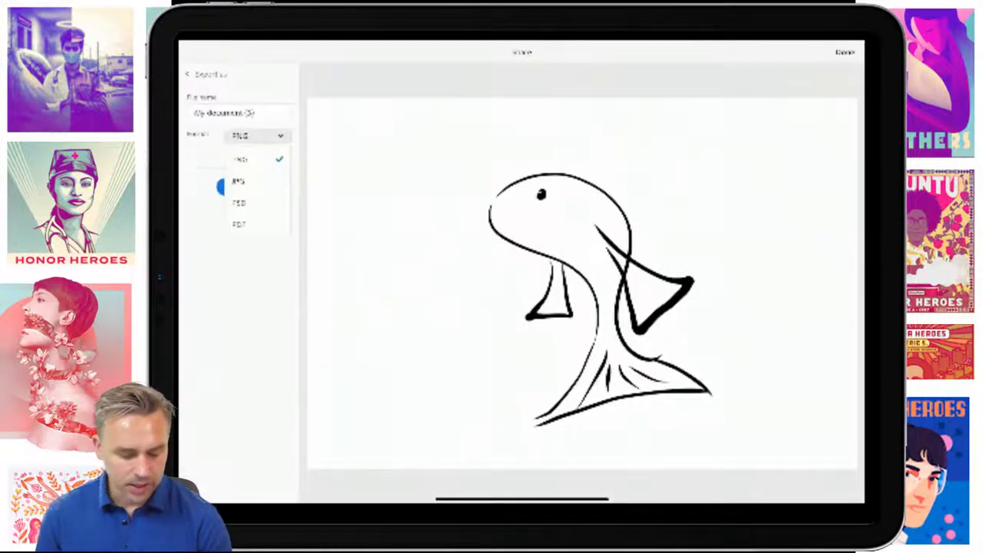
click(239, 203)
click(258, 136)
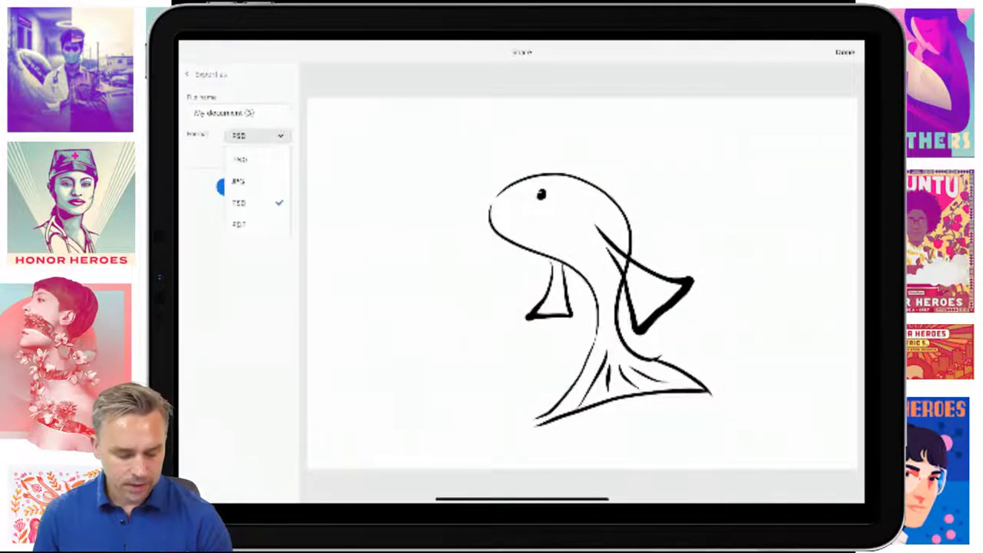
click(239, 224)
click(239, 187)
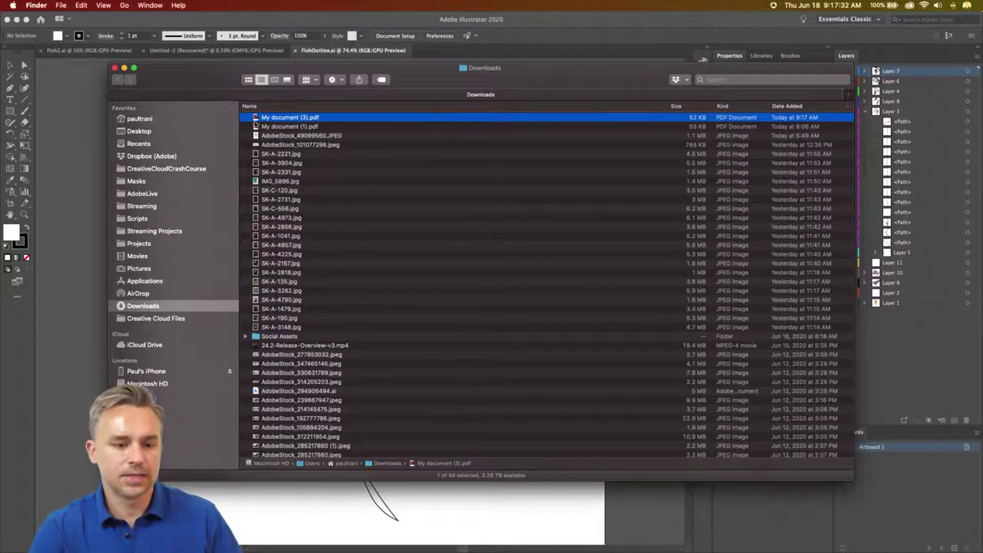
Step: Open My document (3).pdf in Illustrator and release the clipping mask around the fish strokes
drag(290, 117, 265, 540)
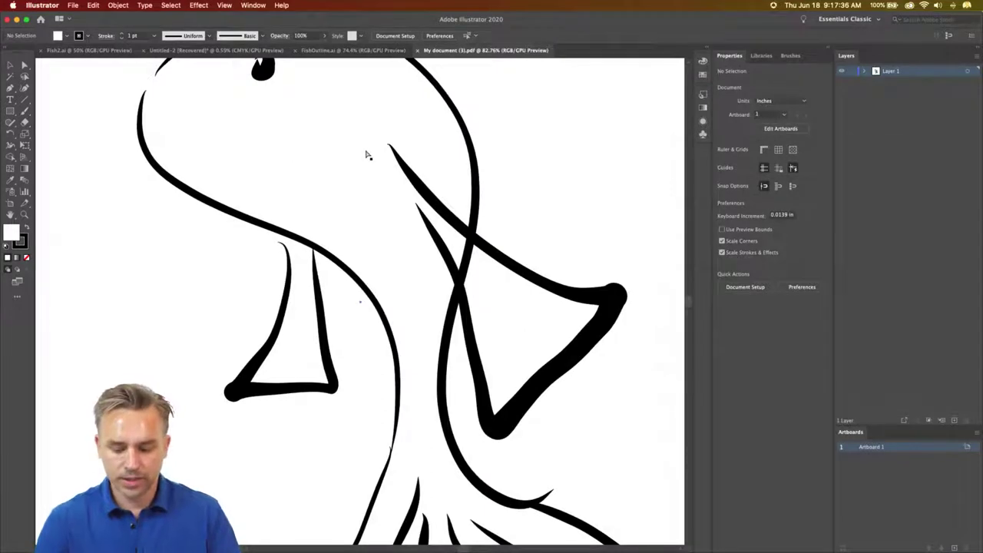
click(471, 237)
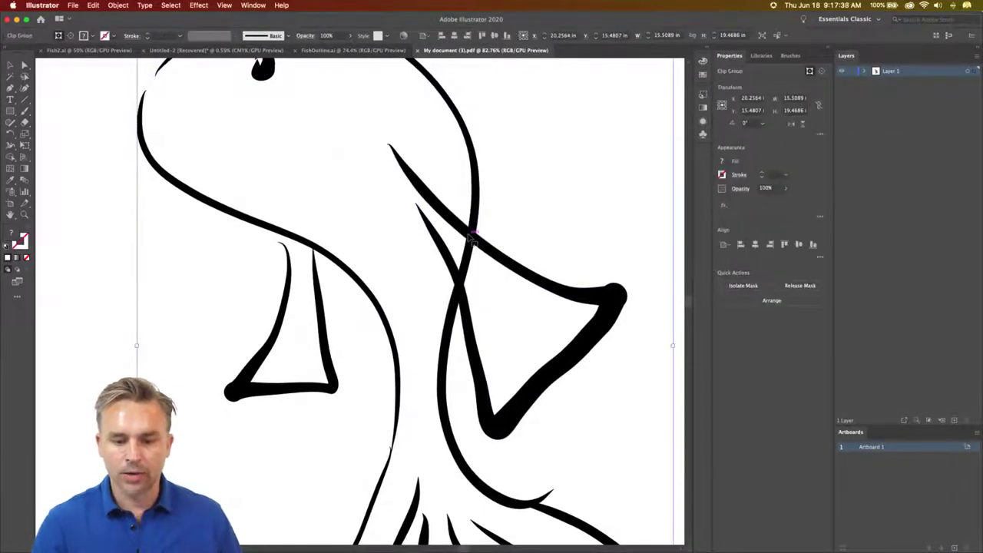
right_click(471, 238)
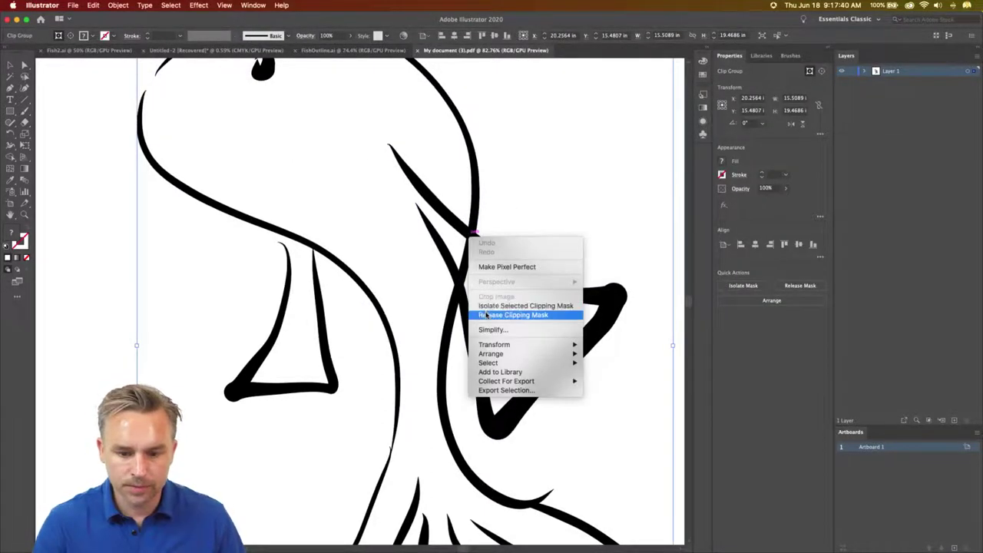
click(492, 315)
right_click(482, 242)
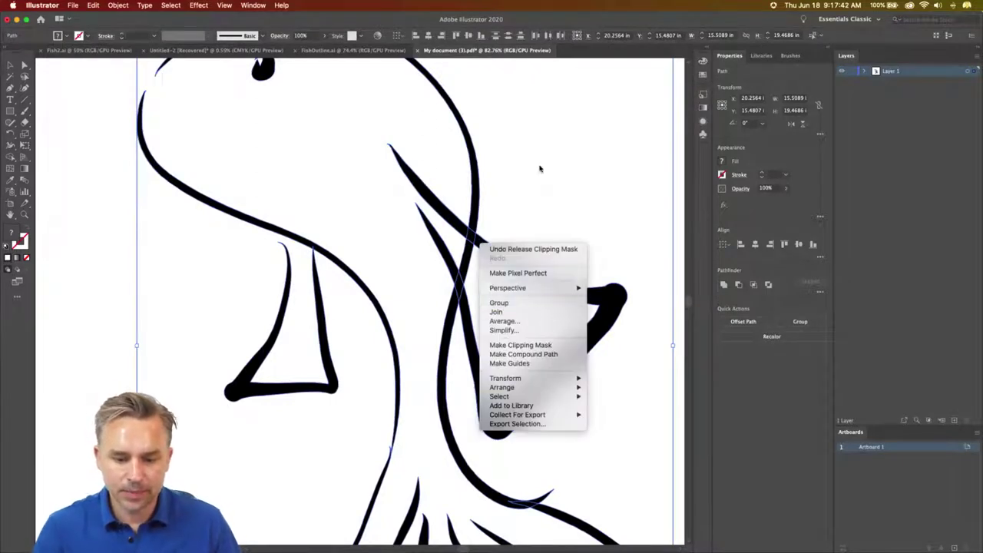
click(534, 199)
Step: Select all fish paths and inspect their dense anchor points in zoomed Outline view
key(a)
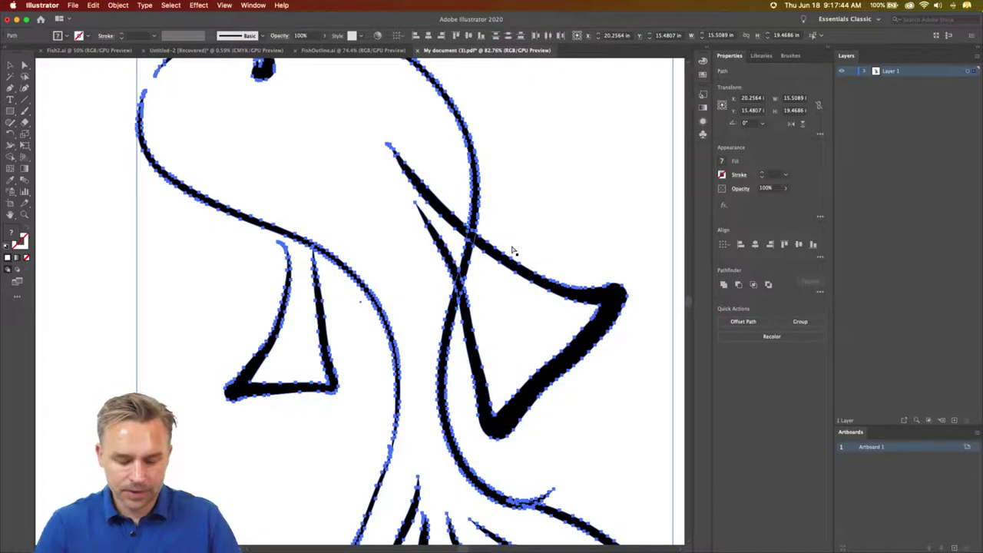
key(super+y)
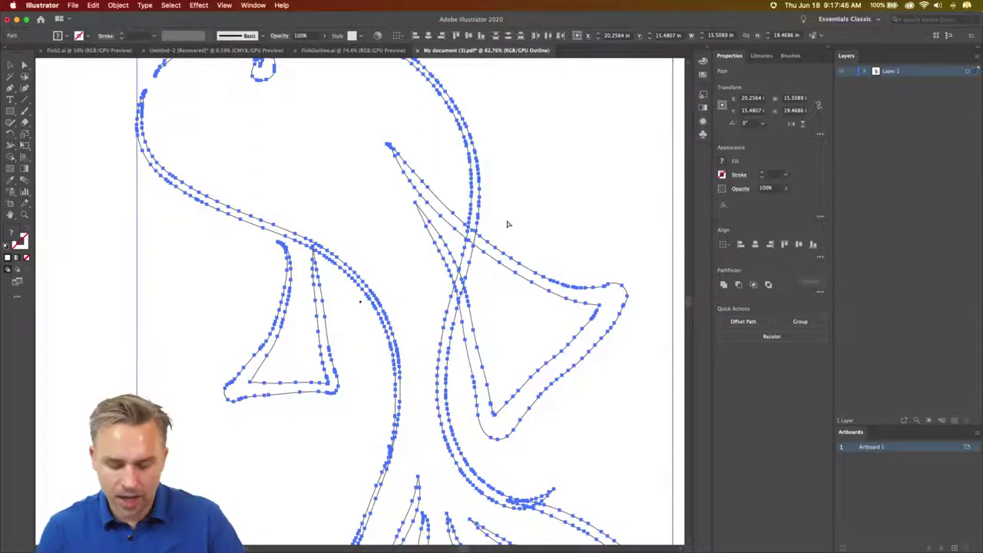
key(super+equal)
key(super+equal)
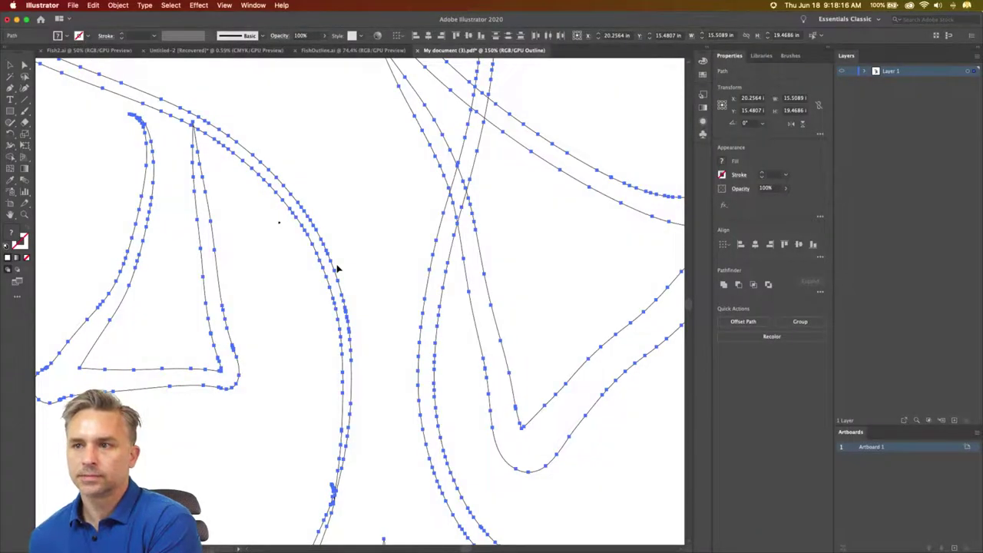
key(ctrl+y)
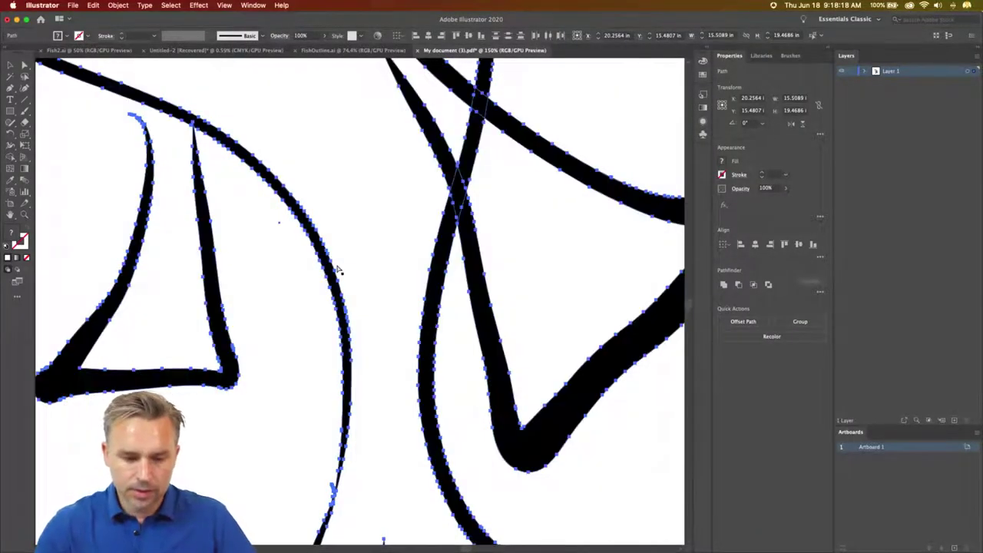
scroll(338, 270, down, 3)
scroll(339, 270, down, 3)
scroll(339, 268, up, 3)
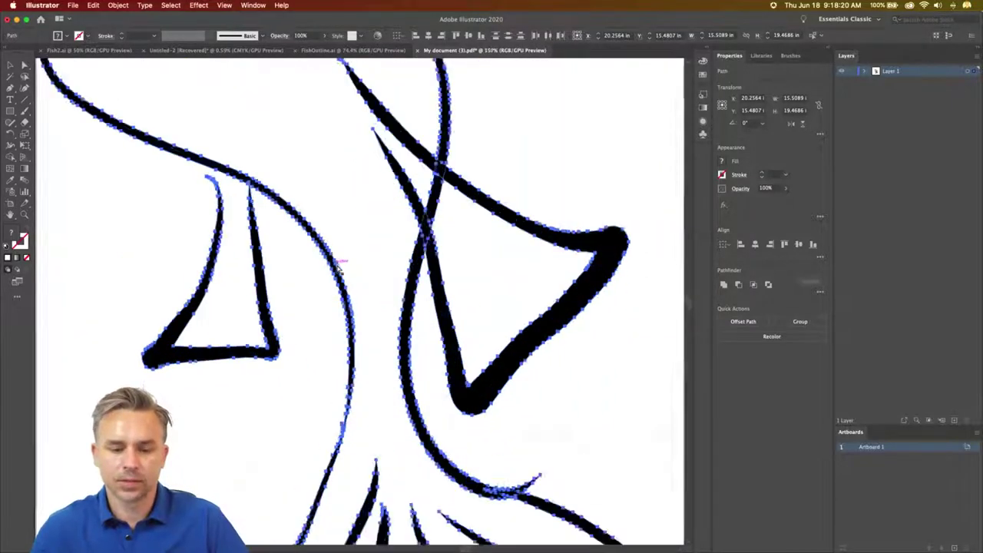
scroll(339, 269, up, 3)
scroll(338, 269, up, 3)
scroll(338, 270, up, 2)
scroll(338, 270, down, 2)
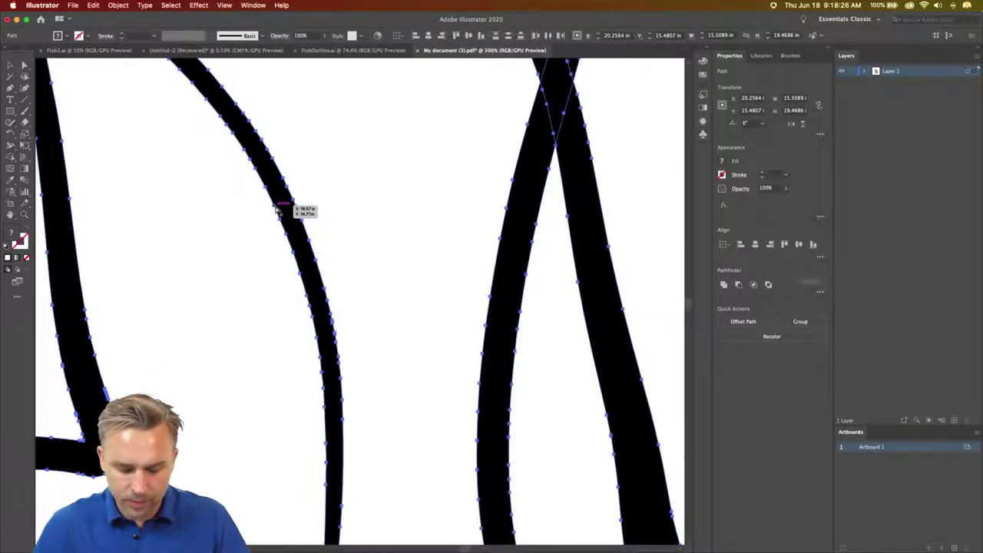
key(ctrl+y)
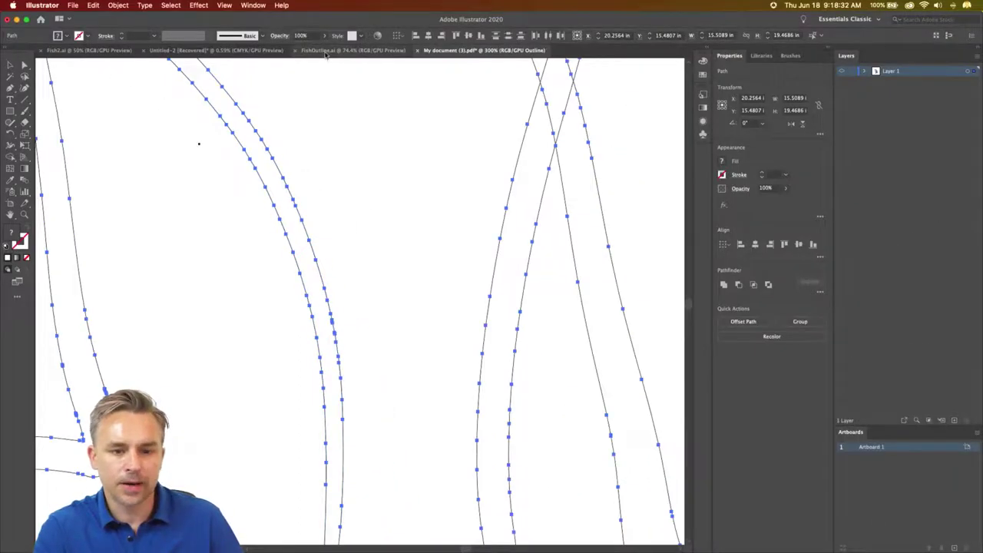
Step: Switch to FishOutline.ai, zoom in on the koi's head and show it in Outline view
click(325, 51)
key(super+equal)
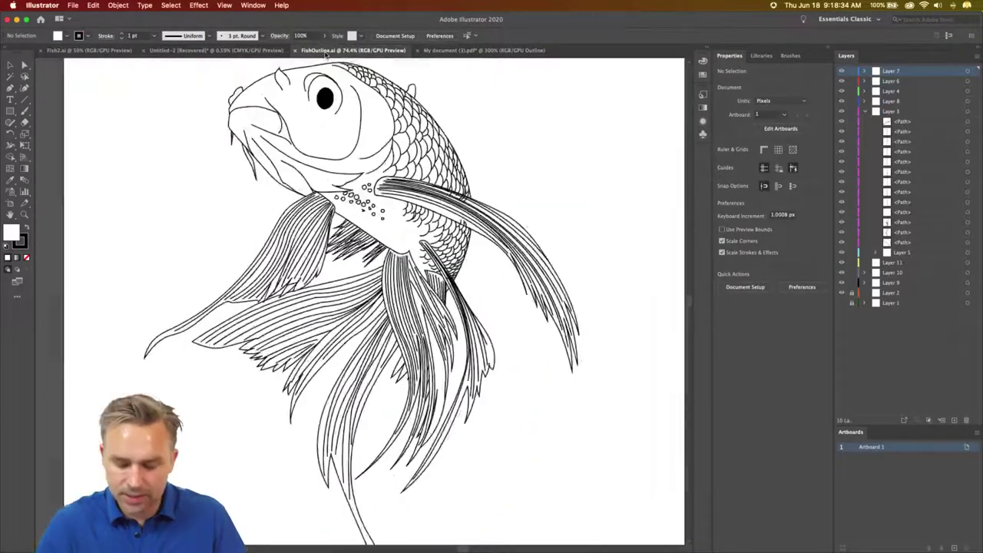
key(super+equal)
mouse_move(335, 103)
mouse_down()
mouse_move(348, 313)
mouse_move(349, 287)
mouse_up()
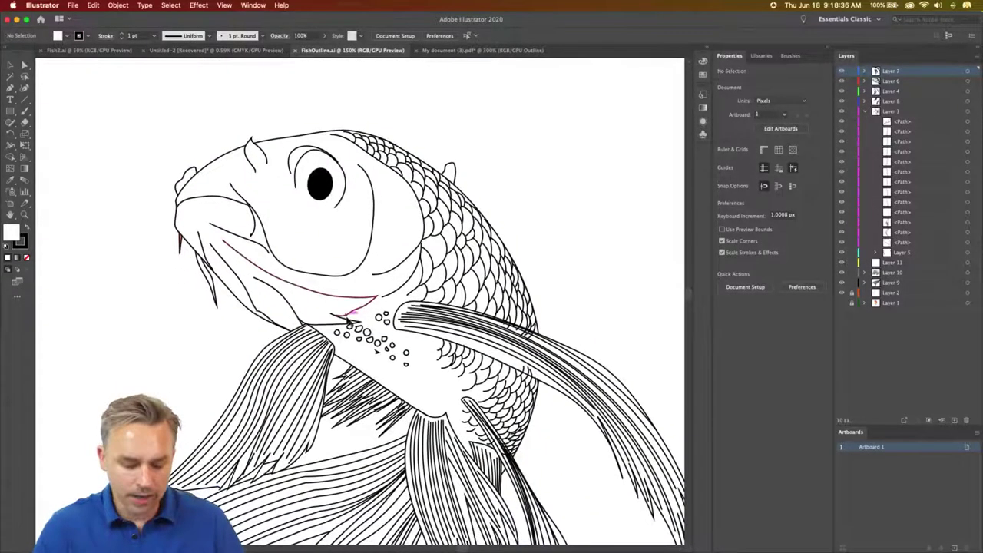
key(super+y)
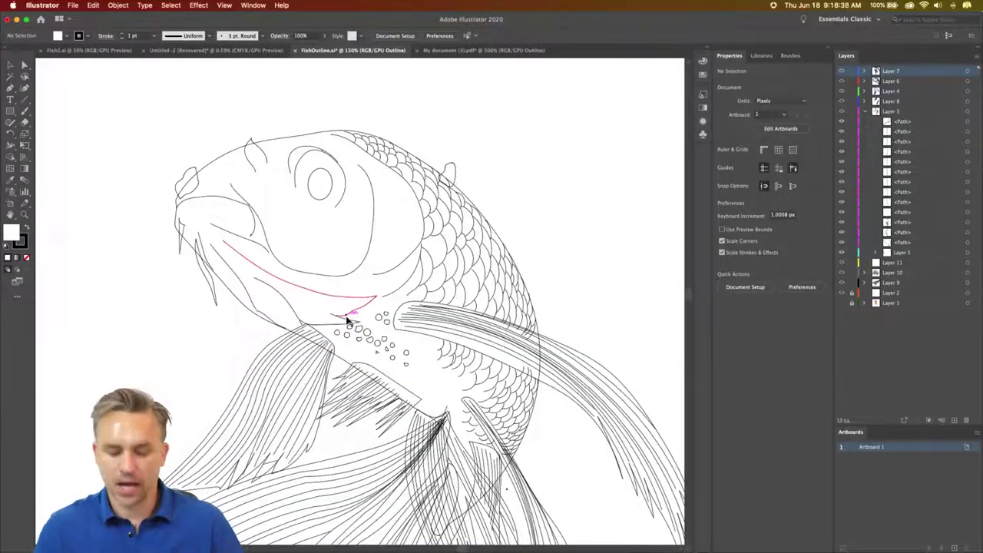
key(super+y)
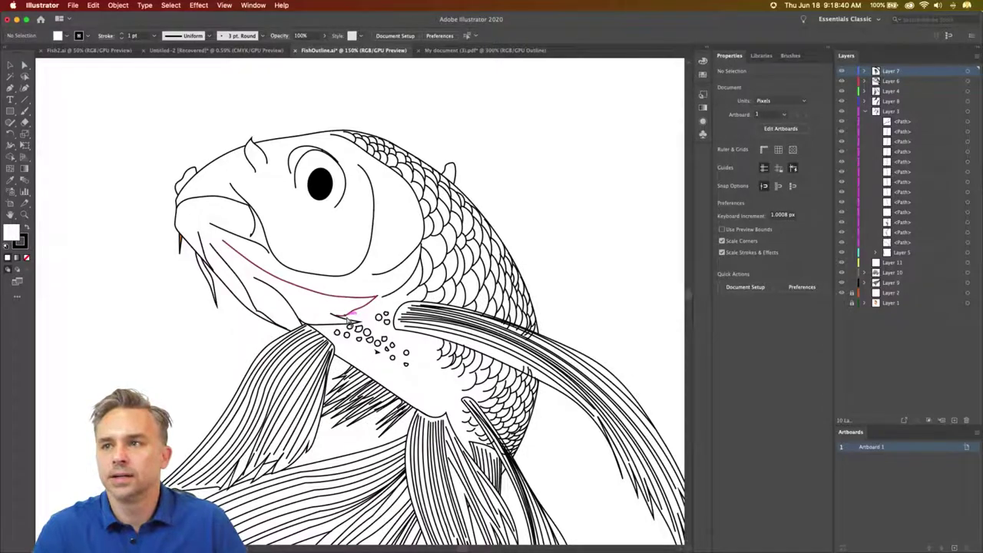
key(super+y)
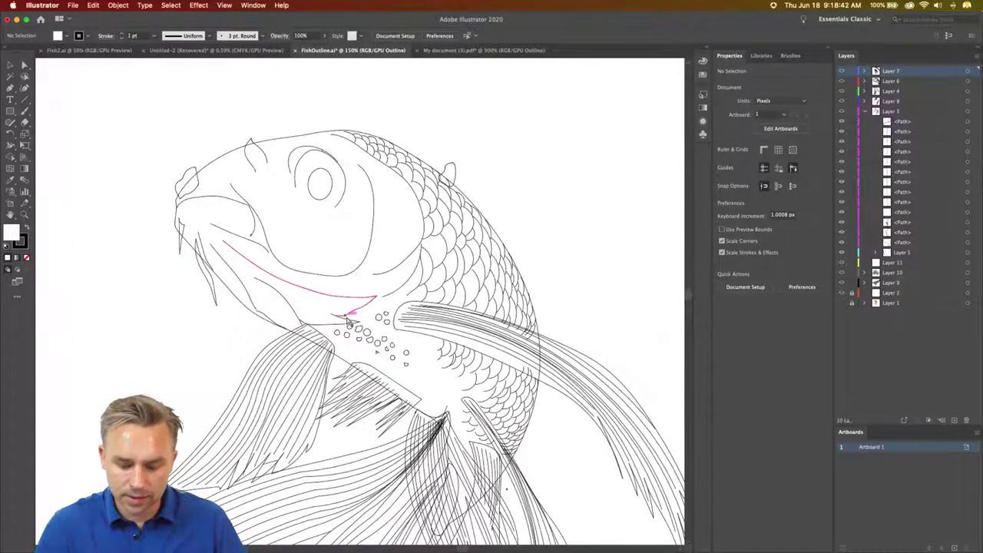
Step: Inspect one of the koi's scale paths, then view the fish at 100% and recentre it
scroll(348, 321, up, 3)
scroll(347, 321, up, 1)
drag(378, 242, 446, 283)
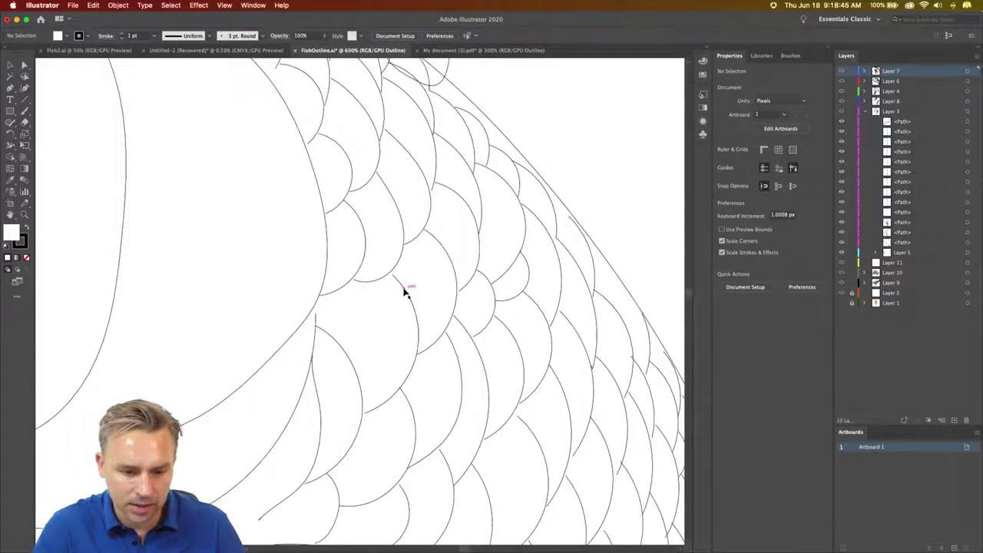
click(404, 290)
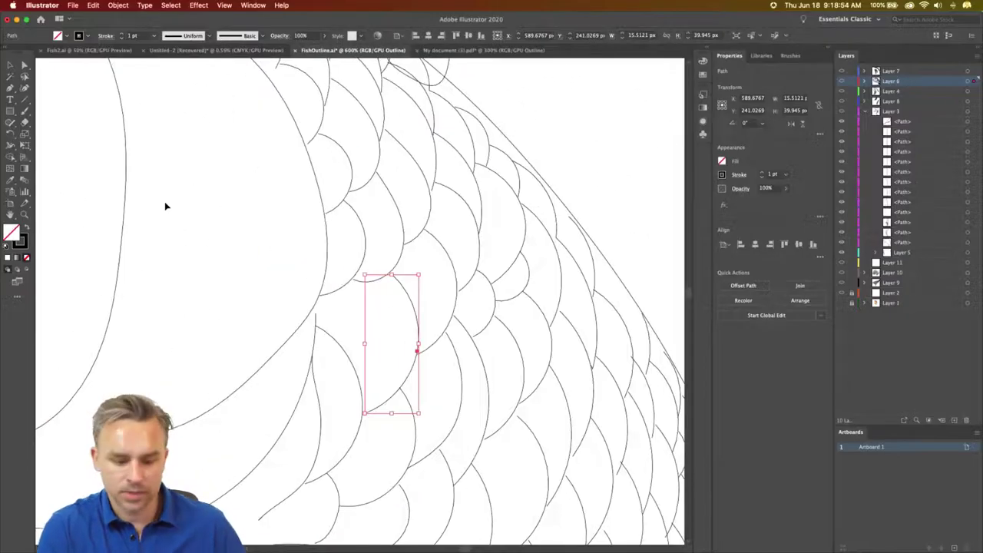
click(166, 206)
key(super+1)
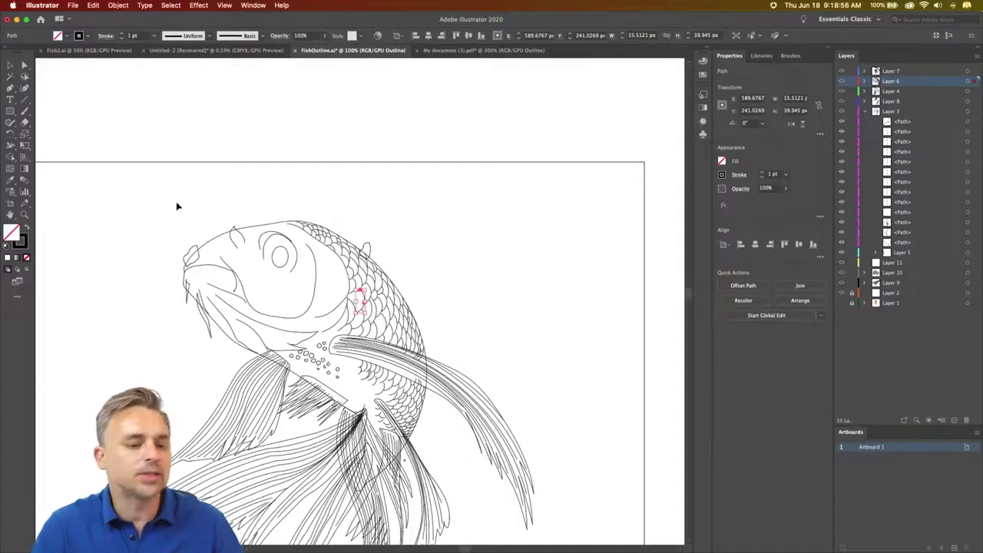
click(145, 246)
drag(145, 246, 226, 125)
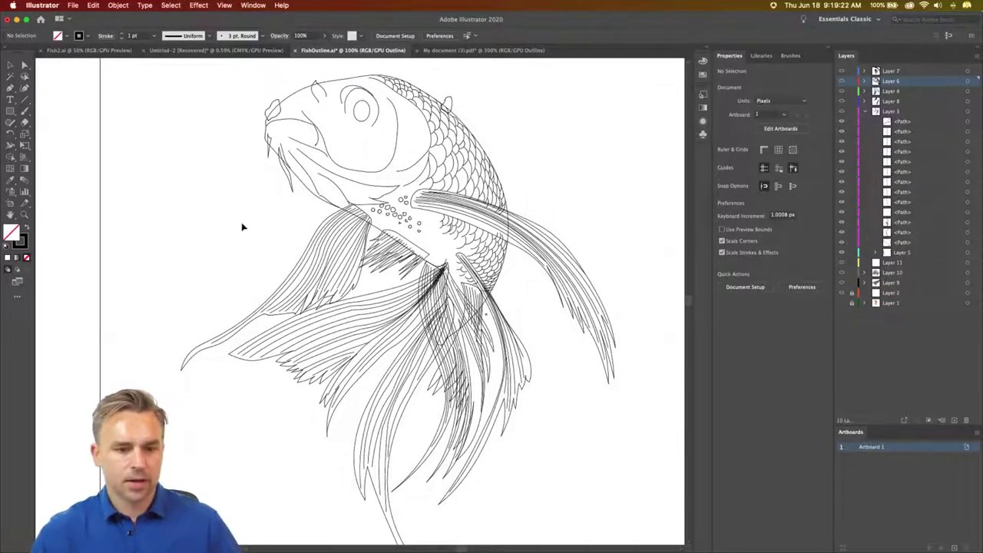
drag(235, 215, 208, 235)
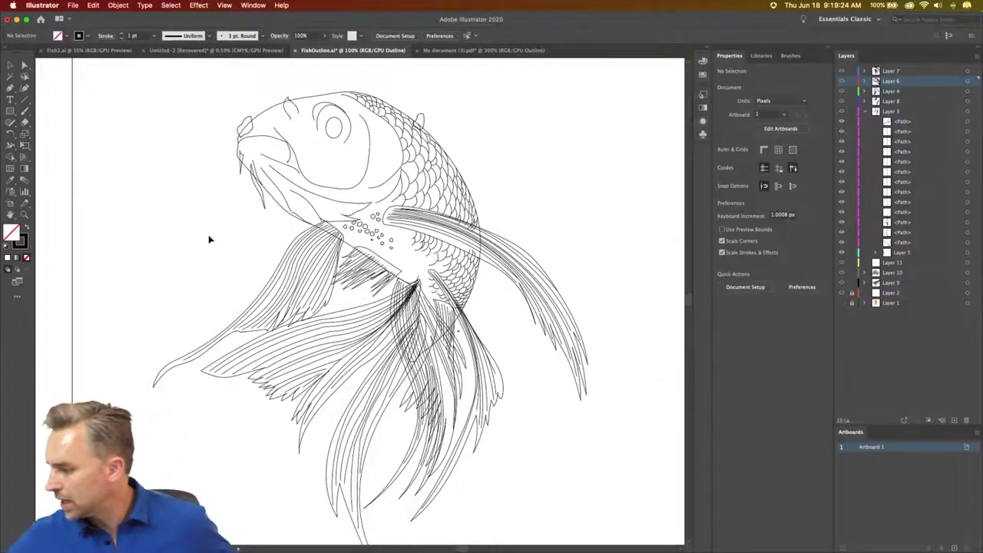
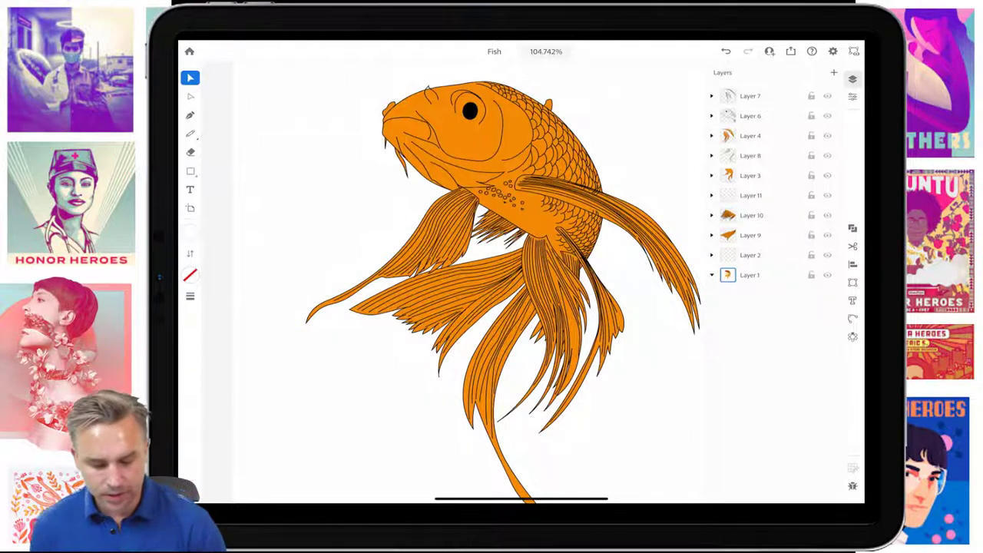
Step: Select the fish's head-and-body shape and check its fill colour options
click(484, 146)
scroll(491, 231, up, 5)
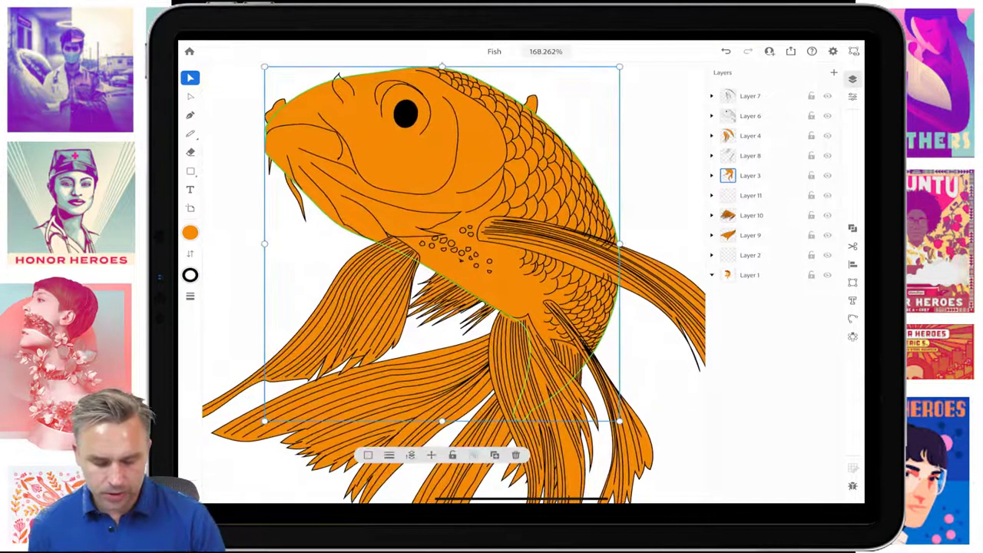
click(190, 232)
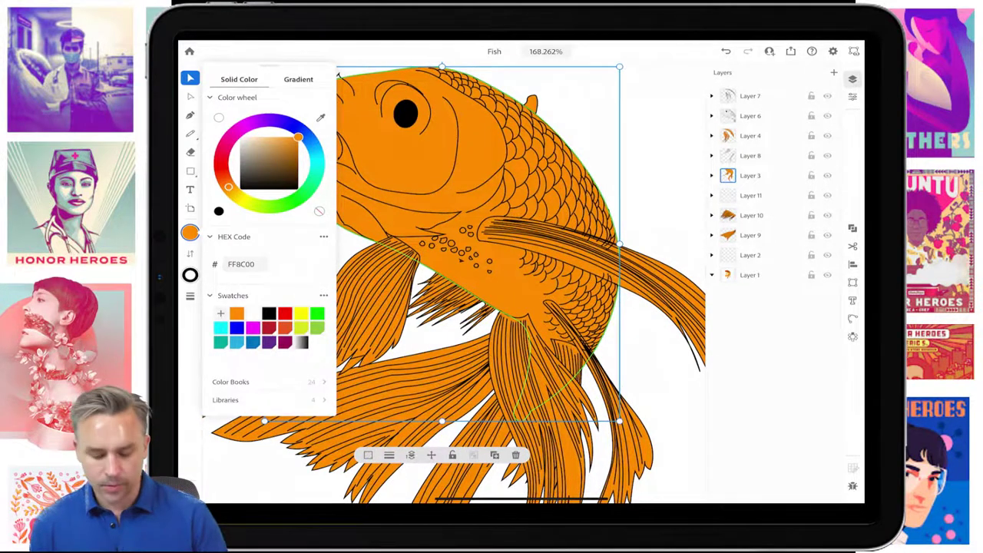
scroll(491, 269, down, 3)
scroll(492, 269, up, 2)
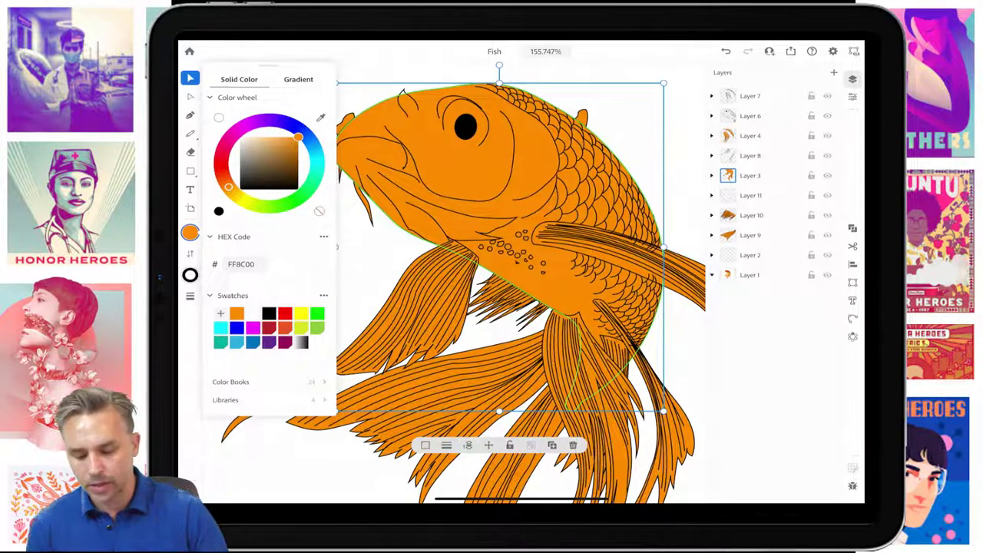
Step: Reopen the body's orange FF8C00 fill from the Properties Appearance settings
click(852, 79)
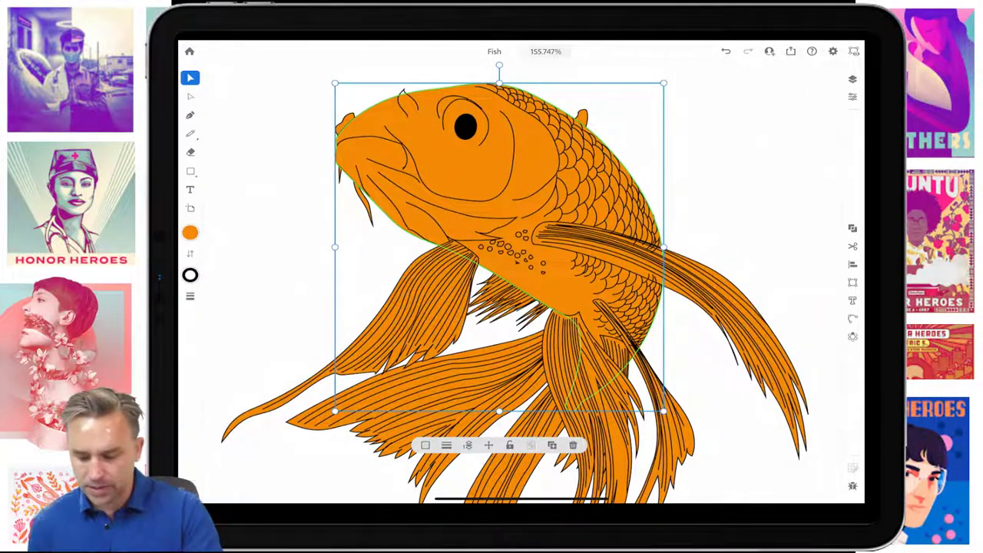
click(852, 97)
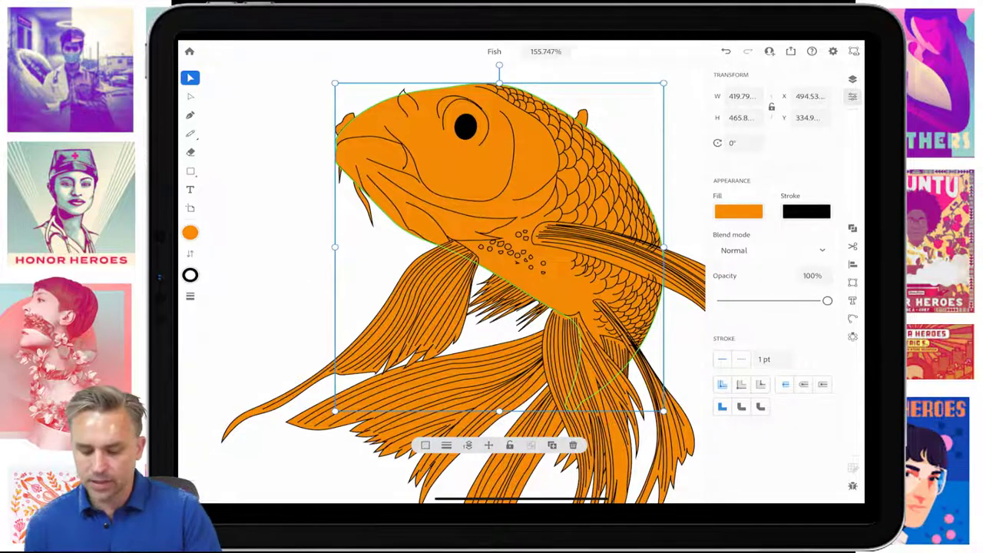
click(738, 211)
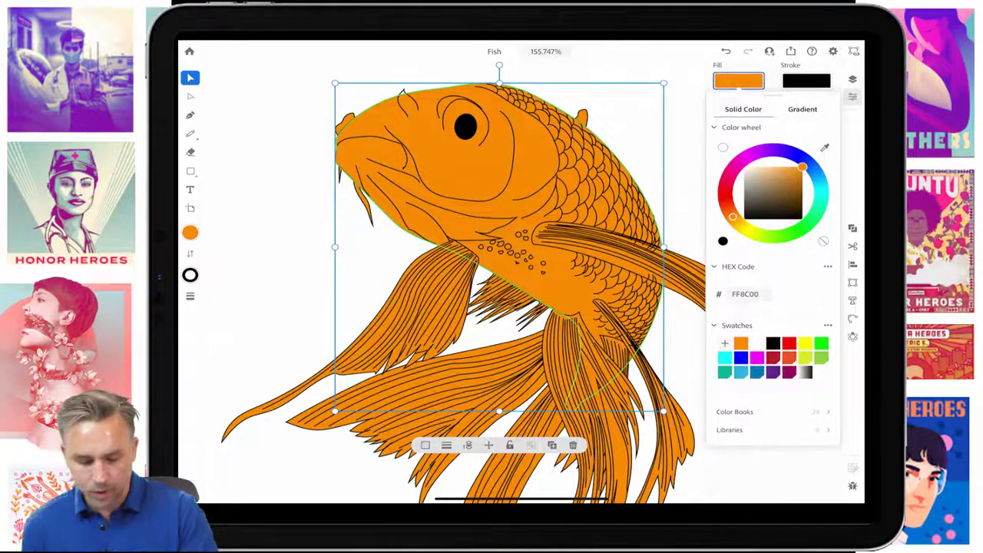
click(190, 232)
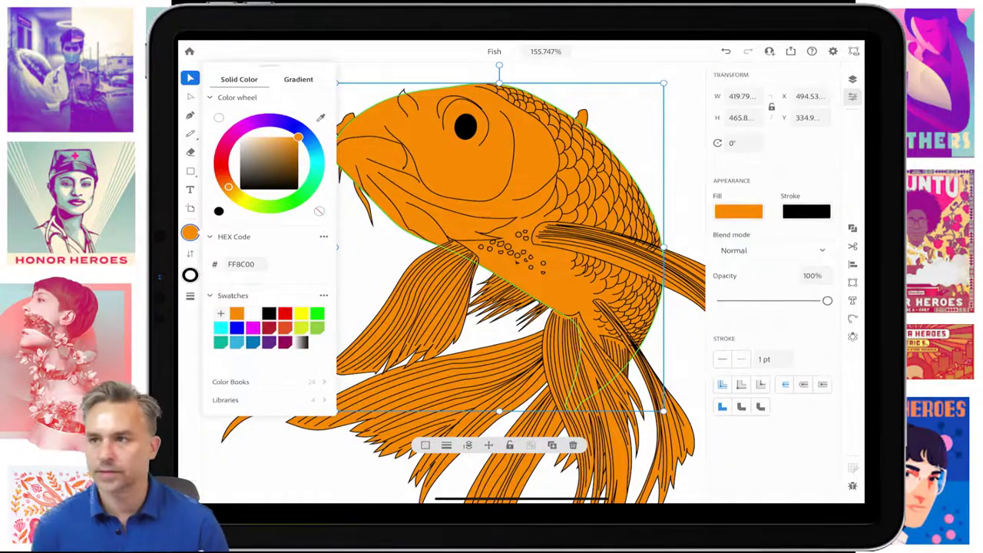
click(684, 154)
click(491, 192)
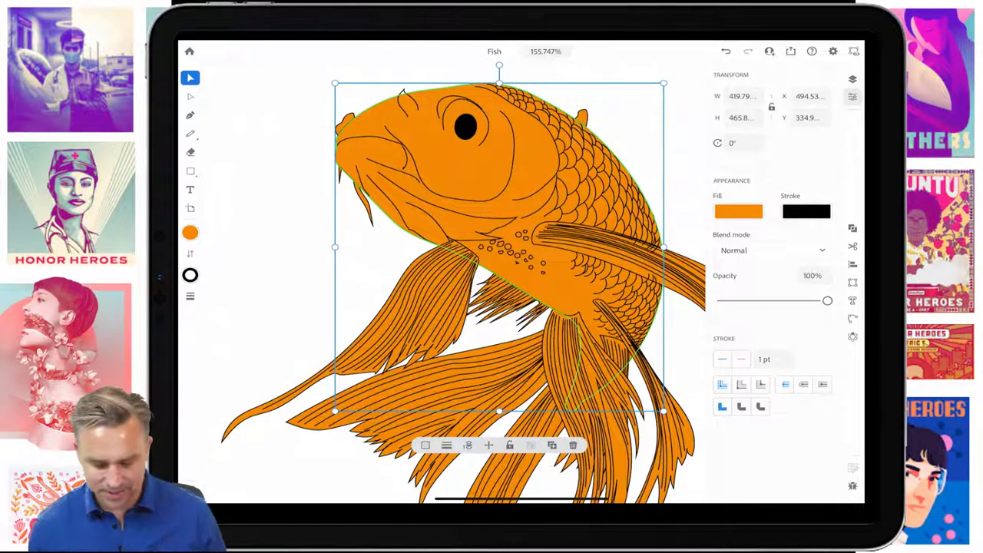
click(738, 211)
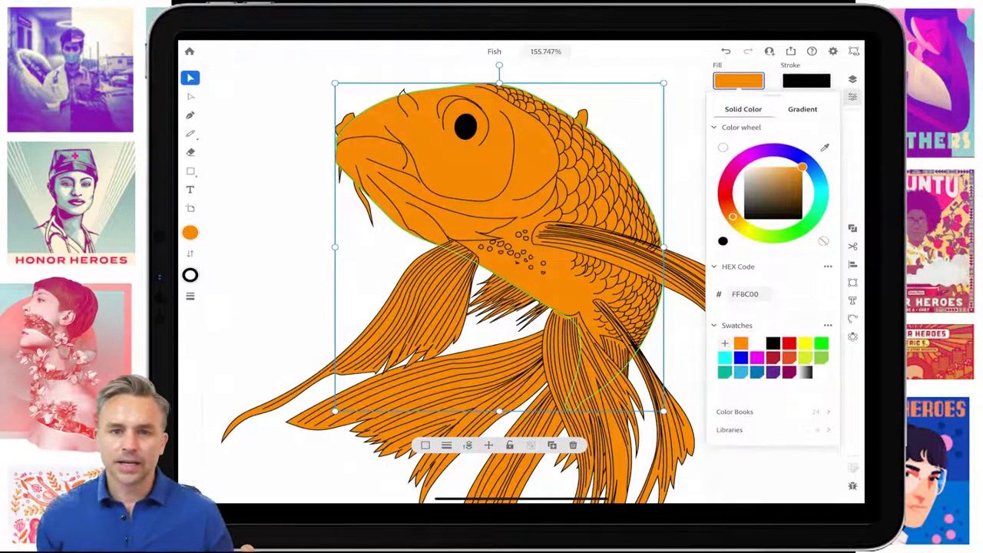
Step: Give the fish body a radial gradient centred near the eye and widened past its edge
click(802, 110)
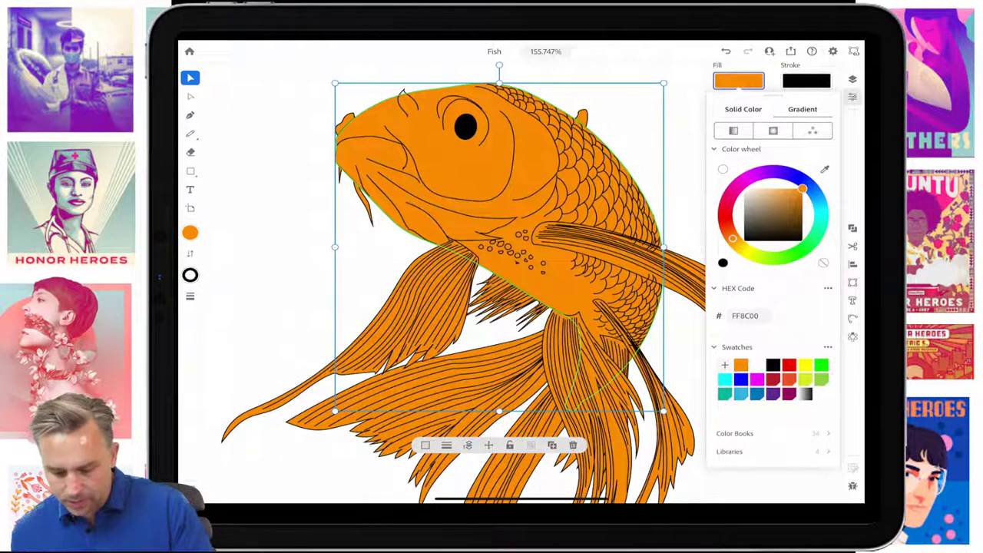
click(773, 130)
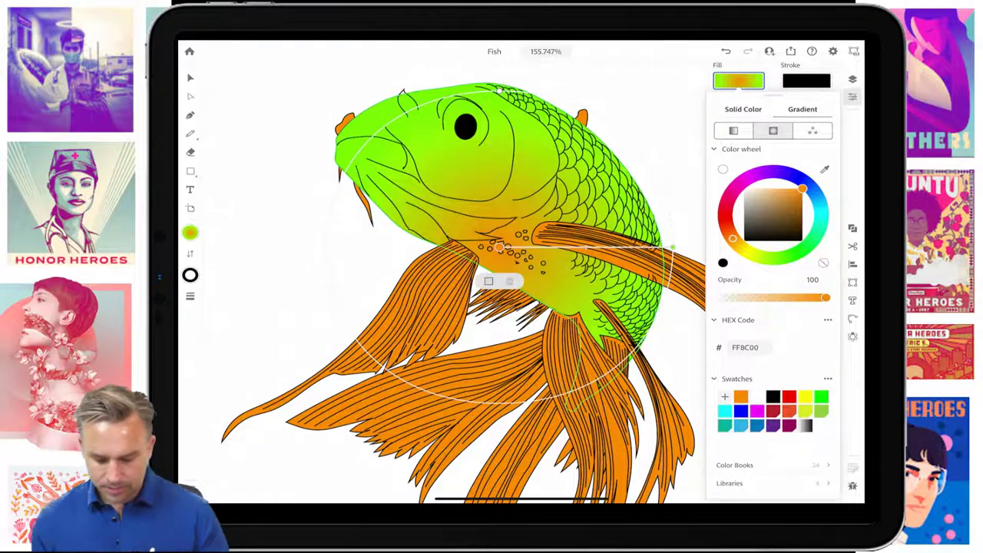
mouse_move(499, 247)
mouse_down()
mouse_move(451, 152)
mouse_move(470, 152)
mouse_move(475, 139)
mouse_up()
drag(648, 139, 700, 138)
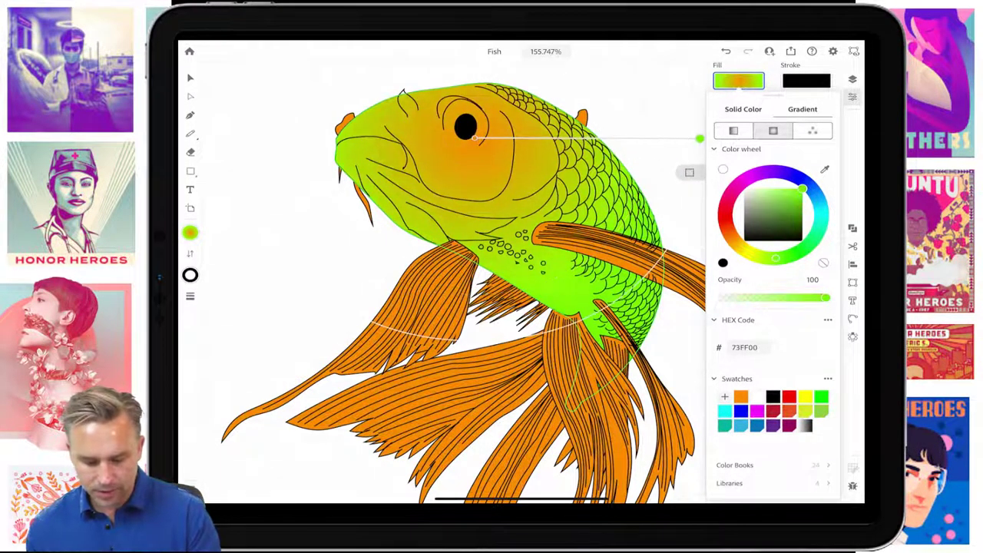
drag(475, 138, 483, 139)
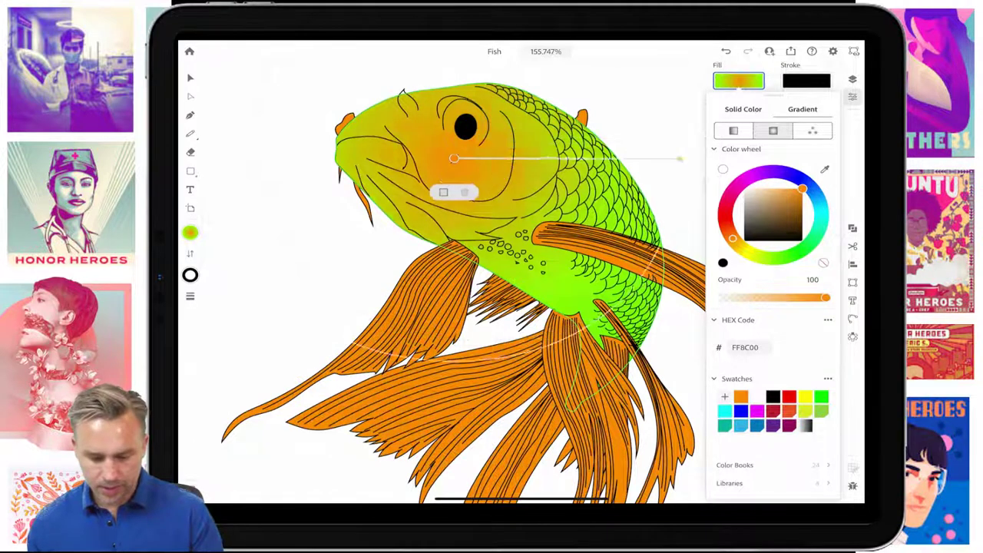
mouse_move(482, 138)
mouse_down()
mouse_move(456, 158)
mouse_move(421, 156)
mouse_up()
Step: Set the gradient's outer stop to orange and inner stop to yellow, shifting it up-right
click(646, 155)
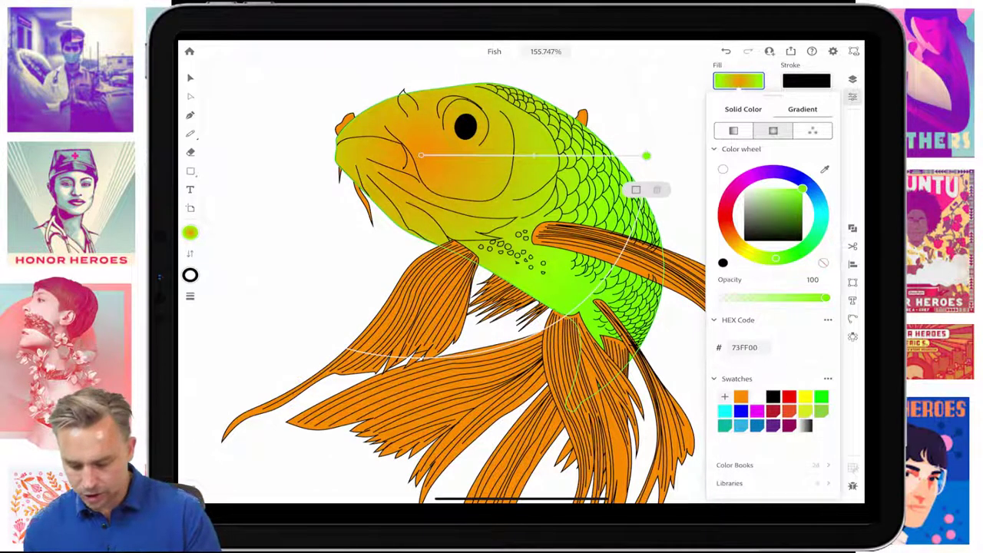
click(741, 396)
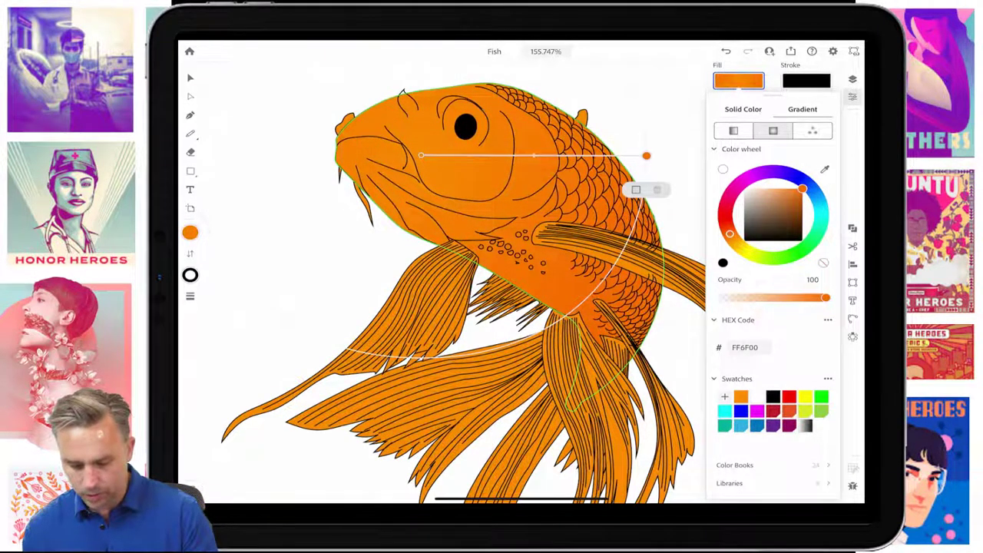
click(421, 155)
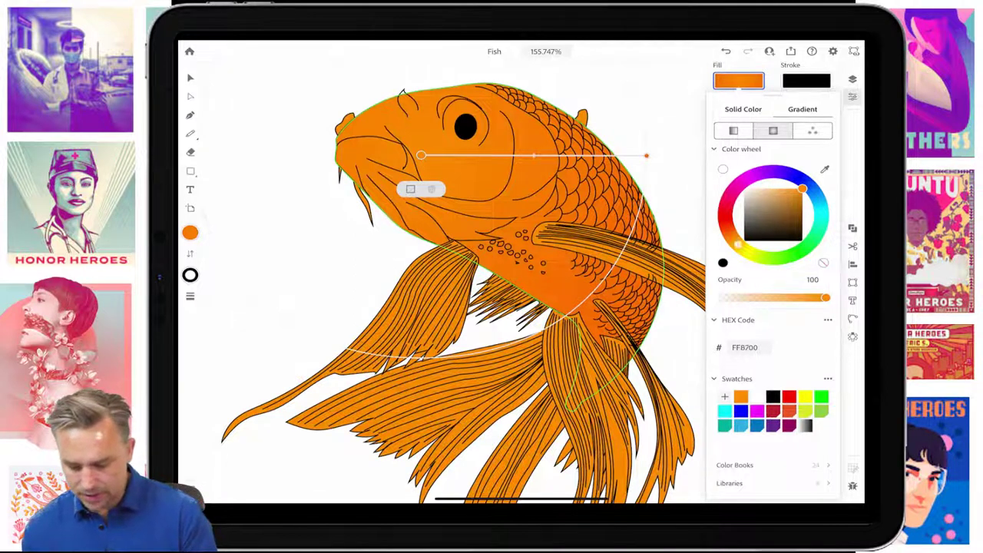
click(805, 397)
drag(421, 156, 478, 141)
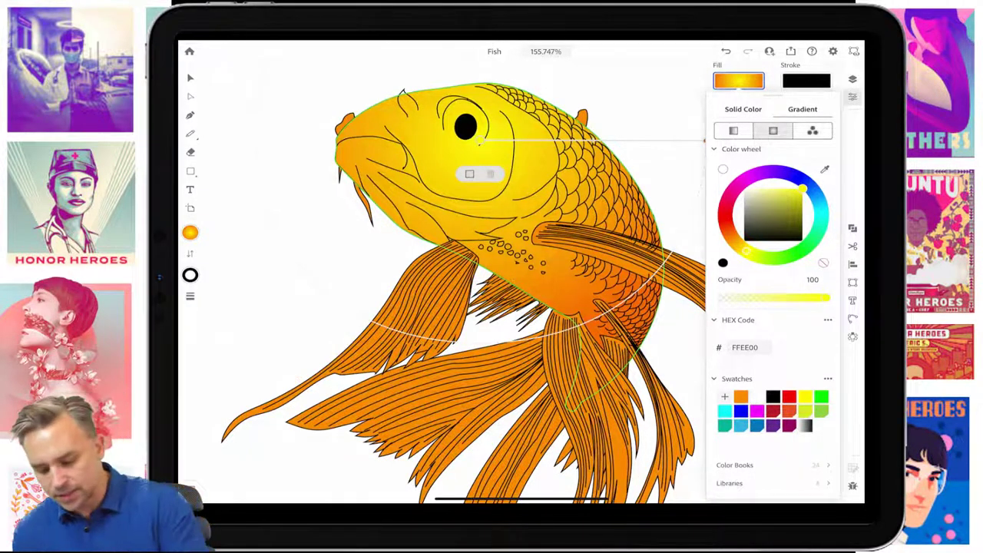
Step: Switch to a freeform gradient with white head, orange belly and a new back point
click(813, 131)
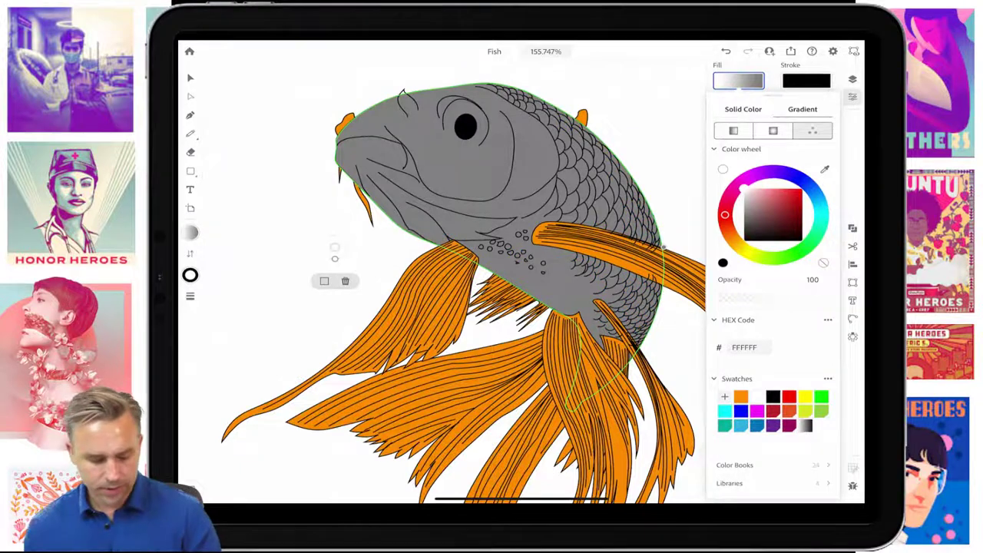
click(442, 154)
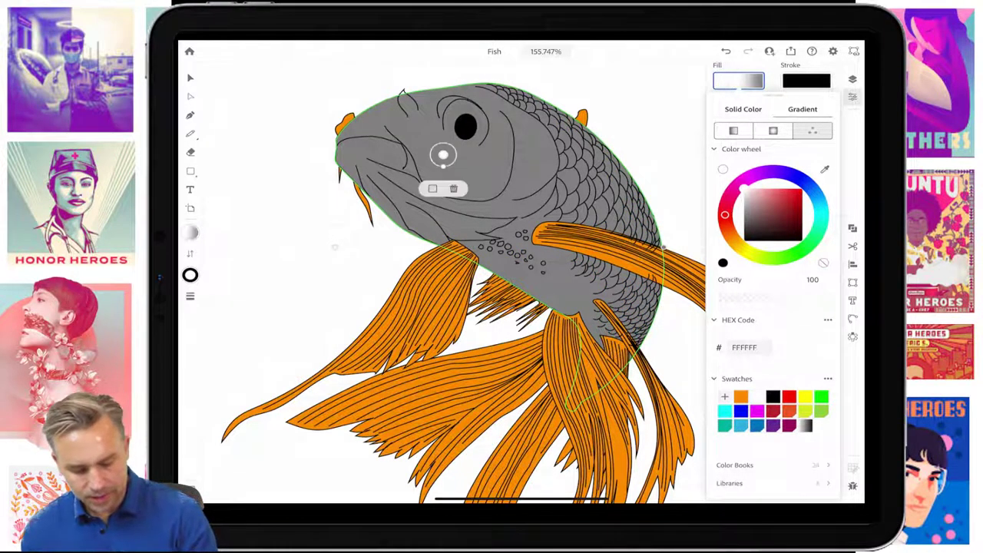
mouse_move(725, 214)
mouse_down()
mouse_move(741, 248)
mouse_move(725, 214)
mouse_up()
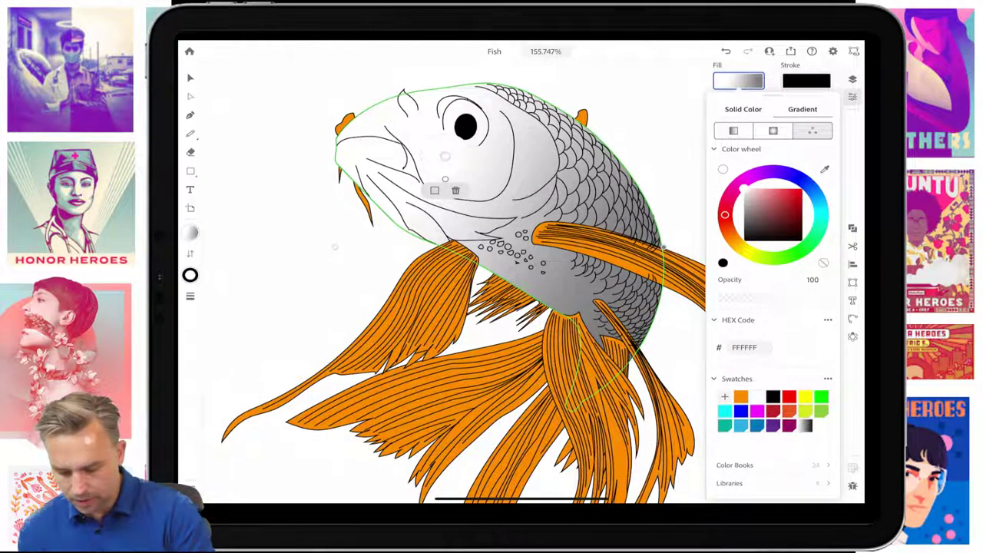
click(740, 396)
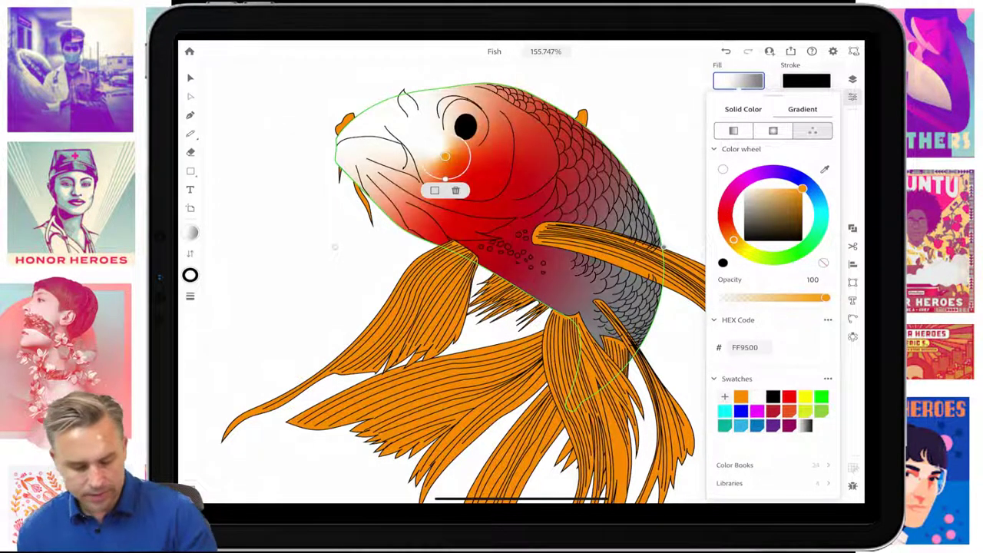
drag(445, 156, 589, 287)
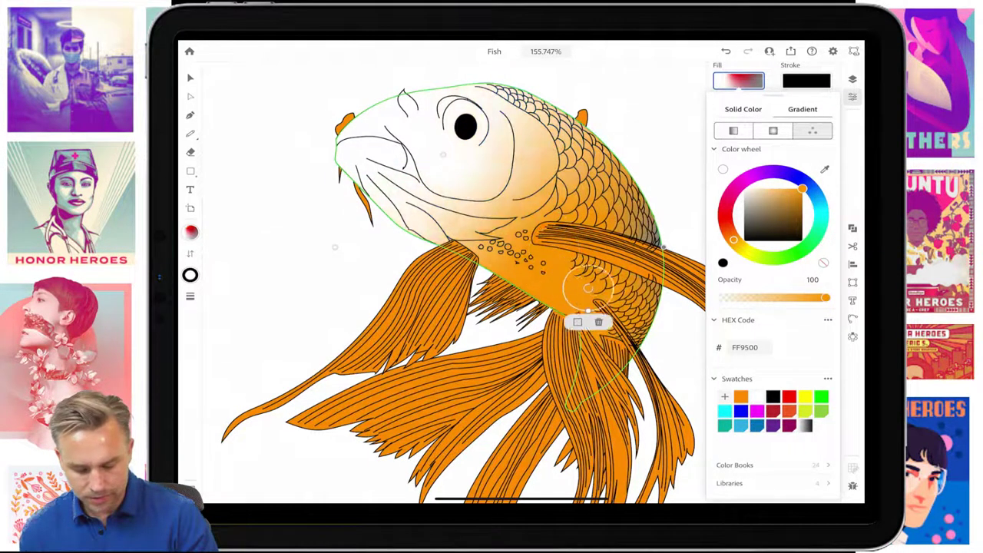
click(650, 248)
drag(650, 247, 626, 216)
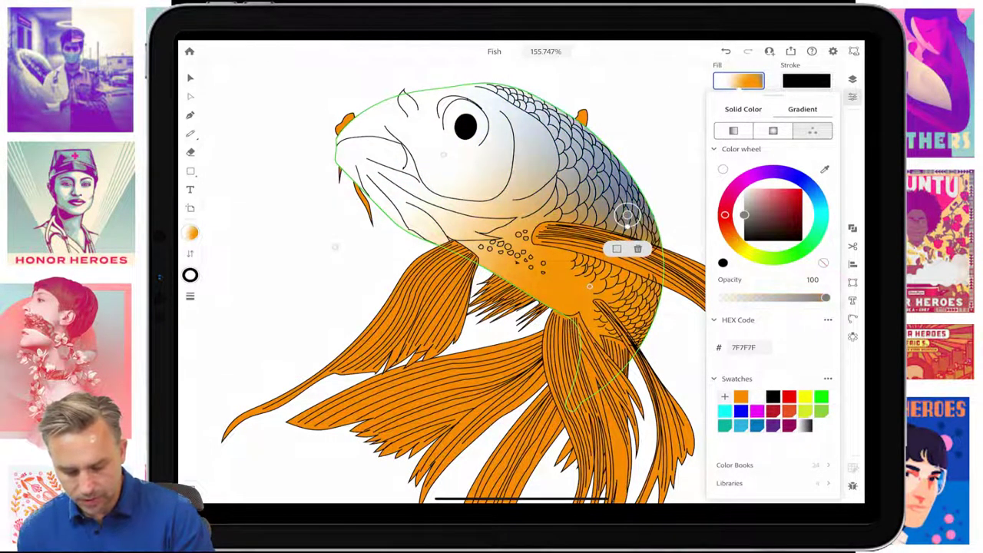
click(189, 77)
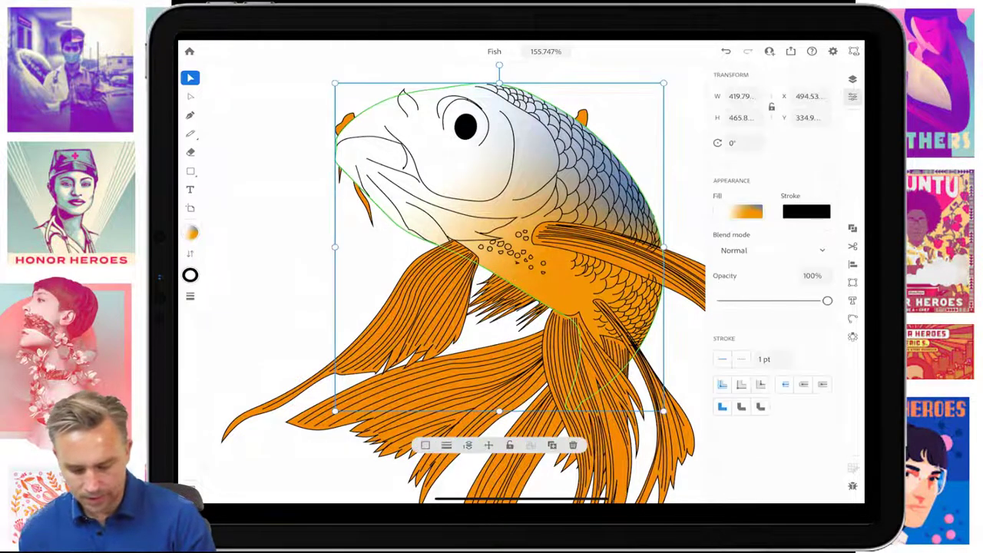
Step: Recolour the back colour point to vivid golden yellow FFBF00
click(737, 211)
click(627, 215)
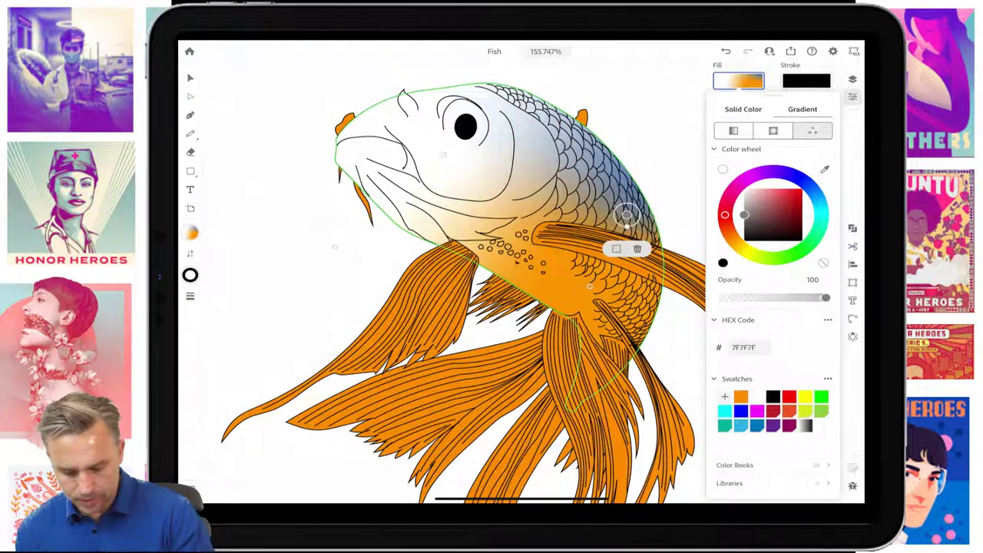
drag(744, 214, 802, 193)
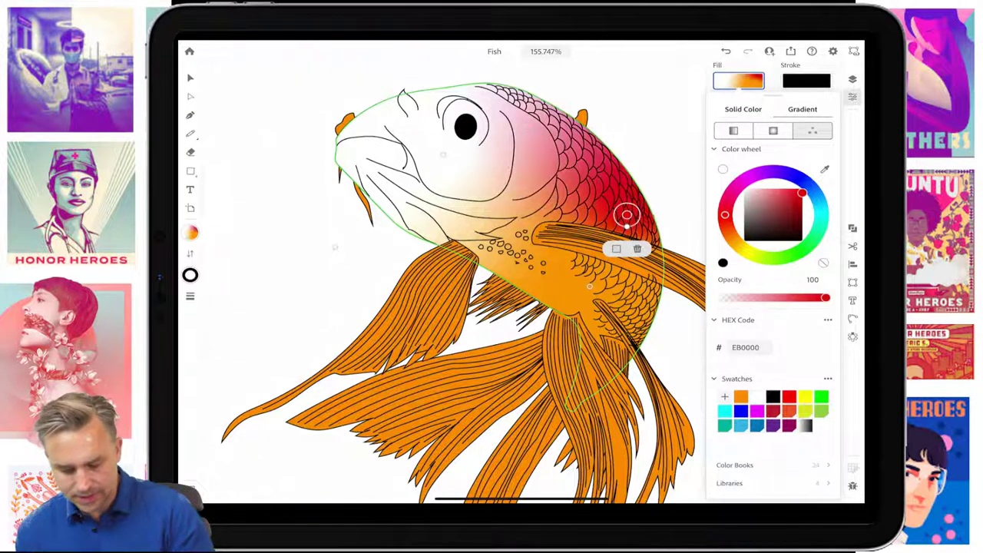
drag(725, 214, 738, 246)
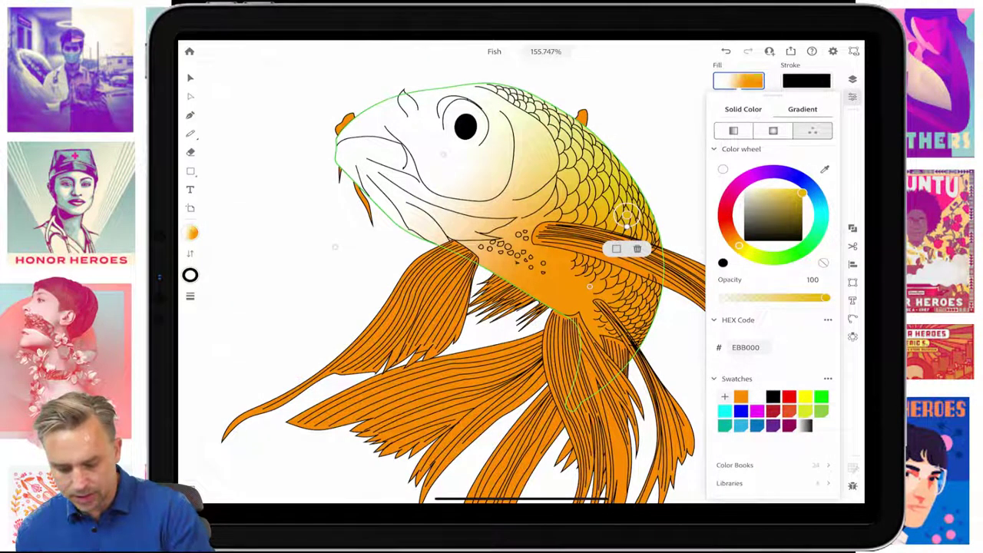
mouse_move(802, 193)
mouse_down()
mouse_move(799, 202)
mouse_move(803, 188)
mouse_up()
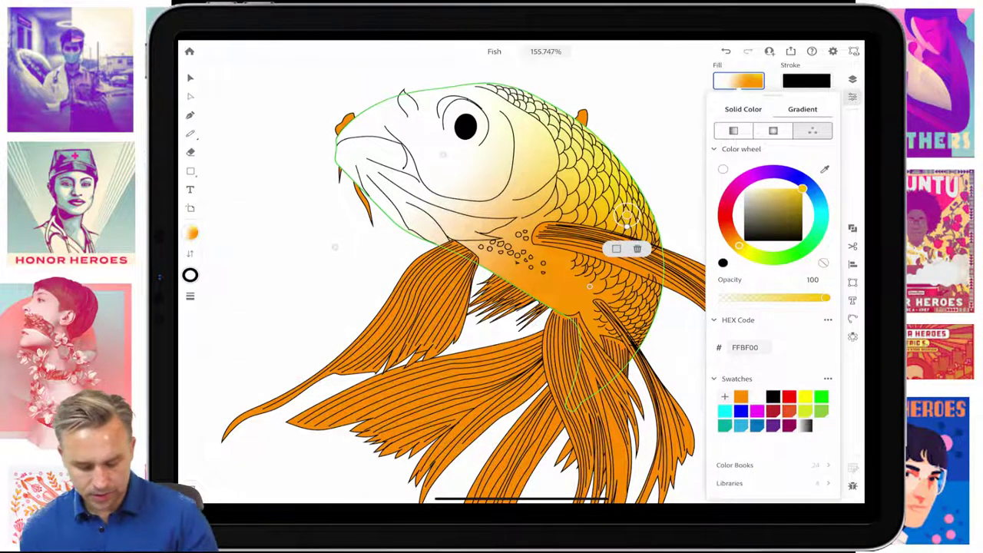
key(v)
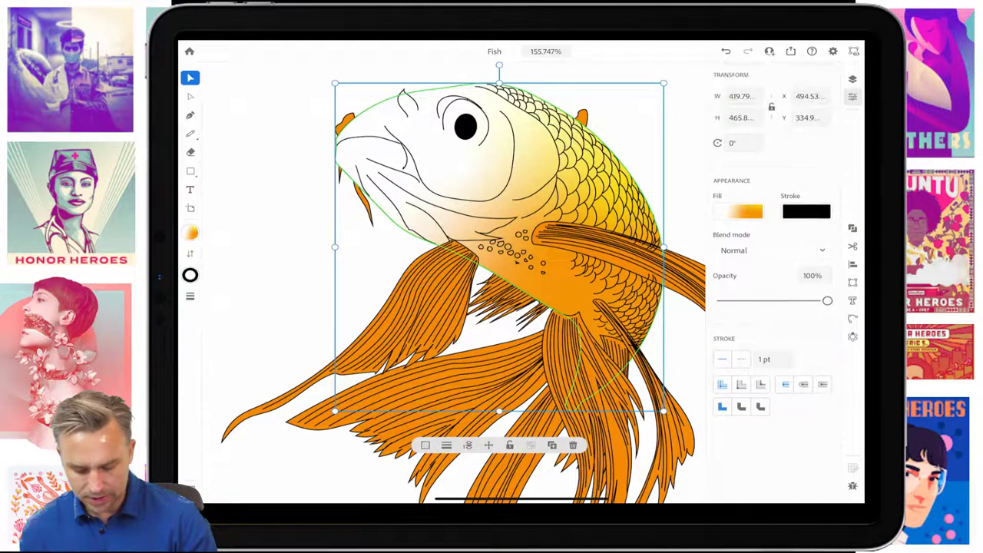
Step: Recolour the head-side gradient point orange and the belly point red-orange
click(745, 211)
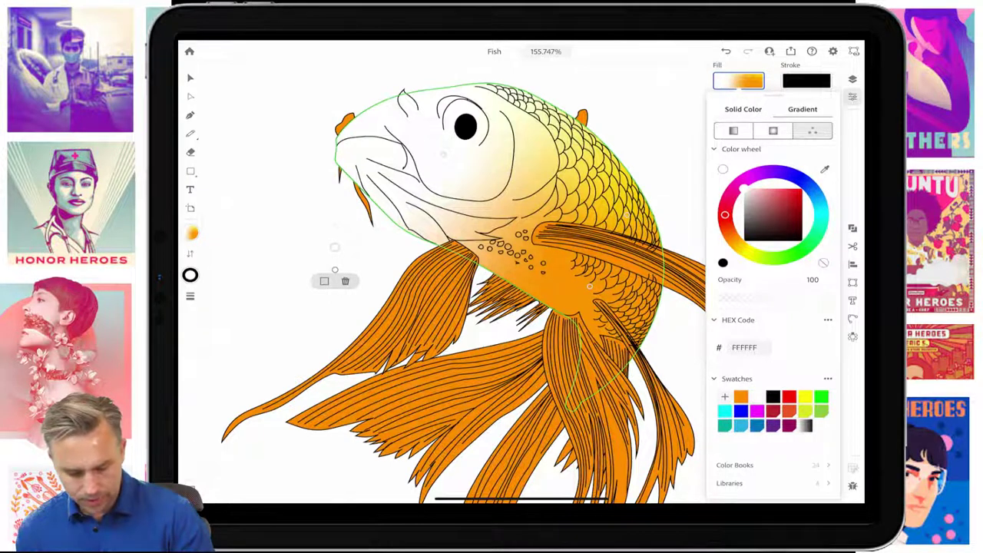
mouse_move(334, 270)
mouse_down()
mouse_move(503, 286)
mouse_move(558, 314)
mouse_move(485, 212)
mouse_move(364, 173)
mouse_up()
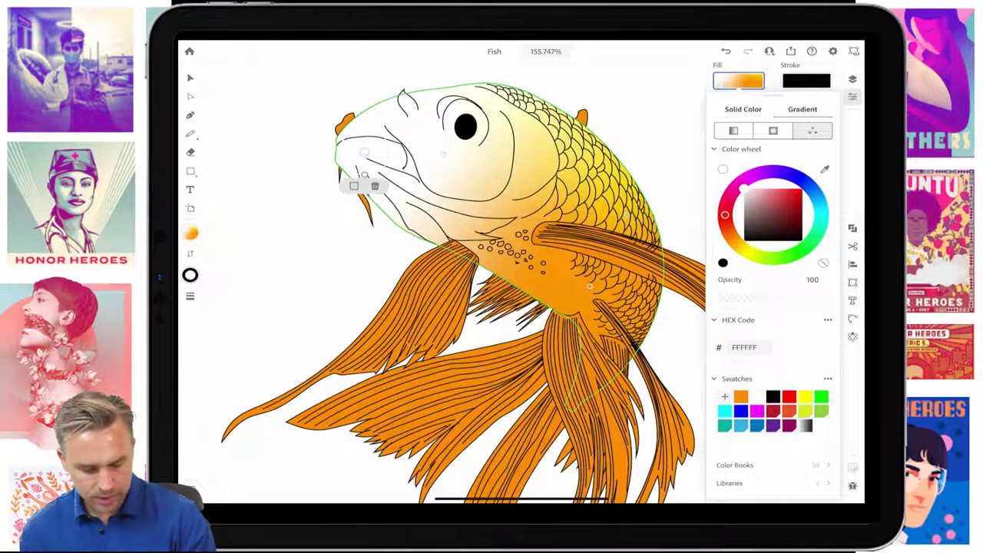
drag(743, 189, 801, 188)
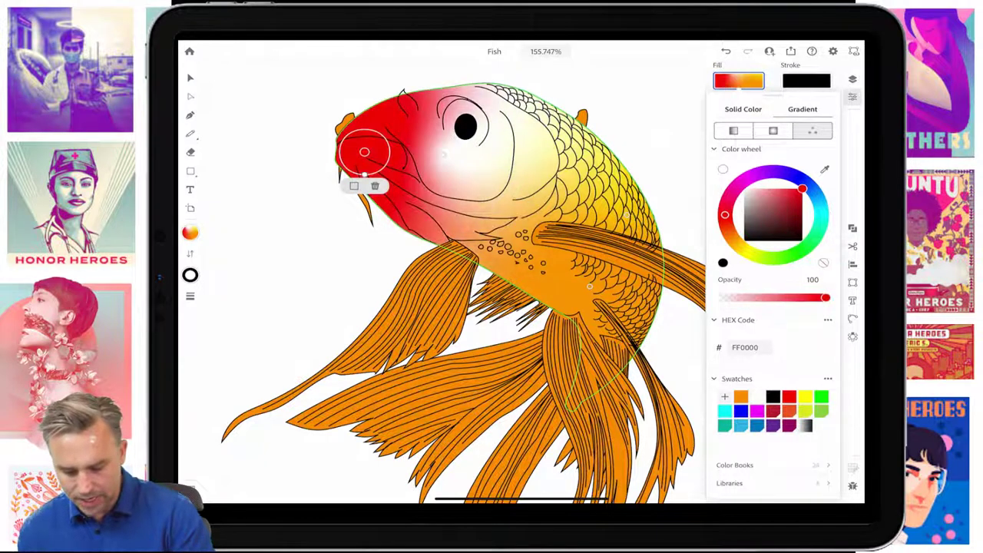
drag(726, 225, 735, 242)
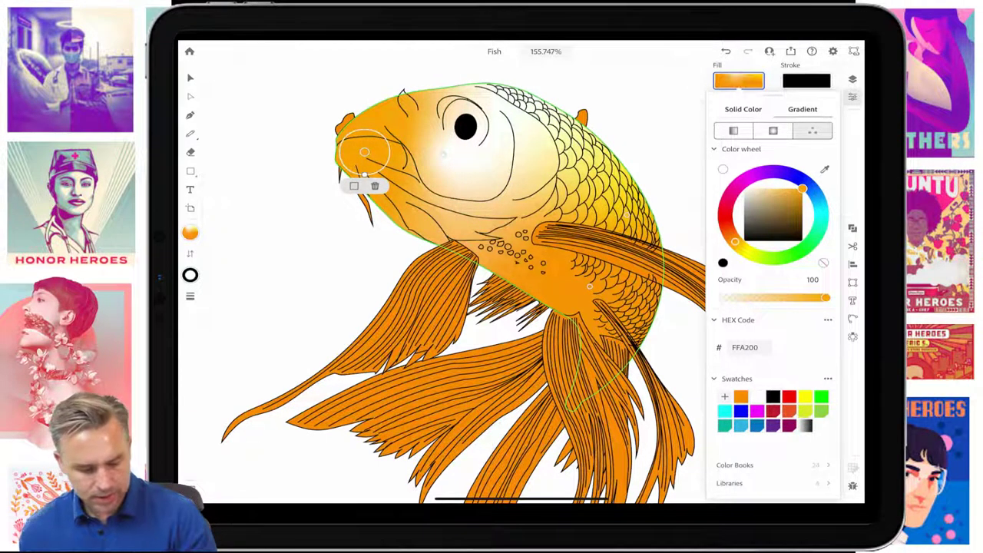
drag(365, 152, 454, 221)
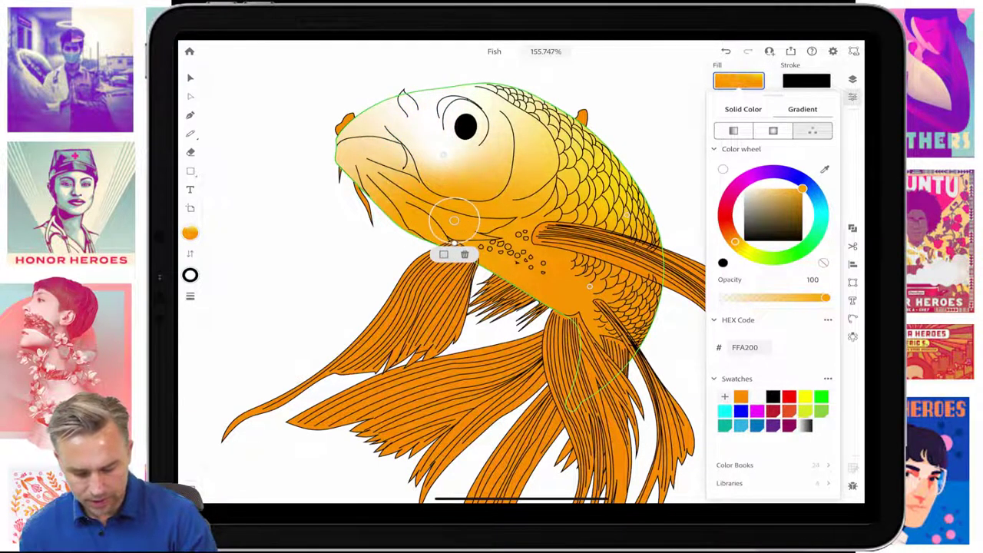
click(590, 285)
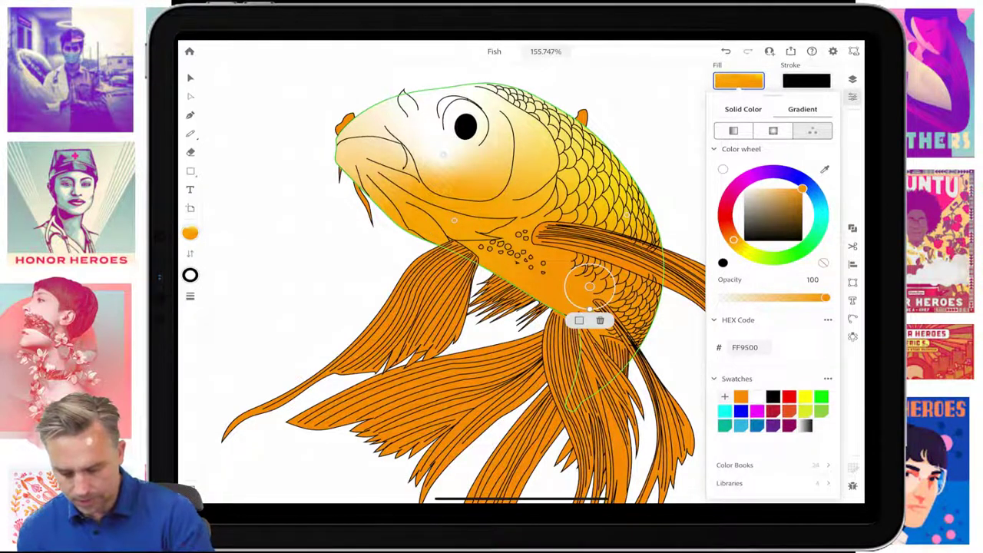
drag(734, 240, 727, 226)
drag(589, 285, 561, 301)
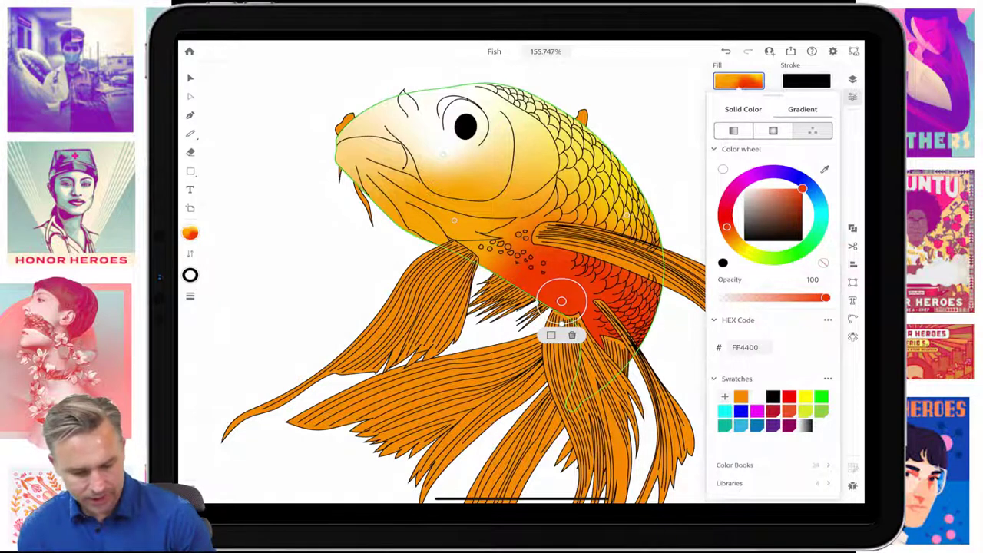
Step: Turn the white point near the eye a warm pale cream and move it toward the mouth
mouse_move(443, 155)
mouse_down()
mouse_move(430, 132)
mouse_move(396, 204)
mouse_up()
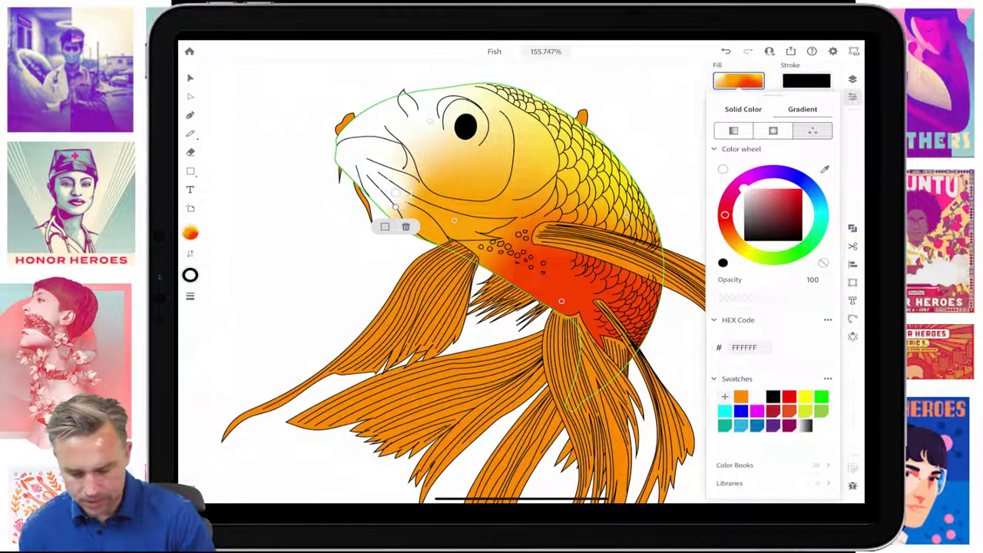
drag(749, 189, 779, 189)
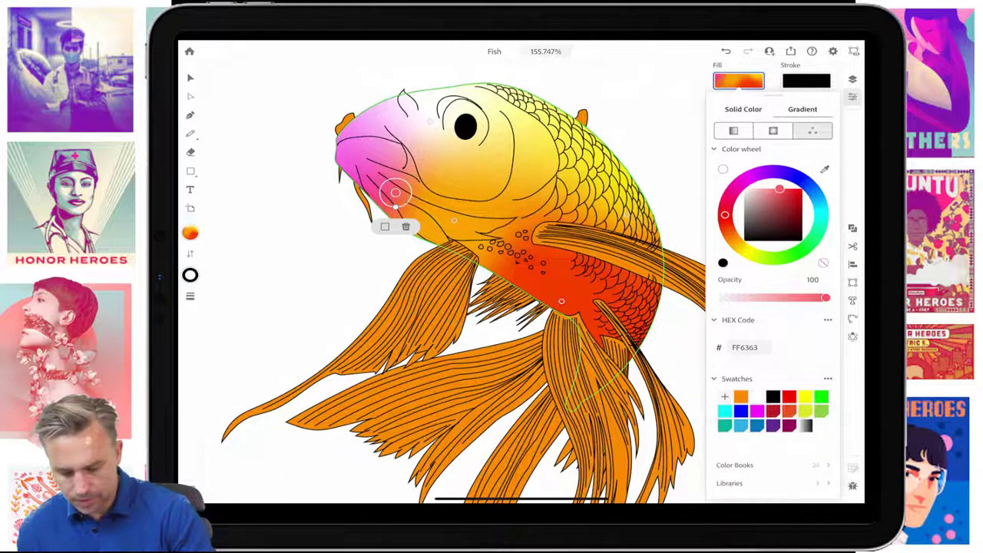
mouse_move(724, 215)
mouse_down()
mouse_move(738, 244)
mouse_move(802, 188)
mouse_up()
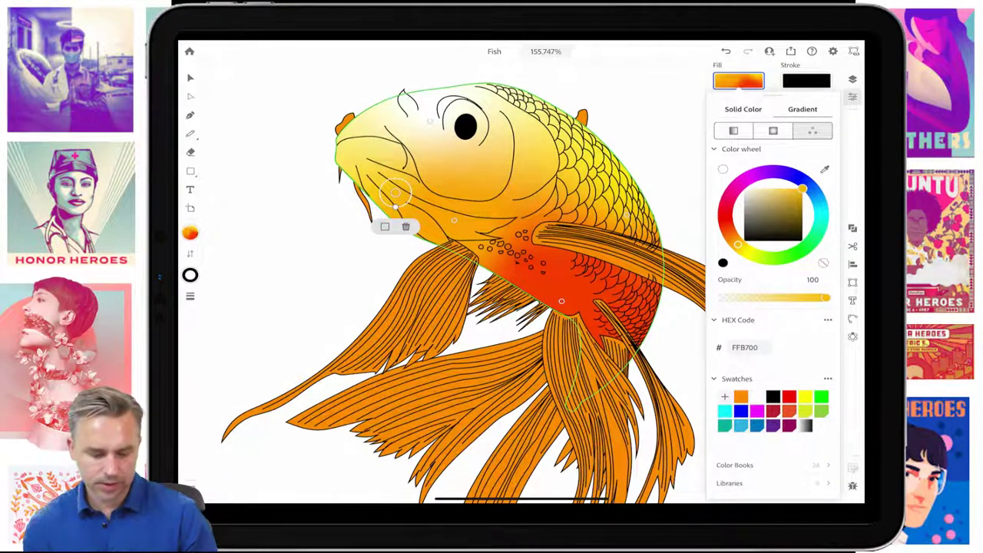
mouse_move(395, 192)
mouse_down()
mouse_move(437, 176)
mouse_move(361, 143)
mouse_up()
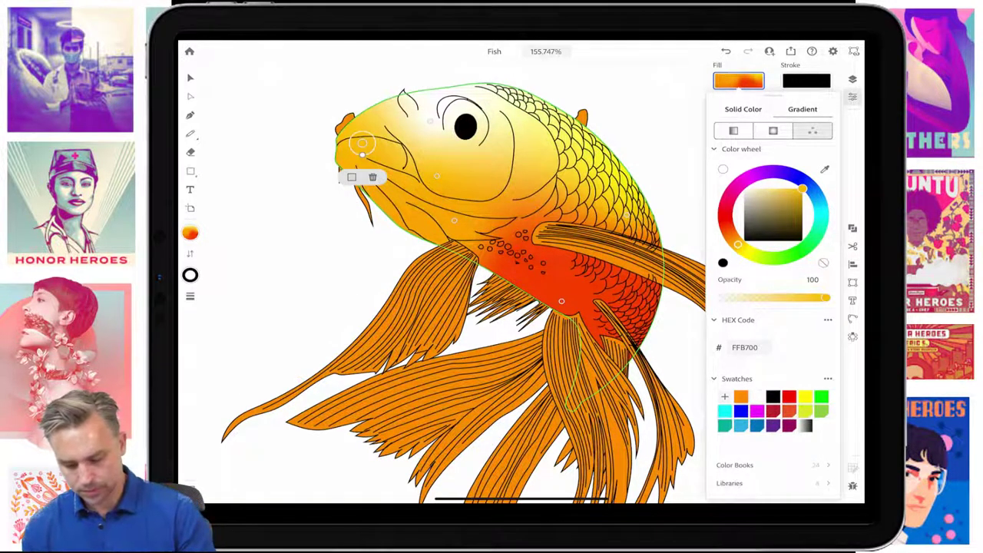
mouse_move(737, 244)
mouse_down()
mouse_move(725, 222)
mouse_move(736, 242)
mouse_up()
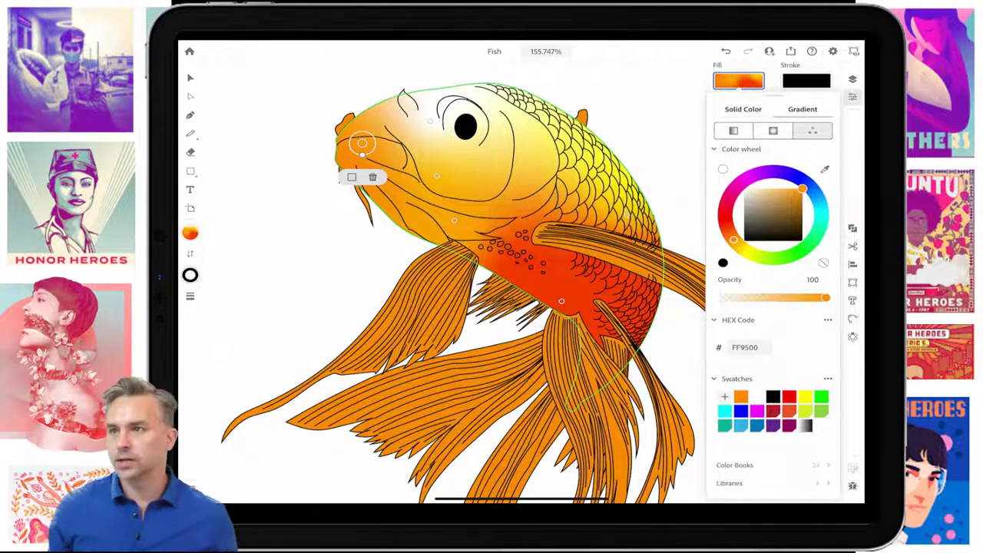
Step: Give the central tail fin a gradient running from red at its base to white tips
scroll(453, 284, down, 5)
scroll(453, 284, up, 5)
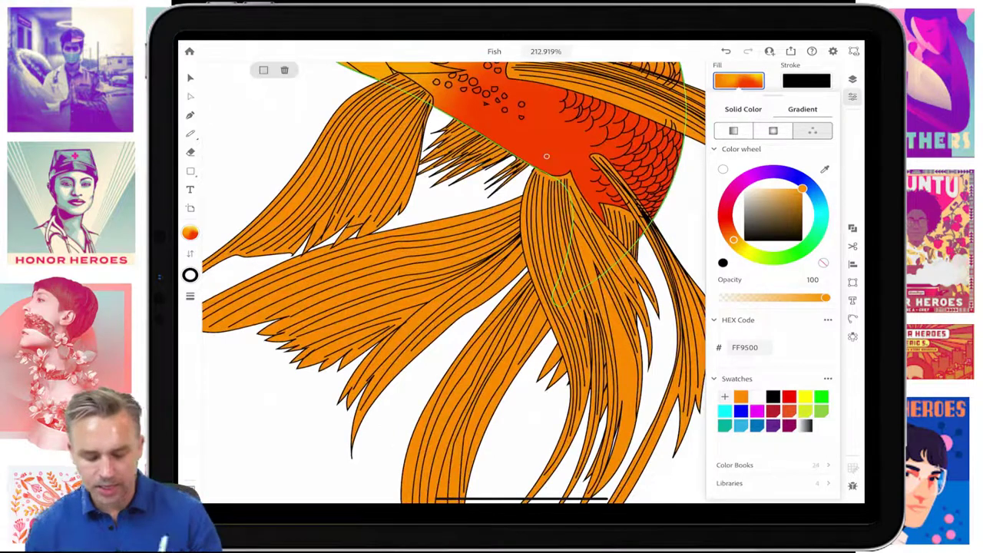
click(189, 77)
click(568, 246)
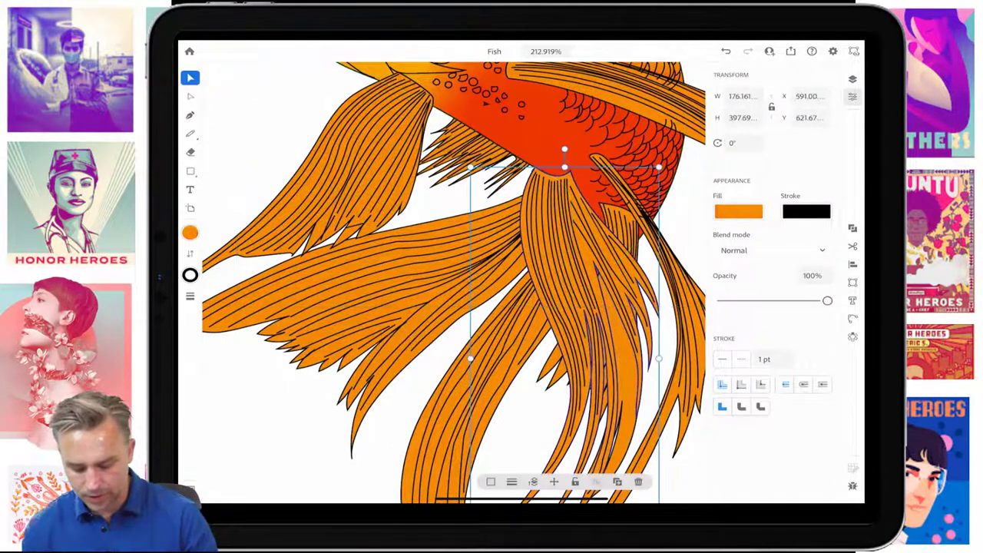
click(738, 212)
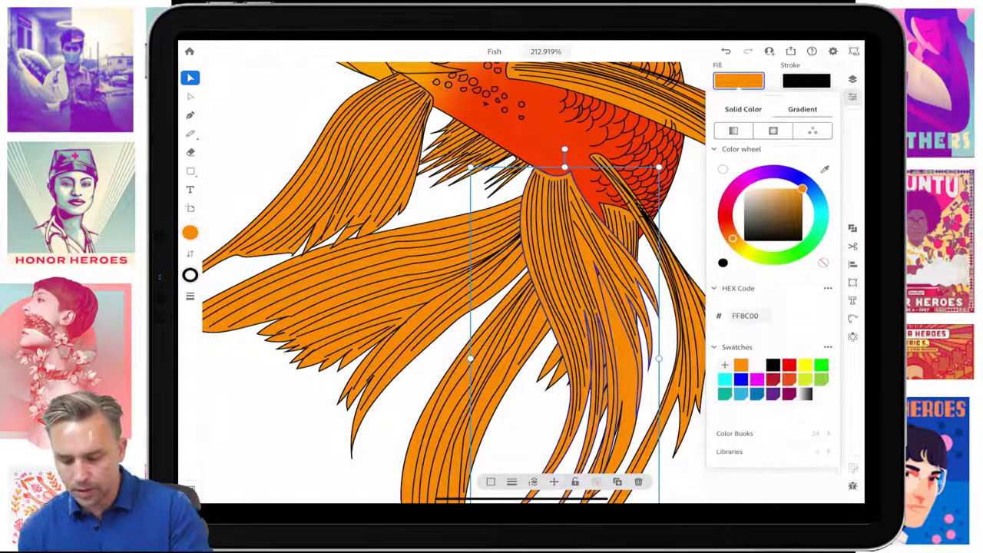
click(734, 131)
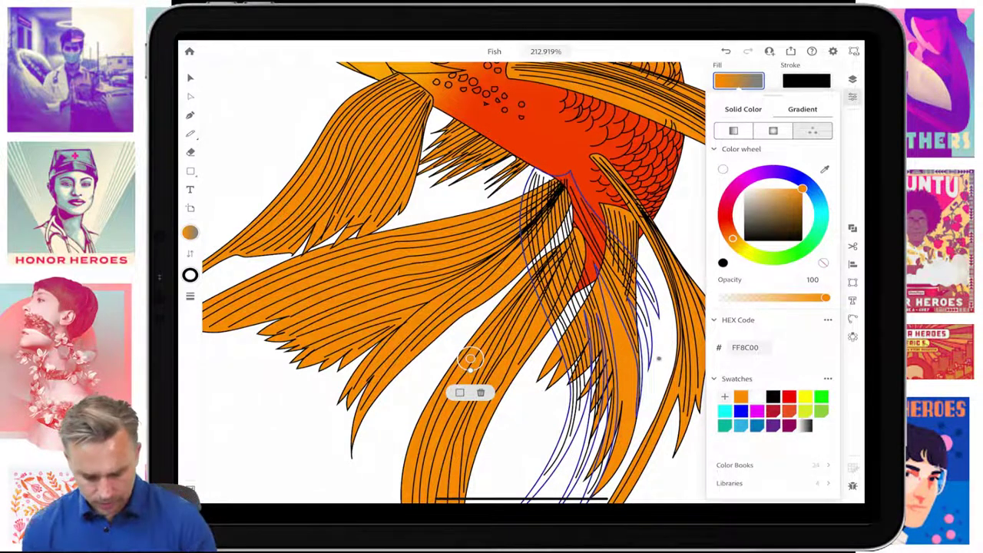
drag(470, 357, 553, 219)
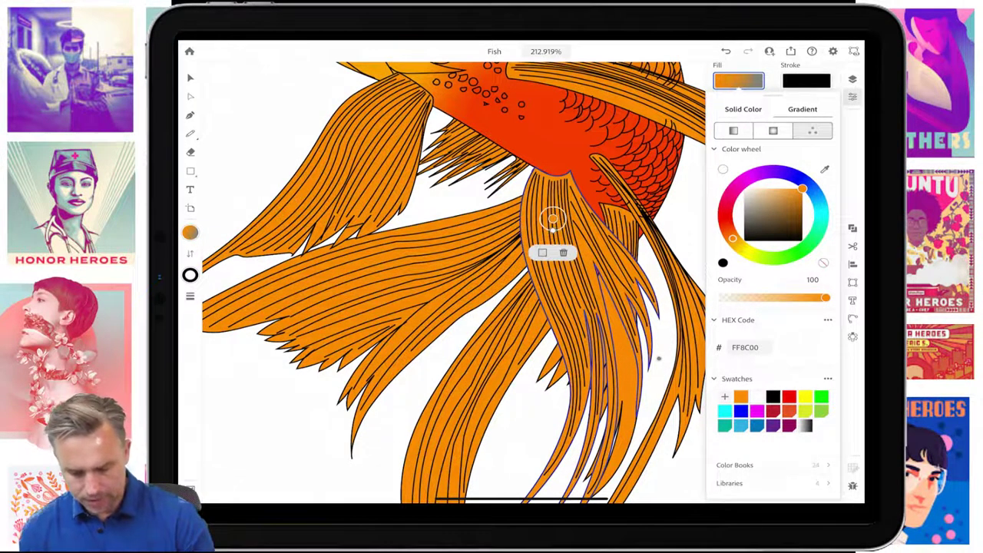
drag(732, 238, 724, 217)
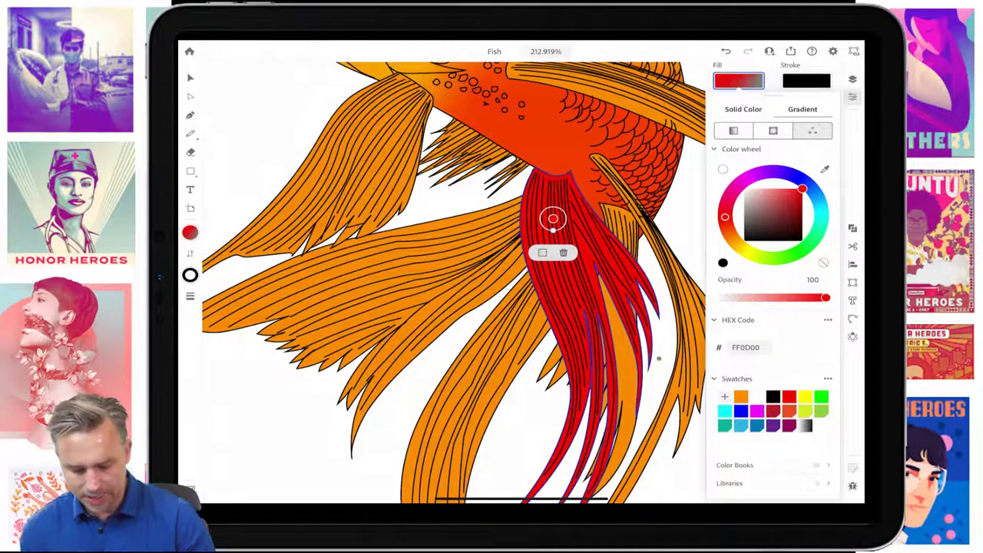
mouse_move(658, 357)
mouse_down()
mouse_move(584, 351)
mouse_move(566, 322)
mouse_up()
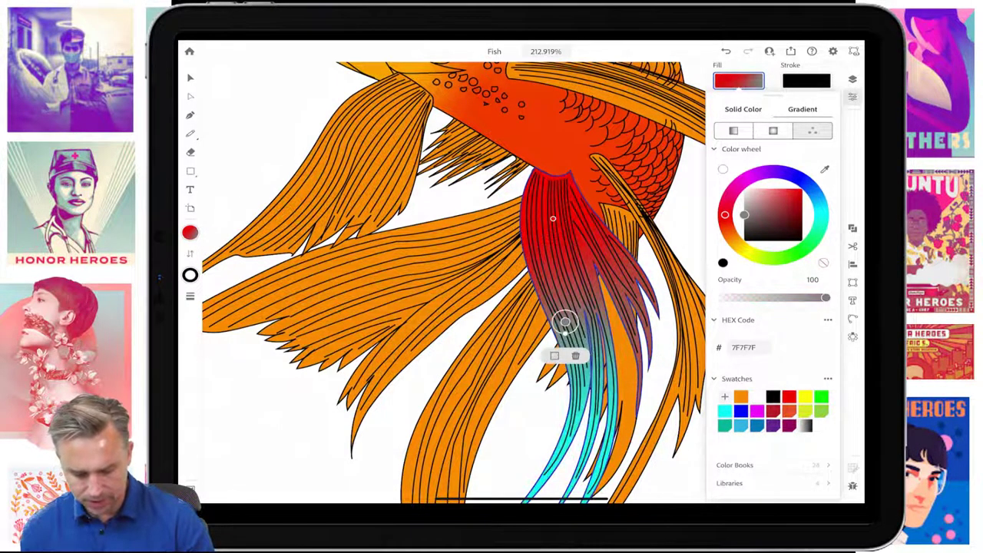
drag(744, 214, 748, 218)
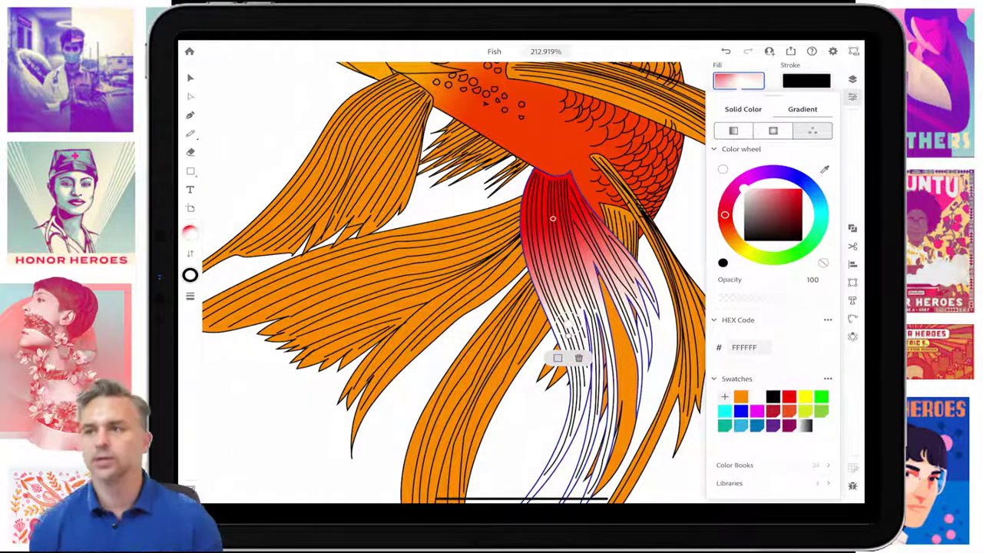
Step: Lower the fin's base stop and change it from red FF0D00 to orange FF8000
click(189, 78)
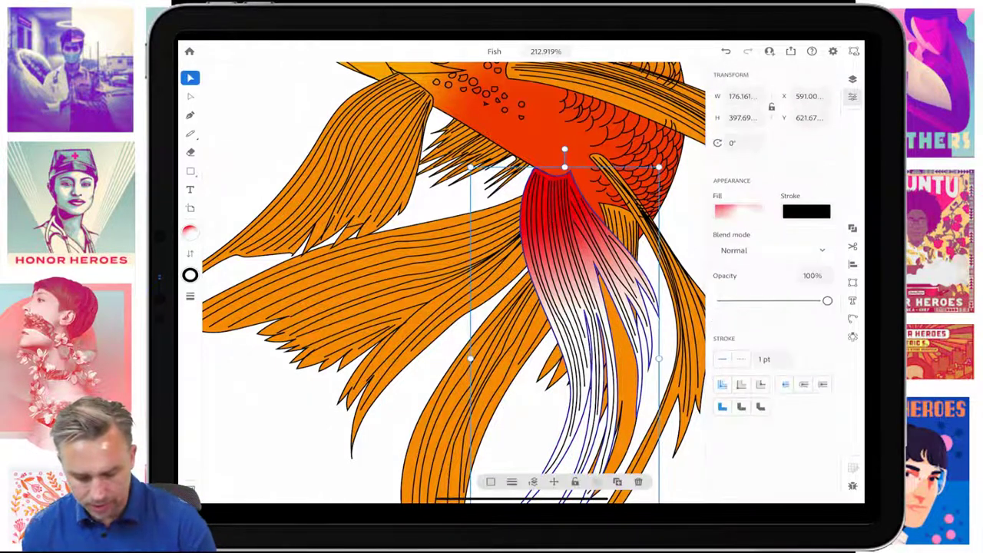
click(738, 211)
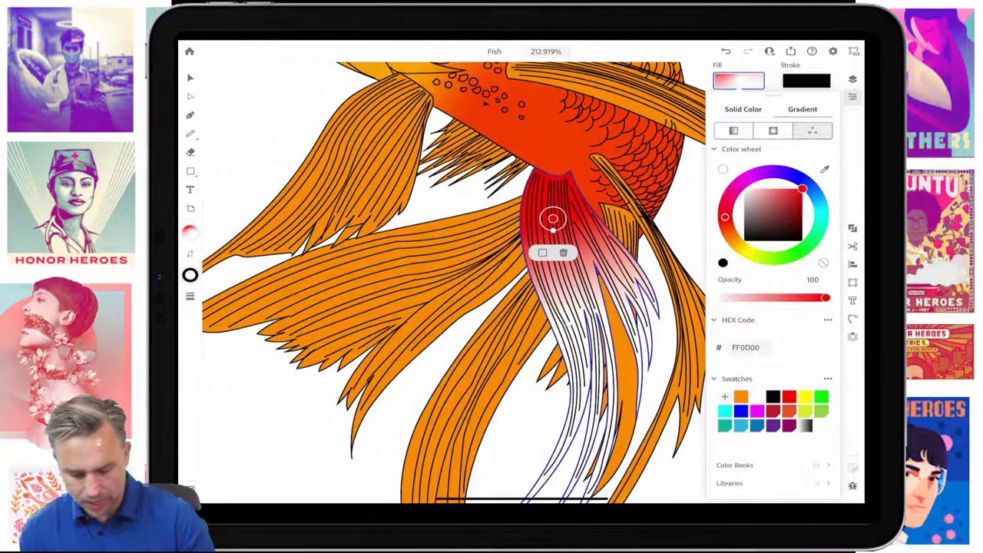
click(189, 78)
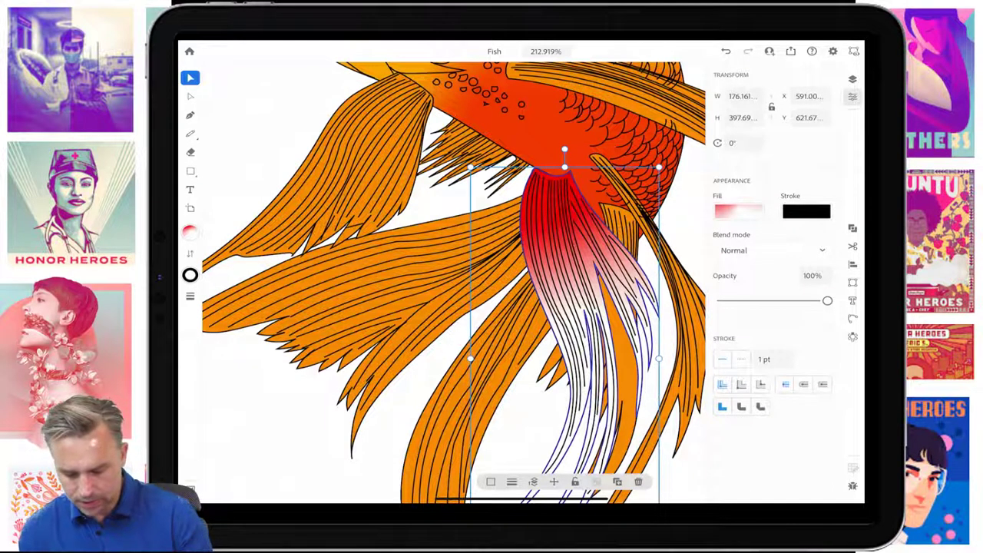
click(738, 212)
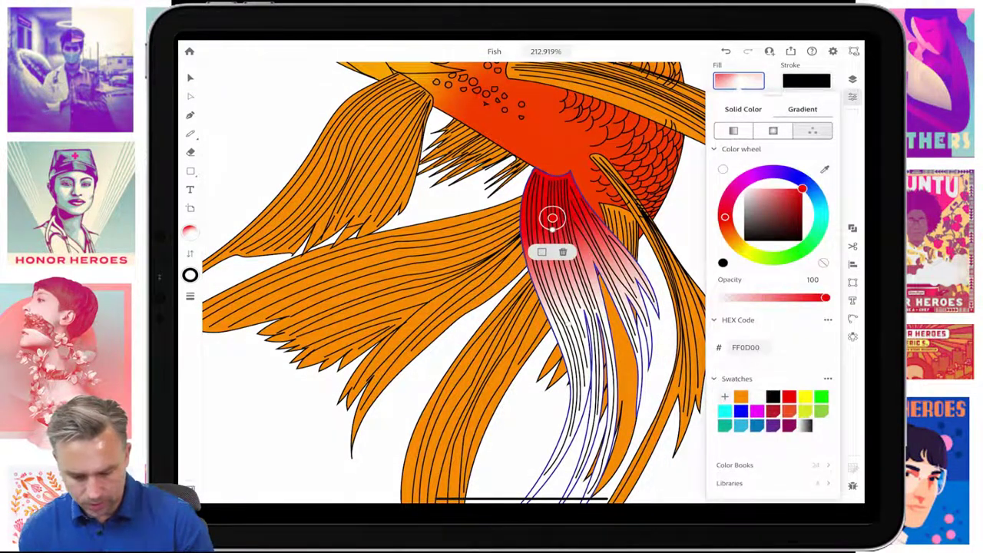
click(189, 78)
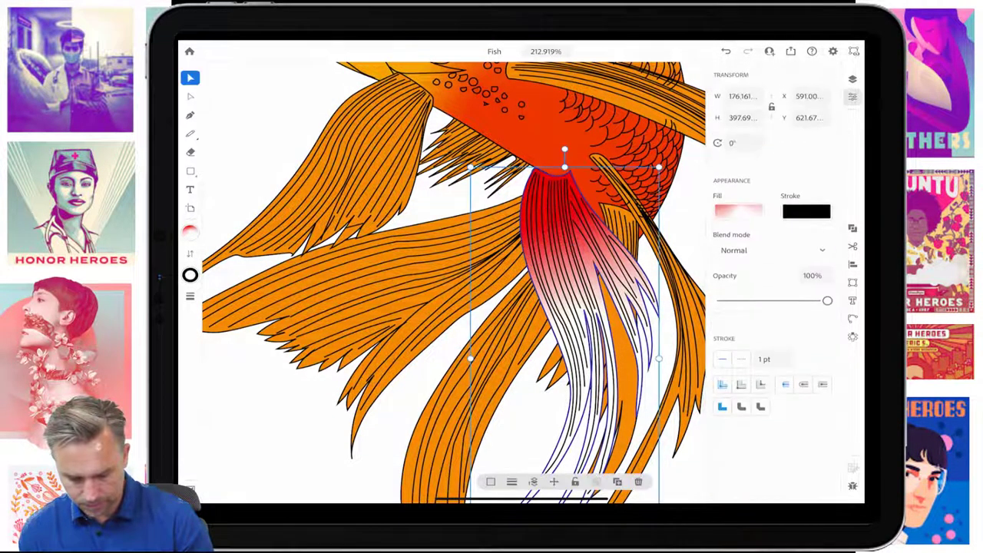
click(738, 211)
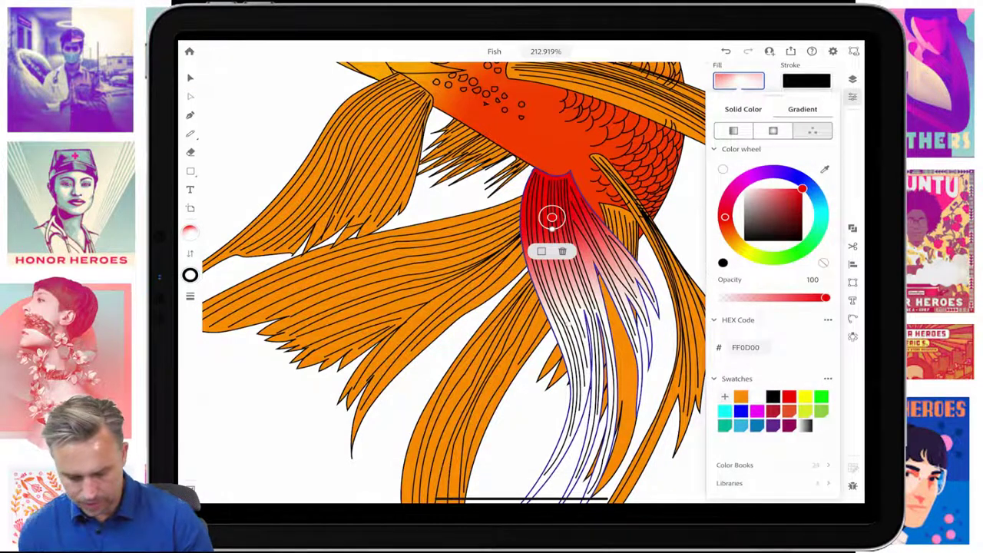
drag(552, 217, 555, 229)
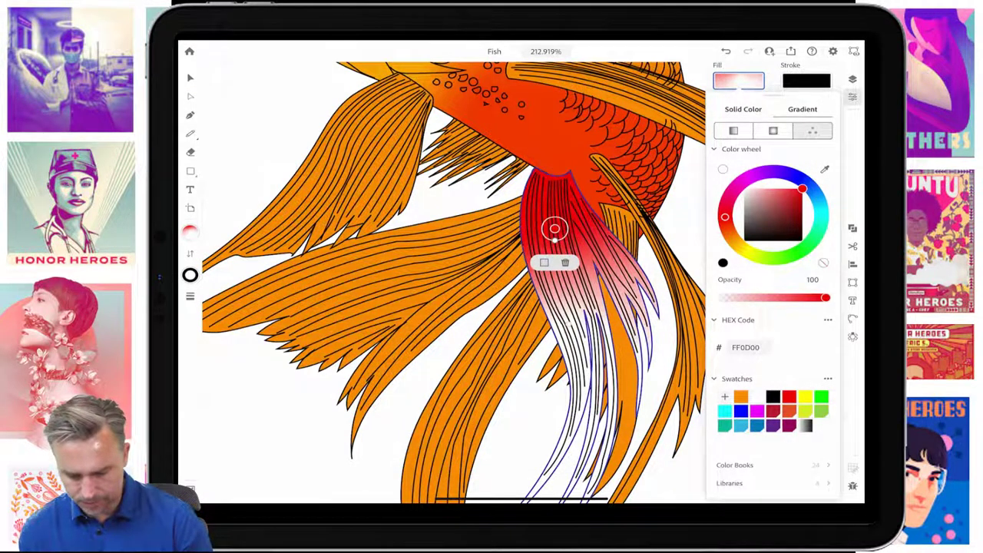
drag(724, 217, 731, 236)
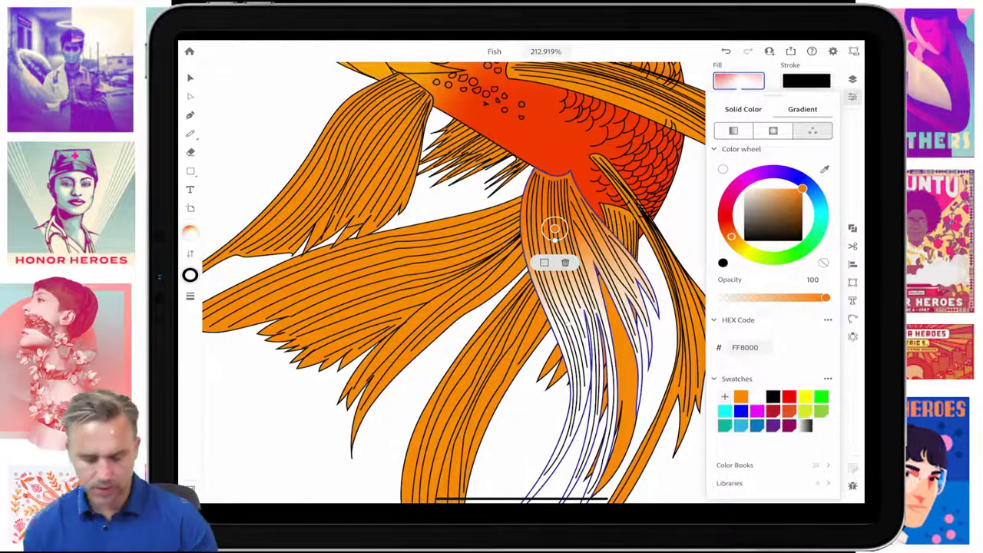
Step: Select the long right fin and give it a gradient fill
key(v)
scroll(453, 283, down, 1)
scroll(454, 282, down, 2)
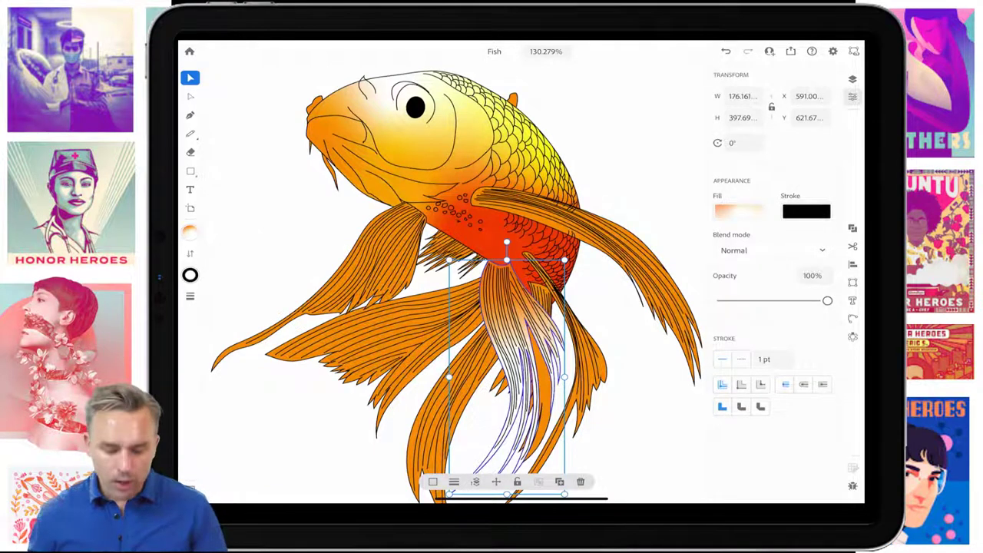
scroll(453, 283, down, 3)
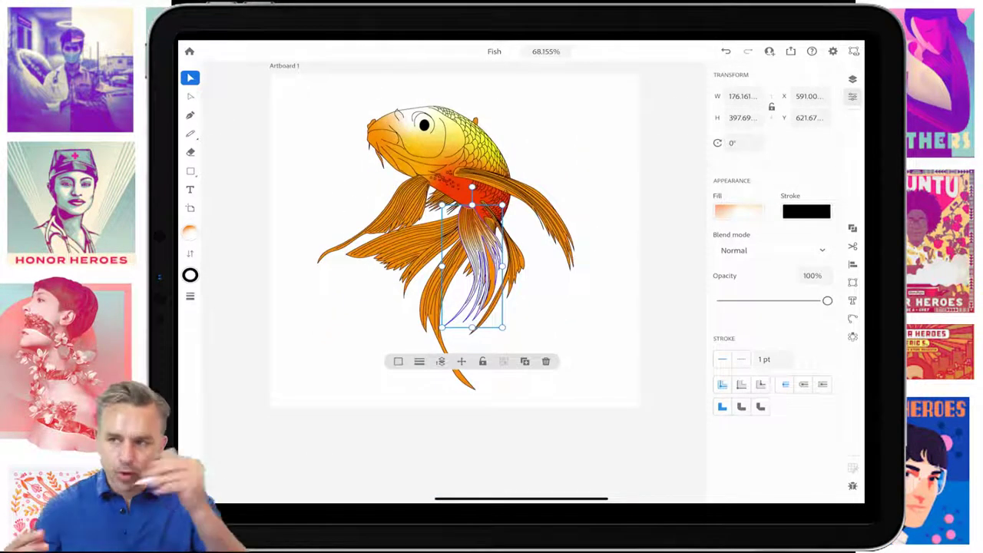
scroll(490, 176, up, 3)
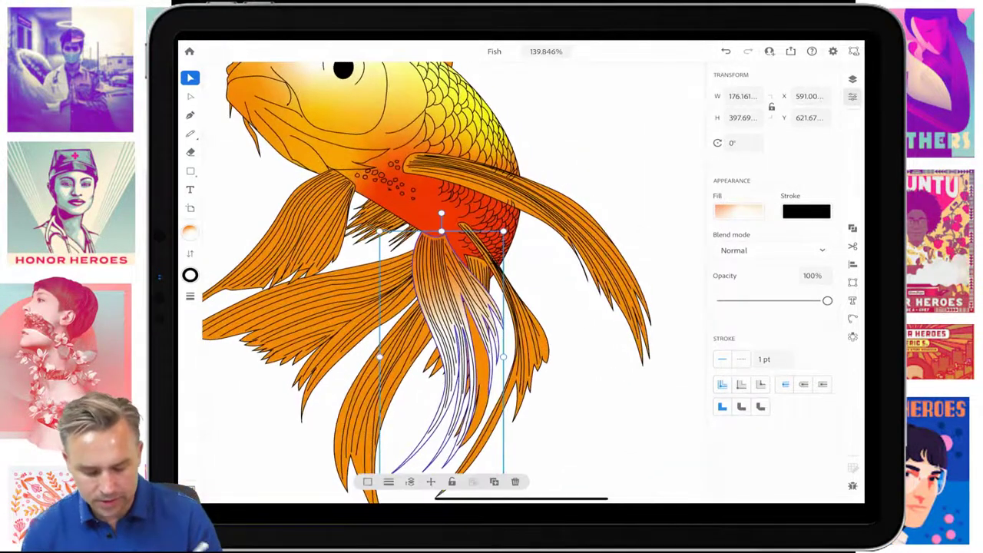
click(484, 219)
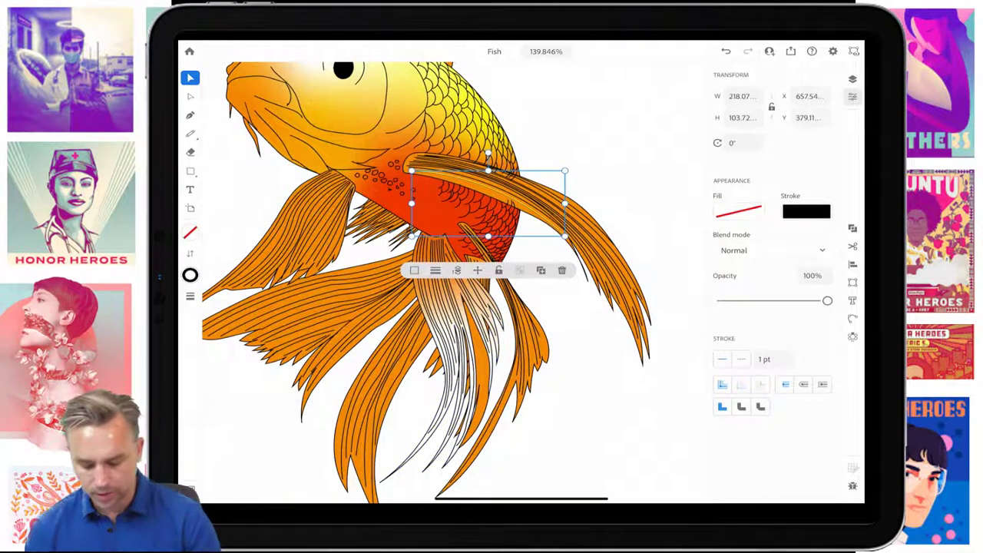
click(630, 430)
click(599, 268)
click(738, 211)
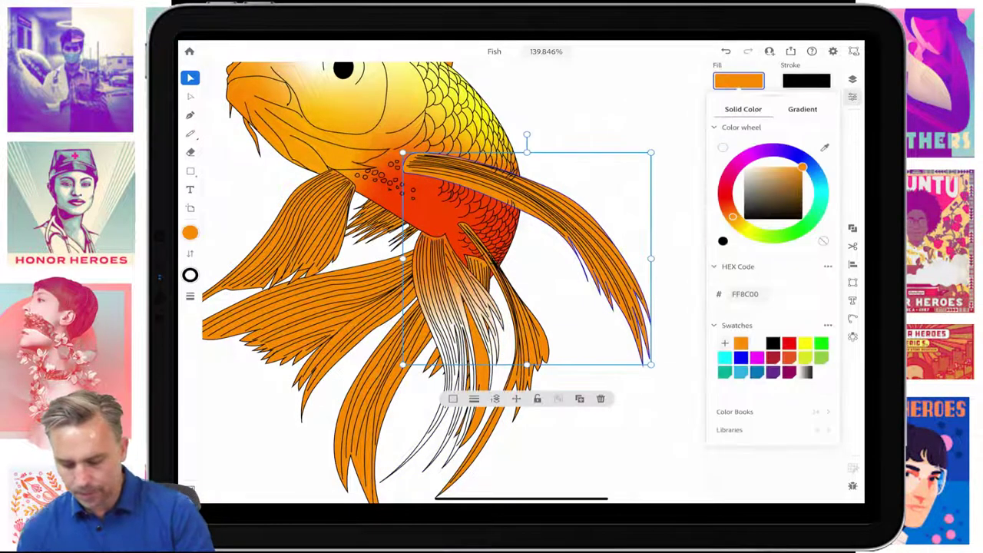
click(803, 109)
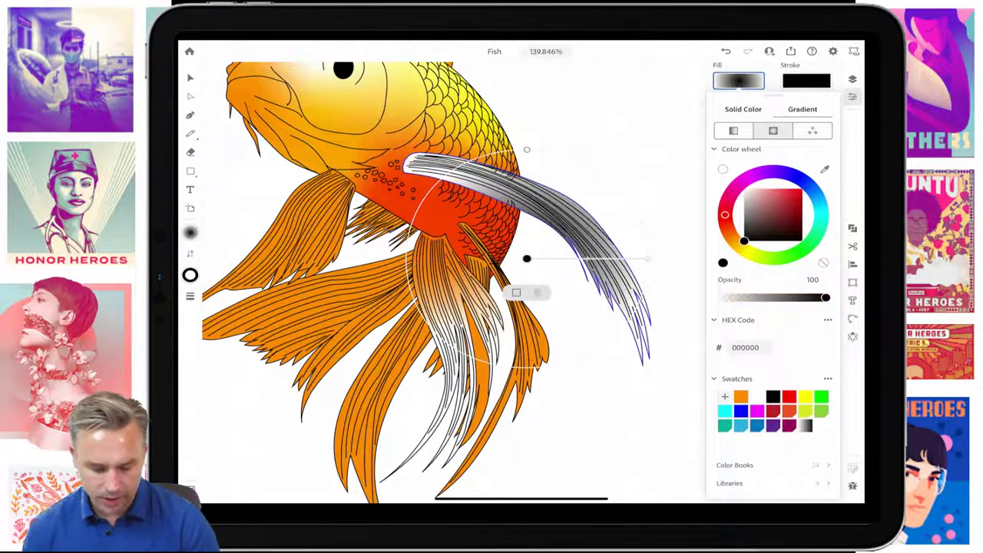
Step: Move the gradient origin to the fin's base and make that stop pure red
drag(526, 258, 436, 182)
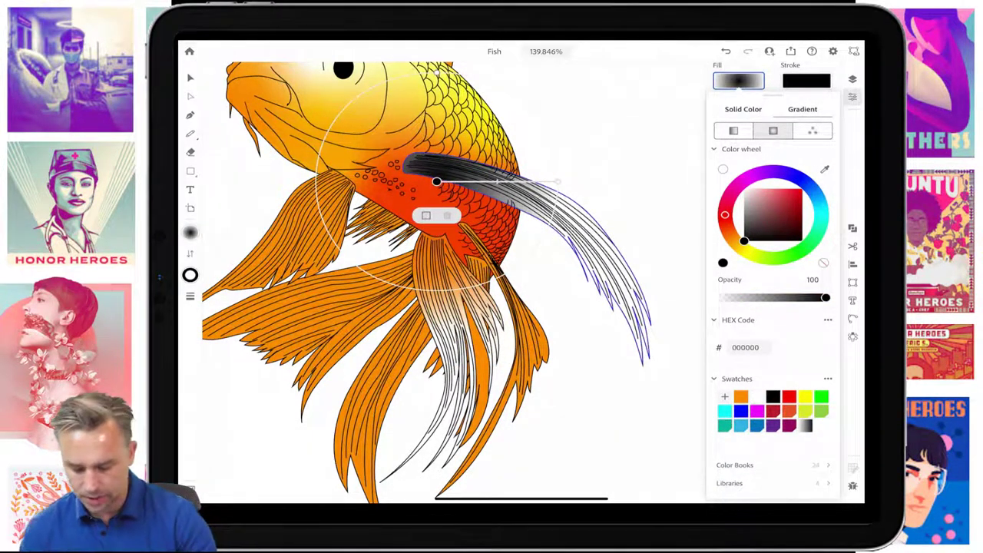
drag(743, 240, 795, 193)
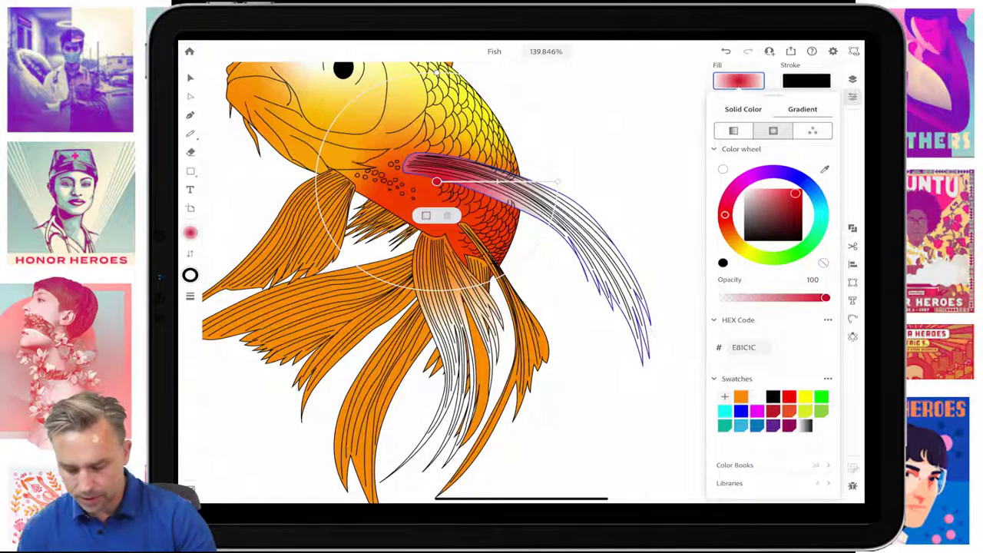
mouse_move(724, 215)
mouse_down()
mouse_move(732, 237)
mouse_move(725, 218)
mouse_up()
click(789, 411)
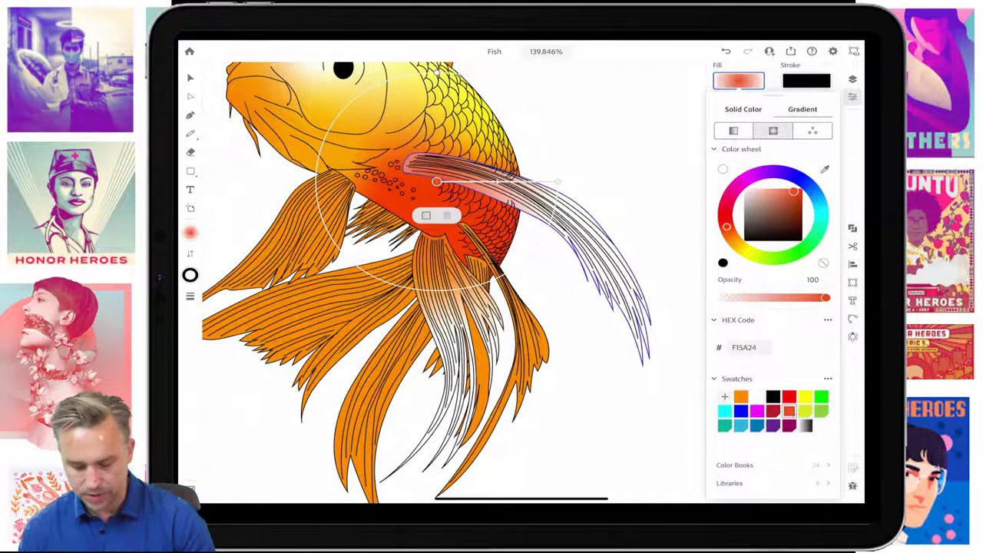
click(741, 396)
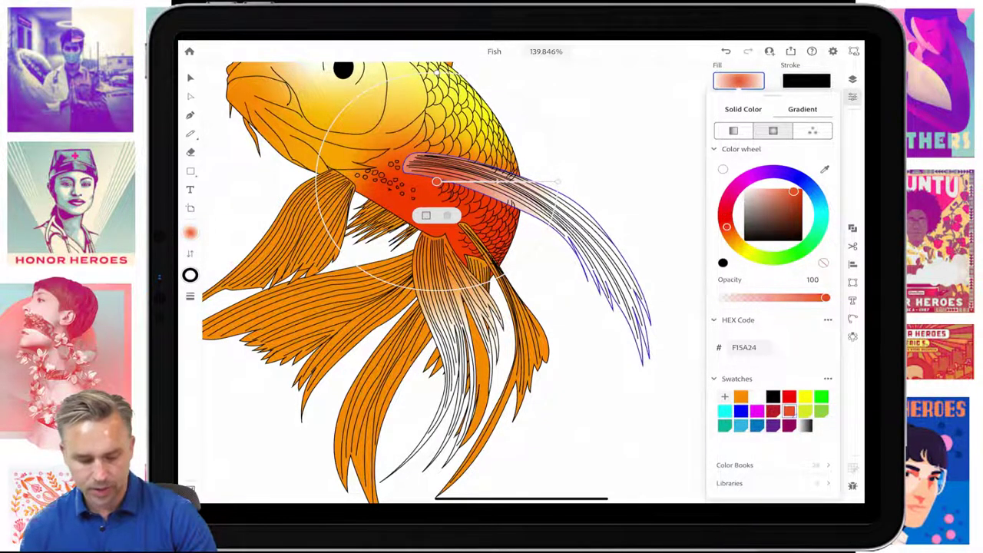
click(788, 397)
Step: Stretch the gradient to the fin tip and add an orange midpoint stop
drag(557, 182, 636, 242)
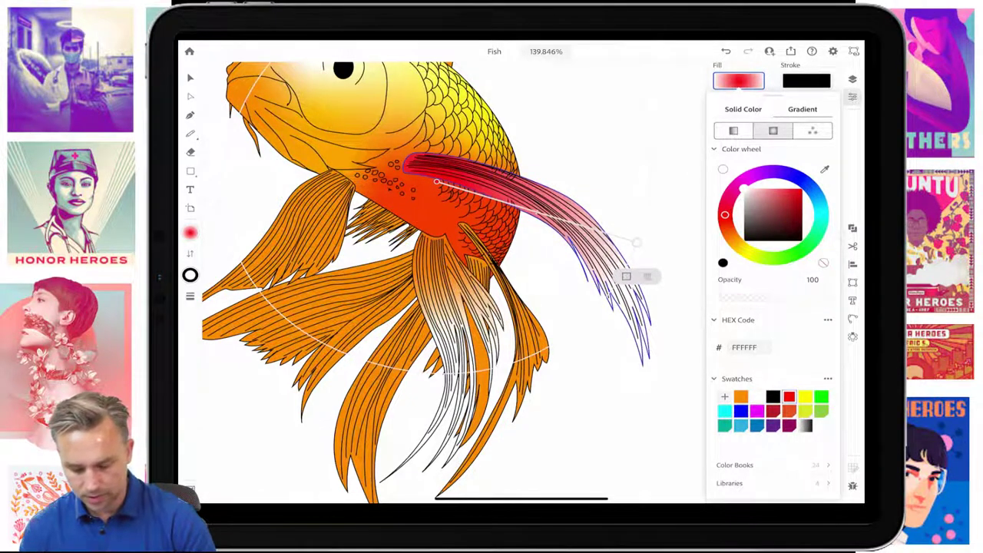
click(535, 213)
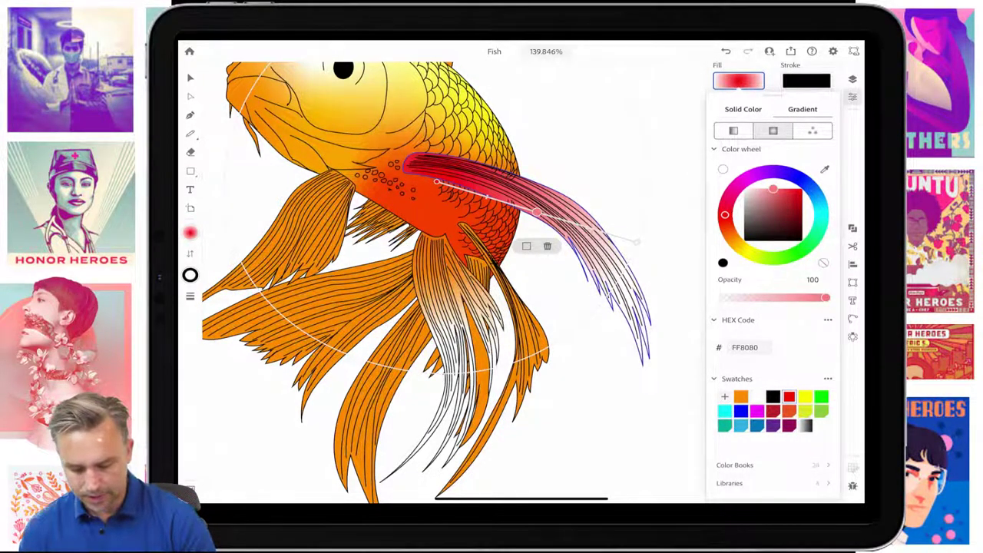
click(741, 396)
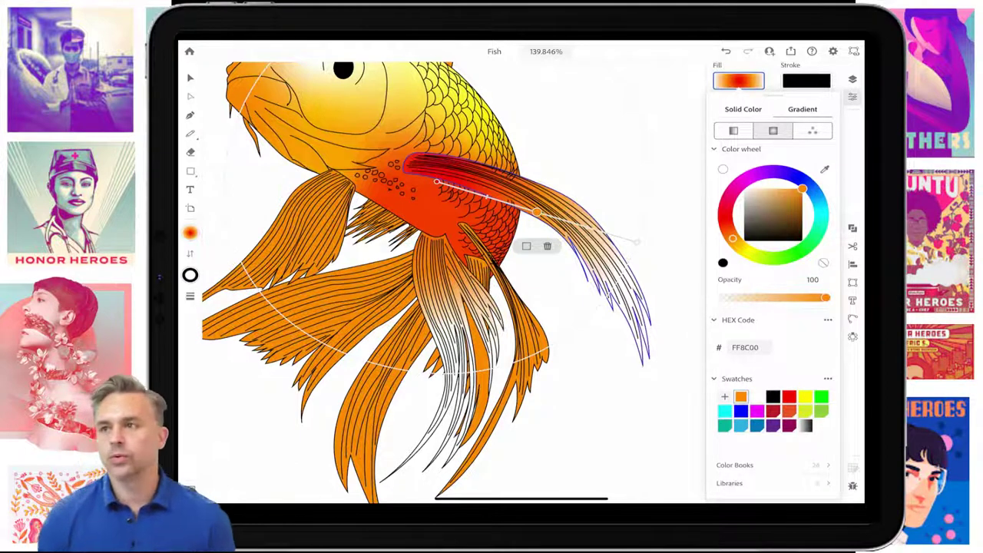
mouse_move(535, 212)
mouse_down()
mouse_move(545, 216)
mouse_move(486, 197)
mouse_up()
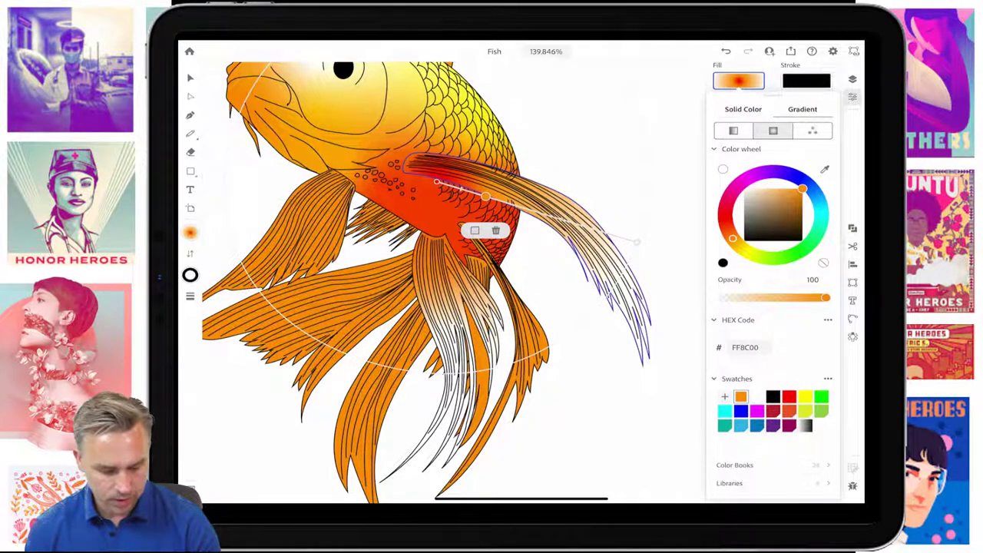
Step: Select the whole upper-left fin and give it a linear gradient fill
key(v)
click(584, 438)
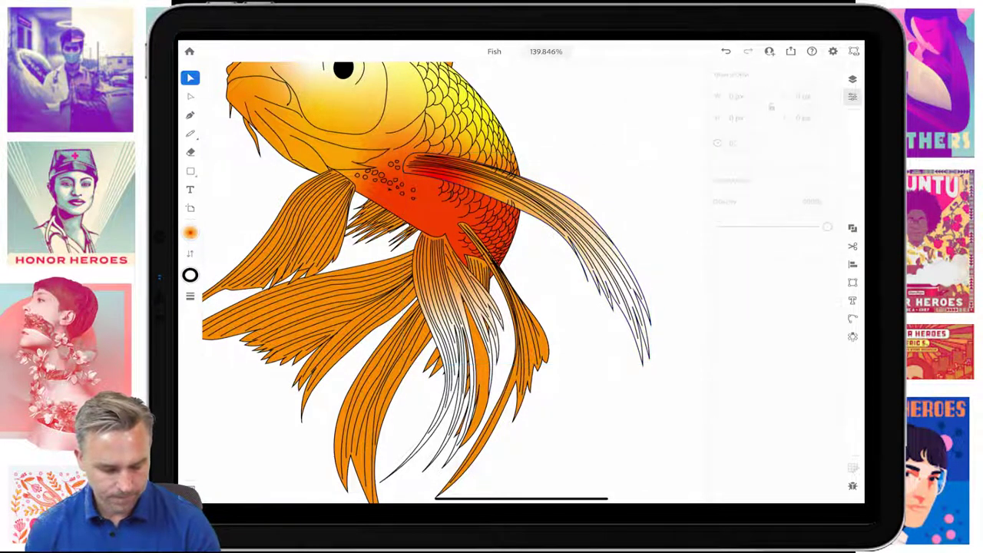
click(292, 231)
click(333, 230)
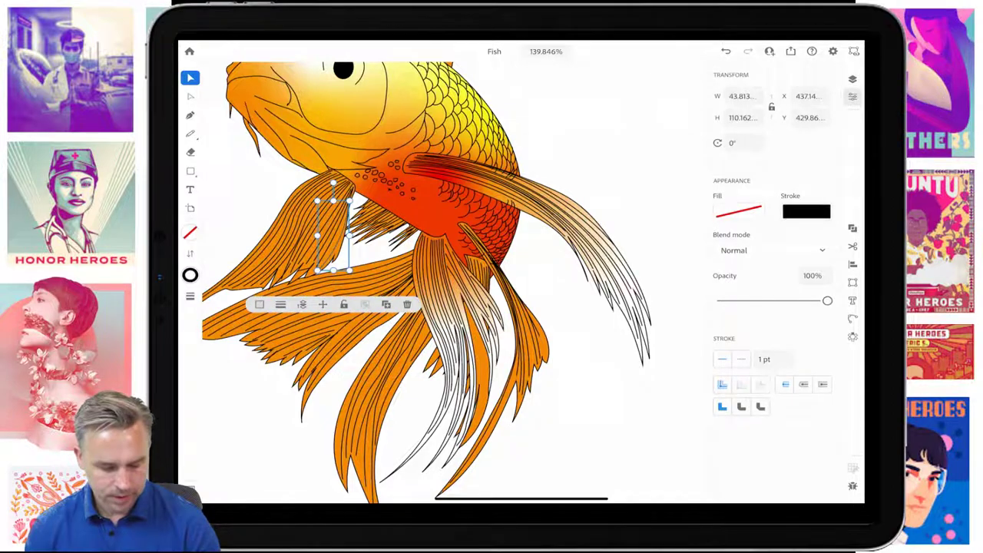
scroll(334, 230, up, 3)
scroll(333, 230, up, 3)
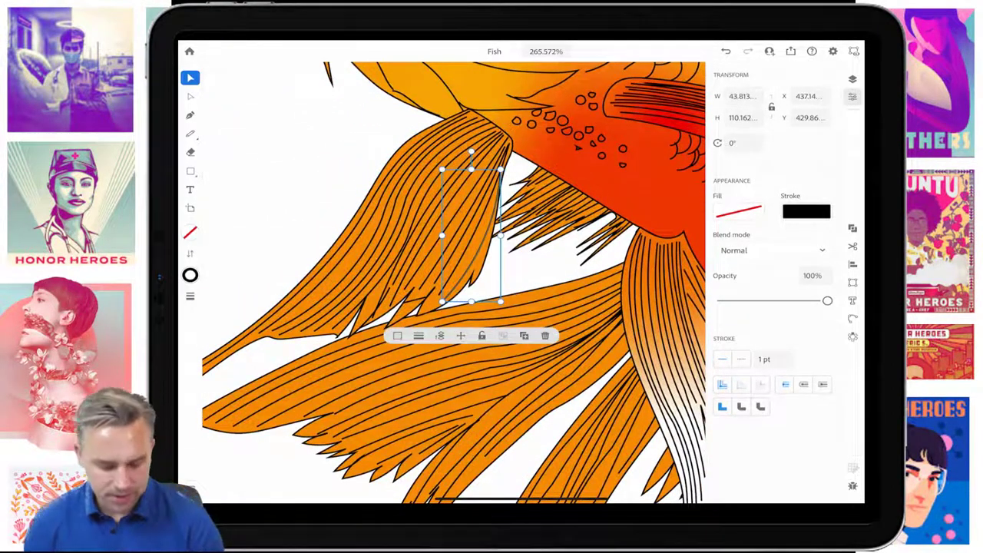
click(385, 230)
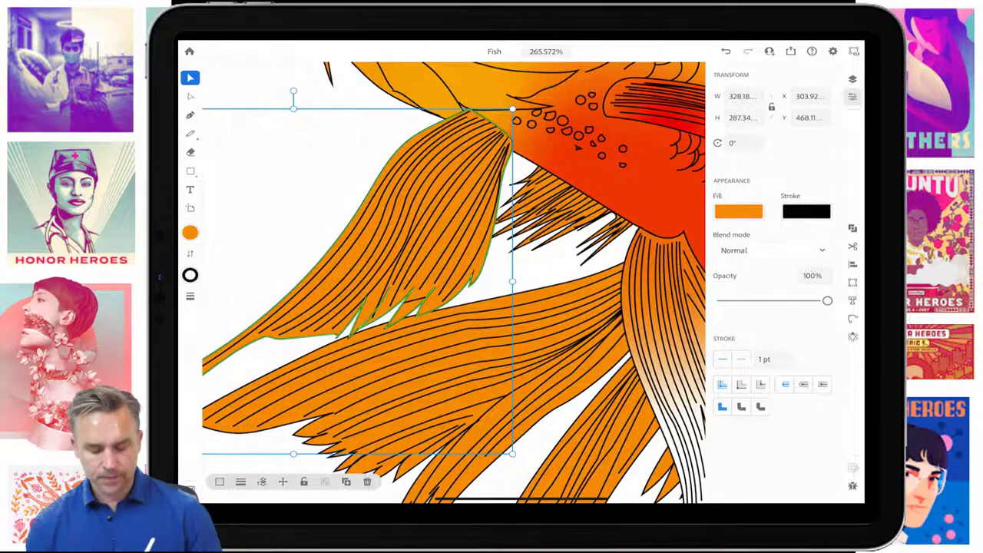
click(738, 211)
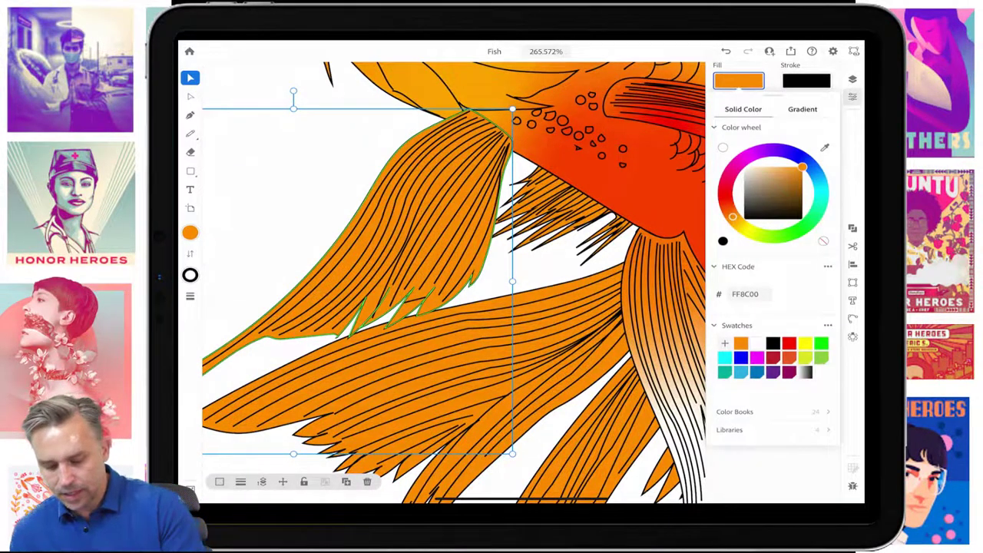
click(773, 130)
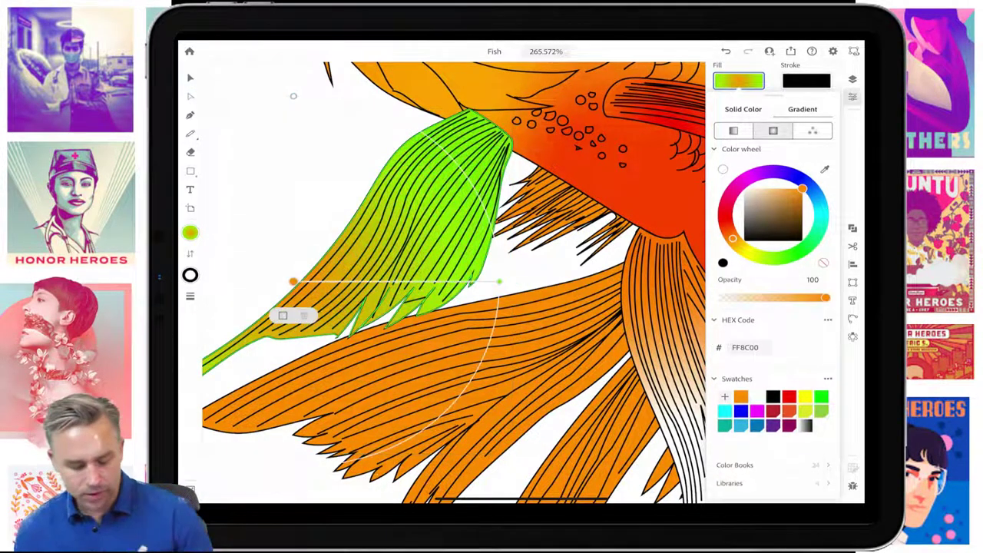
Step: Run the gradient base to tip with red base, orange middle and white tip stops
drag(308, 270, 469, 143)
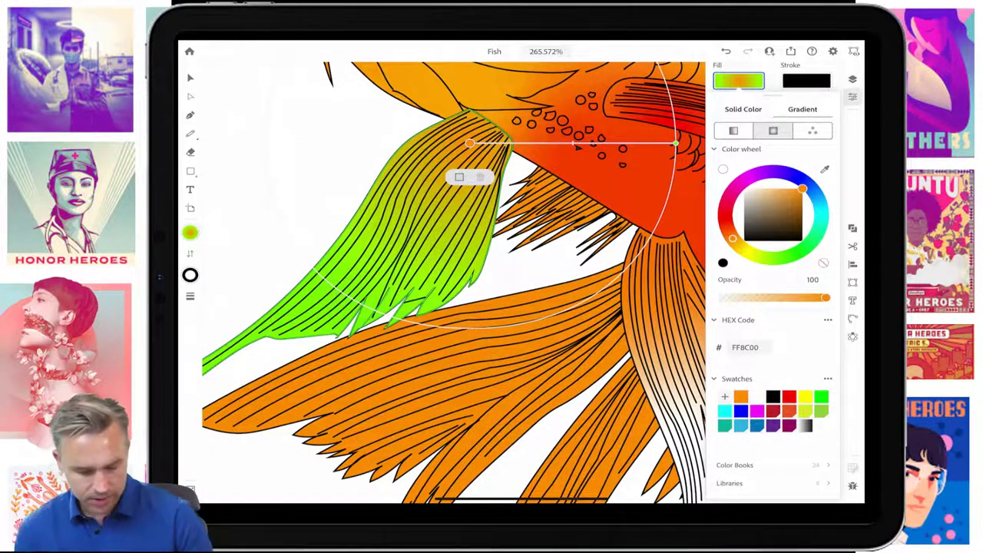
drag(675, 143, 275, 330)
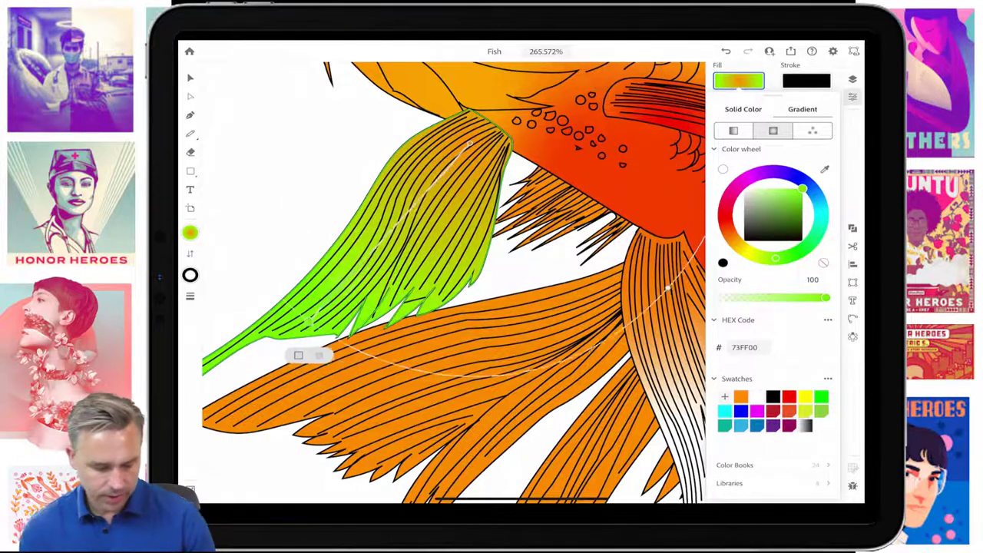
click(723, 169)
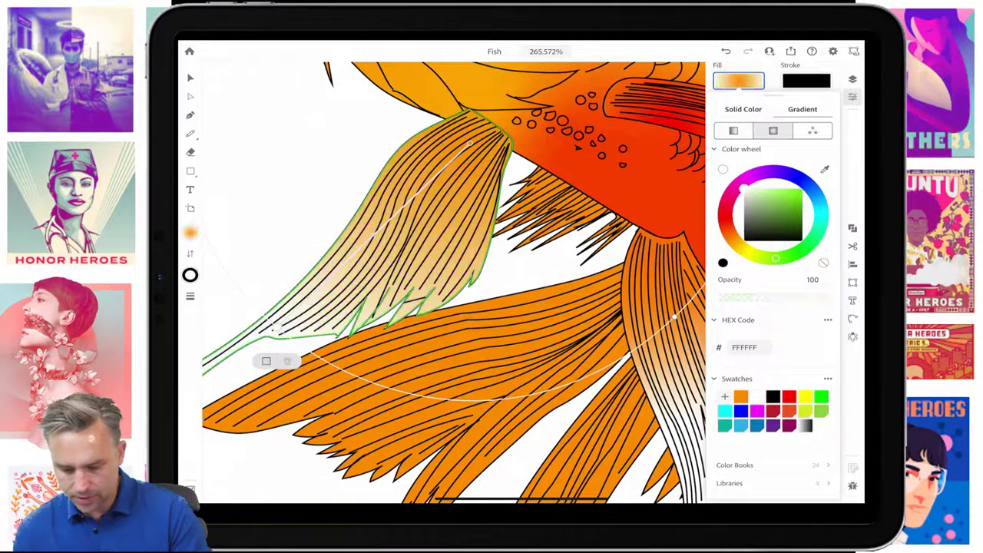
click(372, 236)
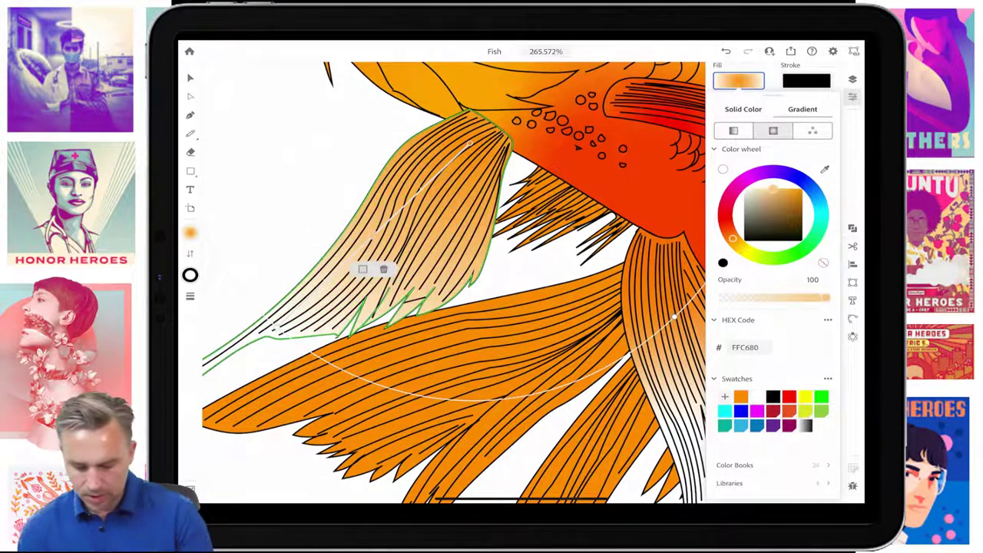
click(740, 397)
drag(373, 234, 405, 204)
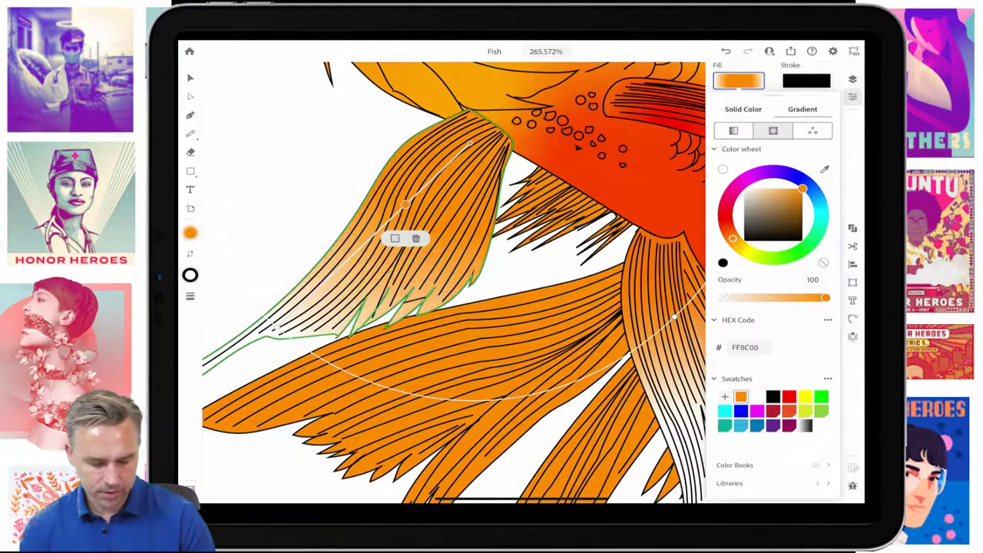
click(470, 143)
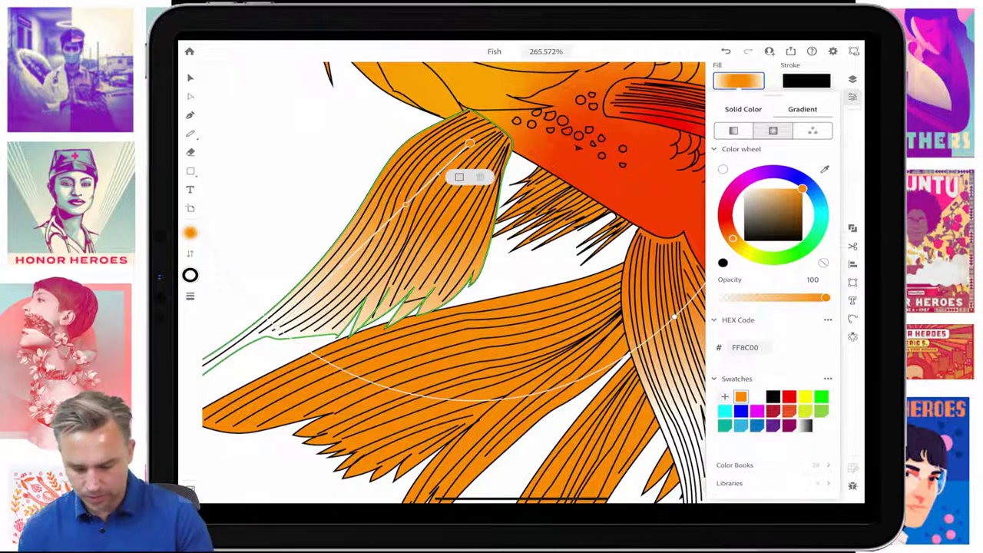
click(789, 397)
click(190, 78)
Step: Deselect the fin and switch to the Ellipse tool from the shape flyout
scroll(442, 283, down, 2)
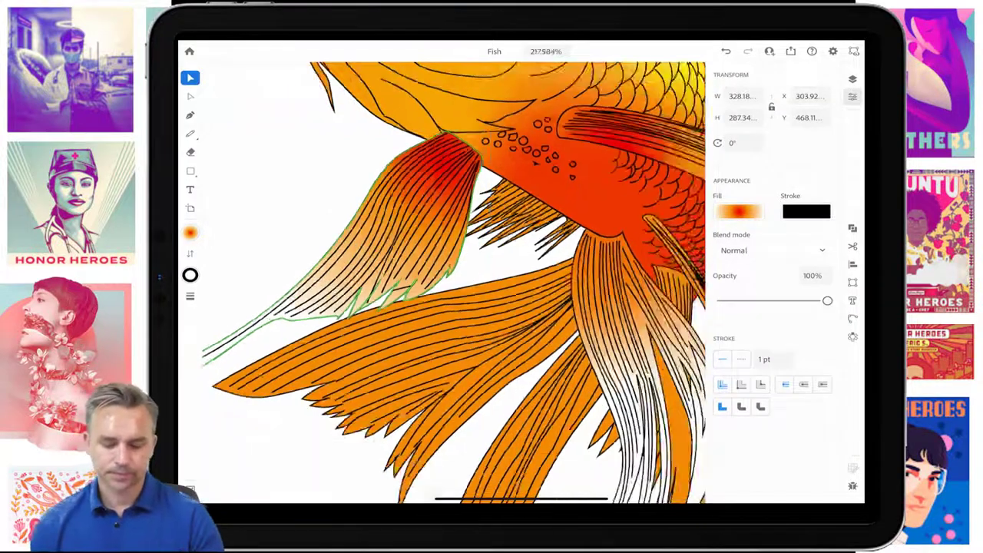
scroll(442, 283, down, 5)
click(653, 431)
scroll(442, 283, up, 5)
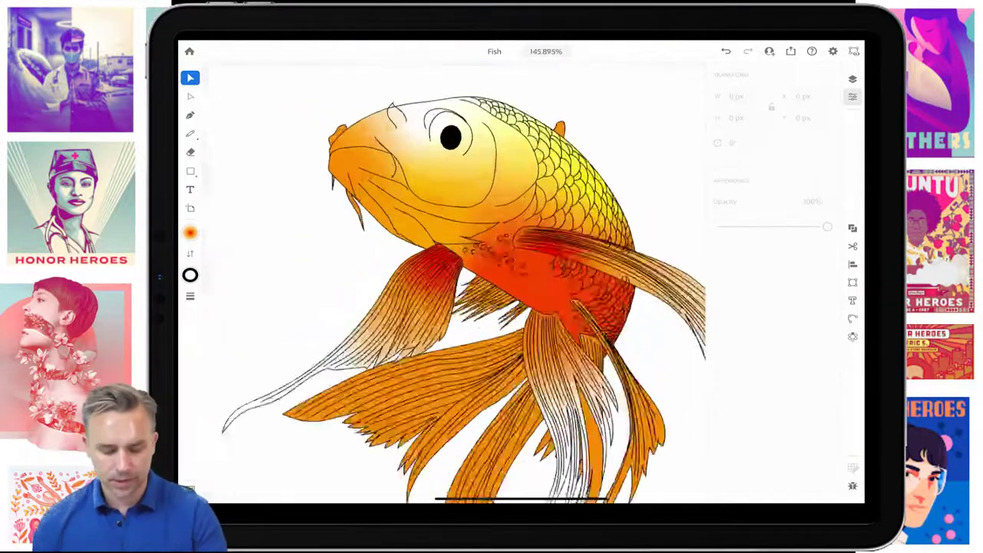
scroll(442, 283, up, 5)
key(m)
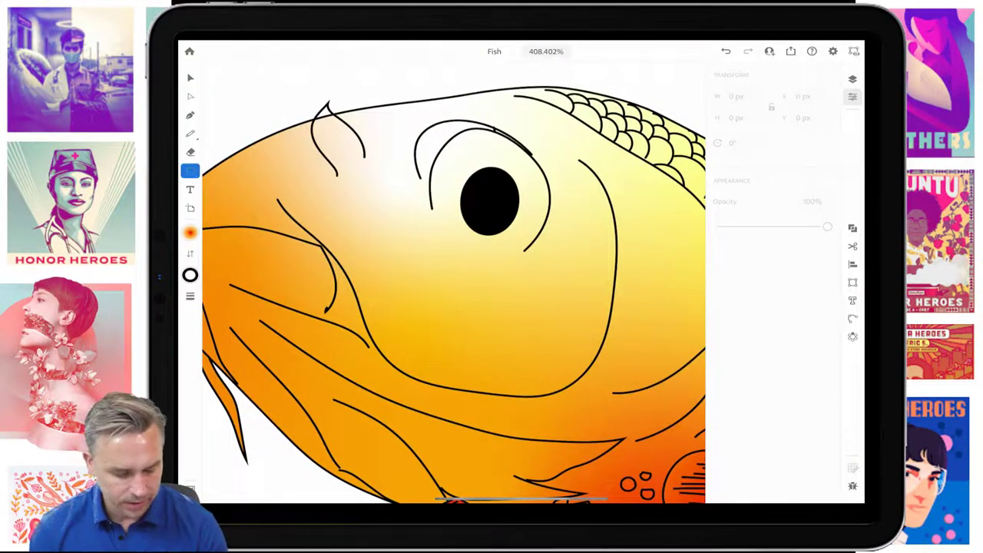
click(190, 171)
click(237, 169)
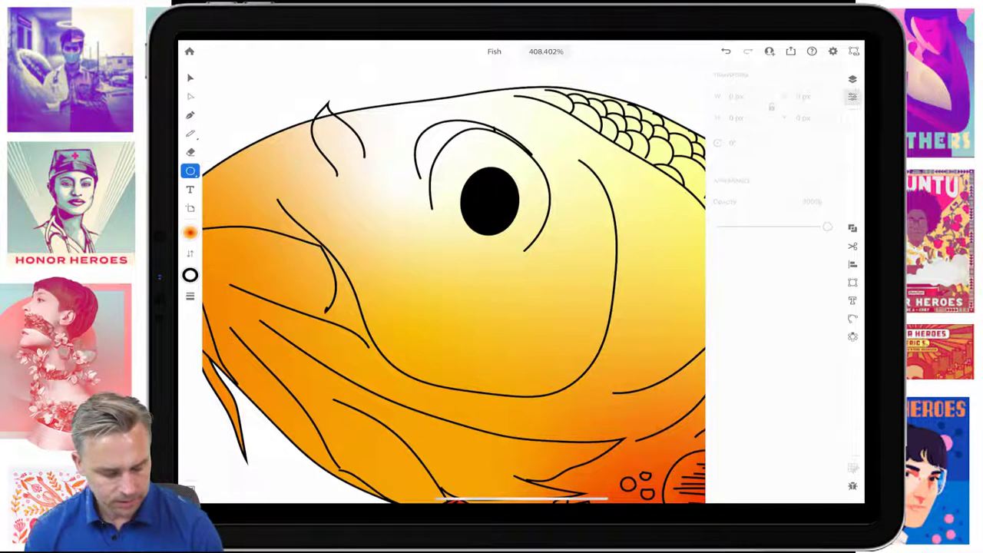
click(190, 232)
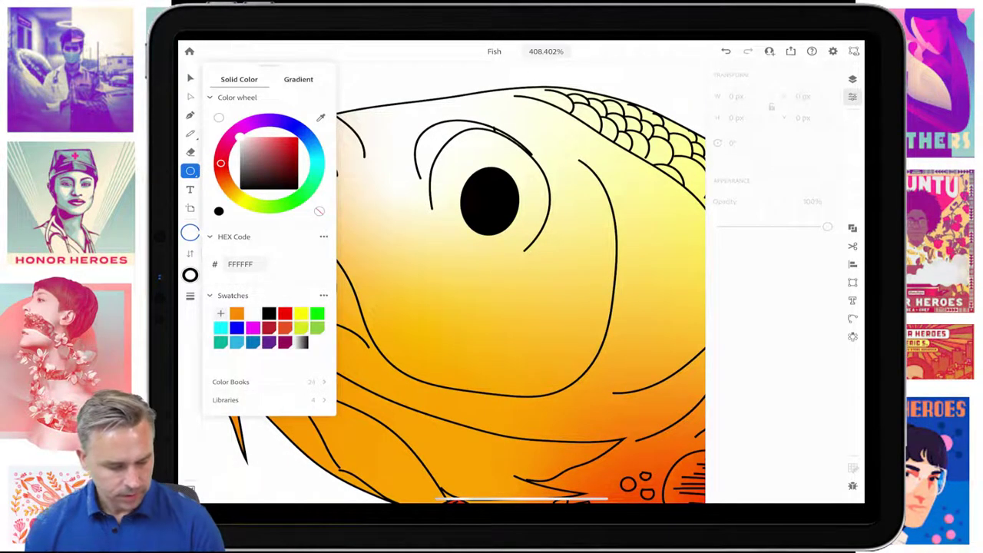
click(190, 232)
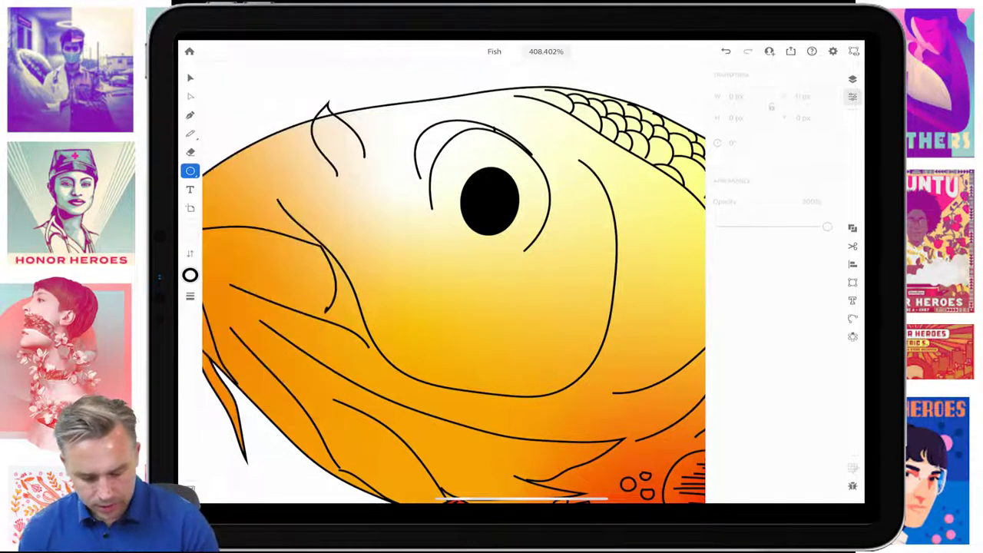
Step: On Layer 7, draw a small white FFFFFF circle inside the black eye
click(852, 78)
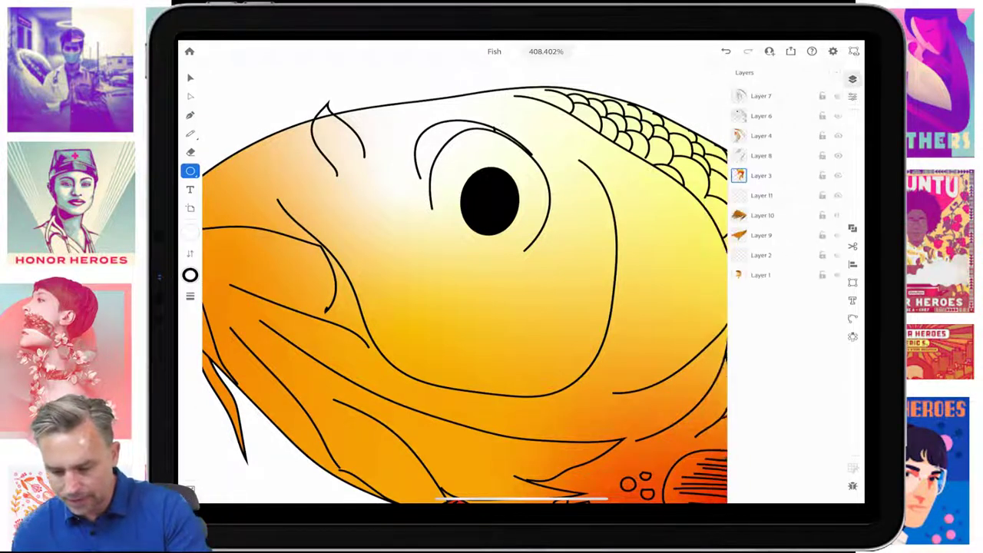
click(749, 96)
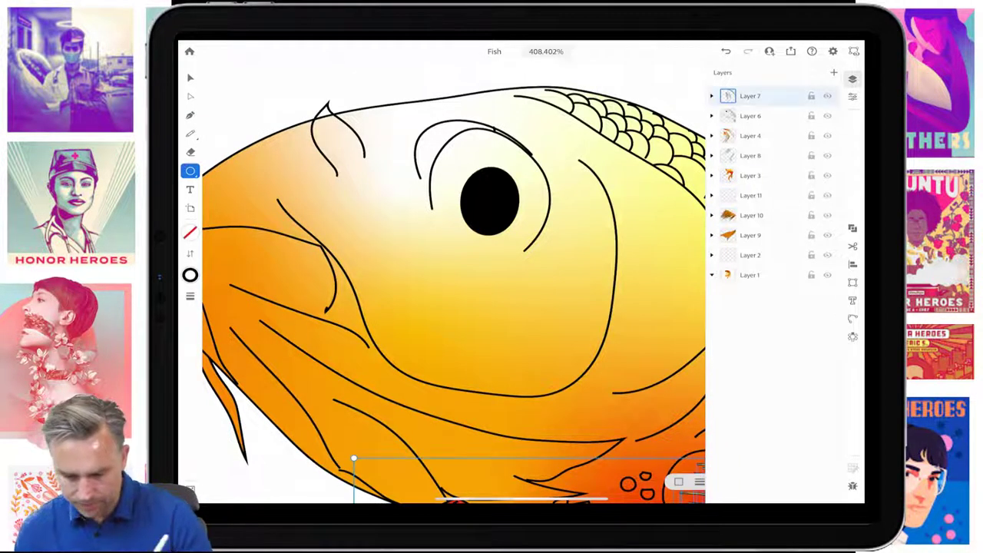
click(852, 79)
click(489, 198)
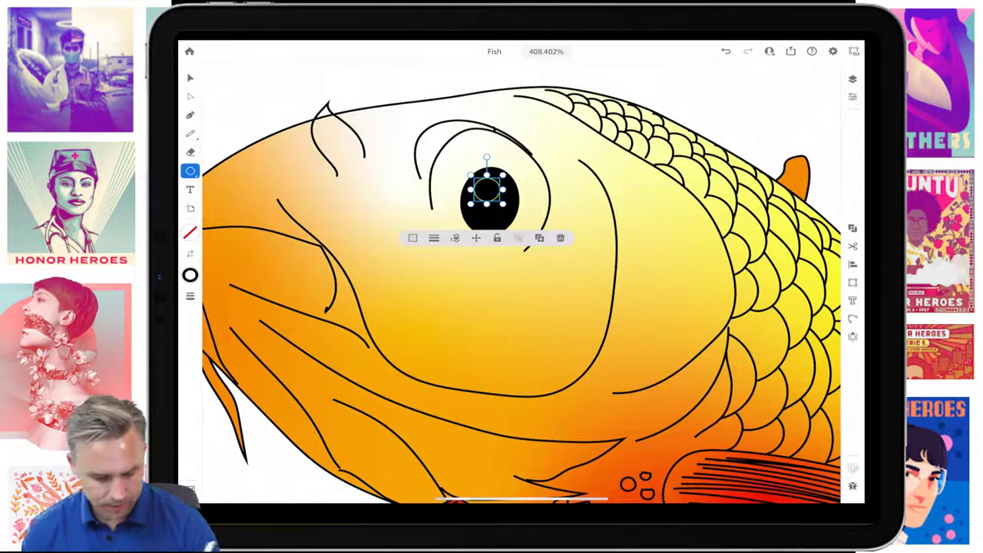
click(189, 232)
click(219, 117)
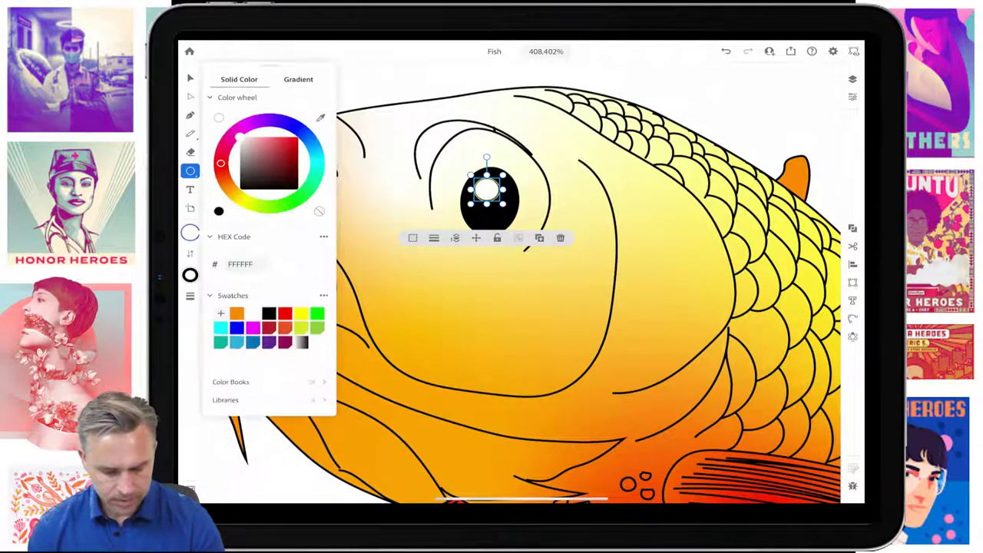
scroll(523, 277, down, 1)
click(190, 77)
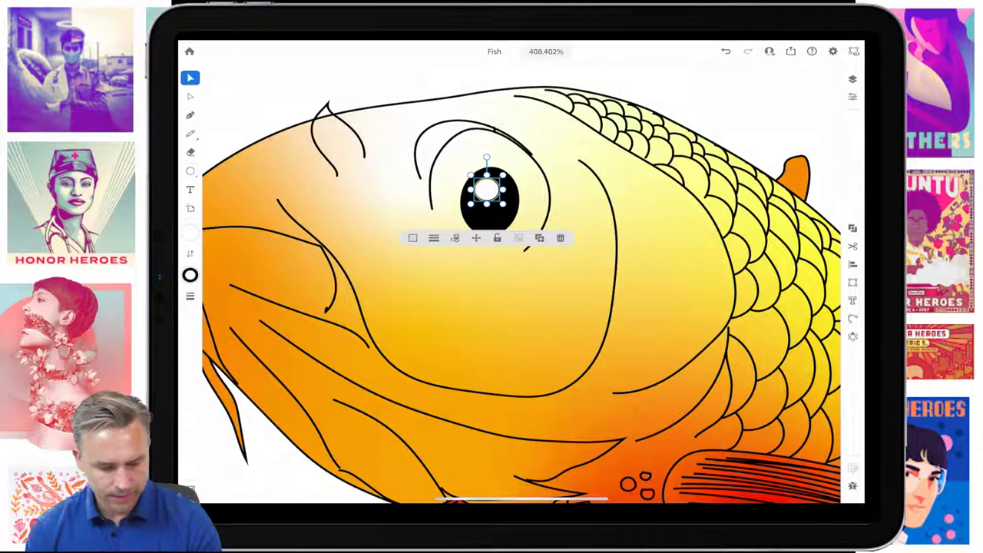
scroll(522, 276, down, 5)
scroll(522, 276, up, 2)
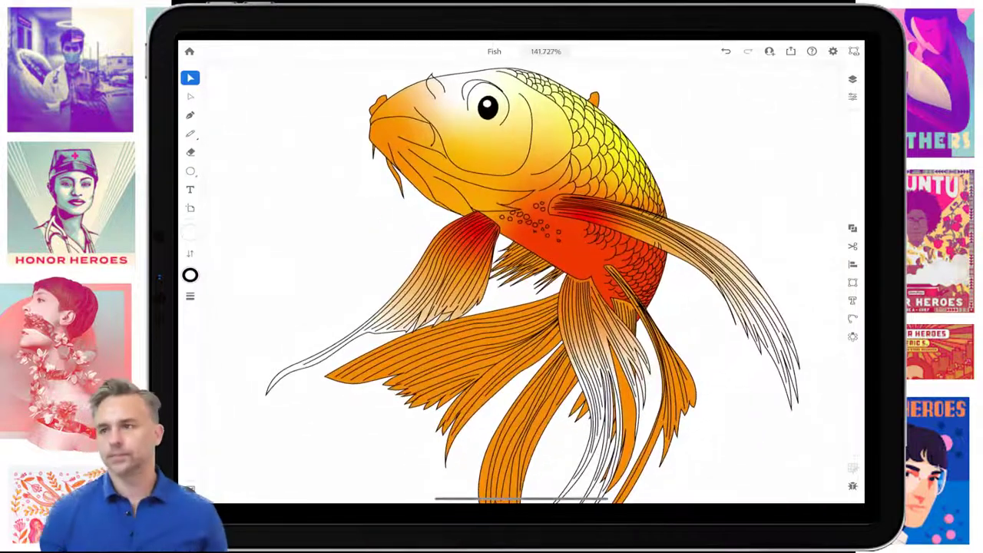
click(791, 50)
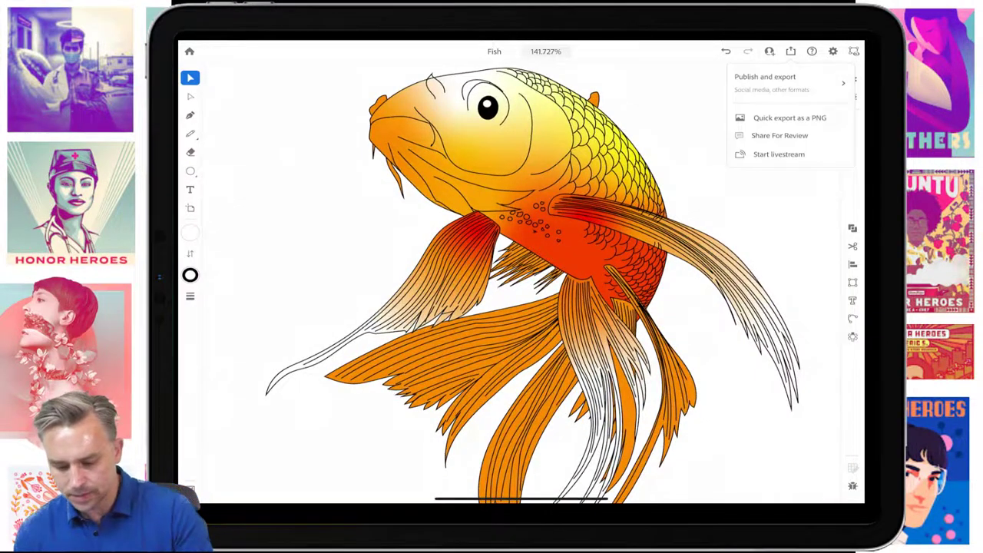
Step: Quick-export the Fish artwork as PNG and AirDrop it to the MacBook
click(768, 136)
click(825, 190)
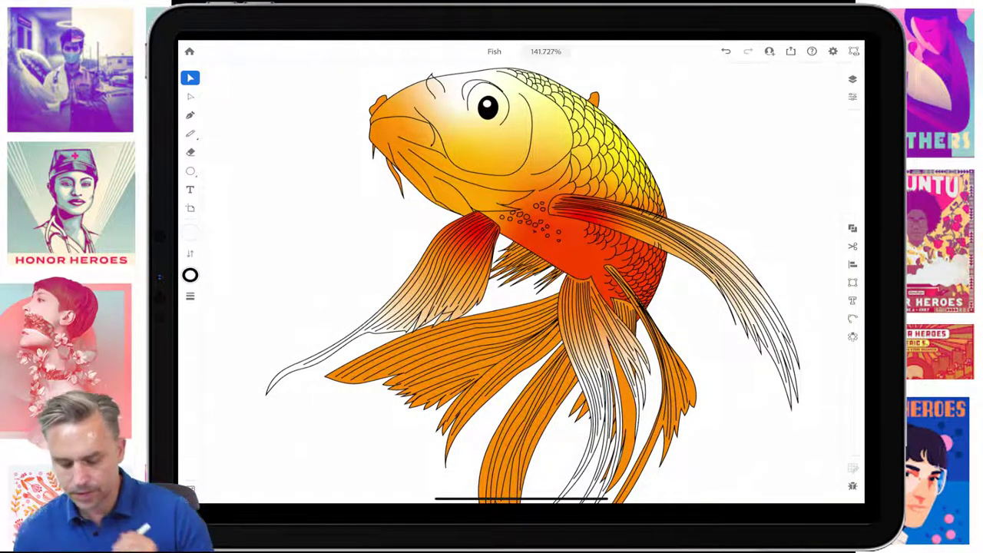
click(689, 127)
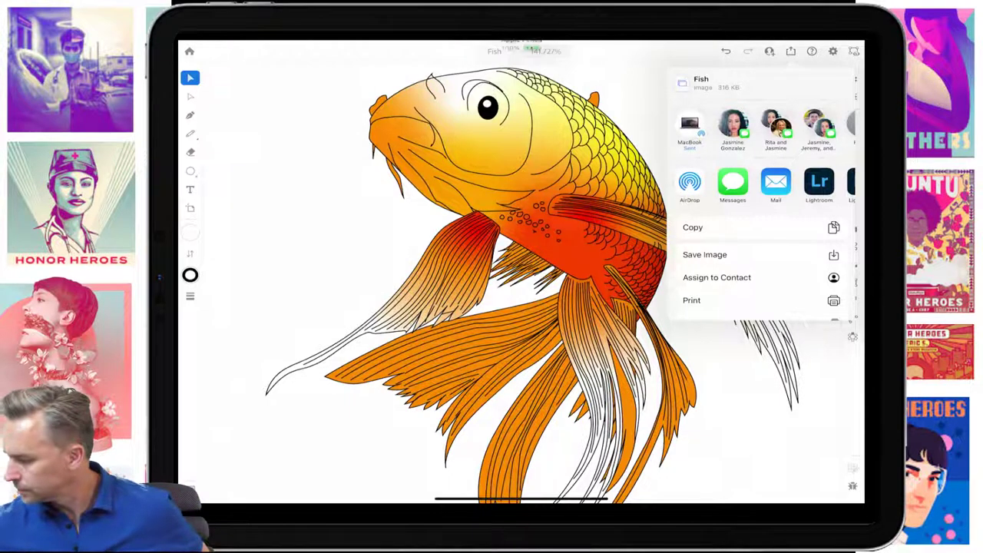
click(307, 192)
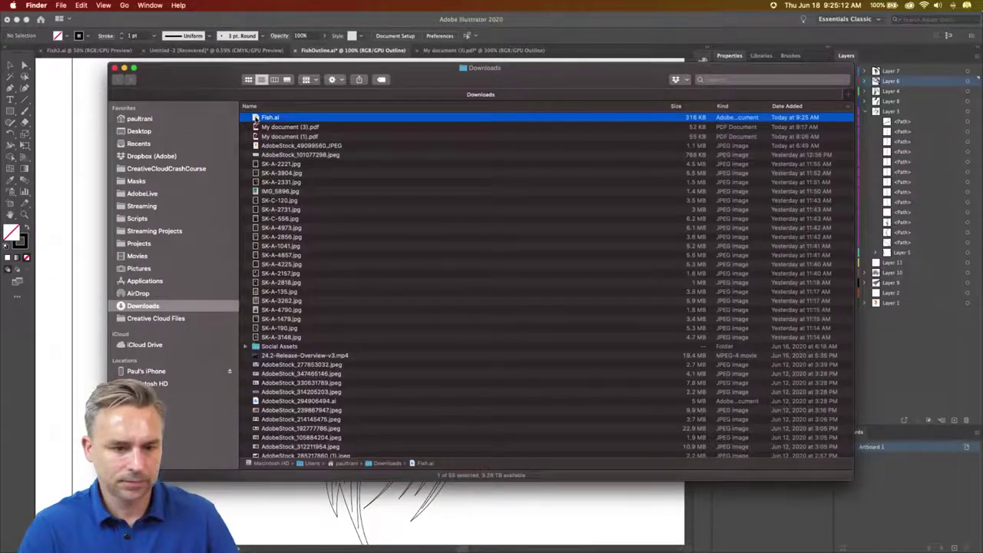
Step: Open Fish.ai from the Downloads folder in Illustrator 2020 on the Mac
double_click(256, 119)
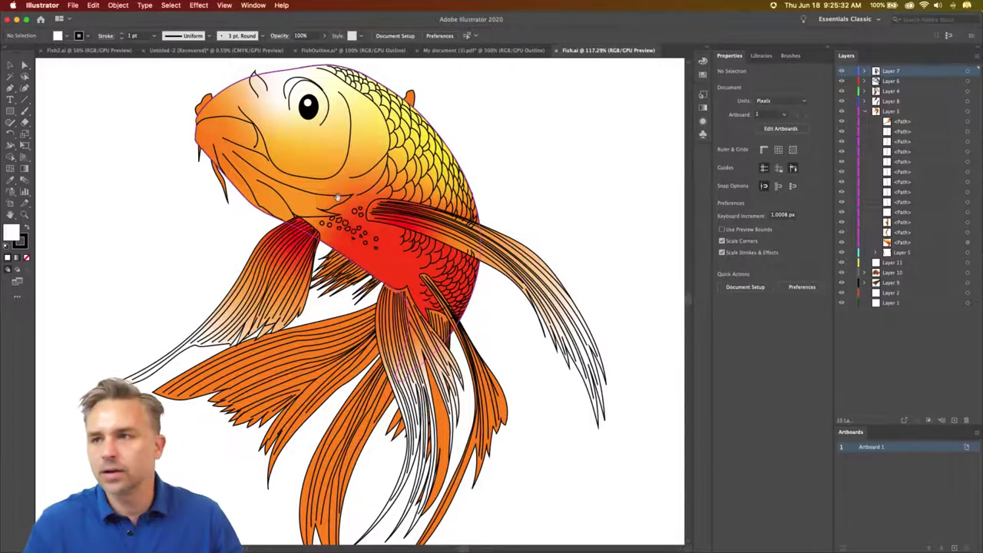
Step: Zoom in on the fish and select its body path
scroll(390, 243, up, 3)
scroll(389, 243, left, 3)
key(super+plus)
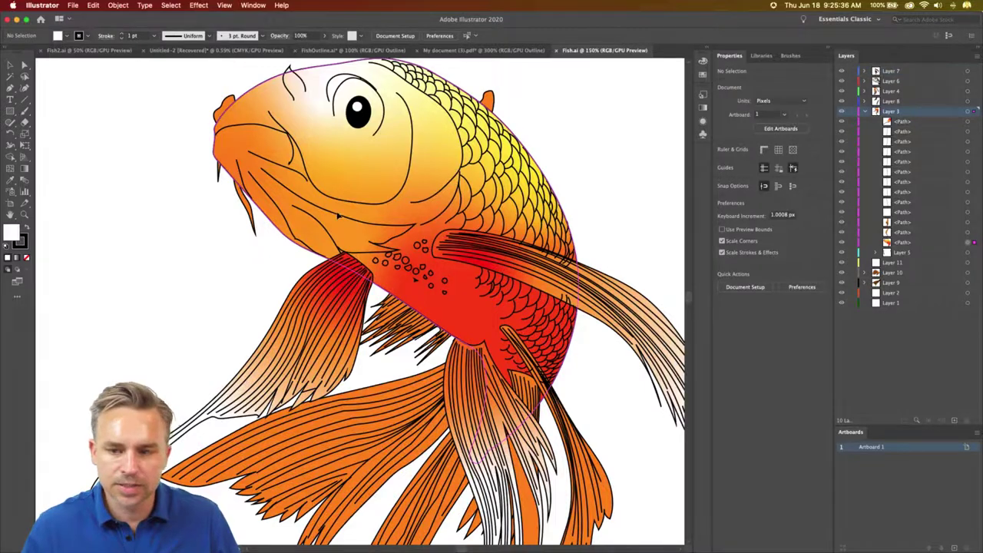
click(358, 178)
scroll(358, 178, up, 3)
scroll(358, 178, right, 2)
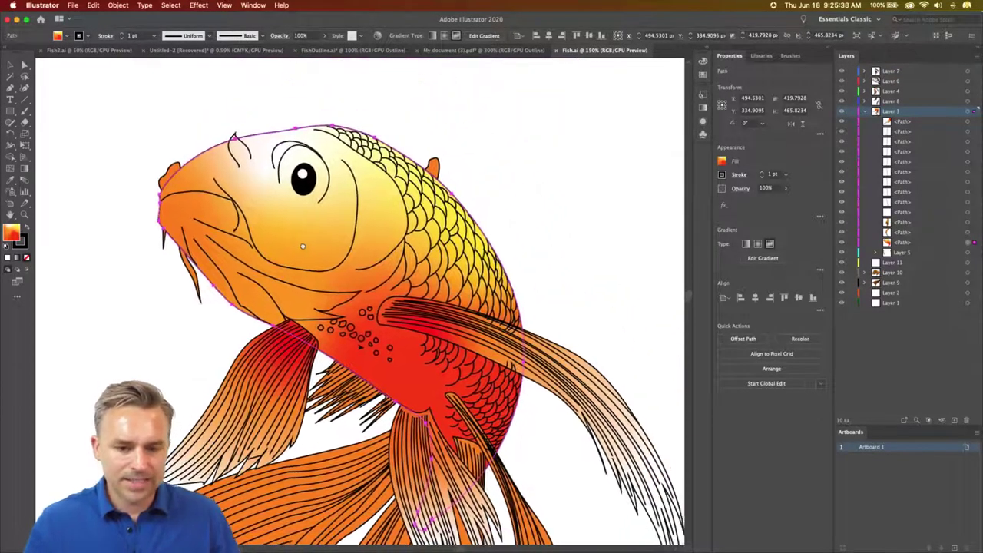
scroll(305, 242, down, 1)
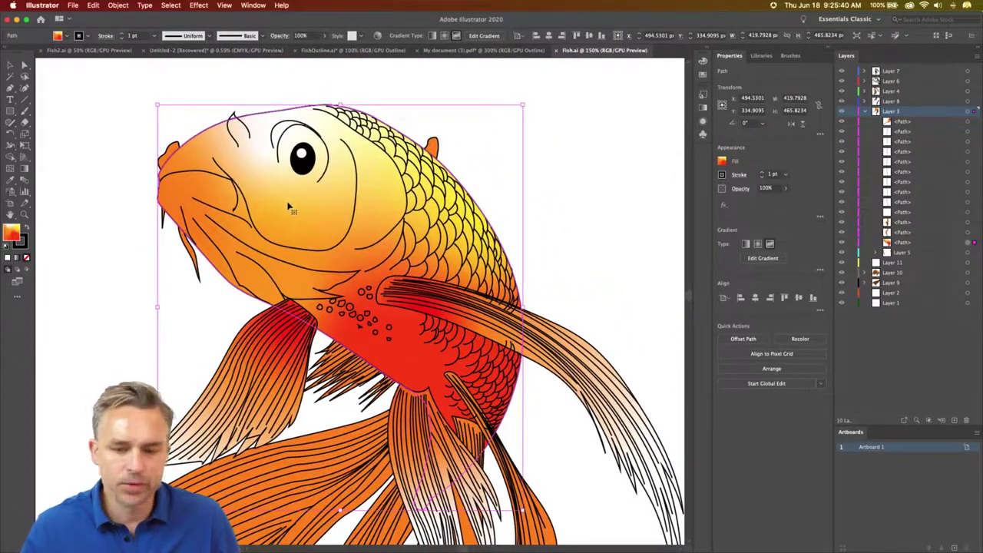
Step: Move the body's freeform gradient points around the eye, mouth and back
click(755, 260)
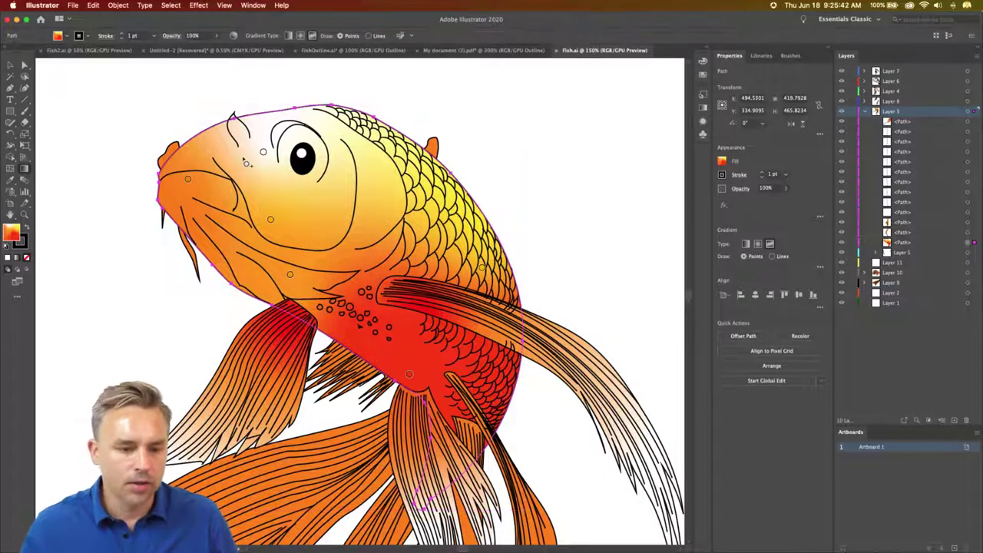
drag(263, 154, 256, 143)
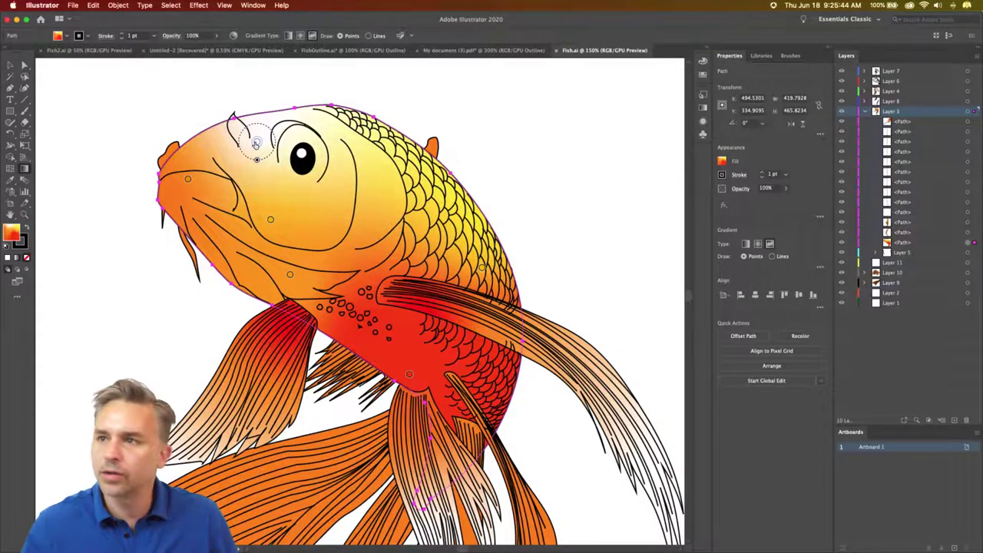
click(256, 143)
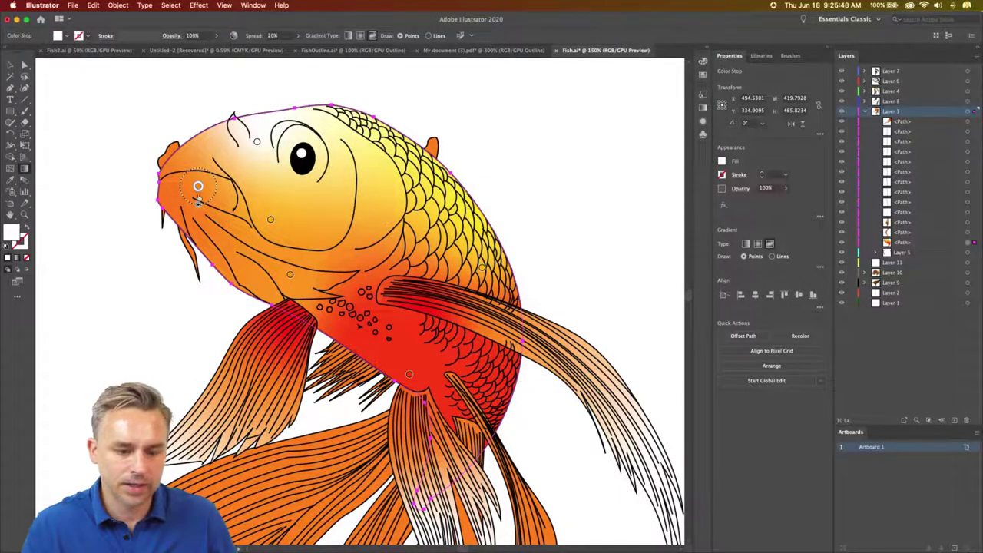
click(198, 192)
drag(481, 270, 470, 245)
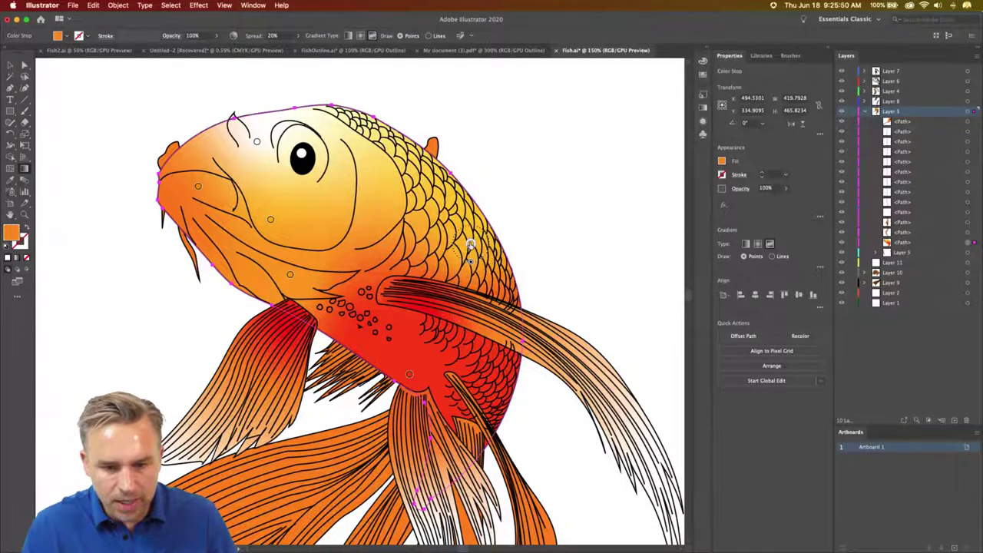
Step: Switch the back gradient stop to RGB and lower G to 23, making it redder
double_click(470, 244)
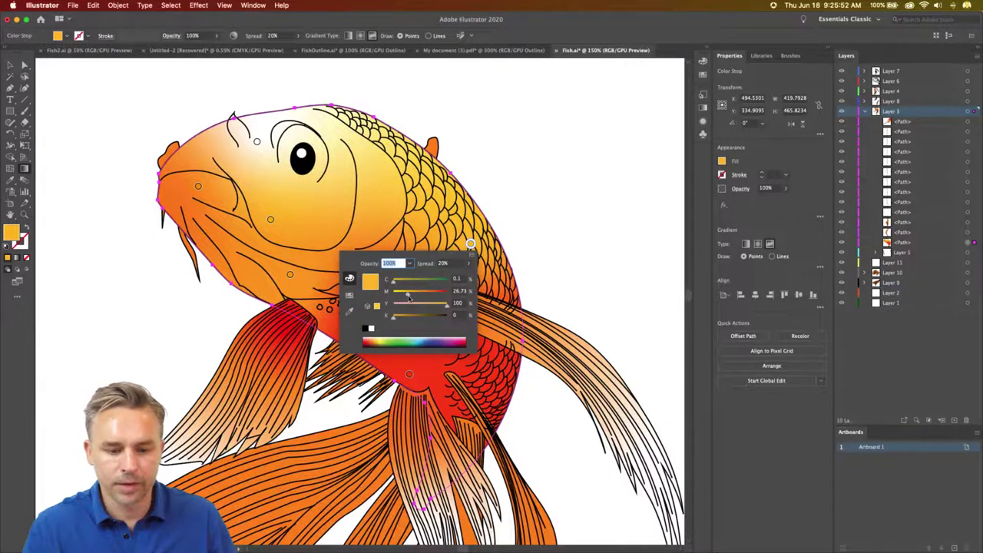
click(471, 256)
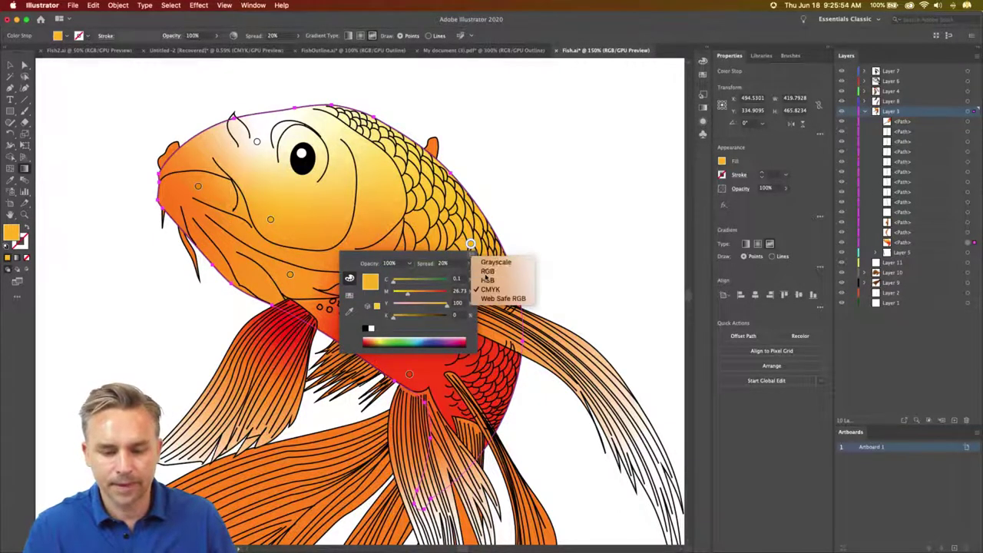
click(486, 269)
mouse_move(434, 300)
mouse_down()
mouse_move(399, 298)
mouse_move(443, 301)
mouse_move(434, 302)
mouse_up()
click(66, 146)
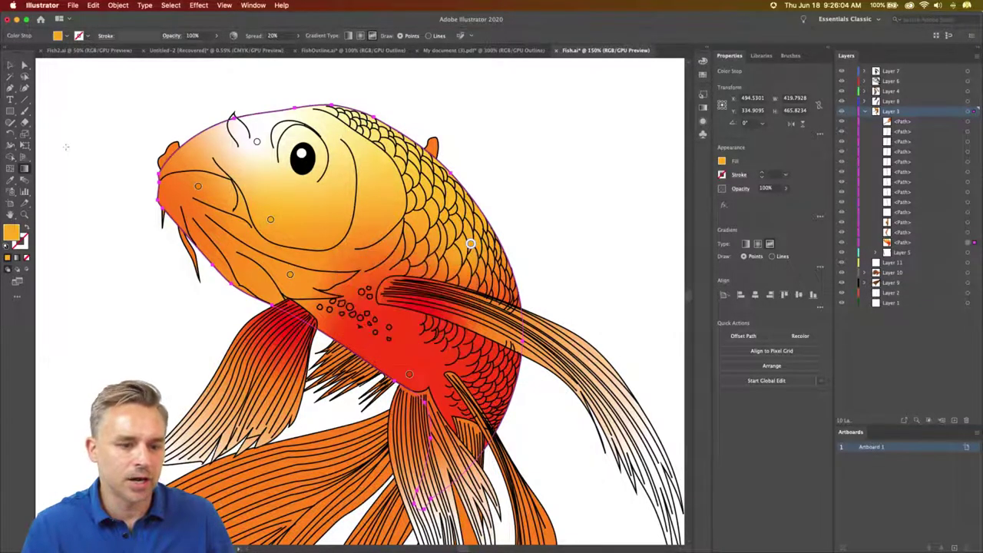
click(6, 63)
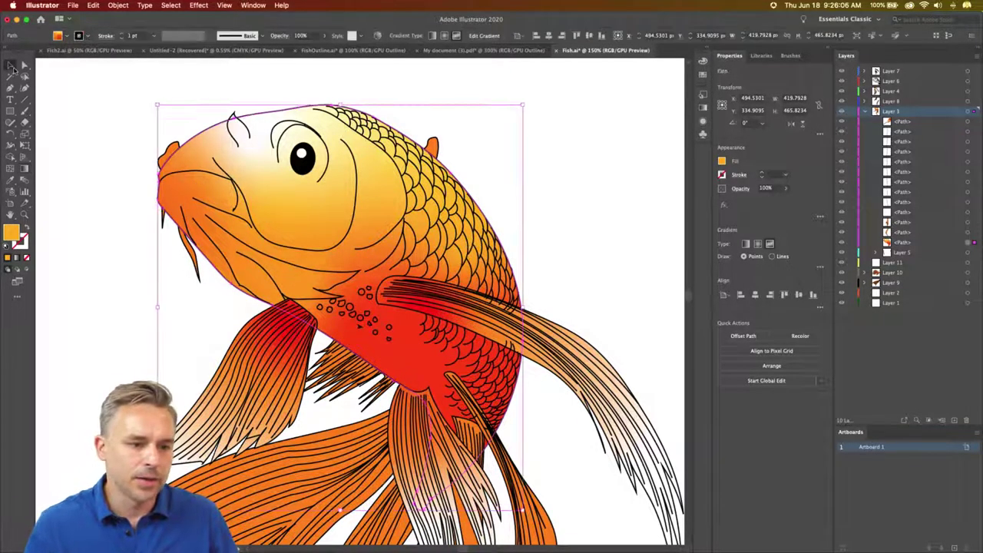
click(105, 169)
Step: Collapse Layer 3, select all artwork in Fish.ai, then view Fish2.ai at 100%
key(super+minus)
key(super+minus)
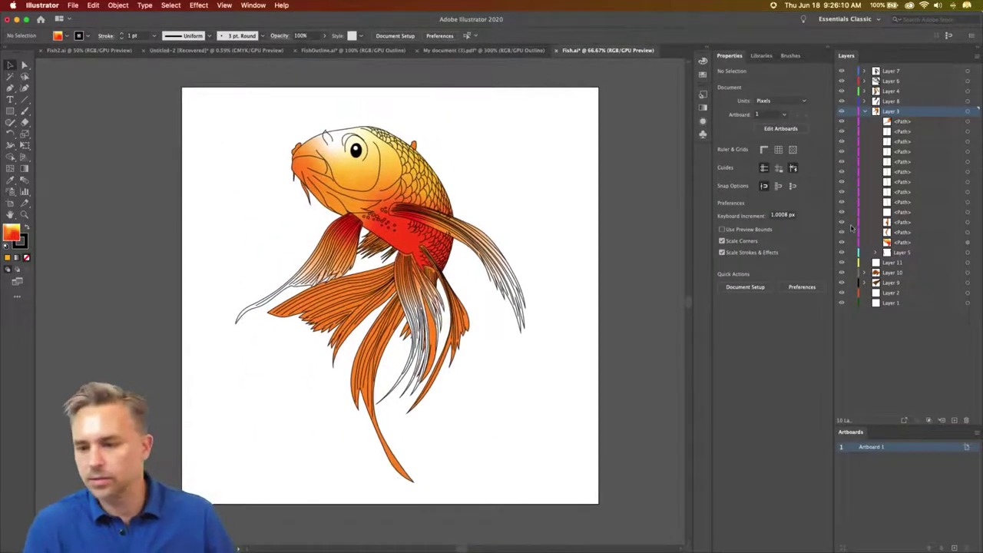
click(866, 111)
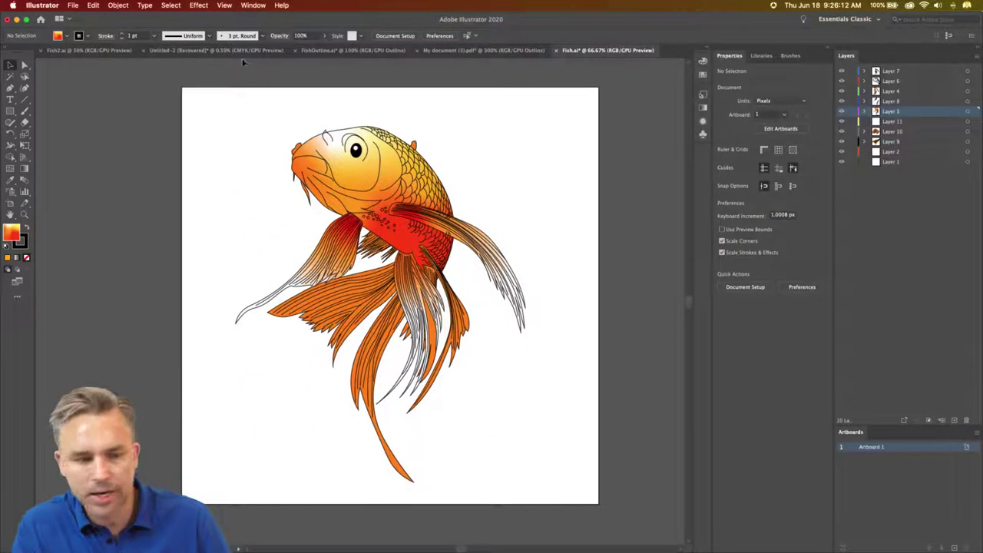
click(60, 51)
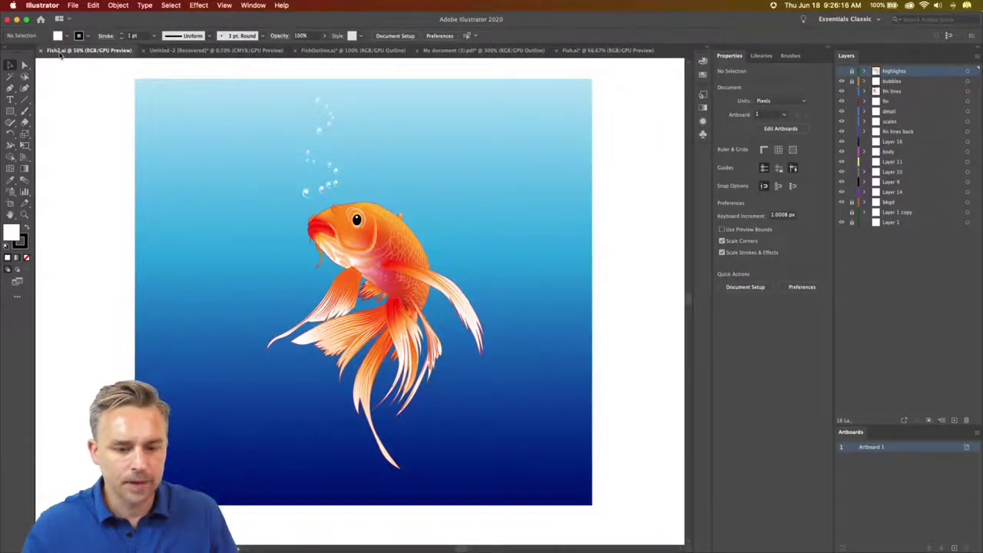
key(super+equal)
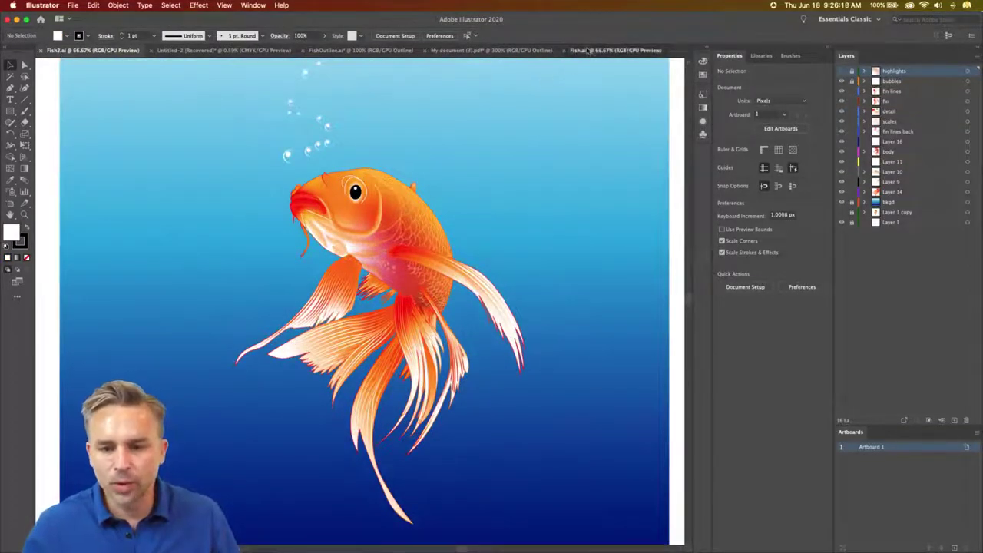
click(585, 50)
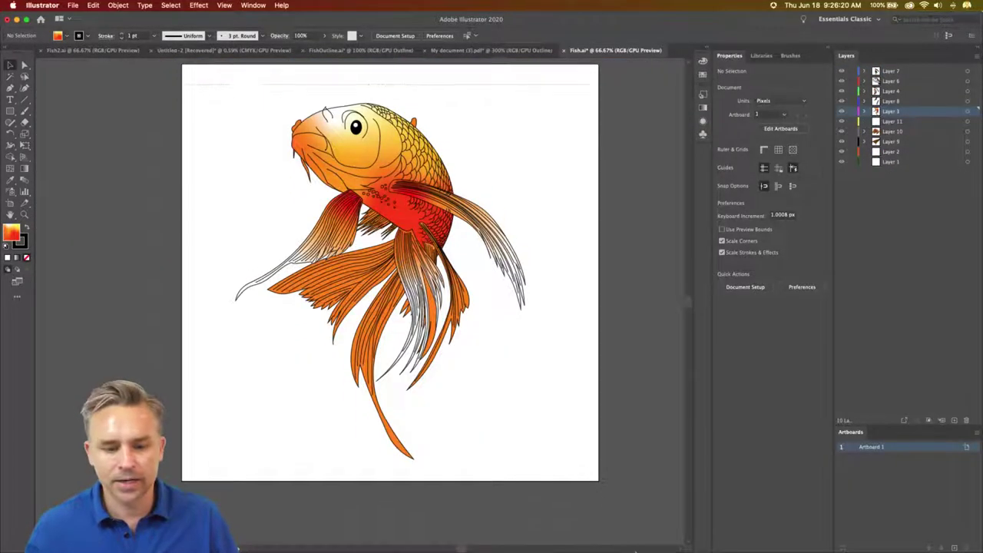
key(super+a)
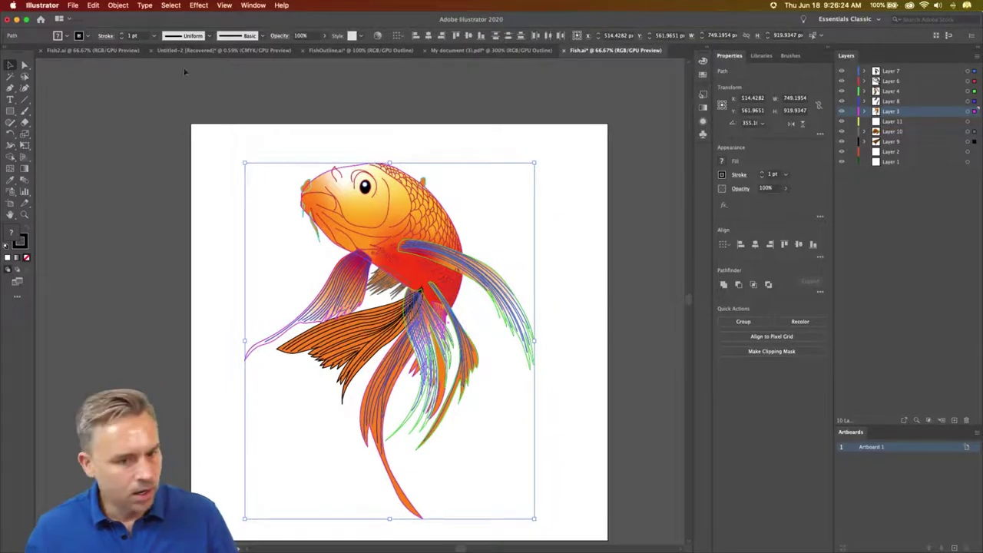
click(92, 51)
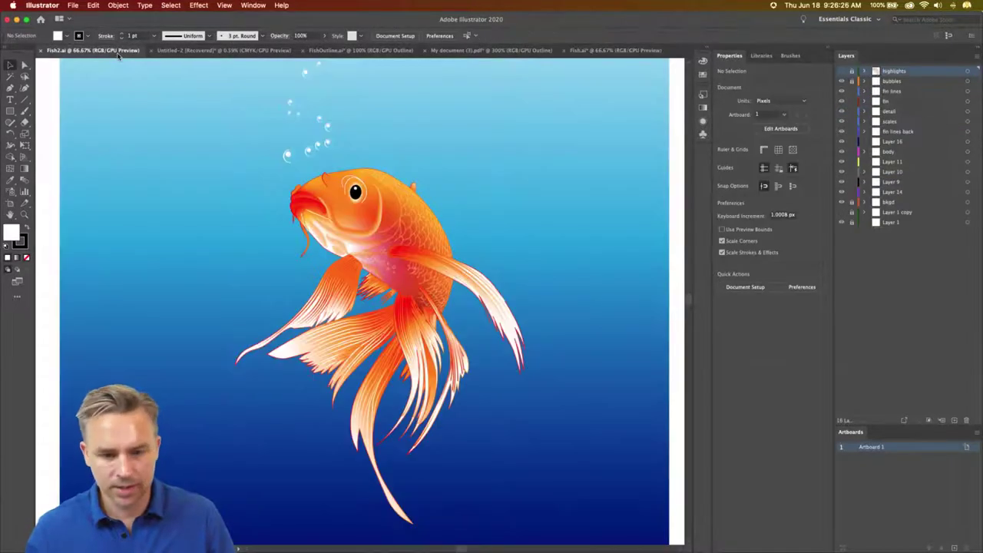
key(ctrl+1)
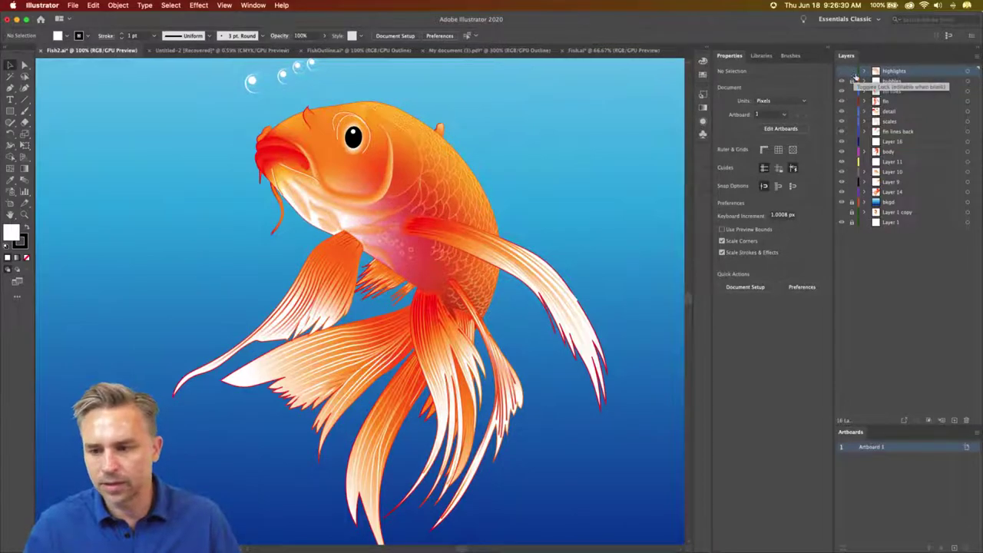
Step: Delete the highlights layer in Fish2.ai
click(967, 420)
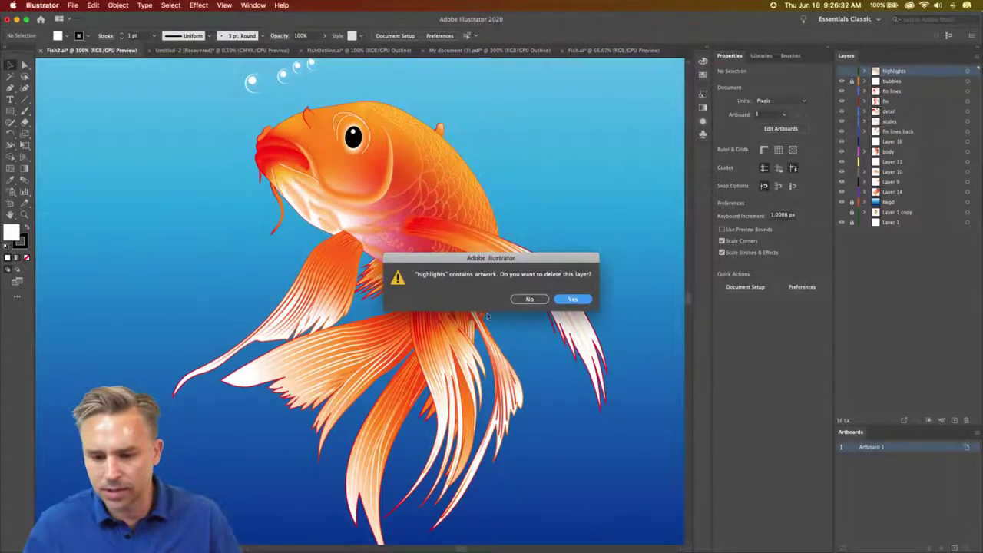
click(573, 299)
key(ctrl+equal)
key(ctrl+equal)
key(ctrl+equal)
key(ctrl+equal)
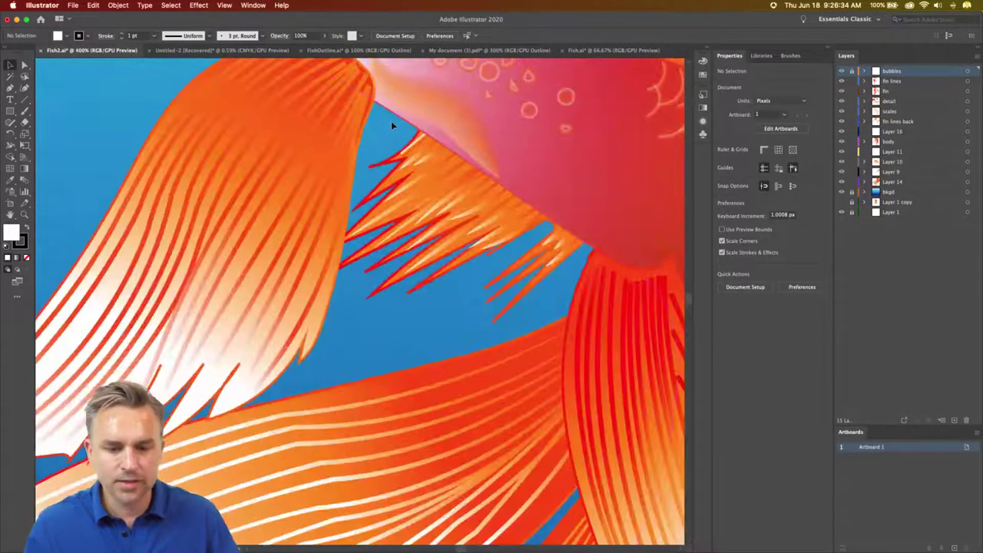
key(ctrl+minus)
key(ctrl+minus)
key(ctrl+minus)
key(ctrl+minus)
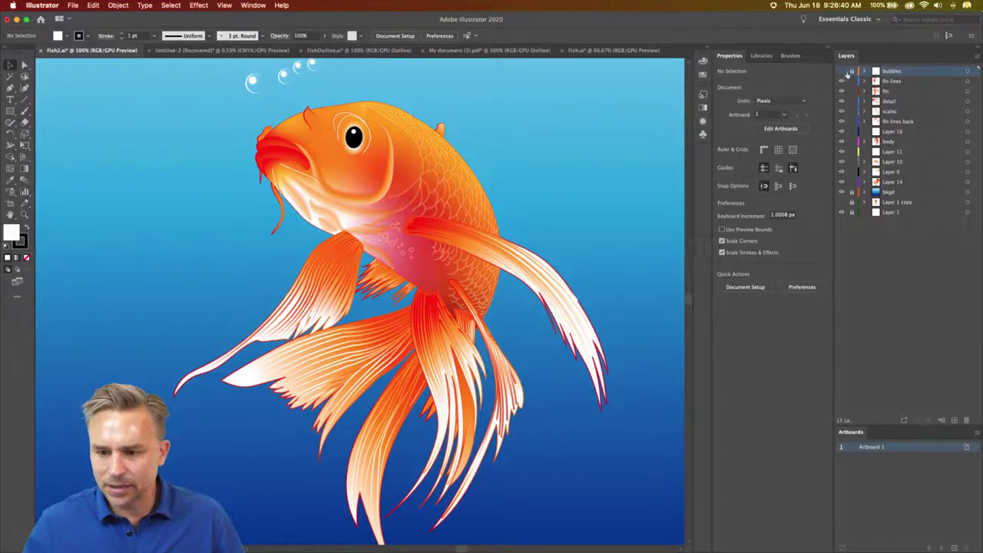
Step: Hide the bubbles layer, make fin lines current, zoom out and select all artwork
click(842, 71)
click(890, 82)
drag(287, 110, 273, 106)
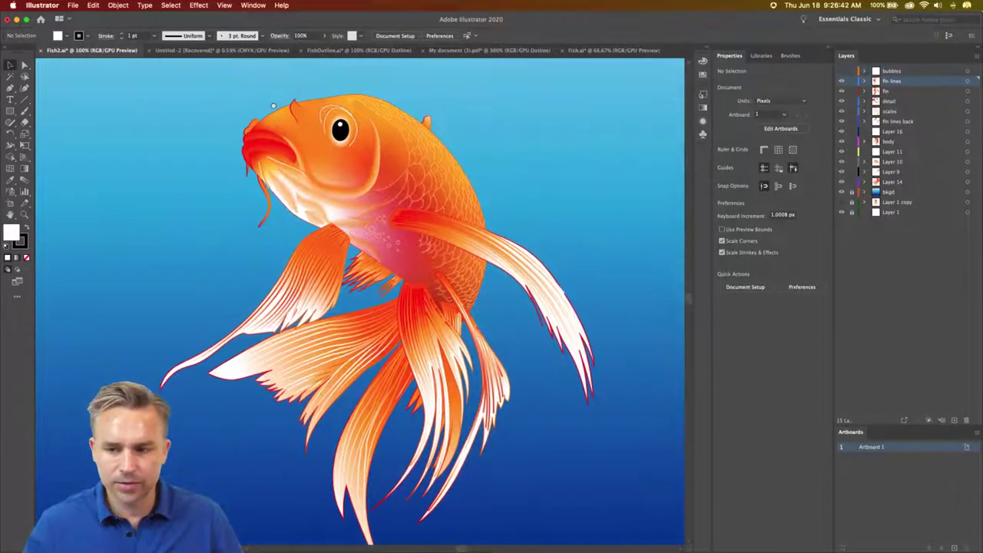
key(ctrl+minus)
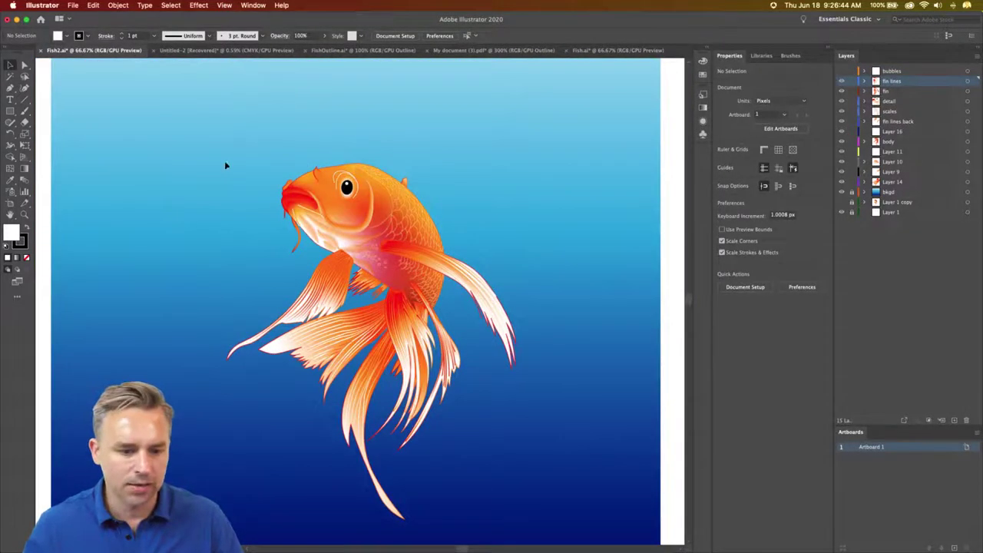
scroll(225, 165, down, 2)
key(ctrl+a)
scroll(390, 357, up, 3)
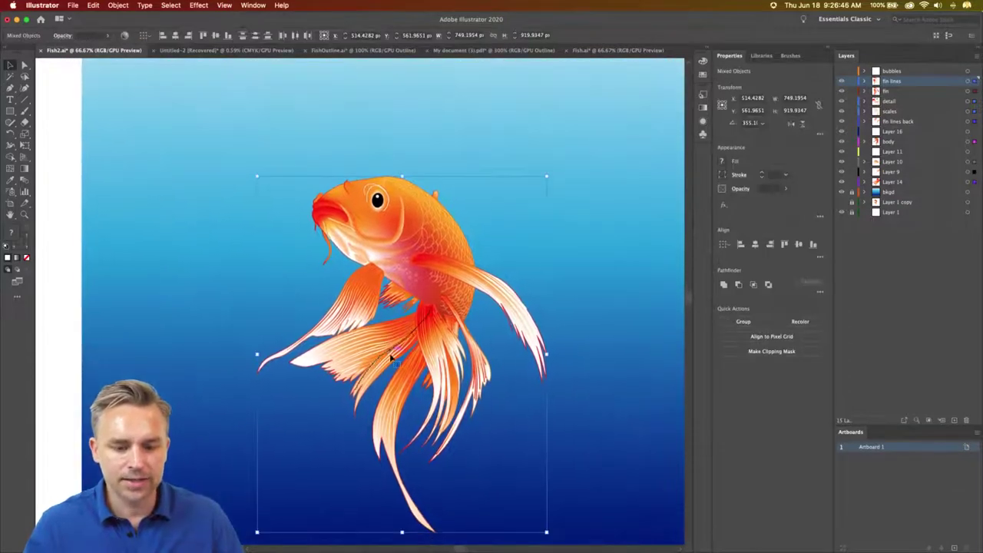
Step: Recolor Artwork on the wheel: main colour to hot pink, dark tones to violet, then delete the fish
click(93, 5)
mouse_move(110, 161)
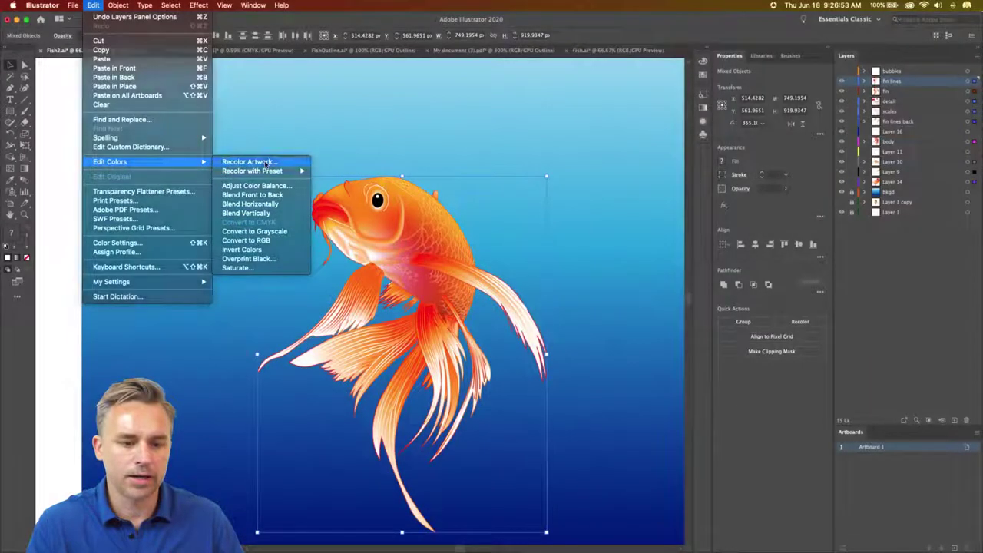
click(265, 162)
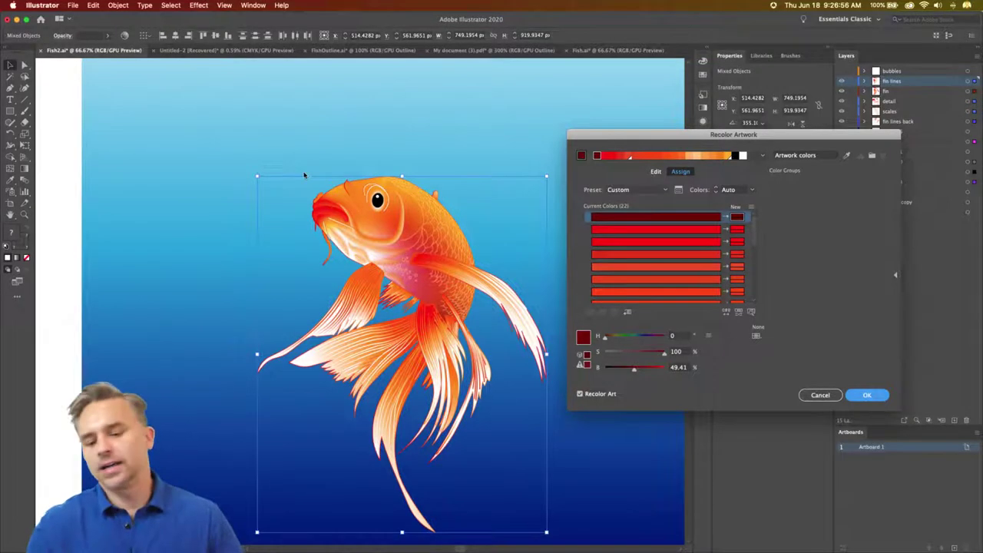
click(656, 171)
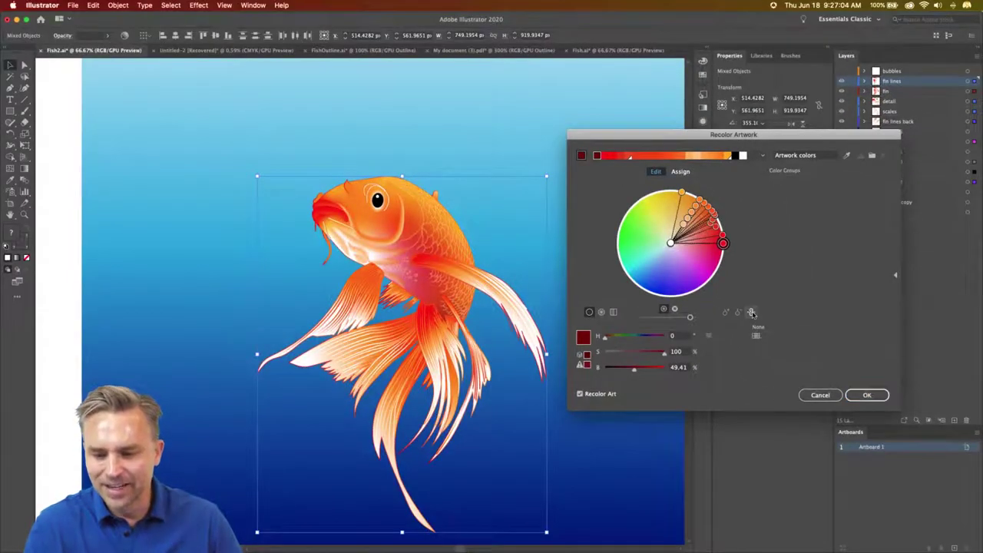
mouse_move(722, 244)
mouse_down()
mouse_move(719, 266)
mouse_move(681, 288)
mouse_up()
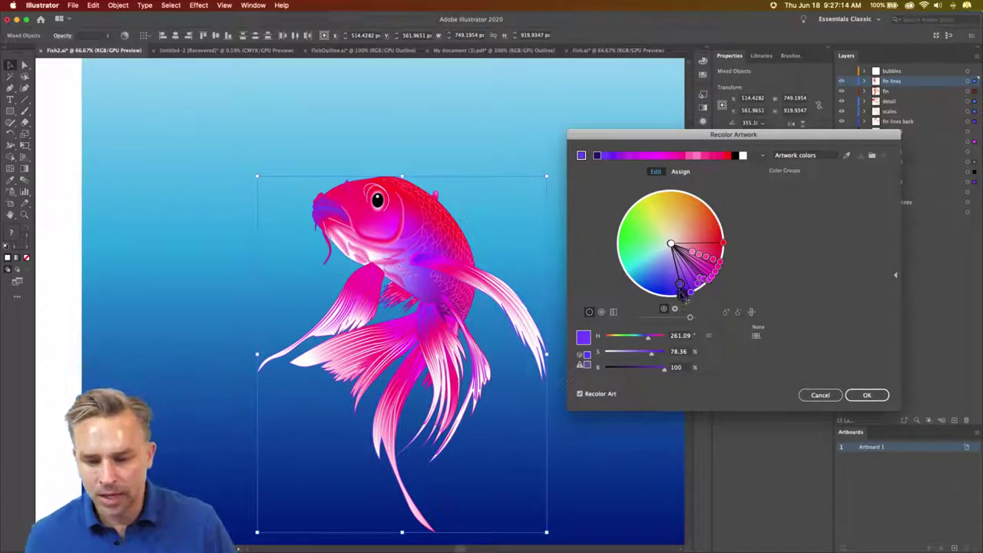
drag(680, 287, 671, 295)
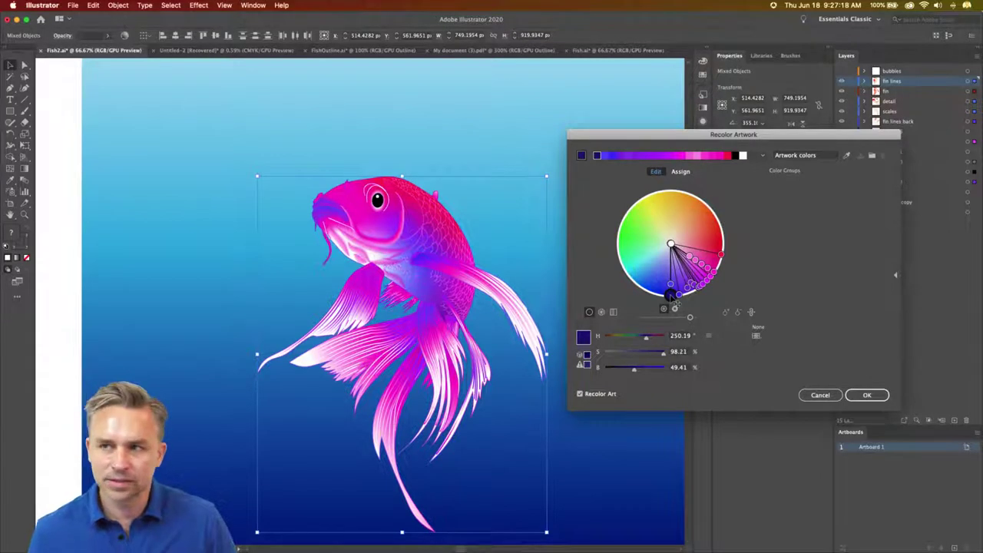
click(866, 394)
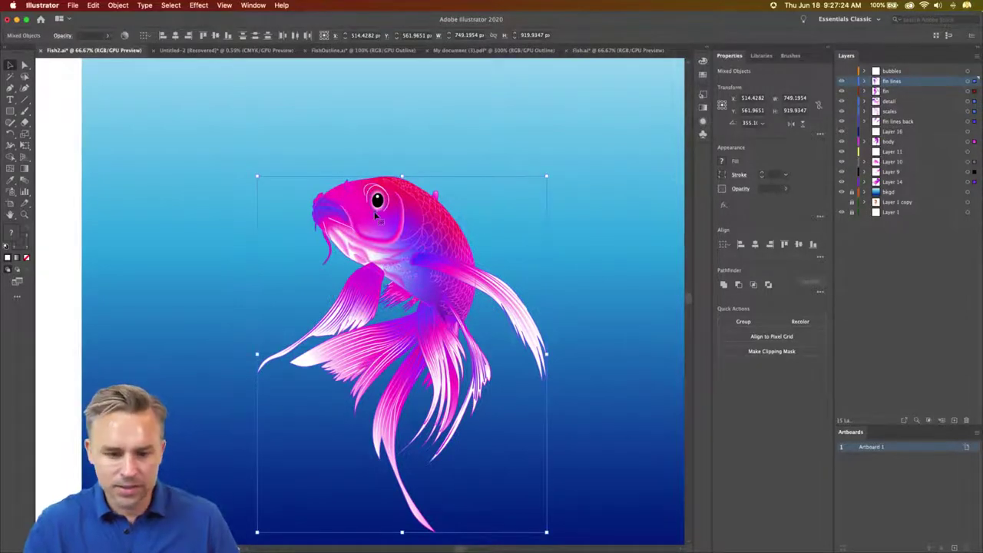
key(Delete)
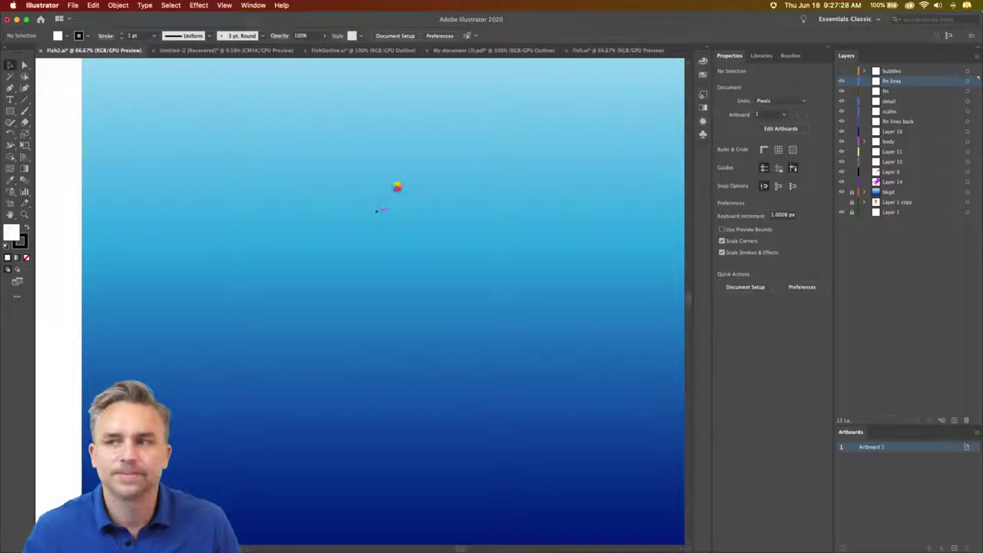
Step: Restore the fish, group it, move it right, and paste a copy on the left
key(ctrl+z)
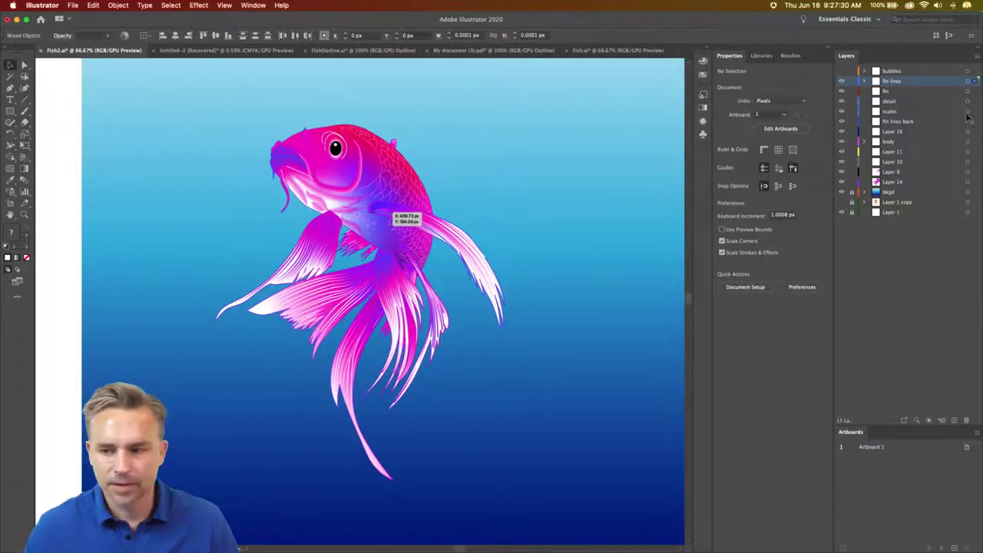
key(ctrl+a)
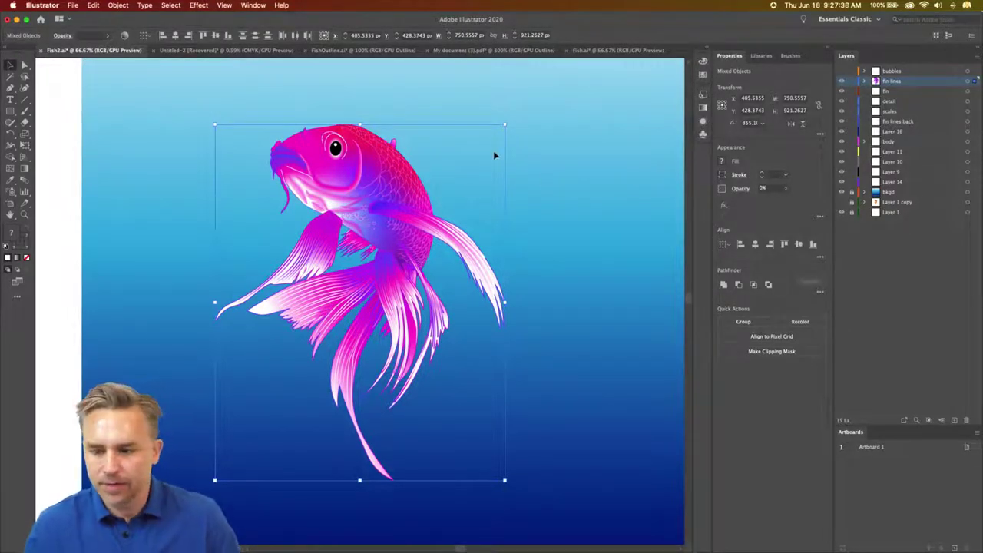
key(shift+ctrl+b)
key(ctrl+g)
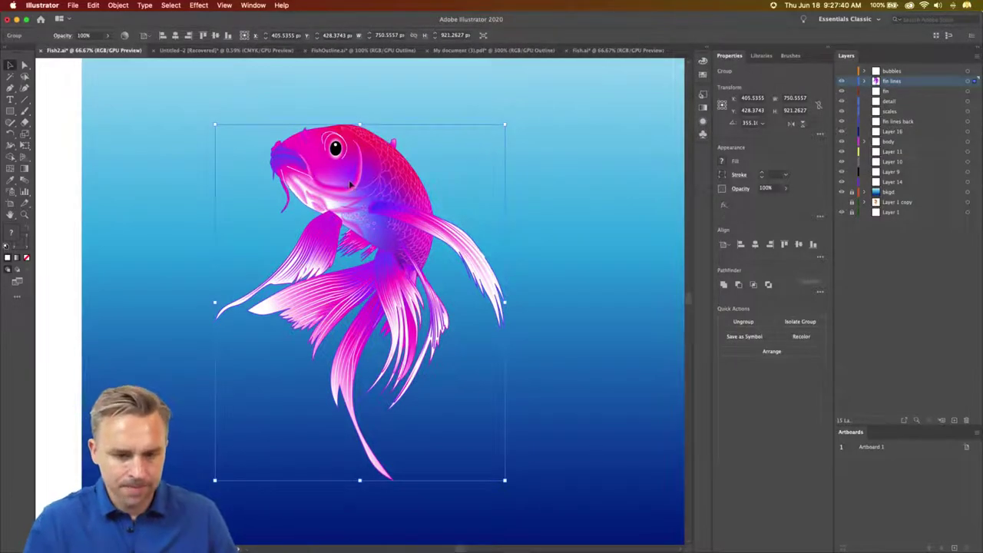
drag(349, 183, 534, 175)
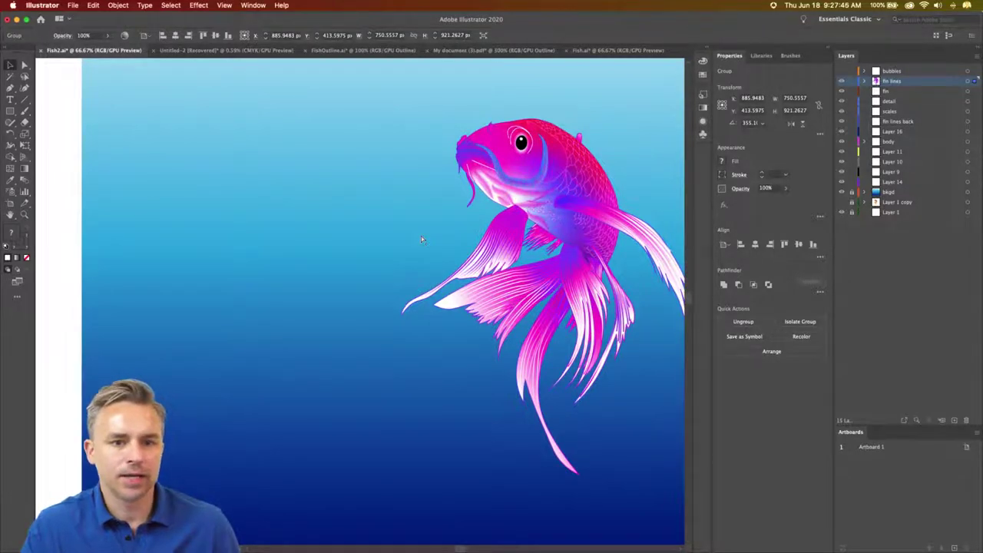
key(ctrl+v)
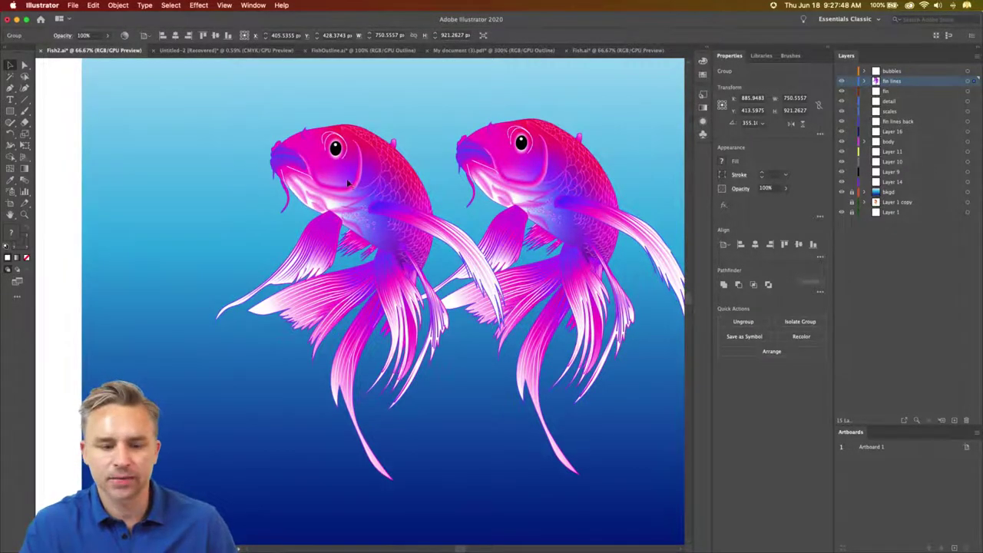
click(325, 204)
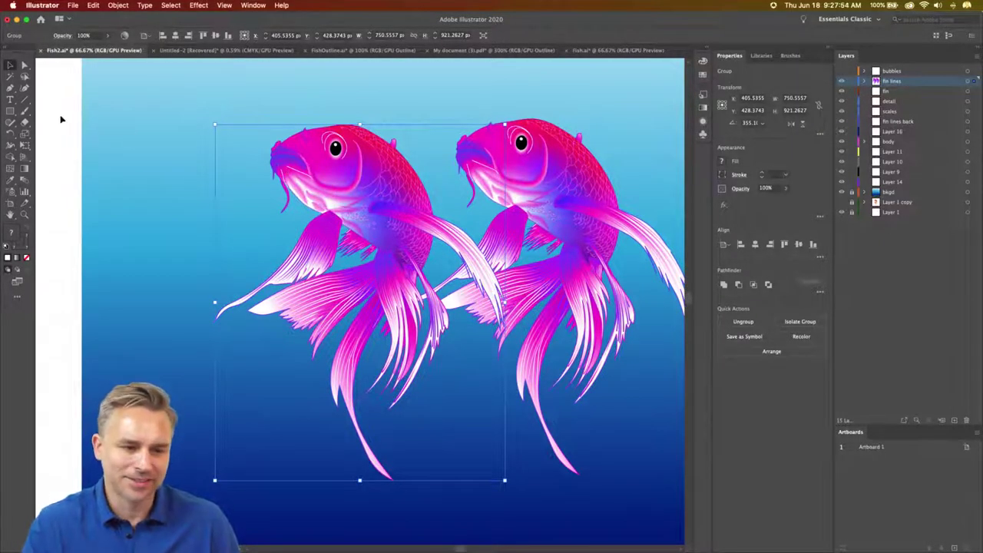
Step: Reflect the left copy vertically and then horizontally so it's mirrored and upside down
drag(11, 133, 35, 137)
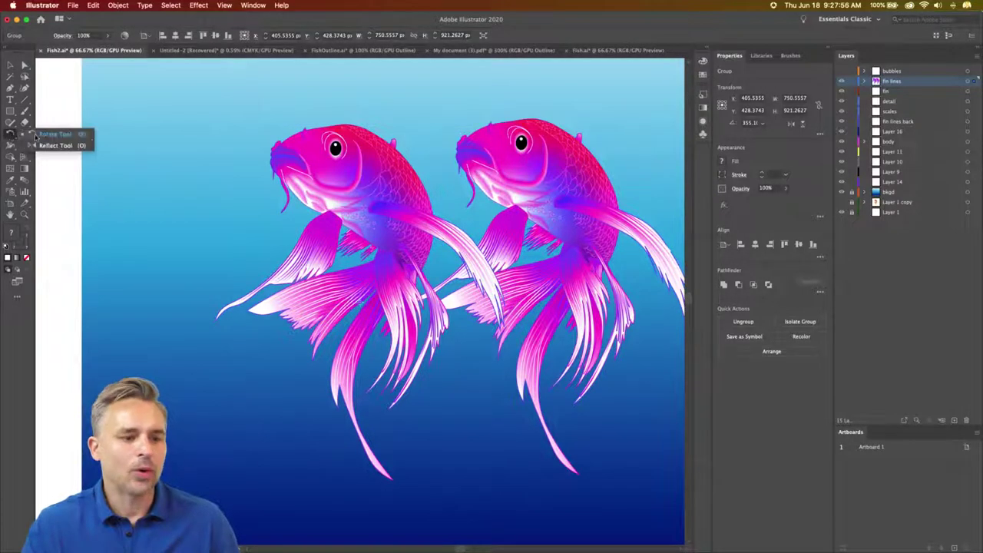
click(48, 145)
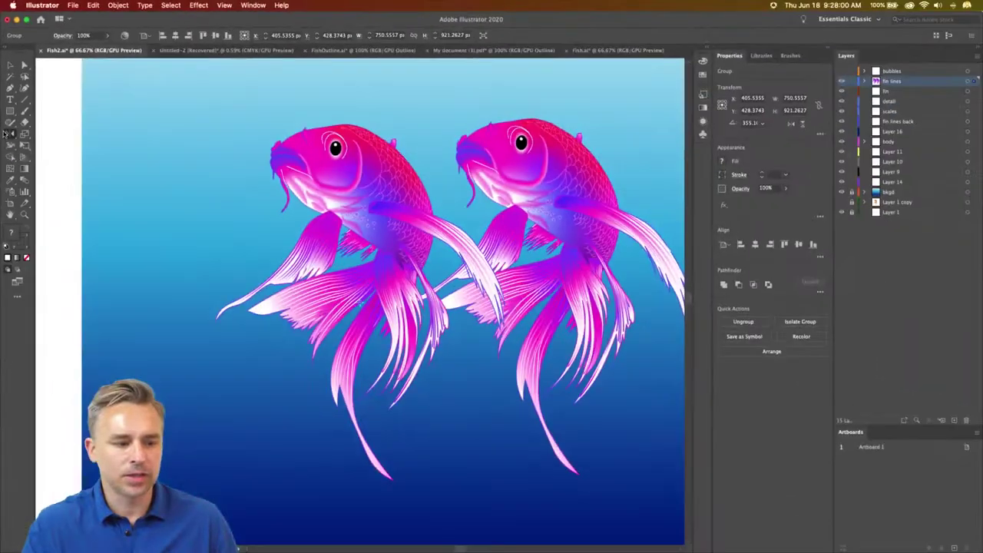
double_click(10, 135)
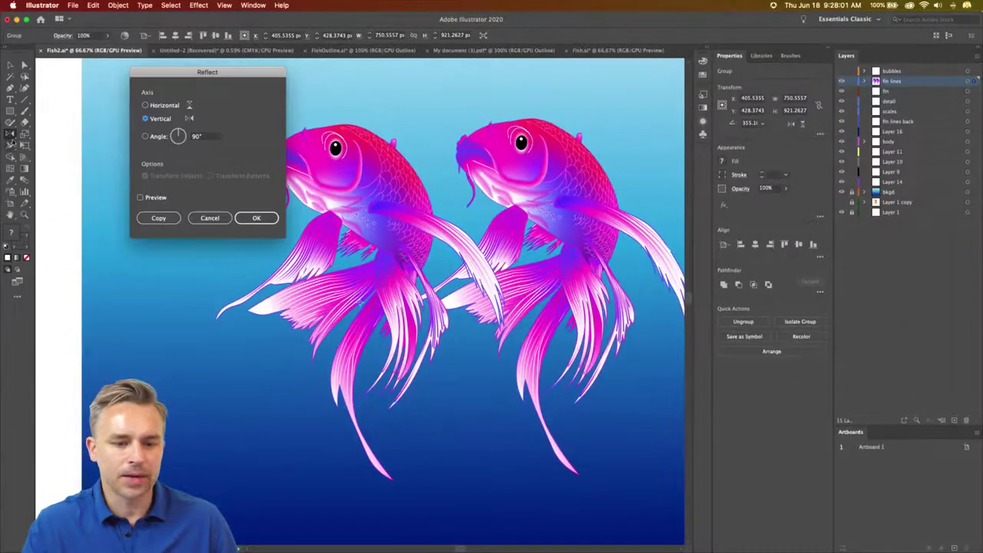
click(256, 218)
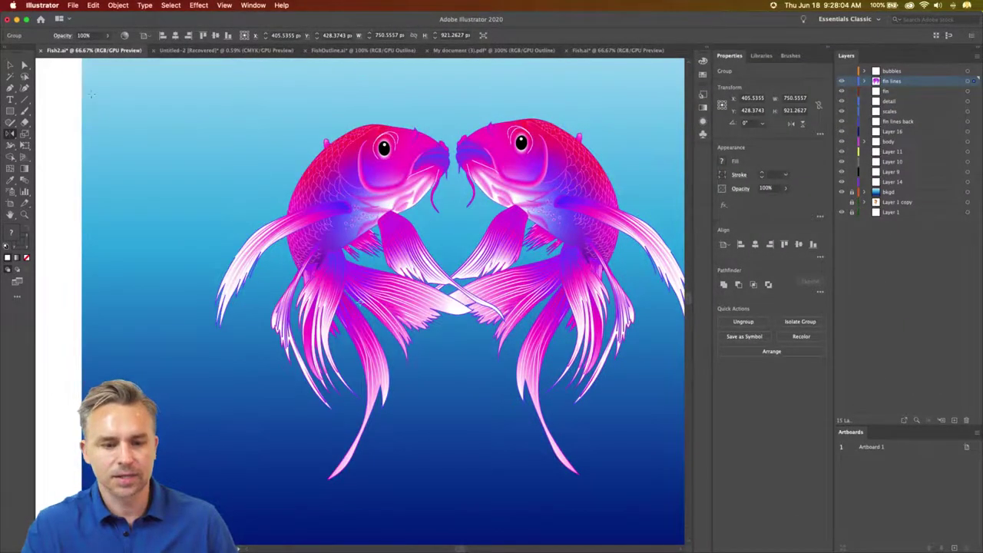
double_click(7, 135)
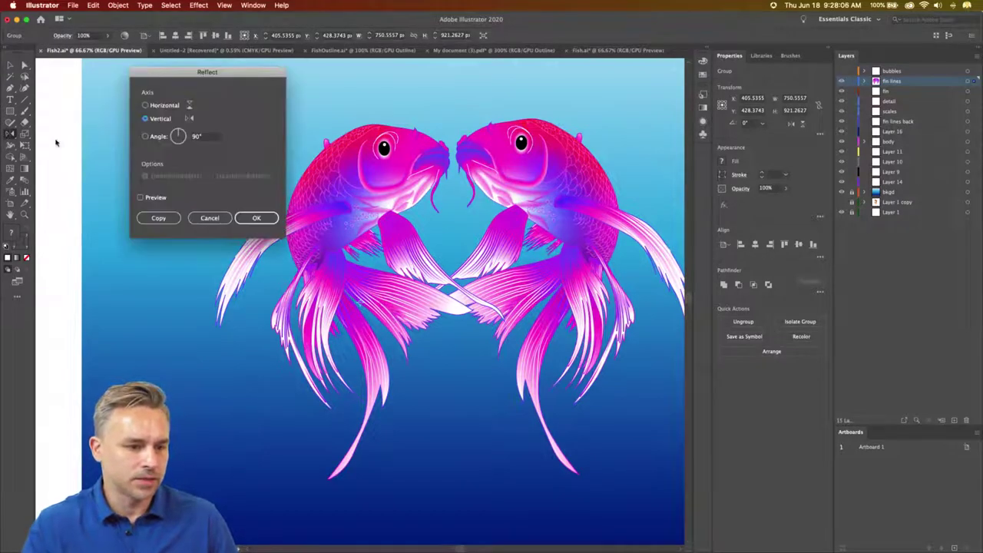
click(257, 218)
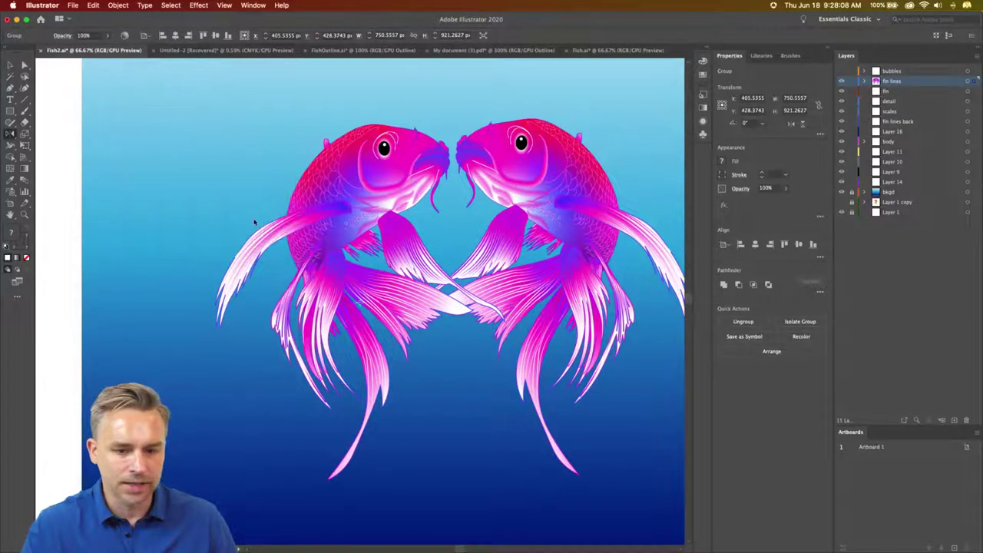
click(10, 66)
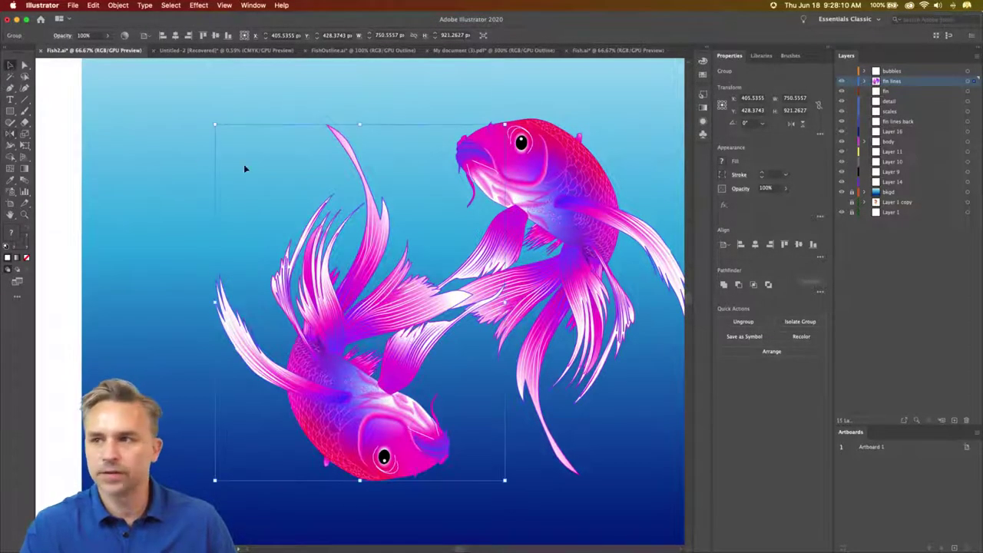
click(93, 4)
mouse_move(110, 162)
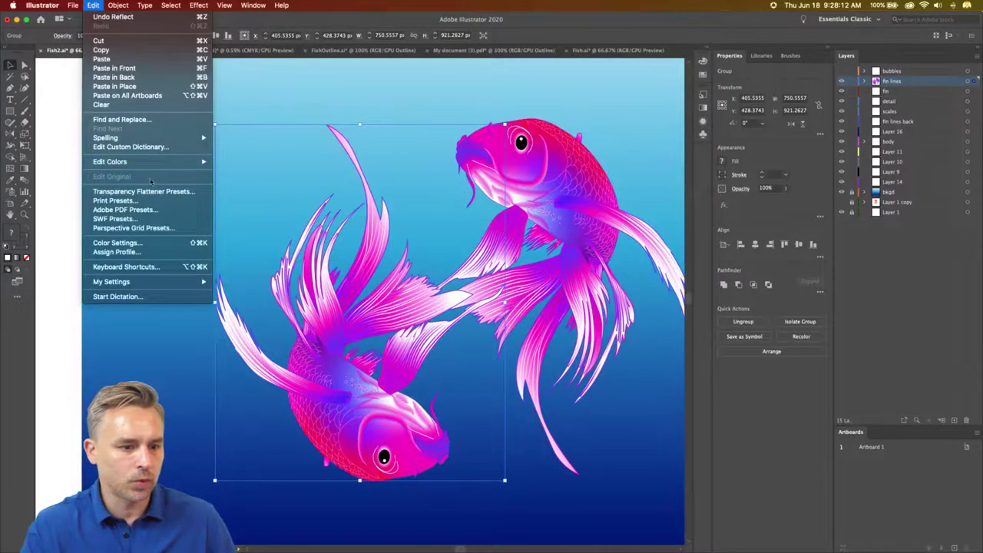
click(233, 162)
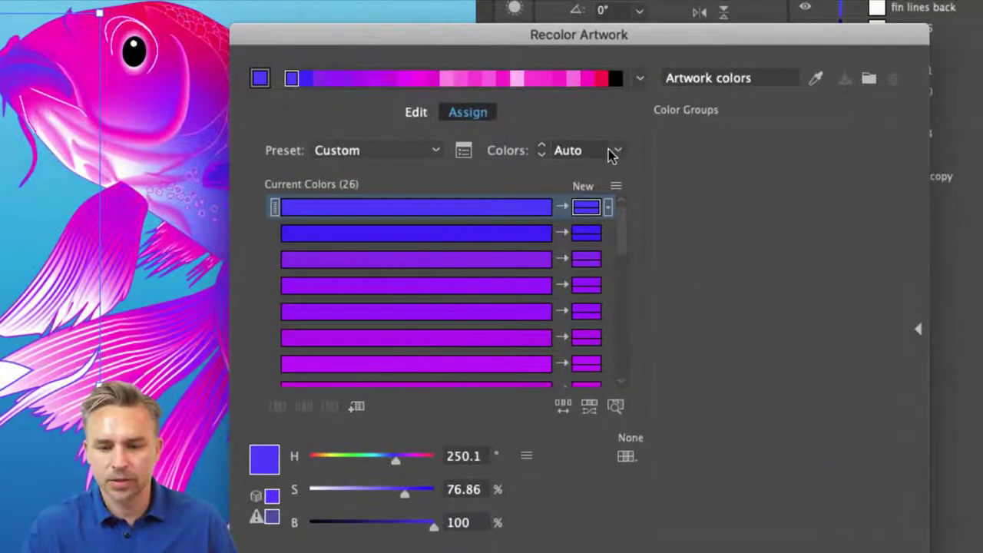
click(612, 153)
click(626, 279)
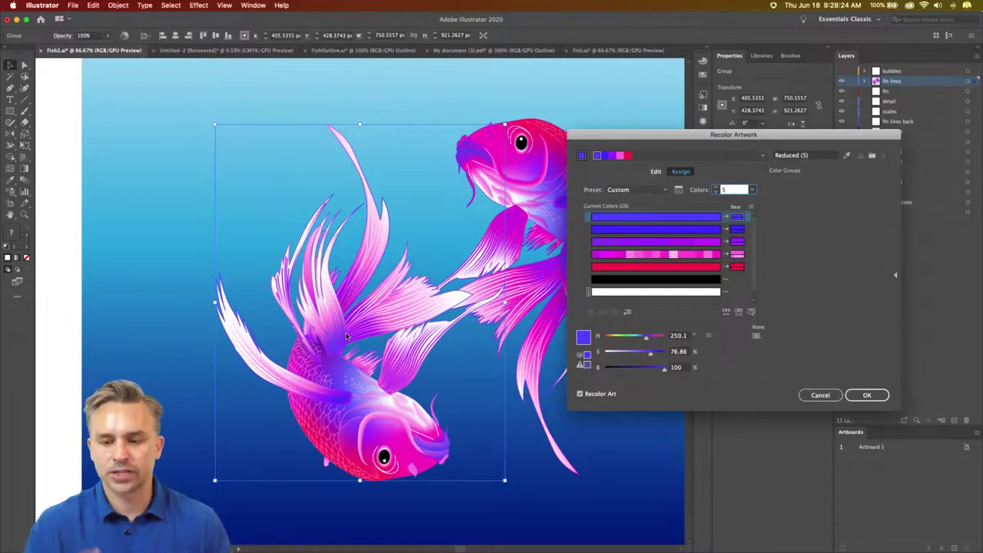
click(654, 172)
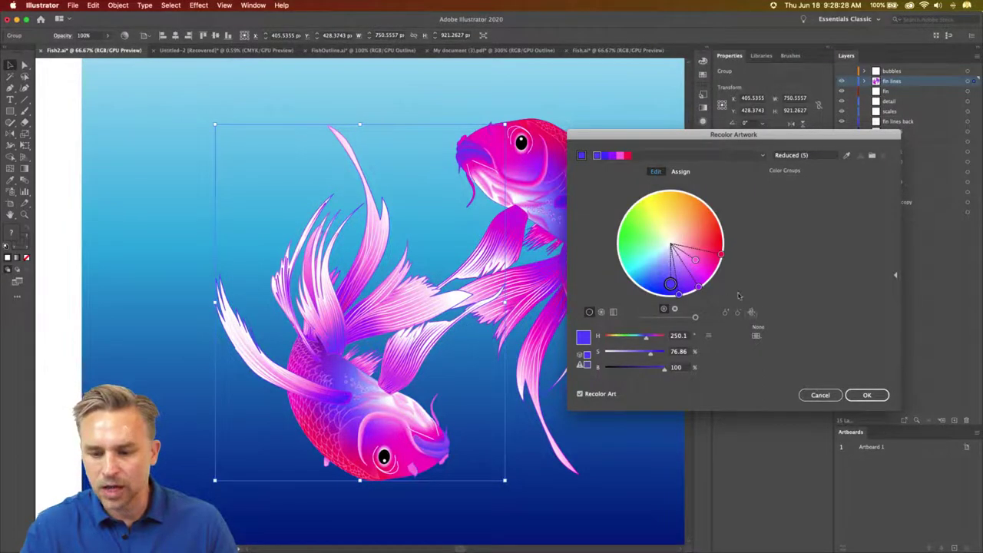
mouse_move(724, 262)
mouse_down()
mouse_move(676, 289)
mouse_move(648, 283)
mouse_up()
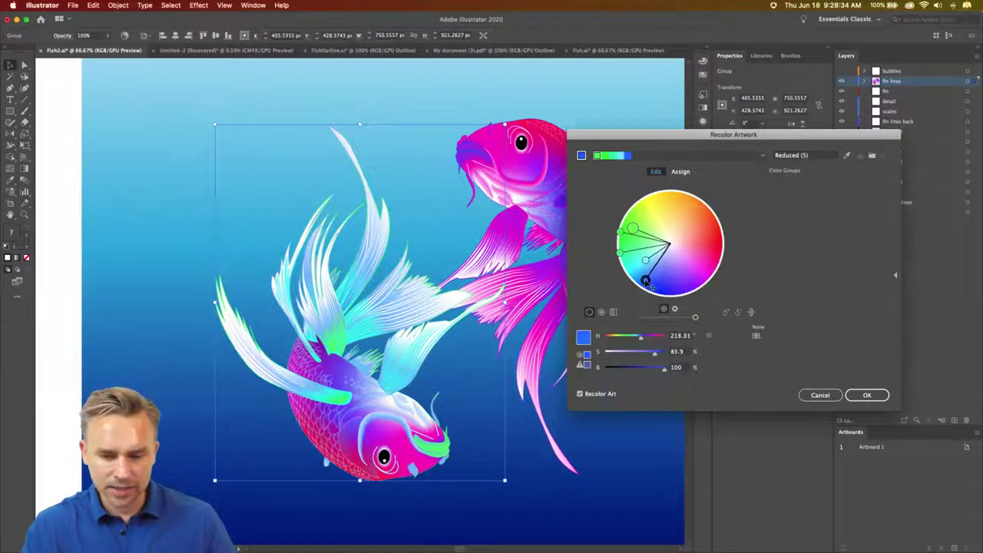
click(820, 394)
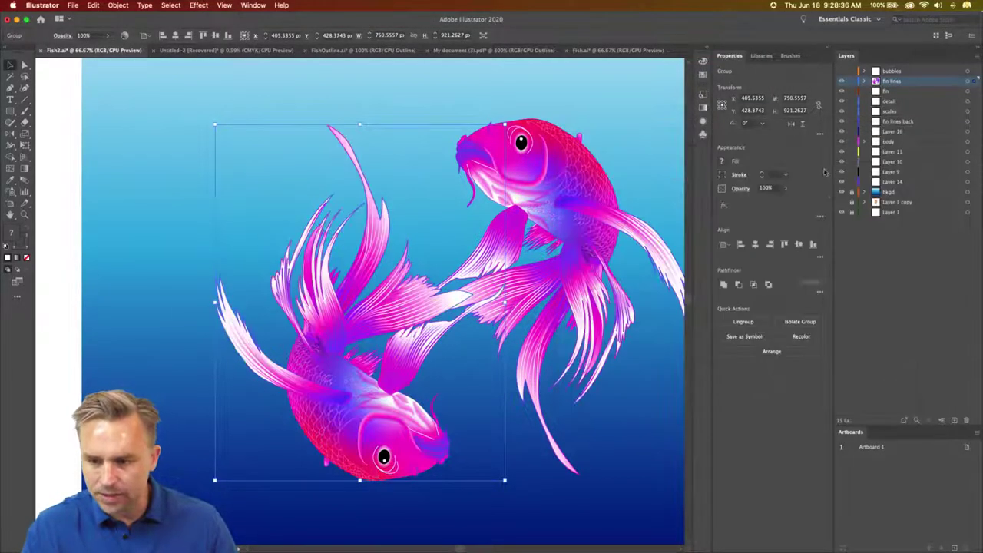
mouse_move(306, 339)
mouse_down()
mouse_move(209, 305)
mouse_move(243, 324)
mouse_up()
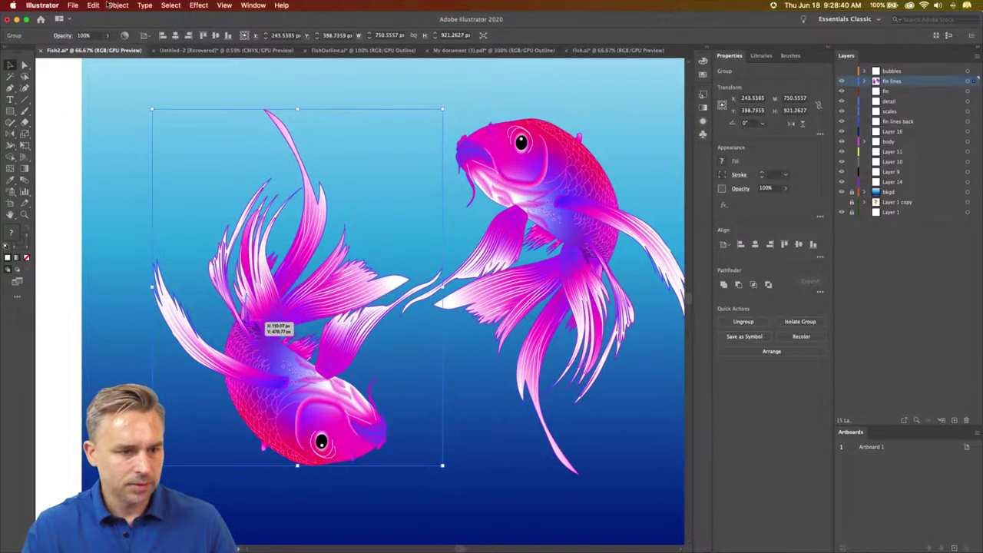
Step: Try rotating the left copy's linked harmony colours to green, cancel, then delete that copy
click(93, 6)
click(227, 163)
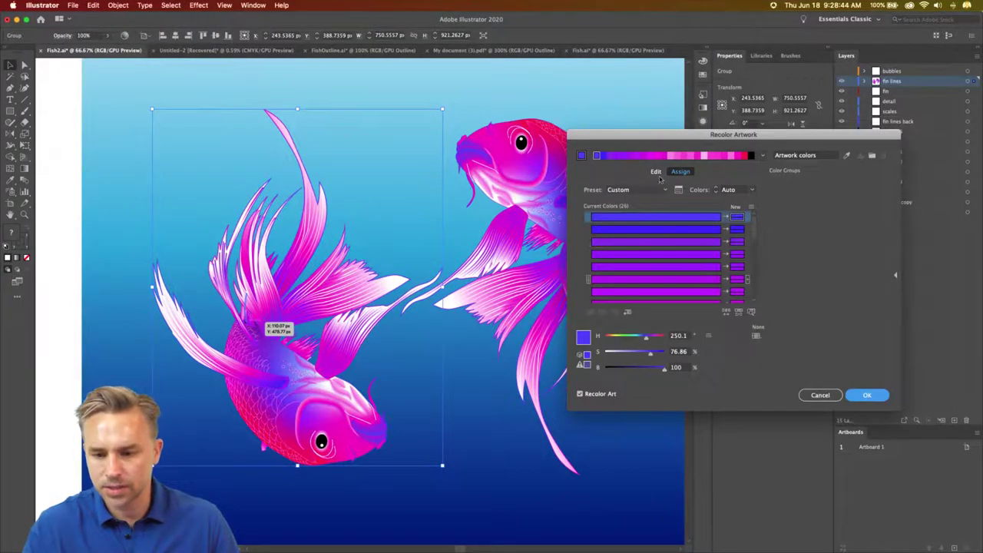
click(655, 171)
click(754, 311)
drag(671, 284, 641, 256)
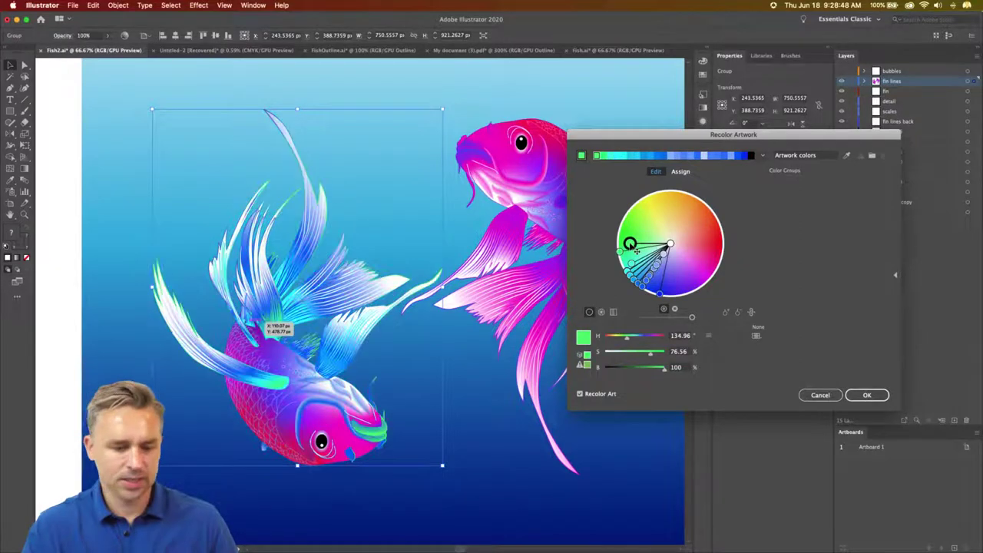
drag(641, 256, 640, 230)
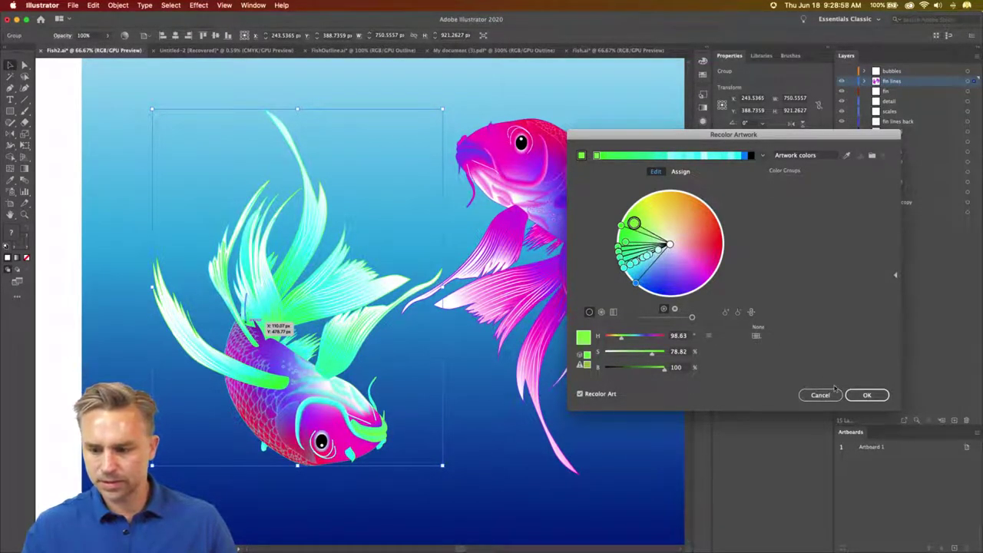
click(863, 396)
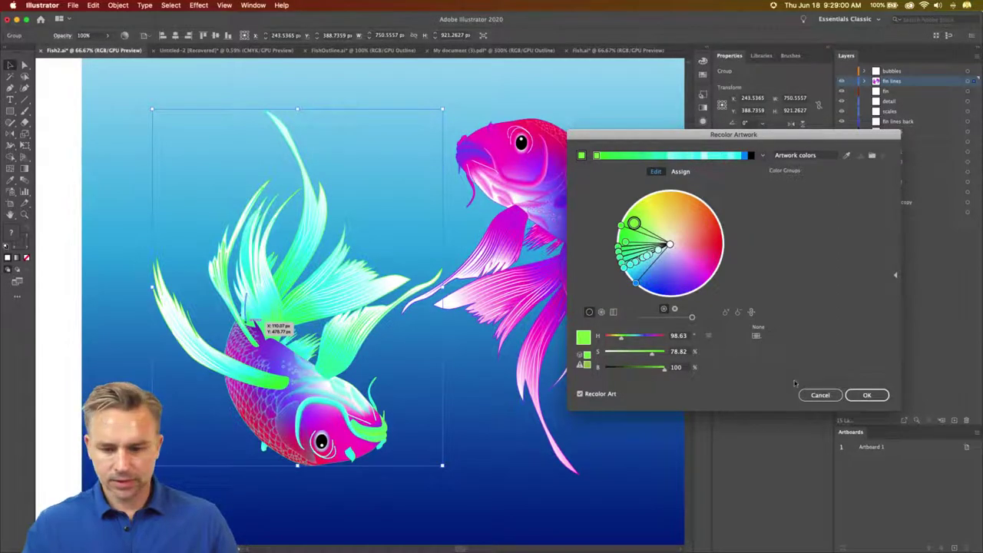
click(821, 395)
key(Delete)
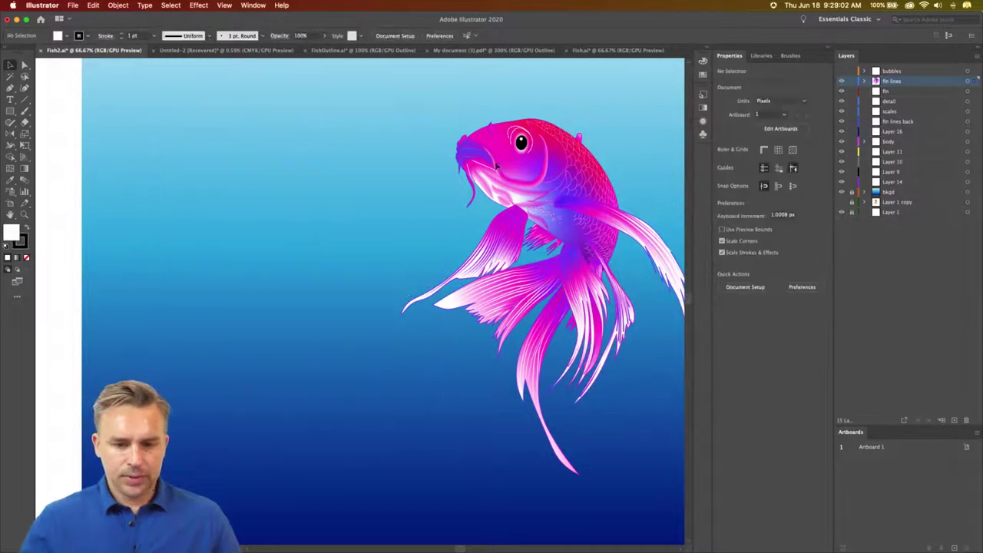
Step: Place a copy of the pink fish on the left, cancelling Export for Screens
click(495, 165)
drag(570, 184, 218, 171)
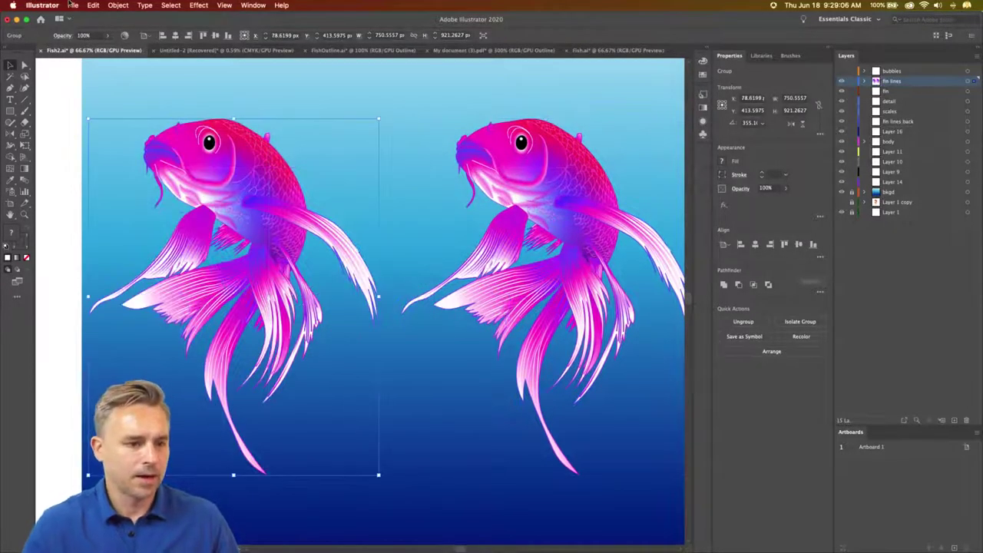
click(72, 6)
mouse_move(84, 170)
click(192, 172)
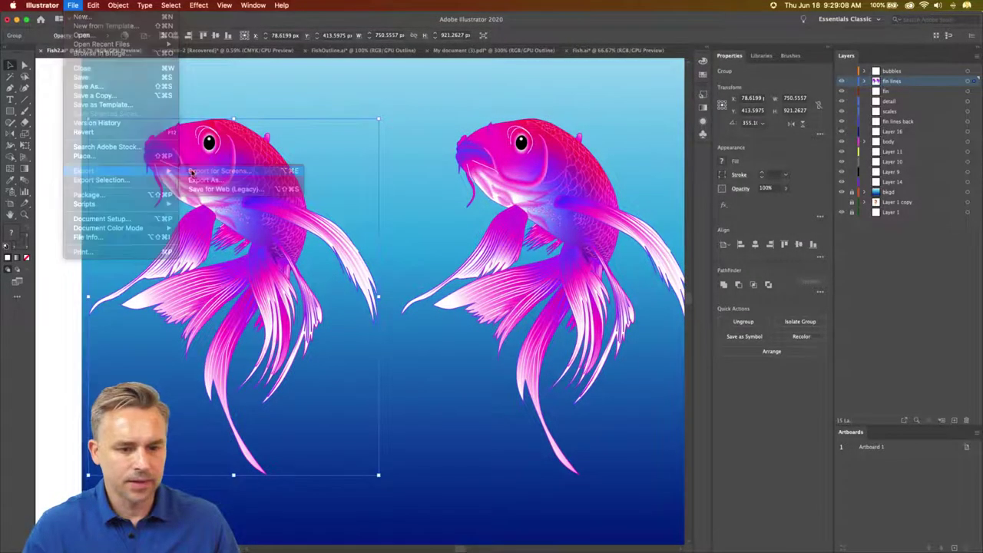
click(676, 413)
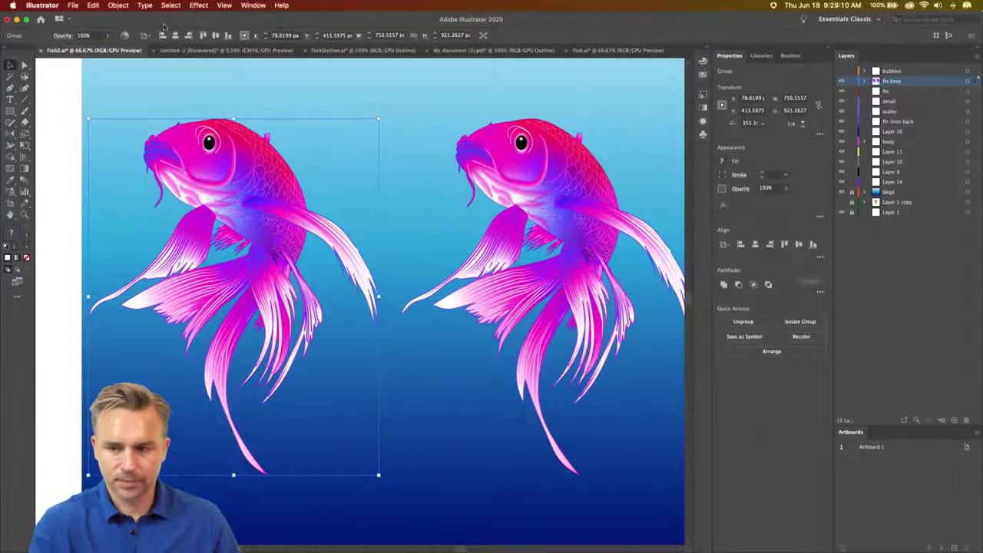
Step: Recolor the left copy by rotating its linked harmony colours to golden yellow, then rotate it
click(93, 6)
mouse_move(110, 161)
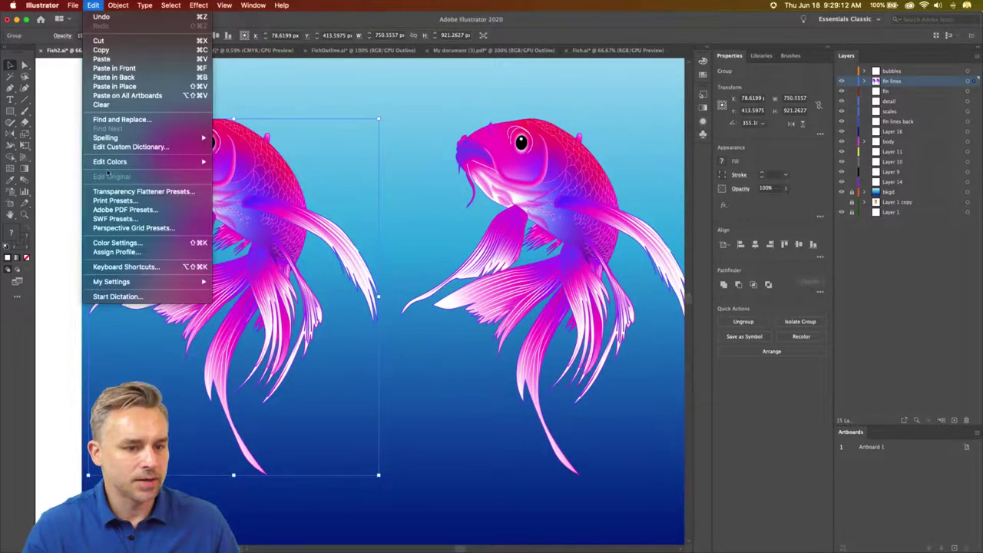
click(232, 161)
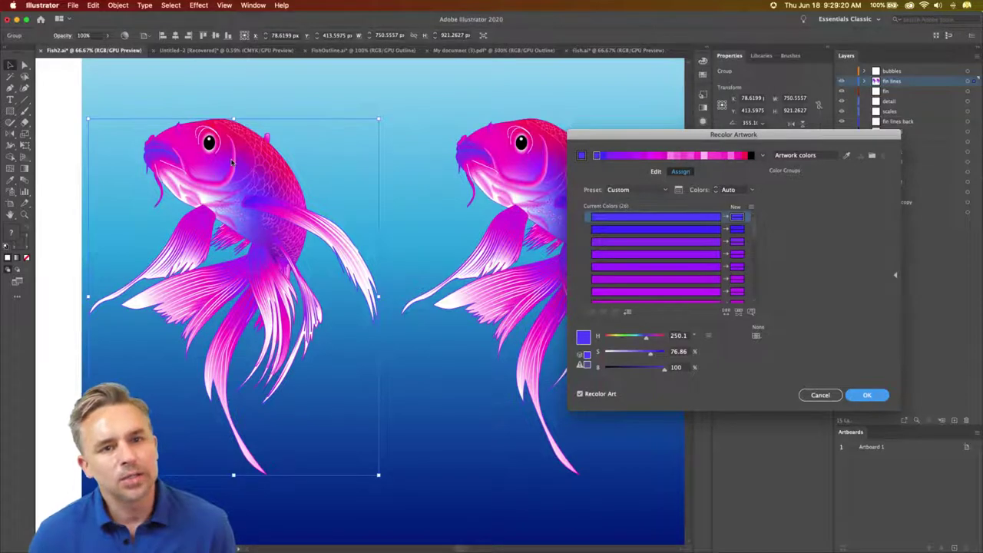
click(655, 171)
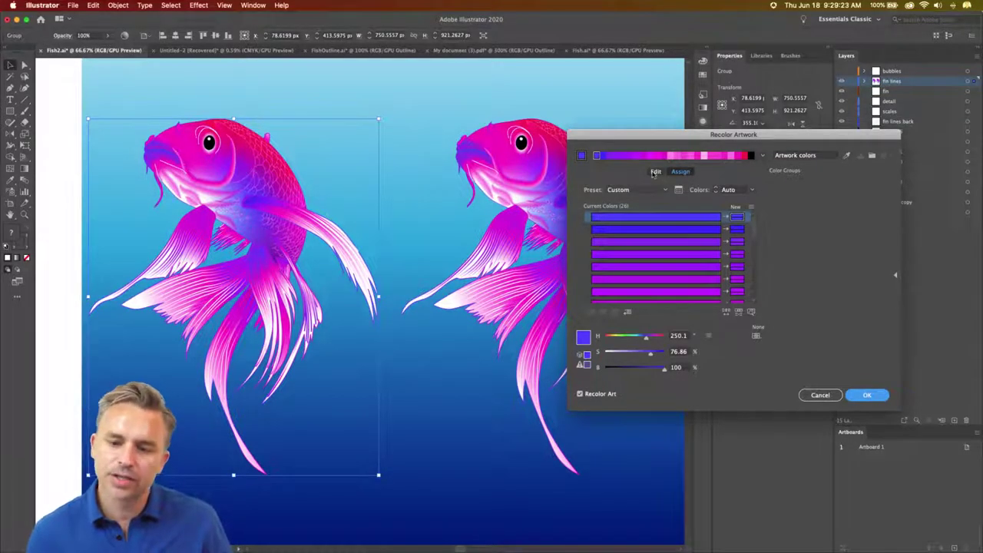
click(749, 312)
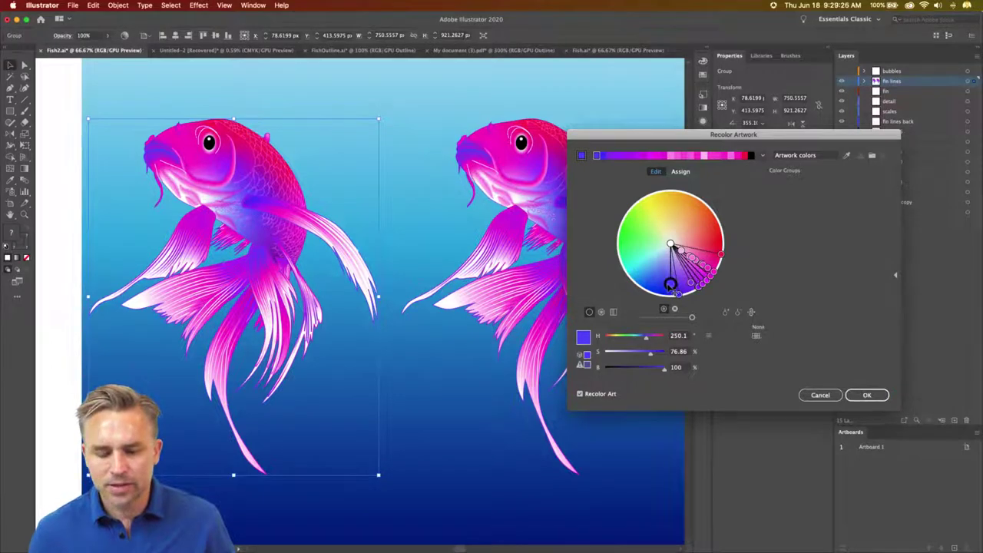
mouse_move(670, 284)
mouse_down()
mouse_move(643, 261)
mouse_move(636, 219)
mouse_move(694, 216)
mouse_move(713, 234)
mouse_up()
mouse_move(707, 228)
mouse_down()
mouse_move(646, 275)
mouse_move(630, 263)
mouse_move(649, 225)
mouse_move(694, 212)
mouse_move(701, 221)
mouse_up()
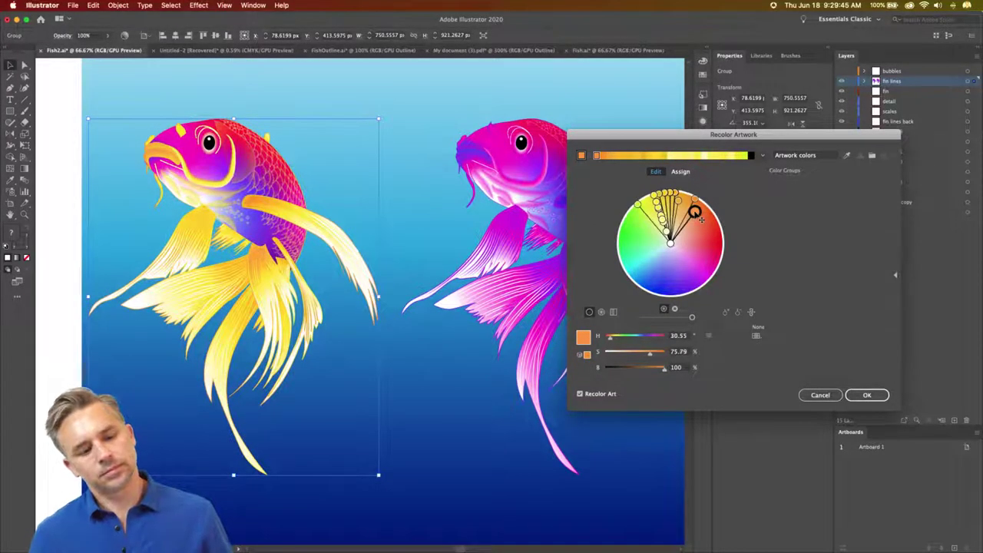
click(866, 395)
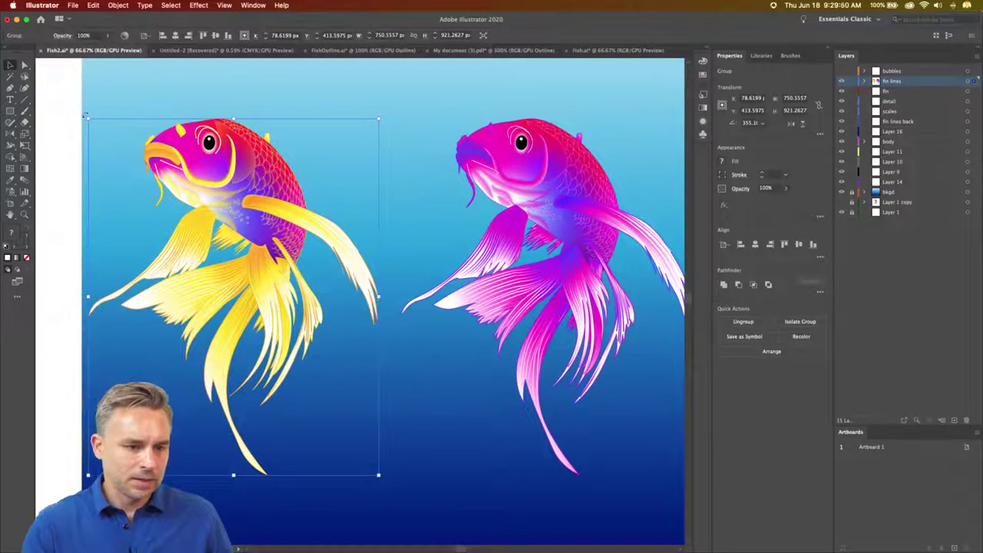
drag(85, 116, 344, 392)
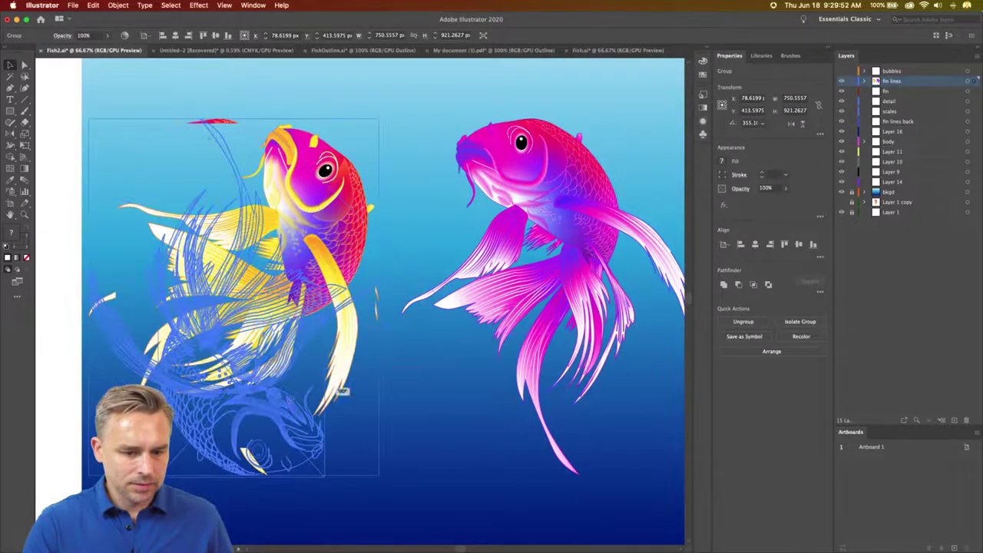
Step: Turn the golden fish 180° into the lower left and shift the pink fish left above it
drag(277, 428, 276, 428)
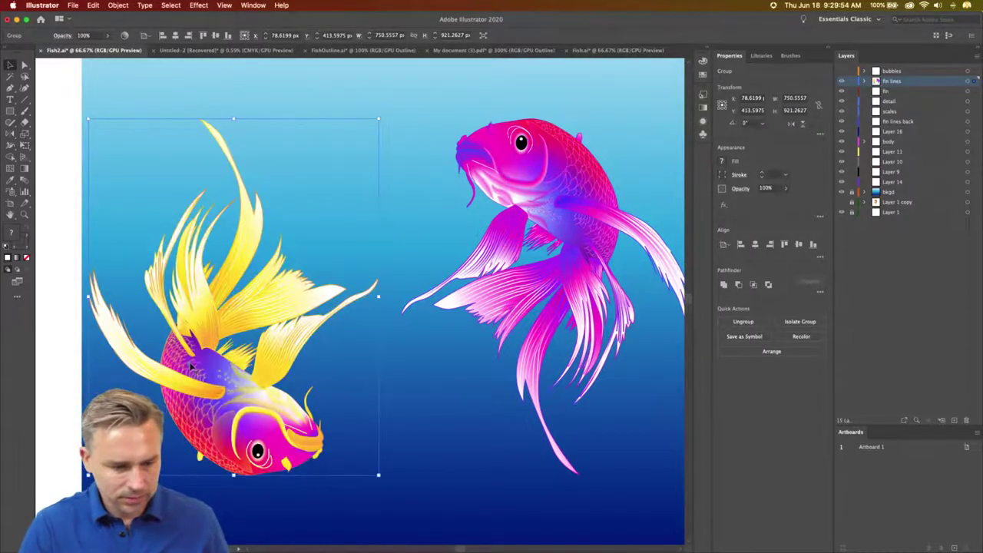
mouse_move(180, 351)
mouse_down()
mouse_move(259, 417)
mouse_move(285, 416)
mouse_move(274, 416)
mouse_up()
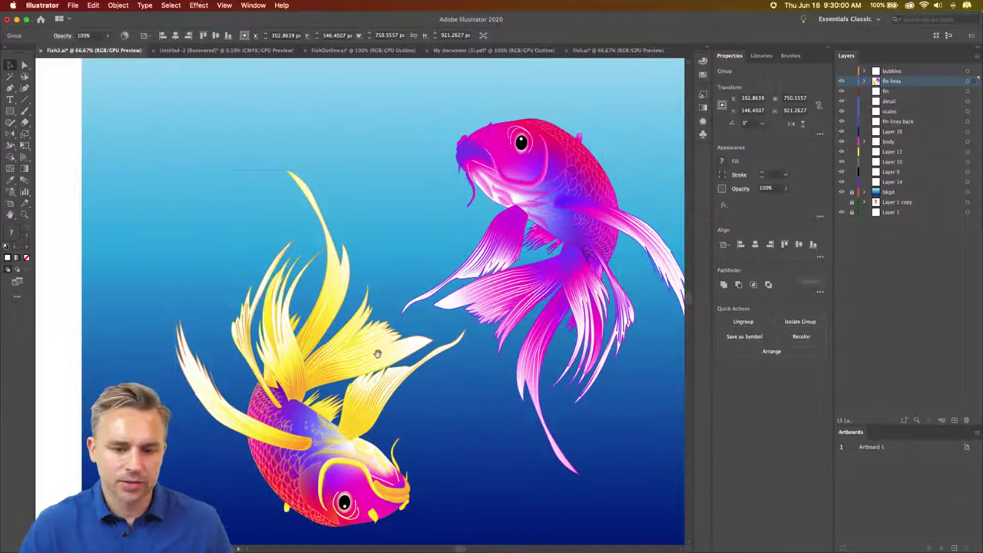
mouse_move(377, 353)
mouse_down()
mouse_move(338, 351)
mouse_move(391, 358)
mouse_up()
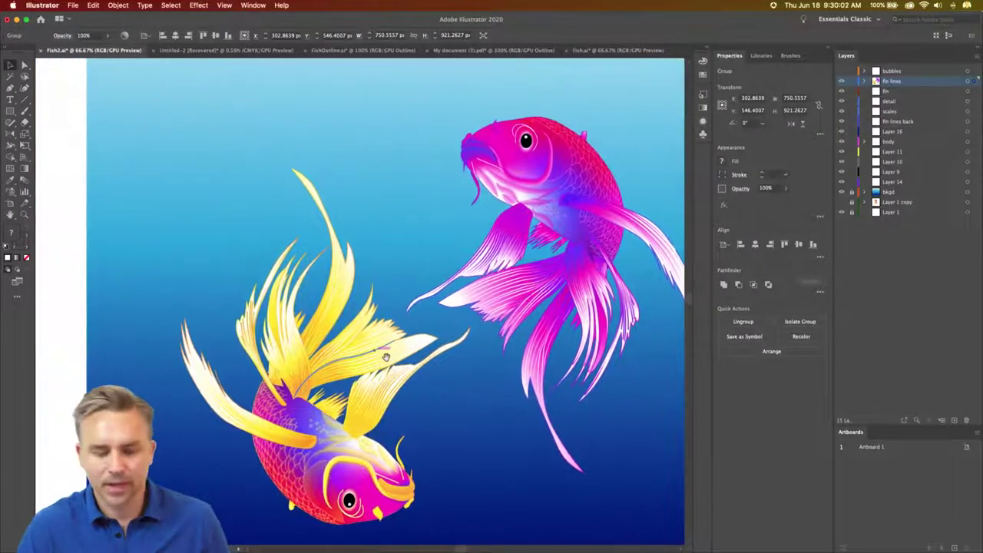
click(529, 149)
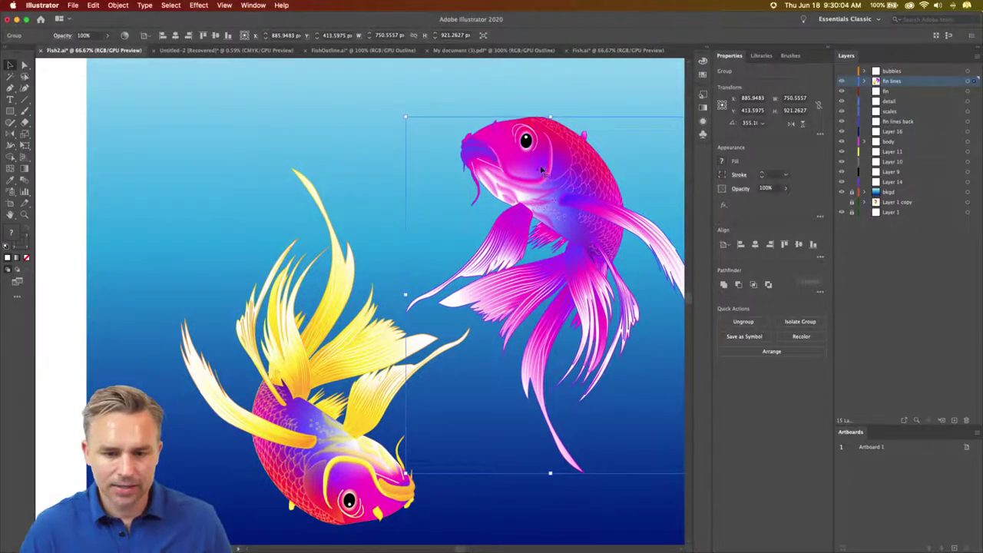
drag(541, 170, 469, 179)
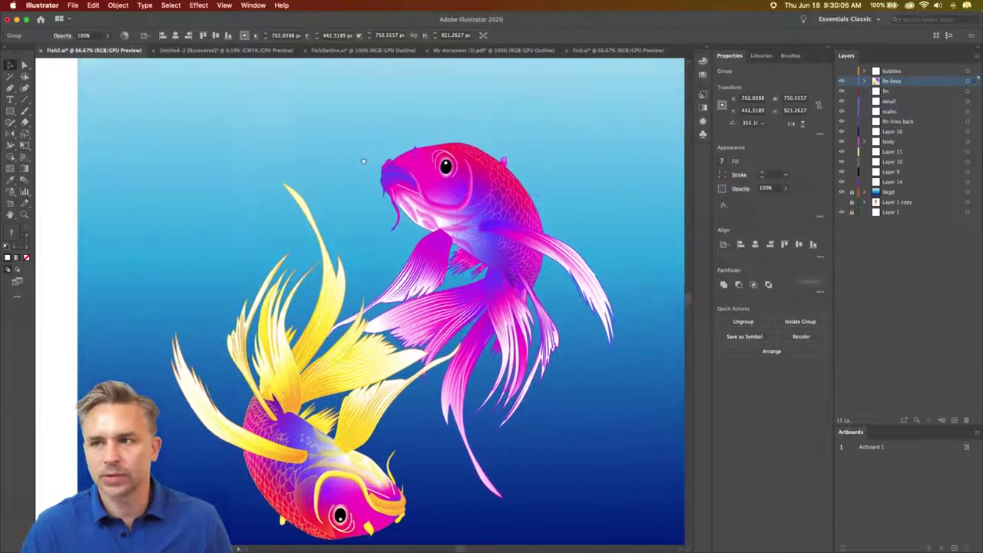
scroll(364, 161, up, 3)
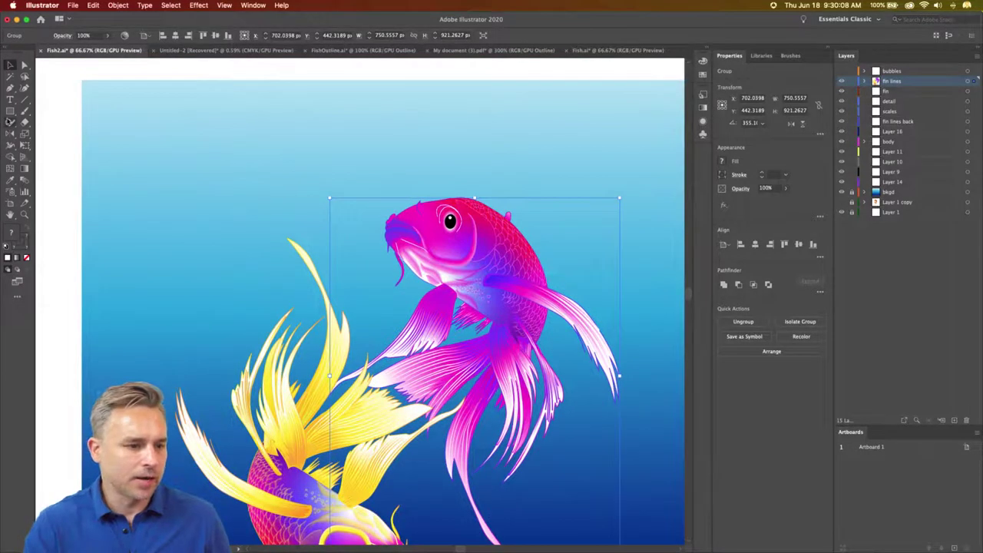
drag(9, 113, 38, 130)
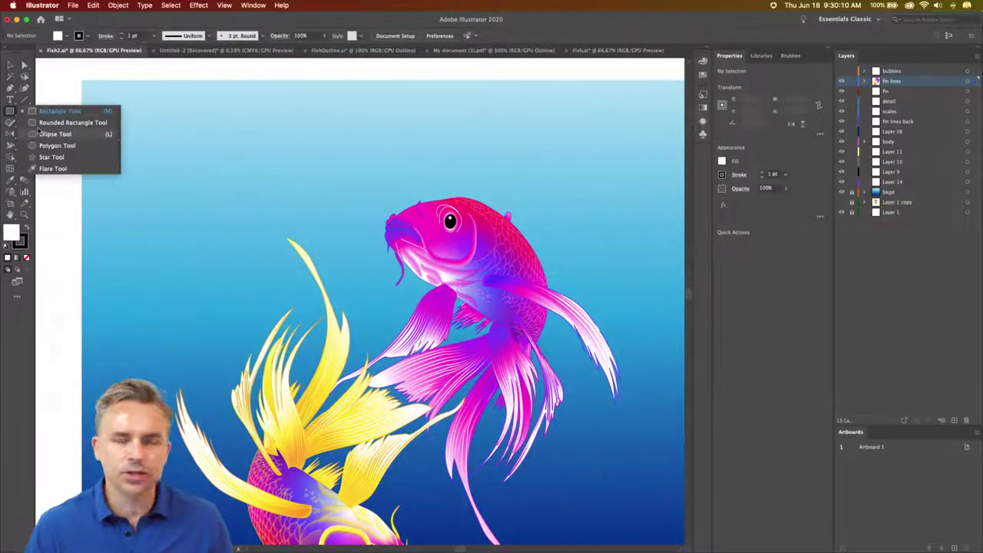
Step: Make the bkgd layer active, choose the Star tool, and add a new layer above it
click(11, 114)
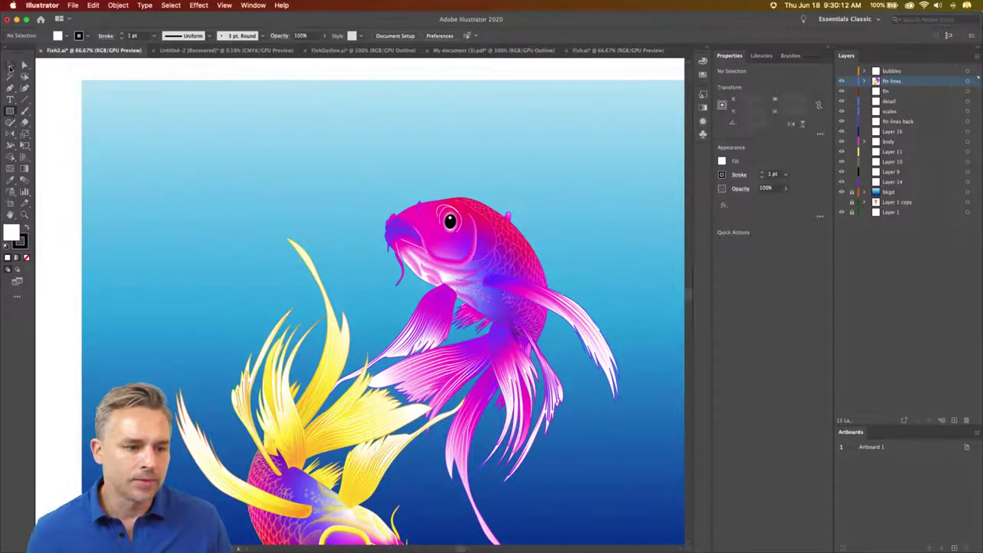
click(903, 193)
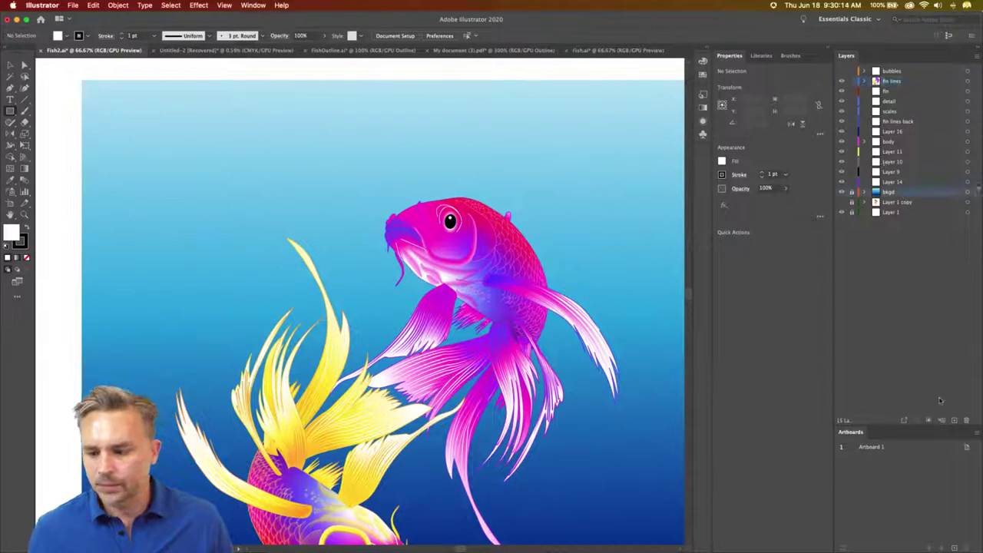
key(super+1)
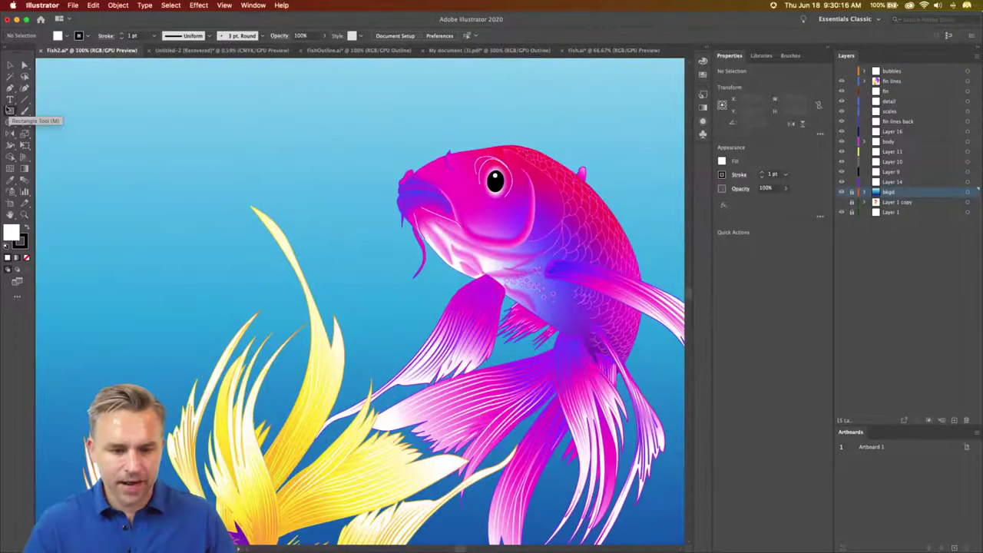
click(9, 113)
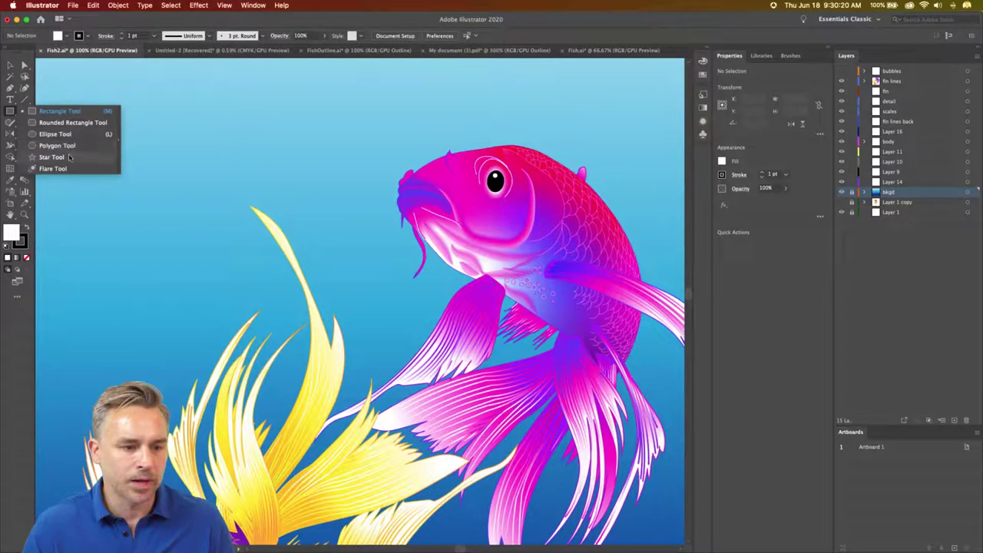
click(71, 146)
key(super+minus)
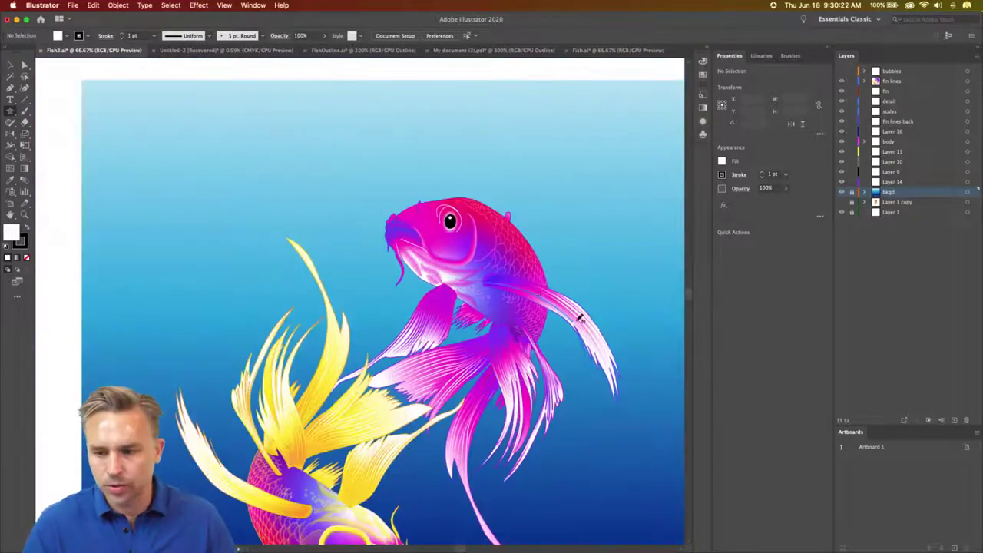
click(954, 420)
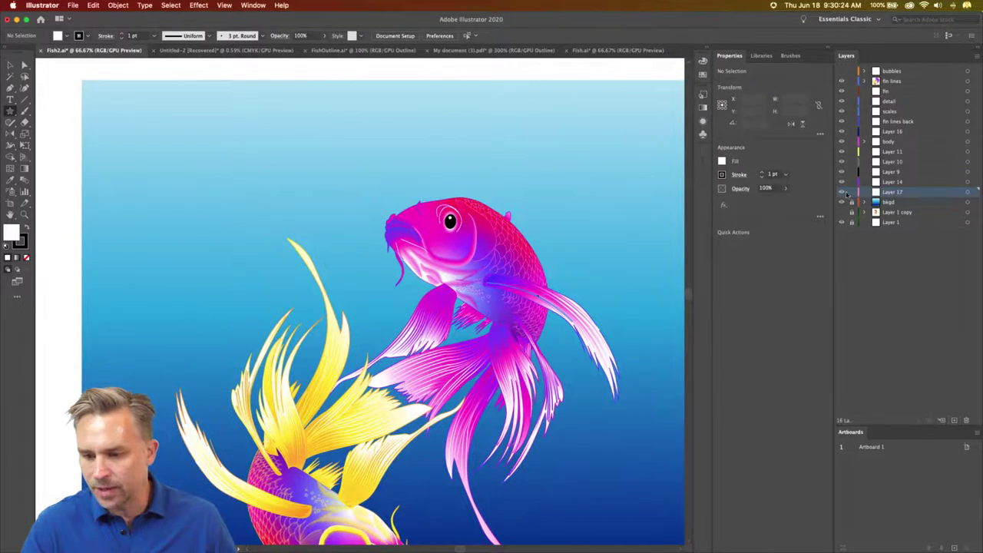
scroll(371, 243, down, 2)
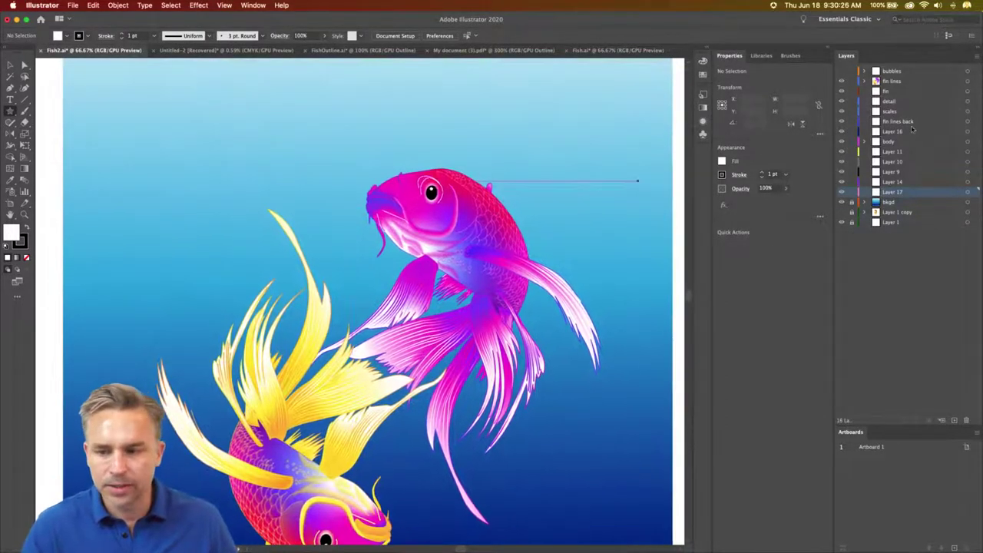
Step: Hide the blue background and draw a large many-pointed sunburst star near the fish
drag(361, 201, 40, 201)
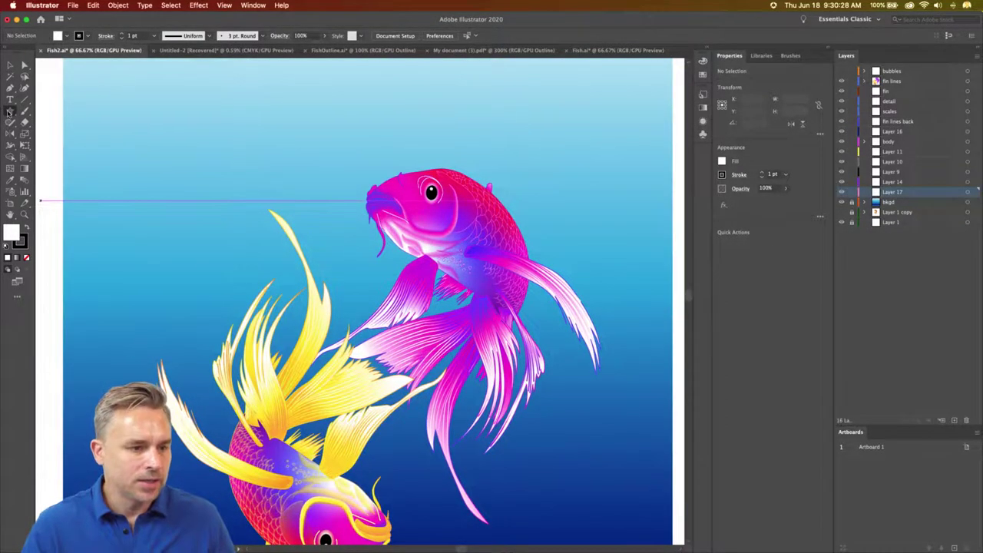
drag(315, 215, 384, 315)
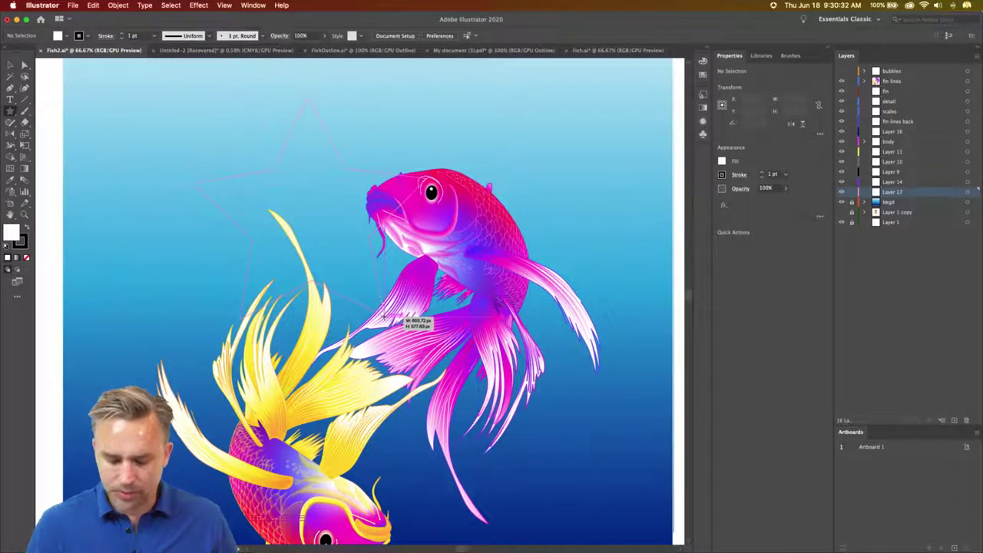
mouse_move(384, 316)
mouse_down()
mouse_move(376, 298)
mouse_move(402, 328)
mouse_up()
key(Up)
key(Up)
key(Up)
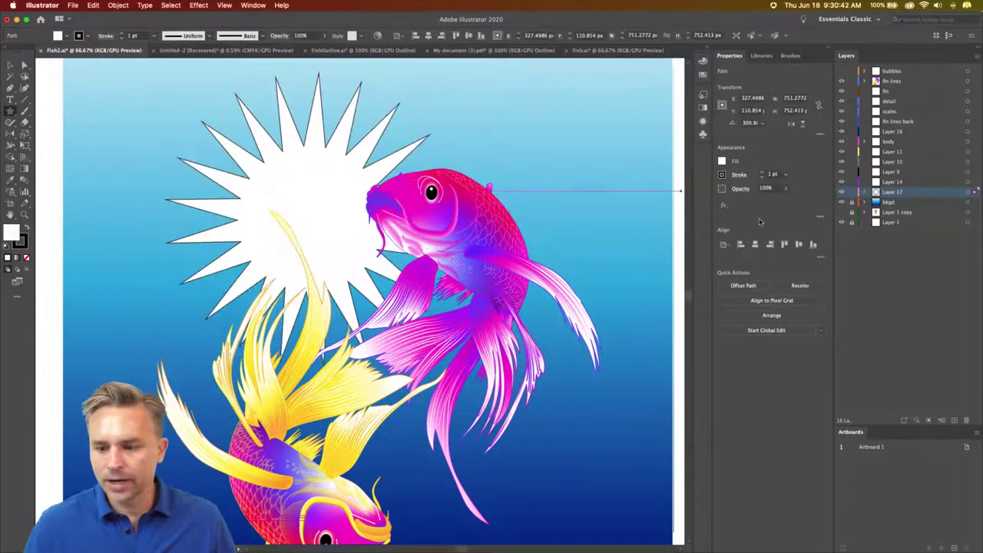
click(841, 192)
click(841, 201)
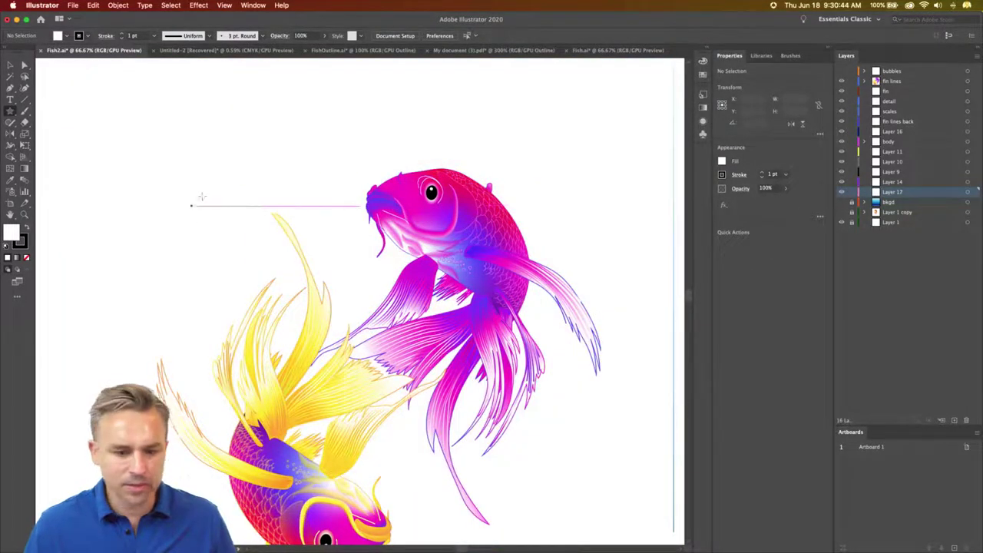
drag(294, 185, 361, 288)
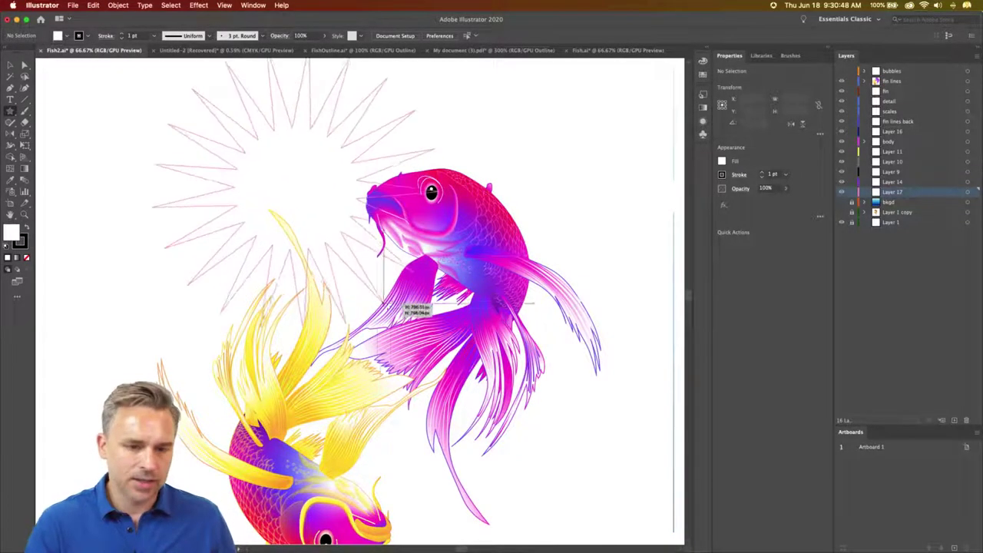
mouse_move(361, 288)
mouse_down()
mouse_move(444, 305)
mouse_move(555, 391)
mouse_move(623, 428)
mouse_move(640, 433)
mouse_move(665, 402)
mouse_move(500, 396)
mouse_move(479, 445)
mouse_up()
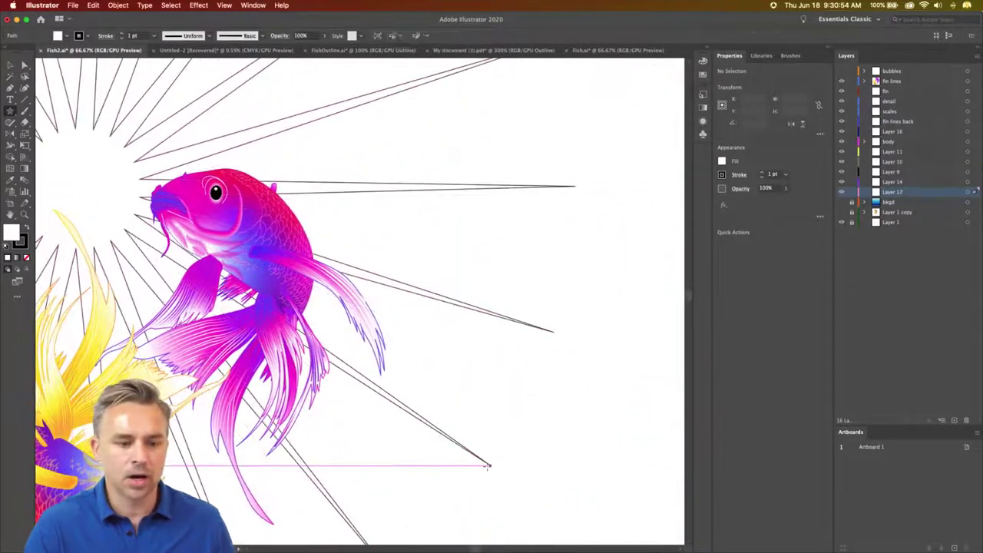
Step: Centre the sunburst behind the pink fish's head, remove its outline, and show the background
scroll(361, 300, left, 3)
scroll(359, 301, left, 3)
scroll(359, 301, up, 1)
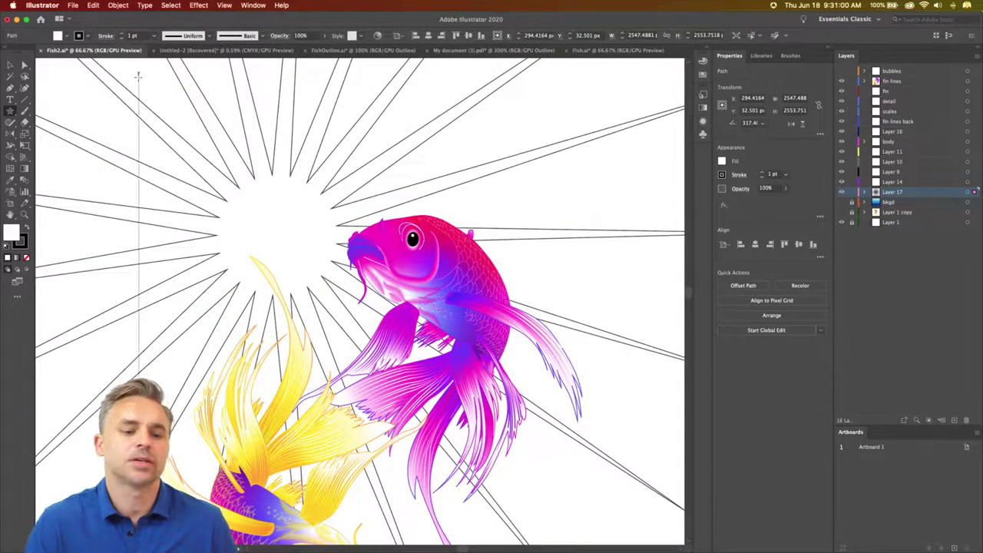
click(10, 66)
drag(240, 189, 335, 291)
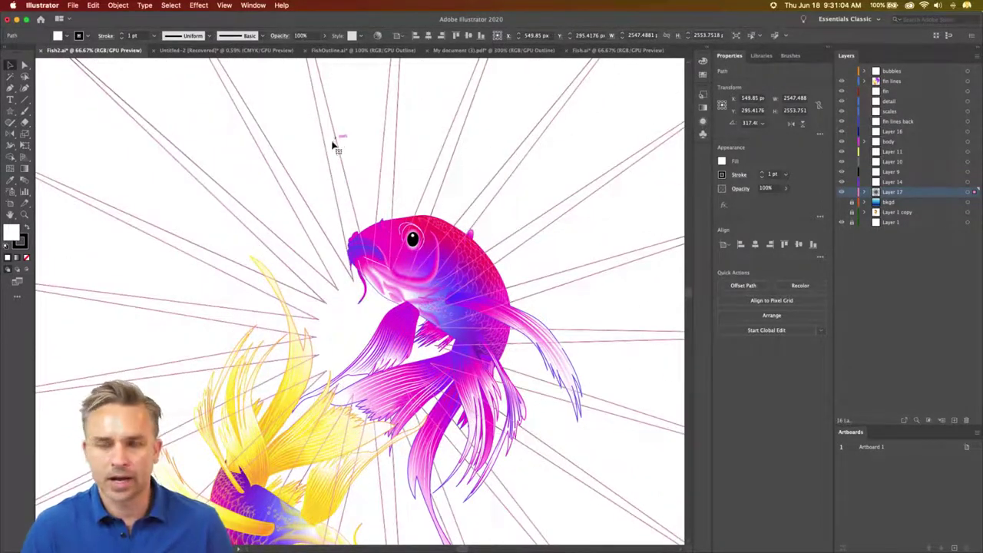
click(22, 249)
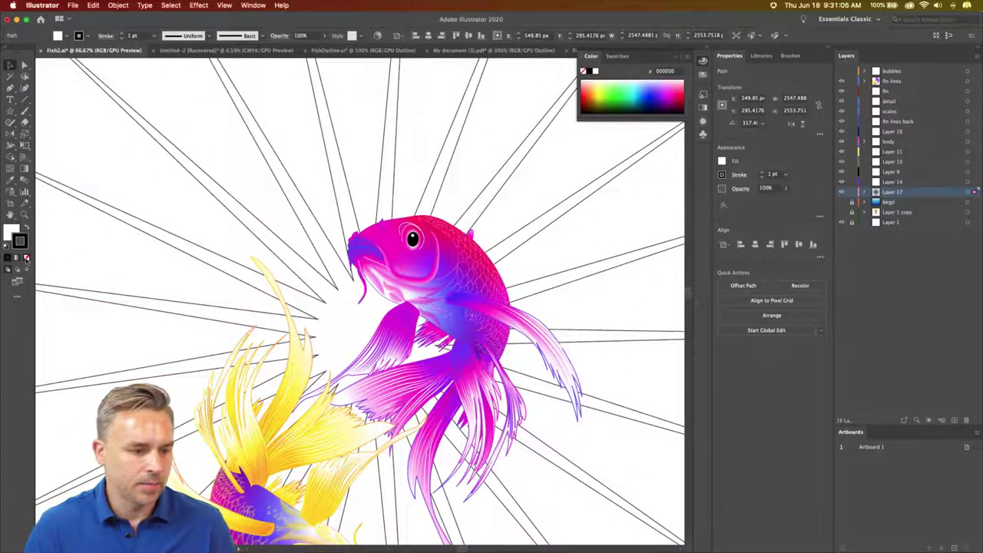
click(26, 258)
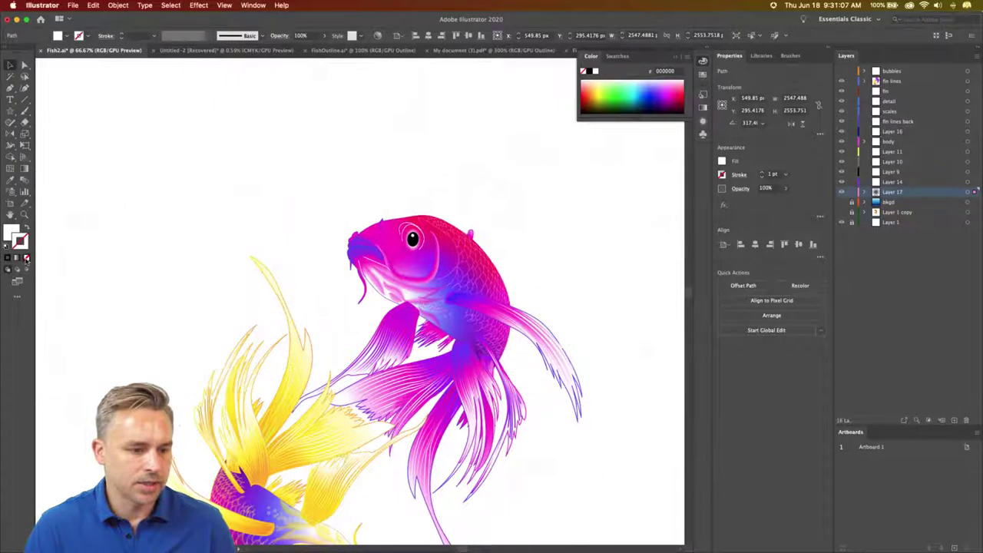
click(841, 202)
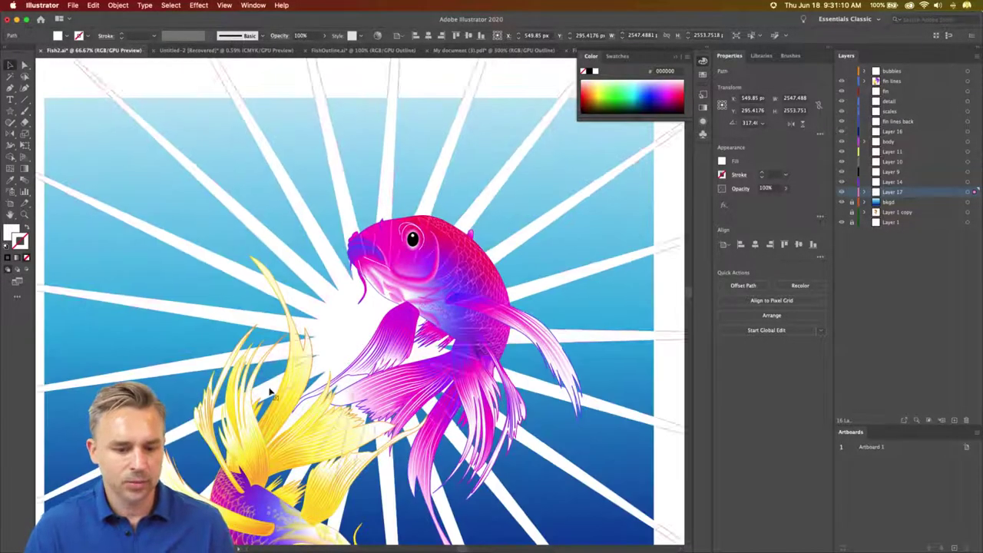
Step: Delete the yellow fish, move the pink fish toward centre, and hide the white rays
click(311, 392)
key(Delete)
drag(450, 281, 361, 333)
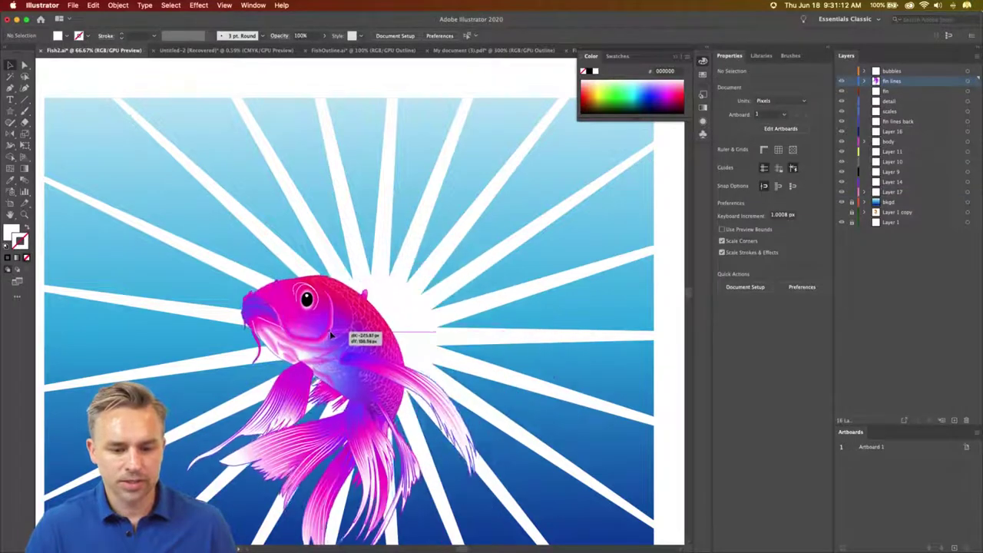
drag(237, 278, 192, 293)
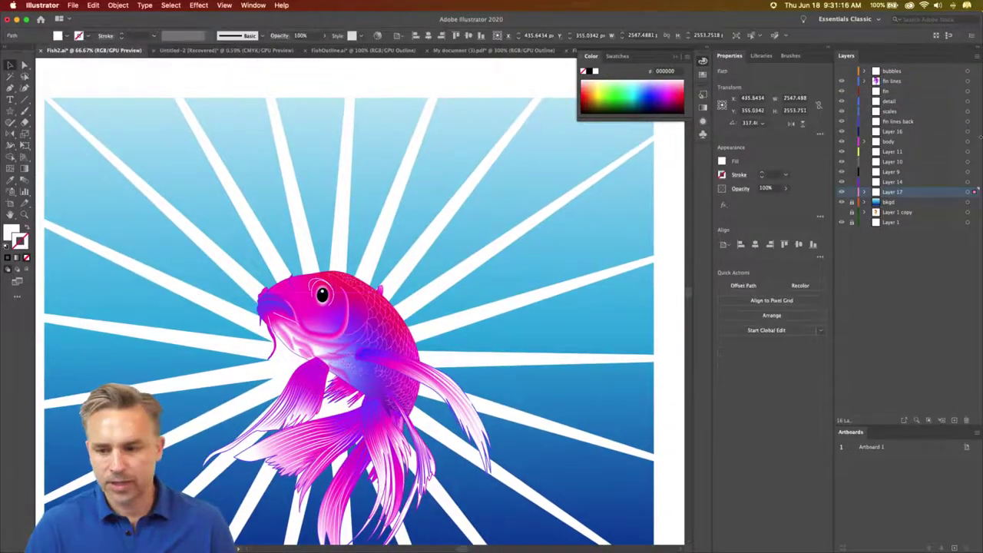
key(Delete)
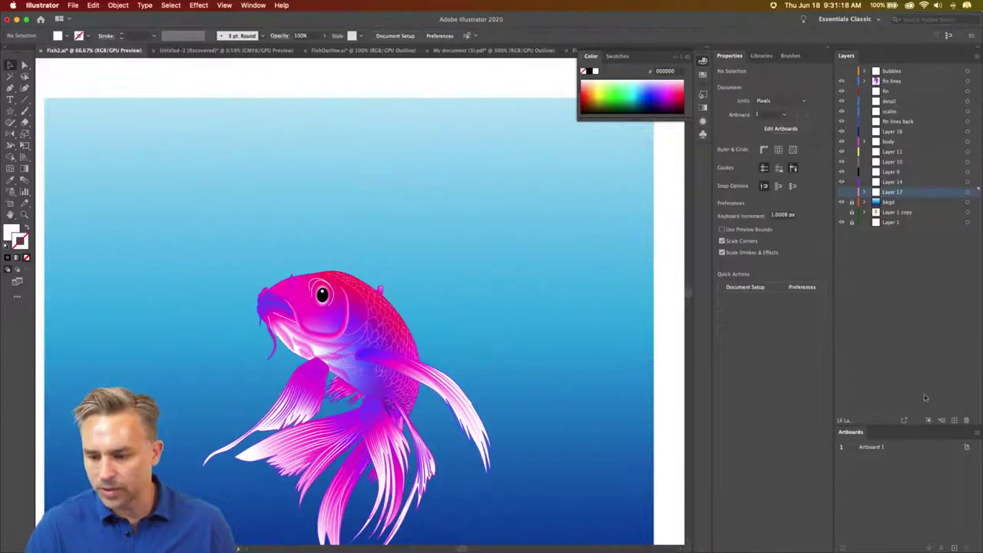
Step: On a new layer, set the Star tool to no fill with a yellow-orange swatch stroke
click(954, 421)
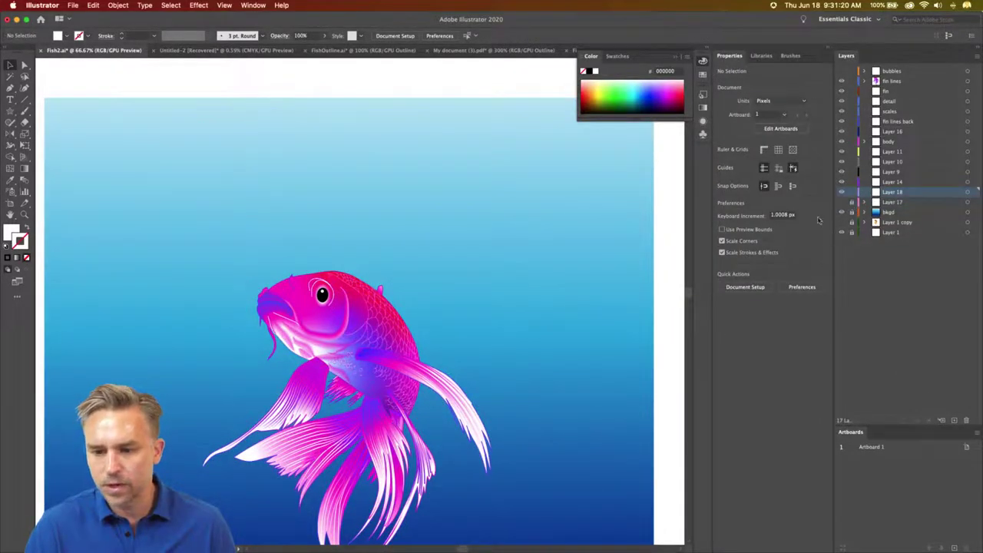
click(10, 111)
drag(304, 244, 333, 187)
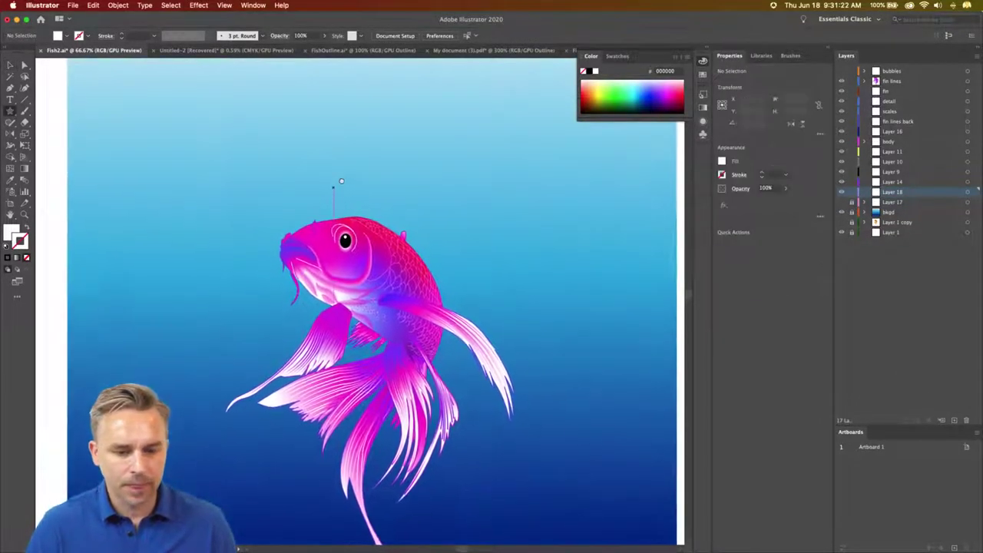
click(11, 230)
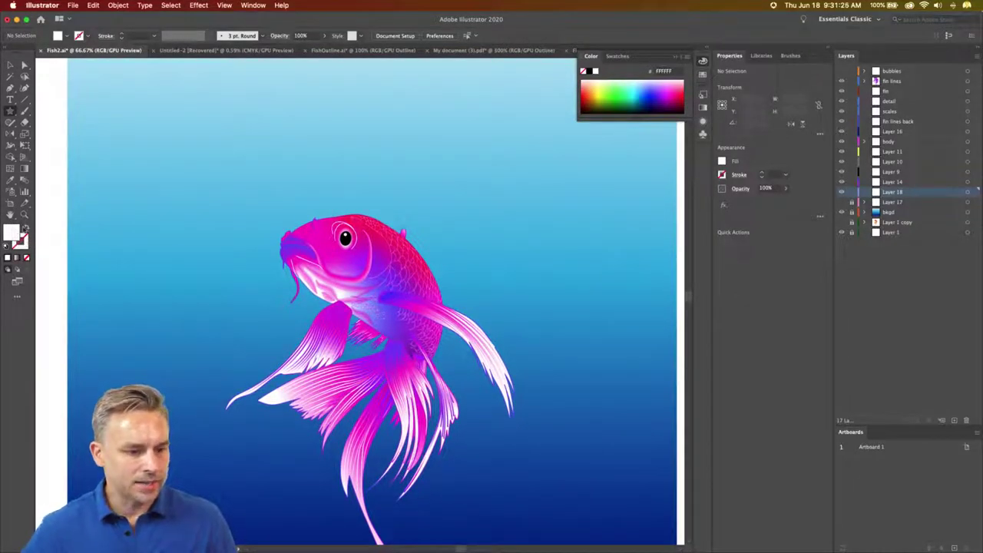
click(27, 228)
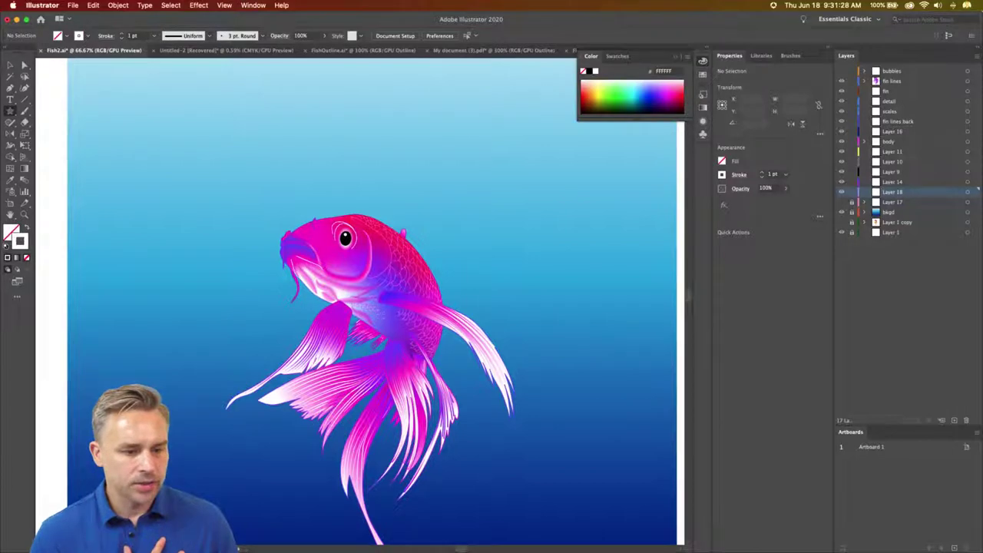
click(617, 56)
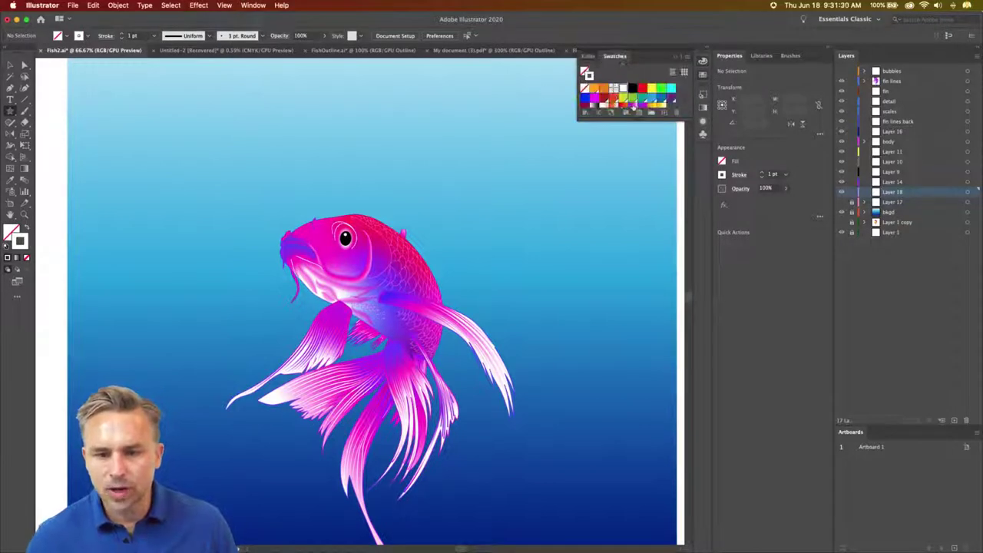
click(631, 106)
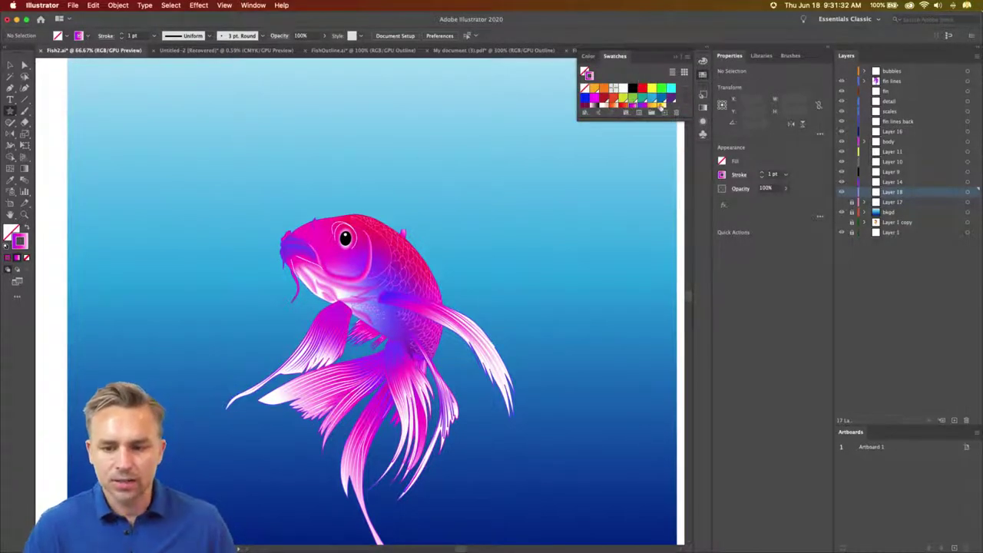
click(660, 108)
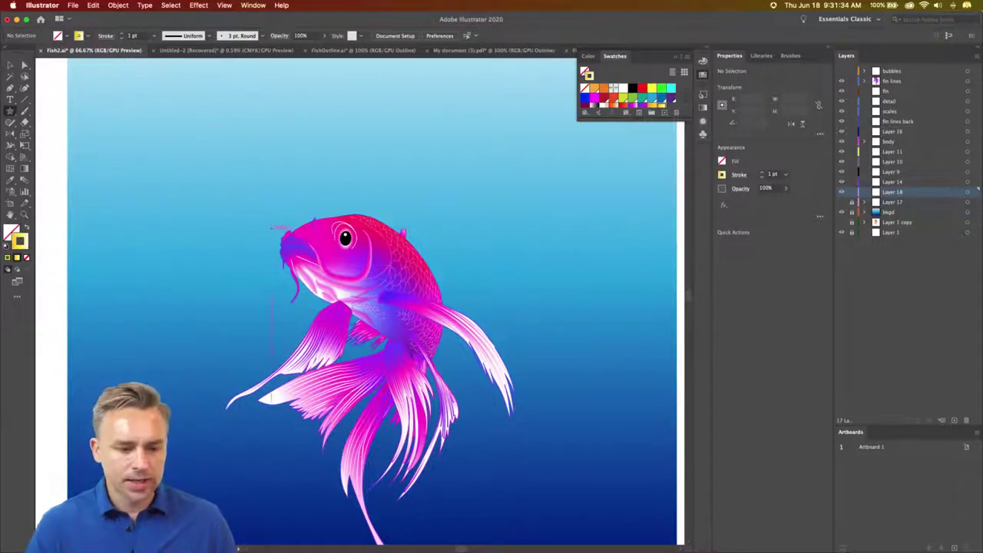
Step: Draw a trial yellow starburst, reducing its points, then undo it
drag(244, 236, 330, 340)
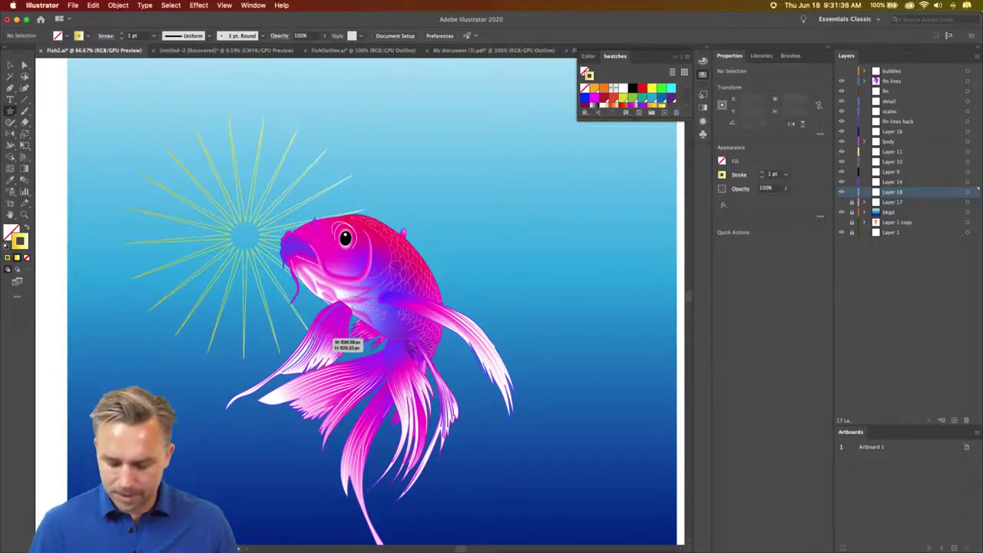
key(Down)
key(Down)
key(Down)
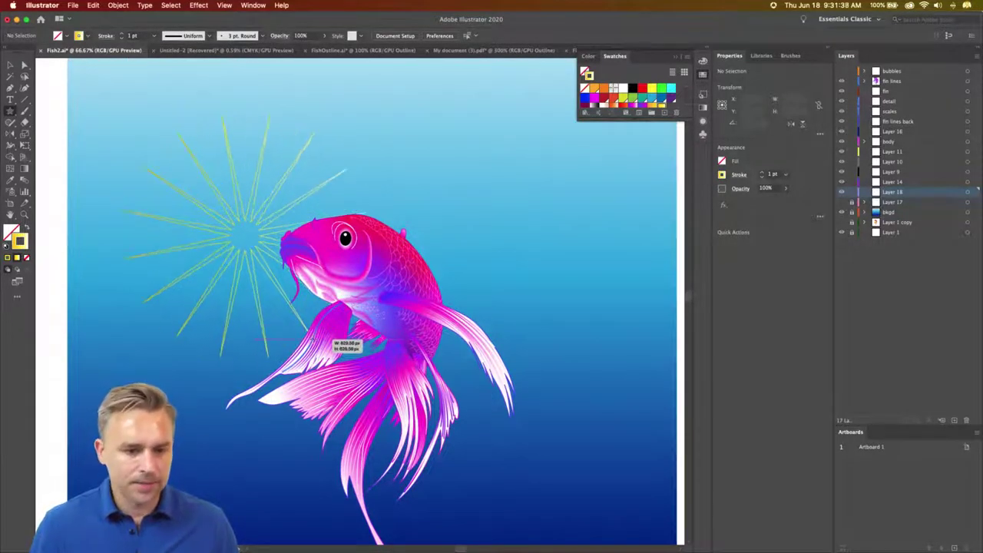
drag(331, 339, 269, 270)
key(Down)
key(Down)
key(Down)
key(Down)
key(Down)
key(Down)
key(Down)
key(Down)
key(Down)
key(ctrl+z)
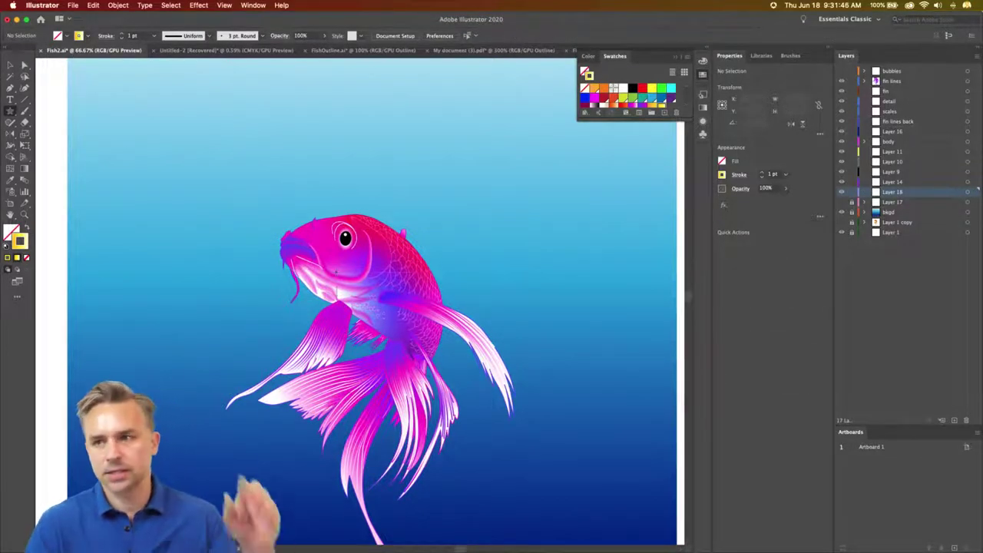
Step: Draw a huge twisted burst of yellow stars, then hide that layer to reveal the white rays
click(842, 83)
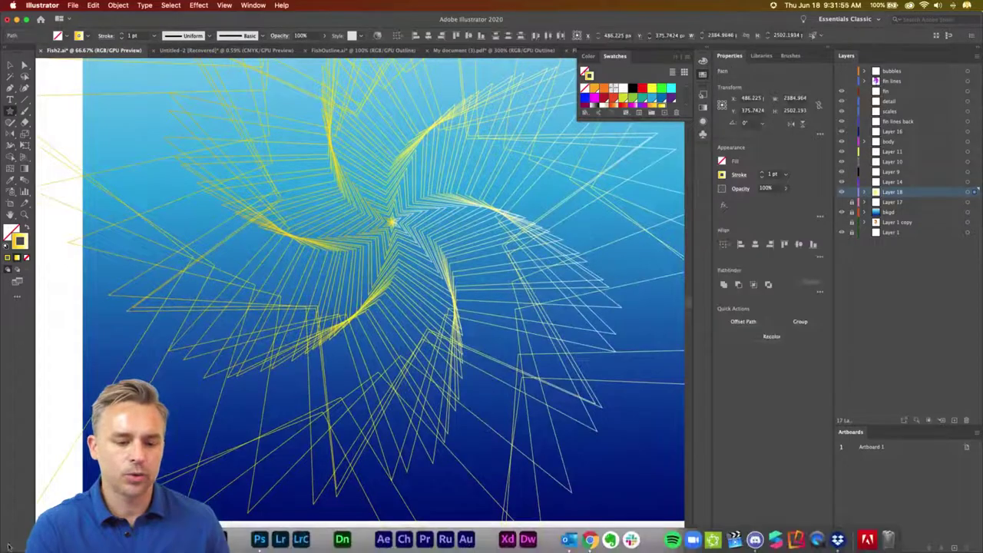
mouse_move(376, 311)
mouse_down()
mouse_move(68, 163)
mouse_move(307, 280)
mouse_up()
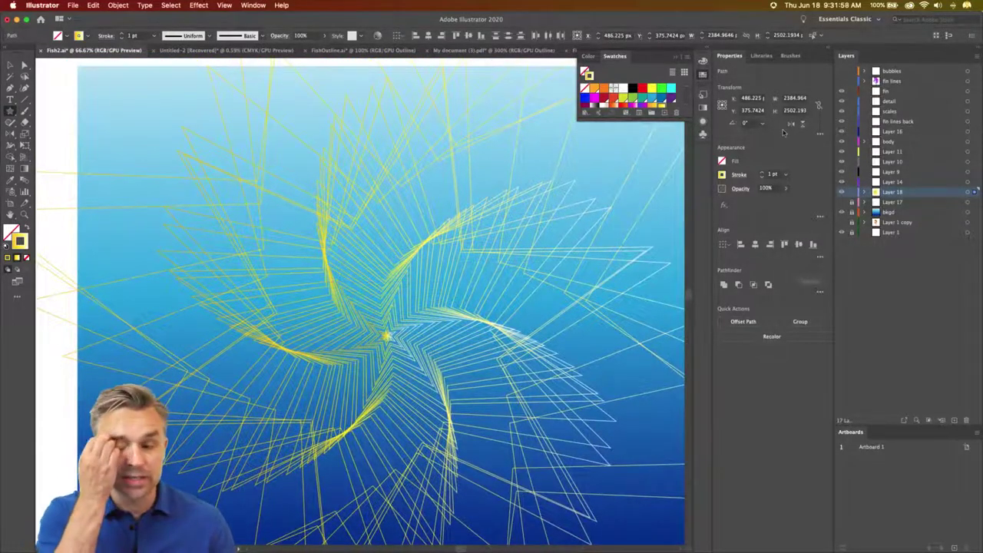
click(842, 86)
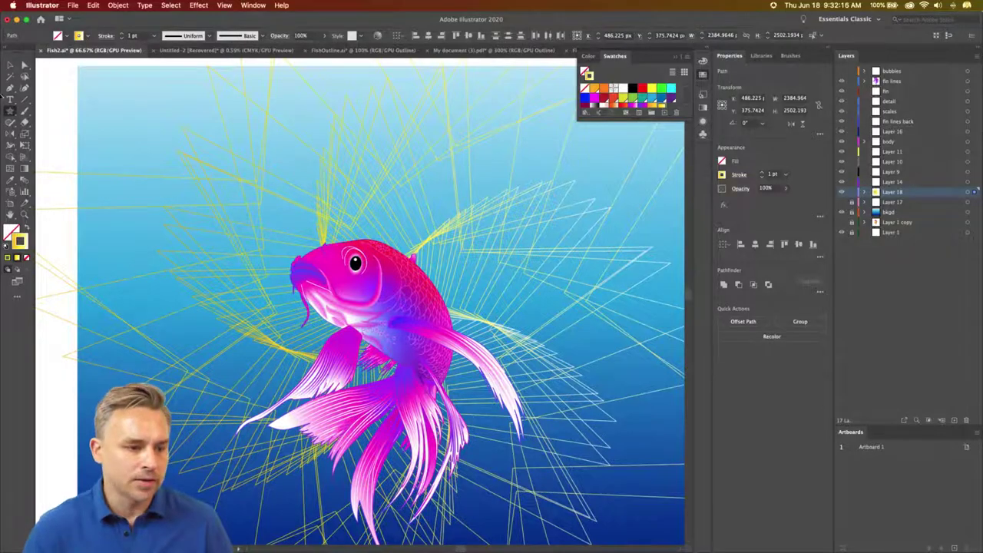
click(150, 127)
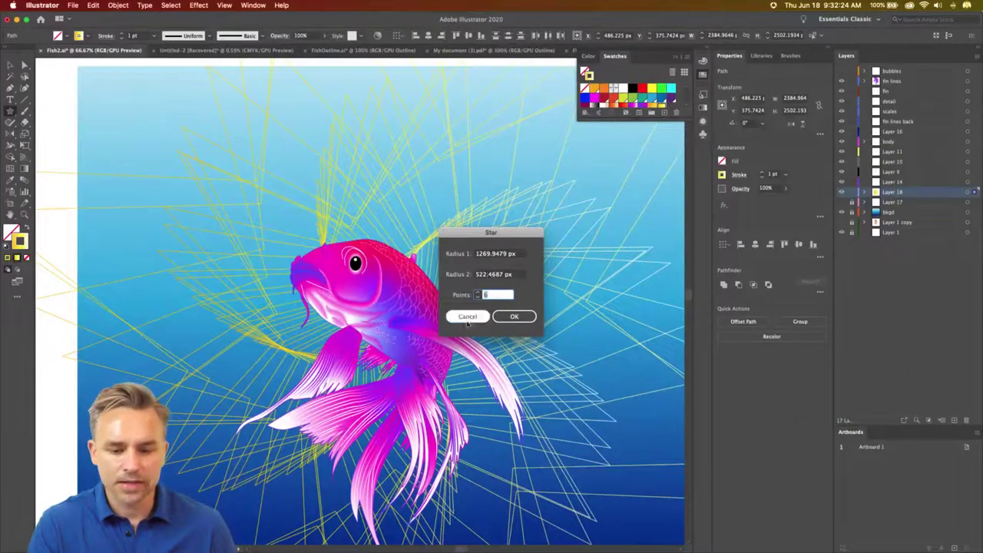
key(Return)
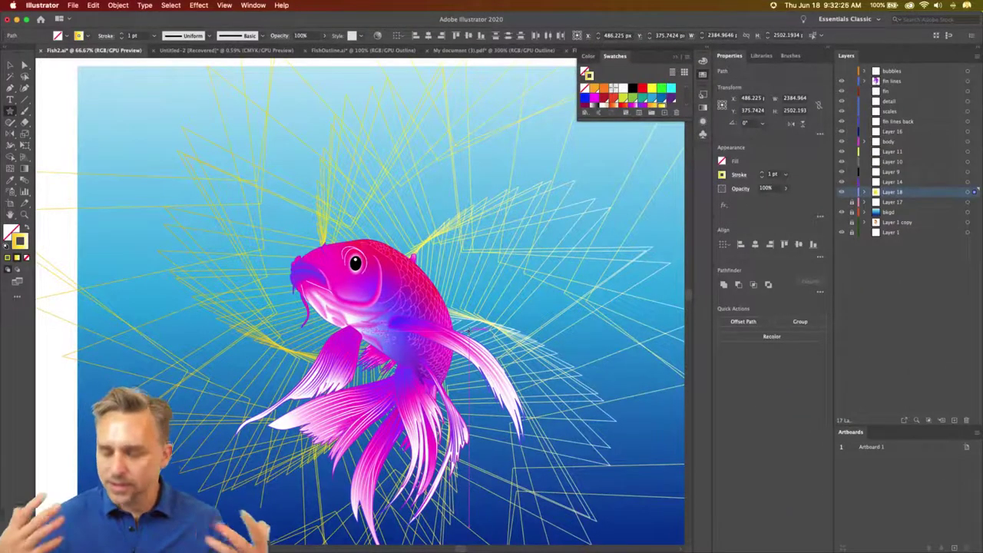
click(841, 201)
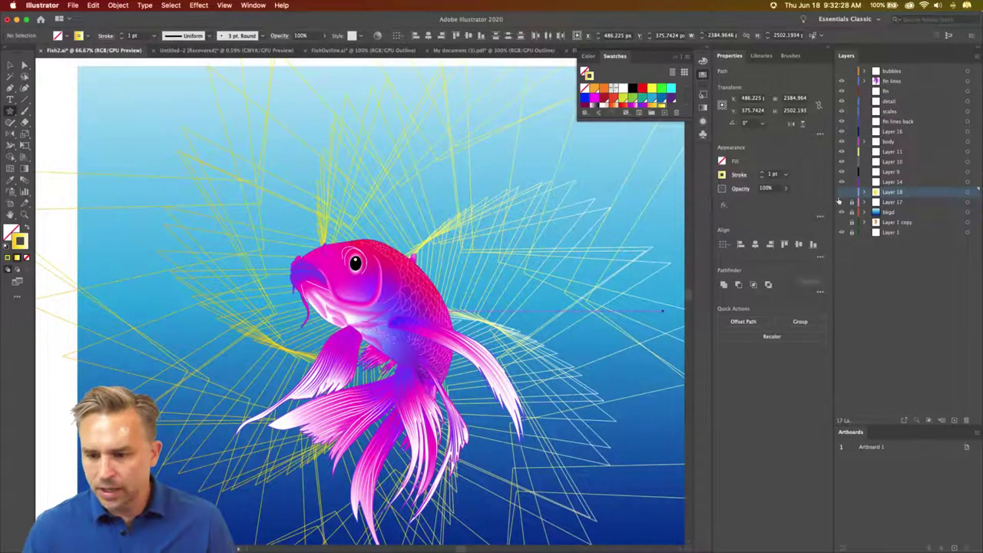
Step: Select the white sunburst rays on Layer 17, add a new layer, and delete the rays
click(892, 203)
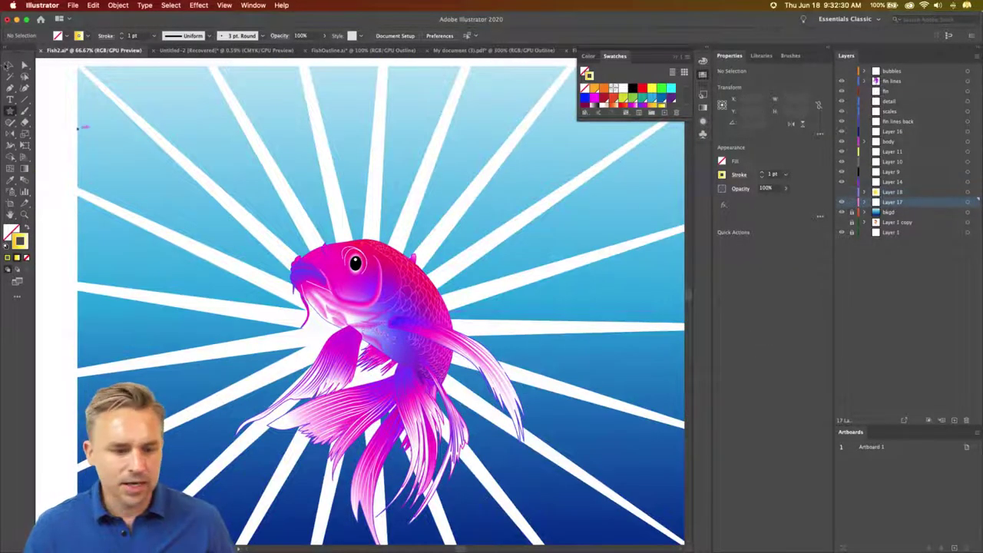
click(126, 104)
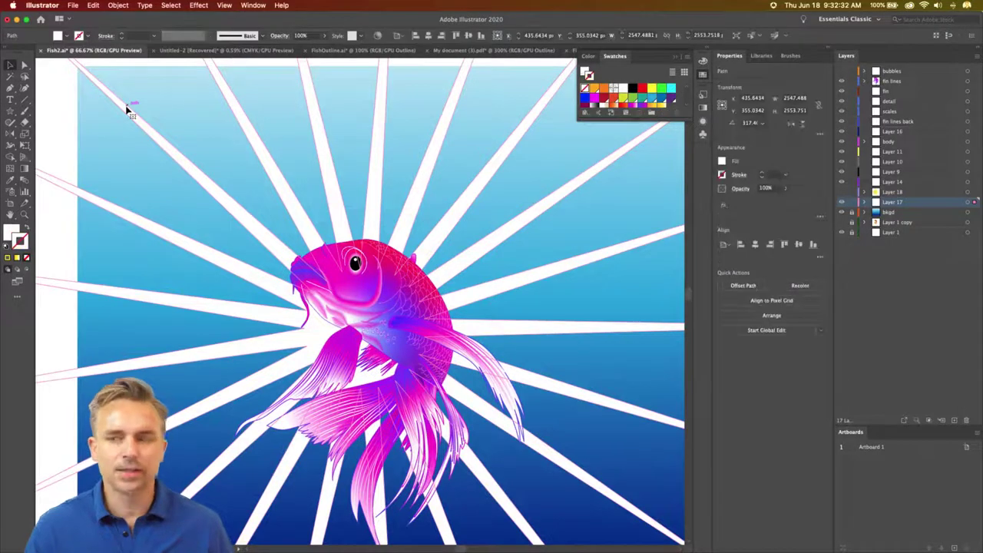
key(ctrl+h)
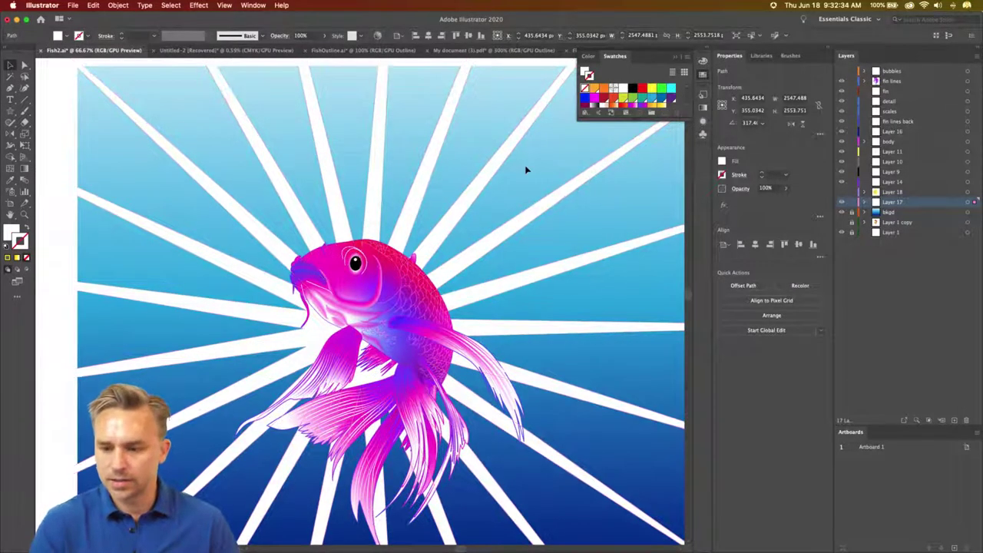
click(953, 419)
key(Delete)
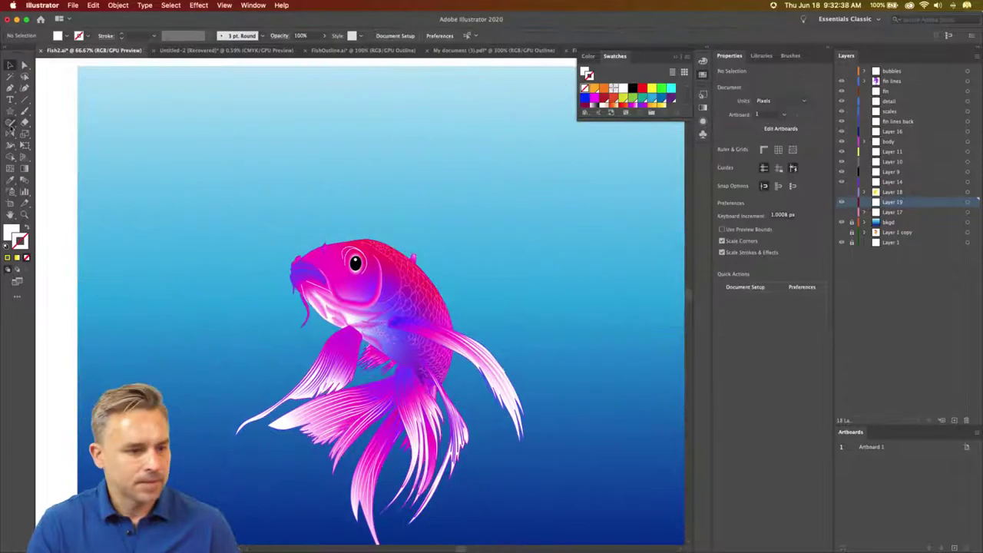
Step: Draw a thin white-outlined circle, about 981 px across, around the fish
drag(10, 111, 47, 123)
click(50, 134)
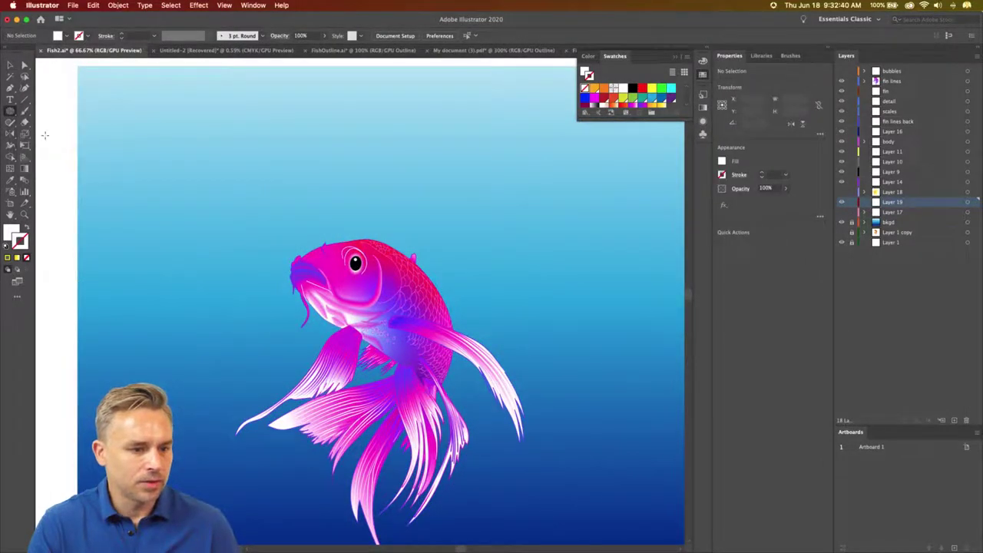
key(shift+x)
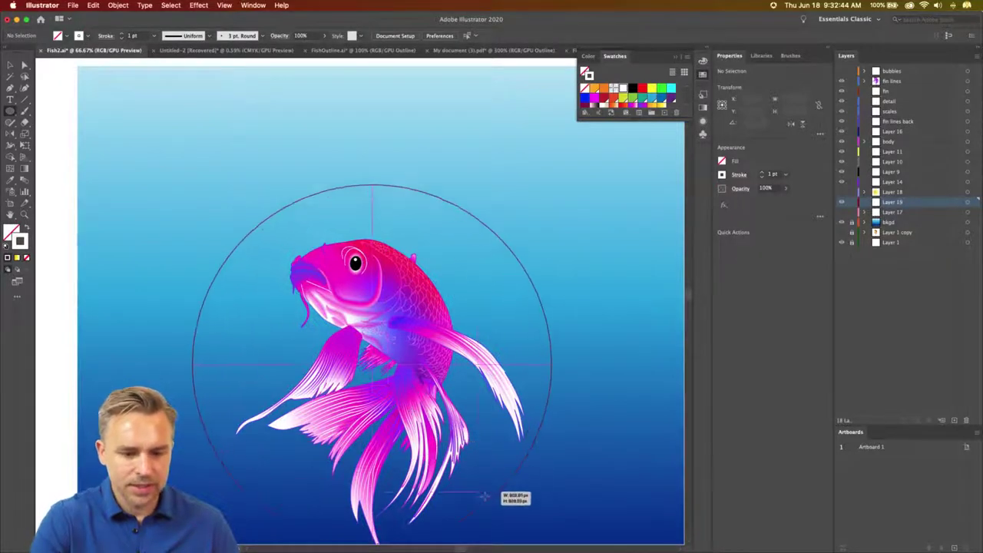
drag(372, 364, 562, 552)
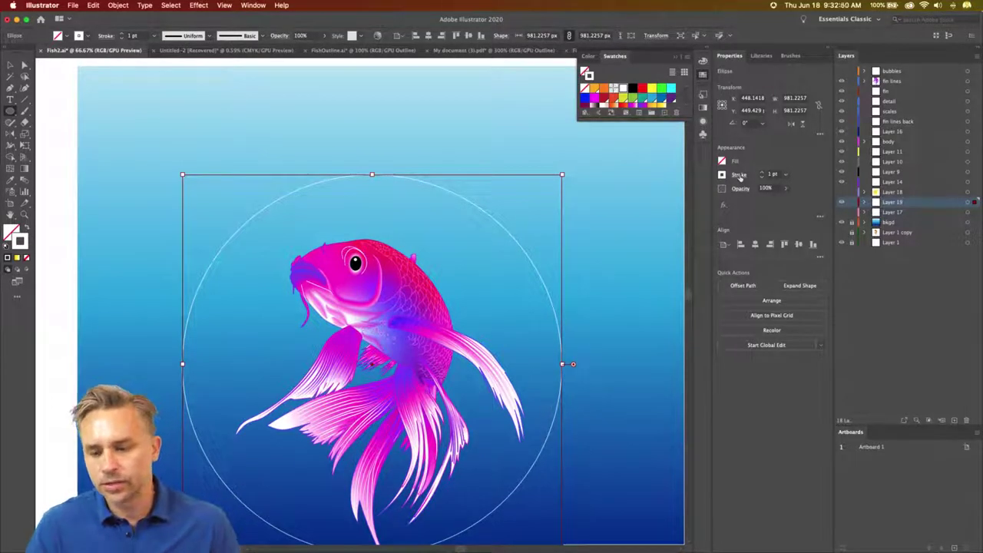
Step: Give the circle a dashed white stroke with 60 pt dashes and 500 pt weight
click(739, 175)
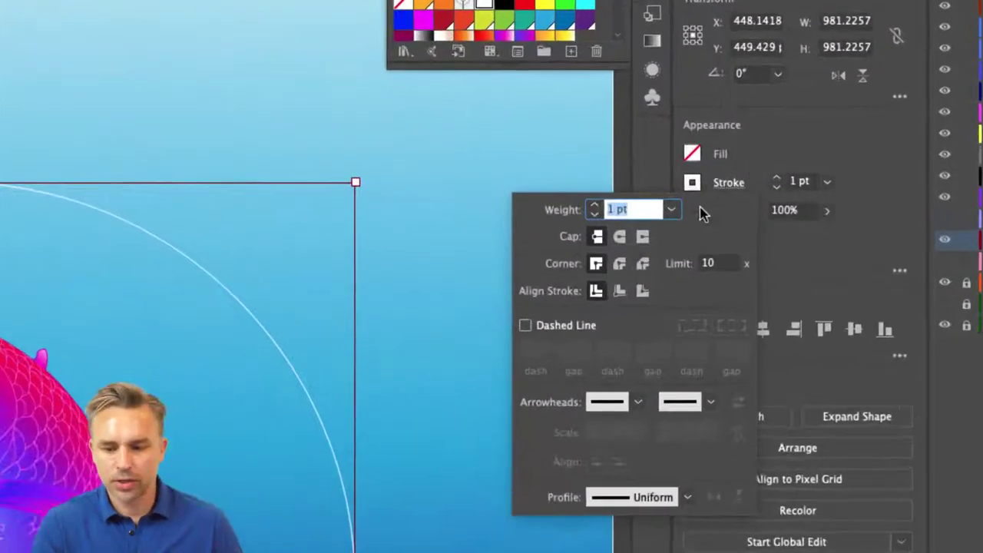
click(524, 324)
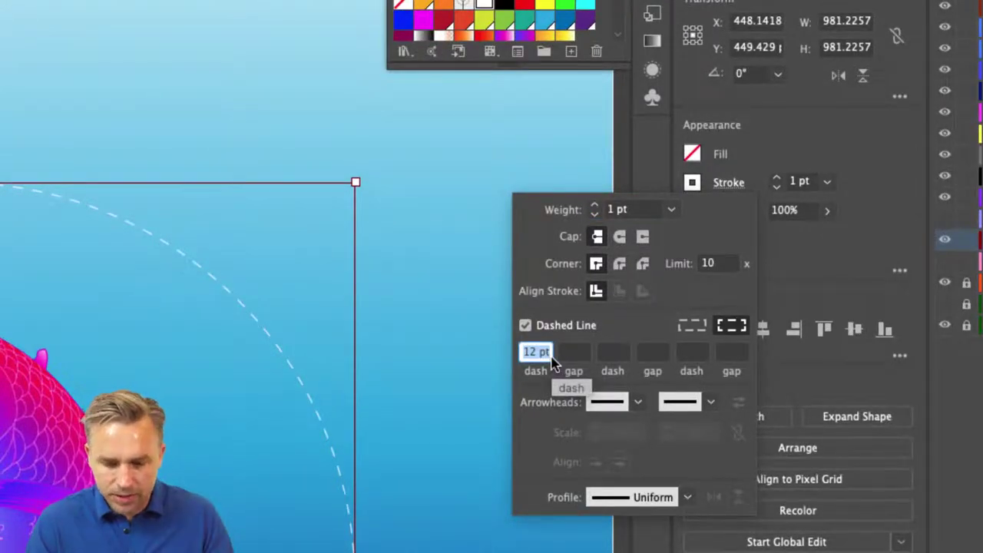
text(60)
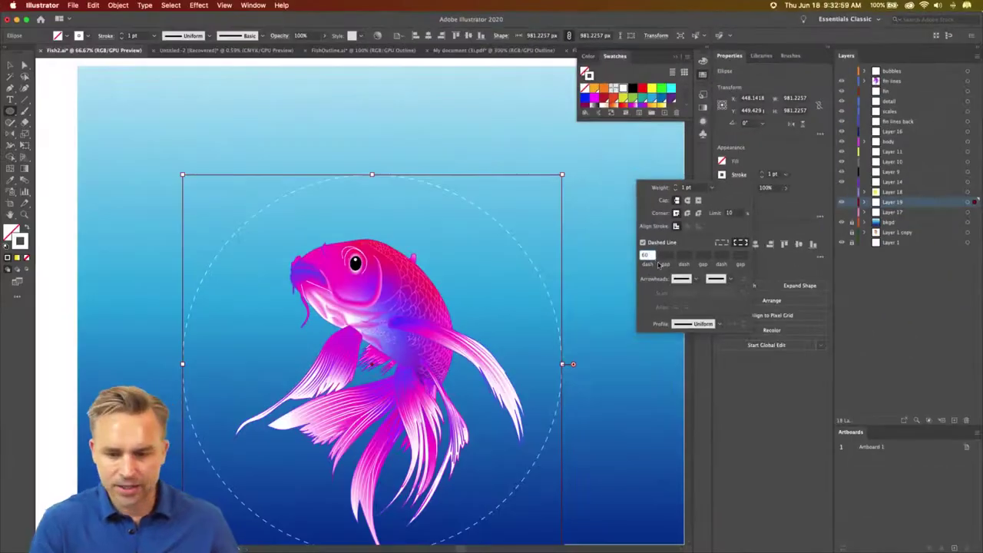
key(Return)
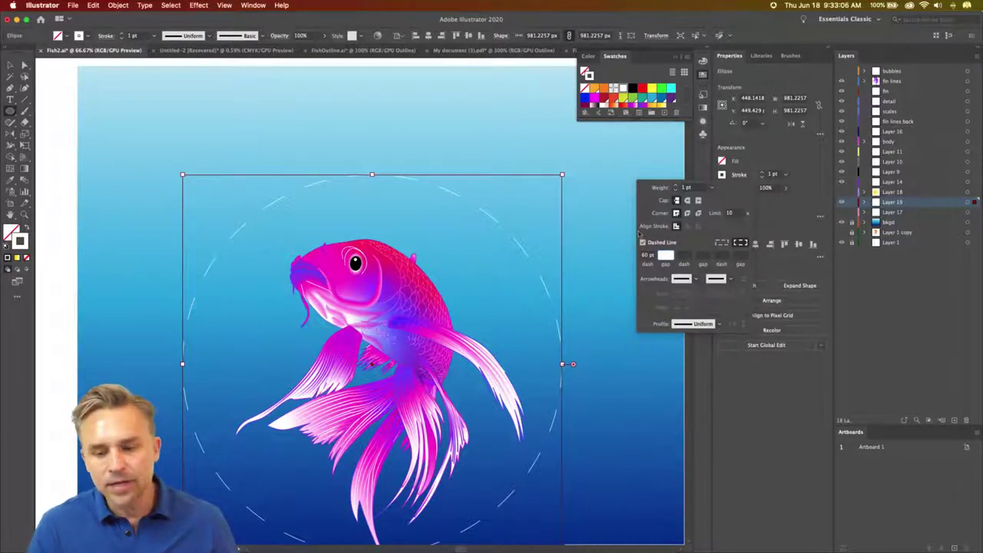
click(697, 189)
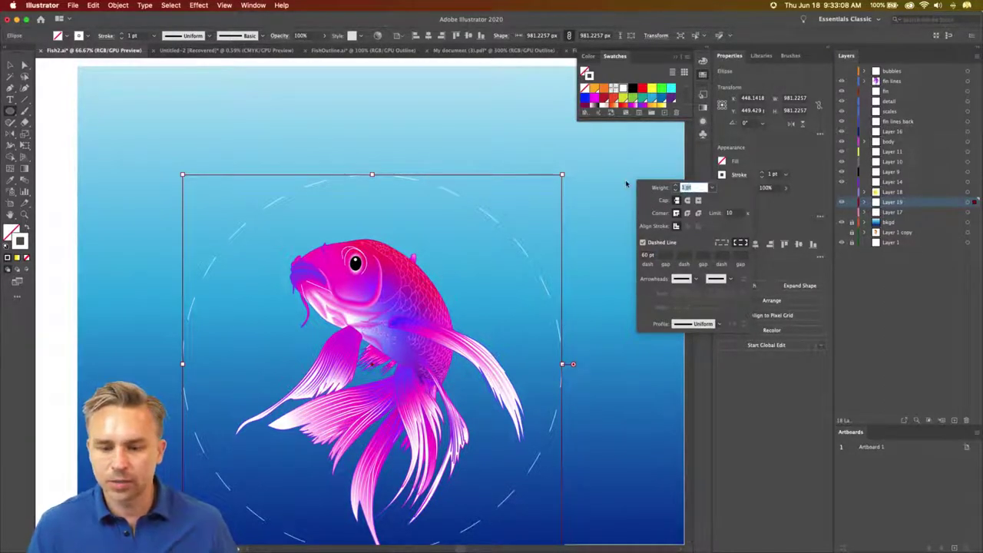
text(500)
key(Return)
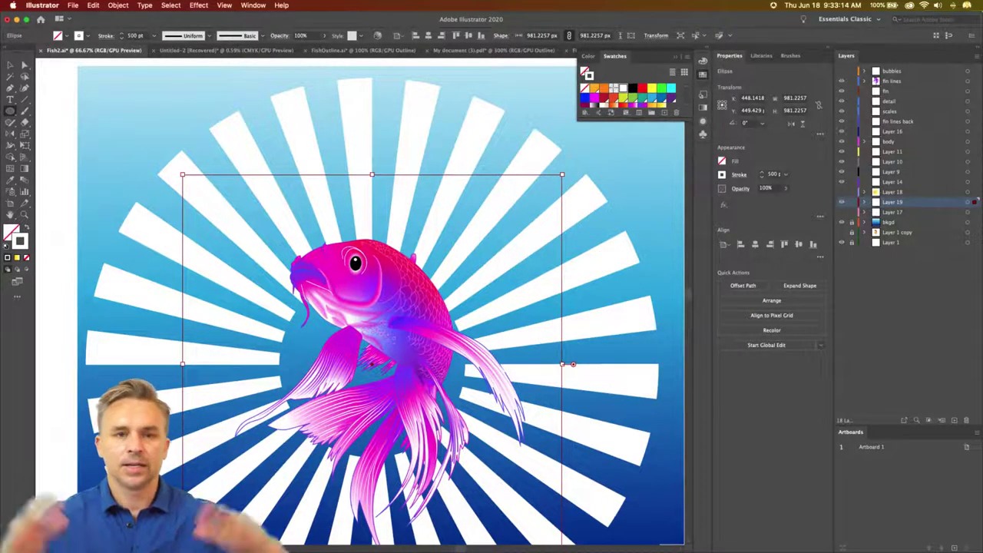
Step: Widen the ray stroke to 600 pt and change its colour from white to cyan
double_click(774, 174)
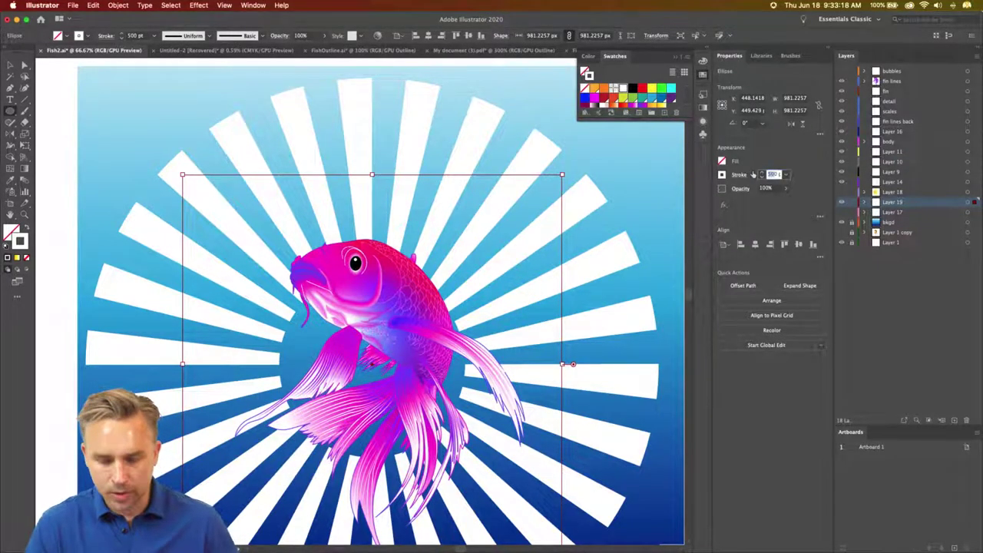
text(600)
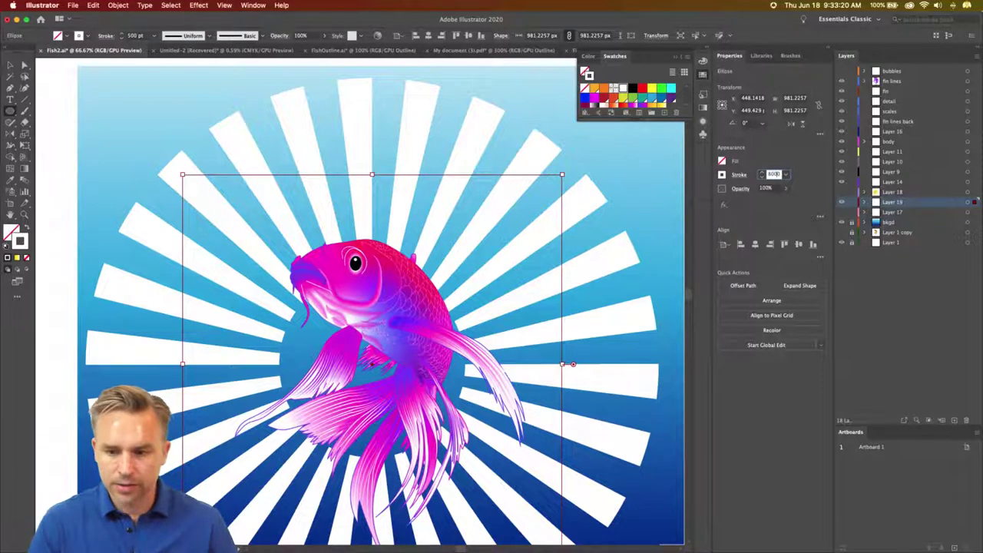
key(Return)
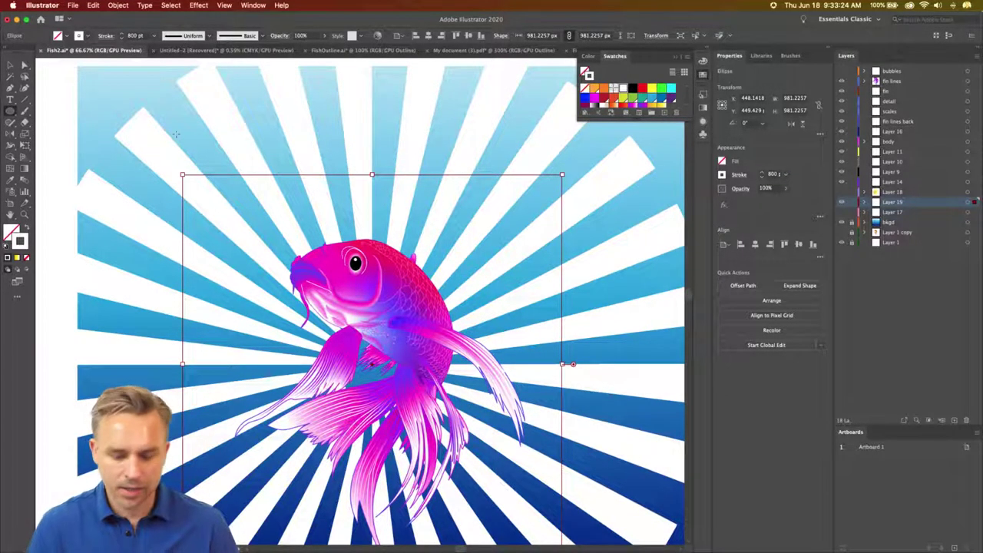
click(721, 174)
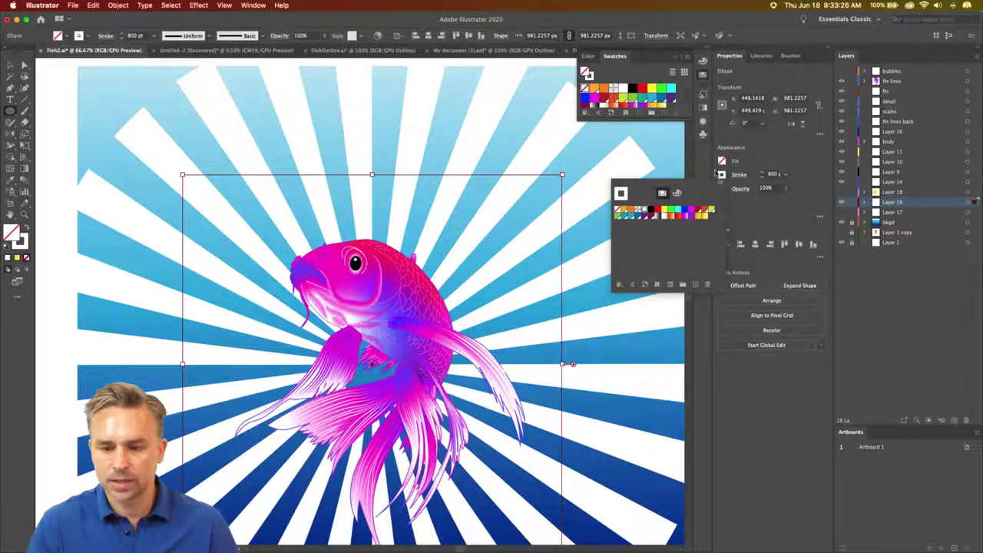
click(673, 214)
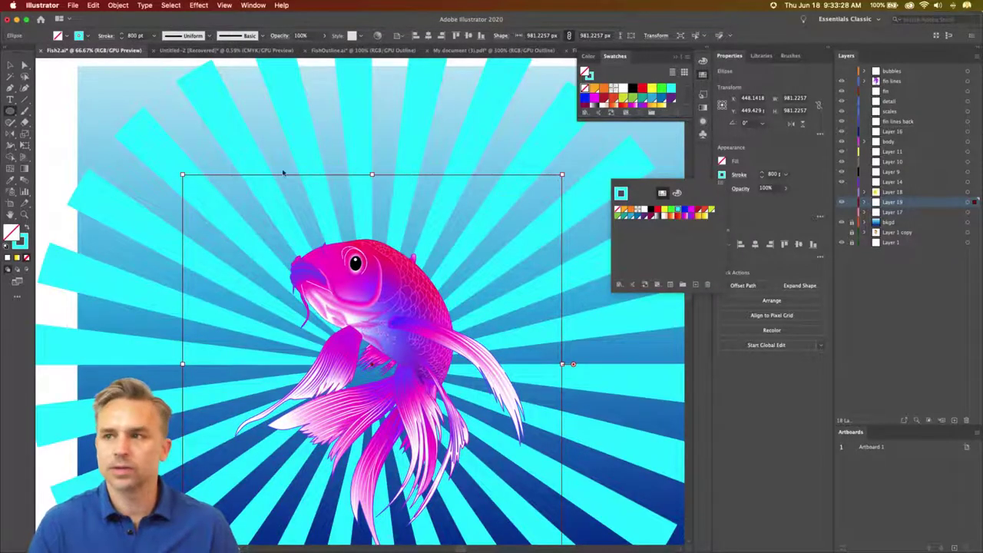
click(23, 76)
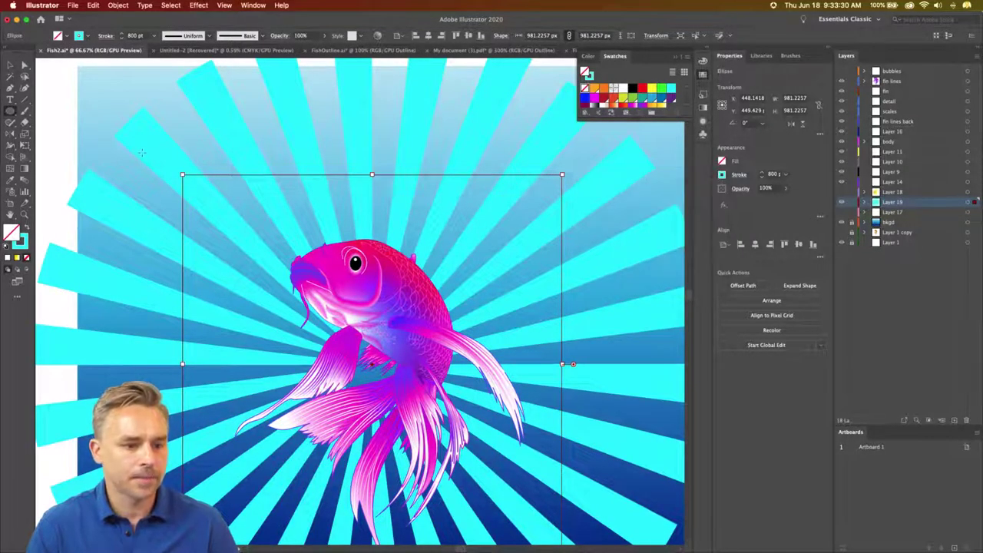
Step: Set the ray circle's blend mode to Overlay
click(10, 65)
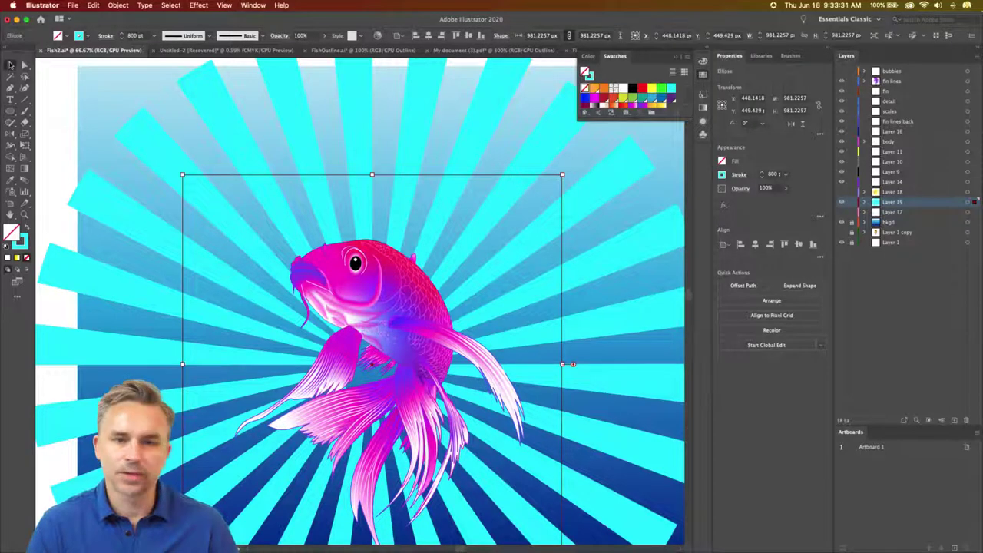
click(75, 127)
drag(151, 147, 177, 108)
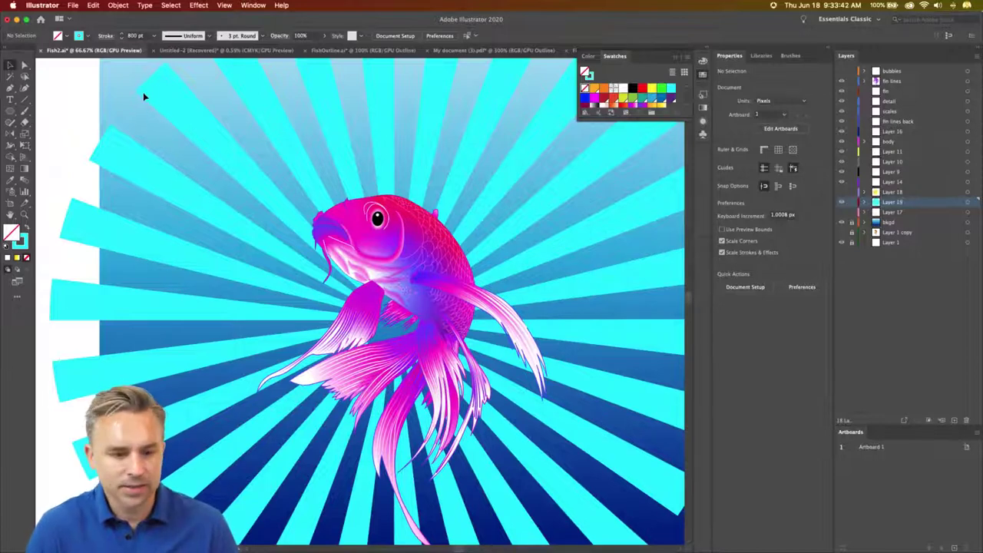
click(269, 235)
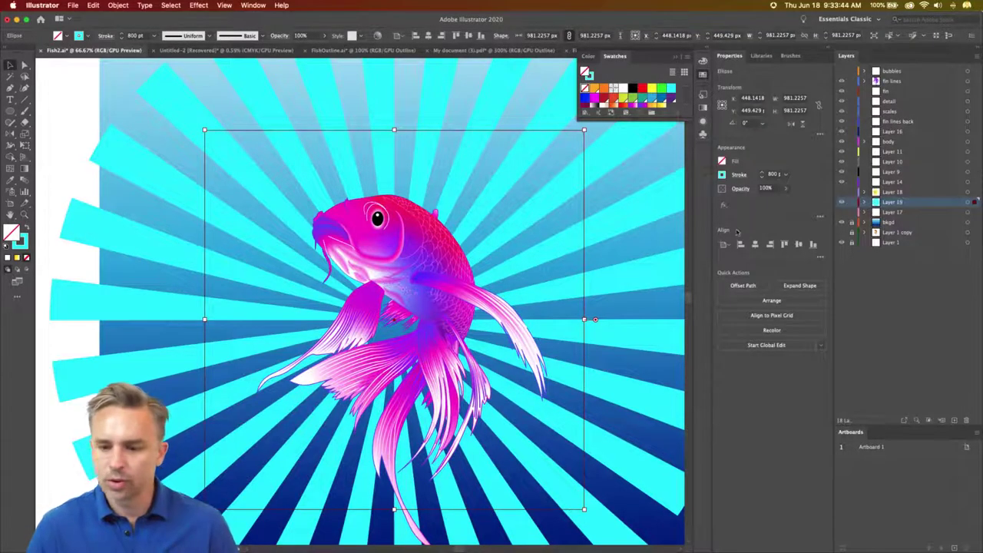
click(739, 190)
click(662, 206)
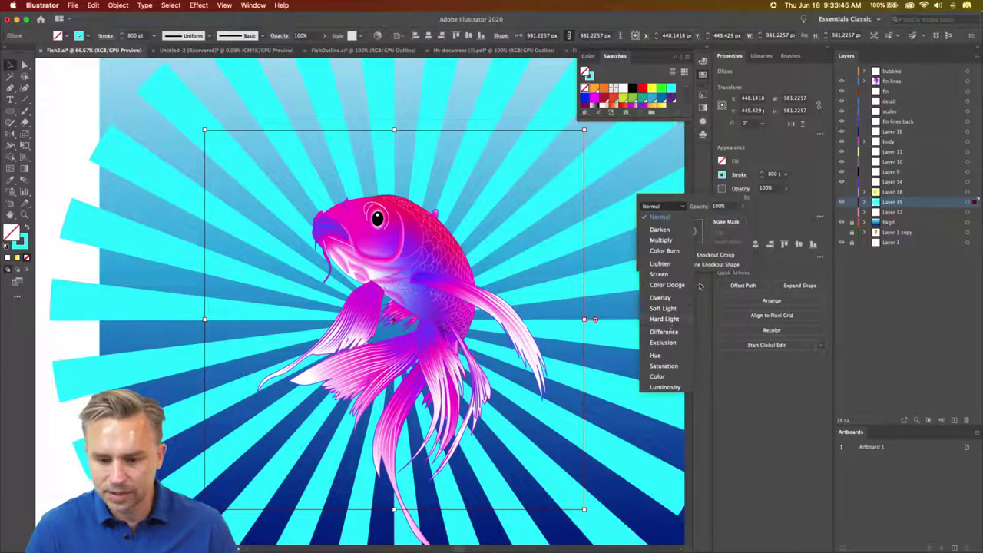
click(657, 298)
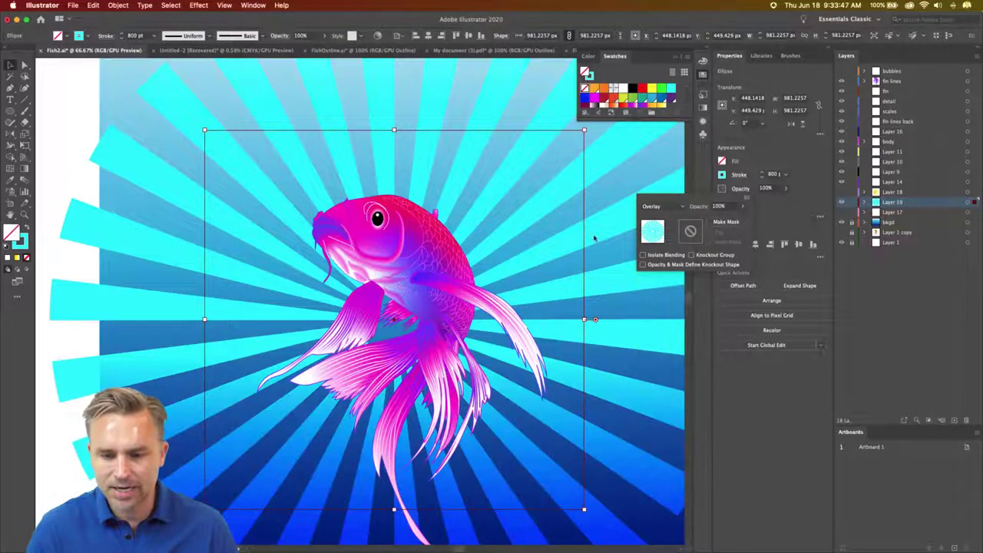
click(86, 127)
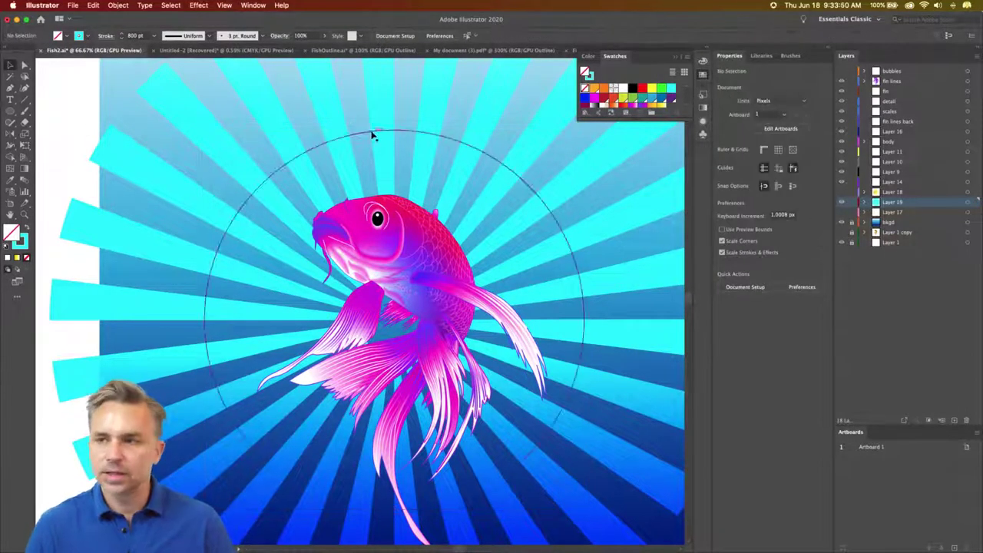
Step: Add a new layer, Layer 20, above the fin lines layer
click(897, 90)
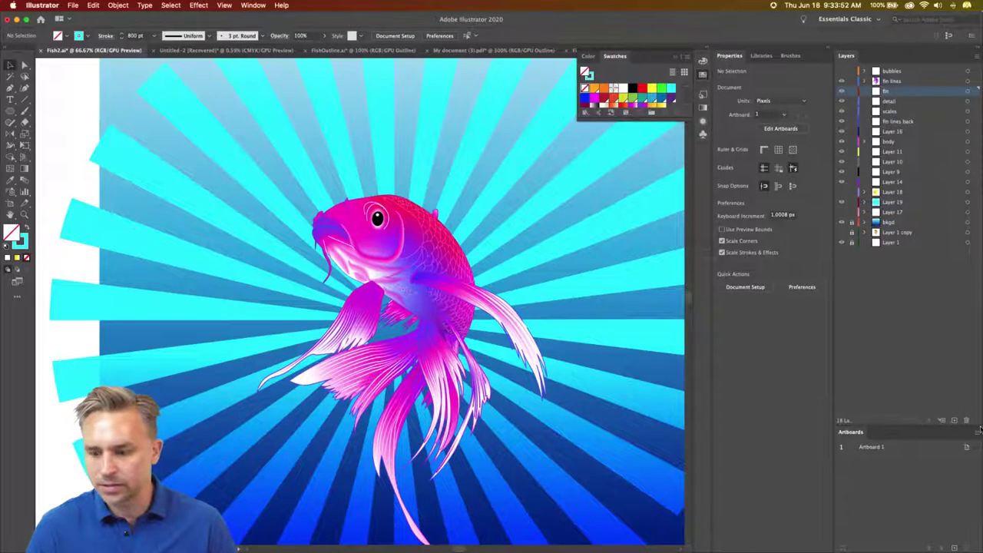
click(914, 81)
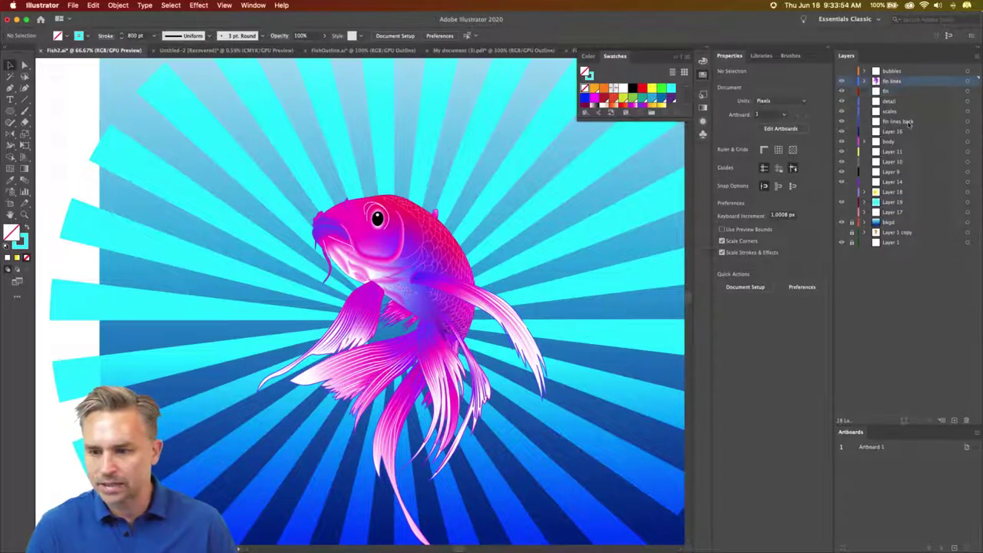
click(956, 421)
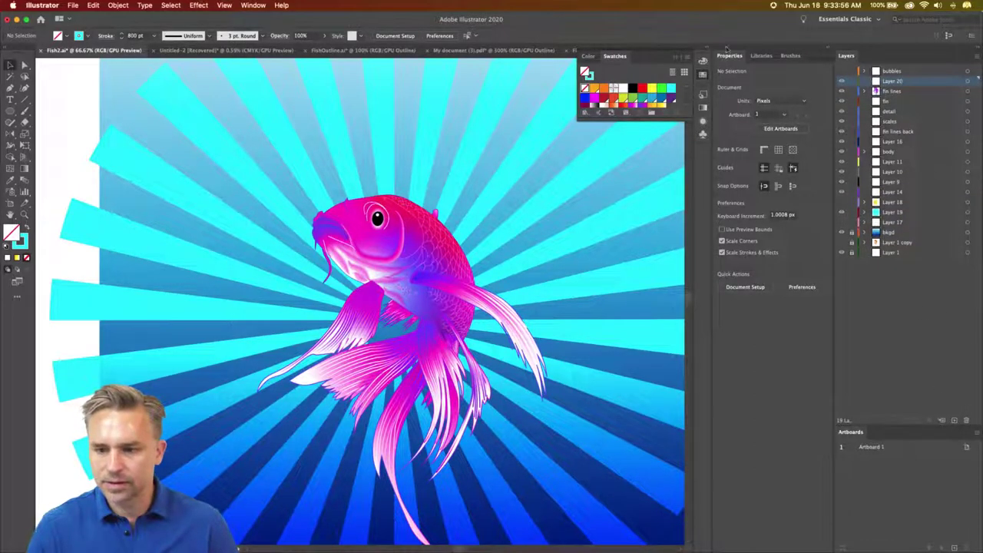
click(675, 57)
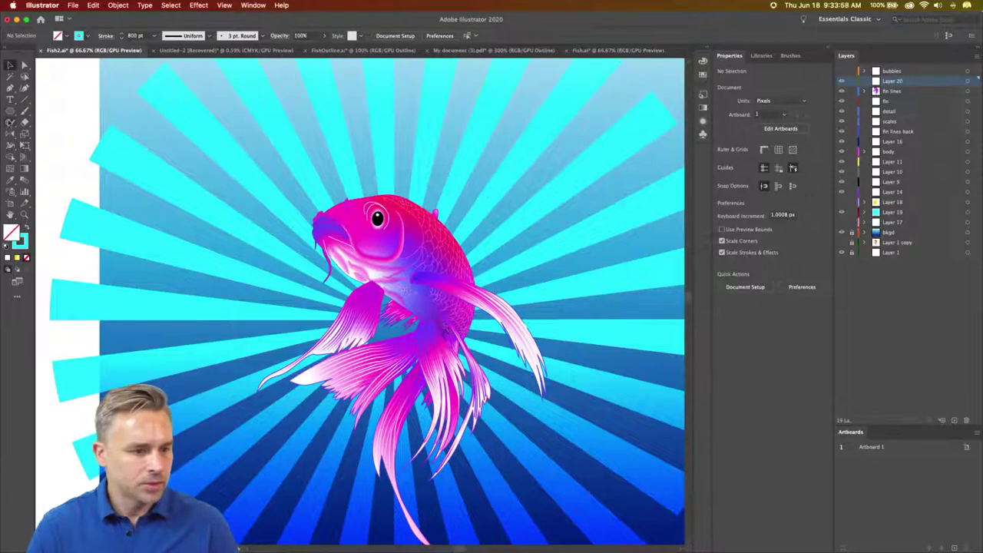
Step: Draw a small white-outlined circle above the fish's head
click(10, 111)
click(22, 240)
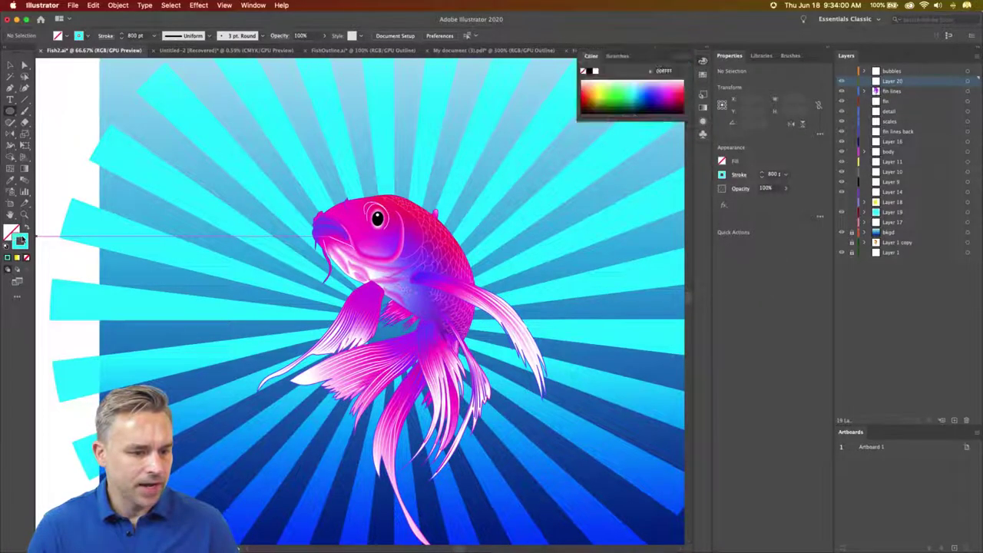
click(595, 72)
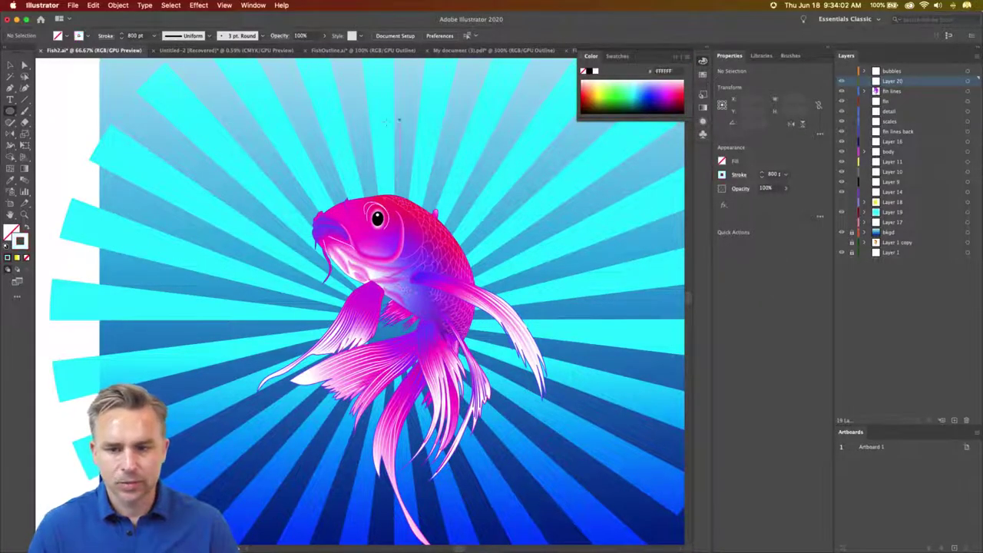
scroll(300, 182, up, 3)
scroll(300, 182, up, 3)
scroll(346, 345, up, 2)
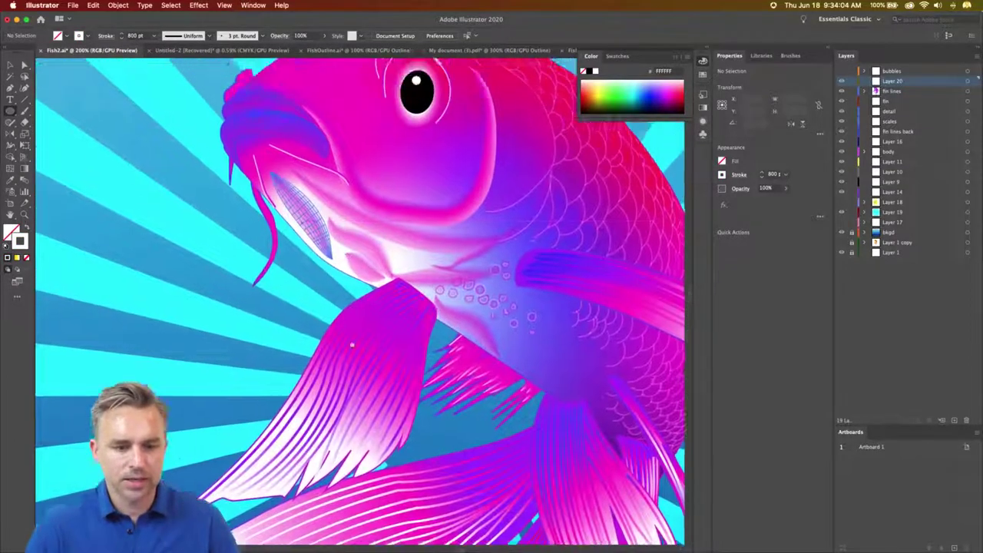
scroll(382, 527, up, 3)
scroll(381, 527, down, 3)
scroll(382, 527, down, 1)
mouse_move(275, 535)
mouse_down()
mouse_move(275, 132)
mouse_move(302, 157)
mouse_up()
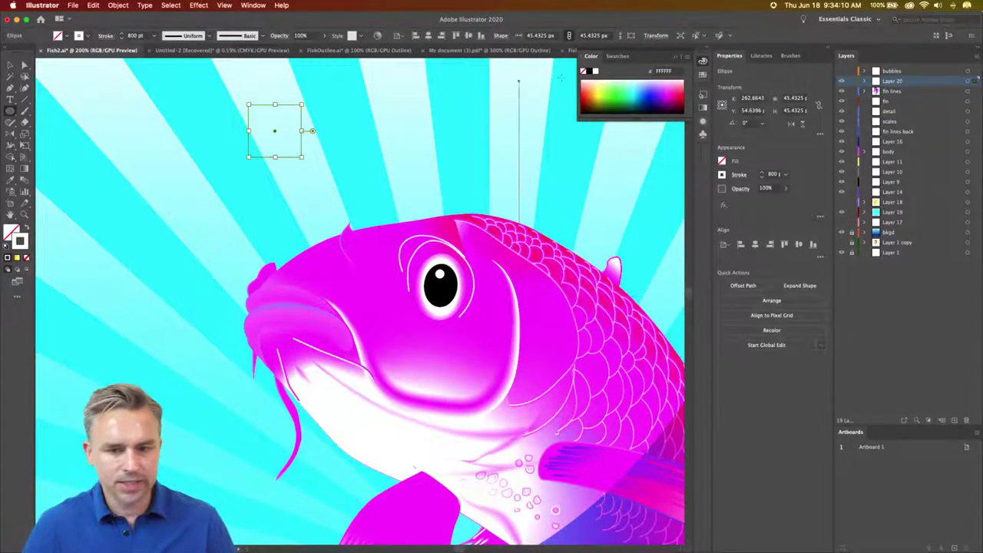
Step: Clear the circle's inherited dashed Overlay appearance with Clear Appearance
click(708, 50)
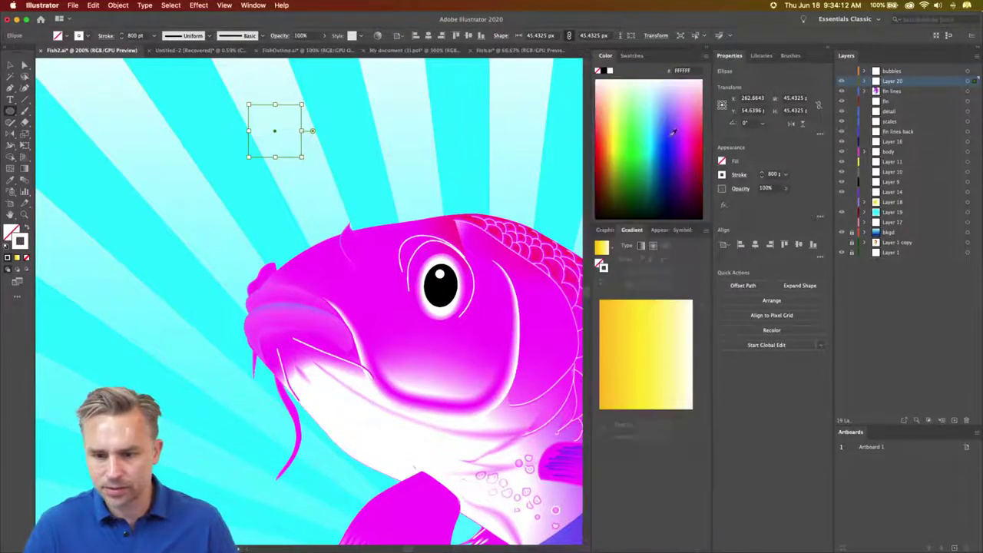
click(659, 229)
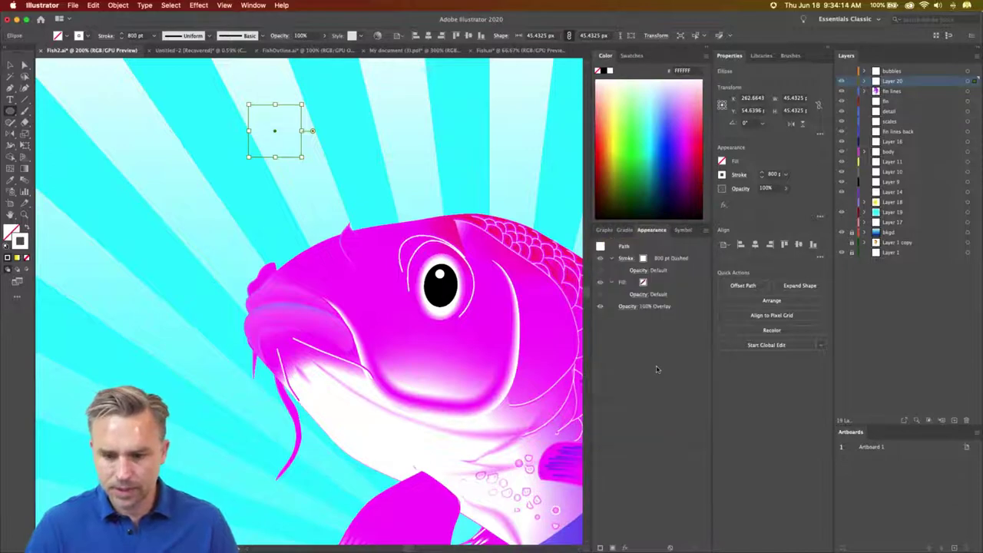
click(705, 232)
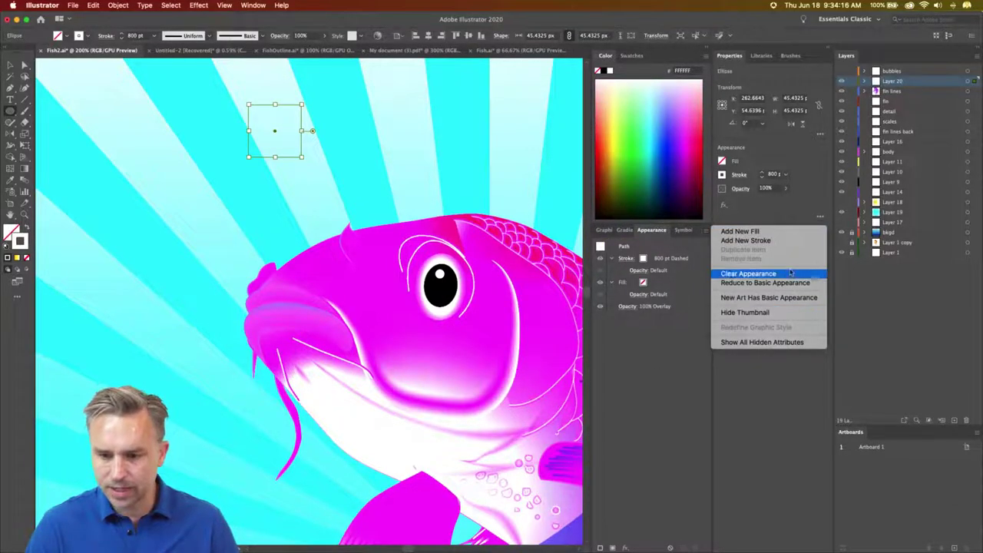
click(649, 391)
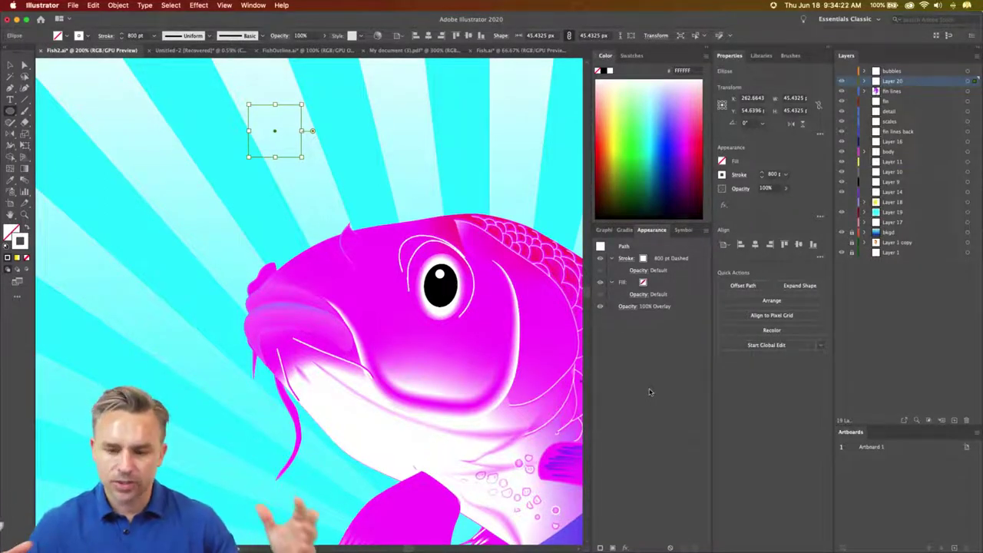
click(705, 230)
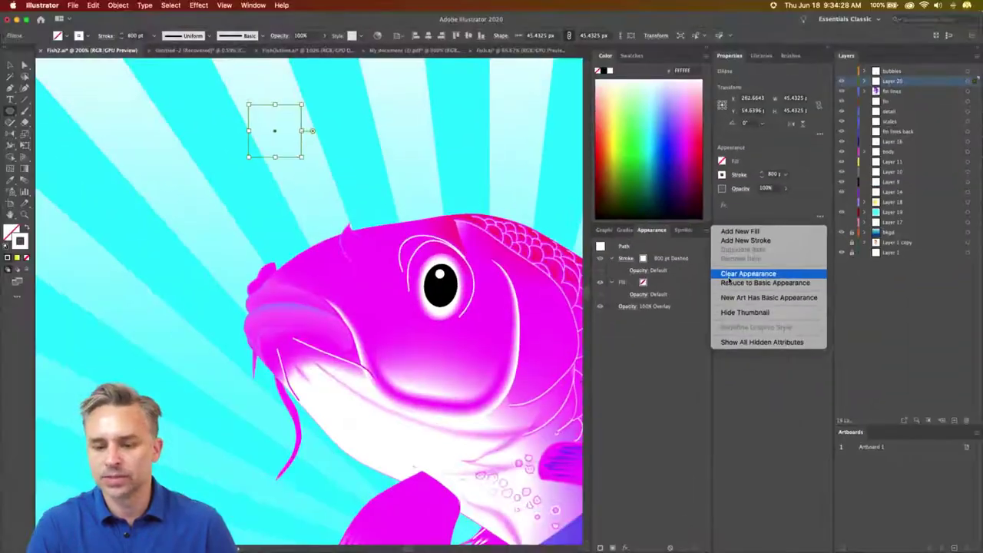
click(730, 281)
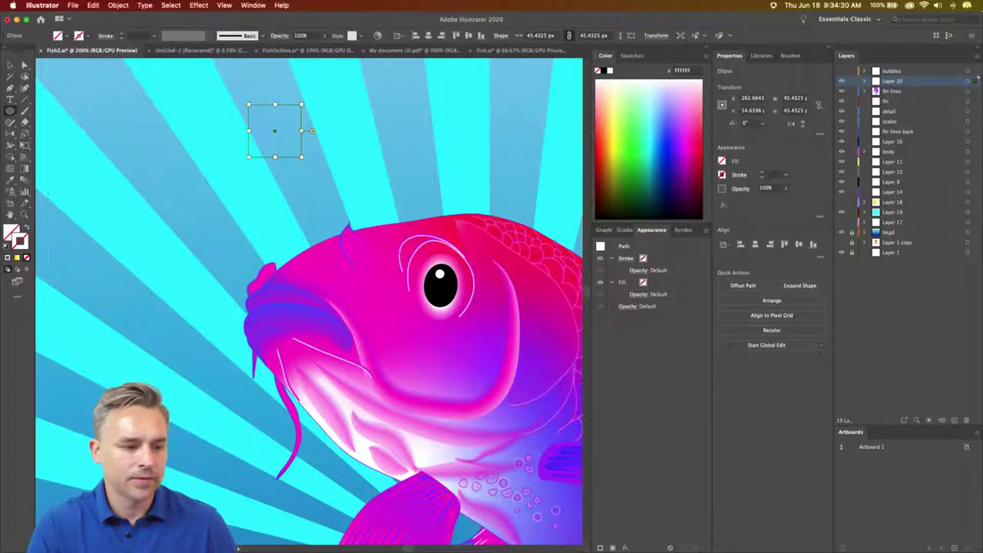
Step: Give the small circle a 2 pt outline and apply a gradient to it
key(shift+x)
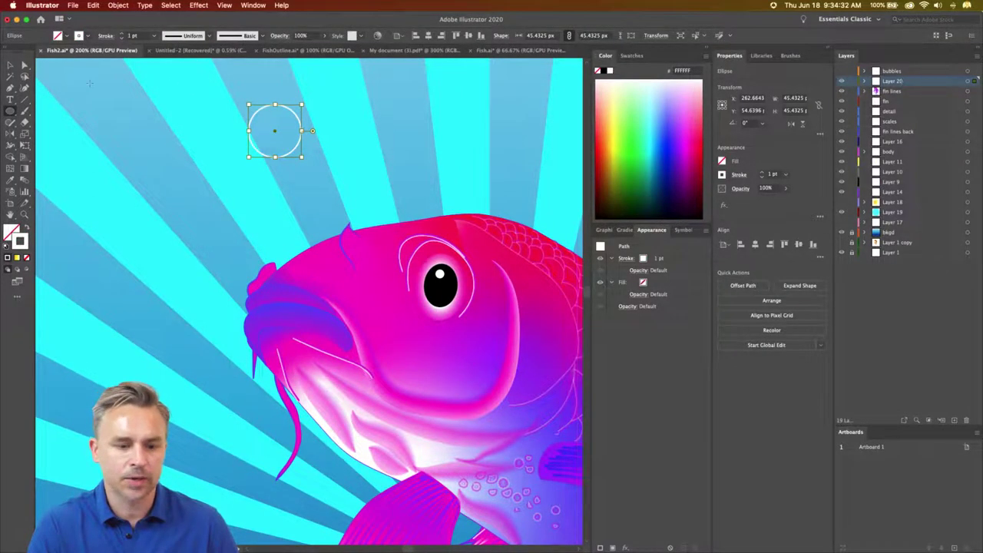
key(ctrl+equal)
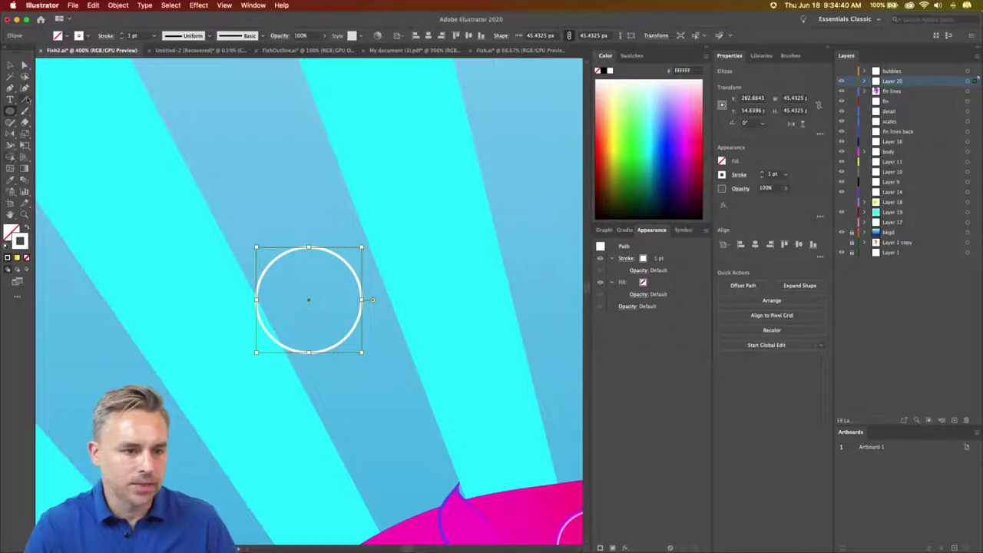
click(122, 33)
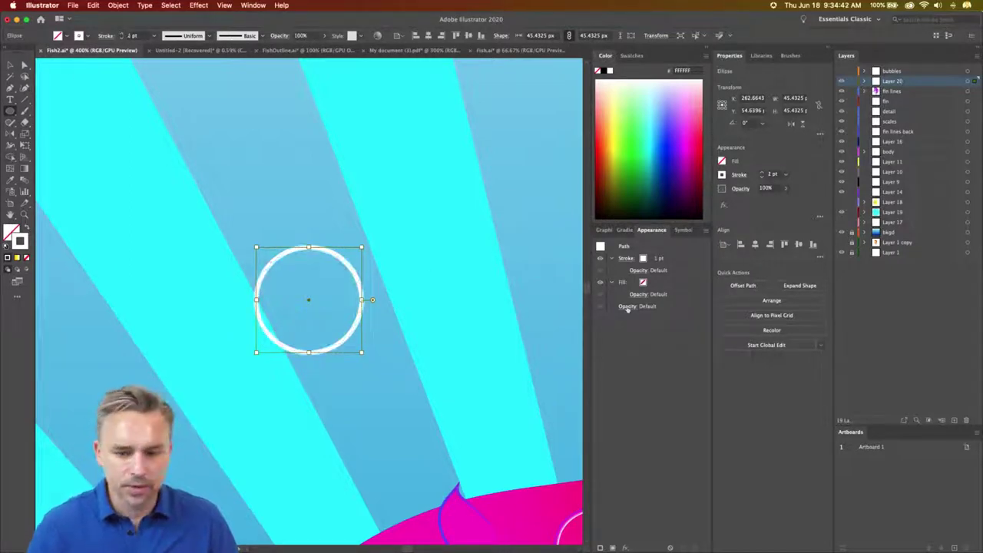
click(625, 230)
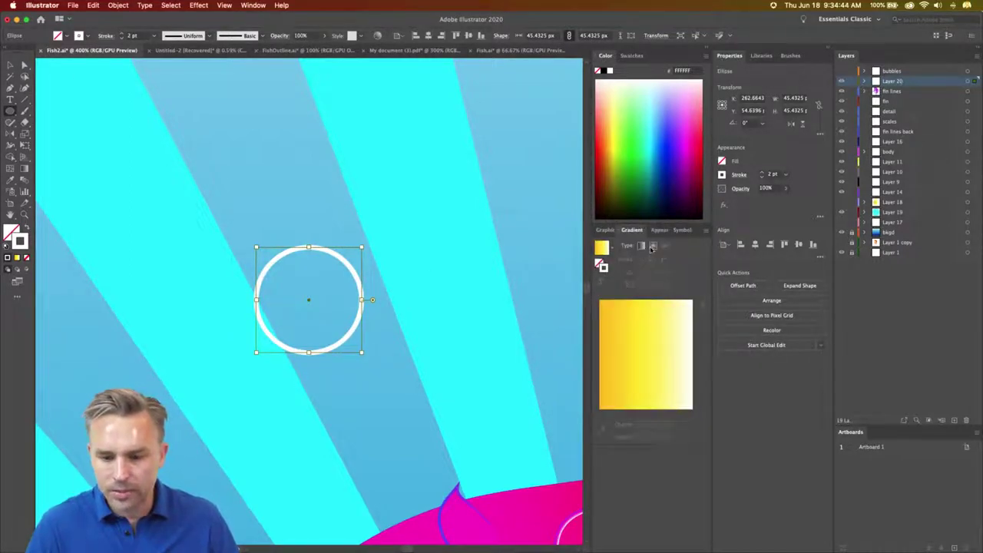
click(653, 246)
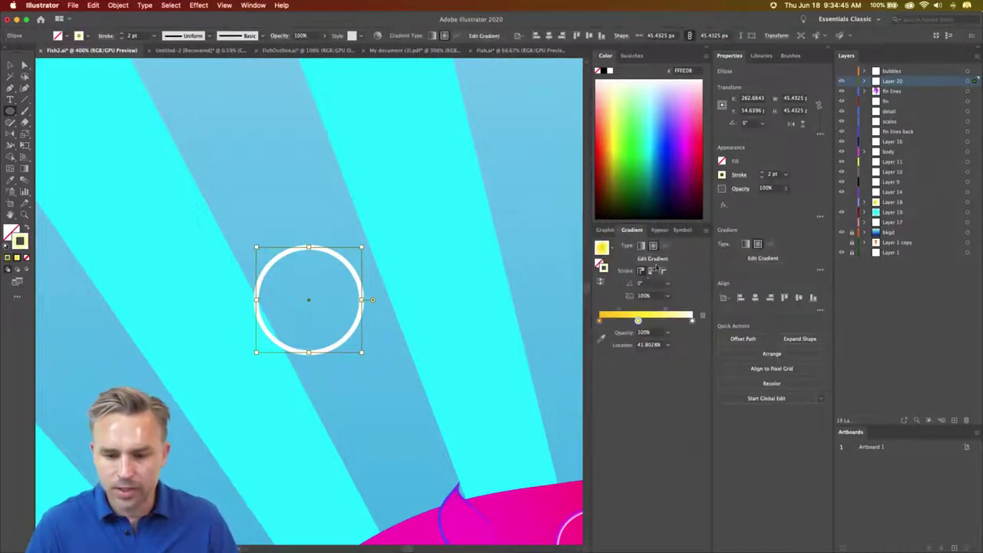
Step: Make the left gradient stop white at 0% opacity
double_click(599, 321)
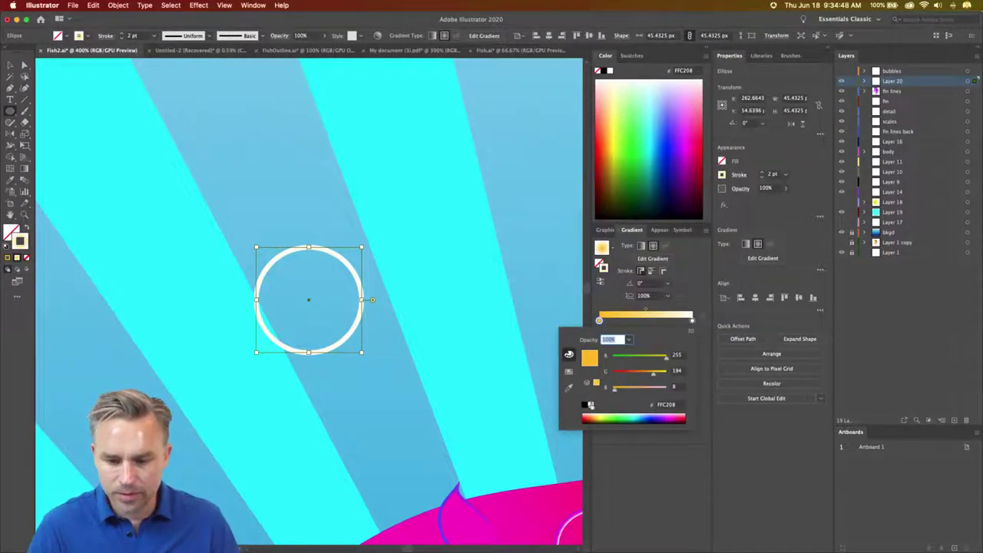
click(590, 404)
click(691, 322)
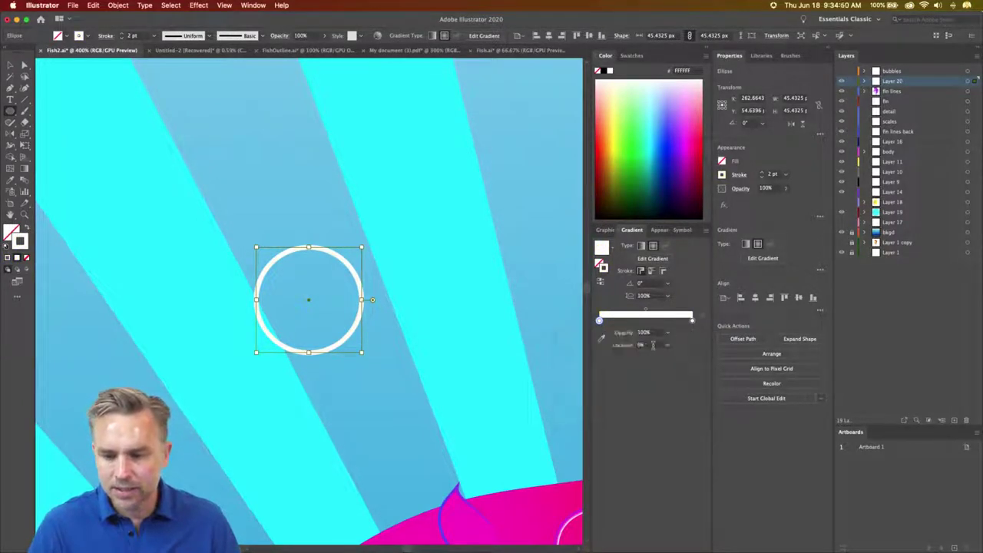
click(667, 333)
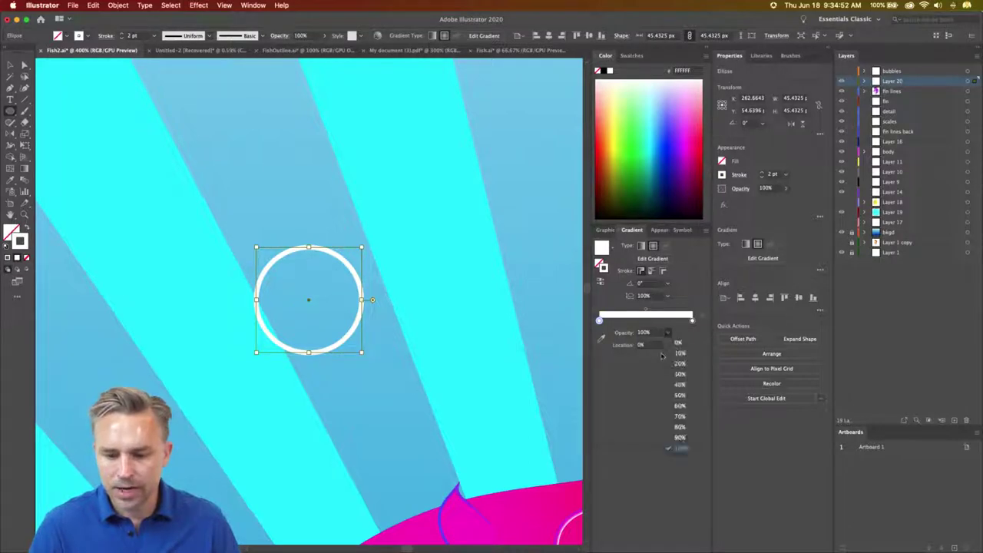
click(681, 344)
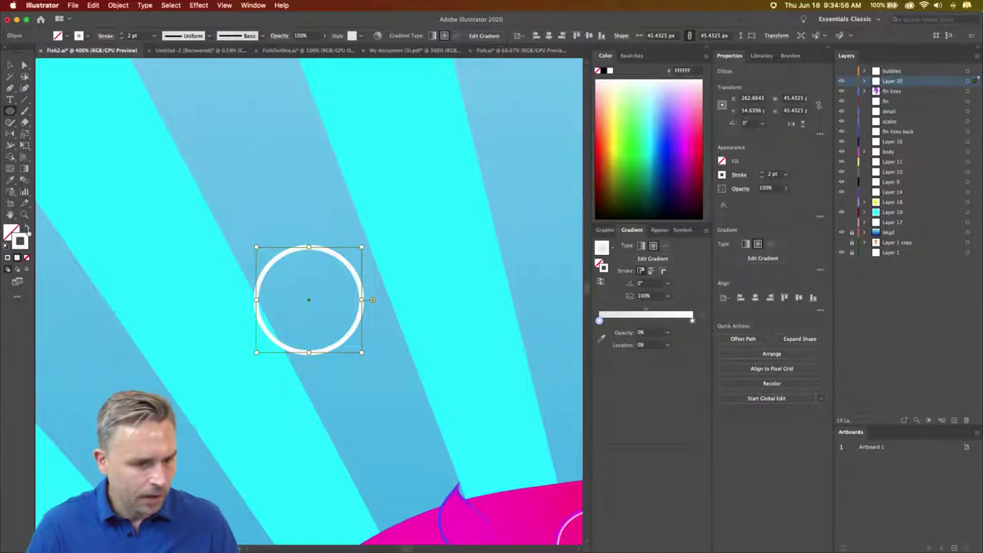
Step: Move the gradient into the fill, add a white outline, and narrow the glow
click(28, 230)
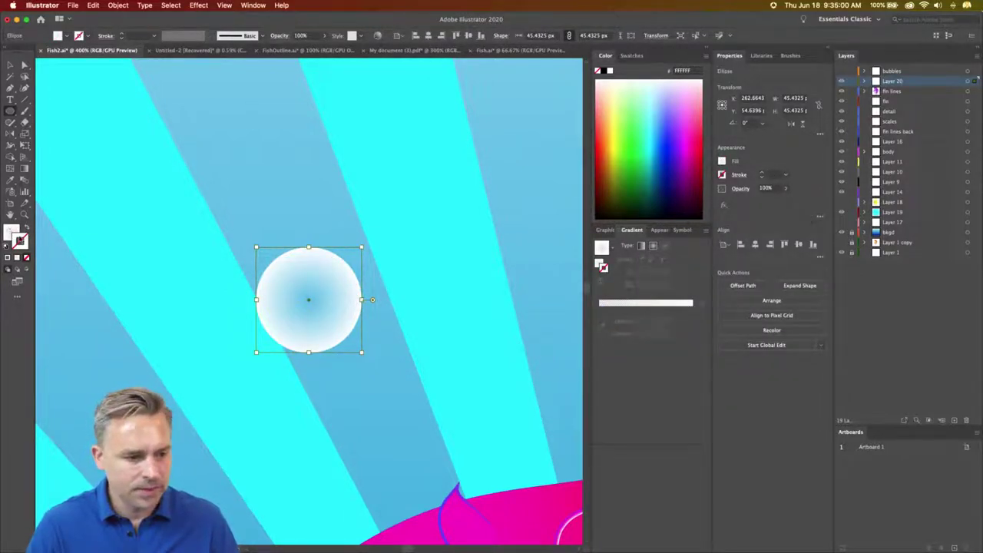
click(612, 71)
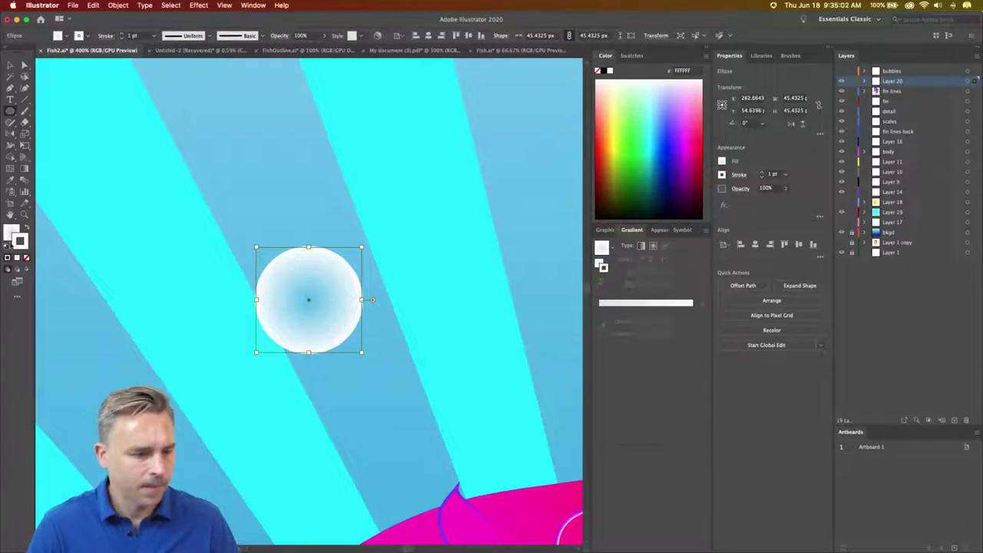
click(601, 248)
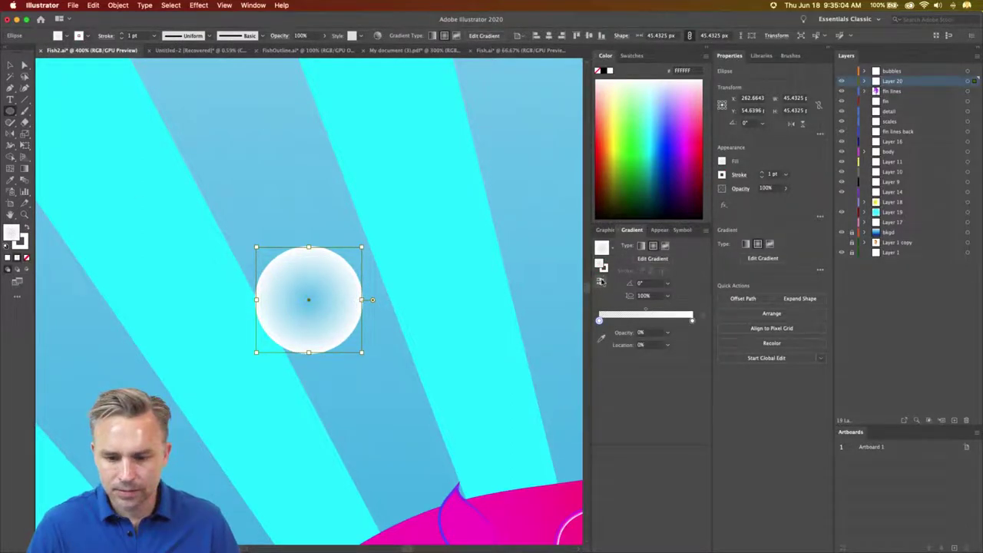
click(603, 265)
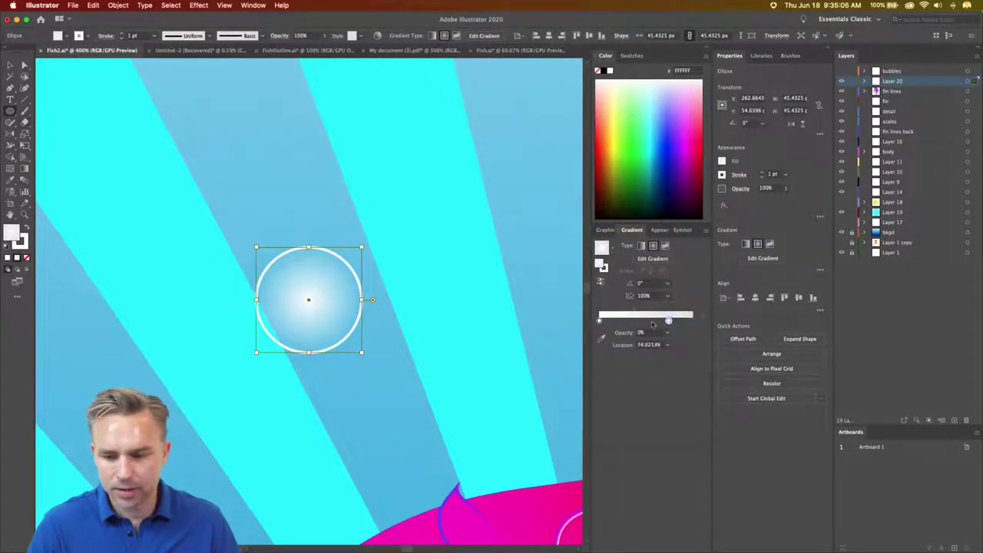
drag(692, 320, 626, 321)
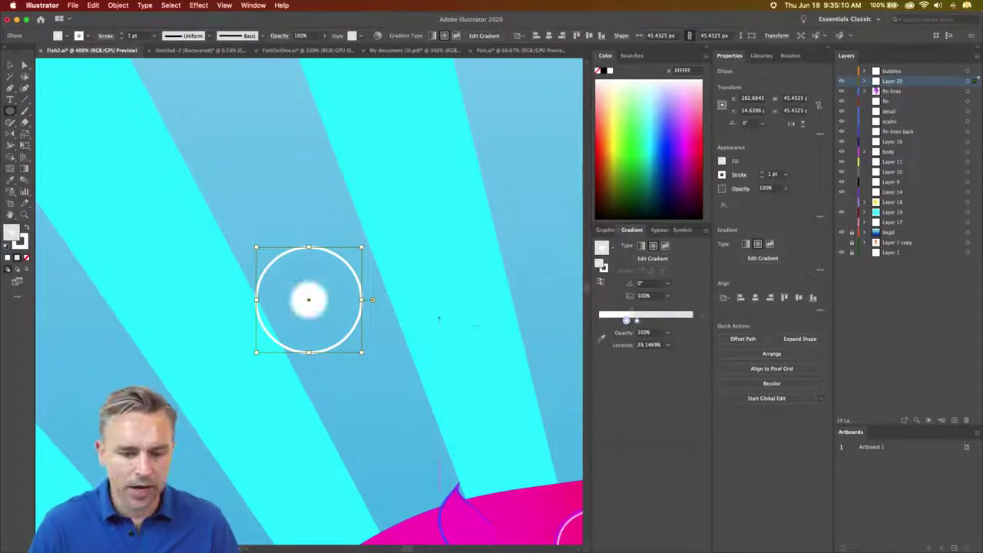
Step: Shift the white radial glow toward the circle's upper left
key(g)
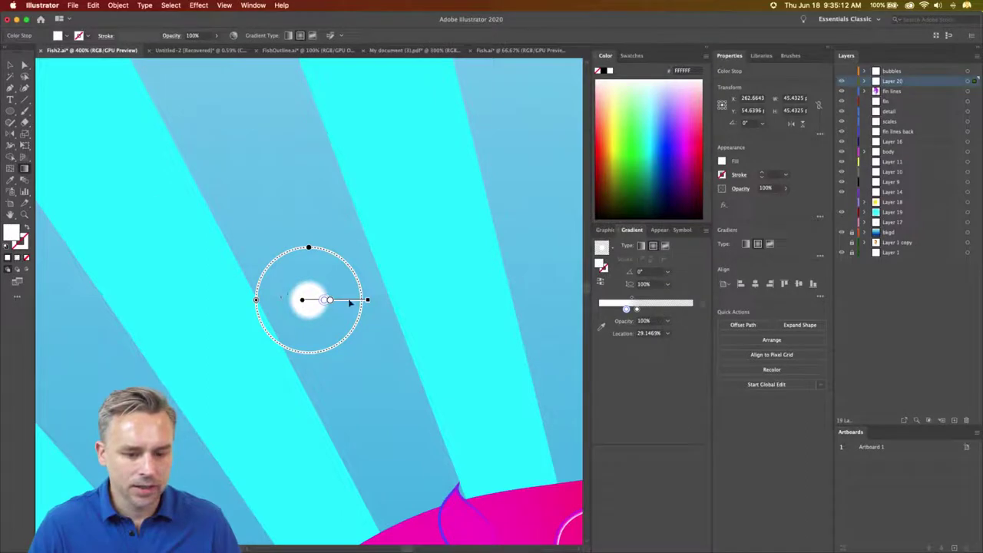
drag(350, 302, 344, 282)
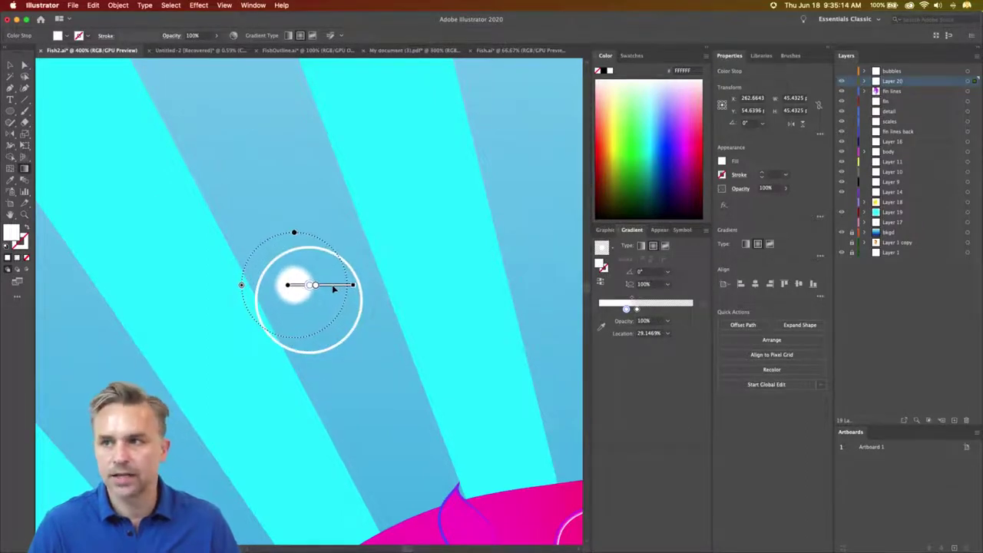
click(9, 67)
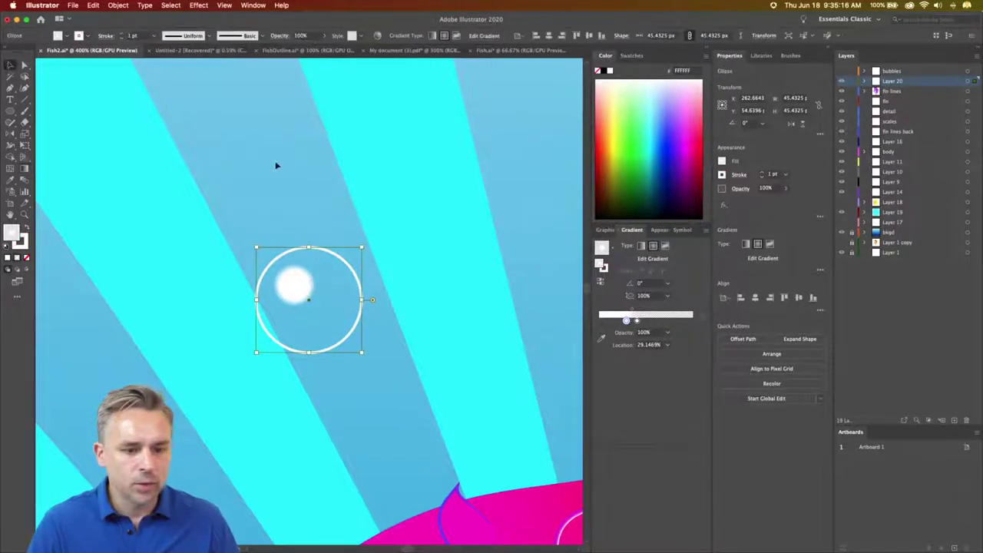
Step: Give the bubble outline a tapered width profile and move the bubble upward
scroll(257, 278, up, 5)
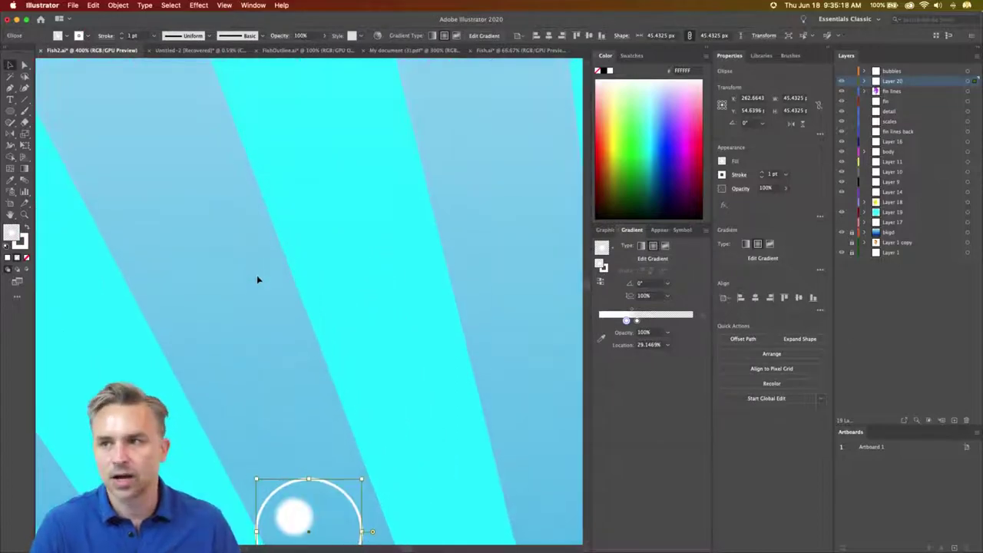
scroll(257, 280, down, 3)
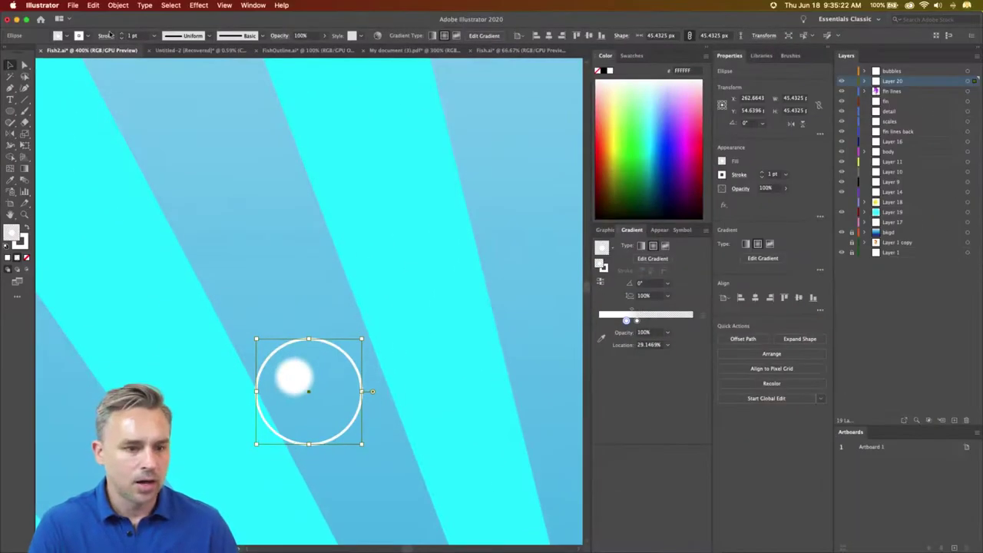
click(207, 37)
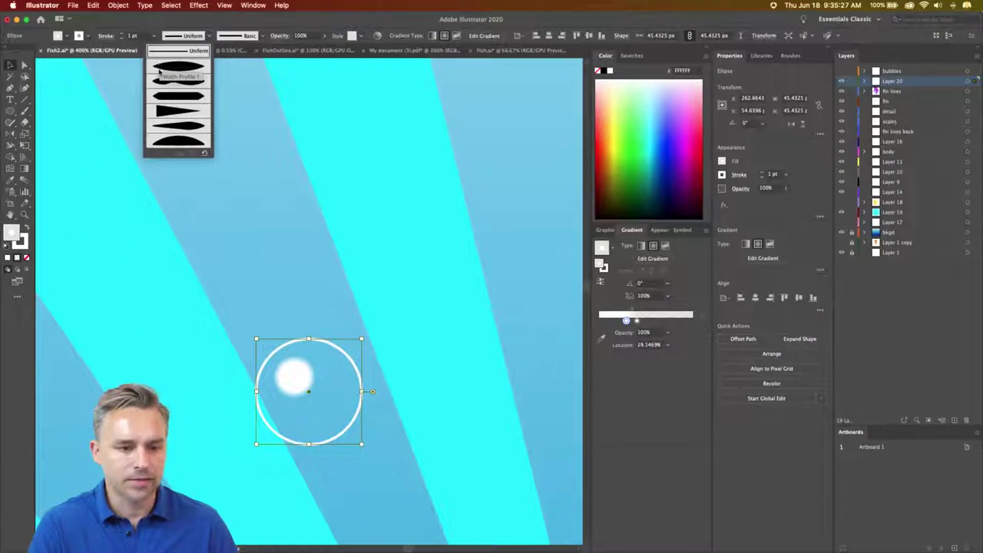
click(159, 70)
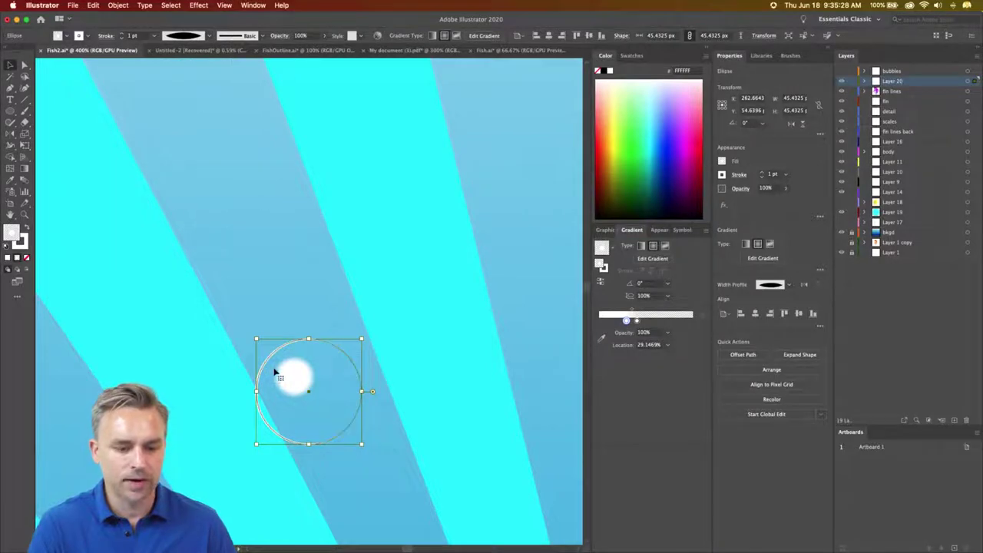
mouse_move(292, 384)
mouse_down()
mouse_move(298, 315)
mouse_move(270, 355)
mouse_up()
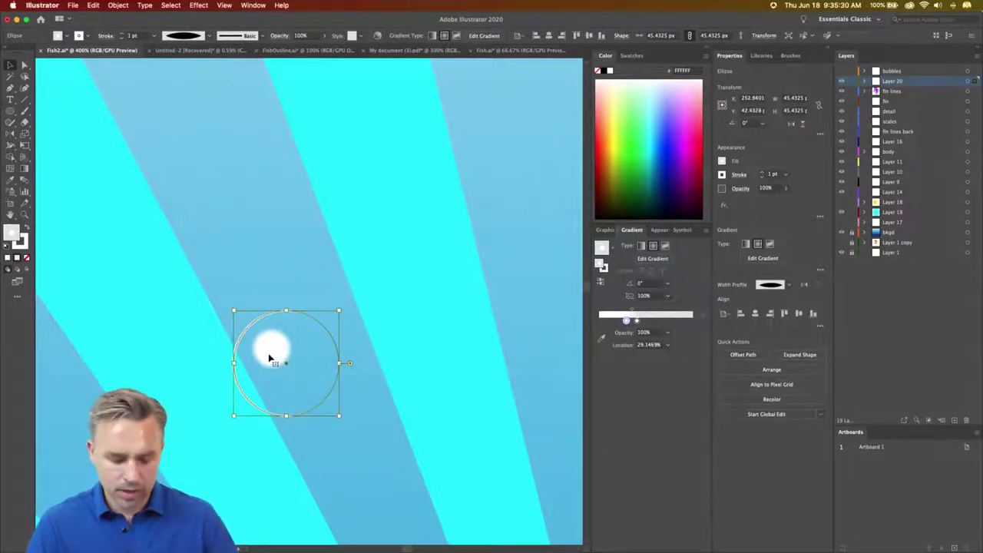
Step: Dim the cyan sunburst ray ellipse on Layer 19 to 40% opacity
key(super+1)
key(super+minus)
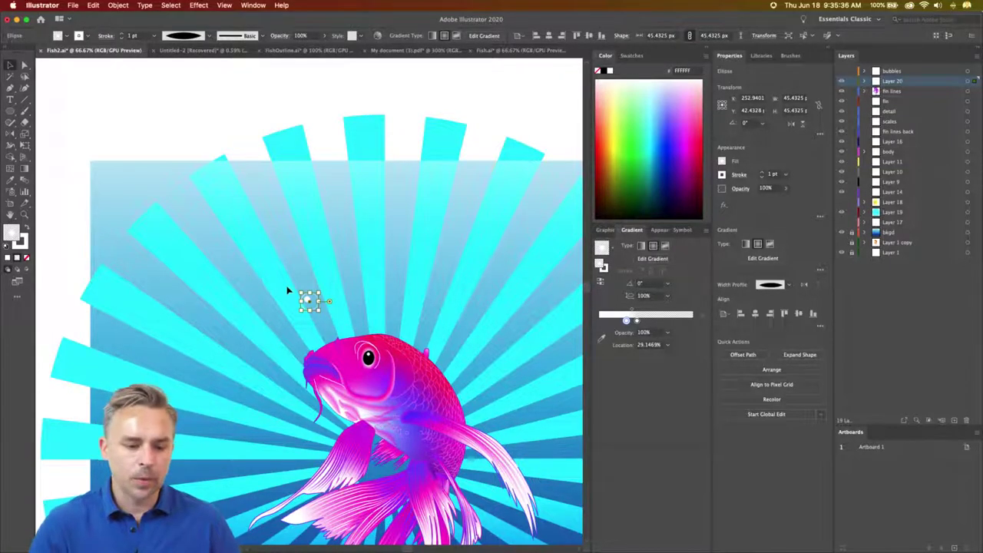
key(super+plus)
key(super+plus)
scroll(263, 279, down, 3)
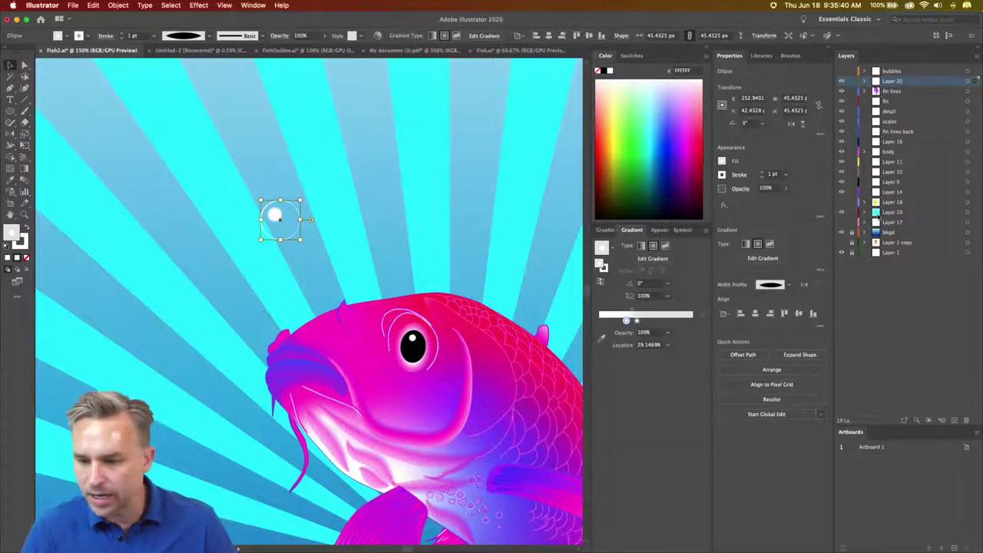
click(887, 213)
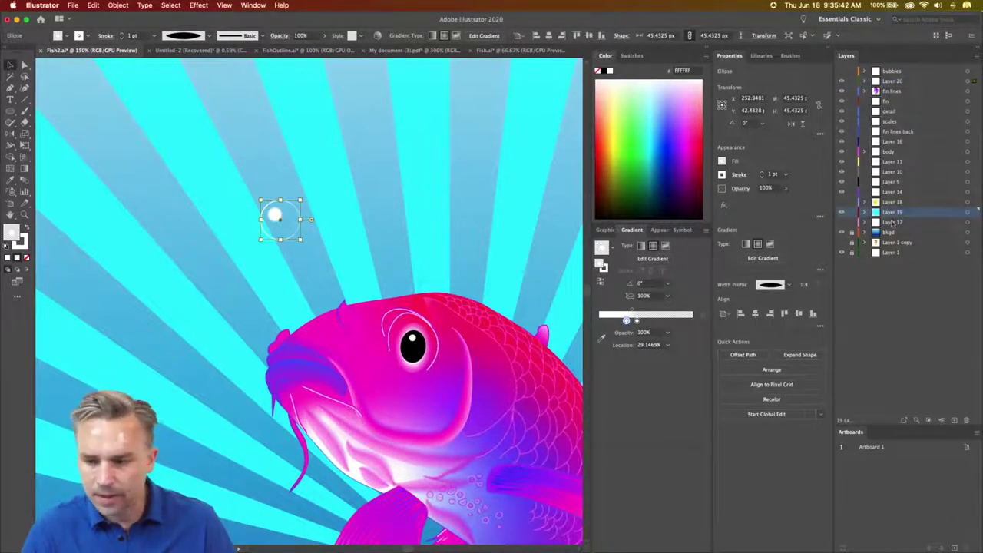
key(super+v)
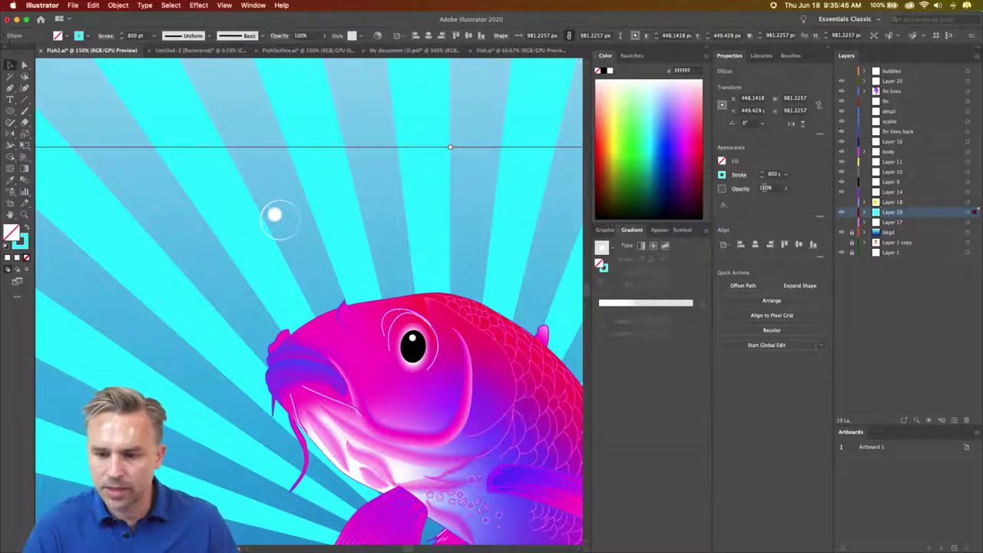
text(40)
key(Return)
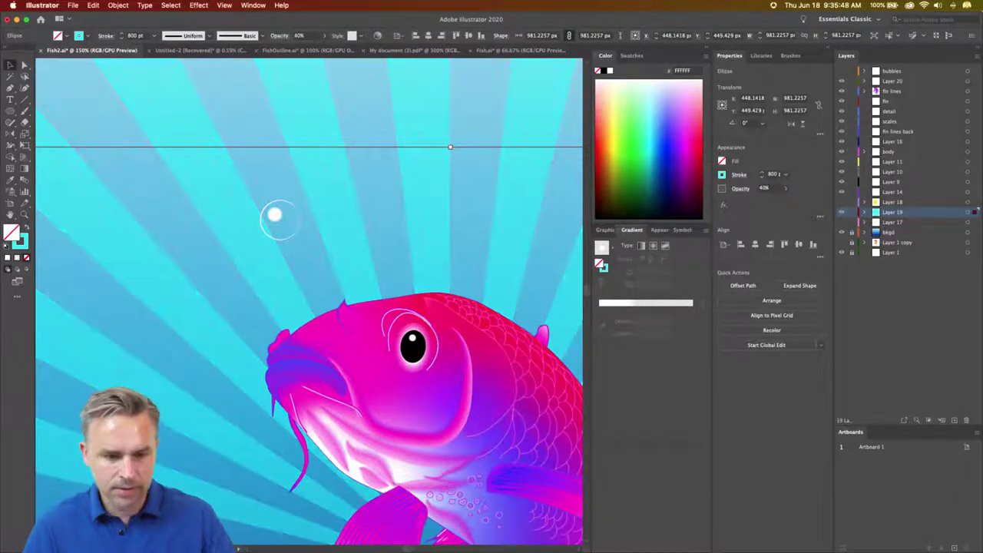
click(145, 182)
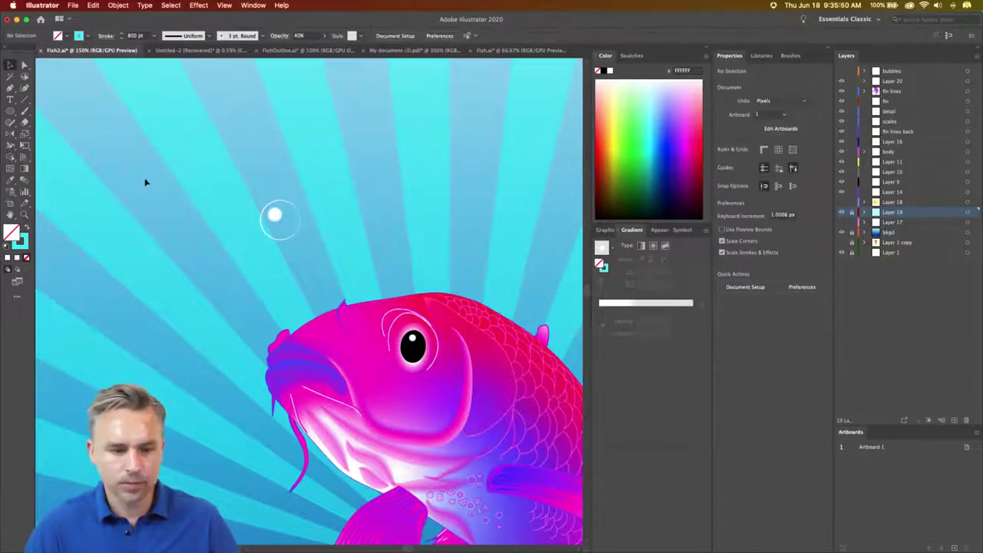
key(super+z)
Step: Save the bubble as a symbol named 'bubblelicious' in the Symbols panel
drag(257, 207, 185, 224)
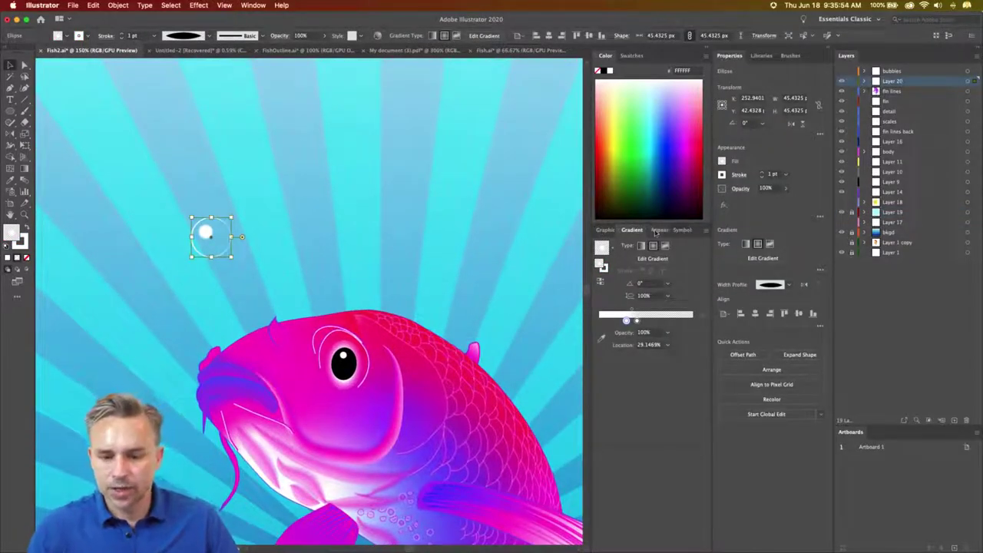
click(681, 230)
drag(205, 230, 640, 284)
text(bubblelicious)
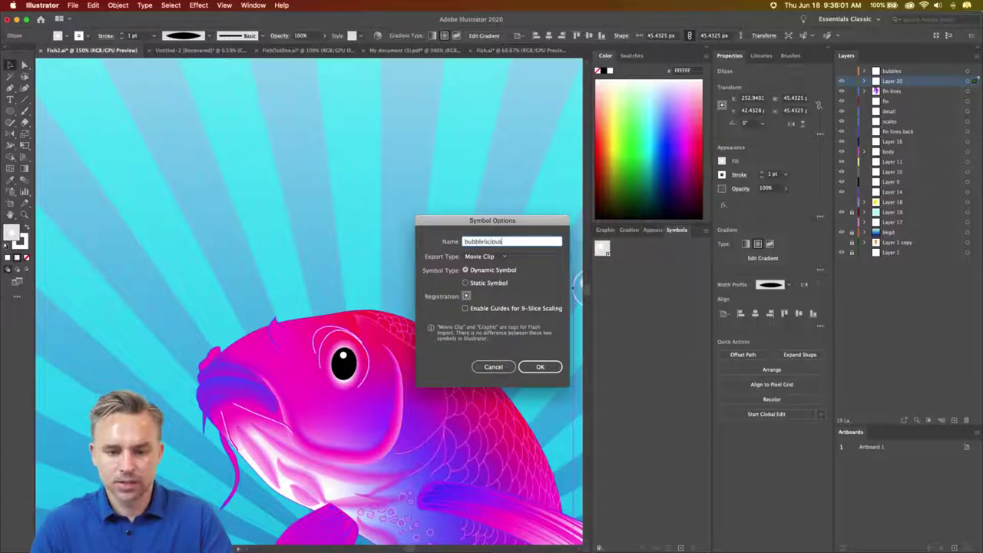
key(Return)
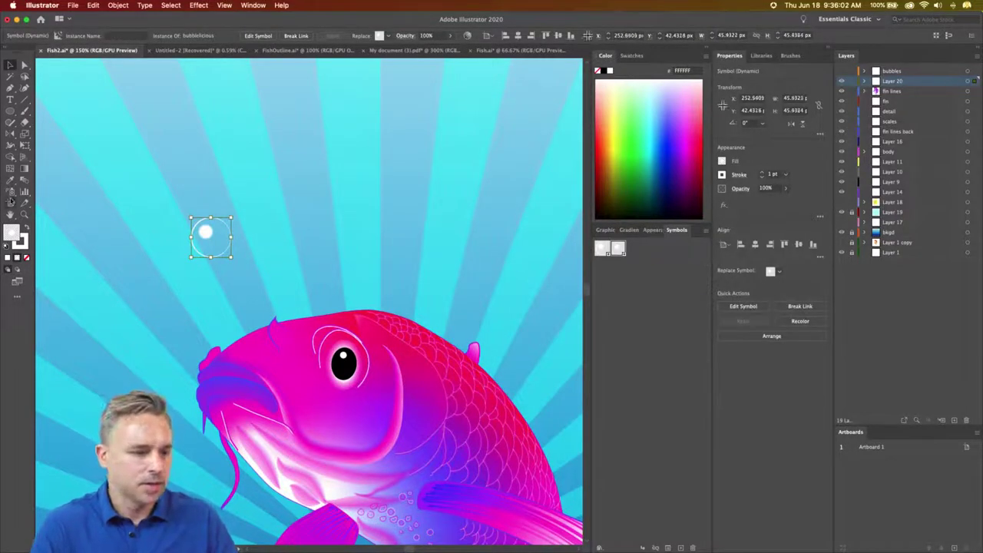
Step: Spray a trail of about ten bubble symbols rising from the fish's head
click(11, 192)
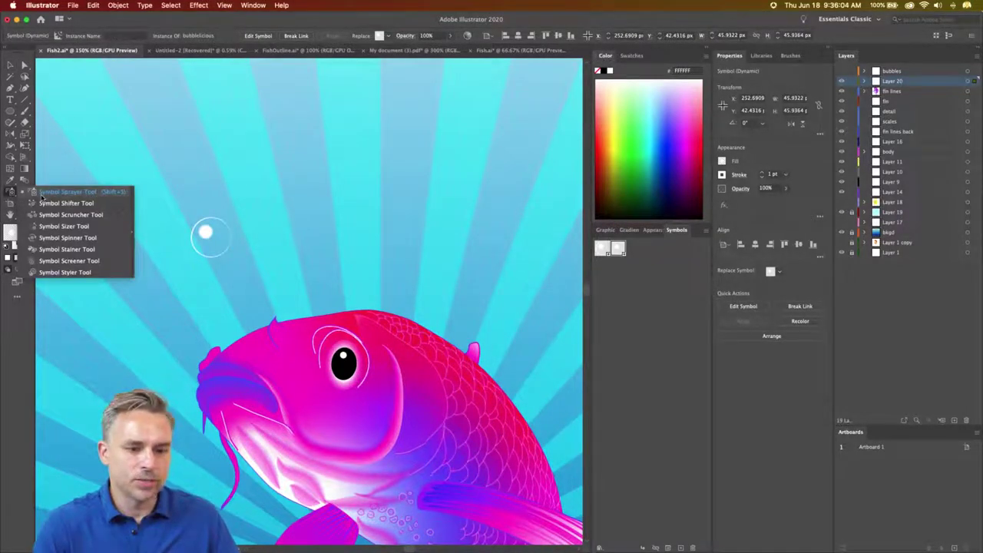
click(42, 193)
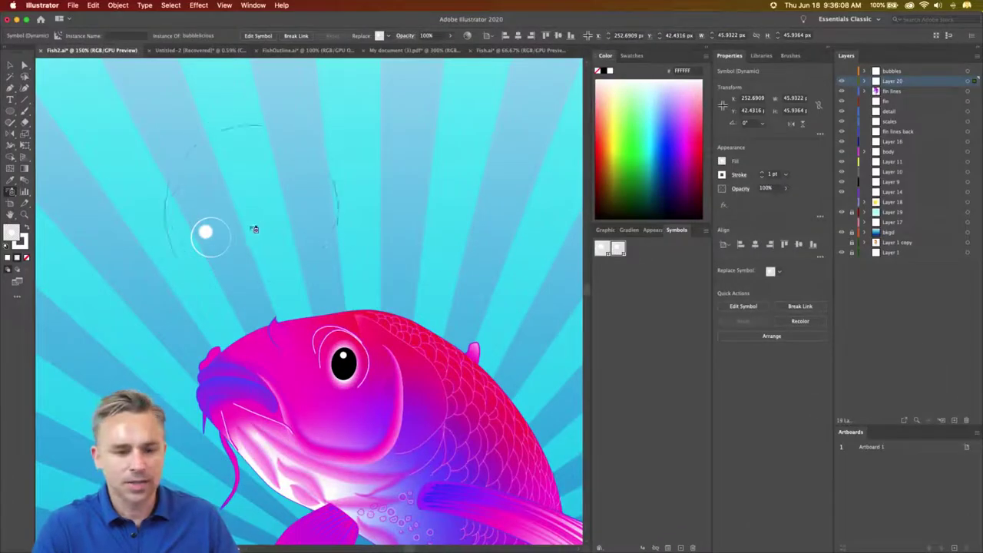
key(super+minus)
key(super+minus)
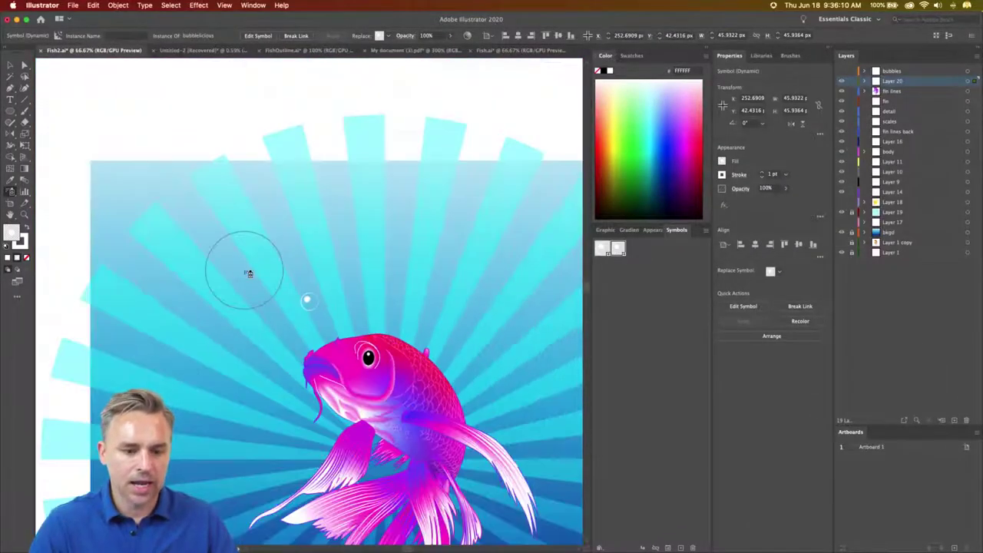
drag(307, 298, 283, 120)
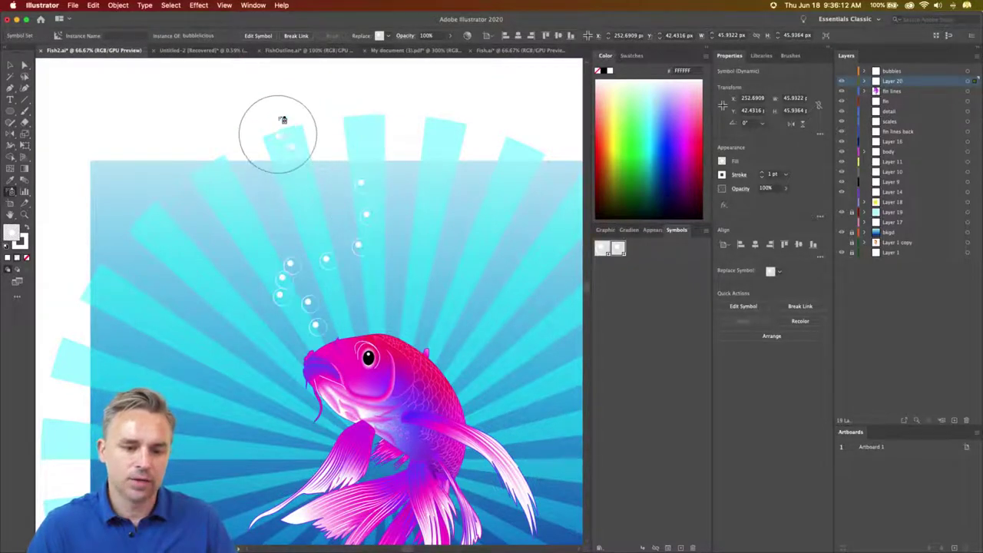
key(v)
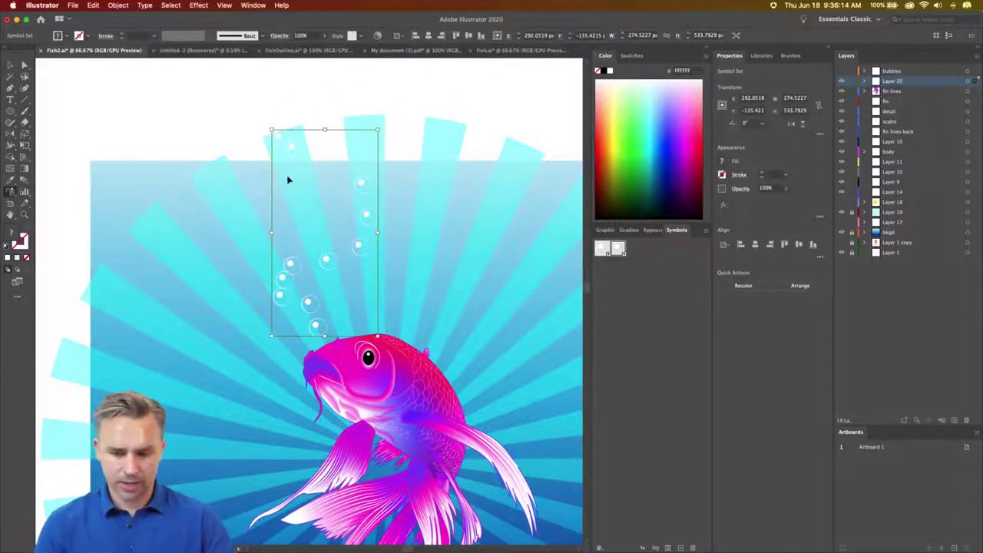
key(super+plus)
key(super+plus)
scroll(276, 180, down, 1)
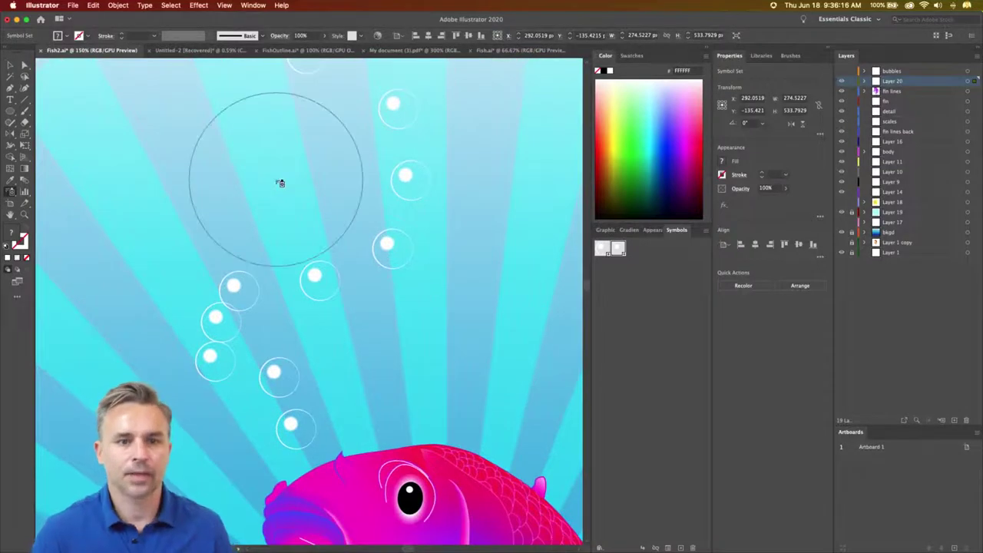
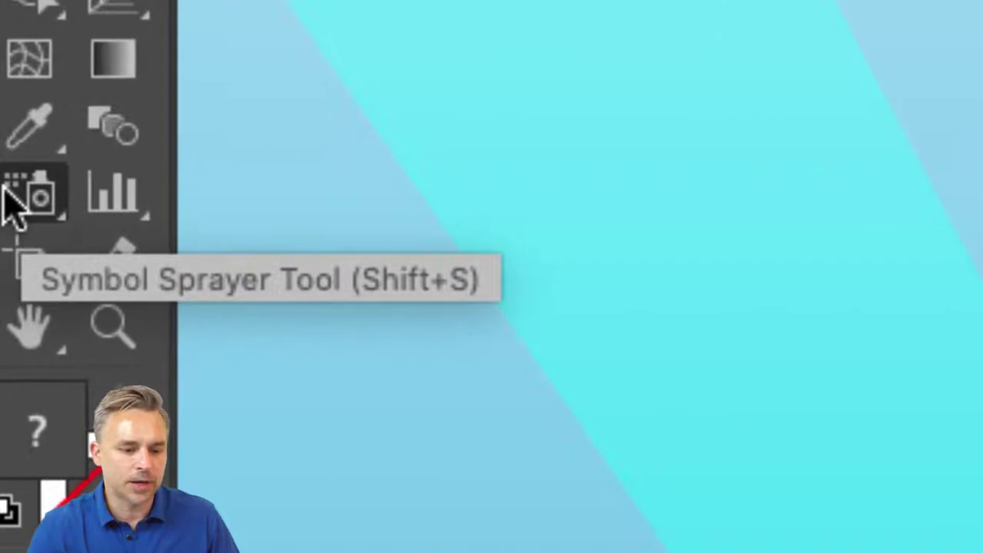
Step: Review the Shifter, Sizer and Scruncher symbolism options and apply a 200 px diameter with intensity 8
click(17, 208)
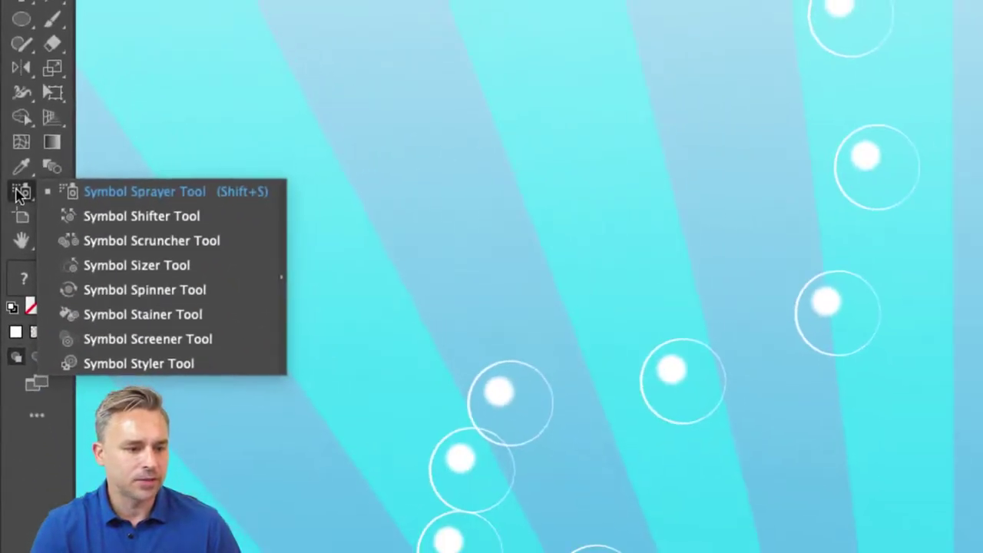
double_click(20, 192)
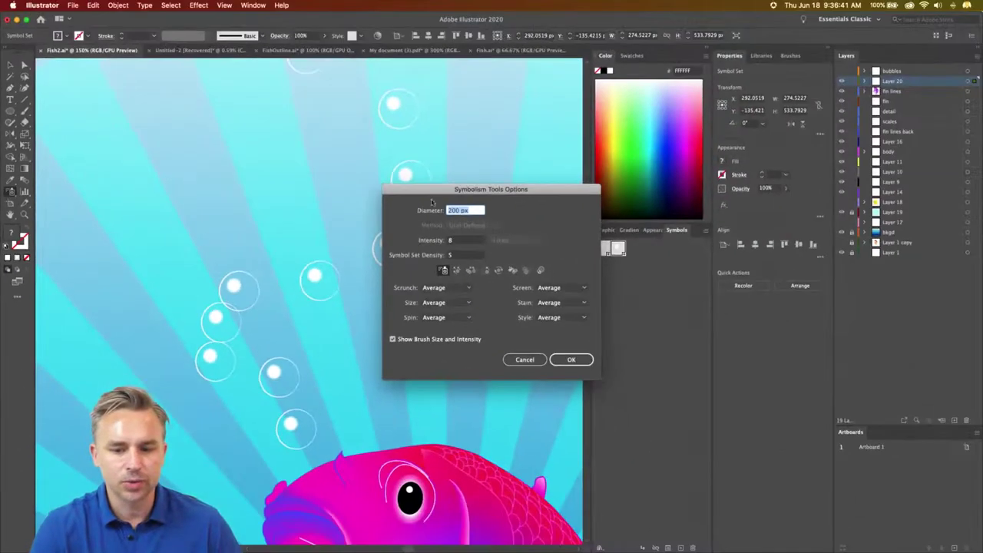
drag(439, 195, 464, 176)
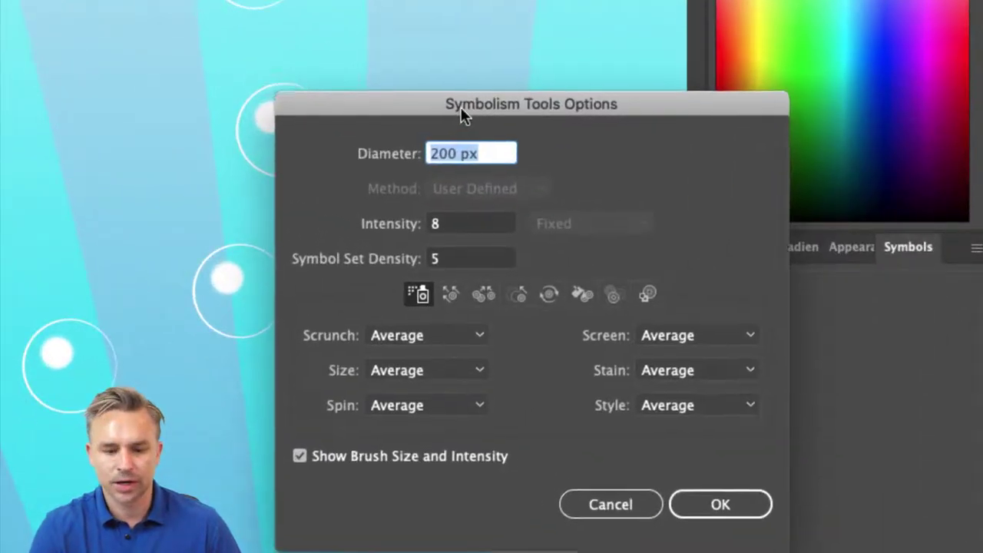
drag(463, 110, 485, 66)
click(471, 255)
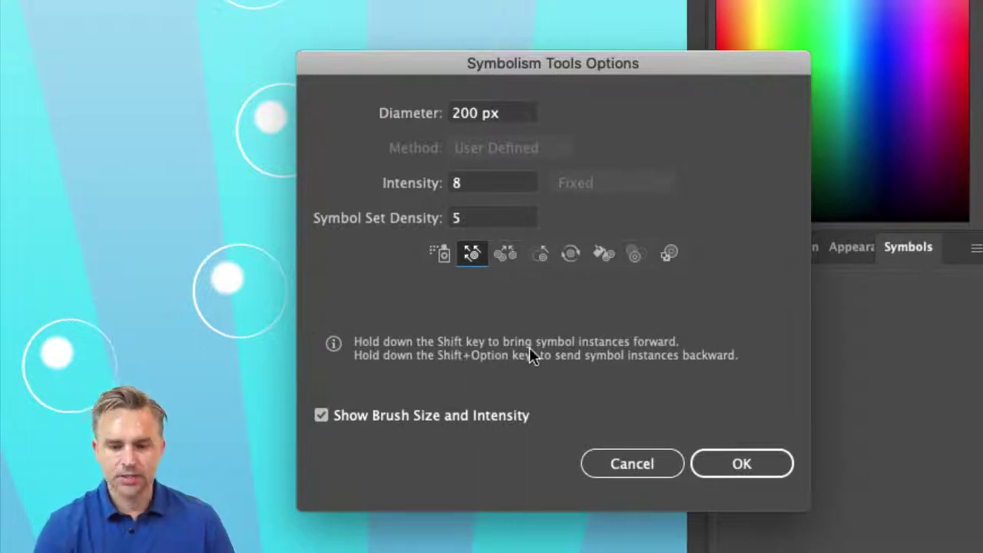
click(538, 257)
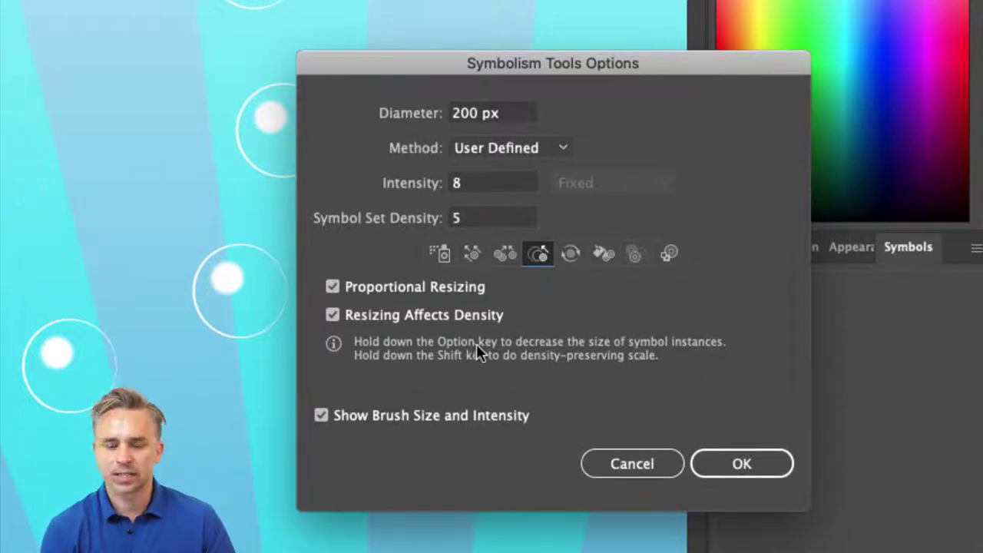
click(500, 250)
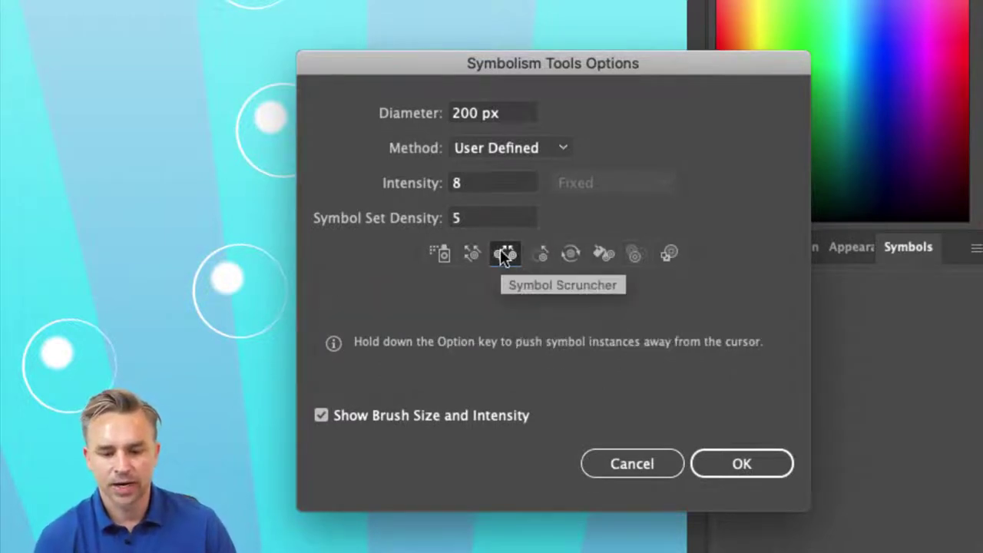
click(724, 464)
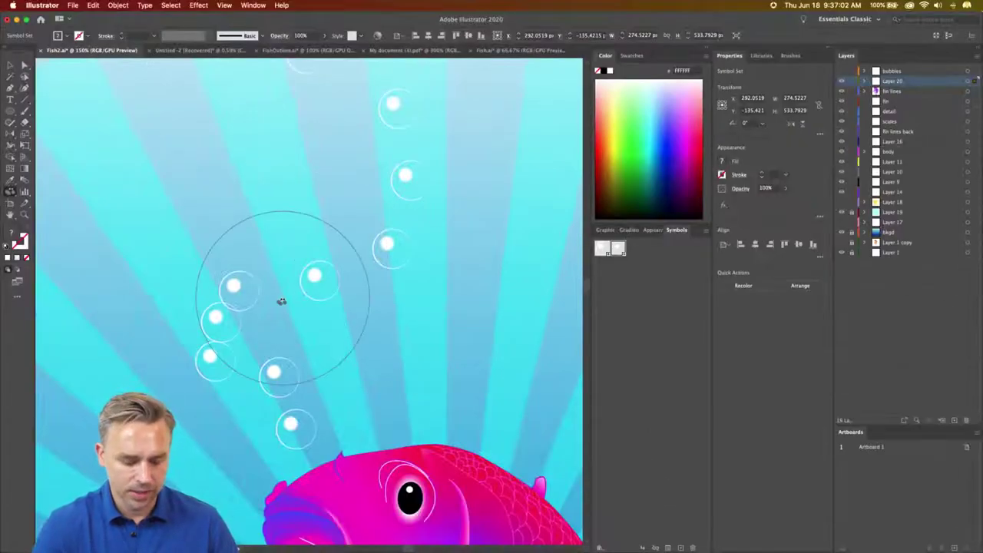
Step: Rearrange the bubble symbols and shrink the two lowest bubbles with the Symbol Sizer
drag(282, 387, 277, 394)
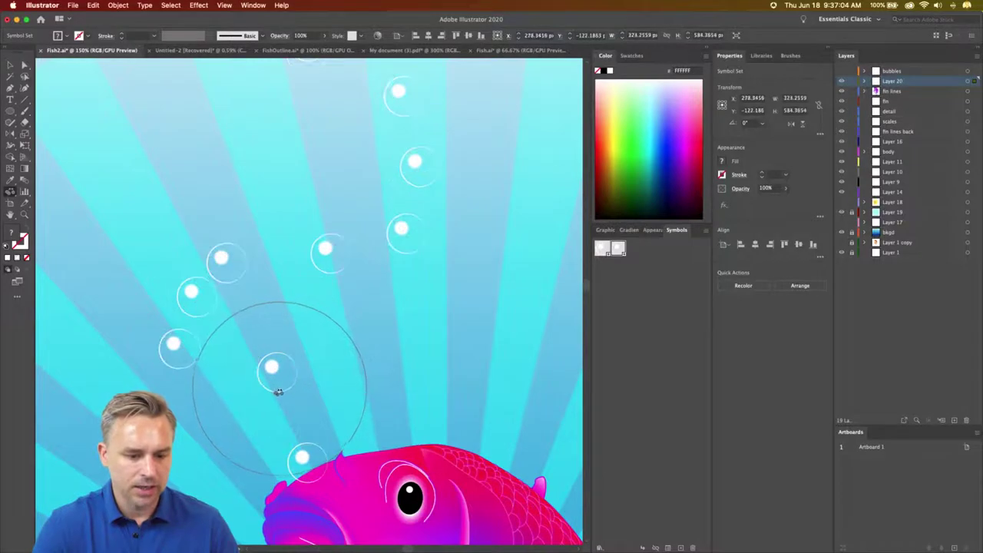
click(10, 192)
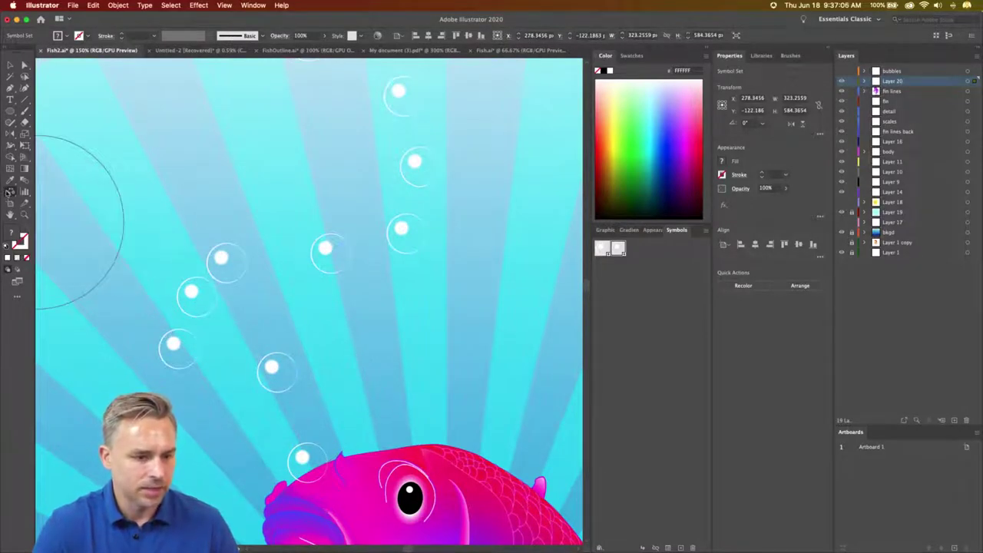
key(super+z)
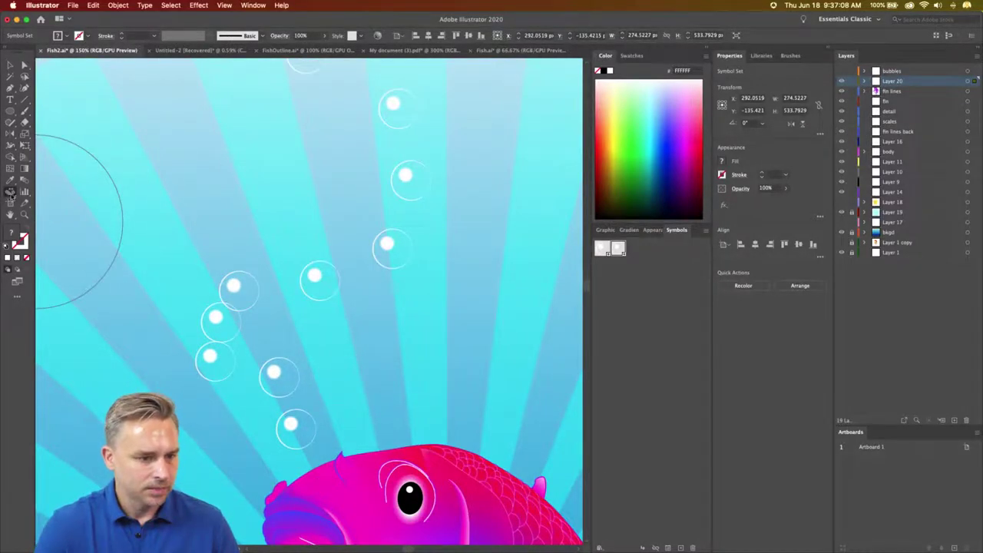
drag(9, 192, 43, 224)
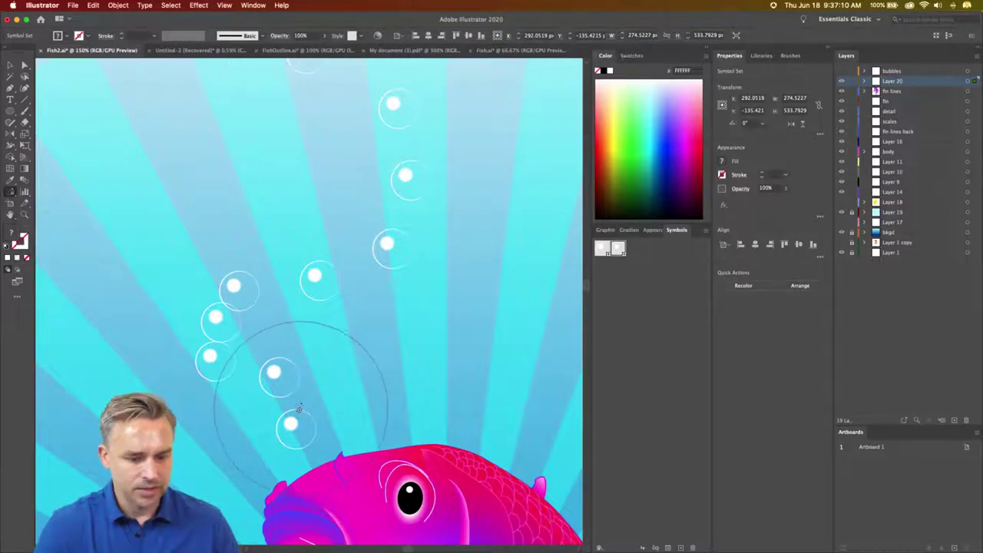
mouse_move(298, 409)
mouse_down()
mouse_move(220, 366)
mouse_move(351, 213)
mouse_move(399, 175)
mouse_move(407, 125)
mouse_move(292, 84)
mouse_move(309, 66)
mouse_move(258, 184)
mouse_up()
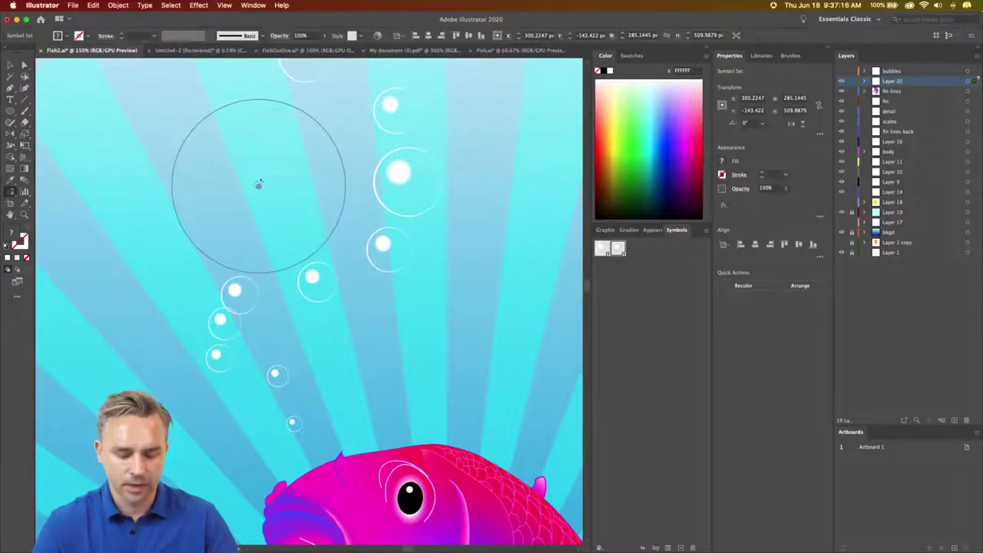
Step: Fit the whole fish in view, collapse the panel dock, and select the fish artwork group
key(ctrl+minus)
key(ctrl+minus)
key(ctrl+minus)
key(ctrl+plus)
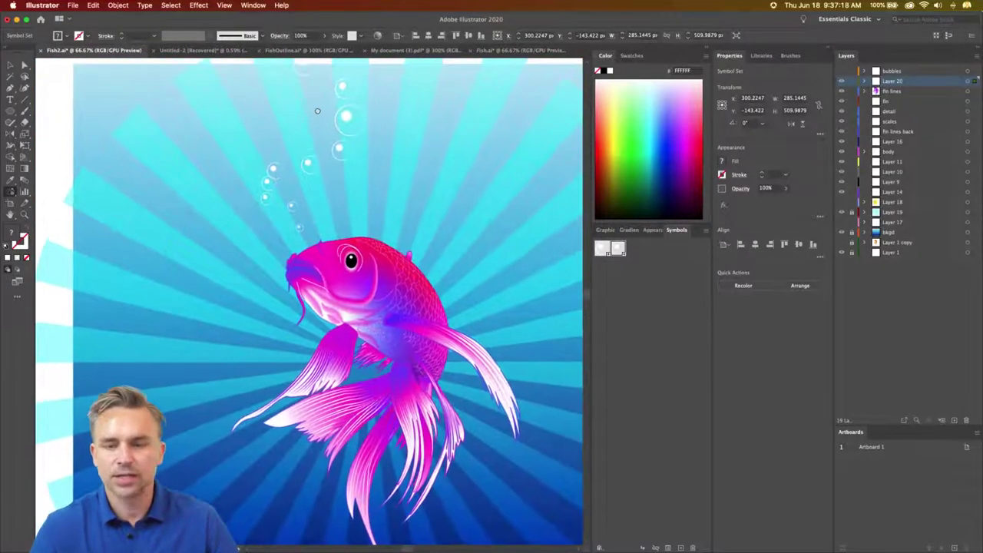
scroll(317, 111, right, 2)
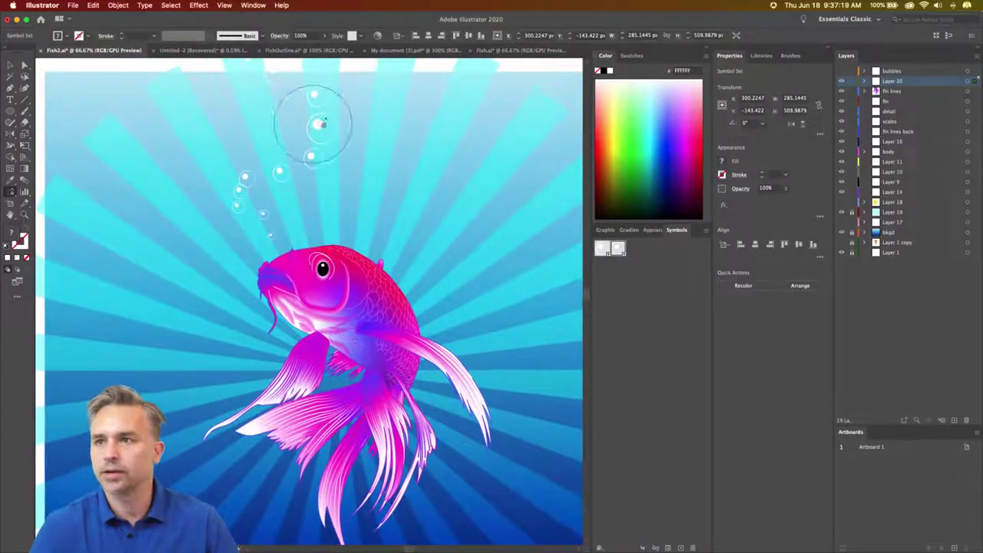
click(706, 50)
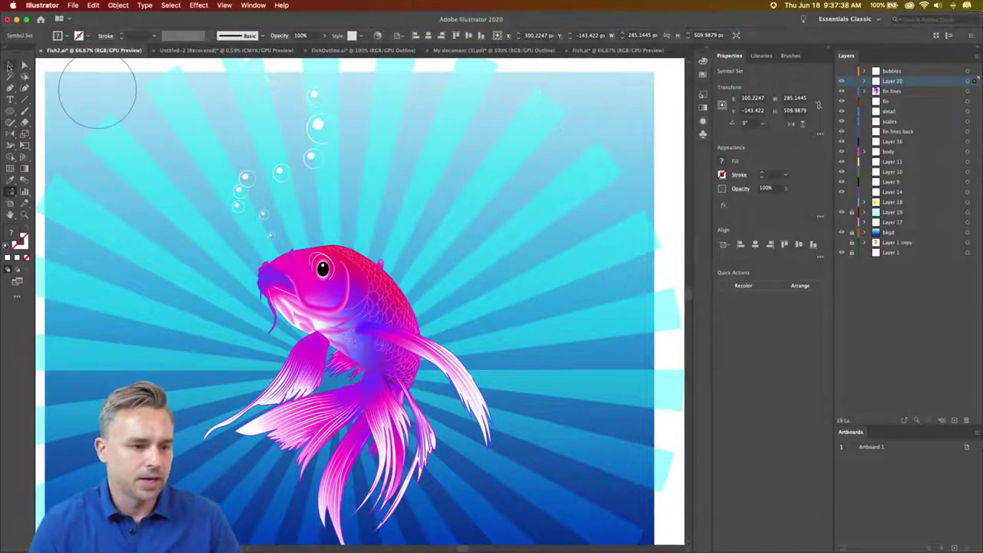
click(9, 65)
scroll(230, 254, down, 3)
scroll(230, 253, left, 3)
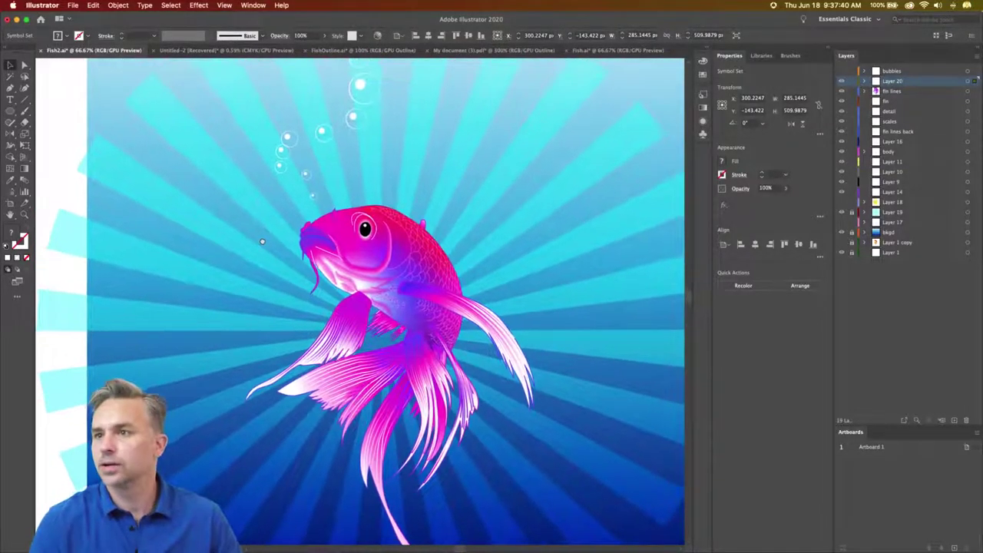
click(347, 275)
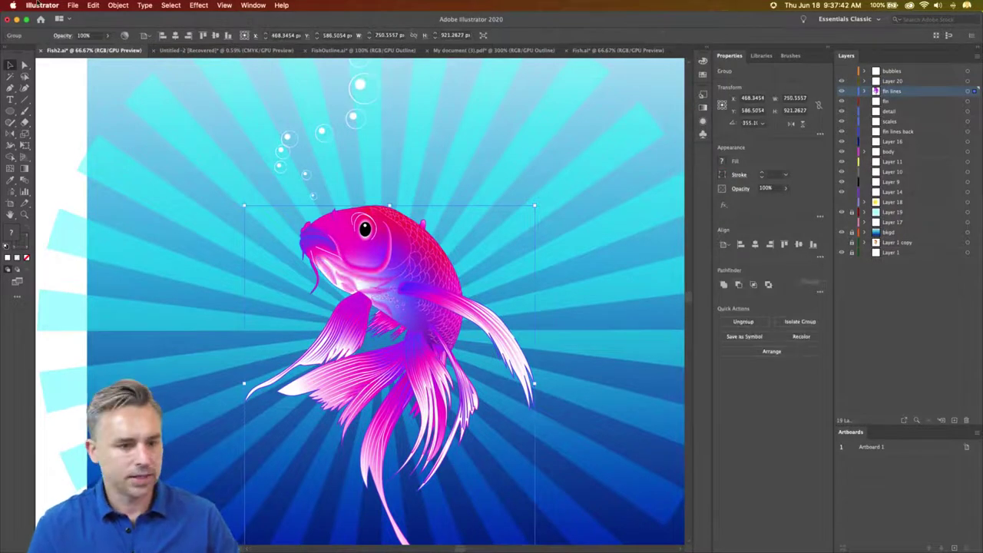
click(70, 5)
mouse_move(110, 161)
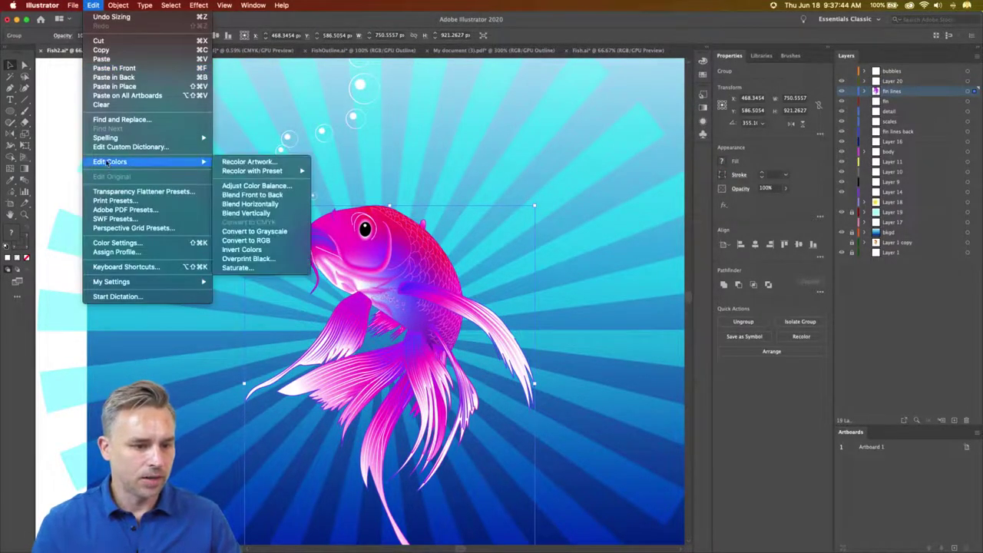
click(233, 164)
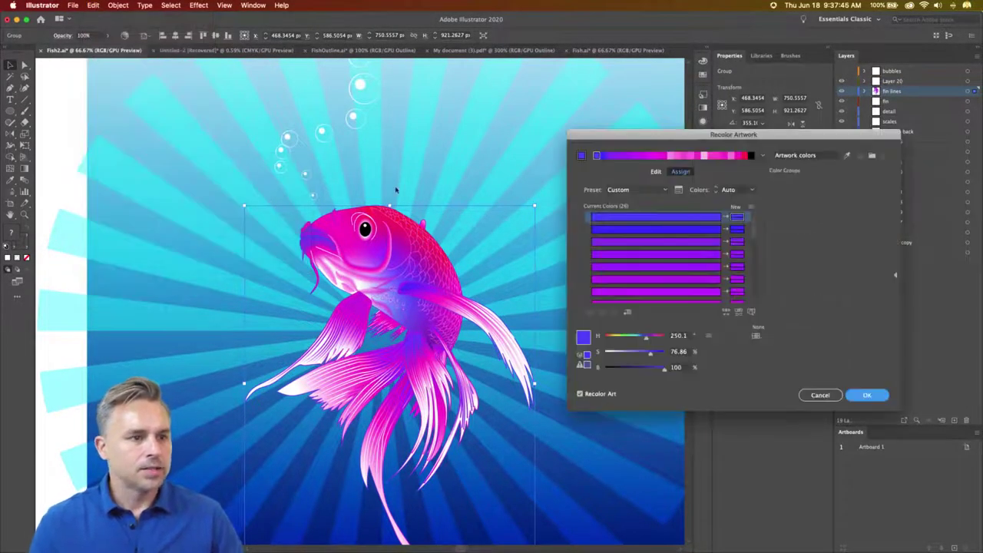
click(653, 171)
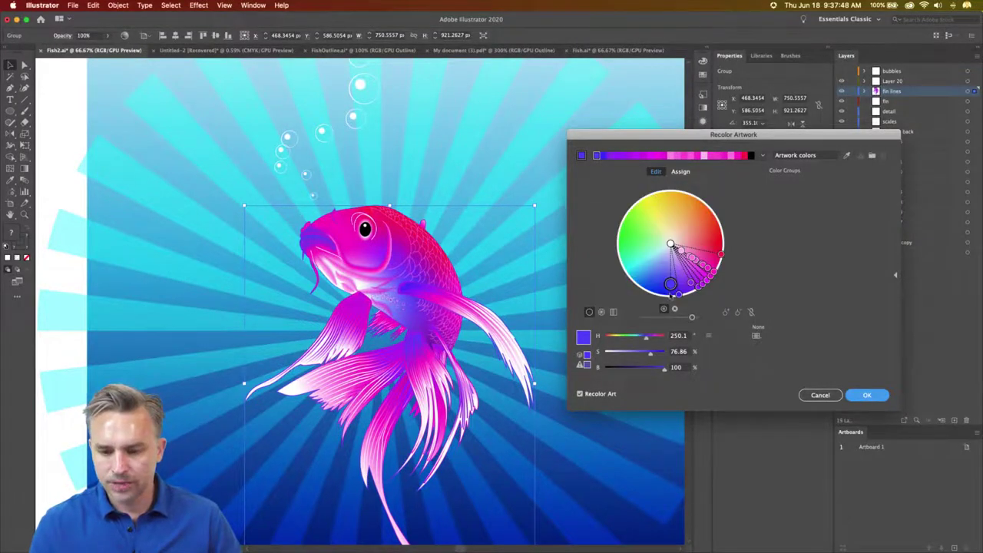
drag(671, 284, 699, 300)
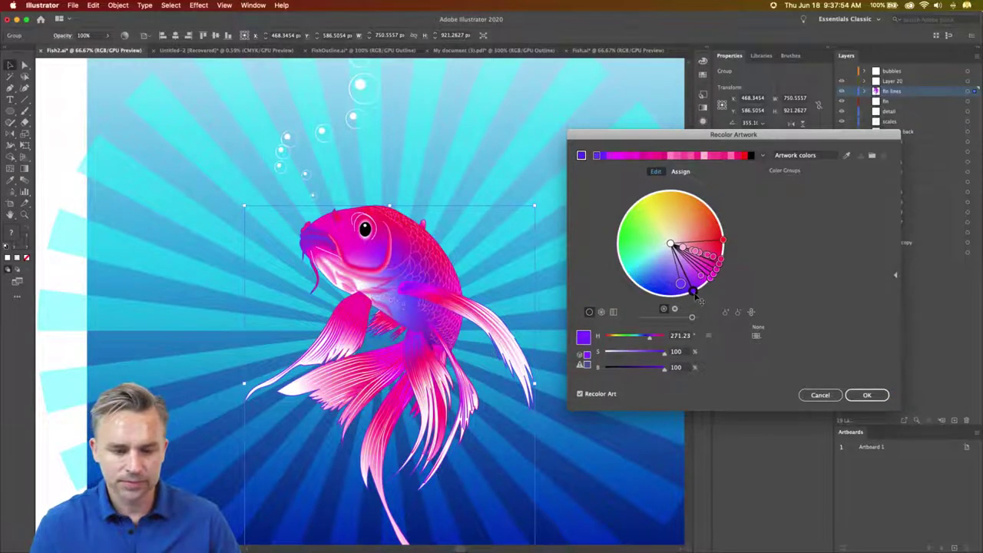
click(820, 395)
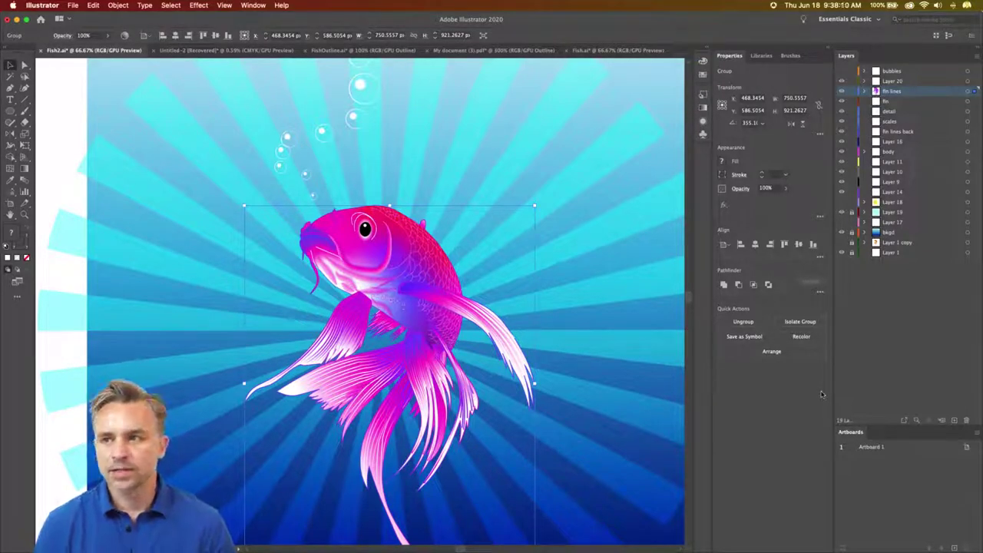
Step: Add a new layer above Layer 20 and deselect the fish artwork
click(924, 82)
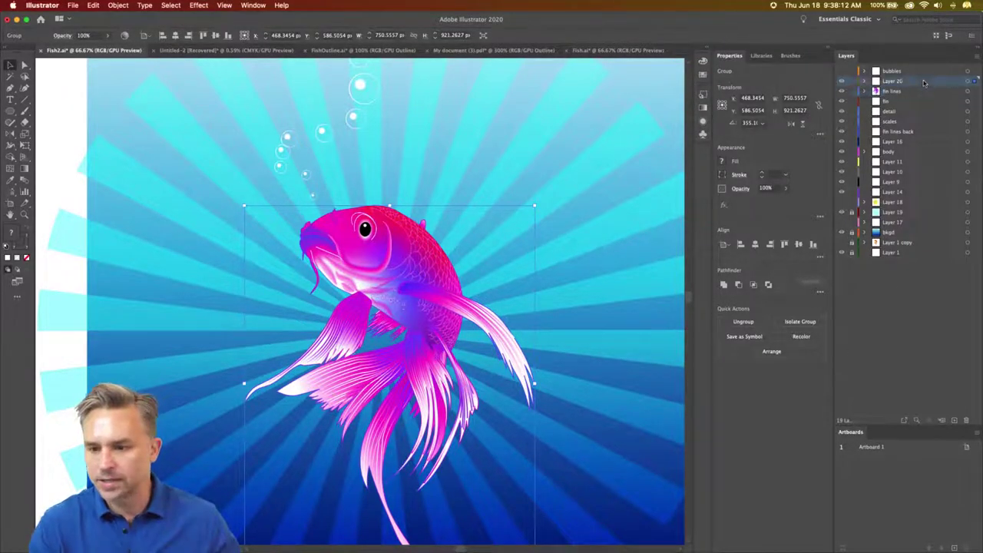
click(955, 421)
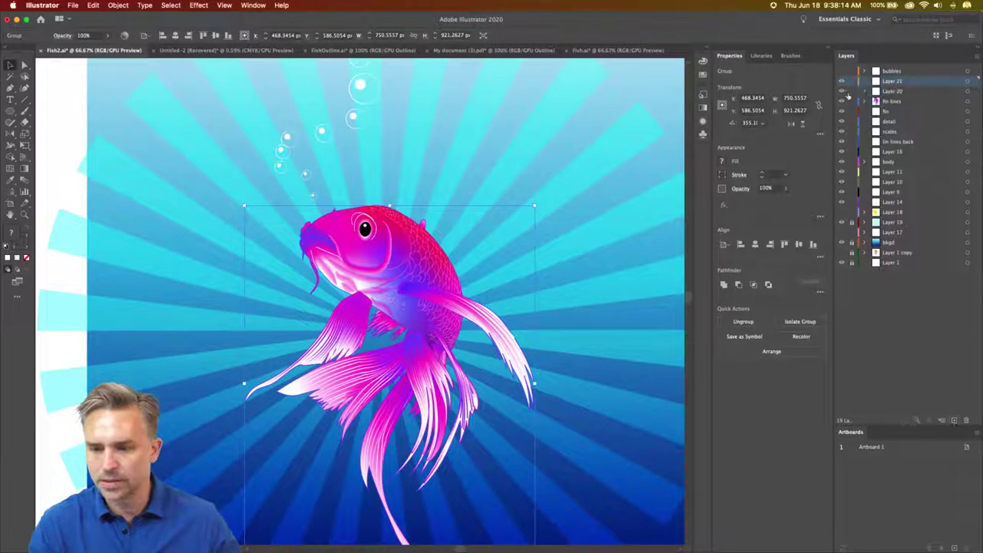
key(ctrl+shift+a)
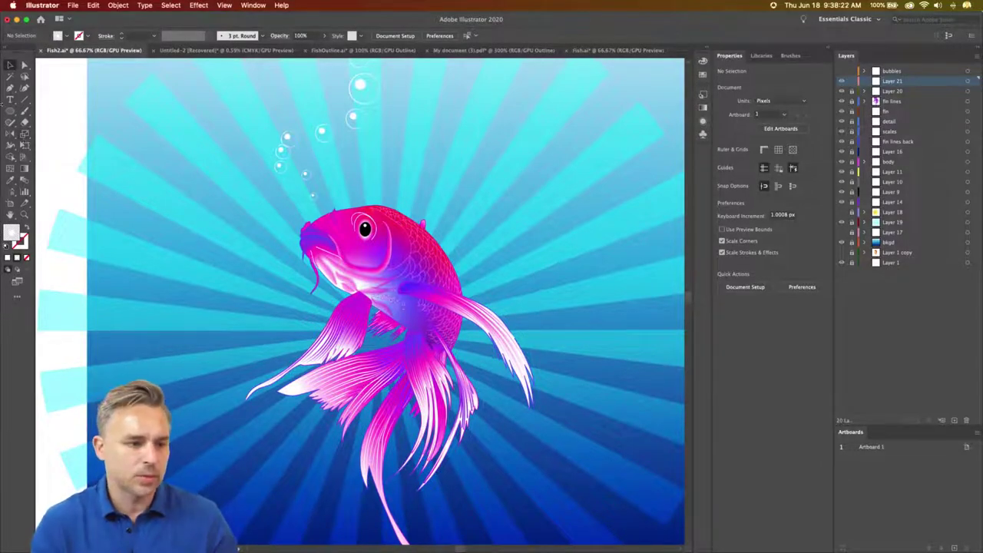
Step: Type the KOI FISH title left of the fish and scale it up to about 335 pt
click(10, 100)
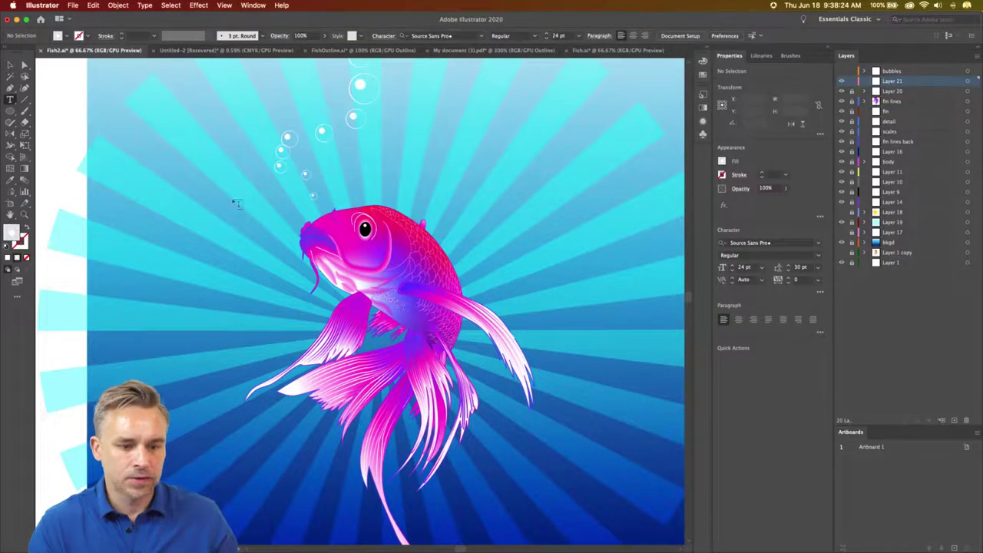
click(207, 218)
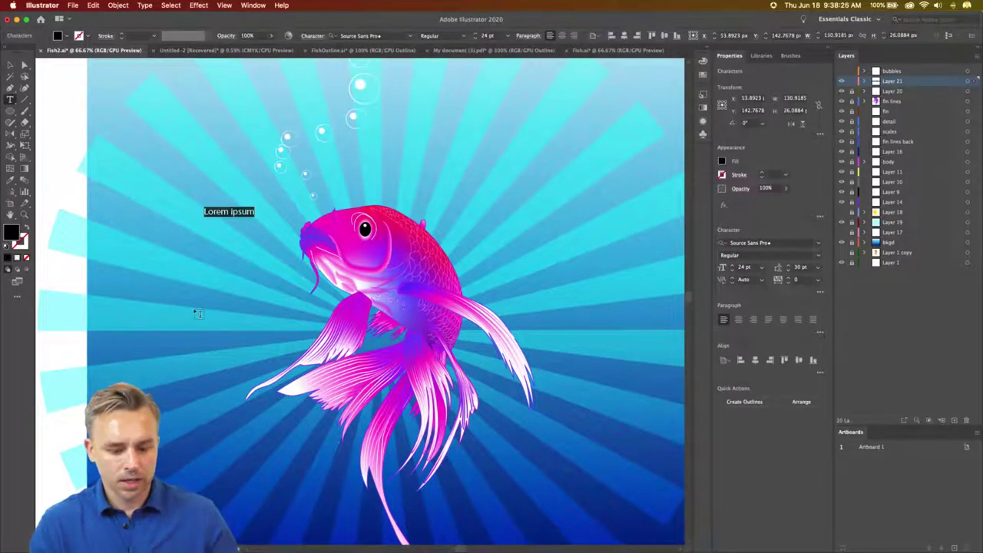
text(KOI FISH)
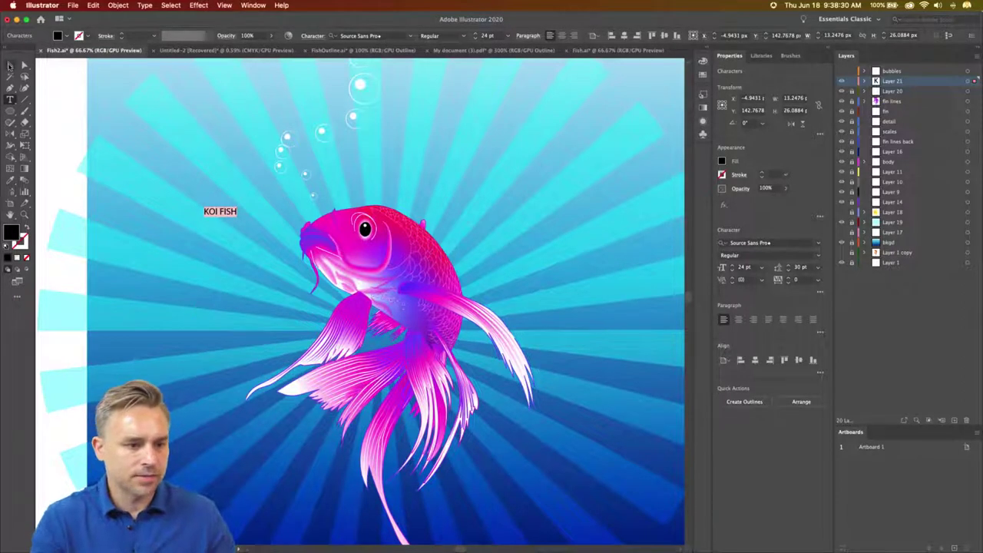
click(10, 66)
drag(238, 217, 659, 345)
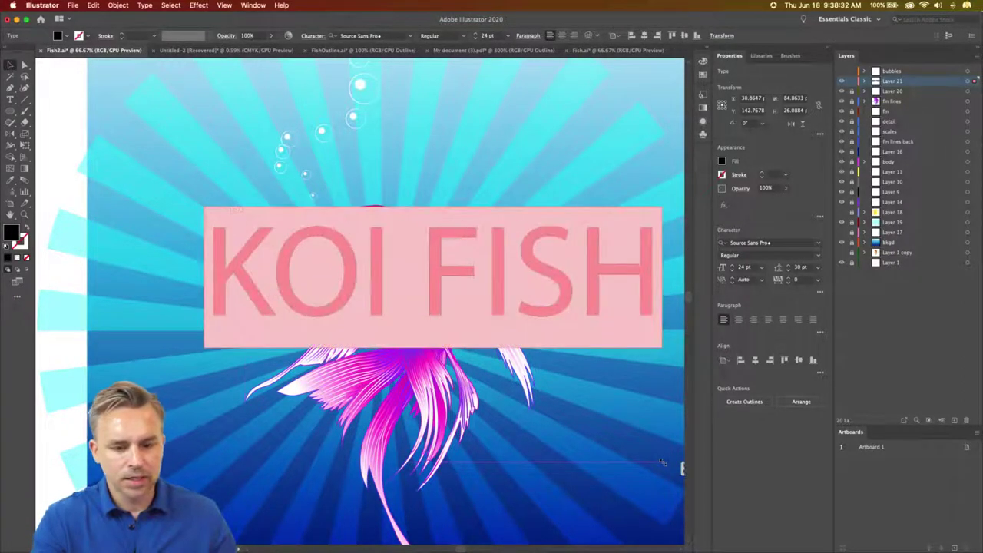
drag(388, 278, 336, 192)
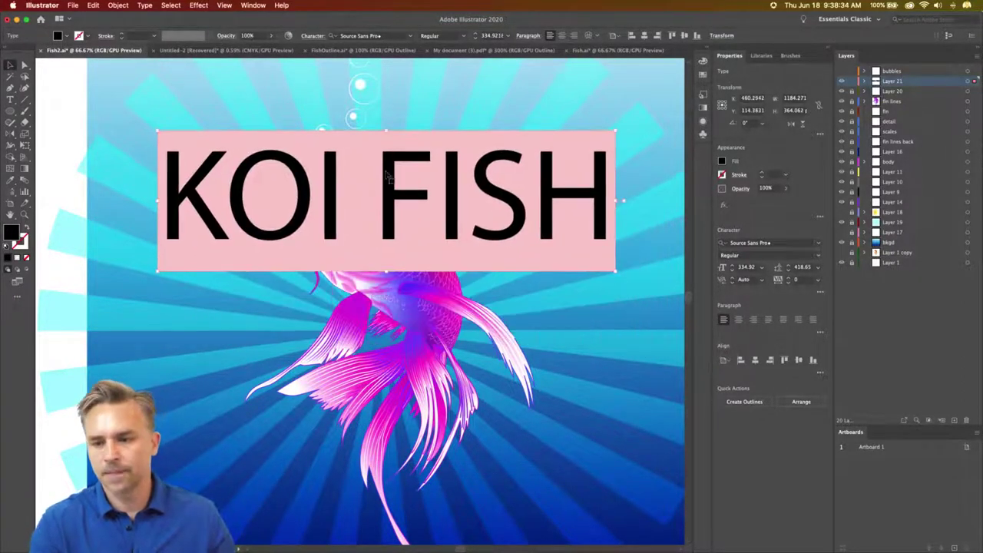
Step: Set the KOI FISH title to the decorative Virna font
click(820, 245)
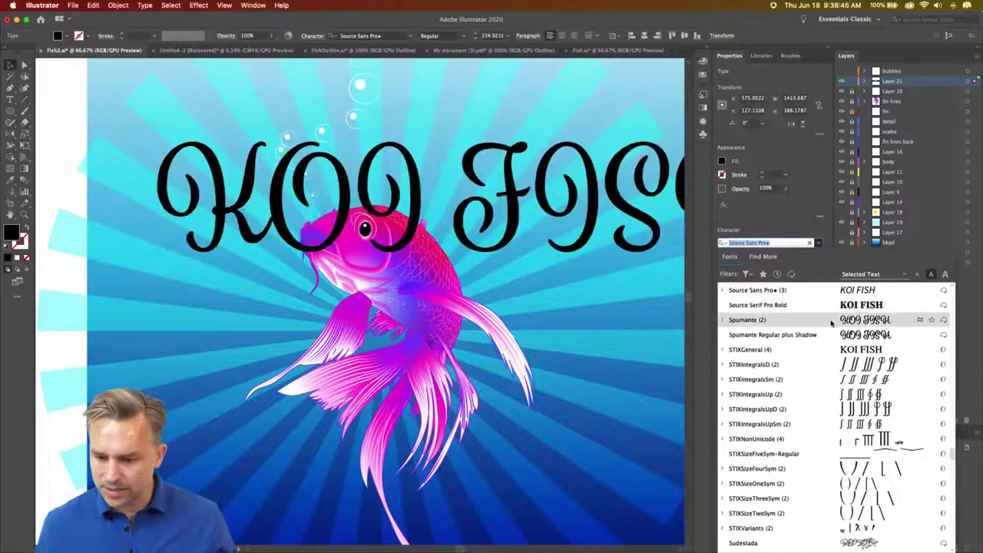
click(747, 275)
click(738, 353)
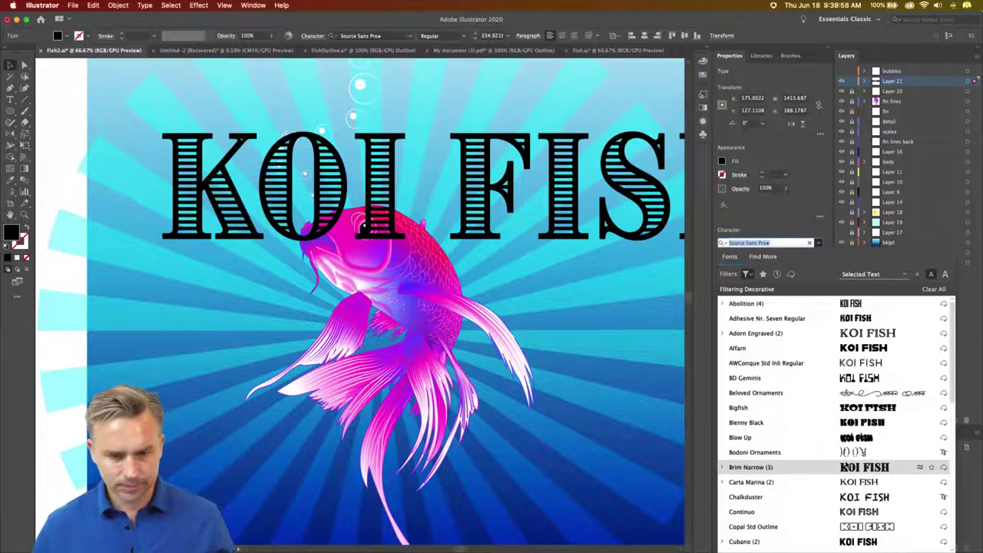
scroll(843, 466, down, 3)
scroll(843, 466, down, 3)
scroll(843, 467, down, 5)
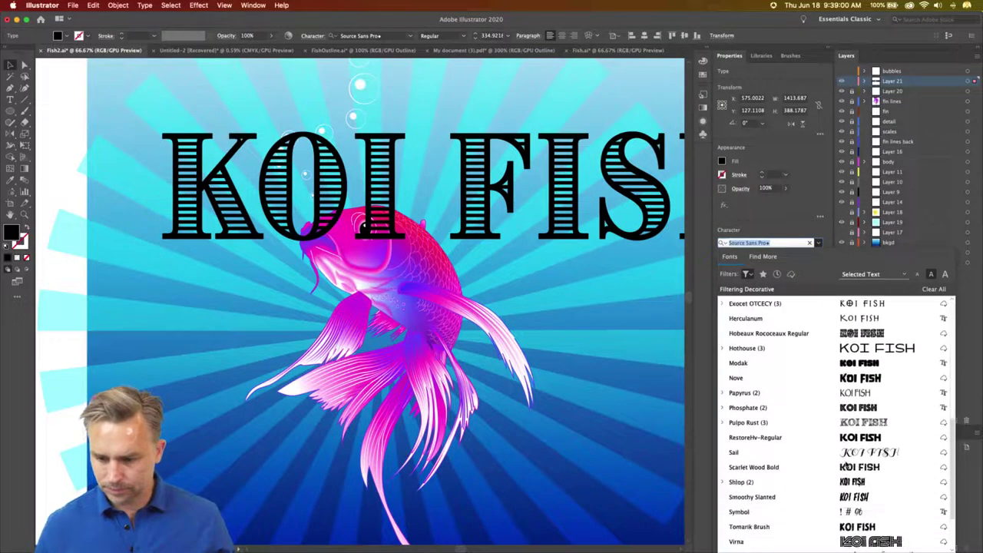
scroll(845, 466, down, 10)
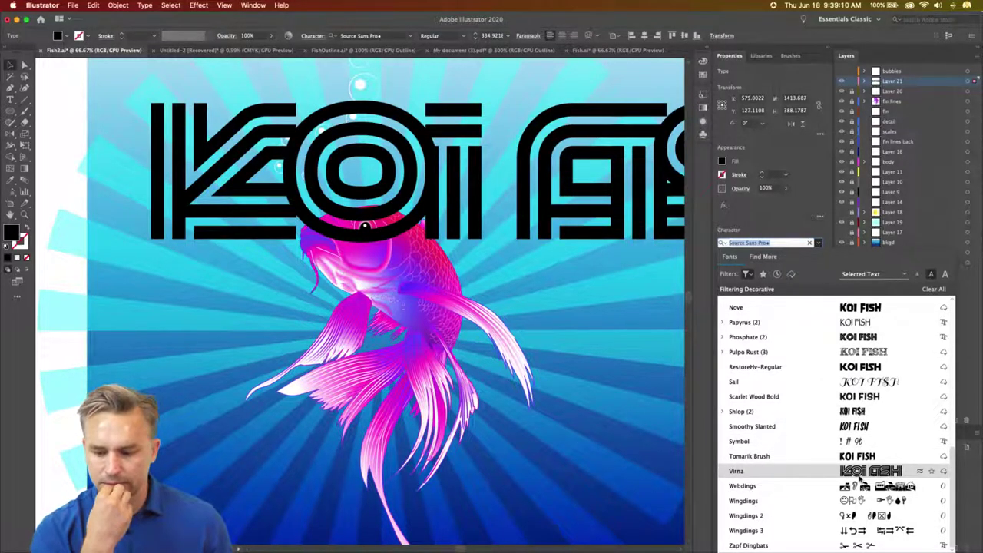
click(860, 474)
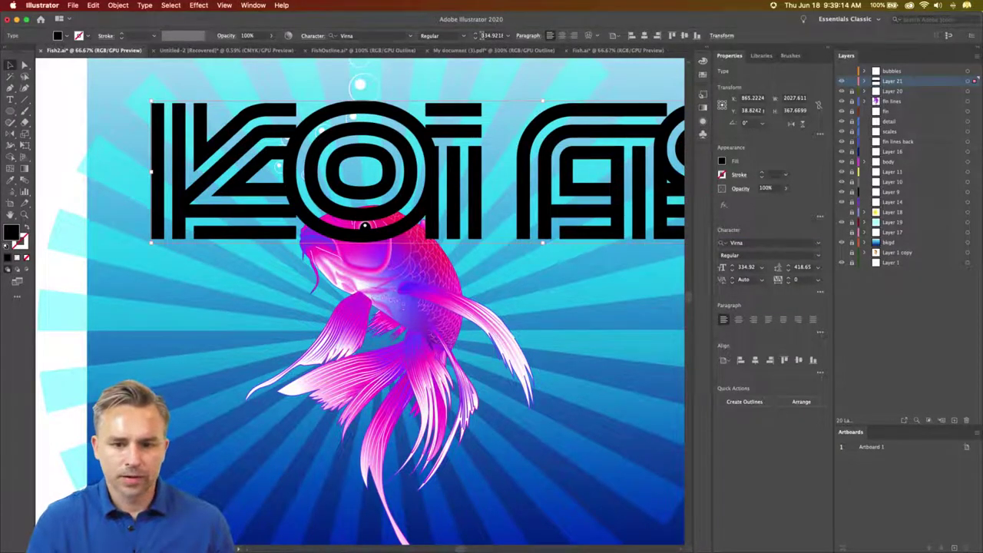
Step: Set the title's font size to 50 pt
click(484, 35)
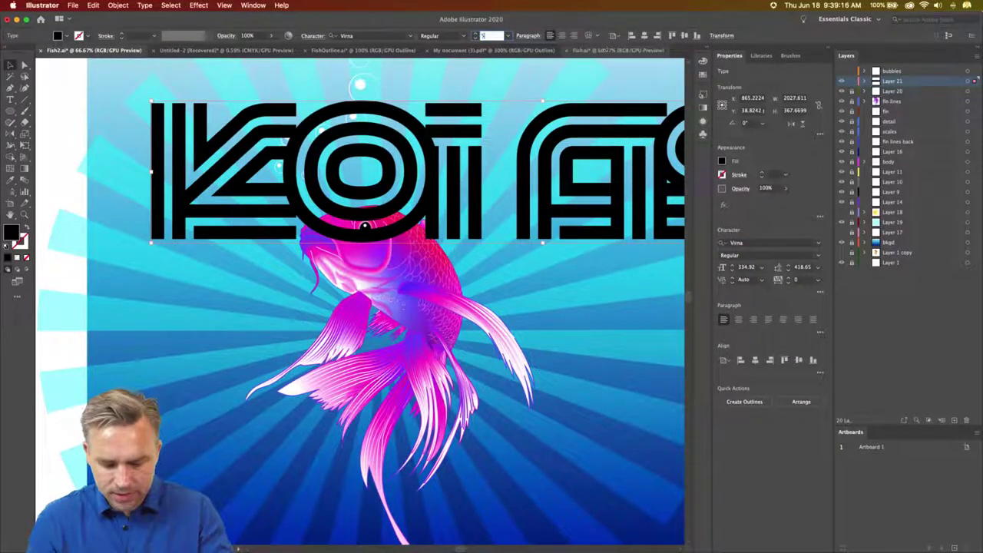
text(50)
key(Return)
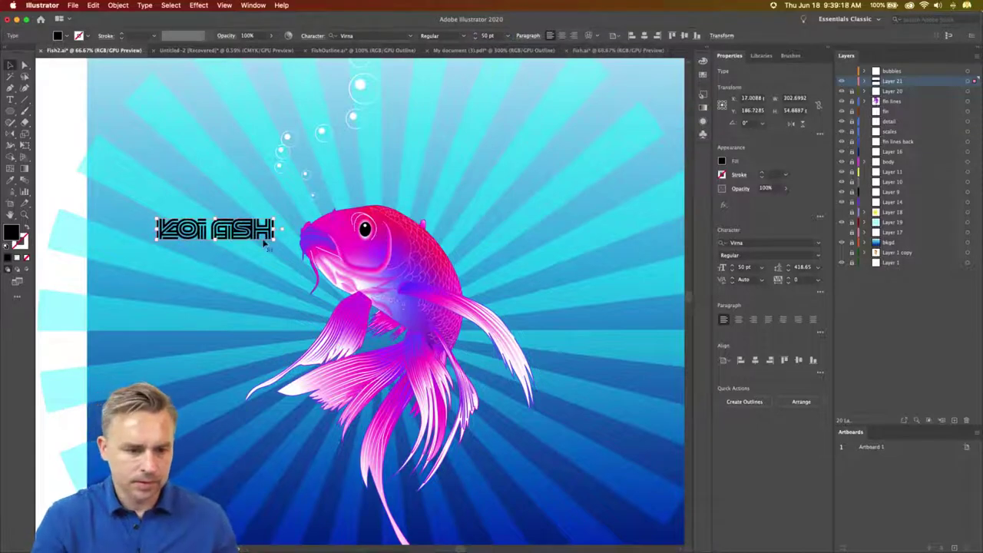
Step: Scale the title to about 189 pt, centre-align it and centre it above the fish
drag(275, 240, 600, 298)
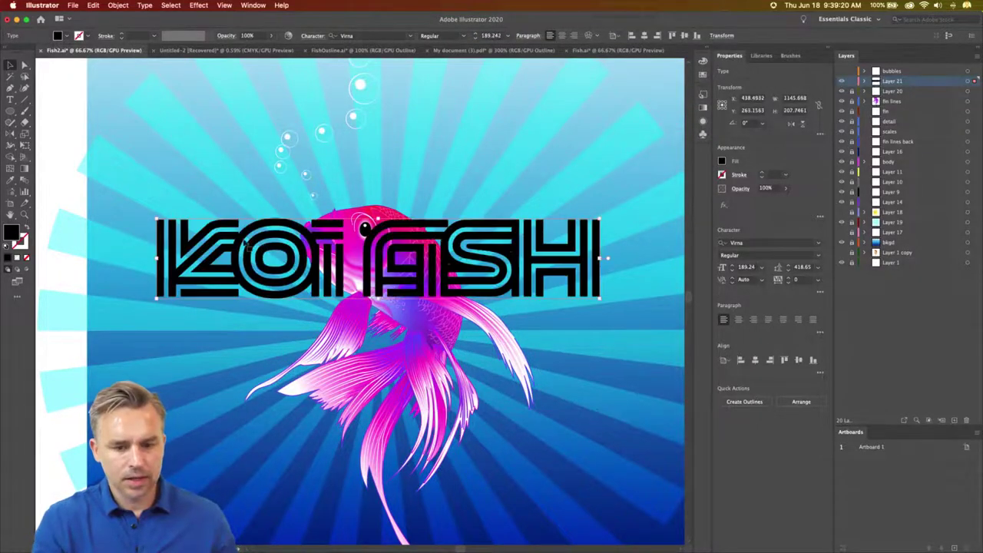
drag(288, 245, 285, 156)
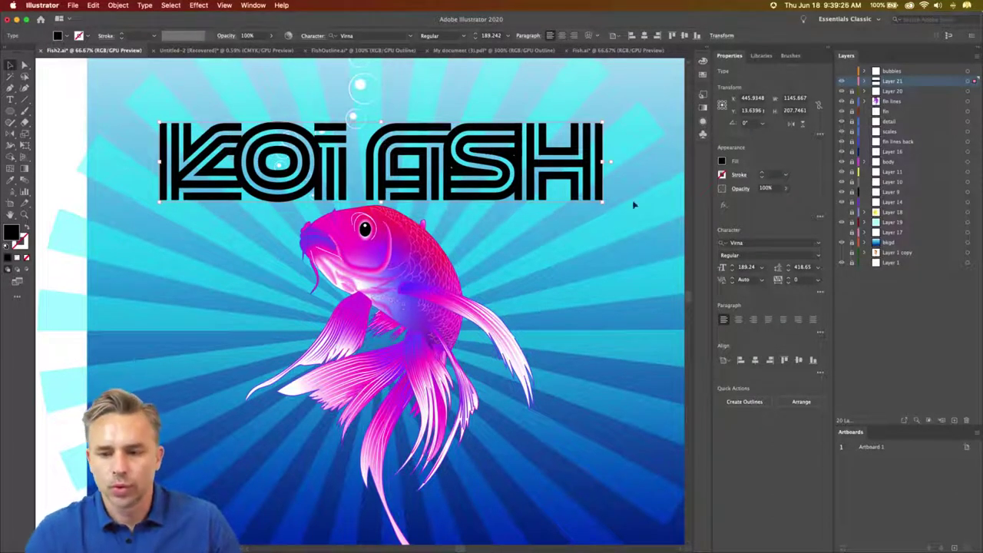
click(738, 319)
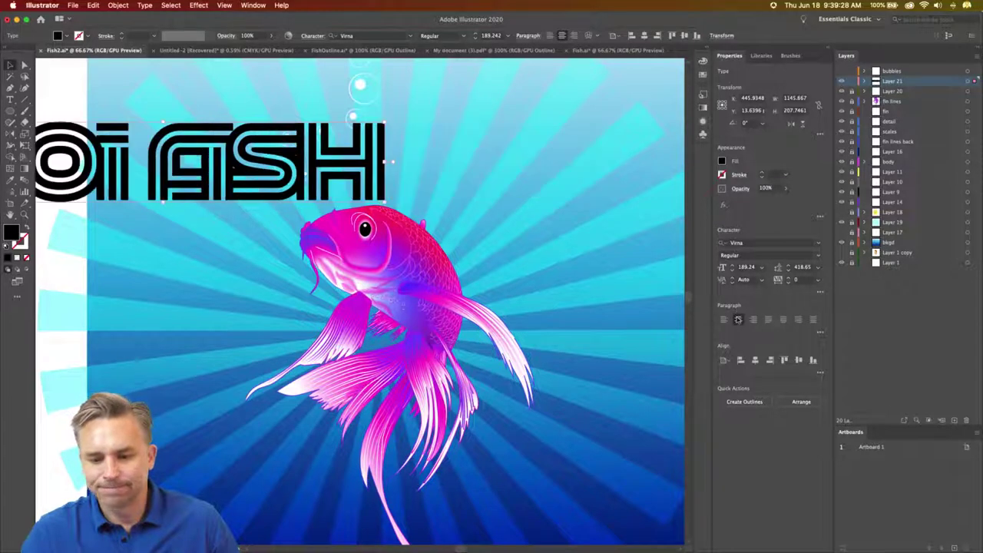
drag(129, 135, 391, 160)
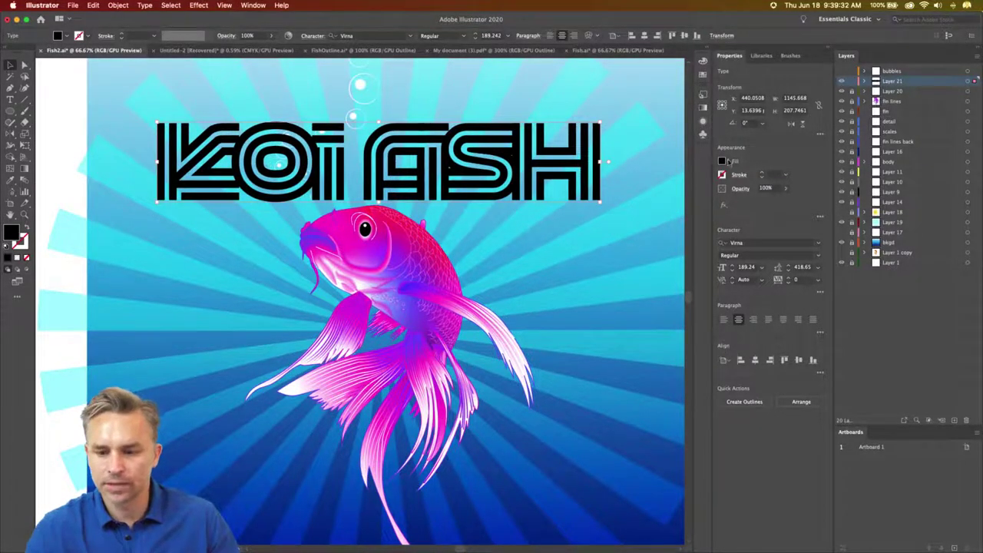
Step: Fill the KOI FISH title white
click(723, 162)
click(643, 197)
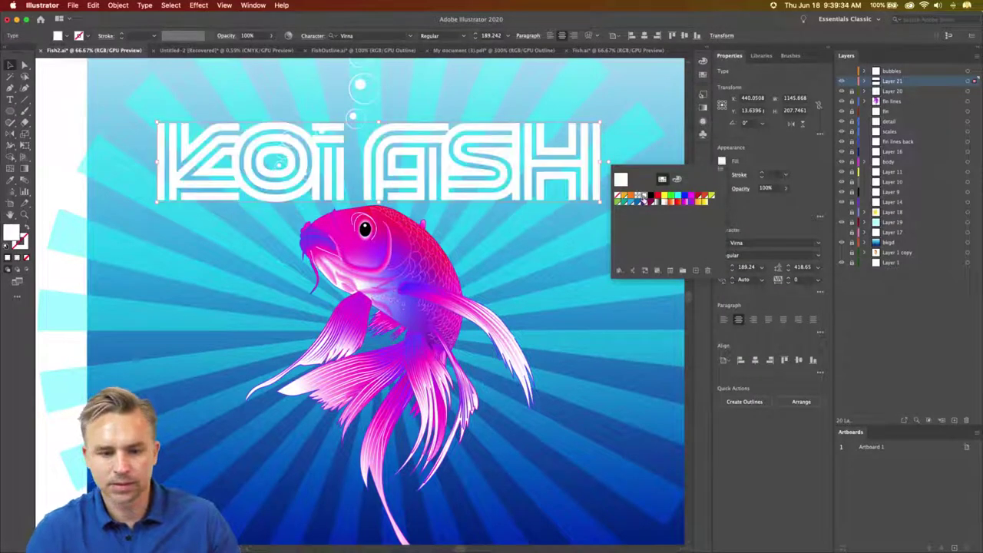
click(763, 156)
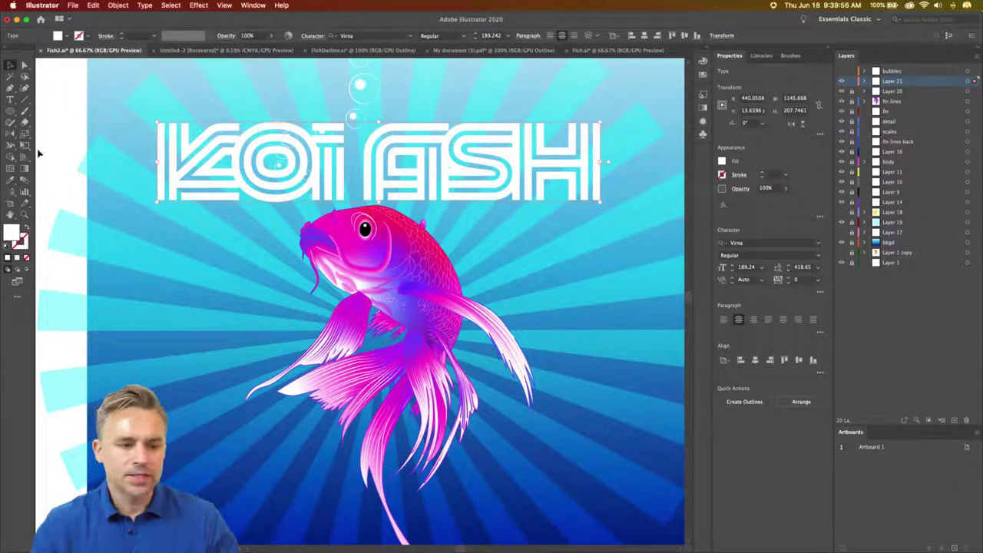
Step: Draw a small unfilled circle with a thin white outline left of the fish, below the title
click(8, 113)
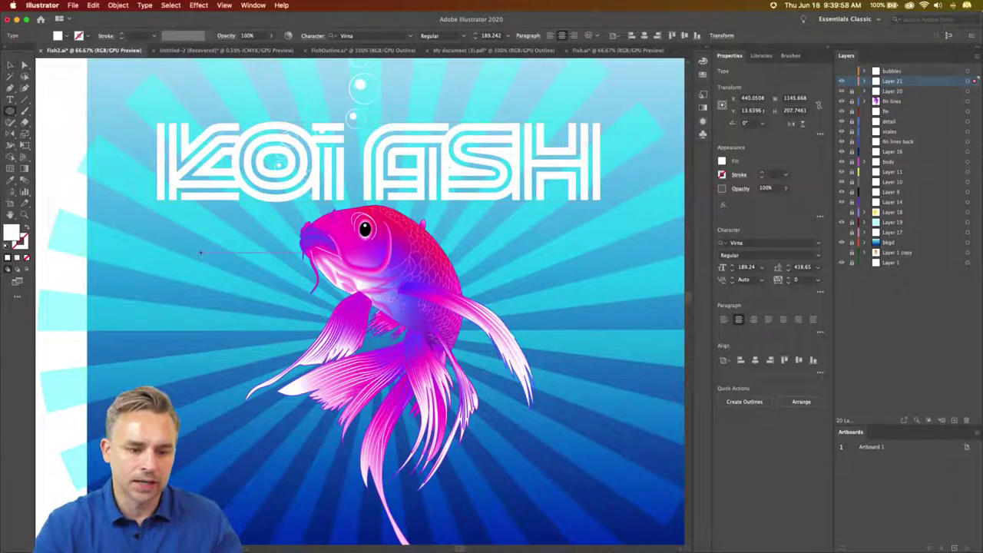
drag(192, 246, 220, 273)
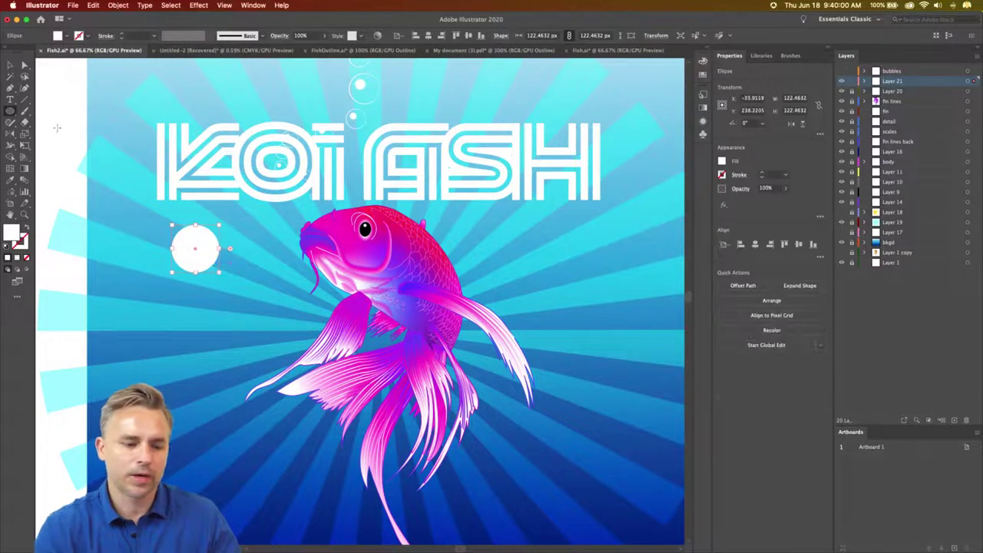
click(10, 64)
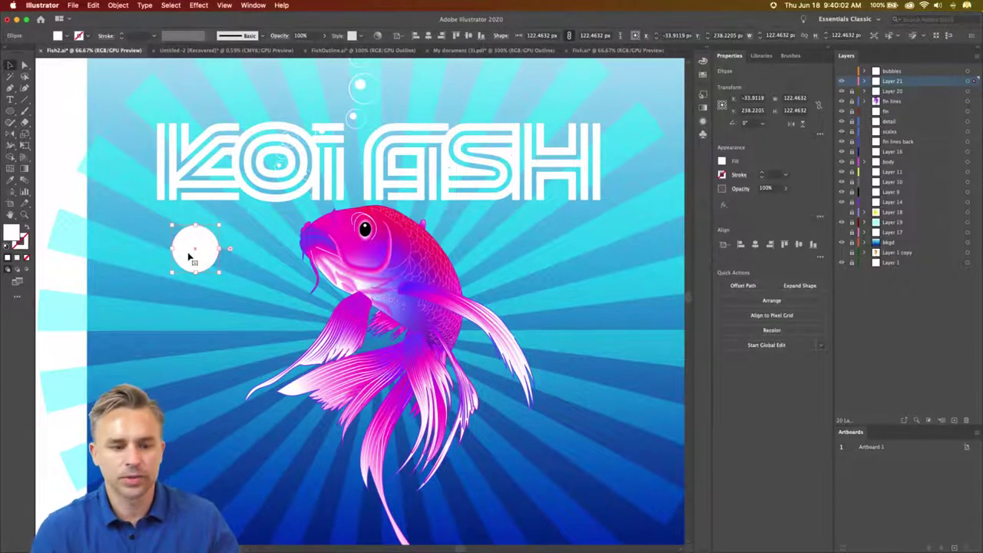
click(26, 228)
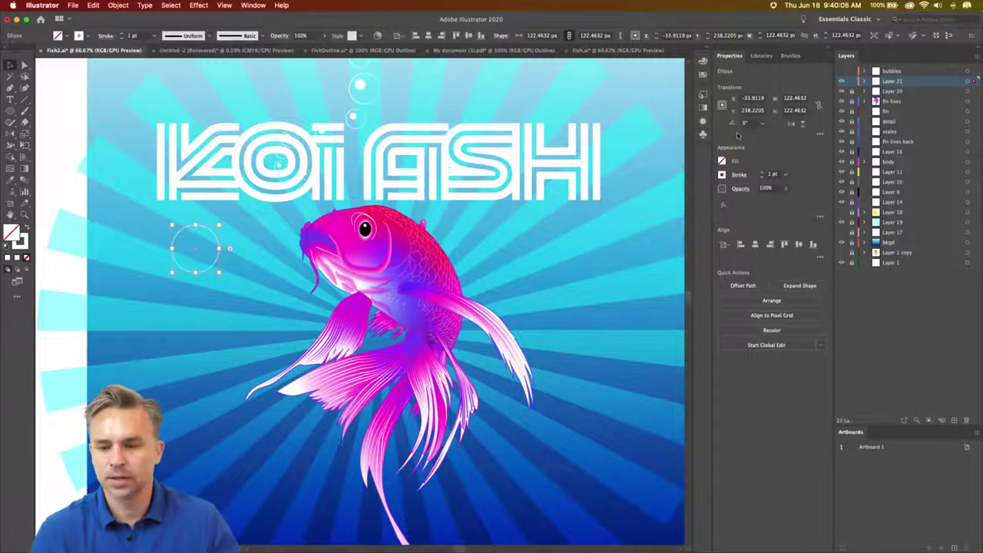
click(324, 158)
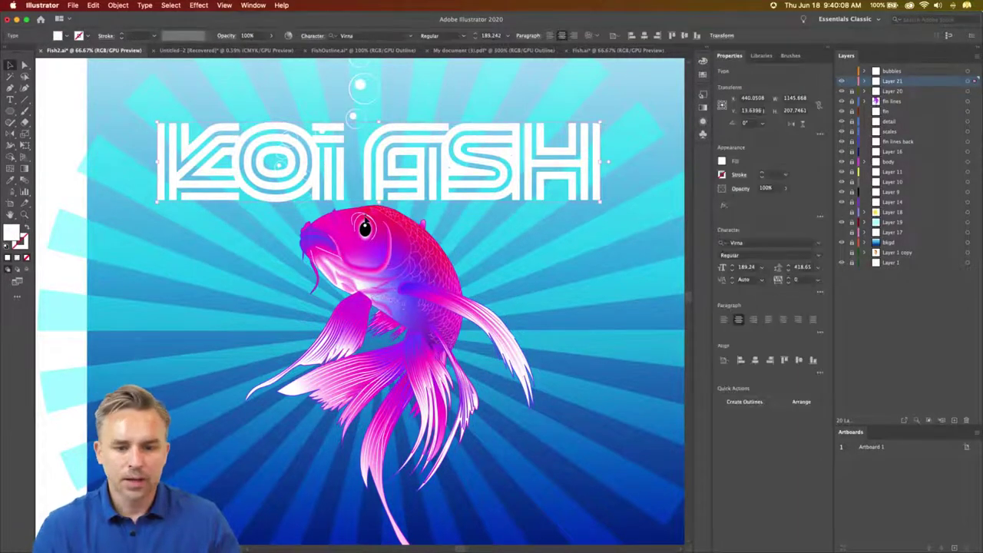
Step: Change the title font to AWConque Std Inli Regular and nudge it slightly higher
click(817, 245)
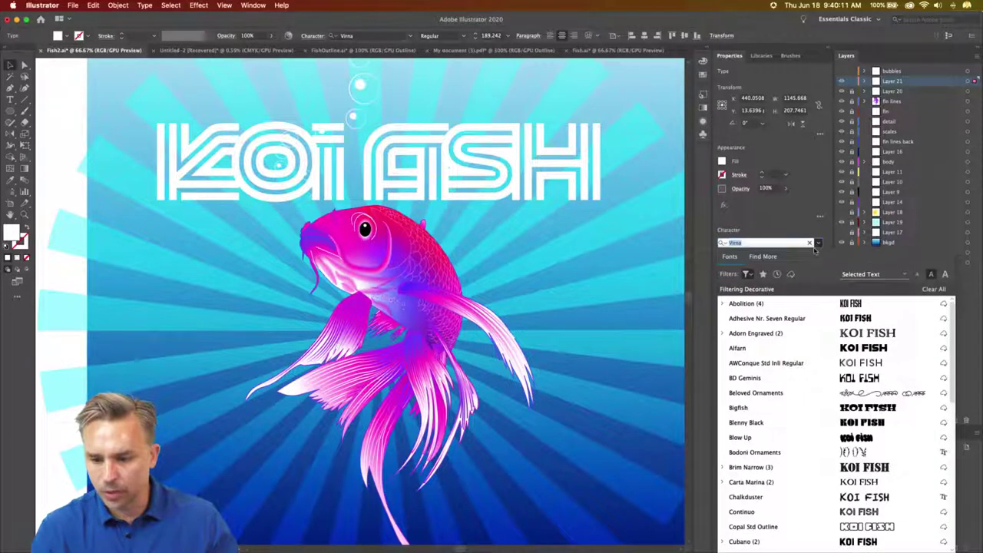
click(833, 364)
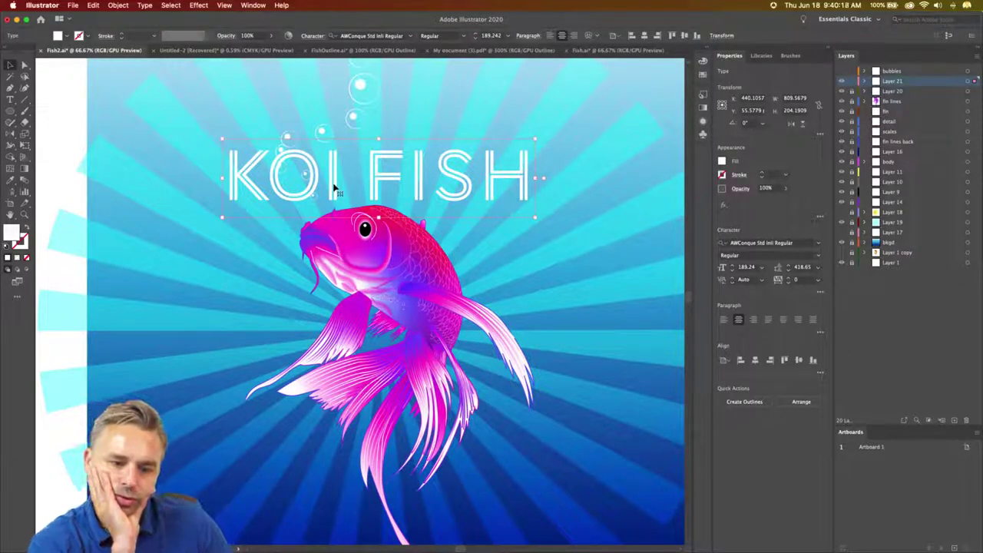
drag(334, 186, 334, 182)
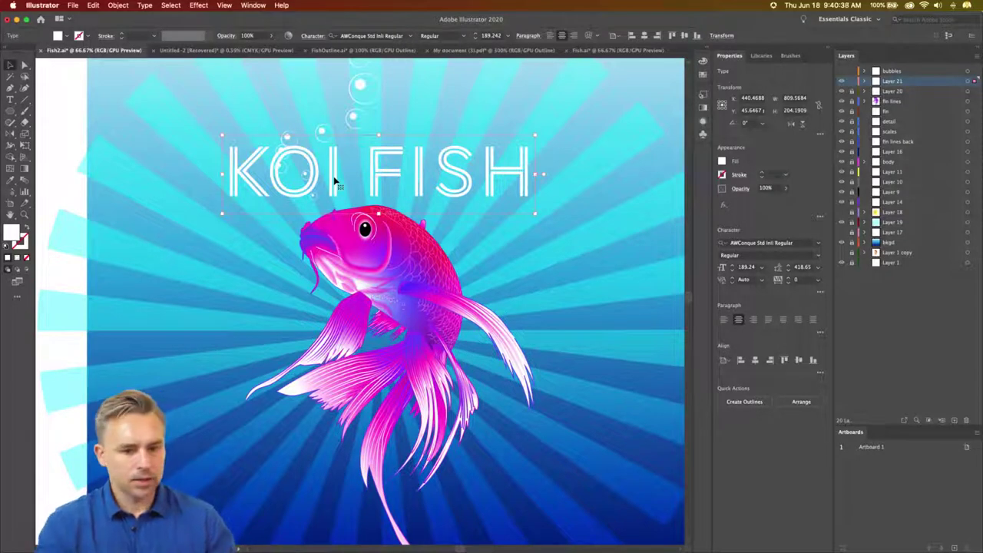
Step: Retype the title text as 'KOBI AHN'
double_click(335, 180)
double_click(334, 175)
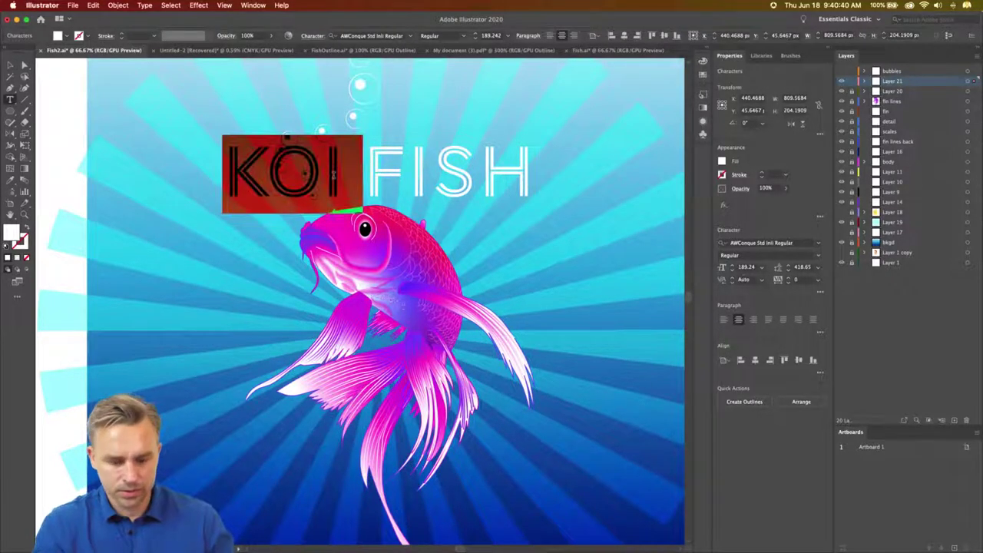
triple_click(334, 176)
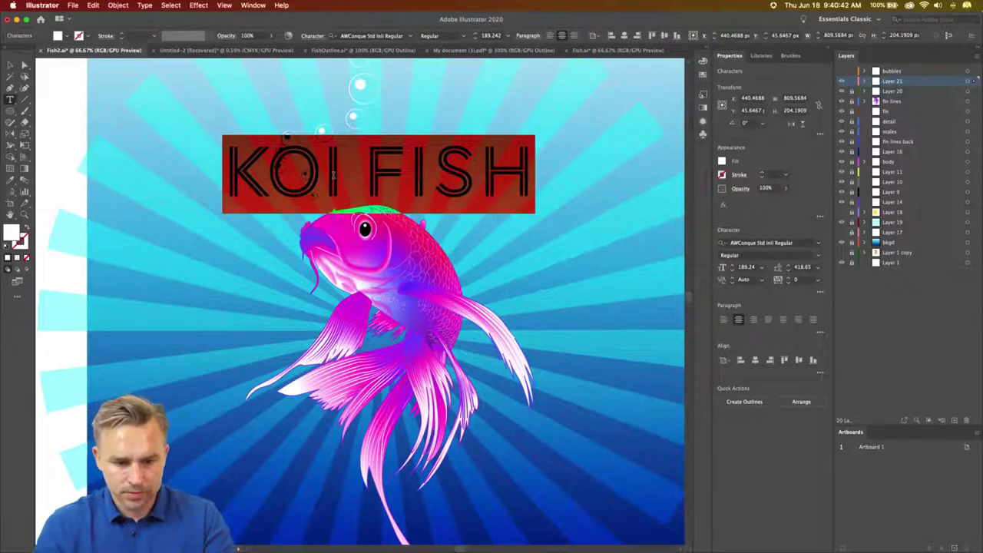
text(KOBI AH)
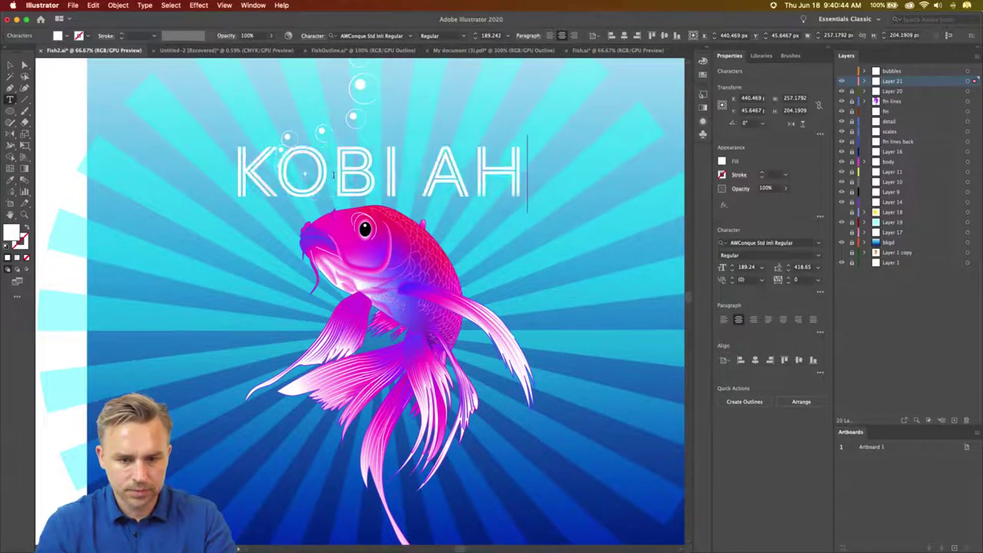
text(N)
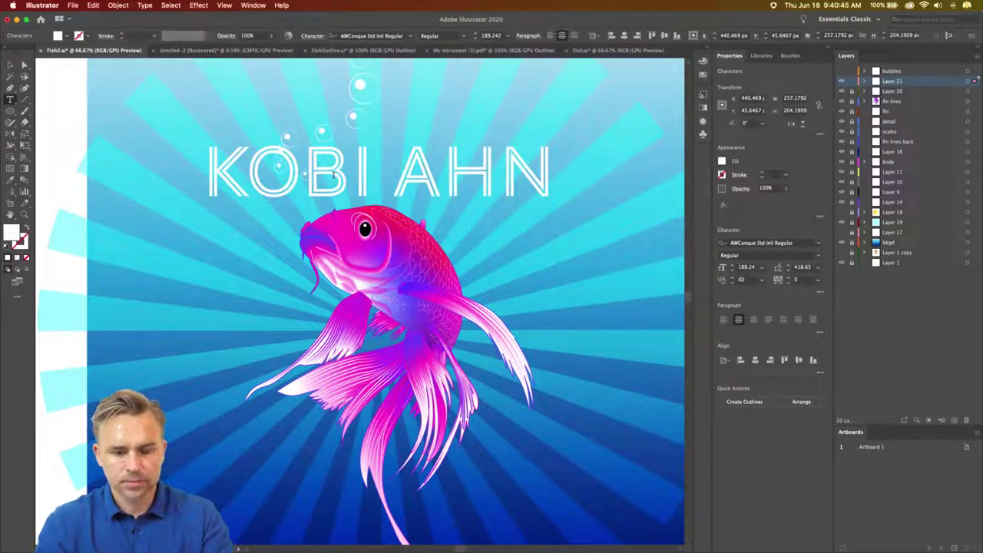
key(Escape)
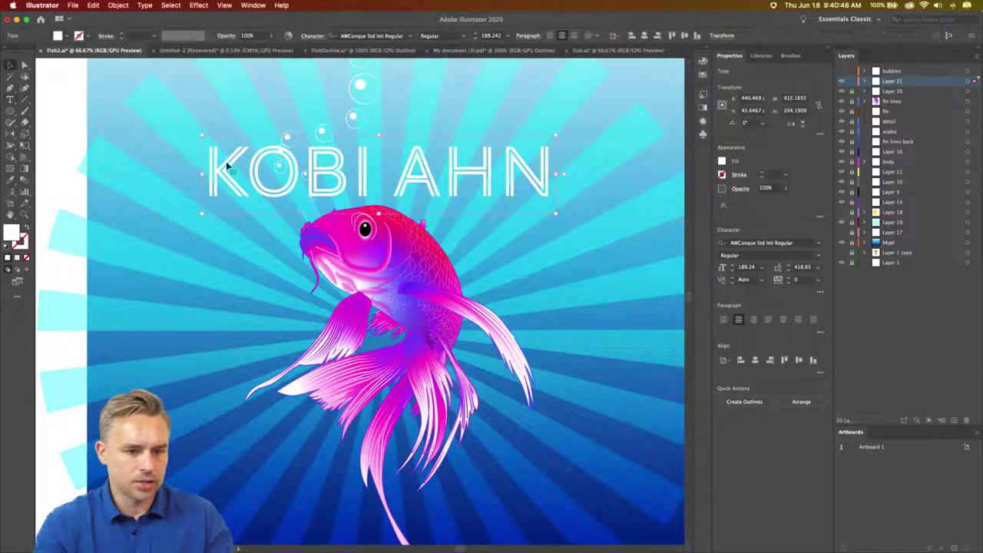
Step: Copy the title below the koi, change it to 'SUSHI', and move it toward the bottom
drag(260, 179, 259, 413)
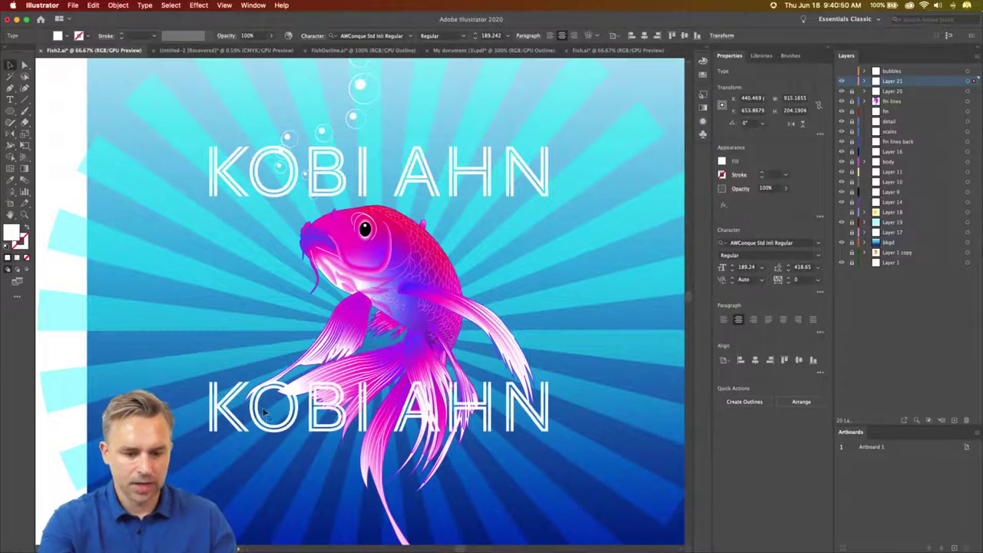
double_click(259, 413)
key(ctrl+a)
text(D)
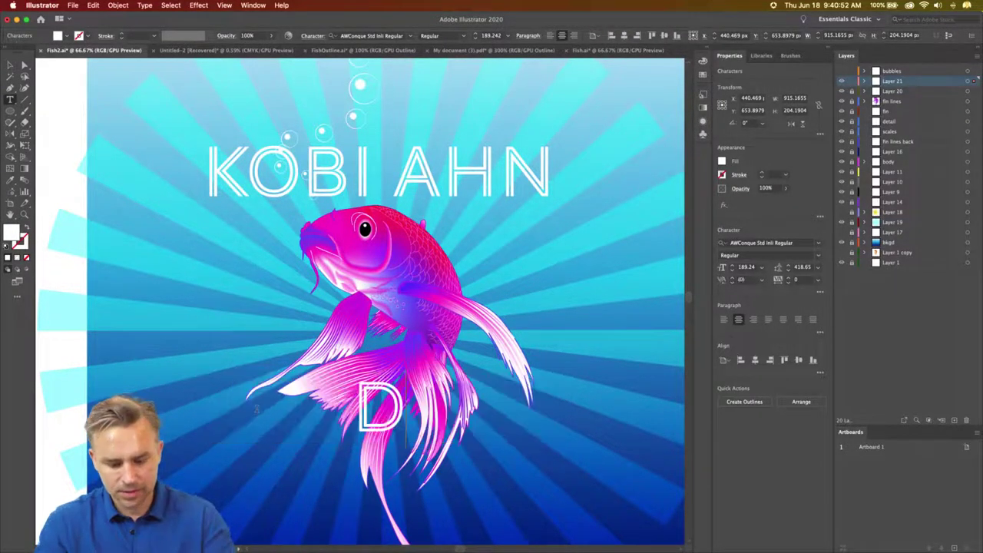
key(BackSpace)
text(SUS)
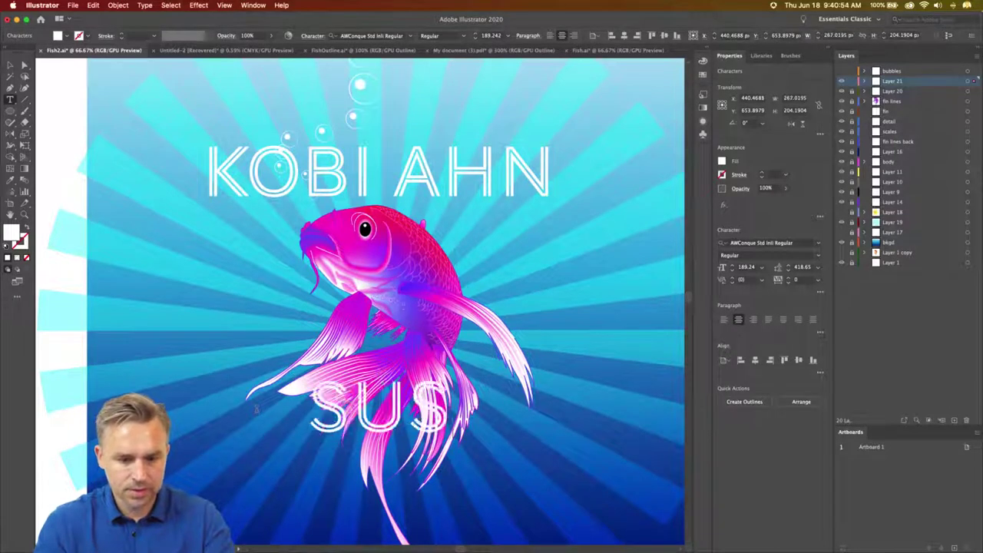
text(HI)
key(Escape)
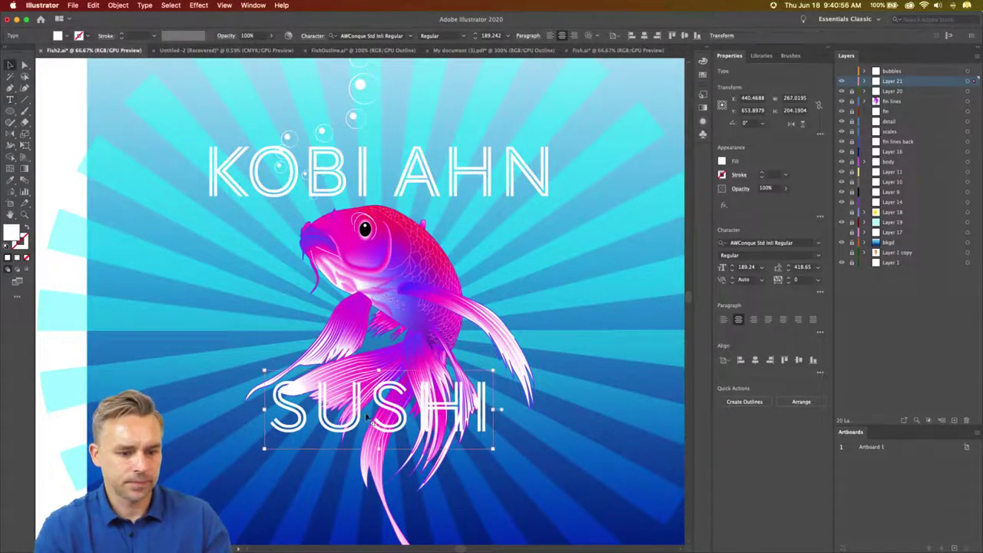
click(345, 436)
drag(334, 434, 336, 499)
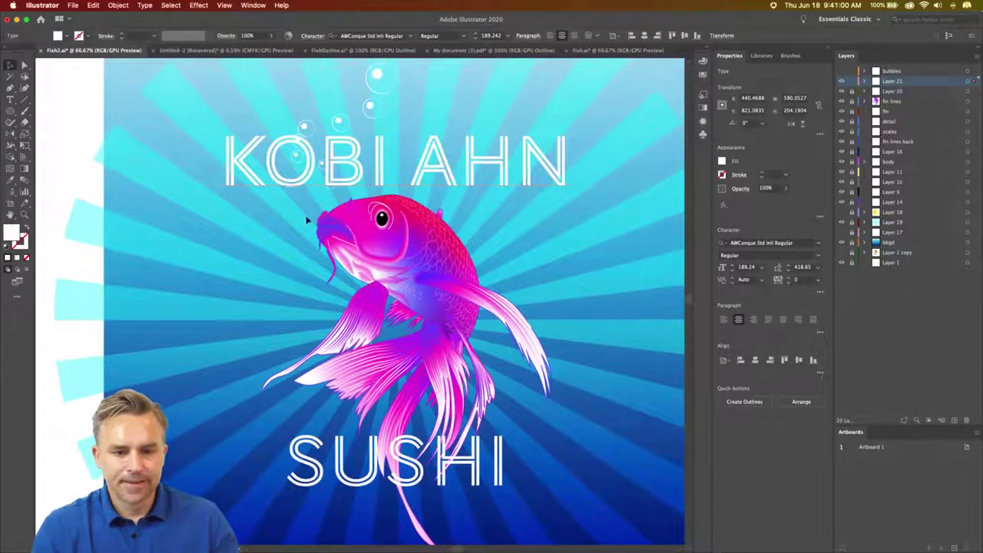
click(279, 177)
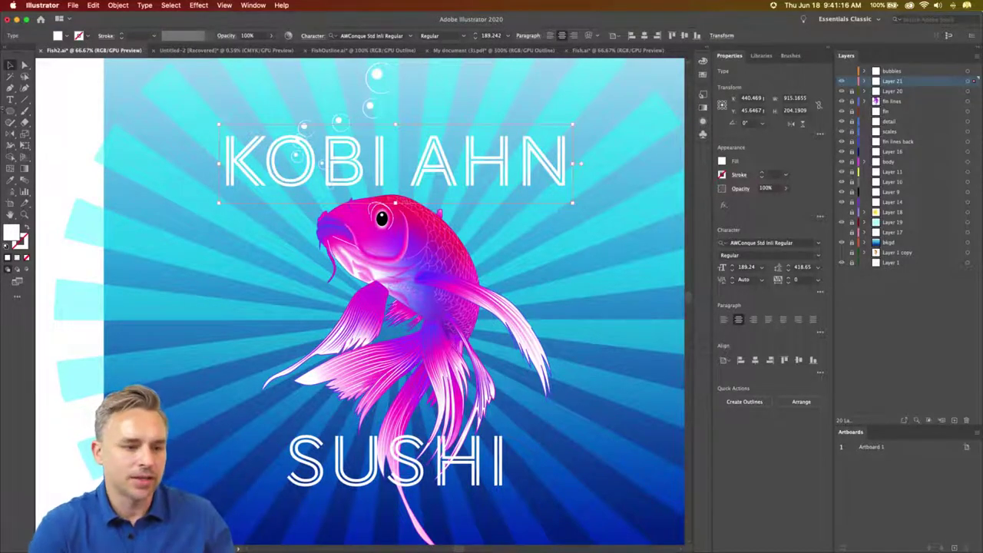
Step: Draw a large white circle and subtract a smaller inner copy with Minus Front to form a ring
click(11, 112)
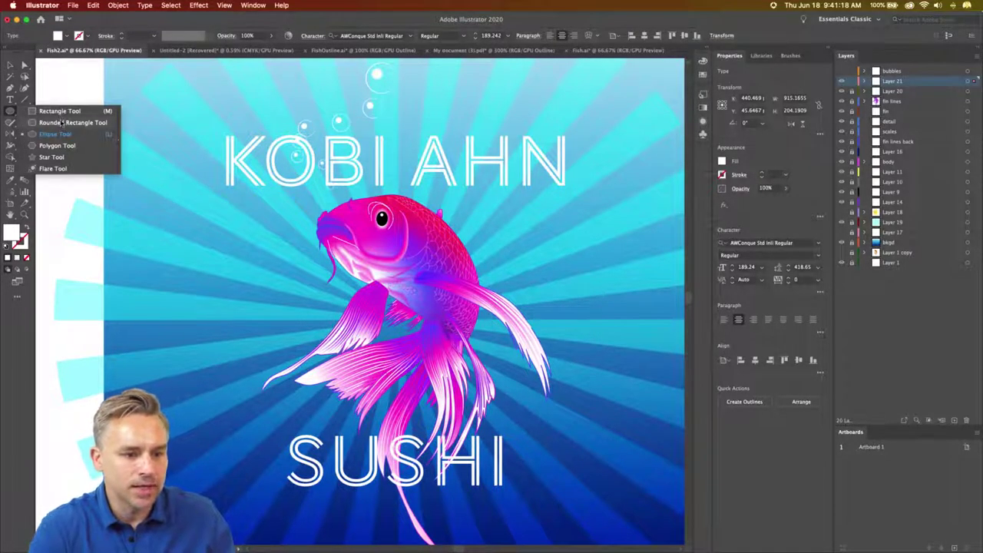
click(59, 135)
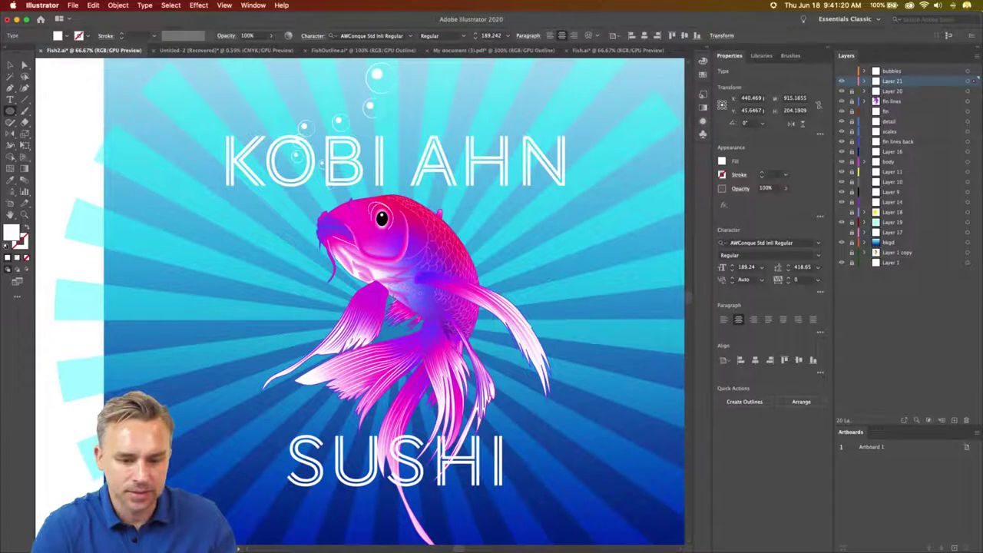
drag(397, 304, 494, 478)
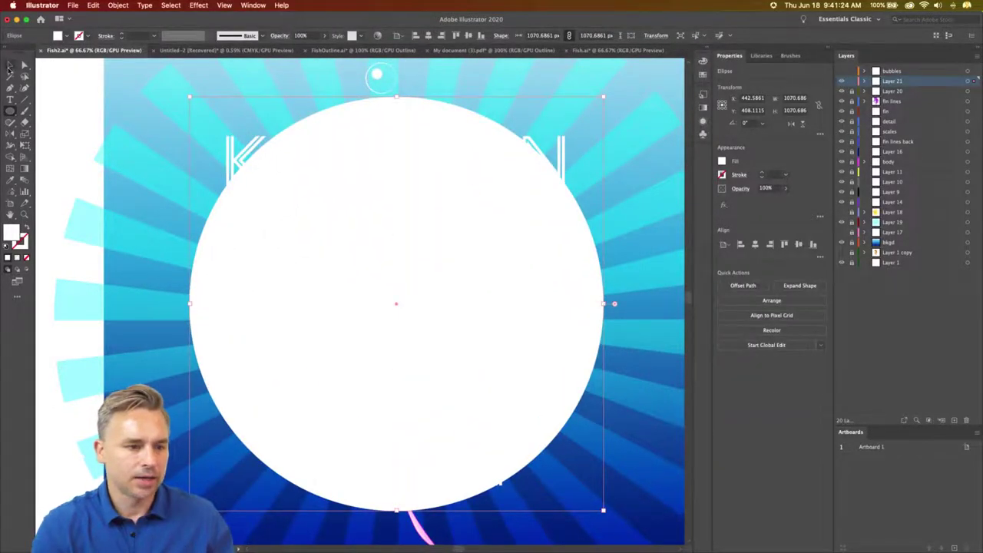
click(9, 67)
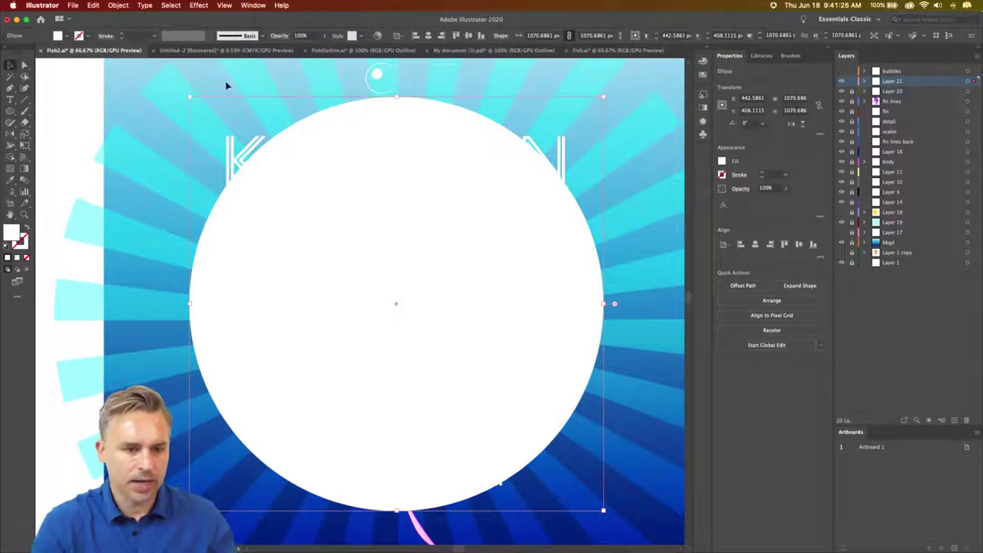
drag(189, 97, 223, 144)
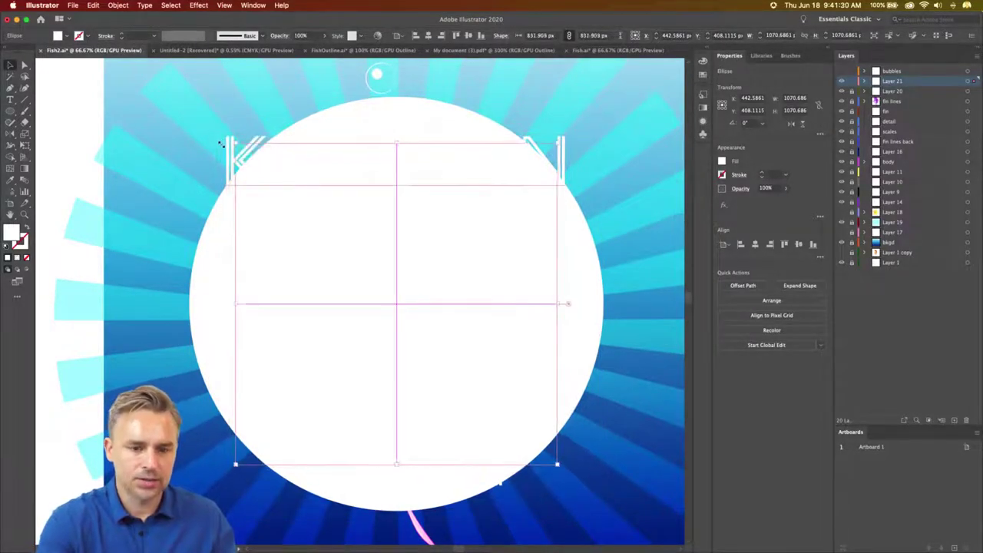
click(210, 264)
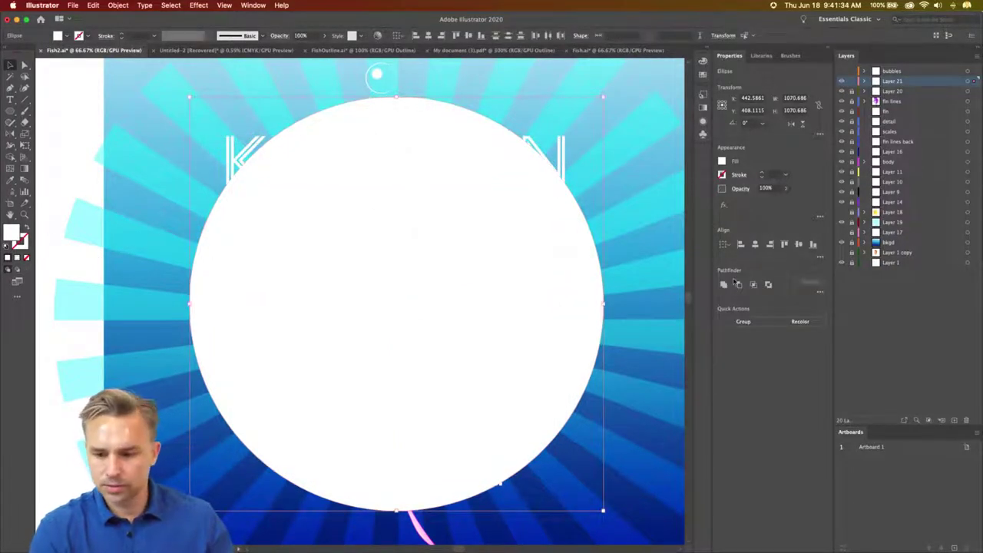
click(738, 285)
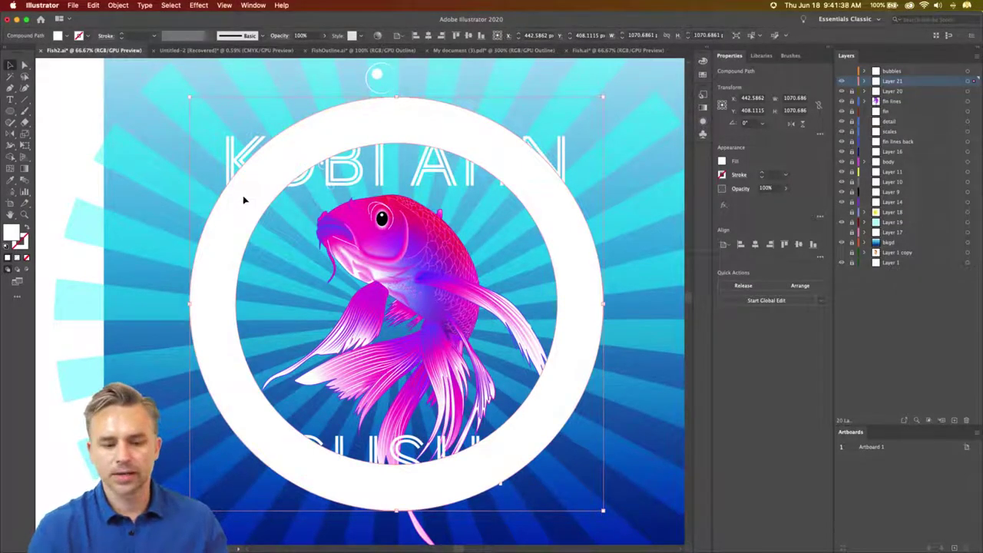
Step: Resize the white ring to about 963 px and reposition it around the koi
drag(242, 198, 243, 220)
drag(189, 121, 208, 160)
drag(285, 242, 264, 245)
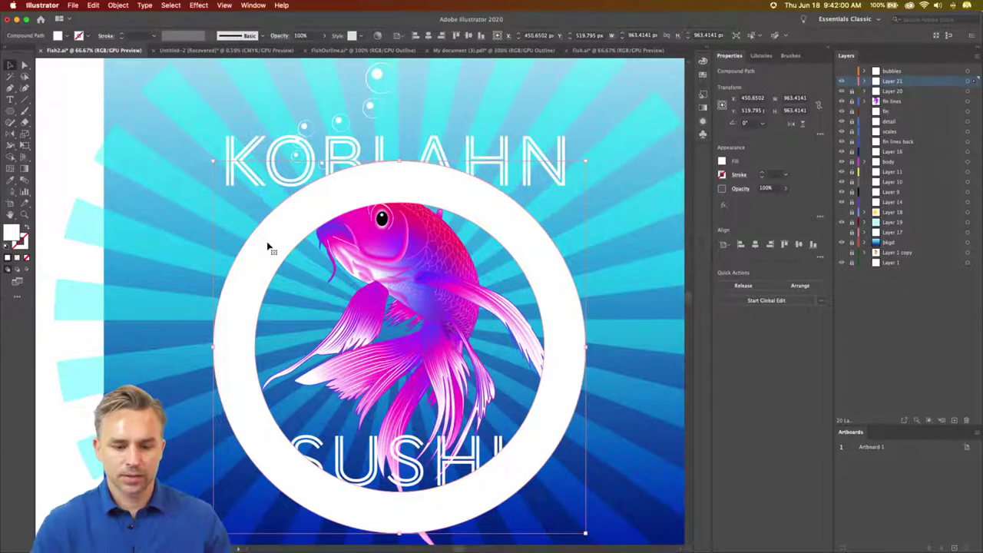
Step: Move the white ring up to centre it on the fish
scroll(266, 245, down, 3)
scroll(270, 230, up, 2)
drag(270, 235, 272, 213)
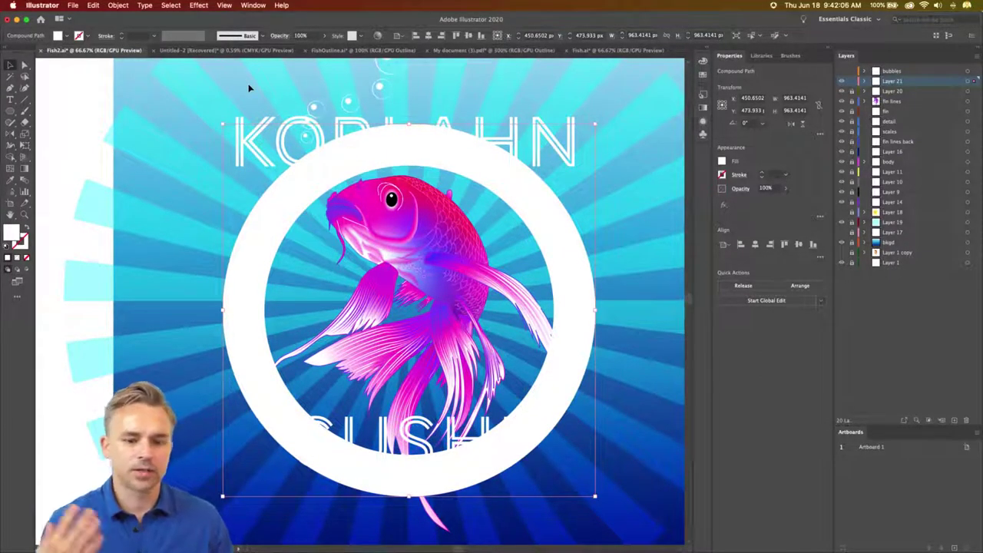
Step: Set KOBI AHN to Alfarn in light blue and draw a blue 828 px circle inside the ring
click(237, 124)
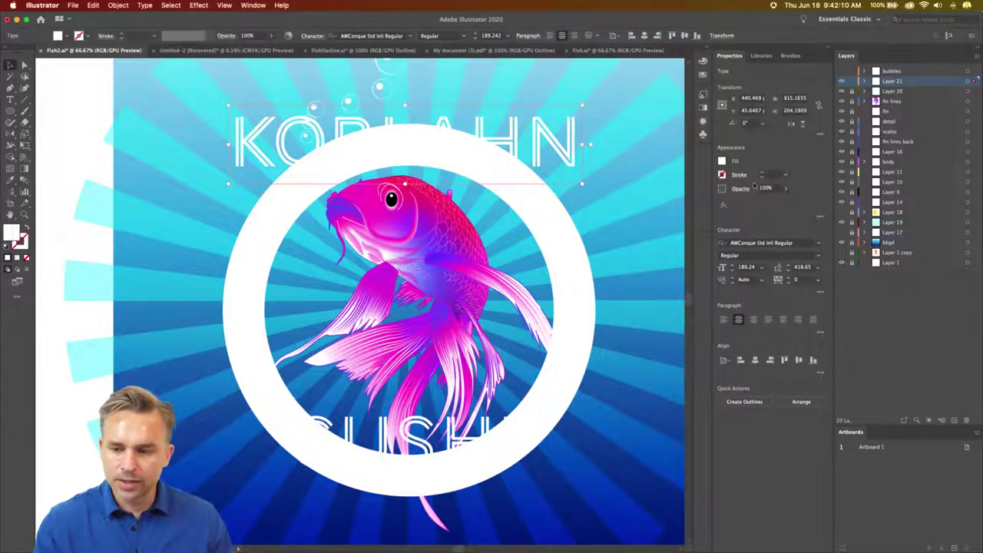
click(819, 244)
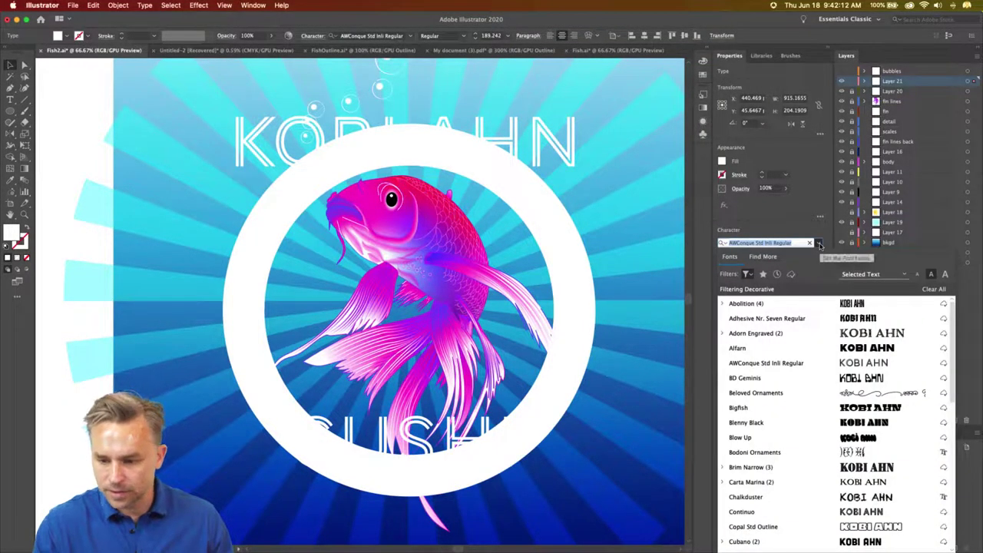
click(813, 348)
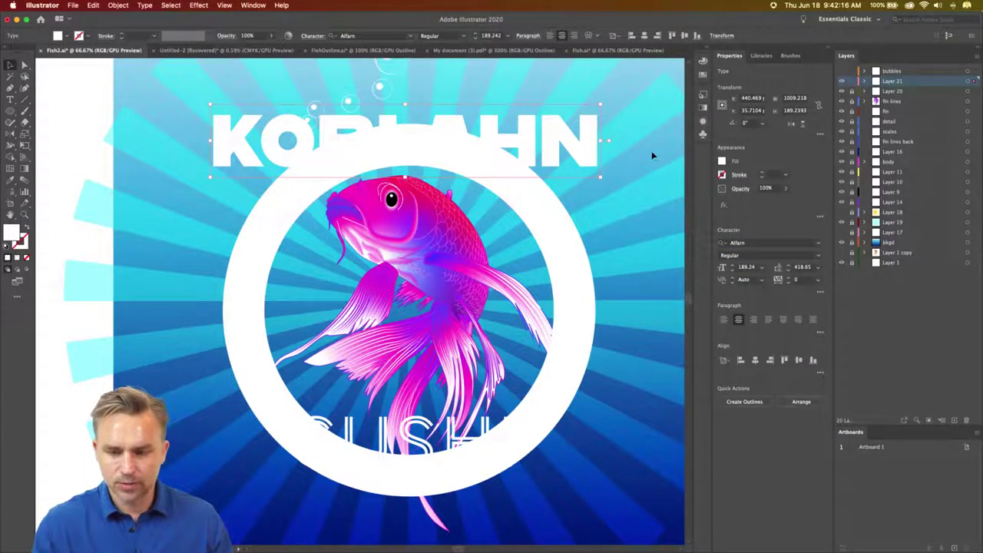
click(722, 161)
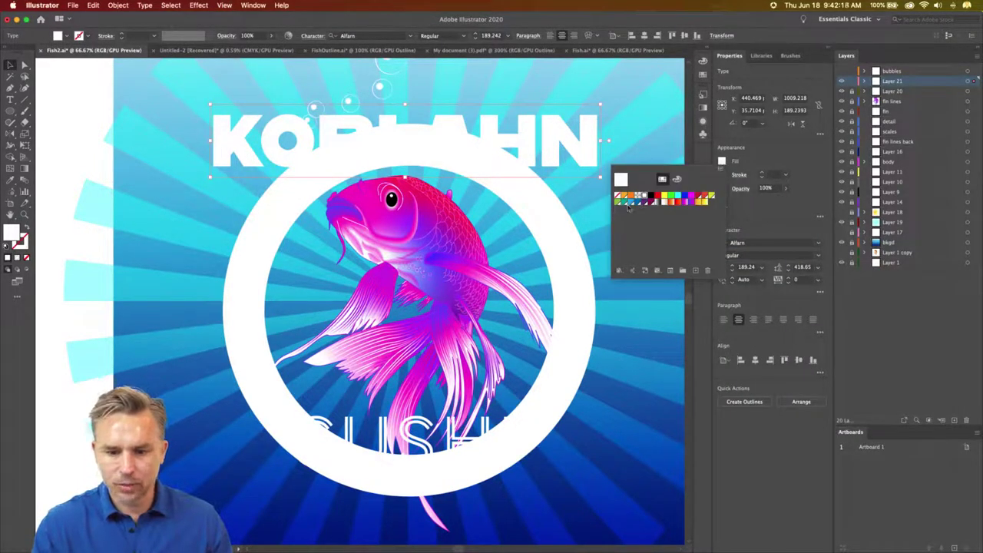
click(631, 202)
click(270, 137)
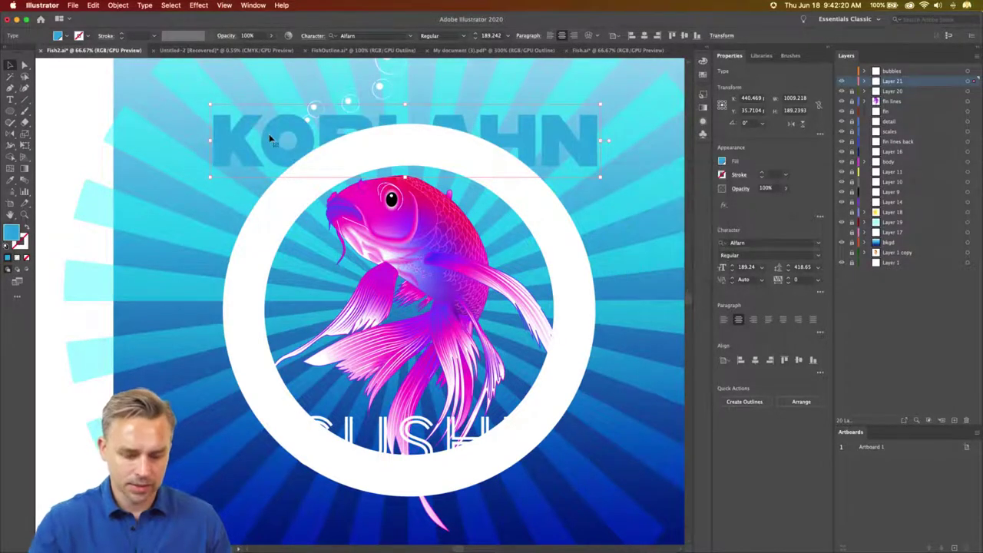
click(10, 111)
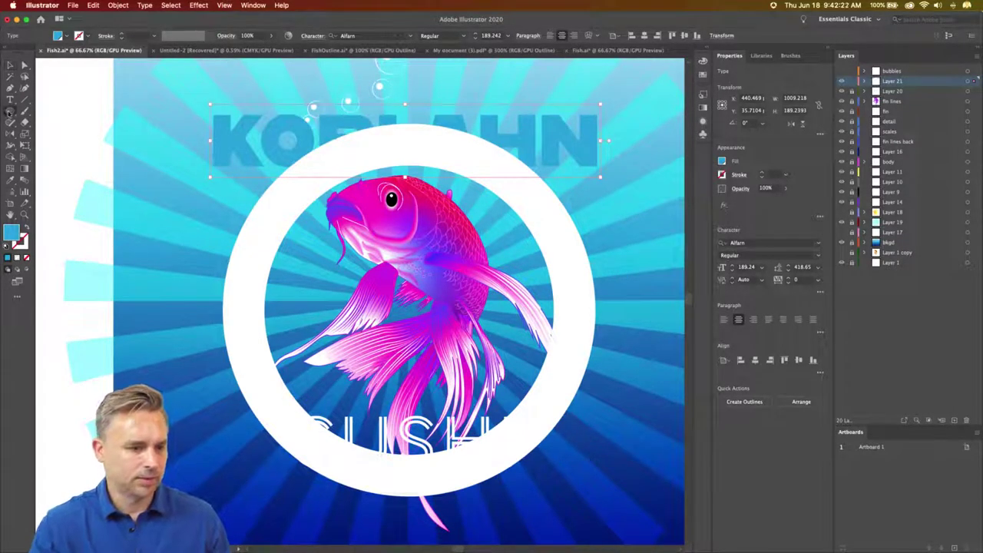
drag(408, 307, 460, 420)
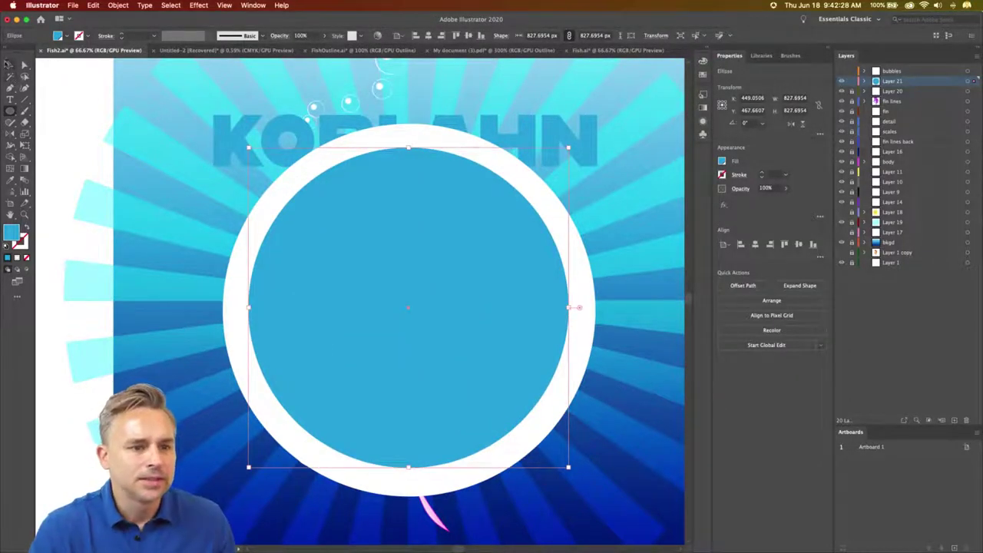
Step: Select the KOBI AHN title and copy its wording
click(9, 67)
click(223, 148)
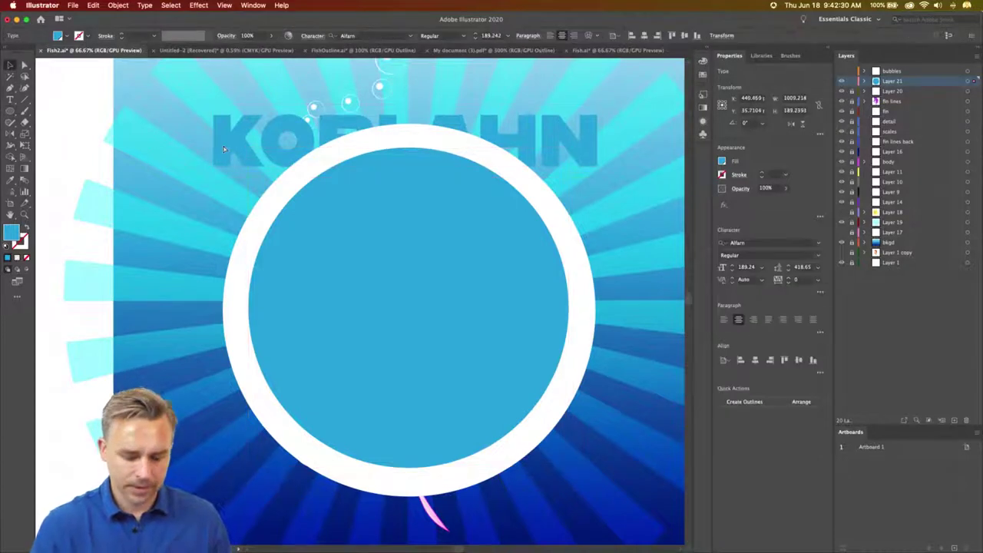
double_click(224, 148)
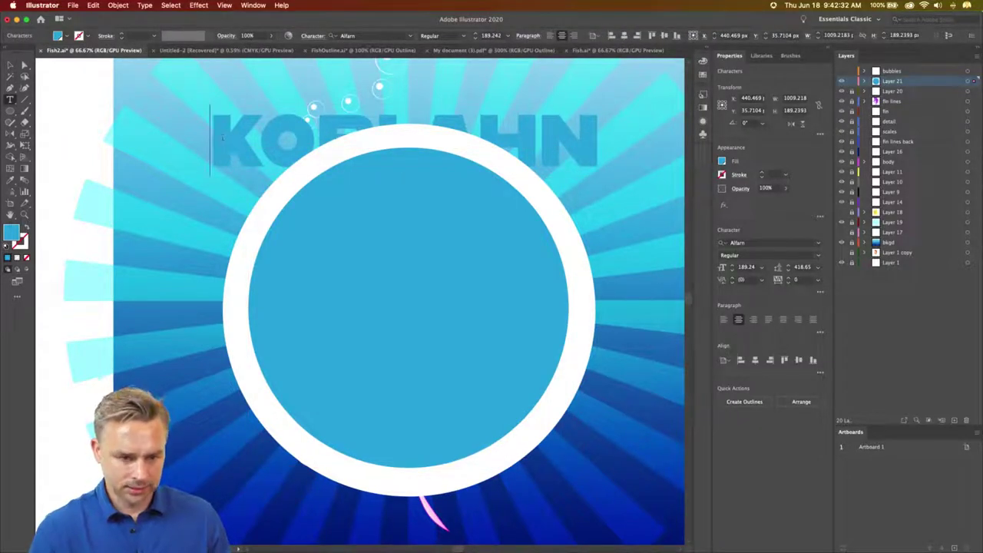
key(ctrl+a)
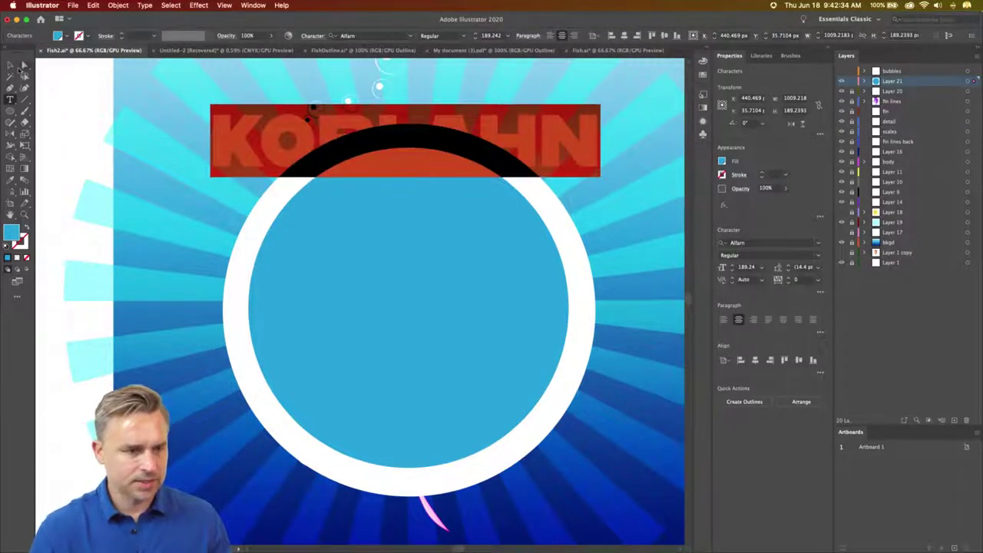
click(10, 65)
drag(238, 168, 86, 117)
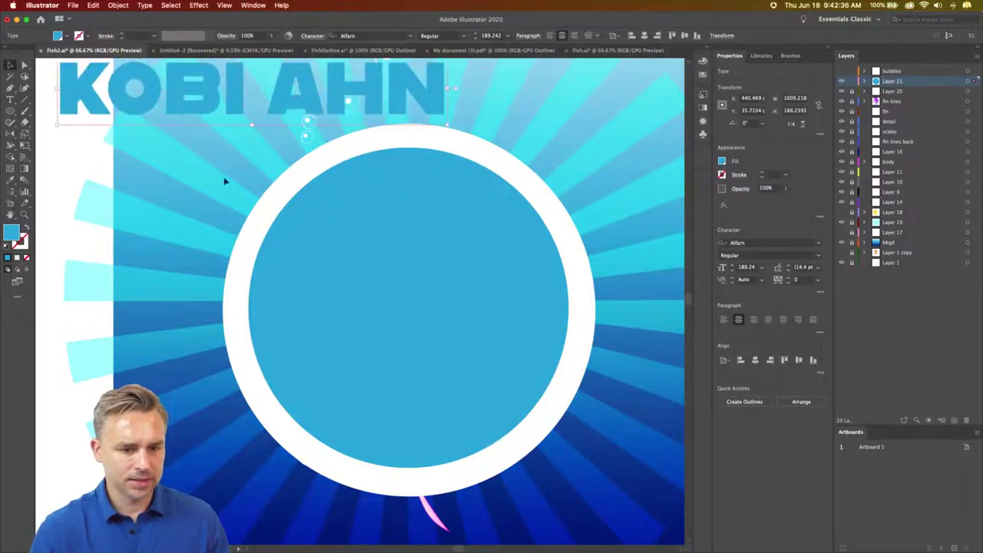
click(248, 230)
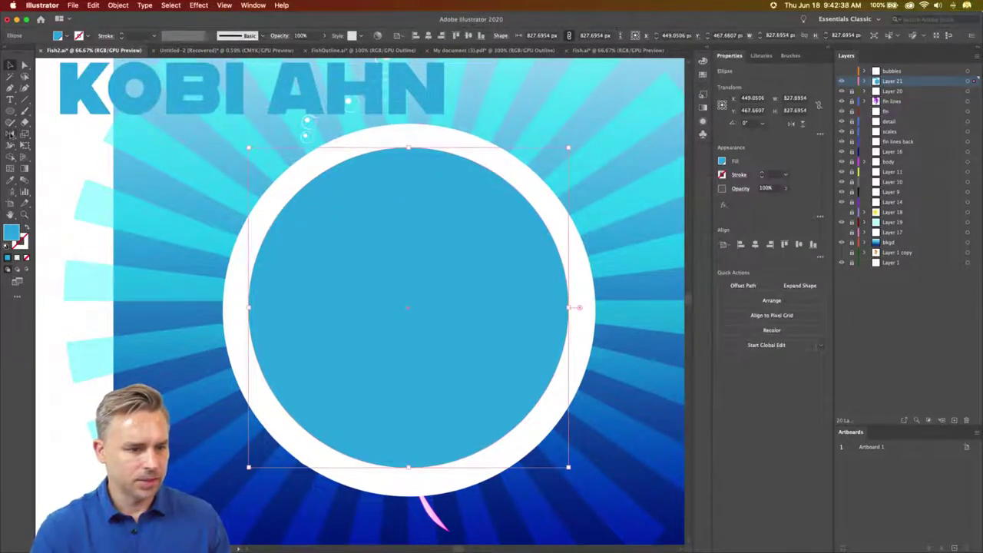
drag(10, 100, 46, 123)
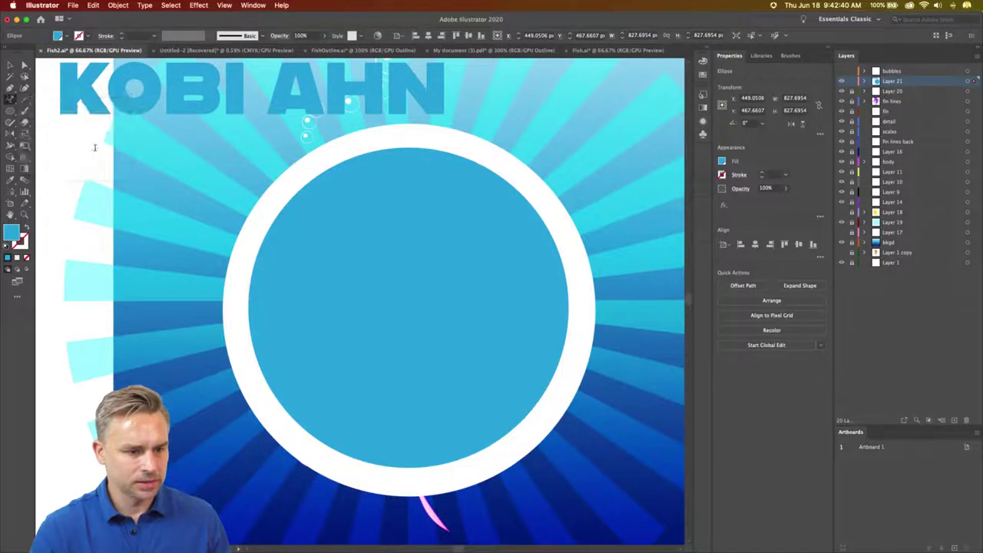
click(284, 206)
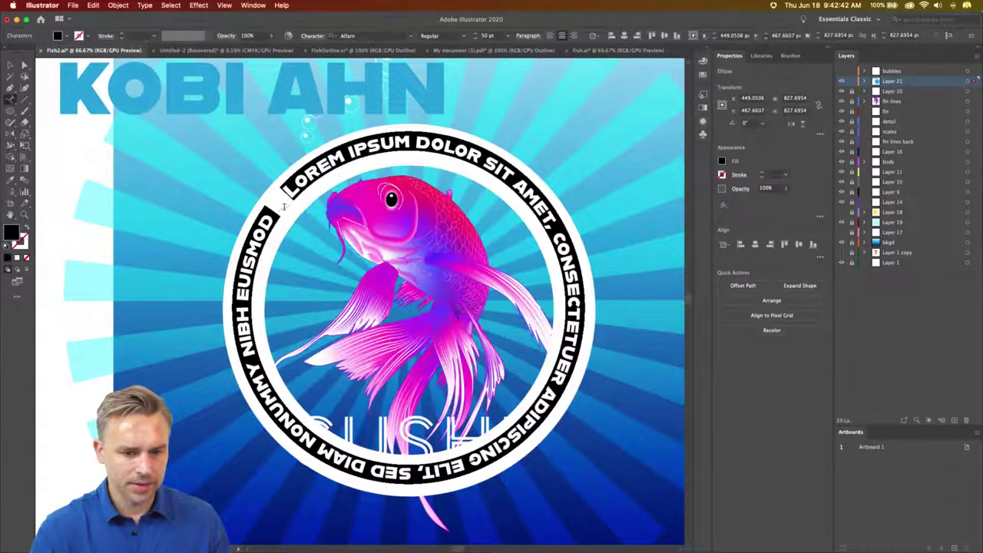
text(KOBI AHN)
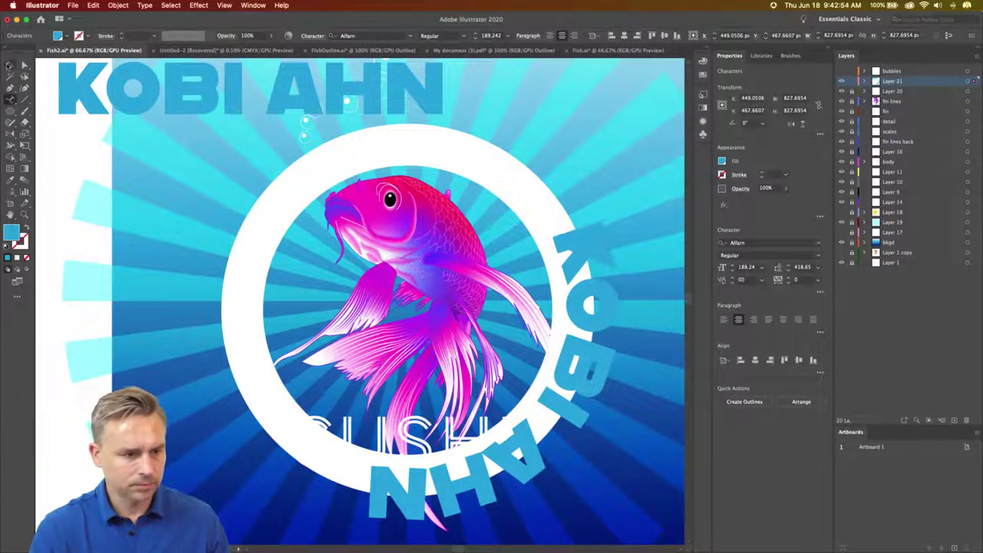
key(Escape)
drag(243, 145, 388, 422)
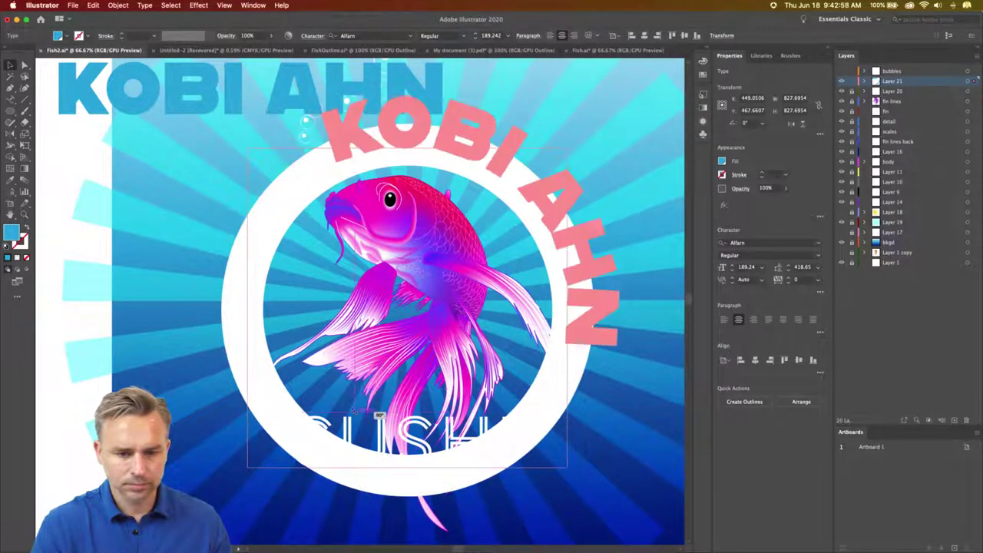
drag(421, 425, 253, 351)
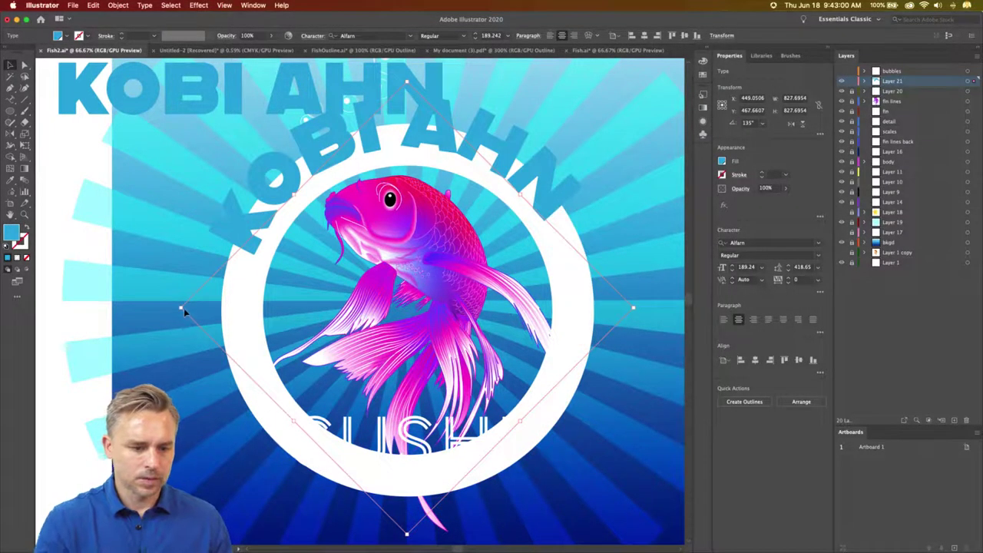
drag(181, 308, 202, 307)
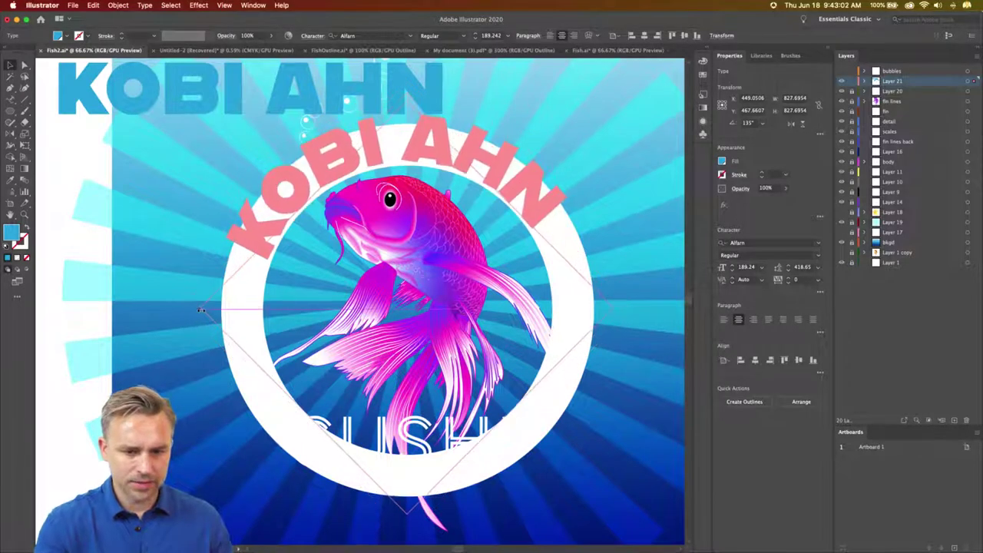
Step: Set the curved name to 130 pt, then 100 pt, fine-tuning to about 101 pt
click(488, 36)
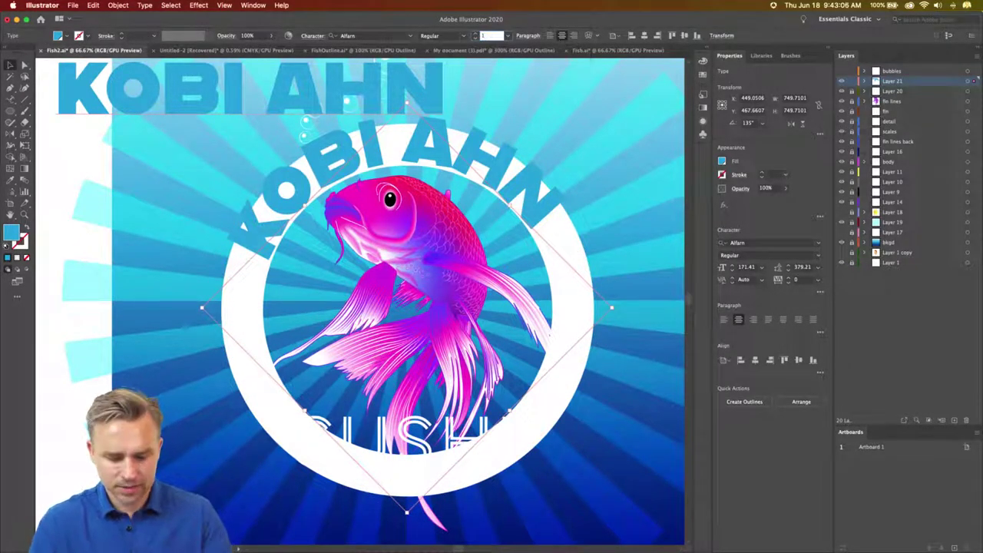
text(130)
key(Return)
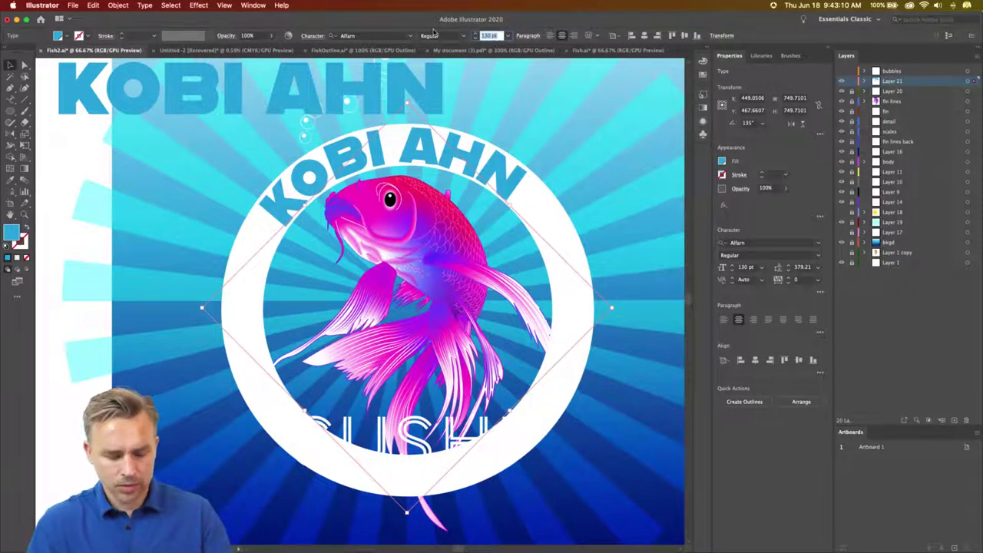
text(100)
key(Return)
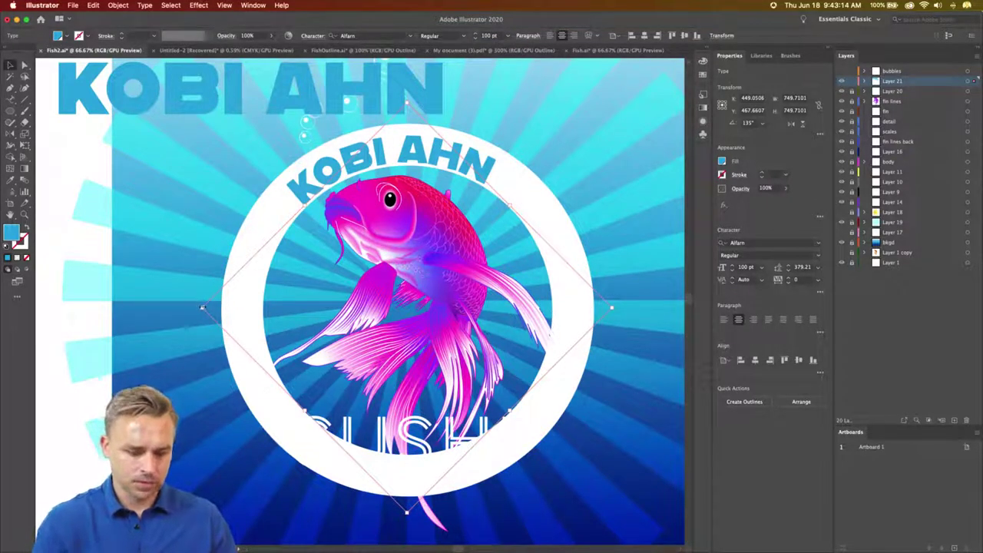
drag(202, 307, 199, 307)
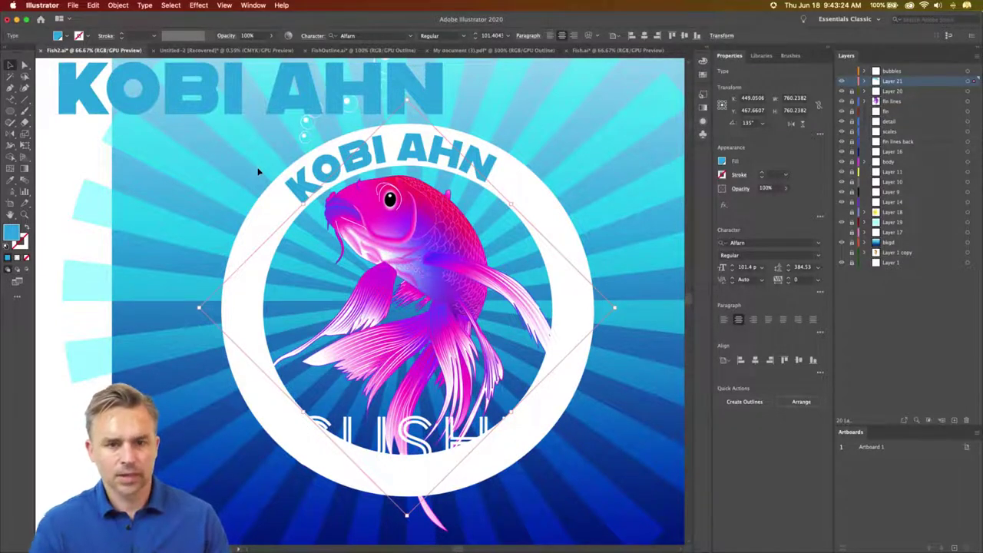
Step: Delete the large KOBI AHN headline and shift the SUSHI text to the lower left
click(178, 100)
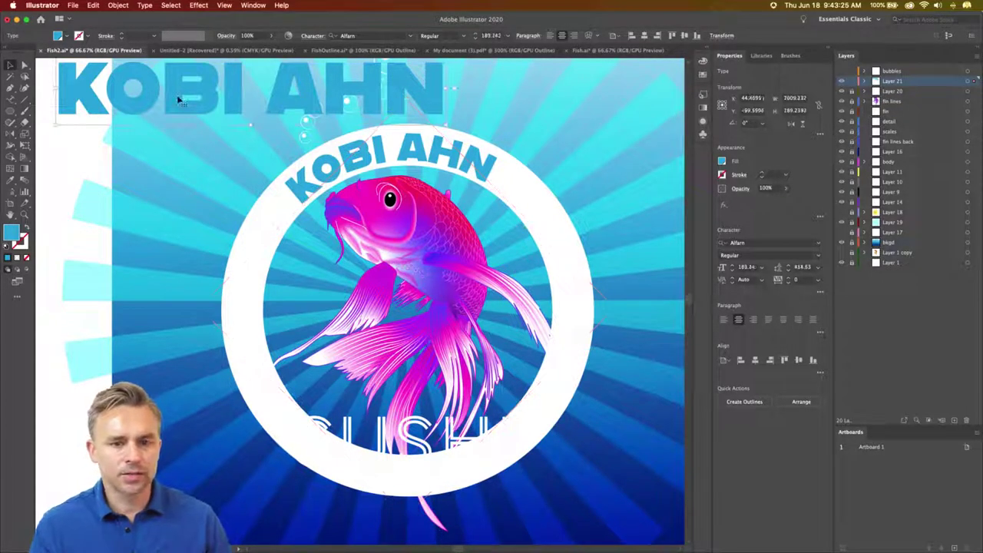
key(Delete)
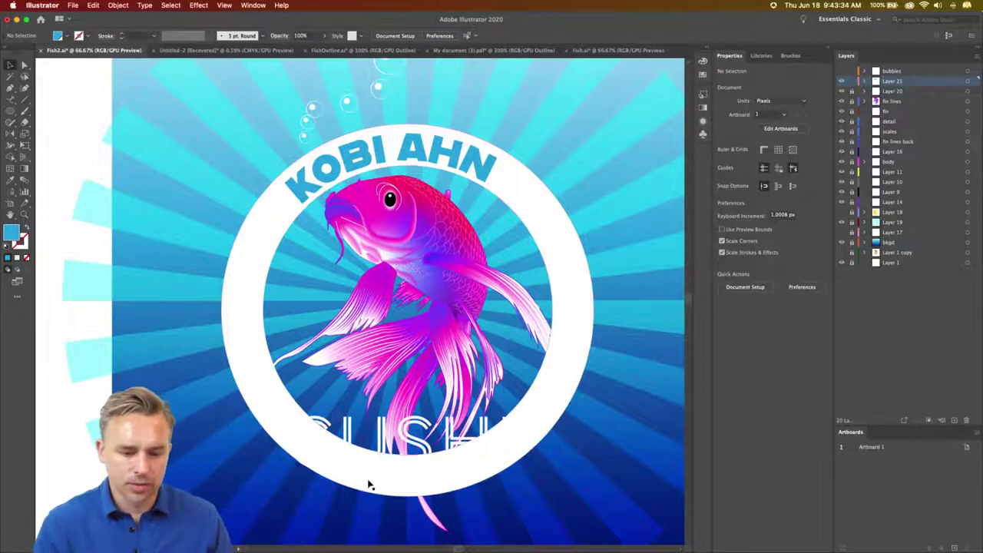
key(super+z)
key(super+z)
key(super+z)
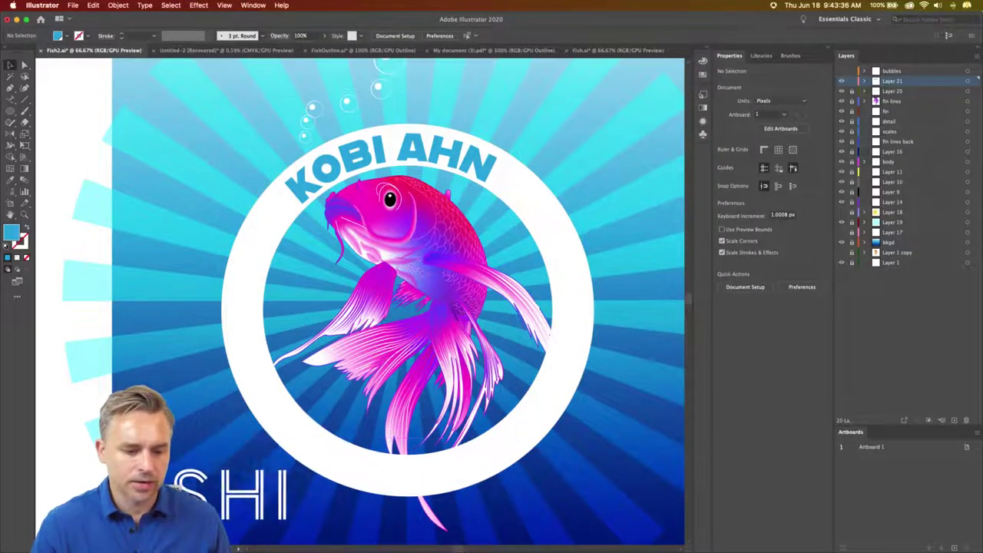
key(super+z)
key(super+z)
click(298, 196)
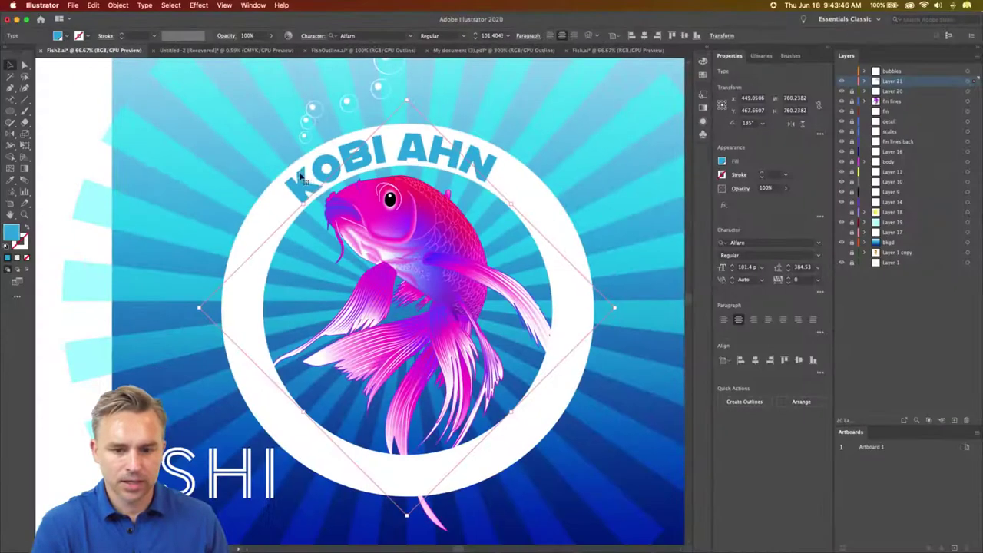
drag(315, 176, 268, 223)
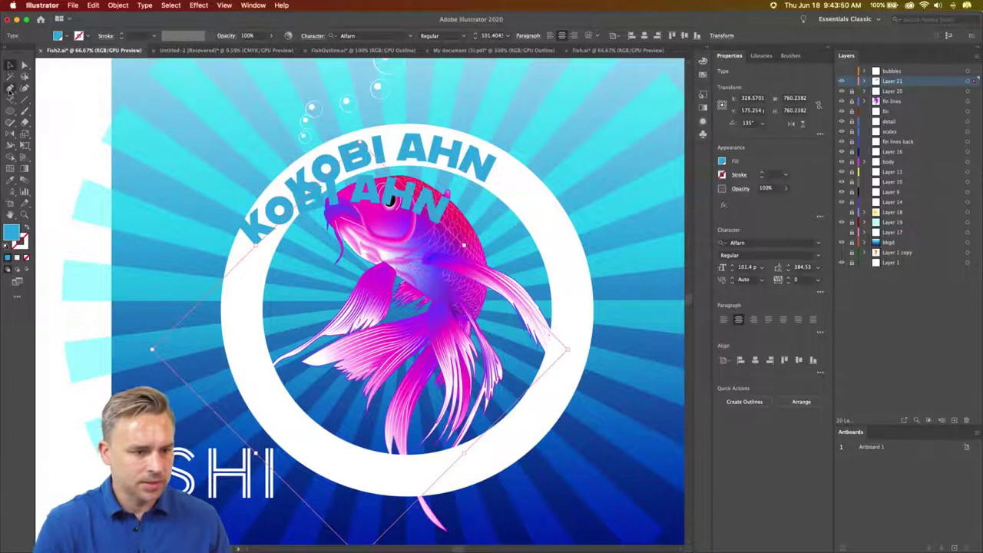
mouse_move(258, 244)
mouse_down()
mouse_move(266, 254)
mouse_move(257, 248)
mouse_move(264, 258)
mouse_move(254, 258)
mouse_up()
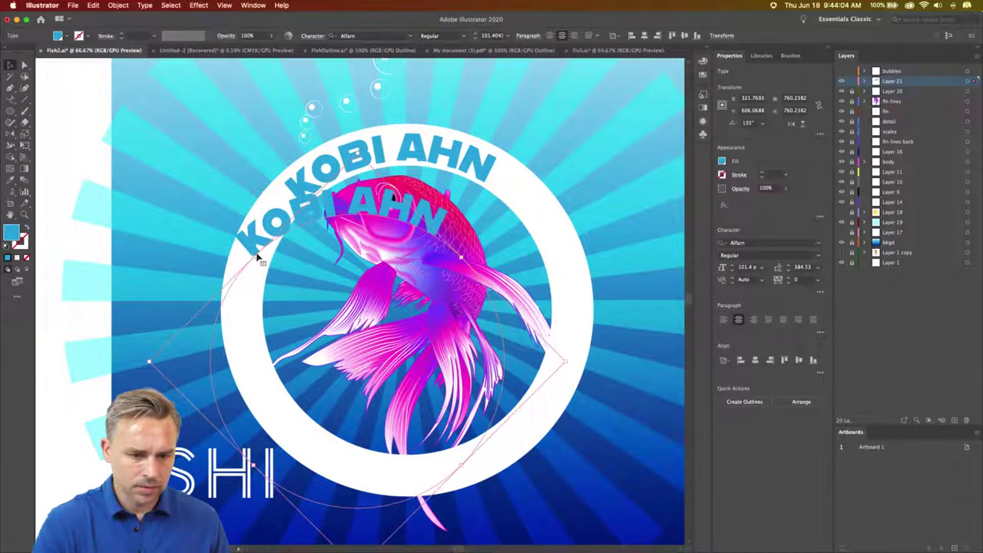
click(259, 259)
click(254, 260)
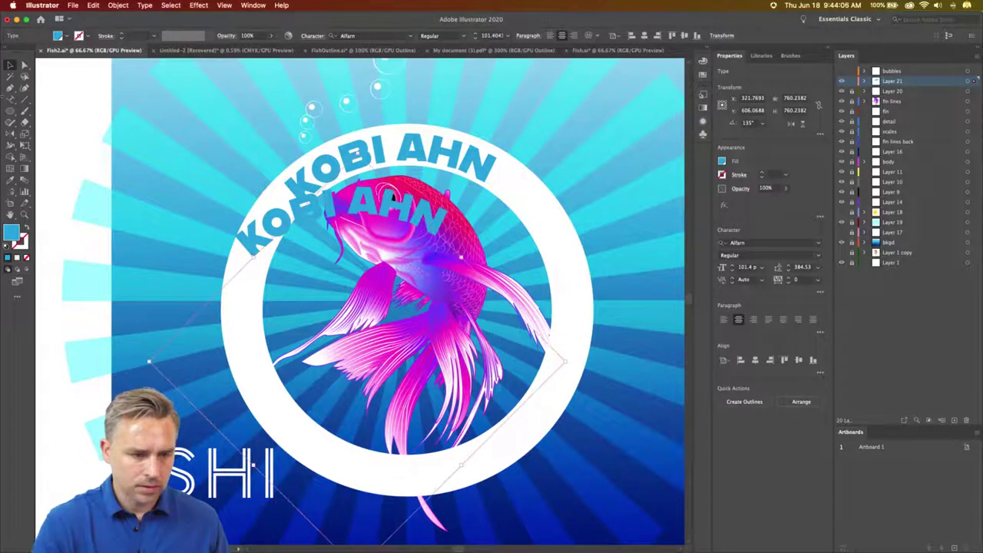
click(24, 67)
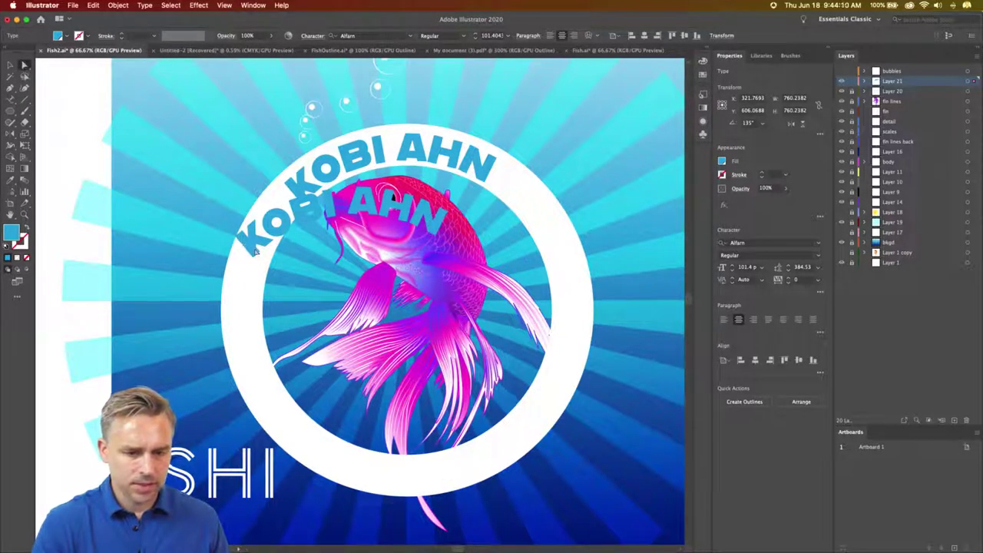
click(253, 260)
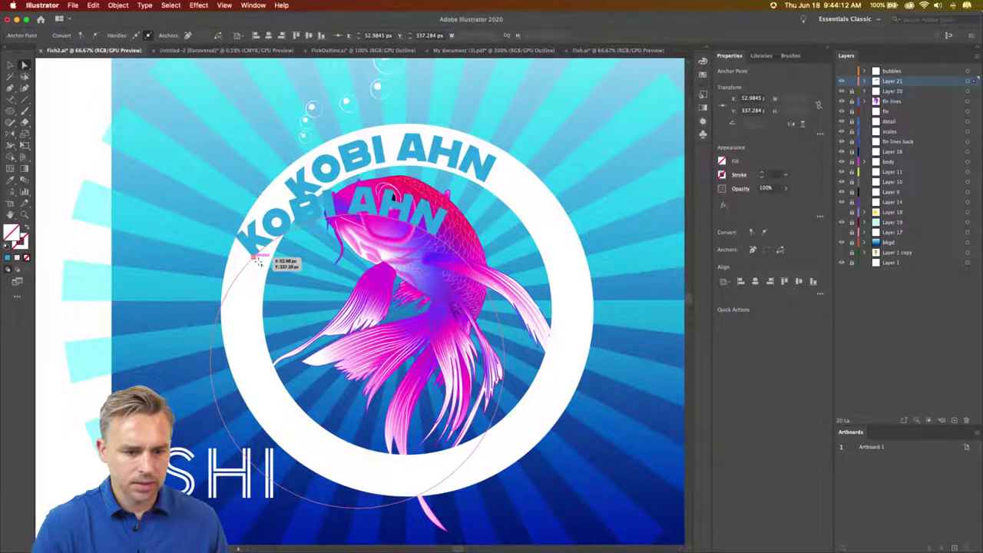
drag(258, 262, 259, 266)
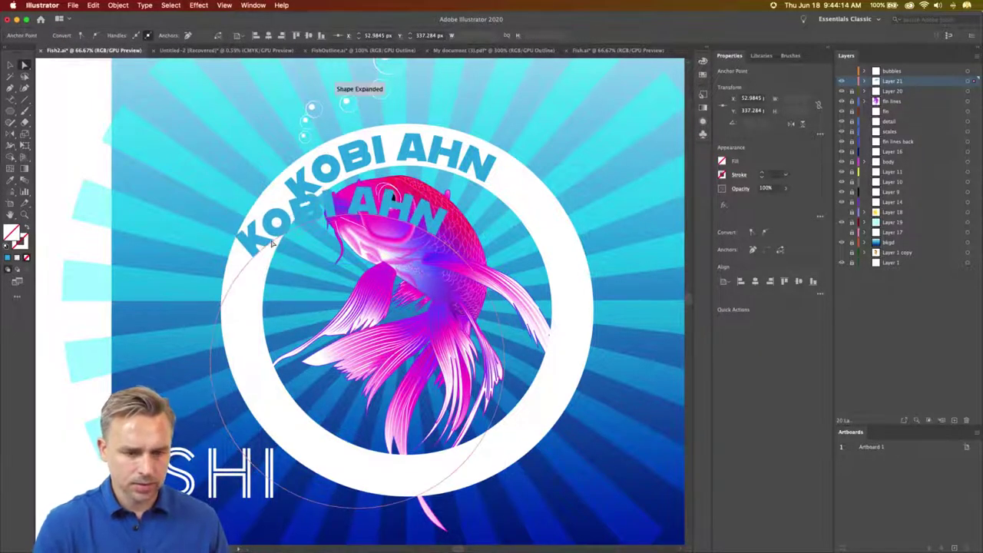
Step: Reposition the copied curved name over the fish and select all its letters
click(263, 242)
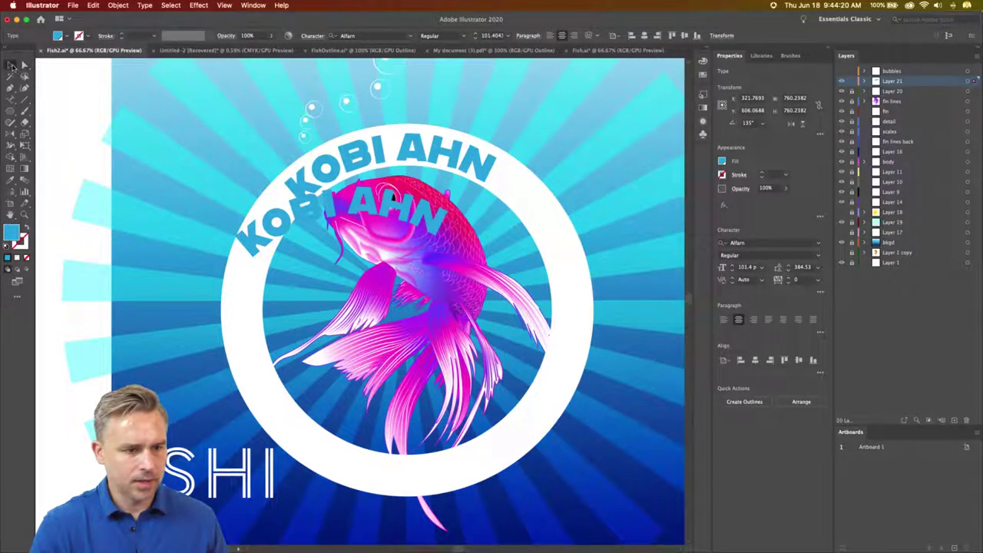
mouse_move(239, 253)
mouse_down()
mouse_move(254, 233)
mouse_move(177, 274)
mouse_move(207, 235)
mouse_up()
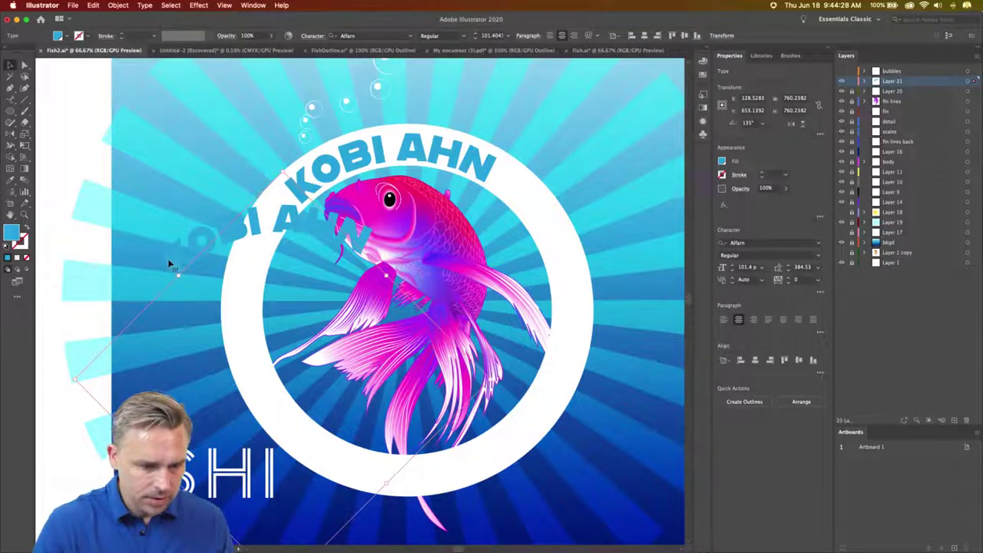
drag(177, 275, 184, 286)
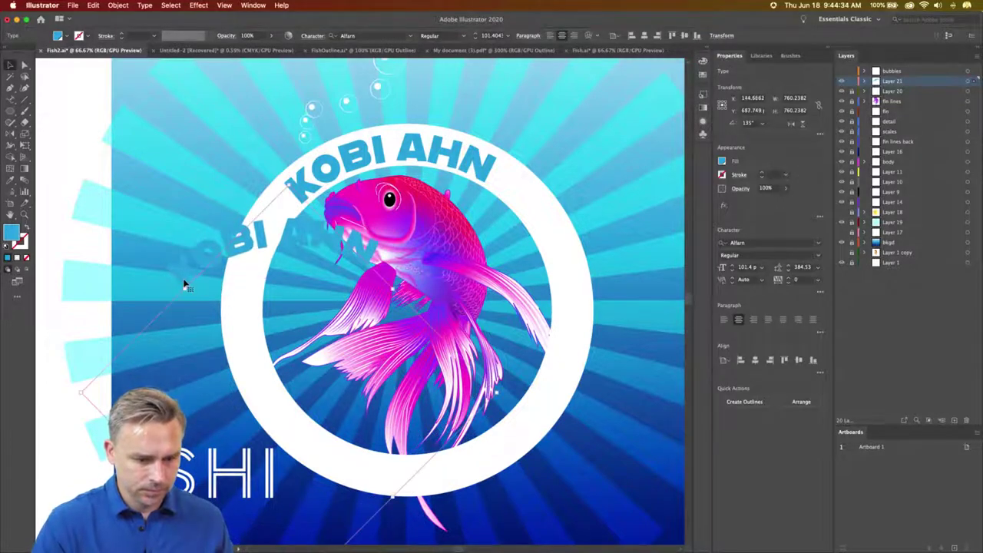
key(t)
click(179, 275)
key(super+a)
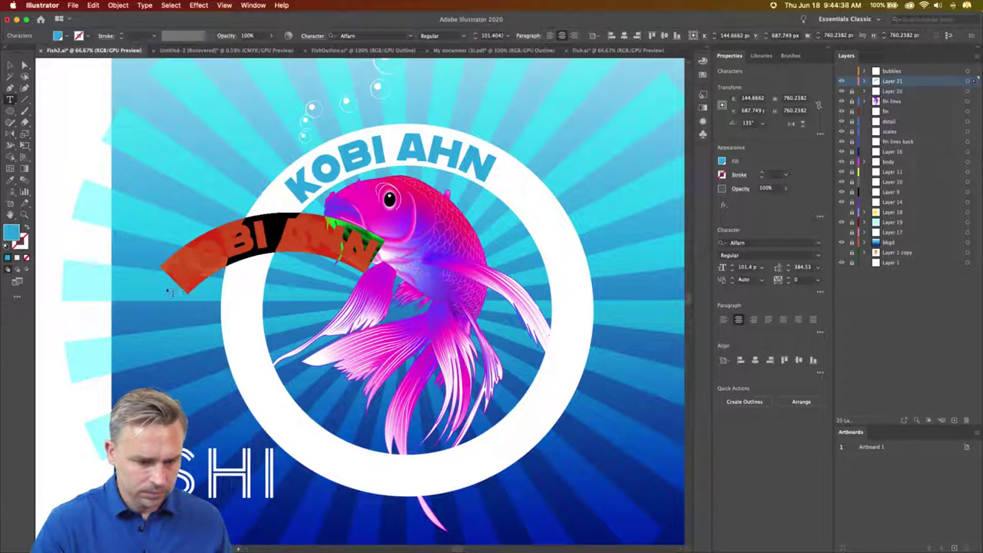
key(Escape)
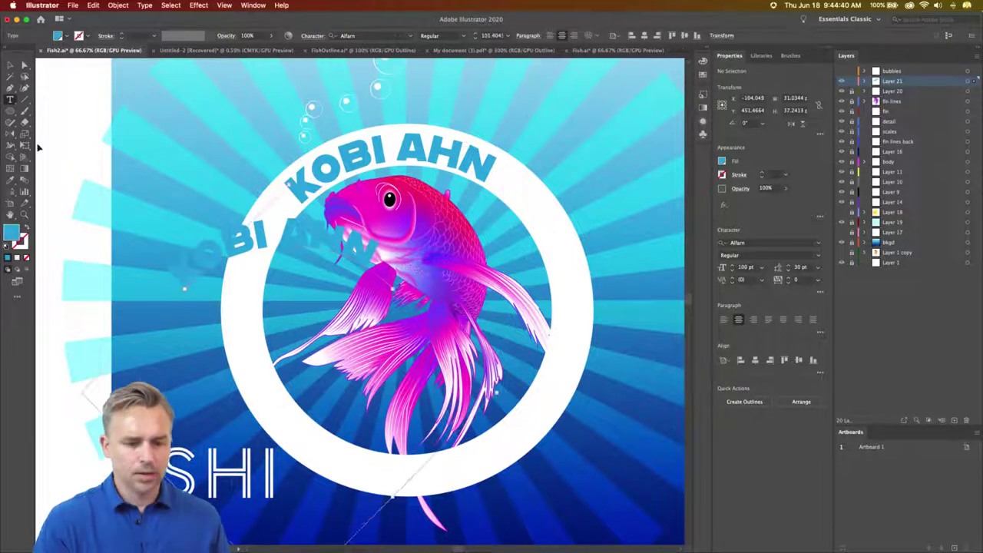
key(v)
key(Delete)
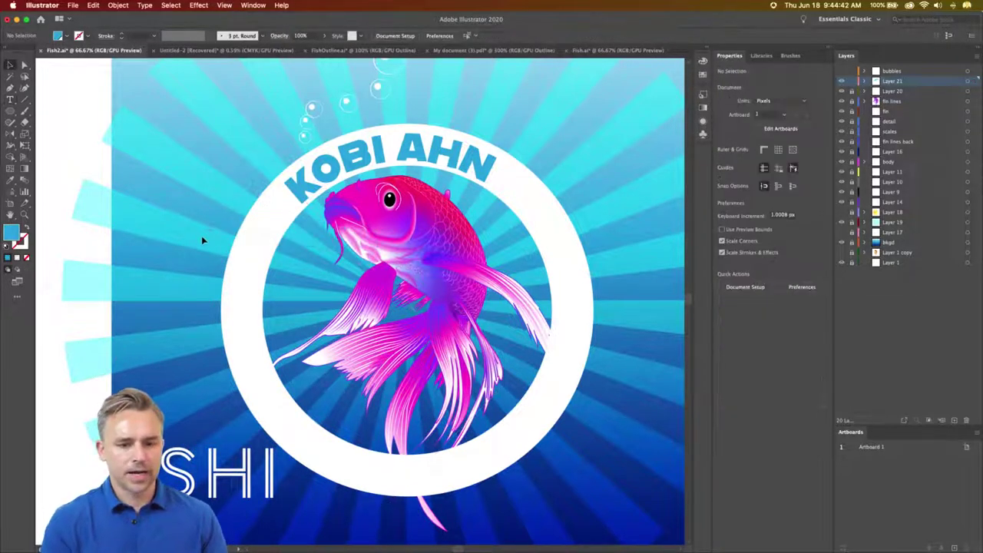
drag(209, 460, 447, 403)
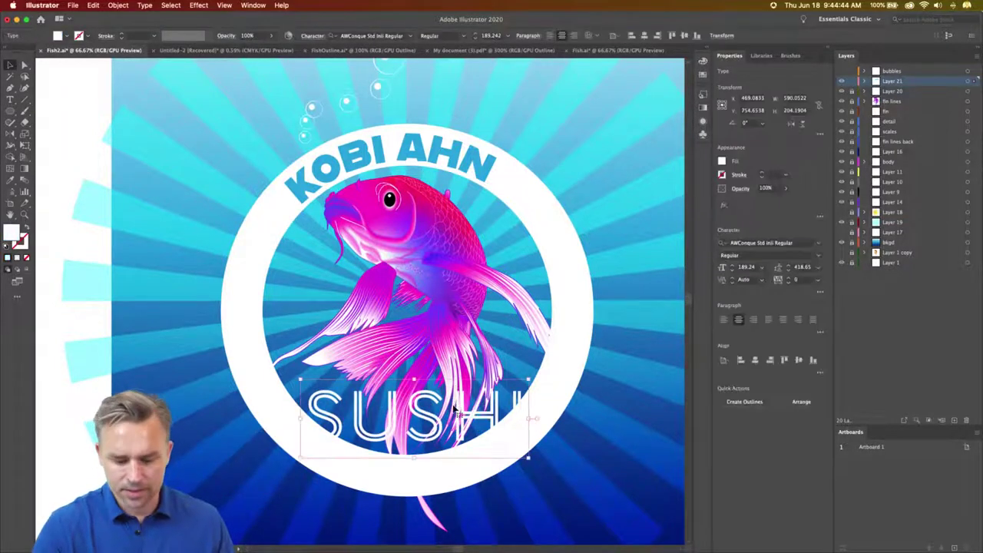
click(476, 160)
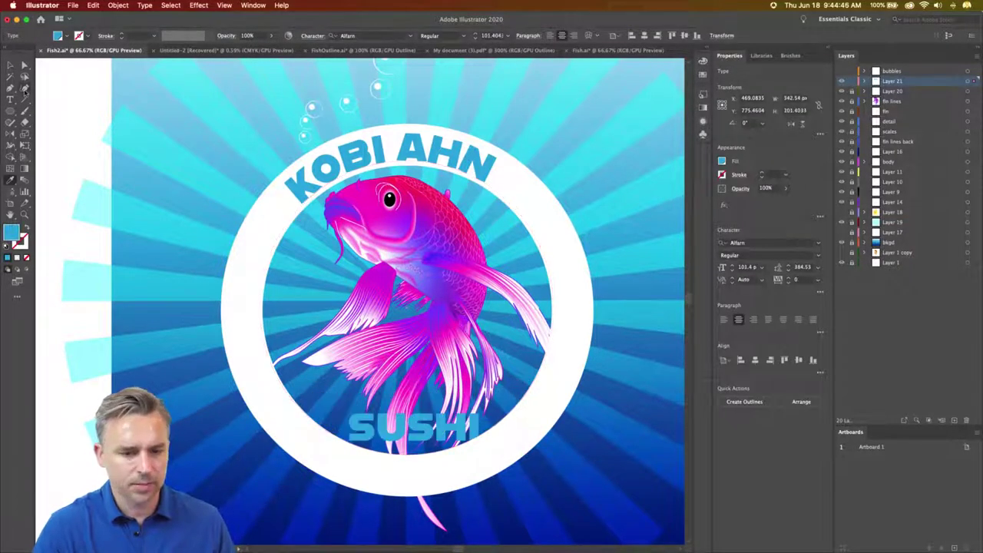
click(12, 66)
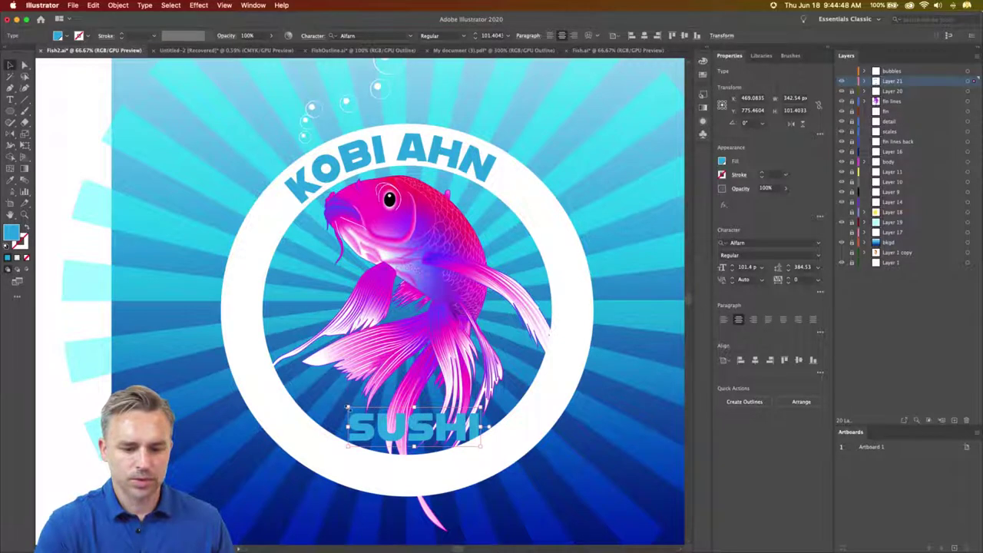
key(ctrl+z)
key(ctrl+shift+z)
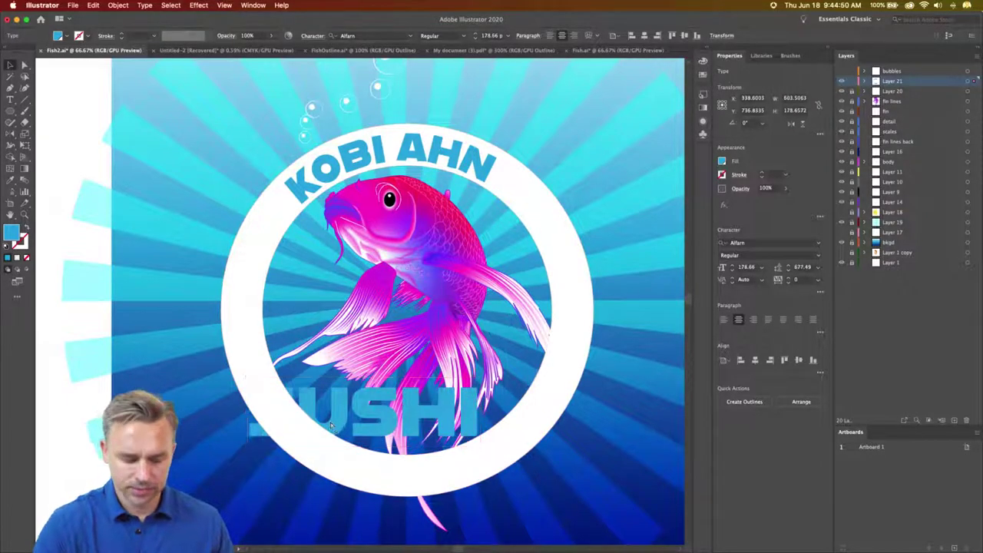
Step: Cut and paste SUSHI back, then push it to the artboard's far left edge
key(Delete)
key(ctrl+z)
drag(305, 338, 152, 338)
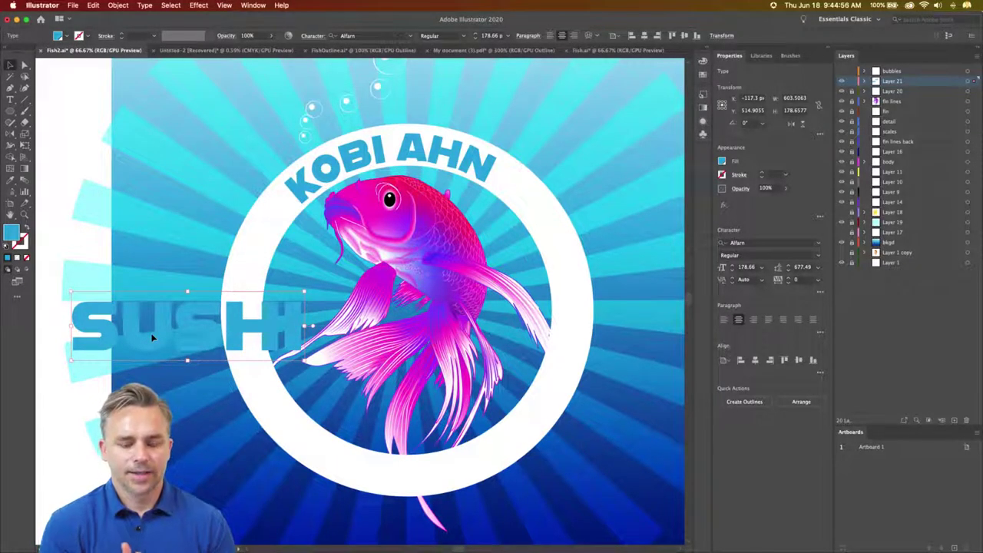
drag(175, 310, 152, 362)
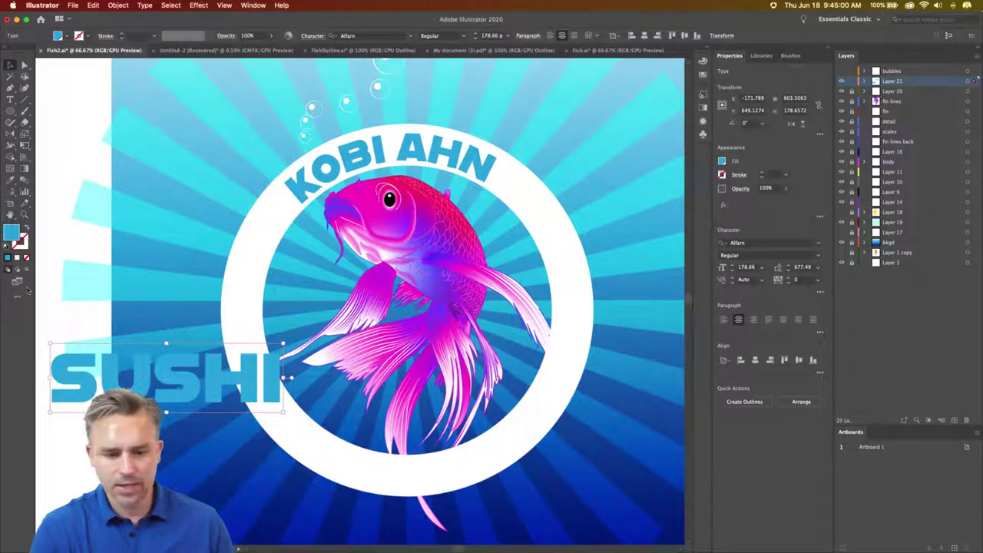
drag(169, 381, 50, 387)
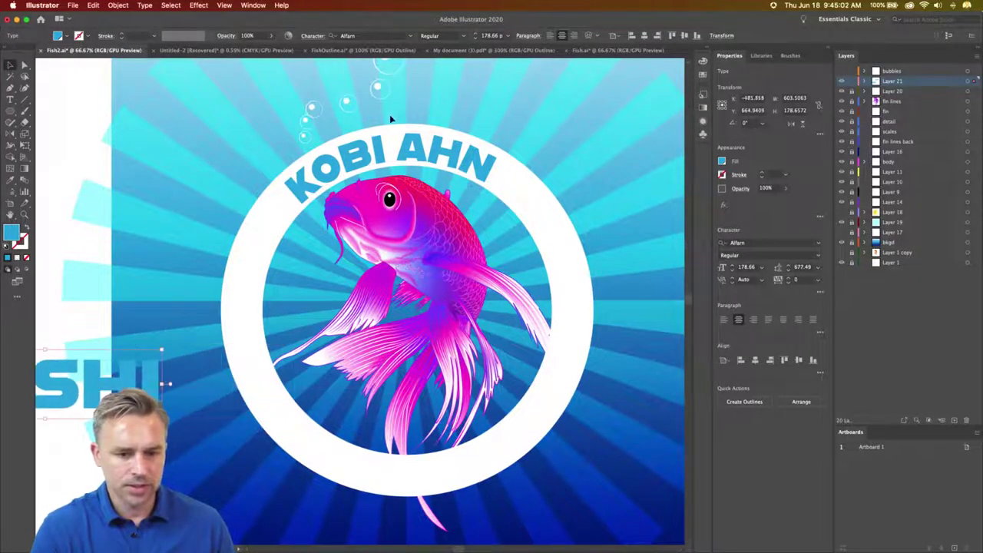
click(365, 159)
shift+click(260, 201)
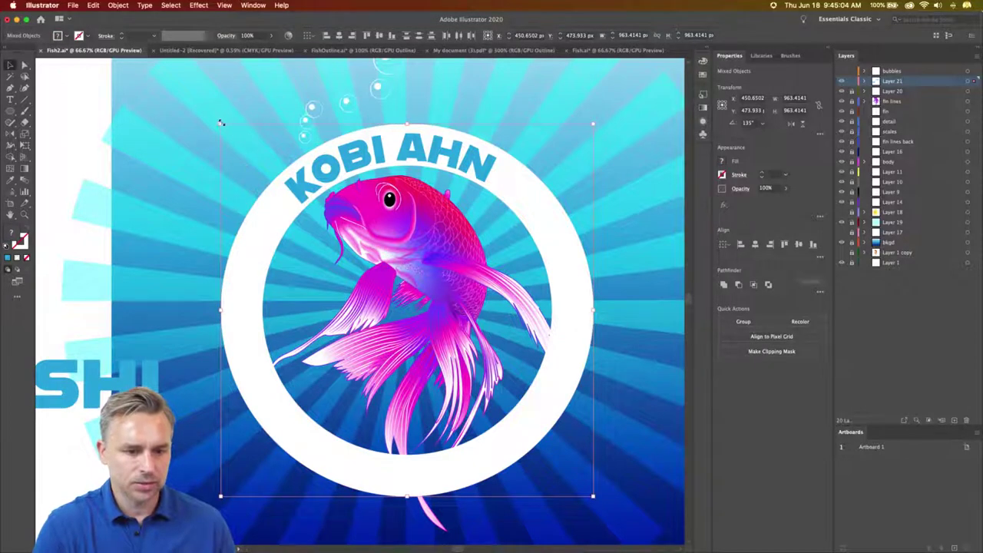
Step: Delete a selected object and paste the KOBI AHN ring onto a new layer above Layer 19
drag(220, 121, 243, 148)
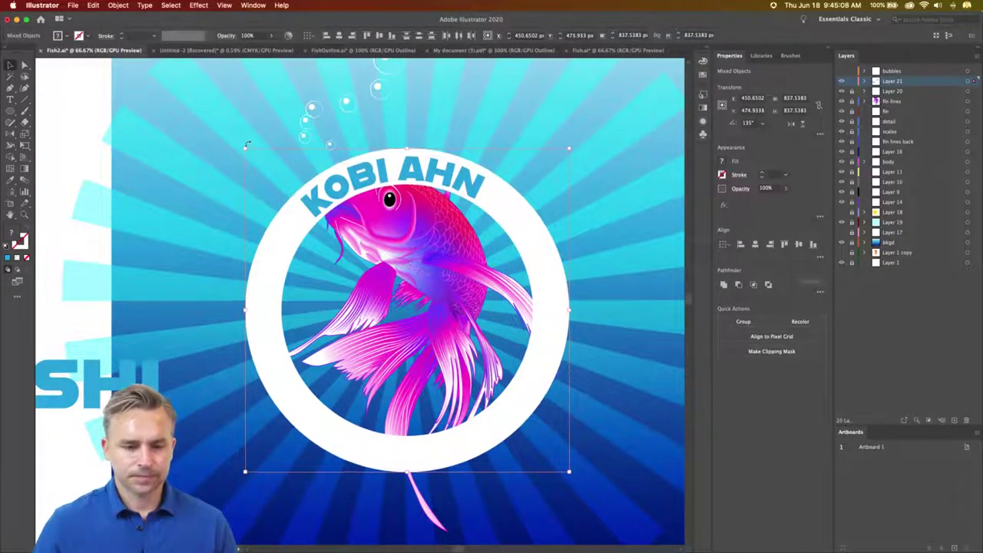
click(273, 256)
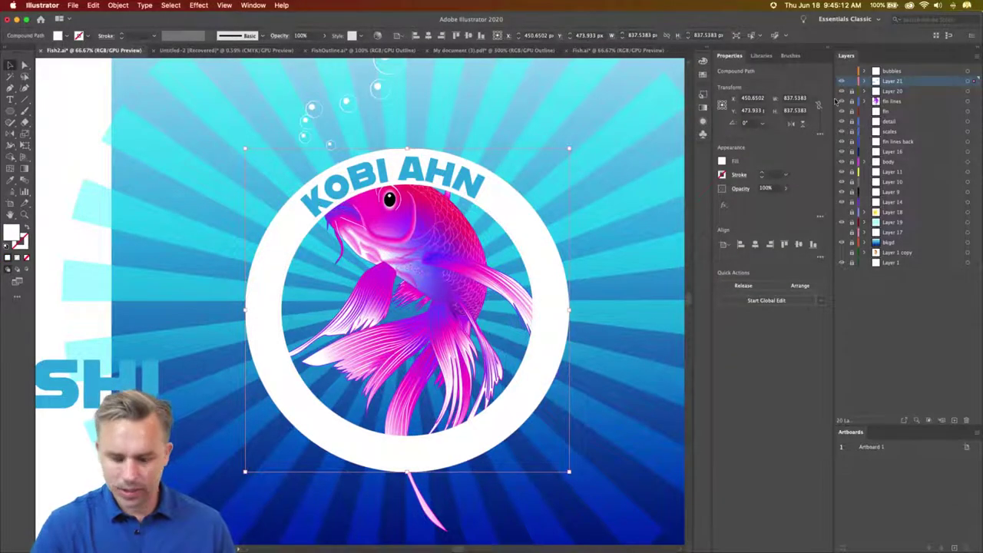
key(Delete)
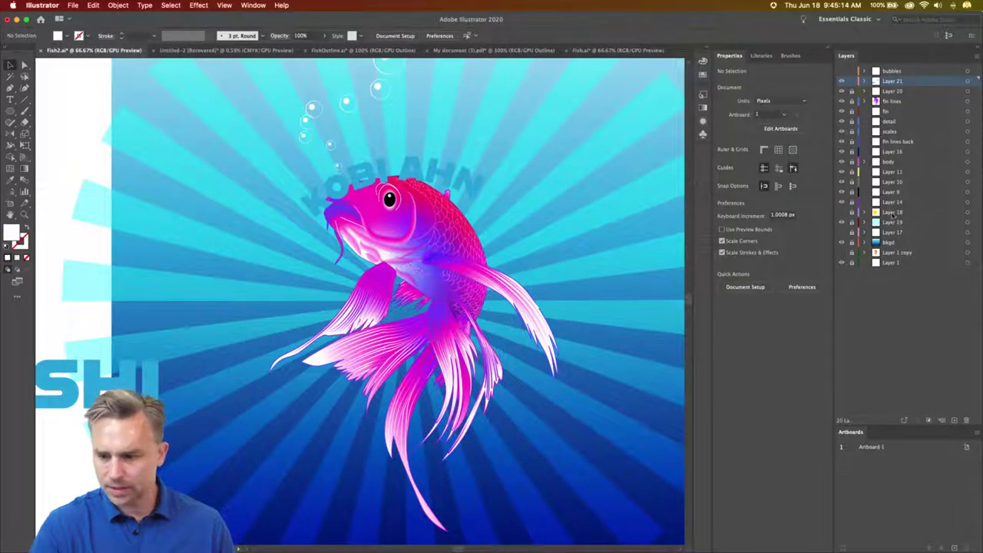
click(905, 223)
click(954, 421)
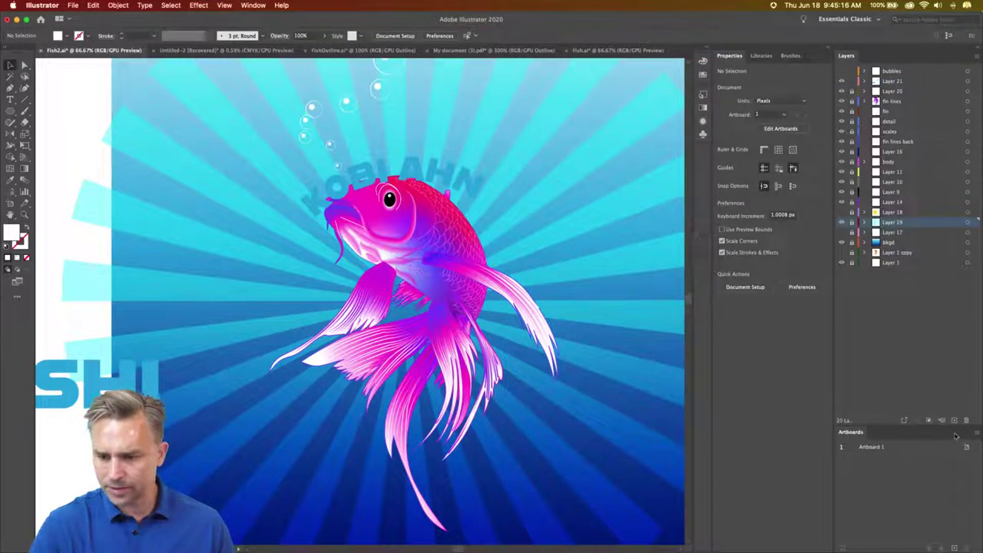
key(ctrl+f)
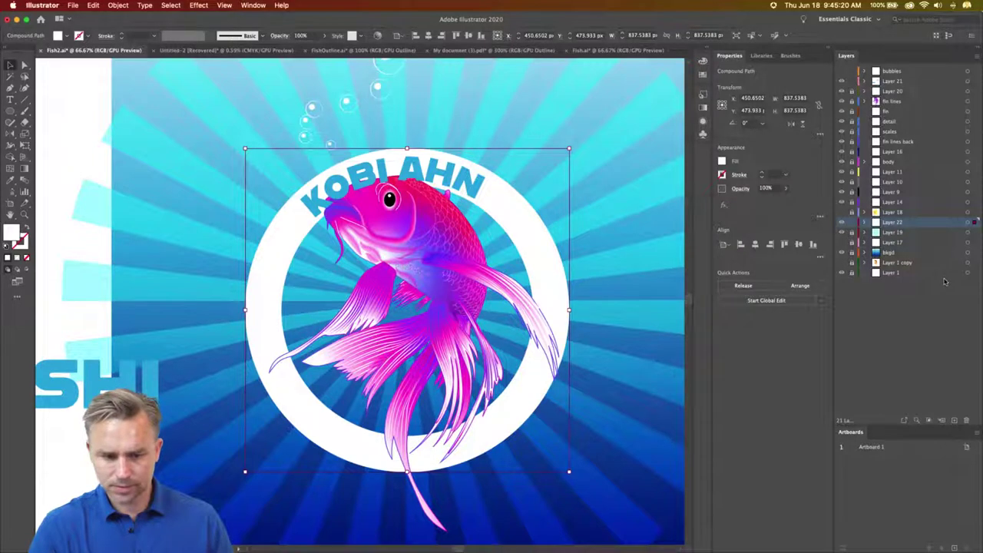
Step: Paste another KOBI AHN ring copy in front on a new layer above Layer 20
click(892, 92)
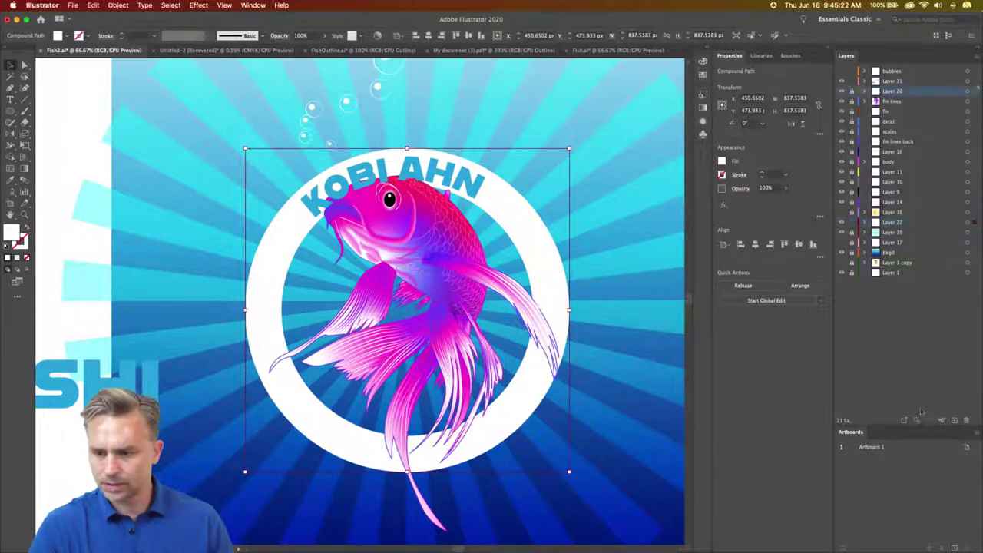
click(953, 422)
key(ctrl+f)
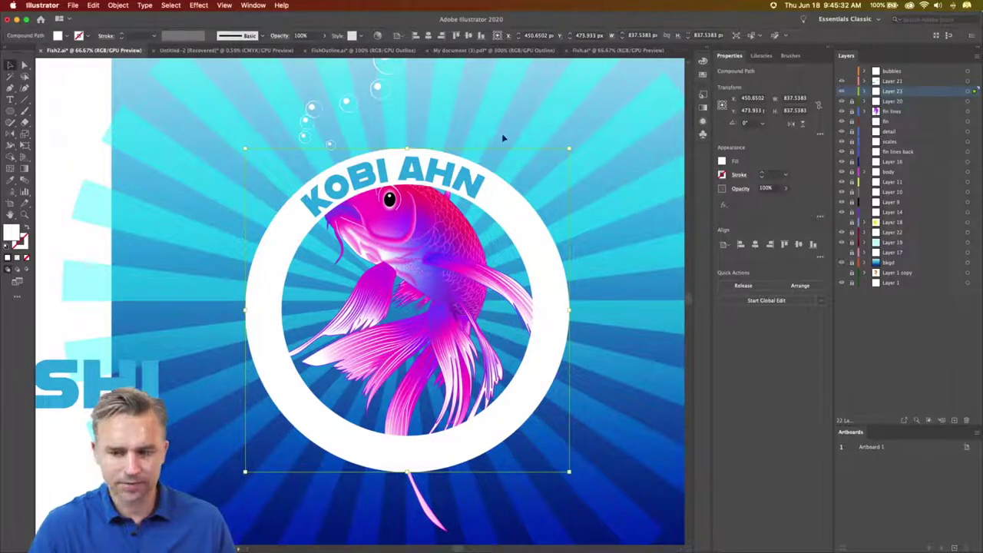
click(24, 123)
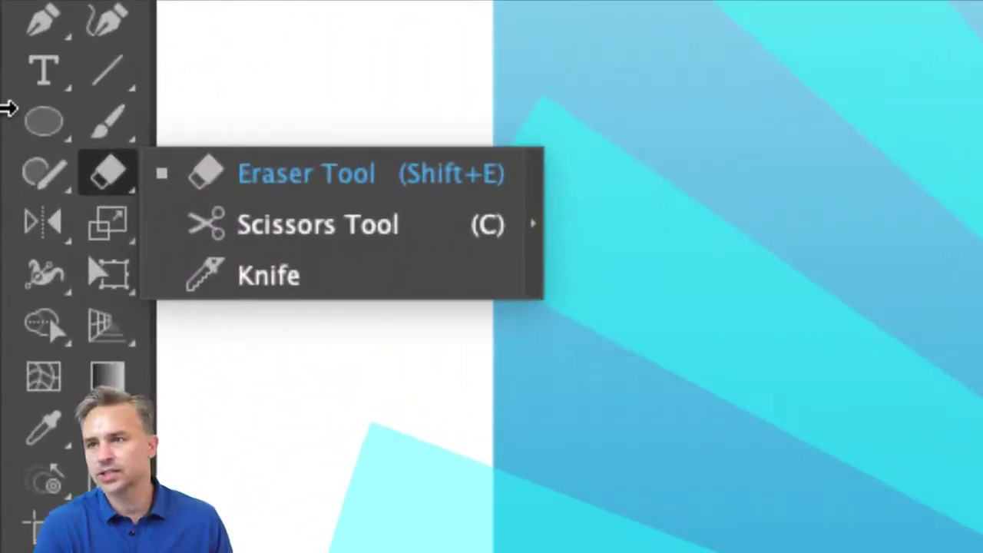
Step: Slice diagonally across the selected white ring with the Knife tool
click(223, 277)
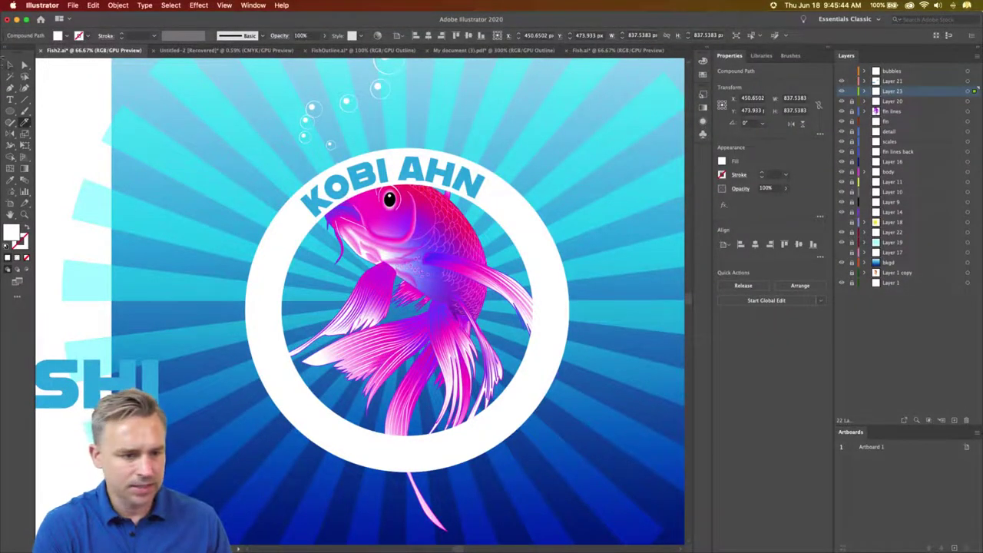
click(10, 65)
click(272, 254)
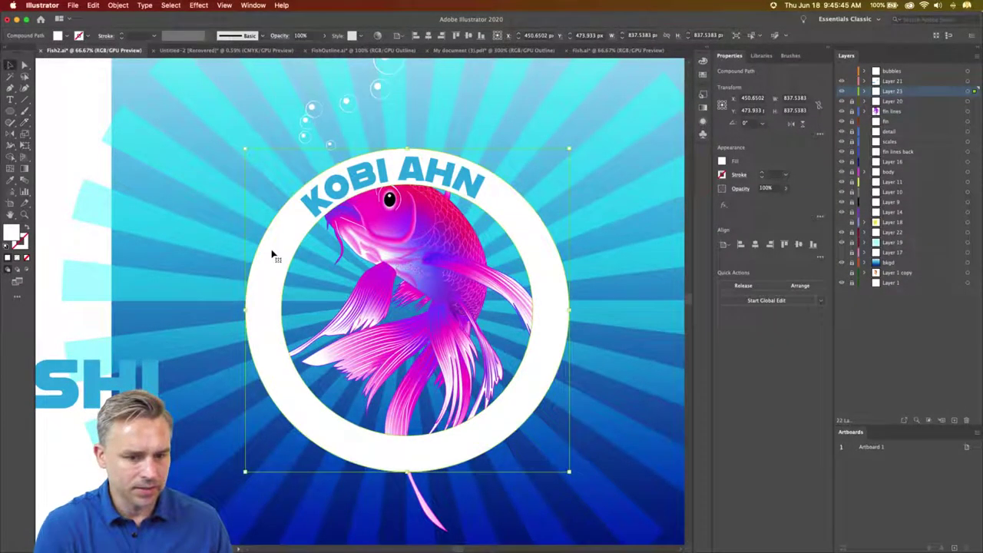
click(25, 122)
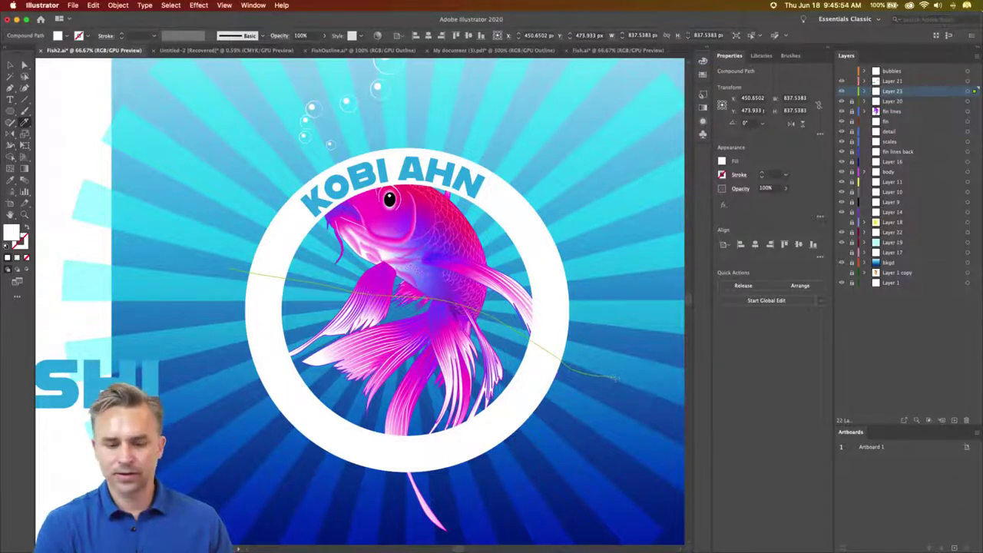
drag(615, 377, 622, 383)
Step: Test deleting a ring piece and making an offset duplicate, undoing both
click(25, 66)
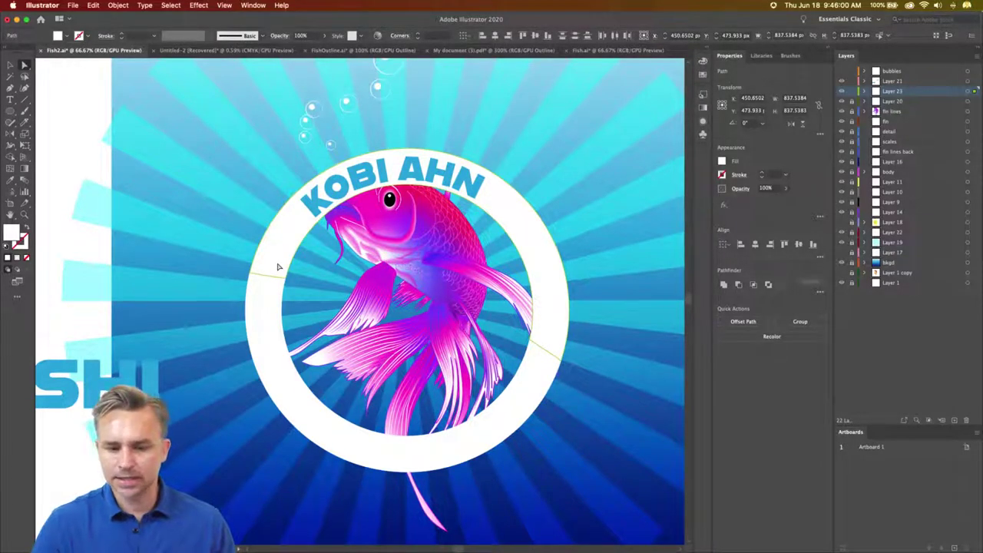
key(Delete)
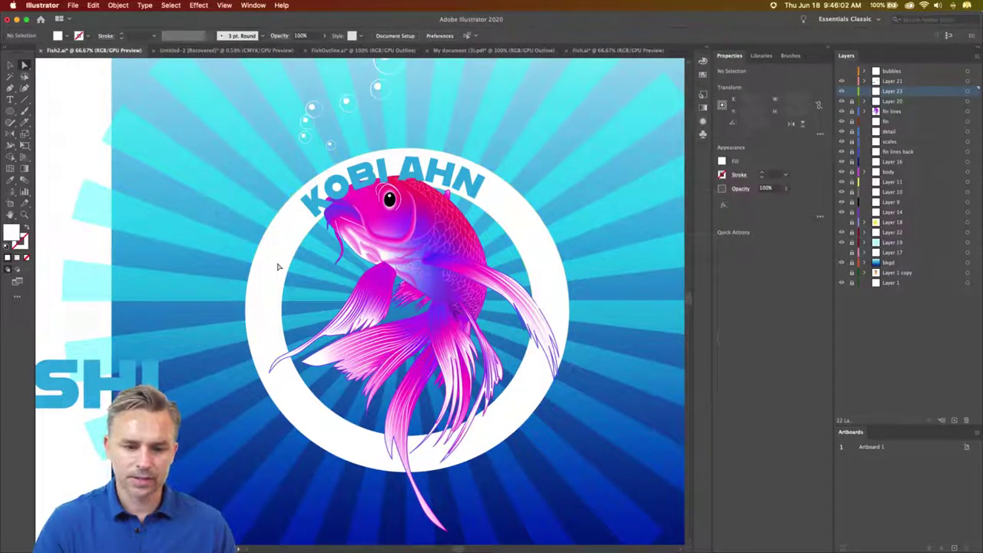
key(ctrl+z)
right_click(278, 266)
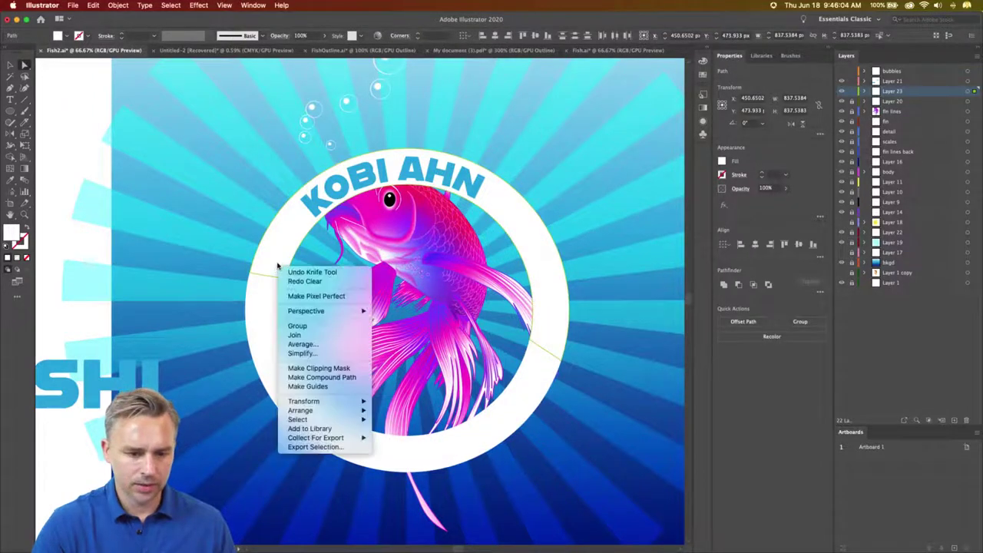
key(Escape)
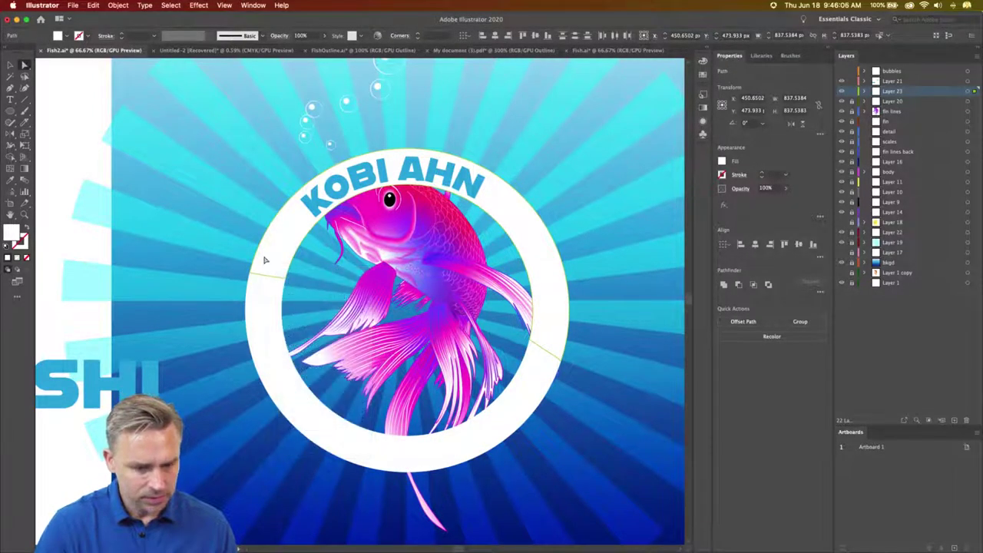
drag(259, 259, 235, 184)
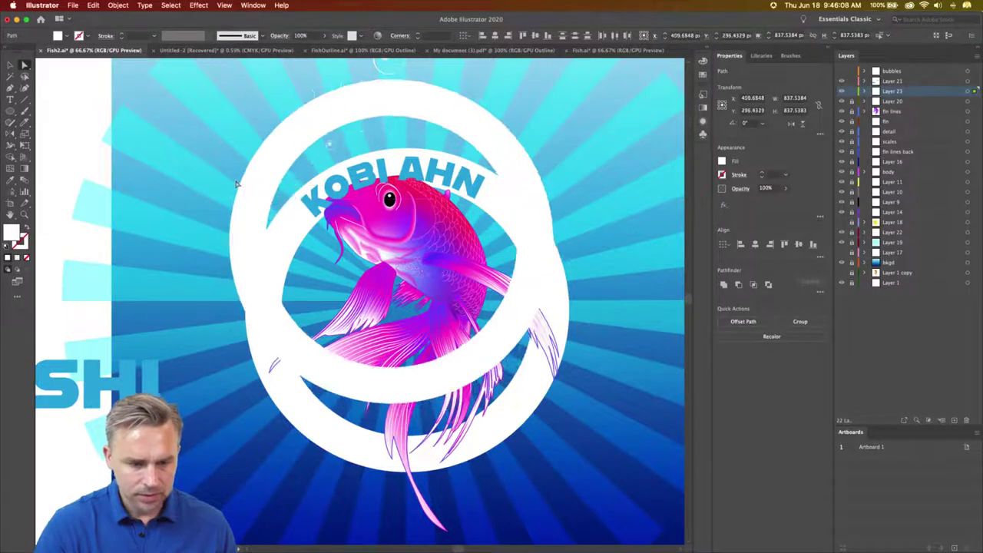
key(ctrl+z)
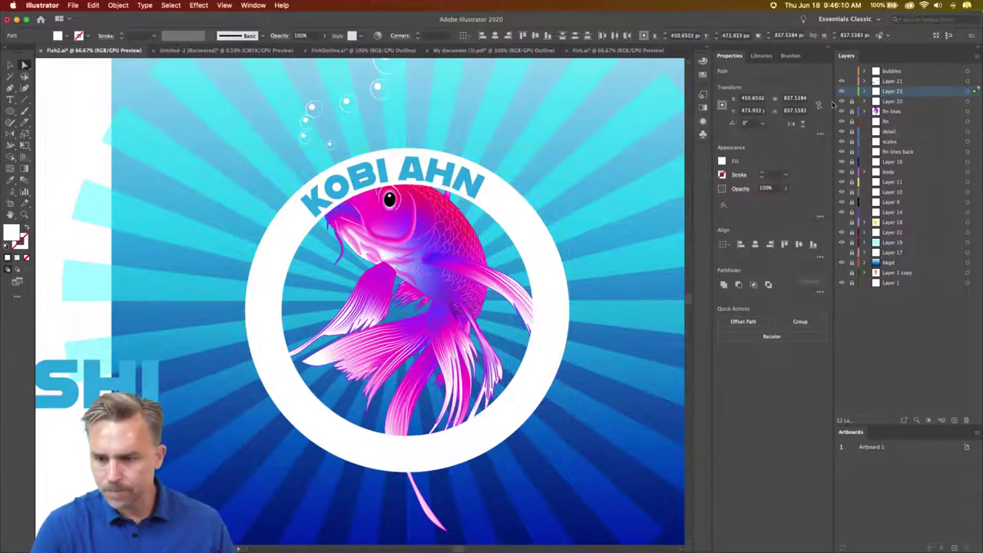
Step: Isolate the ring's layer and cut across the ring with the Knife tool
click(842, 81)
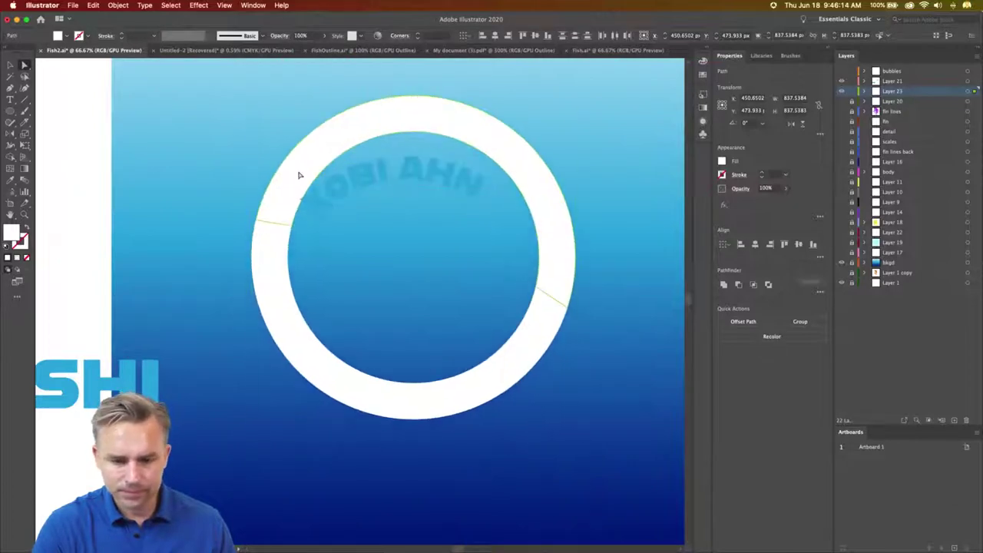
right_click(276, 264)
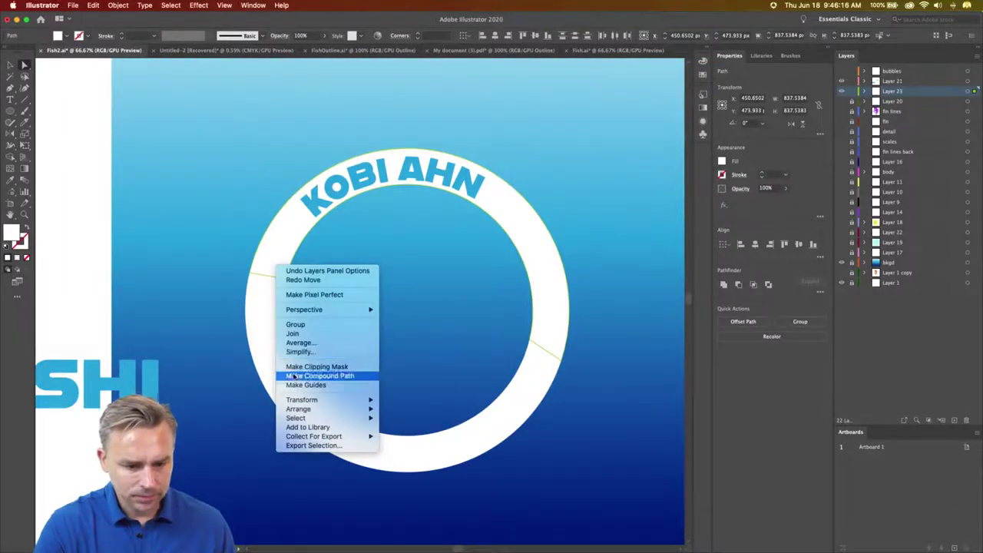
click(266, 336)
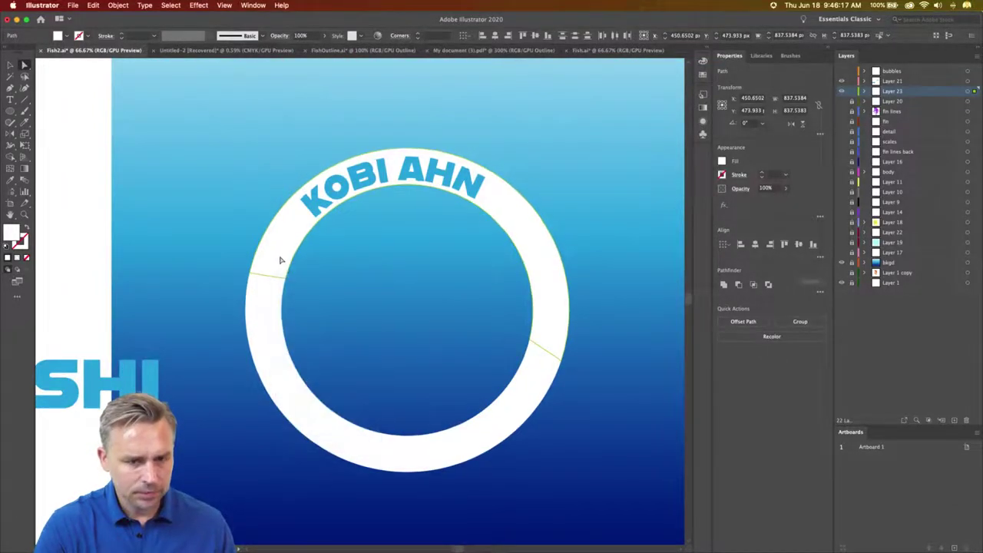
click(24, 124)
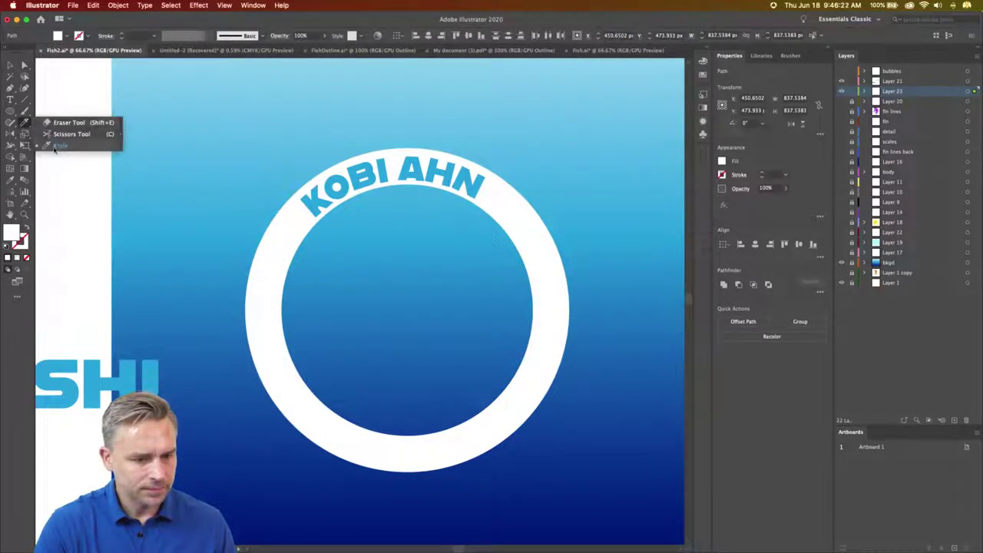
click(54, 147)
drag(250, 267, 492, 351)
drag(594, 378, 596, 379)
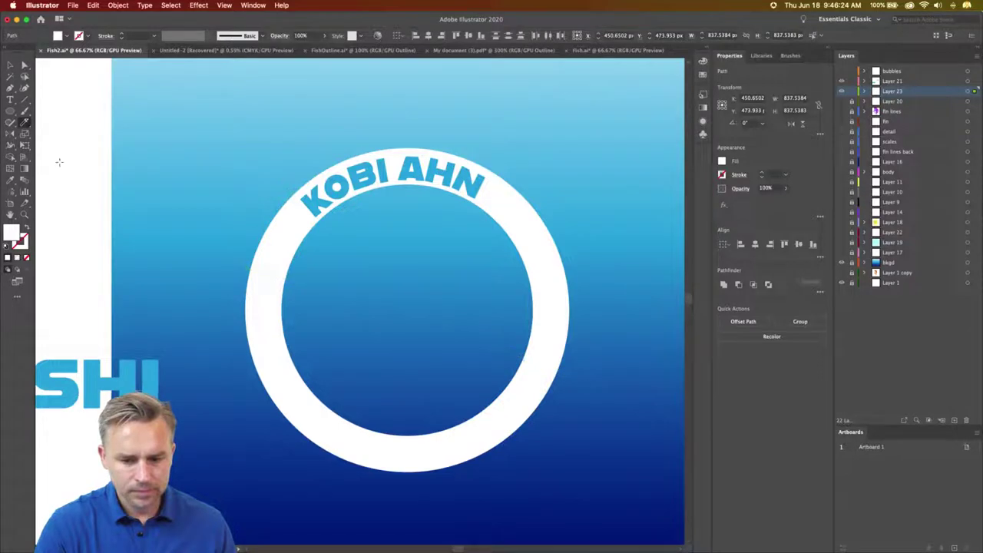
Step: Delete the ring's lower segment, leaving the upper arc under KOBI AHN
click(26, 66)
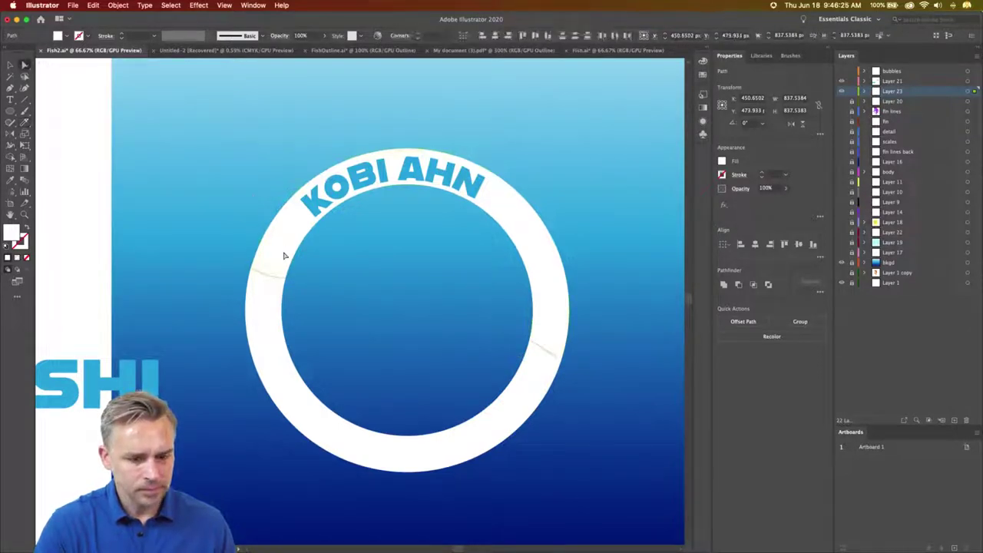
key(Delete)
key(ctrl+z)
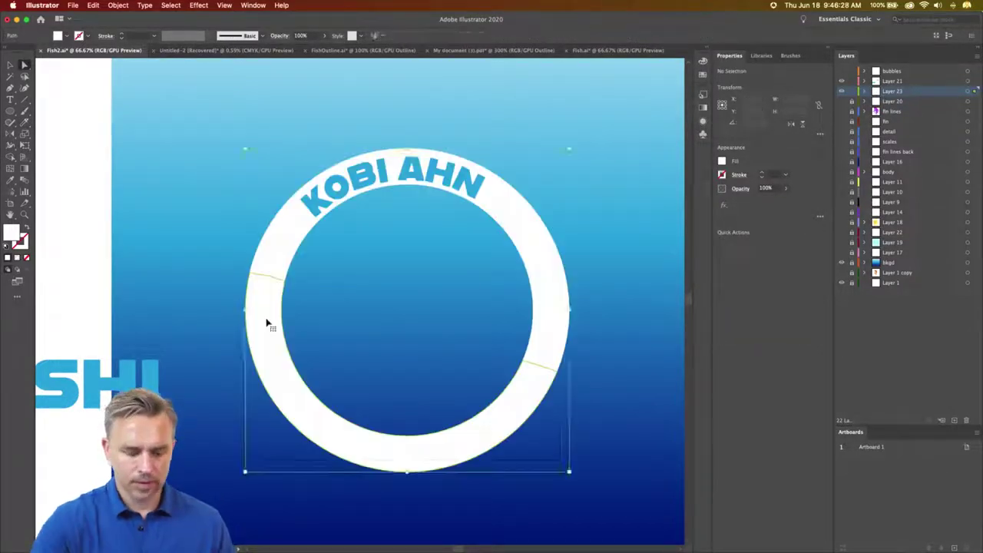
right_click(268, 323)
click(253, 304)
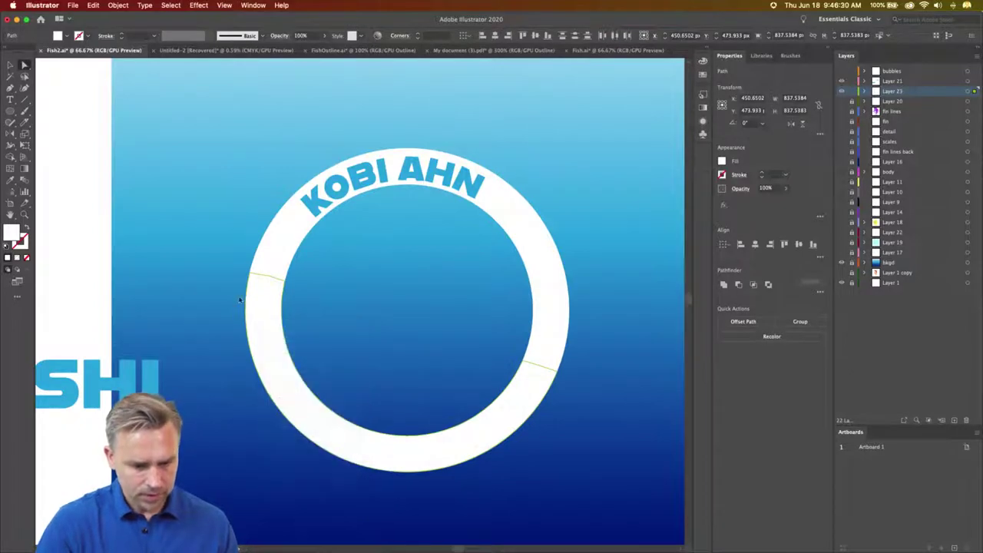
click(392, 480)
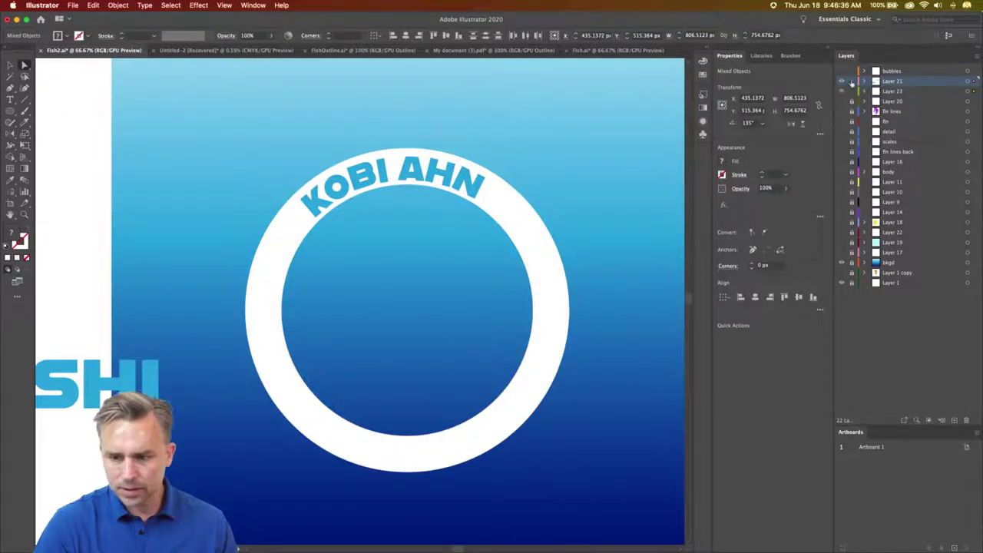
key(ctrl+shift+a)
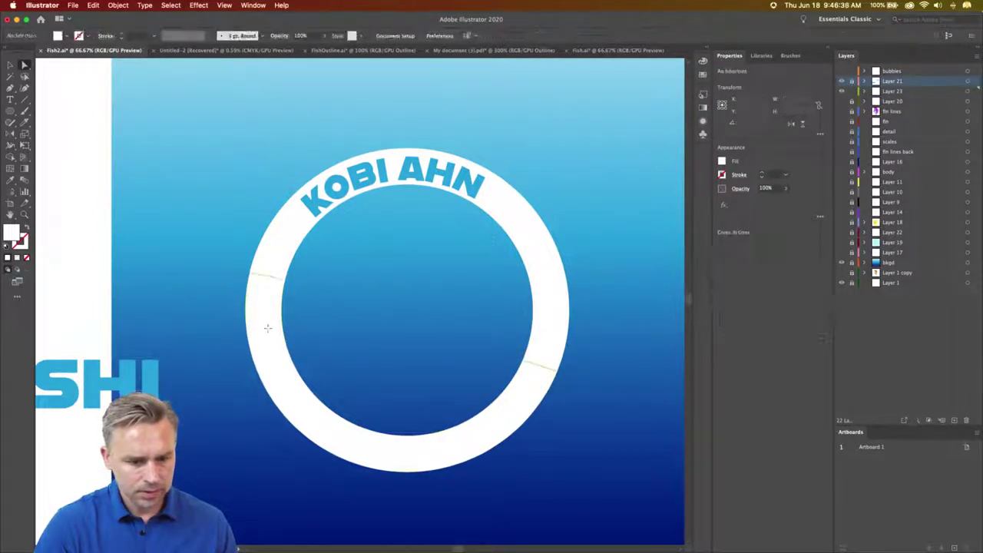
click(268, 328)
key(Delete)
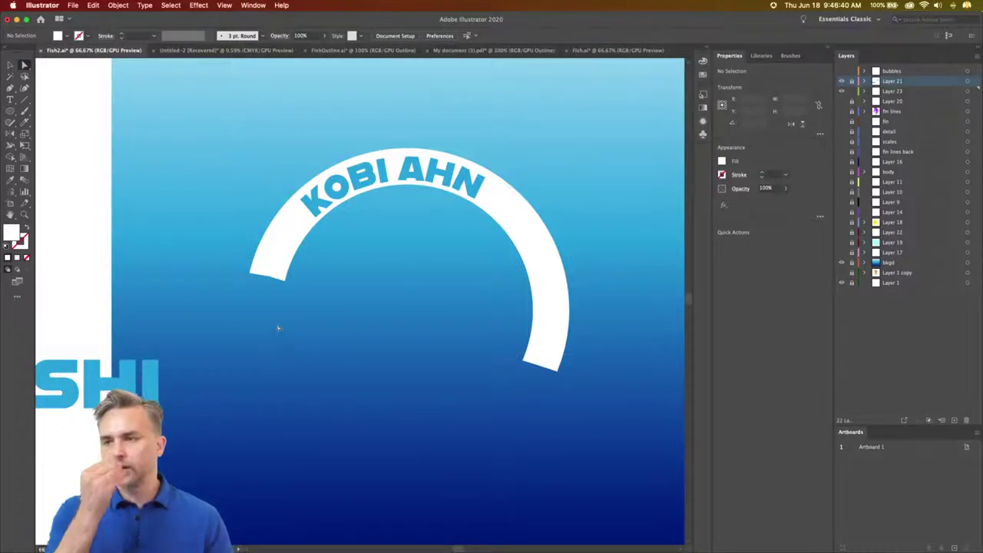
Step: Show all the hidden layers again
scroll(287, 323, up, 2)
scroll(288, 321, down, 2)
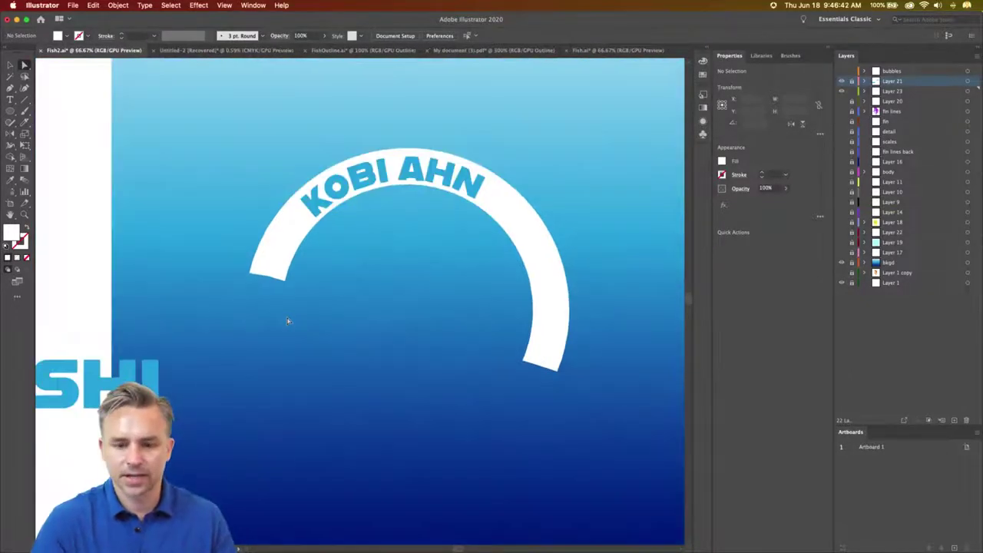
drag(842, 103, 843, 244)
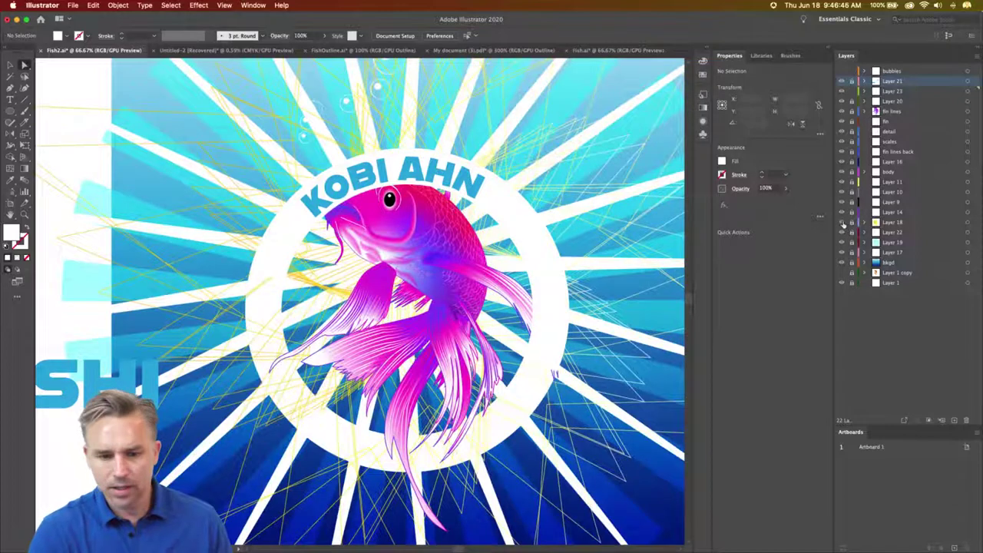
Step: Toggle layer visibility to locate the lower ring piece, testing and undoing its deletion
click(842, 222)
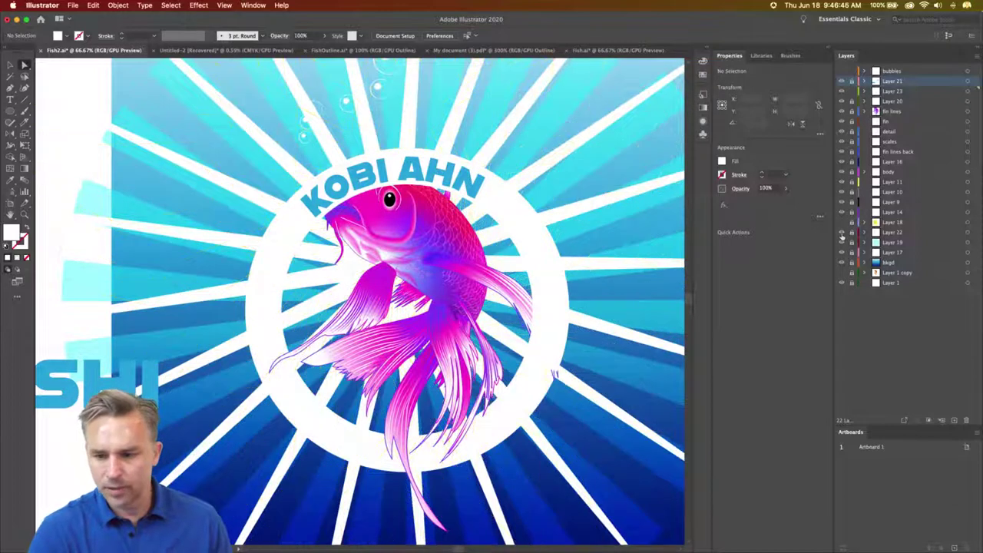
click(842, 212)
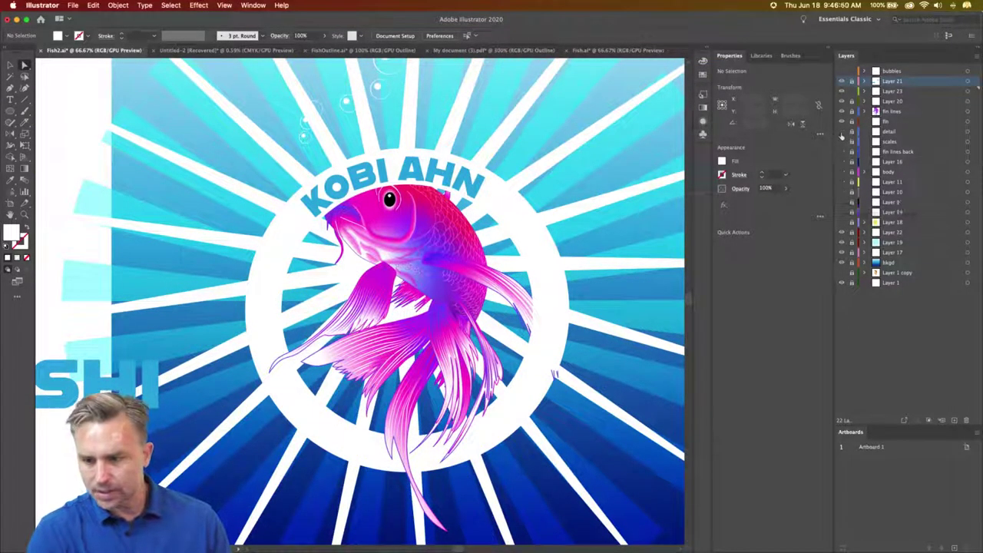
click(842, 256)
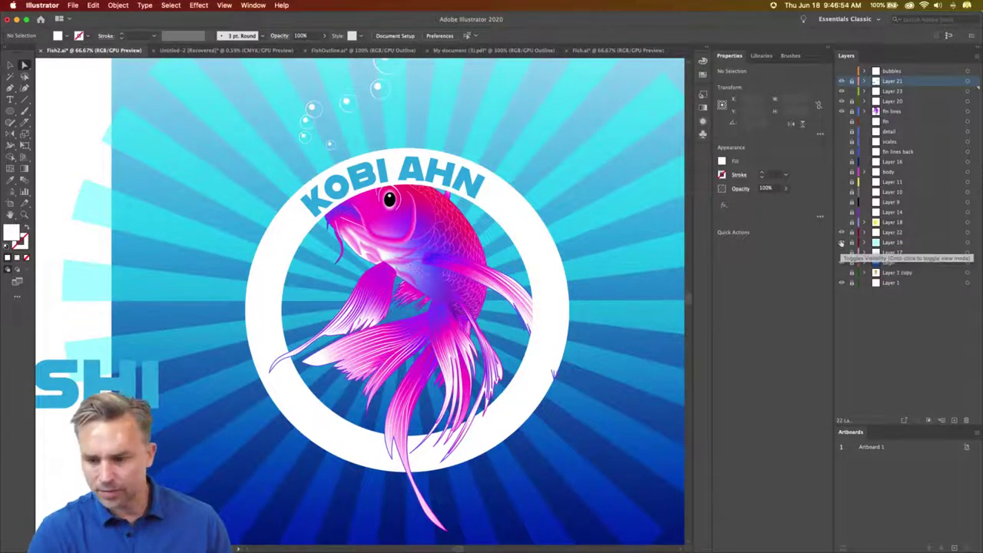
click(841, 240)
click(841, 239)
click(896, 235)
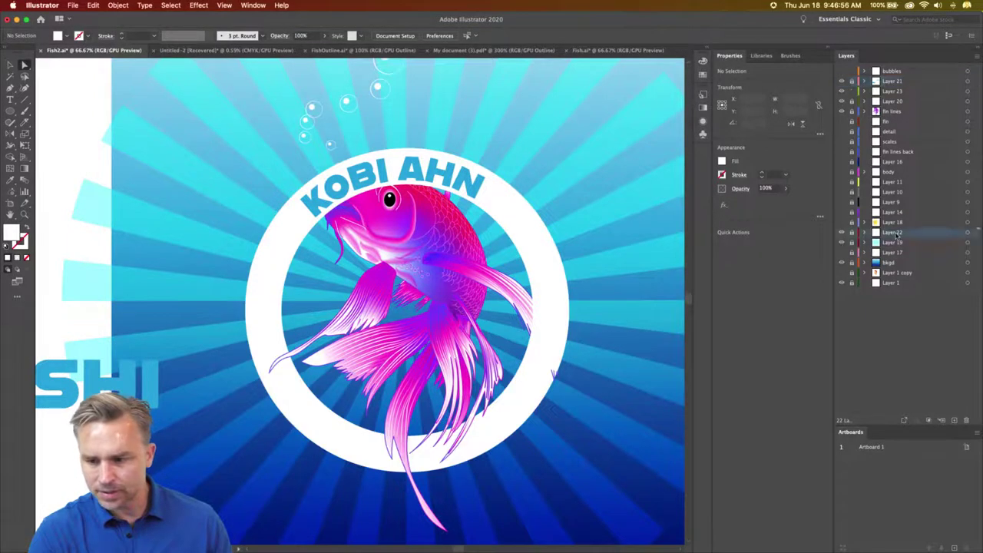
click(280, 237)
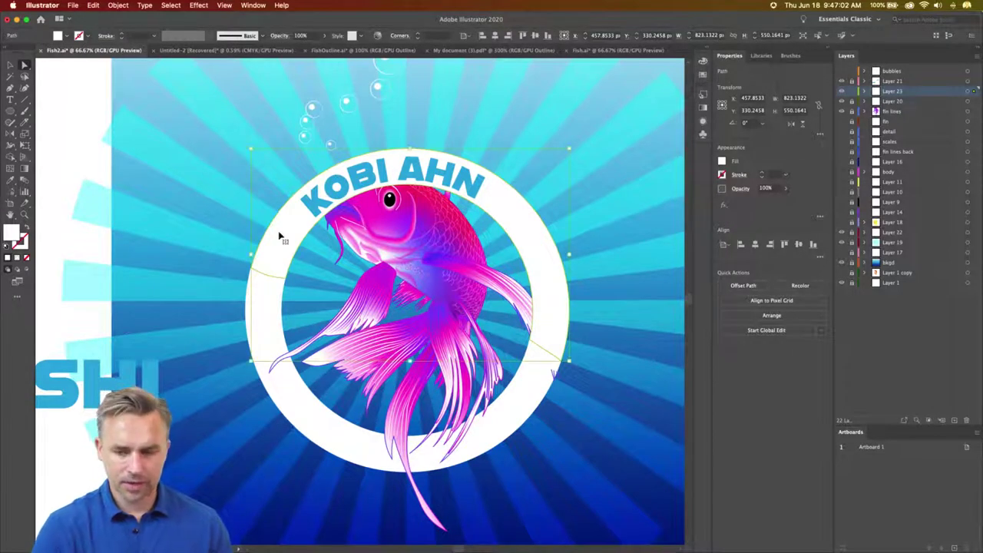
key(Delete)
key(super+z)
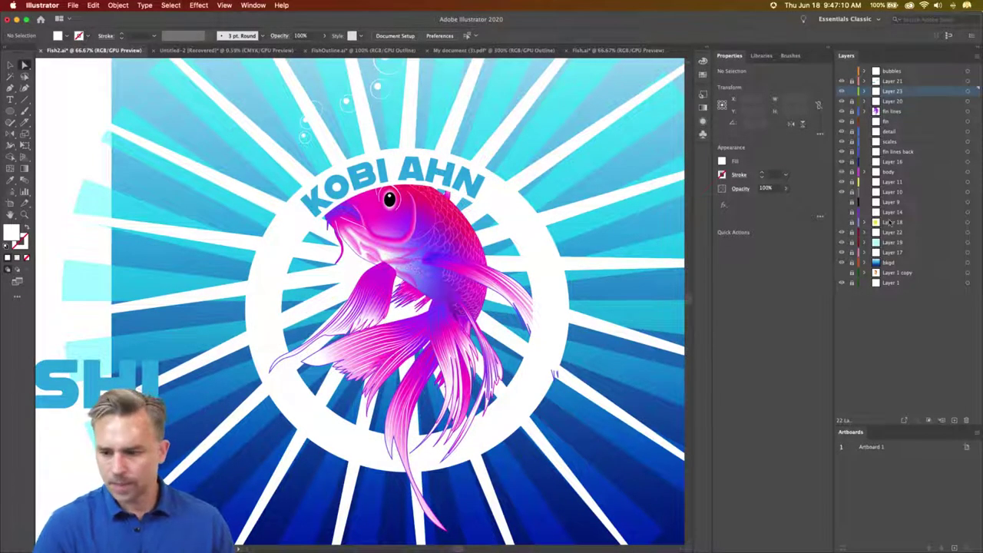
Step: Delete Layer 17, the Layer 14 to fin lines range, and Layer 18
click(868, 232)
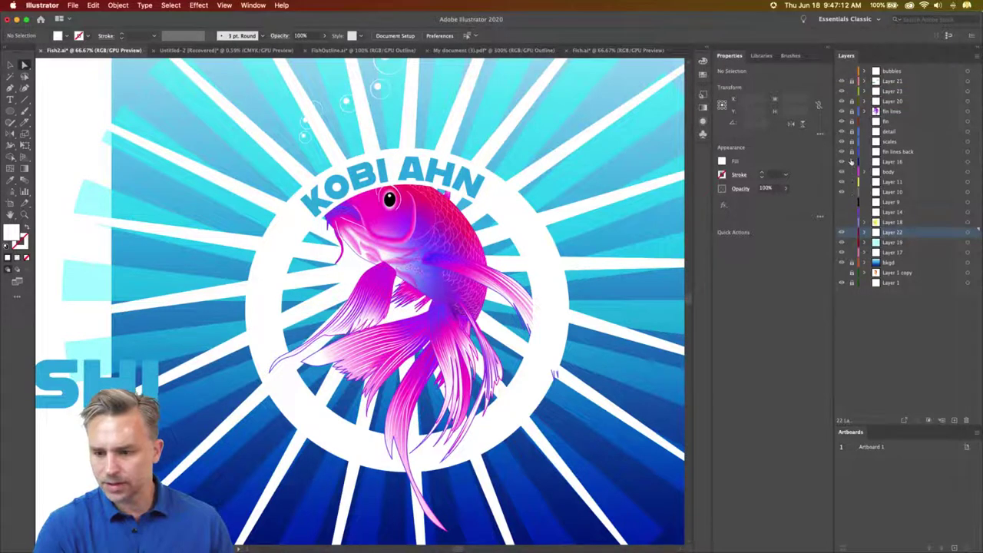
click(894, 252)
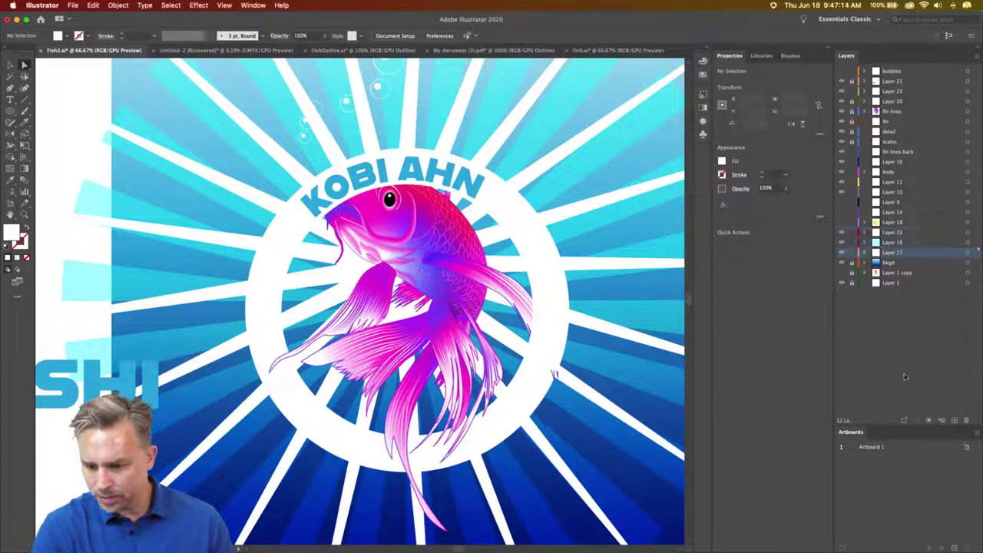
click(968, 421)
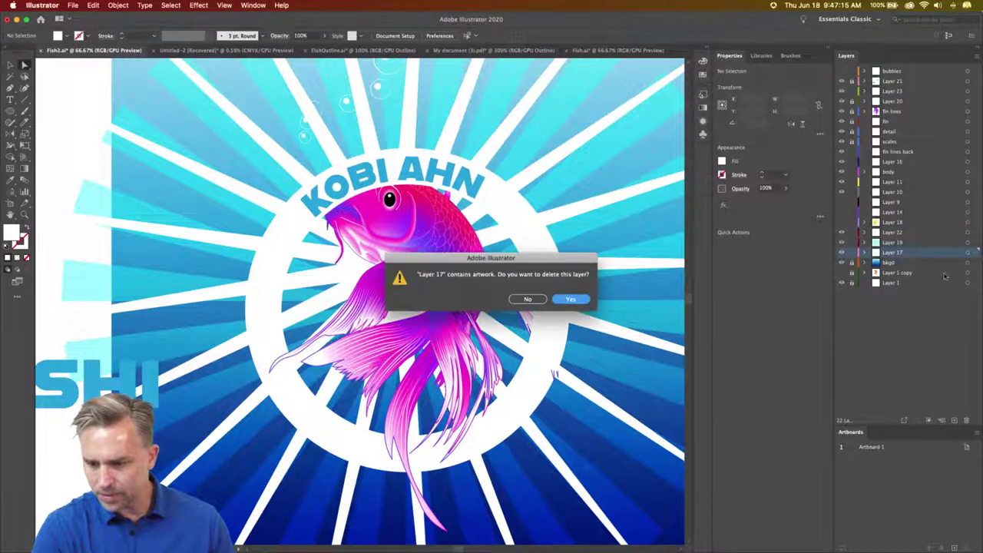
click(569, 300)
click(928, 212)
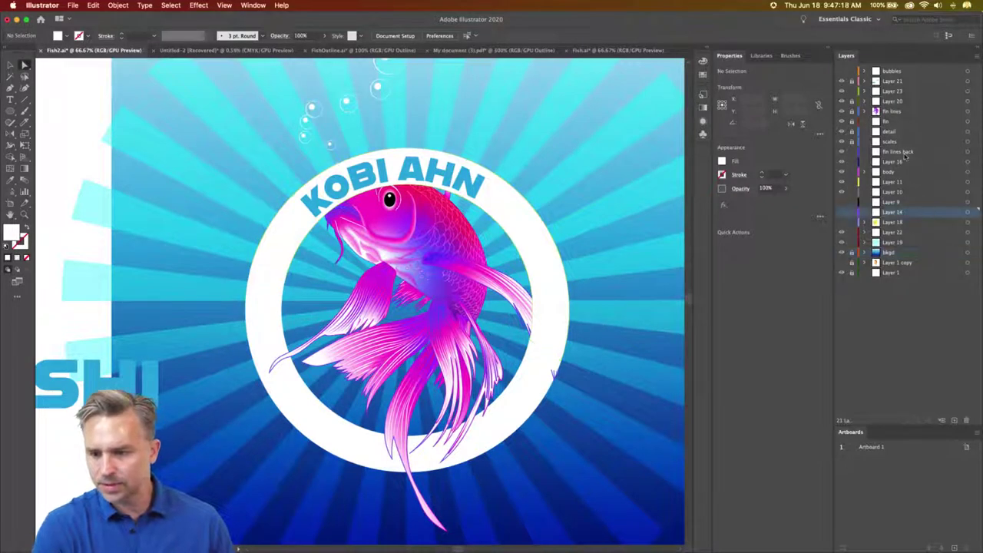
shift+click(906, 153)
click(966, 420)
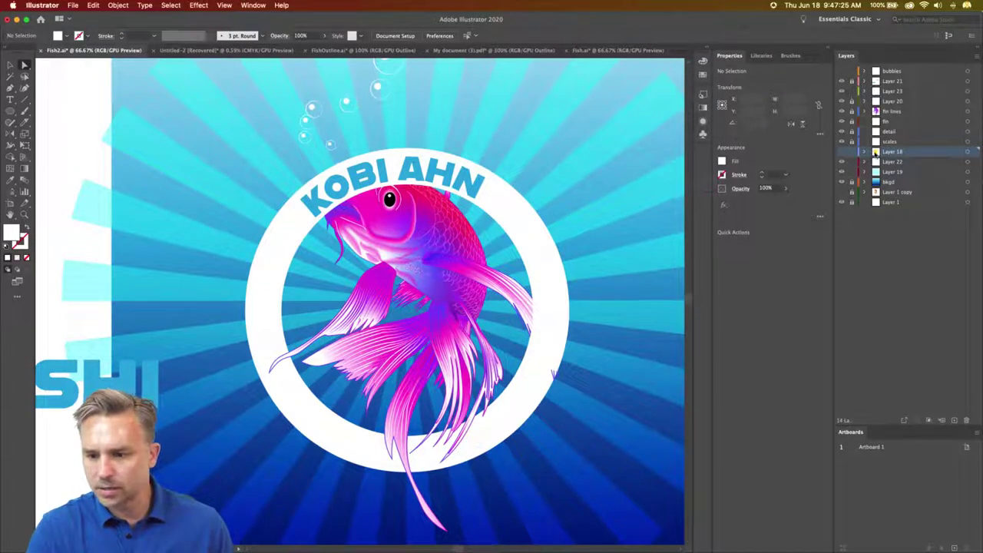
click(840, 156)
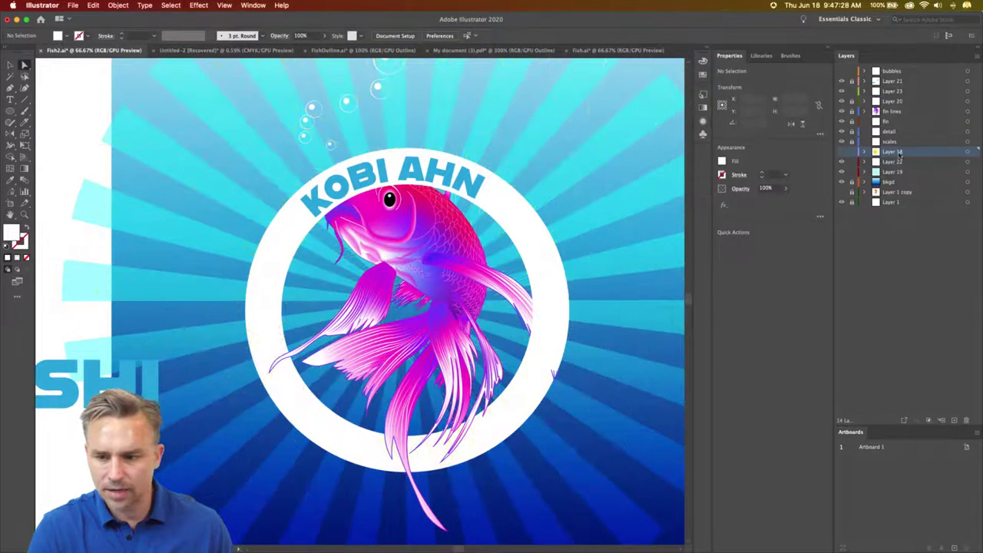
click(966, 421)
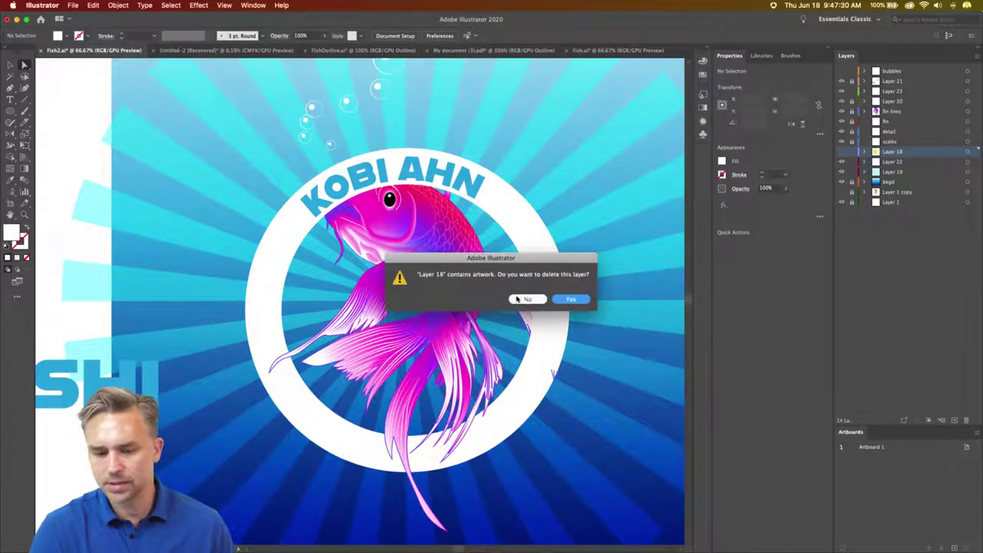
click(584, 298)
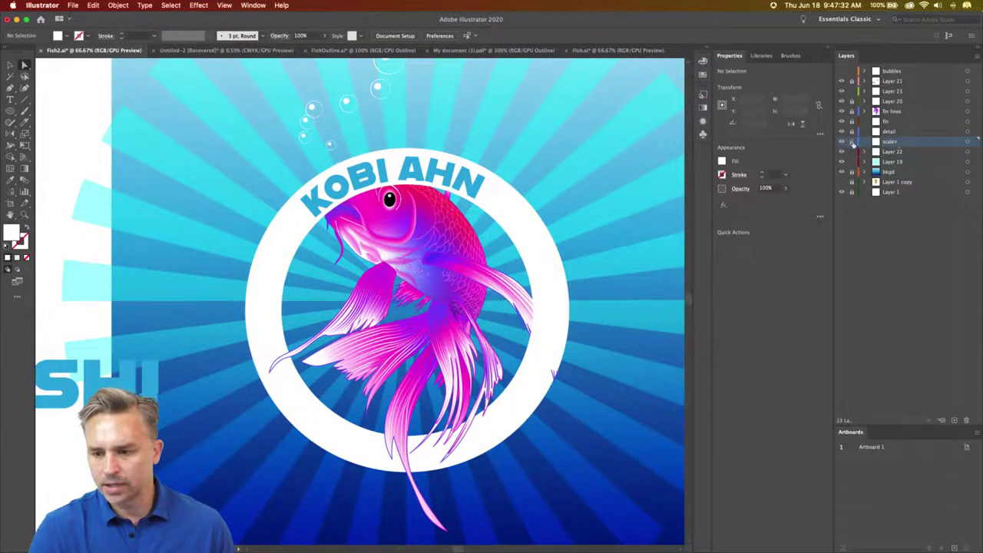
Step: Identify Layer 23 and lock the ring's layer and Layer 20
click(880, 91)
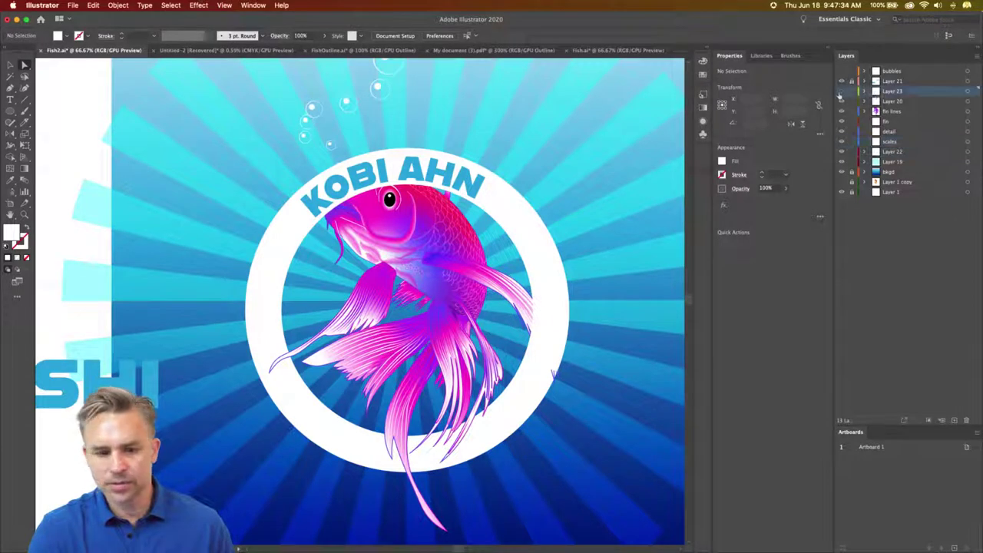
click(841, 92)
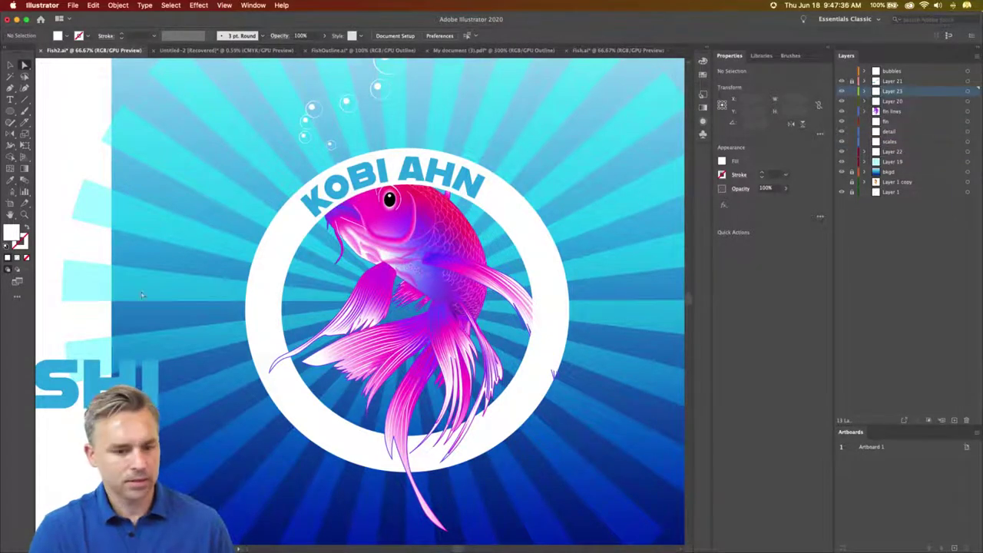
click(261, 286)
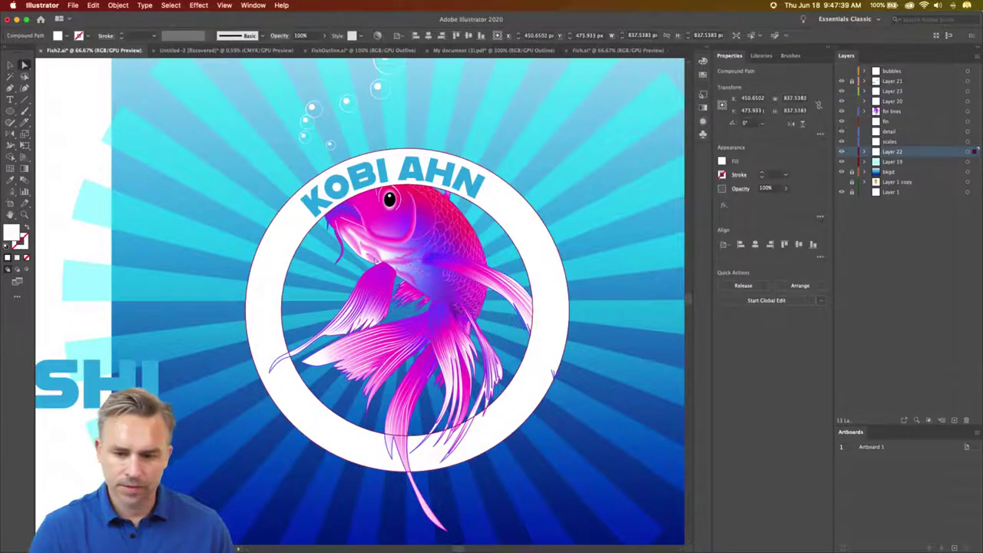
click(853, 173)
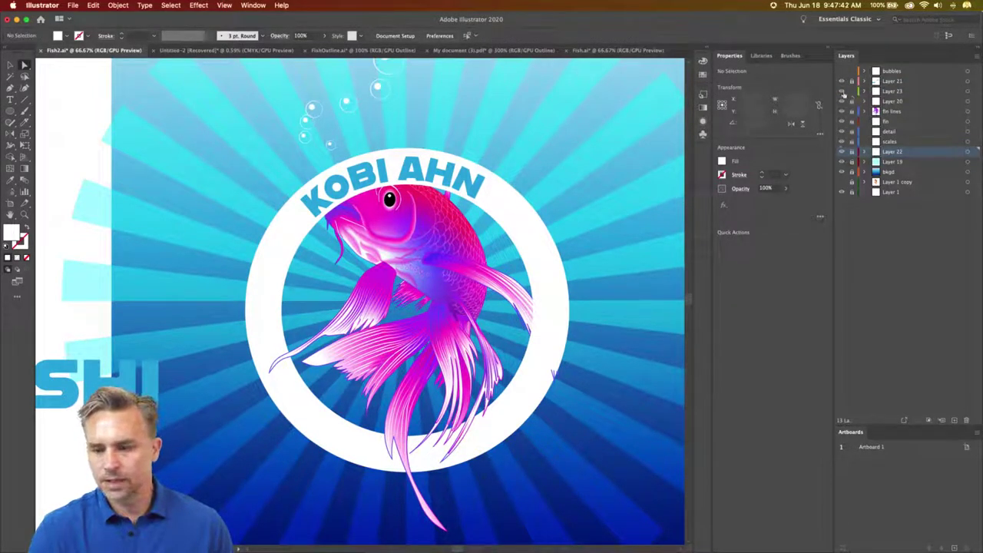
click(919, 92)
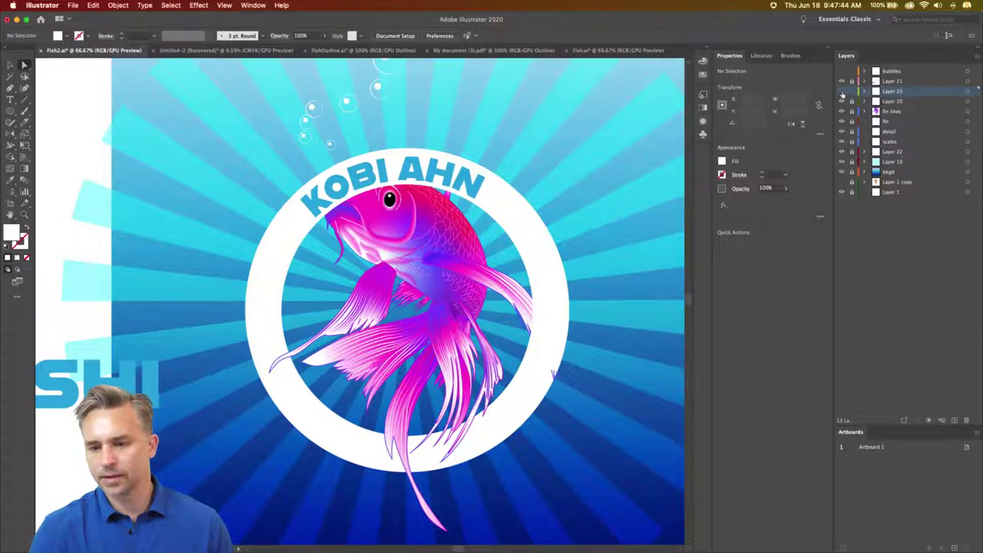
click(852, 101)
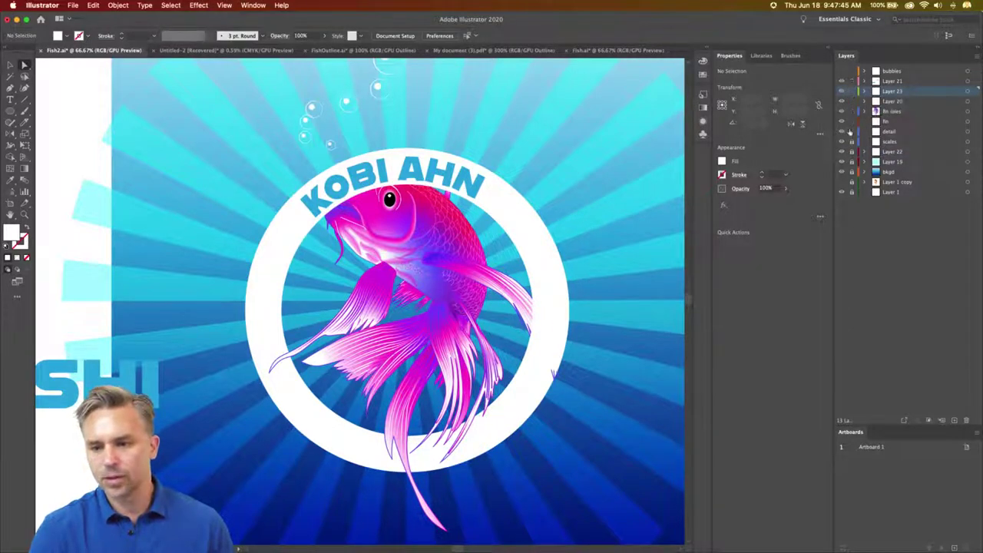
Step: Rotate the lower ring arc 180° and move it down to close the ring
click(255, 290)
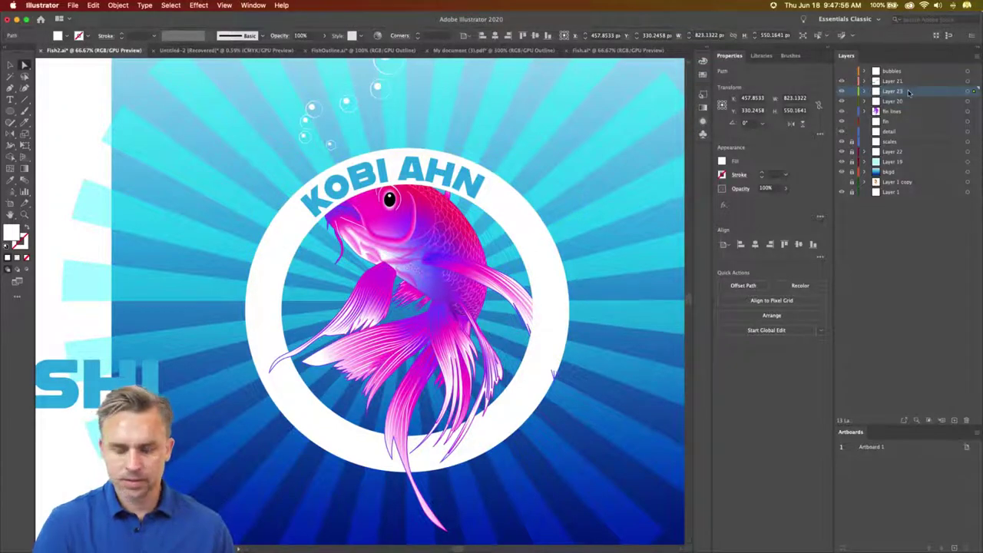
click(269, 249)
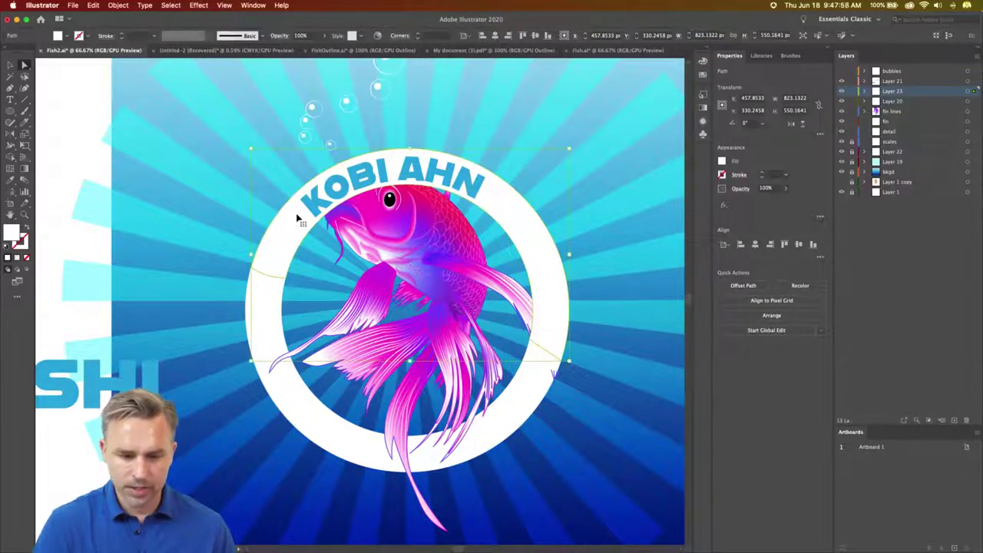
key(a)
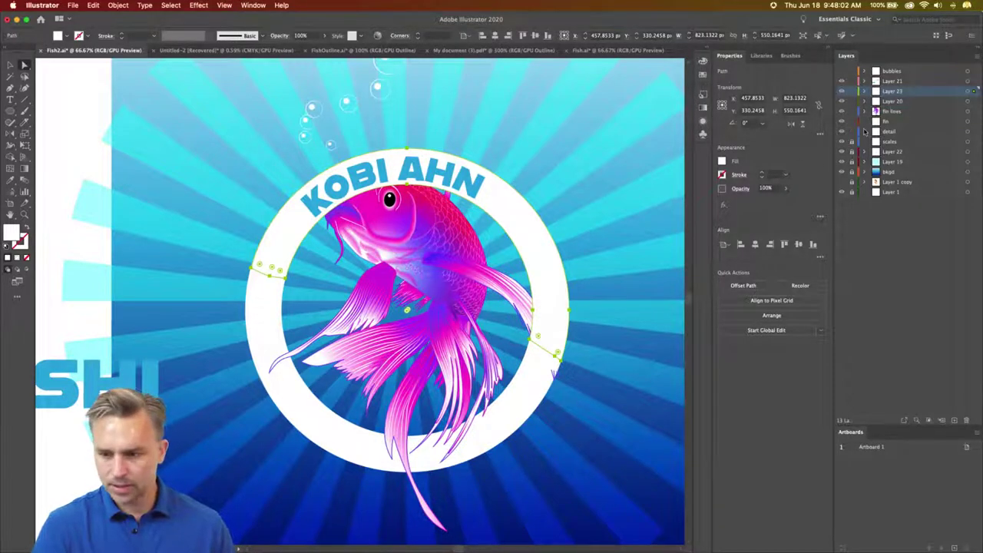
drag(899, 90, 904, 149)
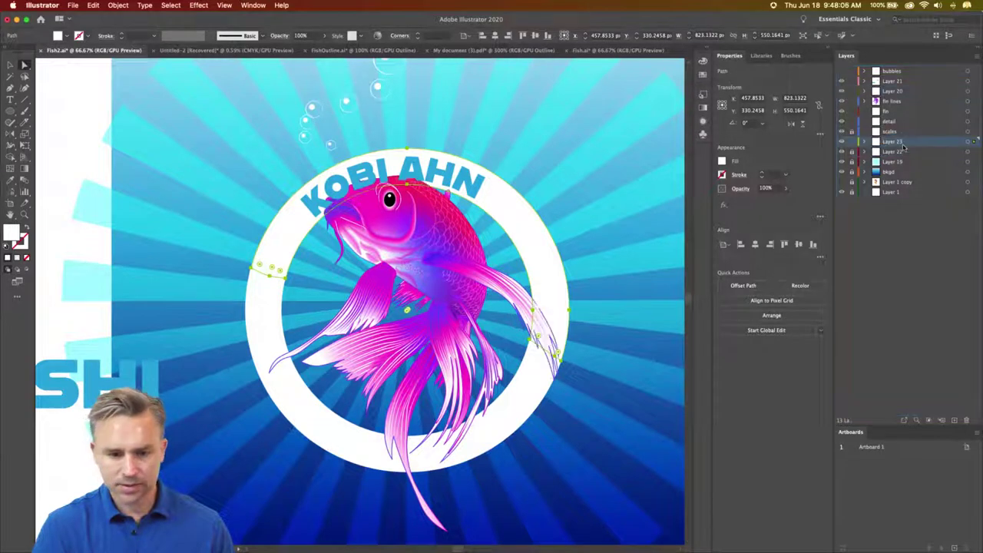
key(v)
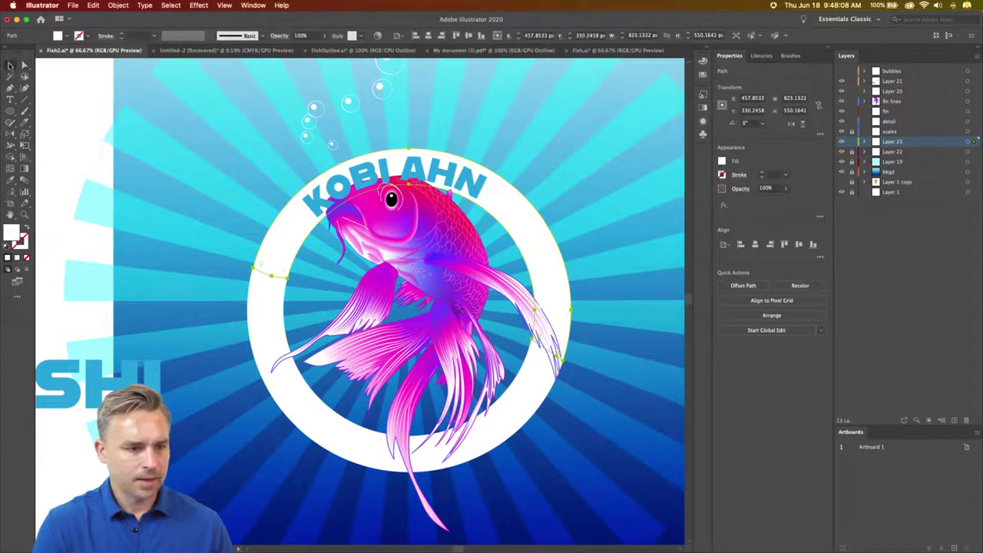
drag(249, 144, 569, 361)
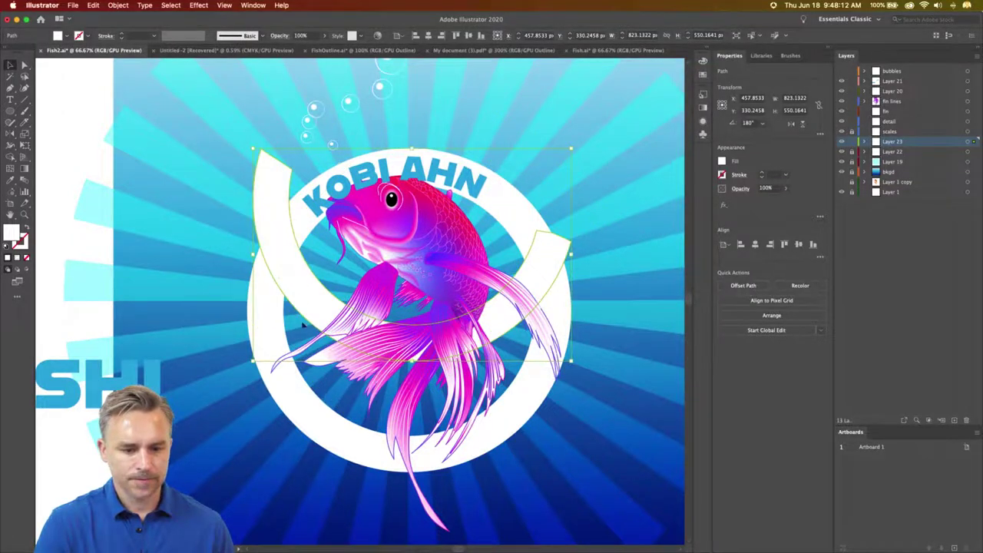
mouse_move(303, 326)
mouse_down()
mouse_move(298, 388)
mouse_move(275, 381)
mouse_up()
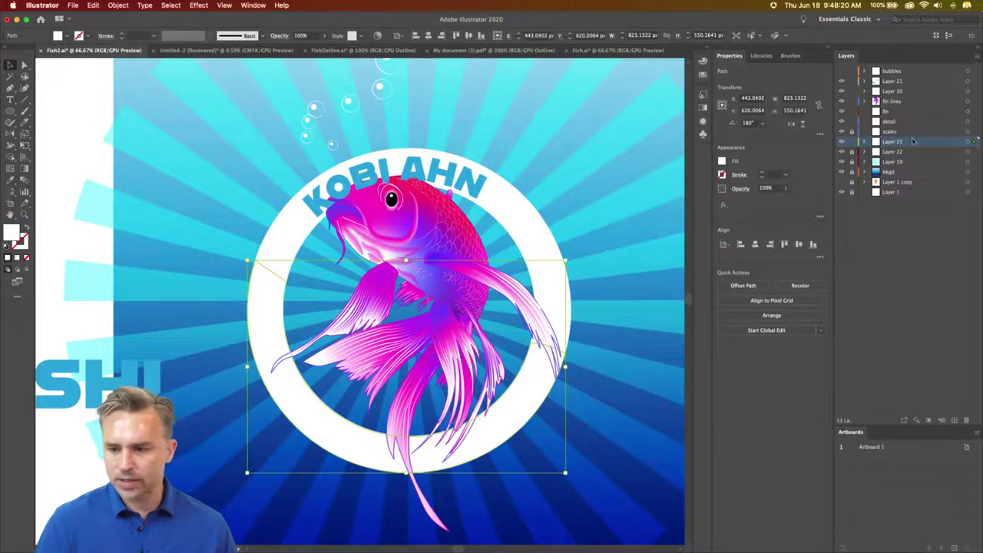
Step: Stack Layer 23 above fin lines so the ring covers the fins
drag(913, 141, 895, 98)
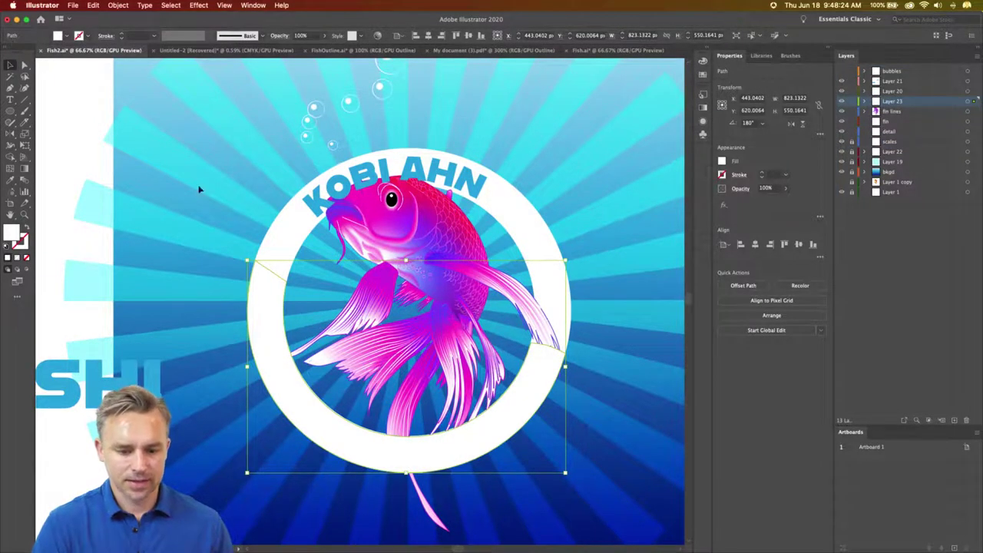
click(25, 66)
click(65, 145)
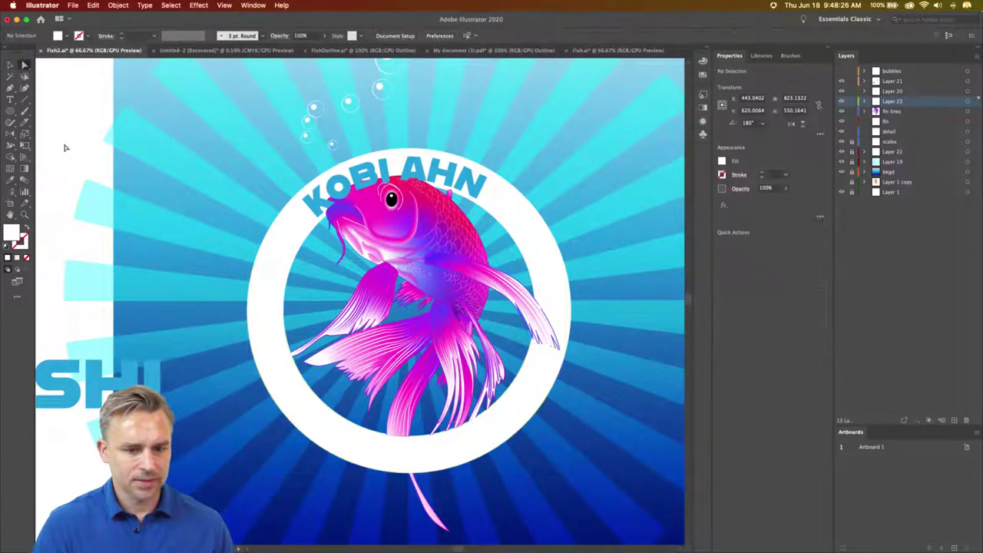
Step: Move Layer 21 to sit just below the fin lines layer
click(10, 66)
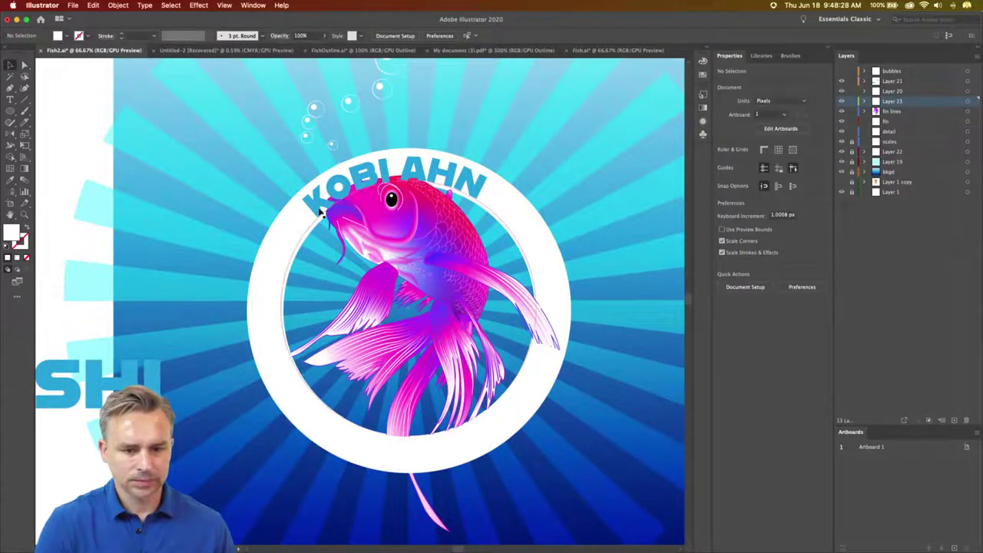
click(320, 213)
drag(891, 82, 891, 116)
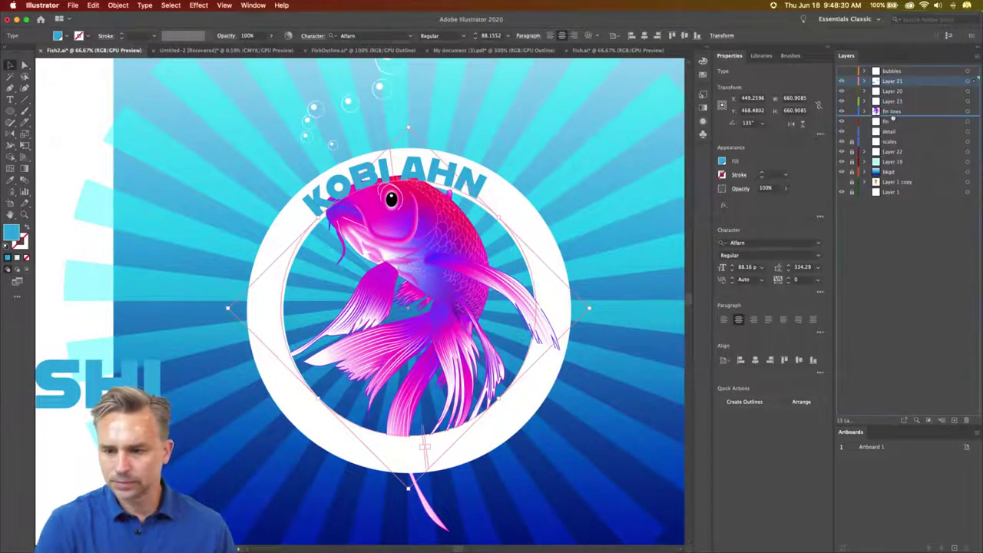
click(79, 136)
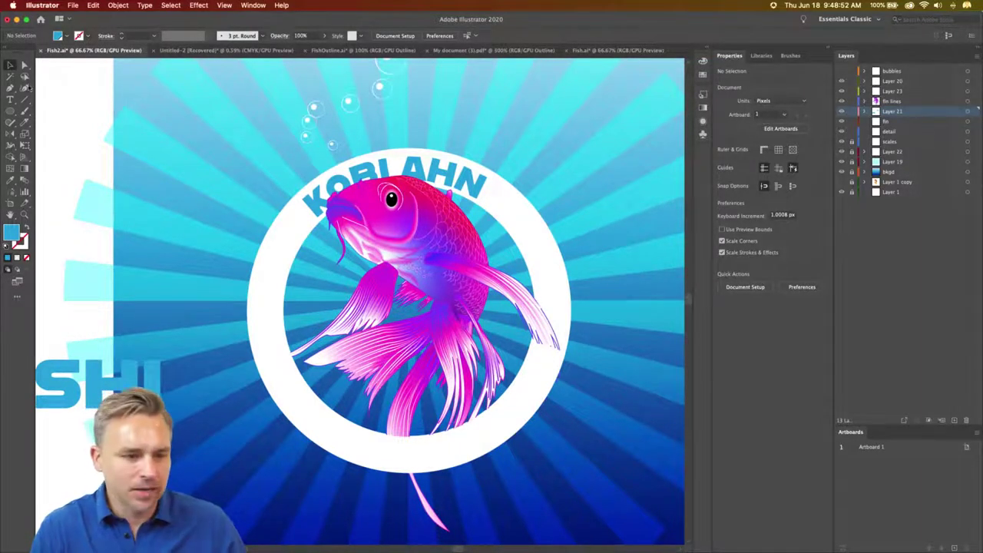
Step: Copy the curved title text to the upper left and flip it under its circle
click(473, 193)
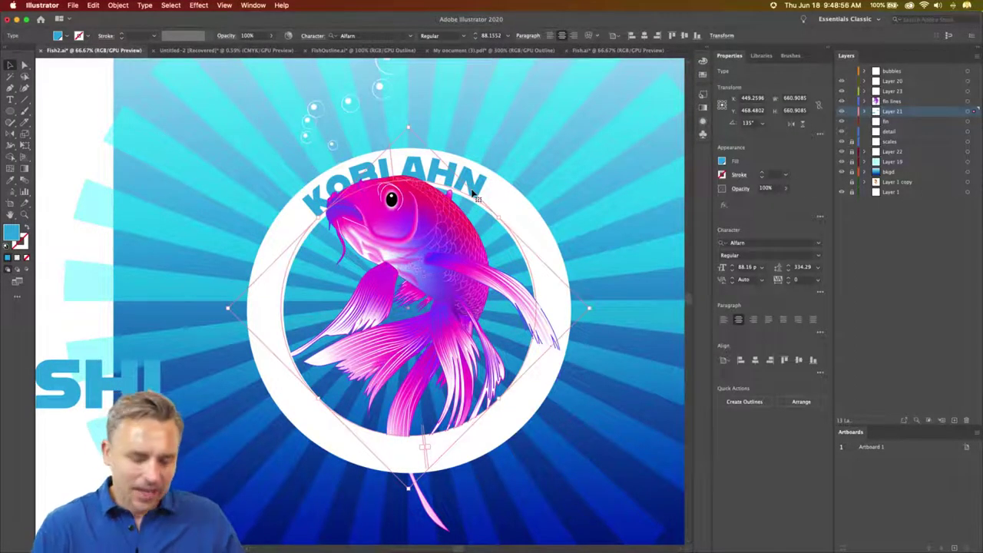
drag(473, 193, 184, 143)
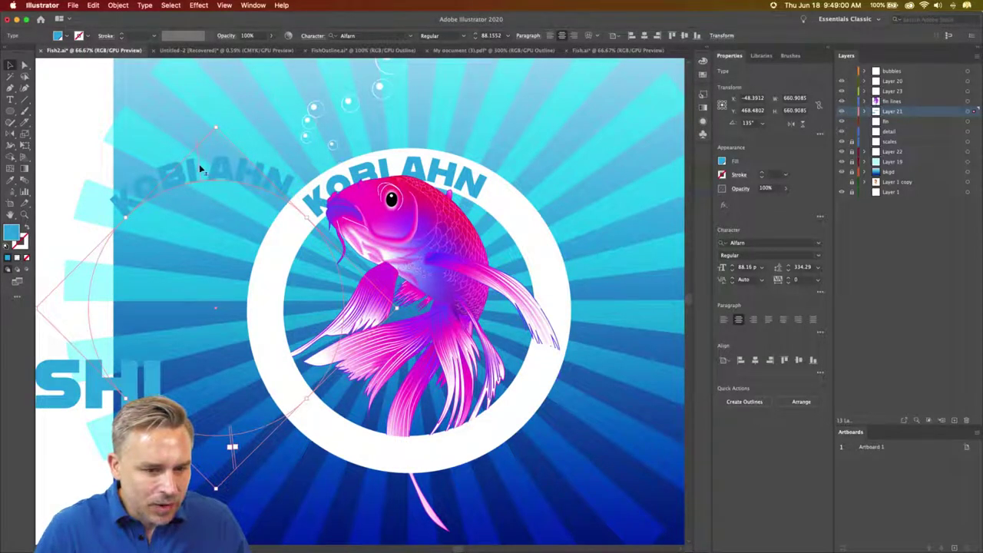
mouse_move(200, 169)
mouse_down()
mouse_move(199, 184)
mouse_move(231, 196)
mouse_move(204, 177)
mouse_up()
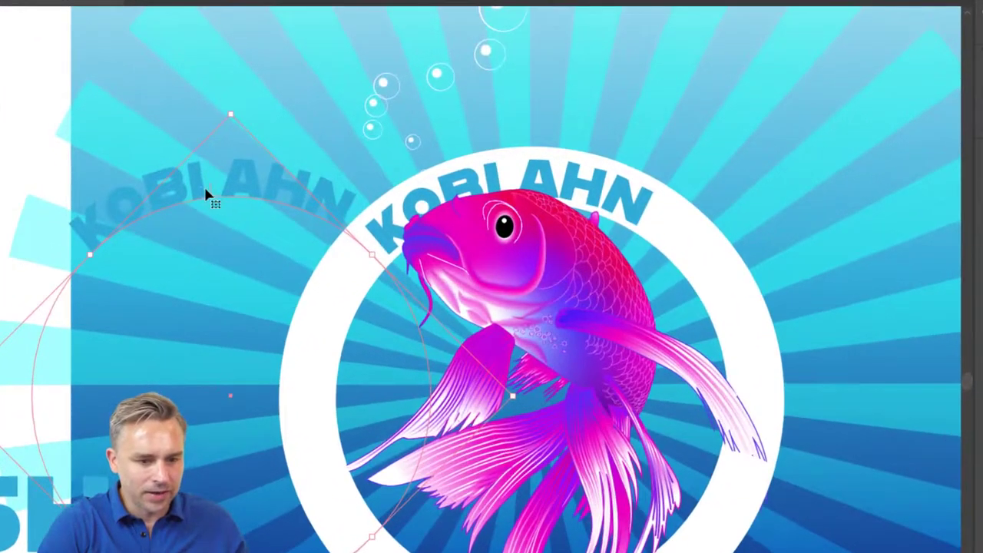
drag(212, 196, 212, 207)
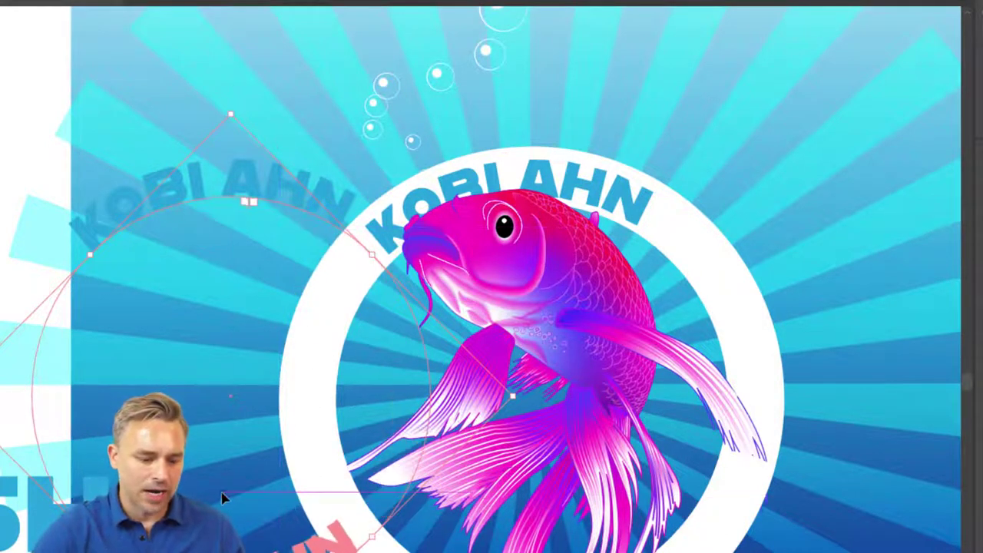
drag(213, 209, 222, 498)
scroll(213, 450, down, 3)
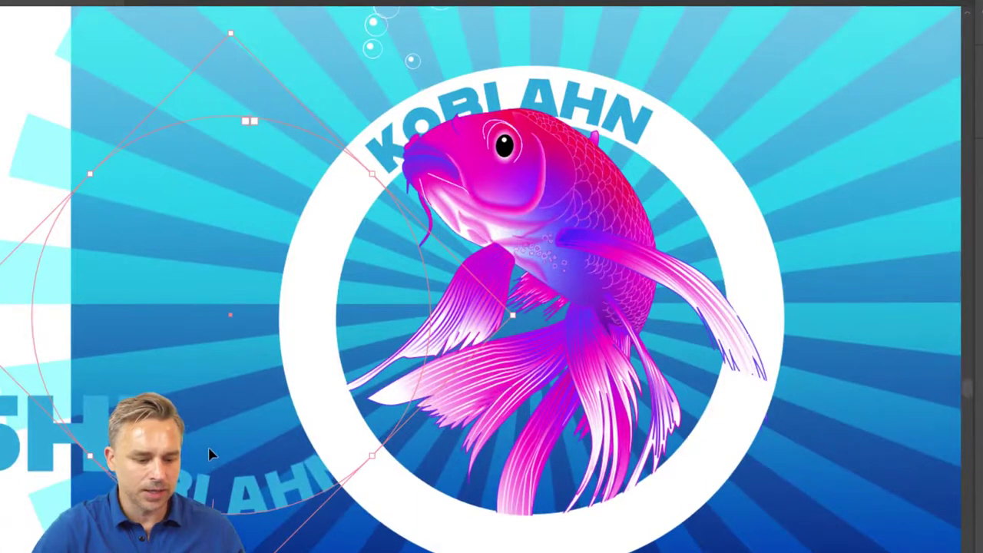
Step: Reword the flipped copy to 'SUSHI & STUFF' and cut it
double_click(173, 480)
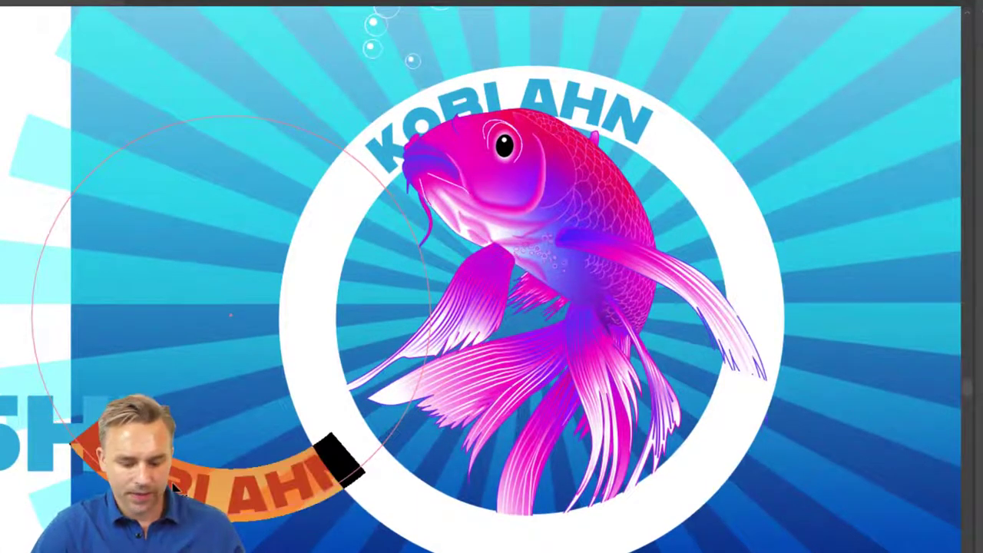
text(SU)
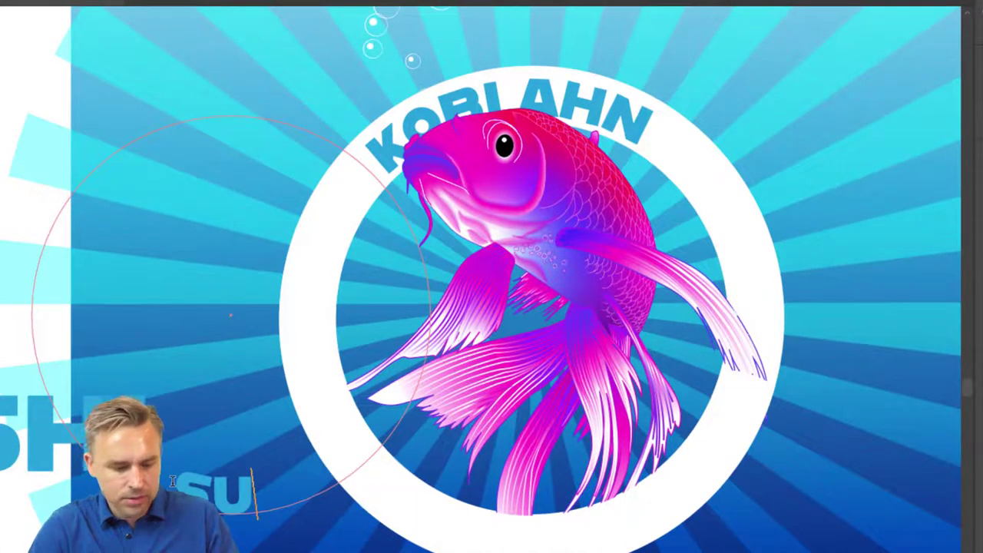
text(SHI)
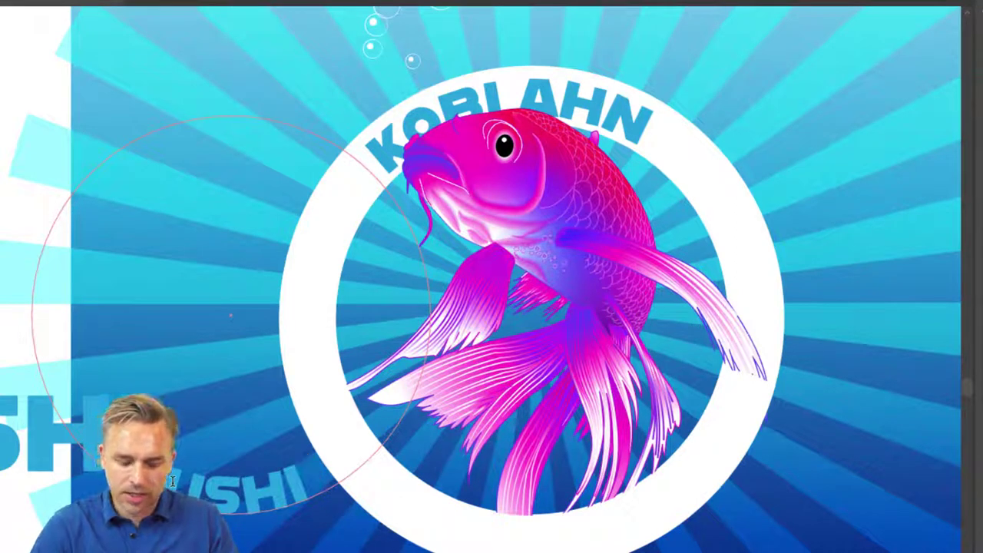
text( & S)
key(BackSpace)
key(BackSpace)
key(BackSpace)
key(BackSpace)
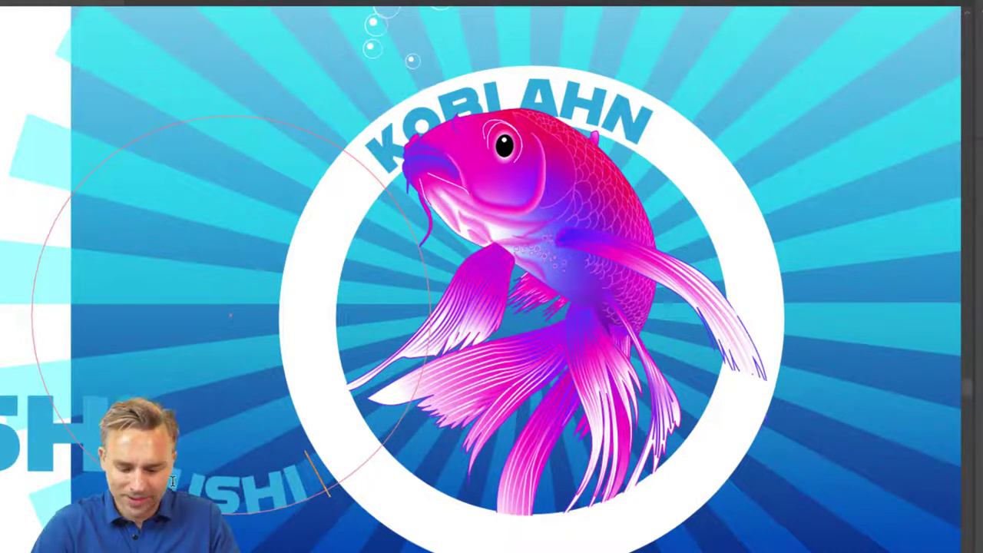
text( & ST)
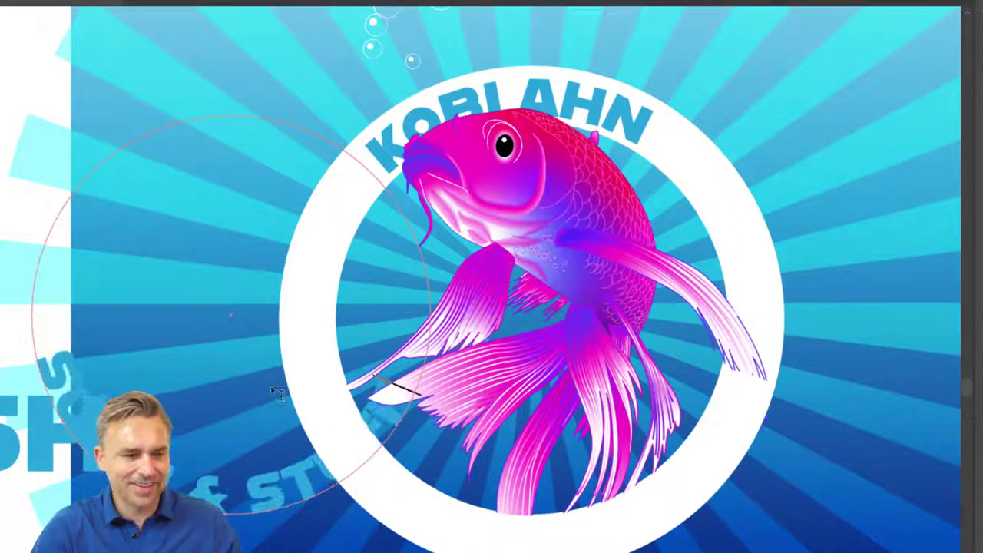
text(UDIO)
key(Escape)
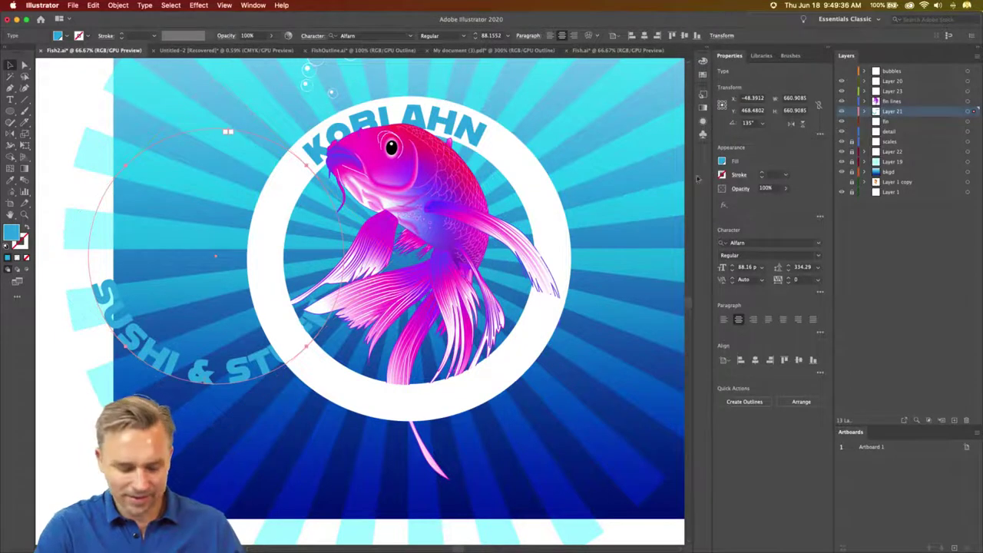
key(Delete)
Step: Paste the SUSHI & STUFF text in place on Layer 23, fit it along the ring's bottom, enlarge to ~108 pt
click(899, 91)
key(ctrl+f)
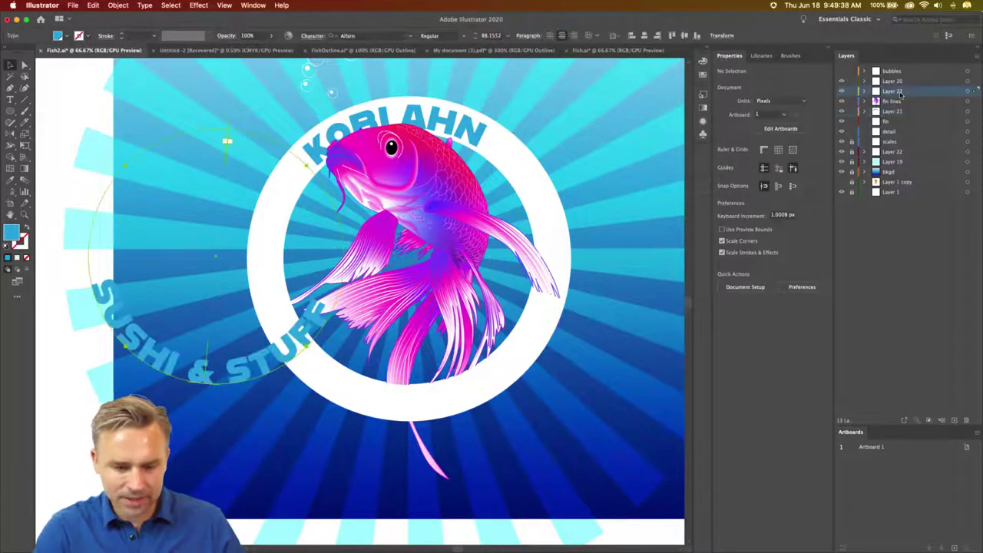
drag(248, 363, 444, 382)
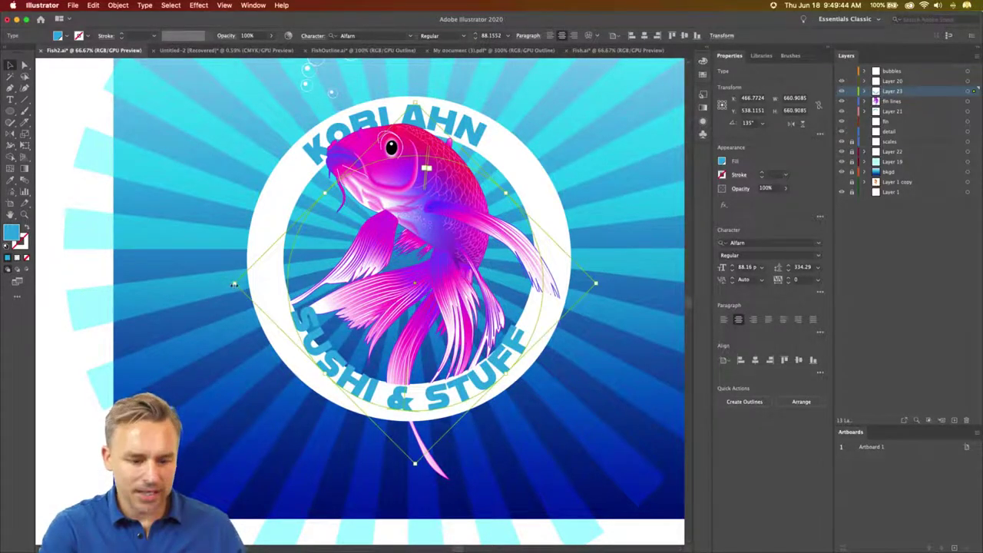
drag(234, 285, 210, 279)
key(shift+Up)
key(shift+Up)
key(shift+Left)
key(shift+Up)
key(shift+Up)
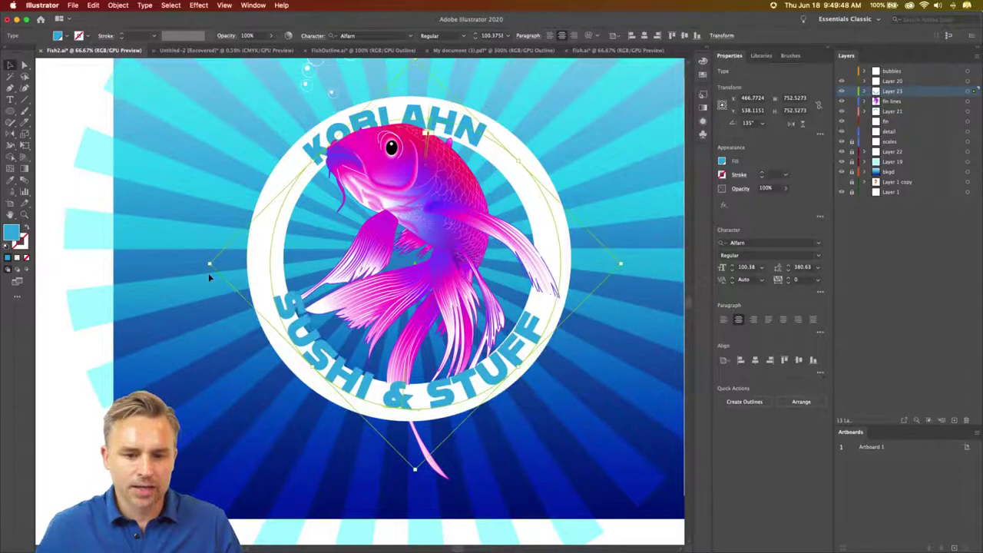
key(shift+Up)
key(shift+Up)
key(shift+Left)
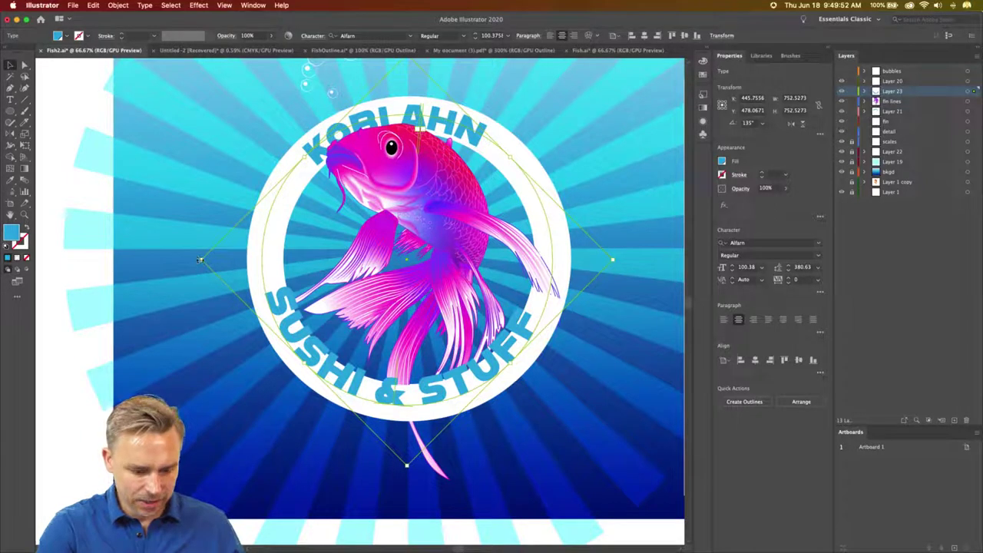
mouse_move(201, 260)
mouse_down()
mouse_move(179, 256)
mouse_move(185, 261)
mouse_up()
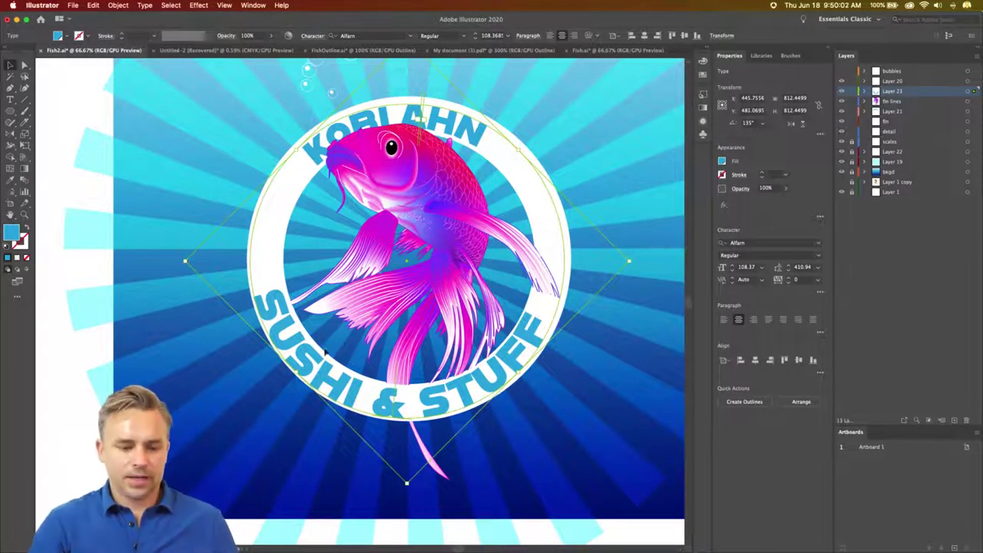
Step: Replace STUFF with SASHIMI and set the whole text in AWConque Std Inli Regular
key(t)
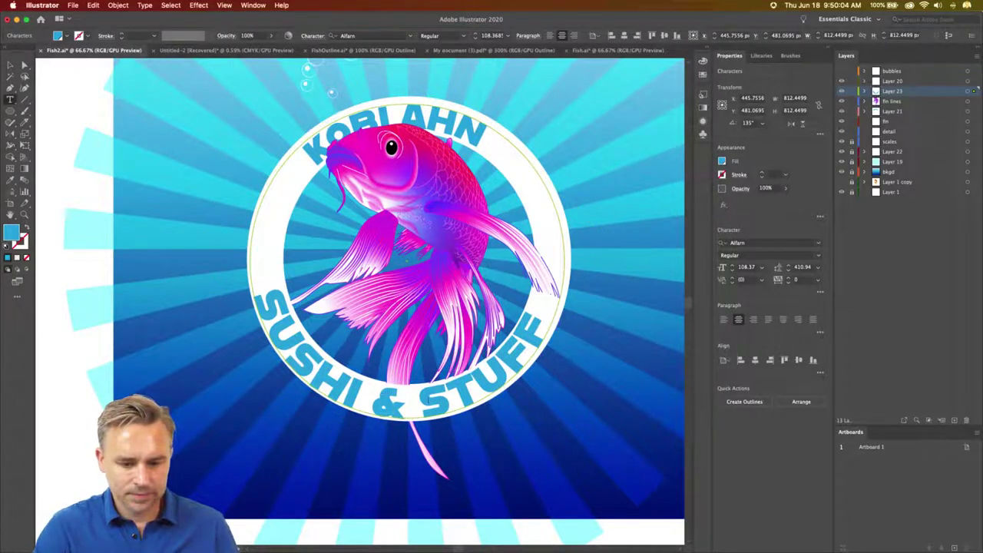
drag(420, 408, 547, 322)
text(SAS)
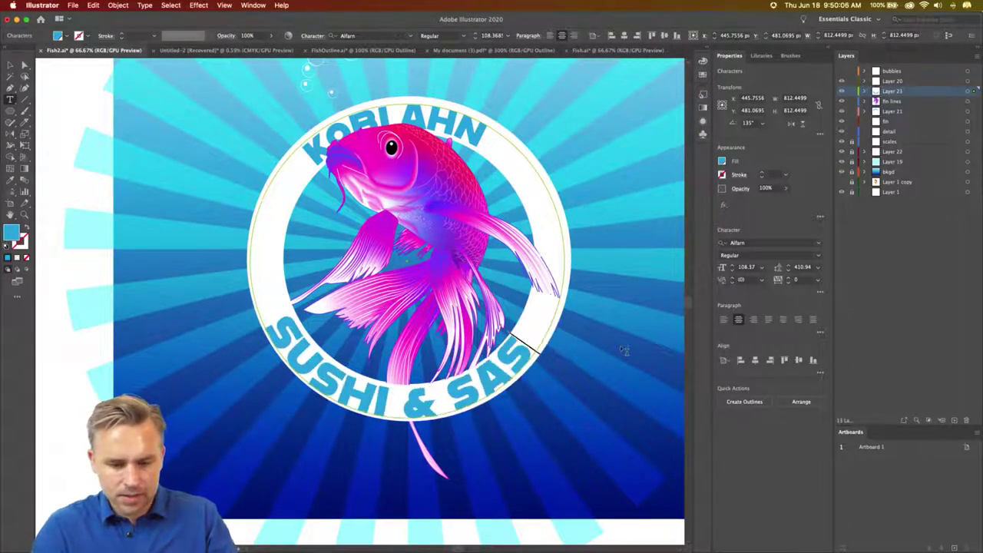
text(HIMI)
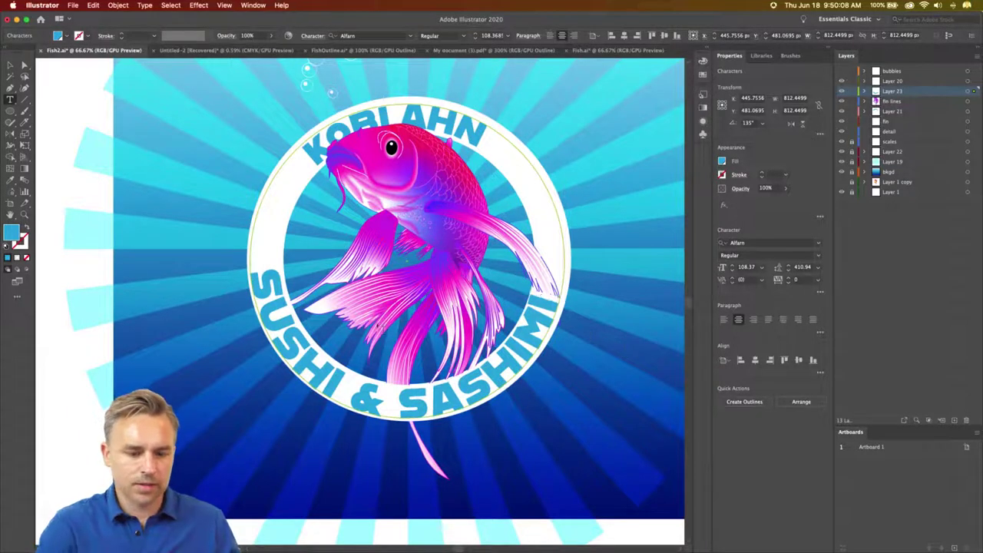
drag(270, 271, 679, 257)
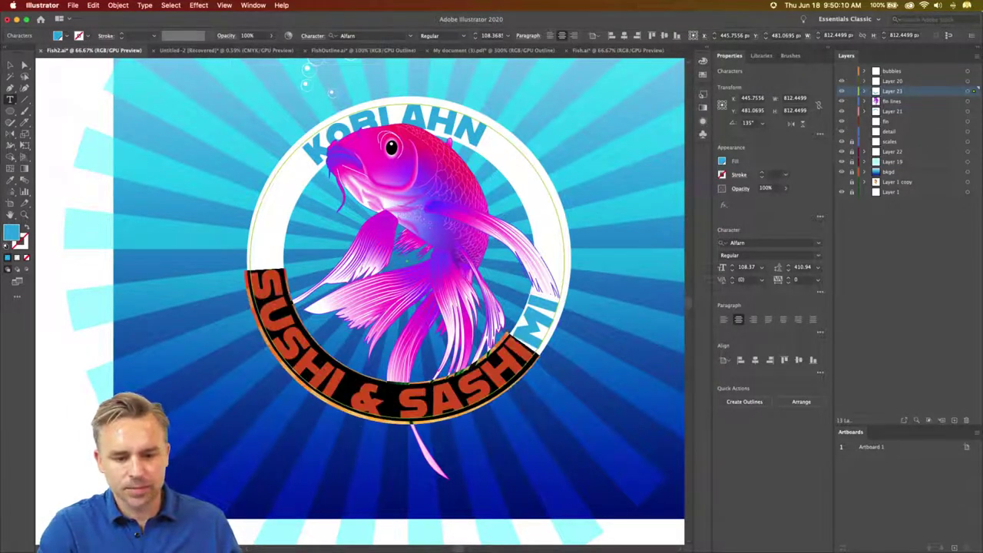
click(818, 244)
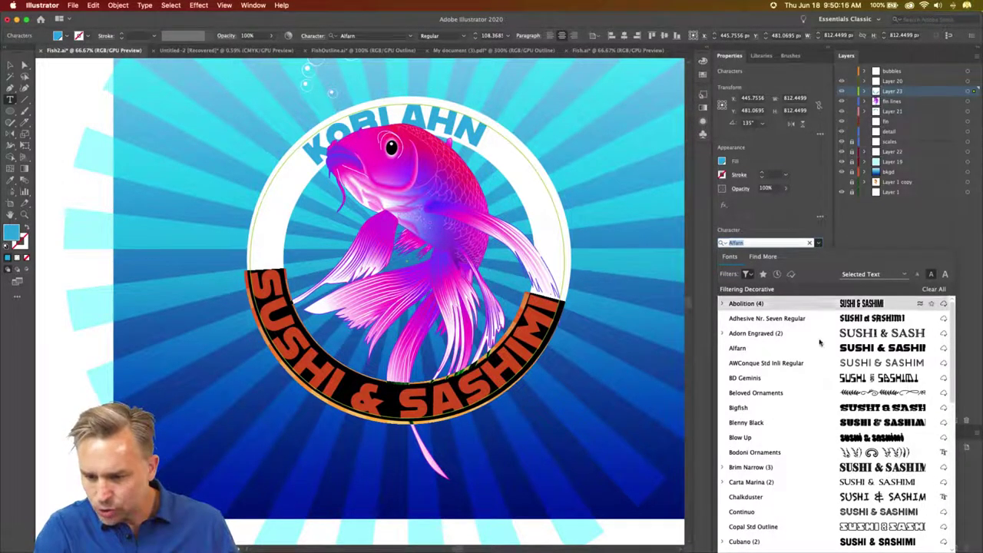
click(761, 363)
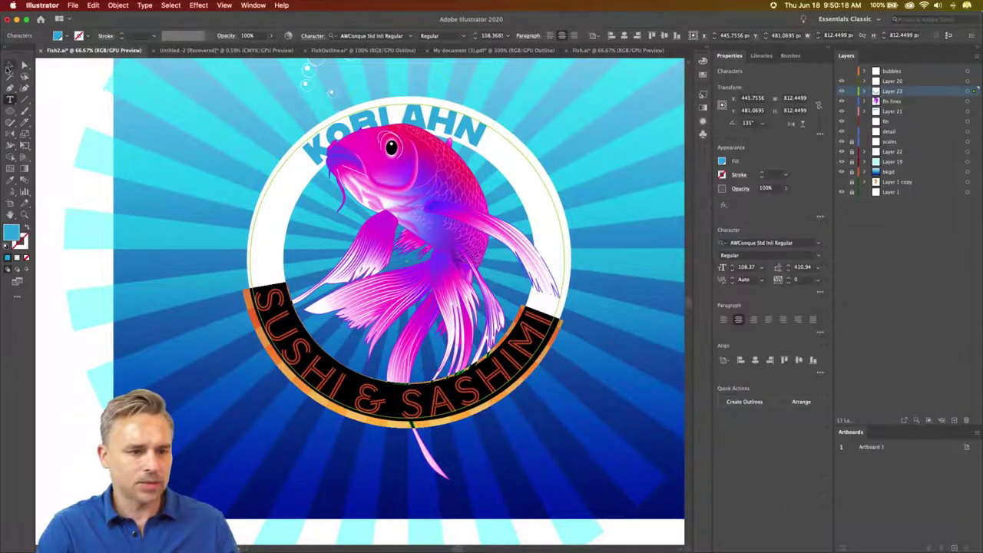
click(9, 66)
click(66, 115)
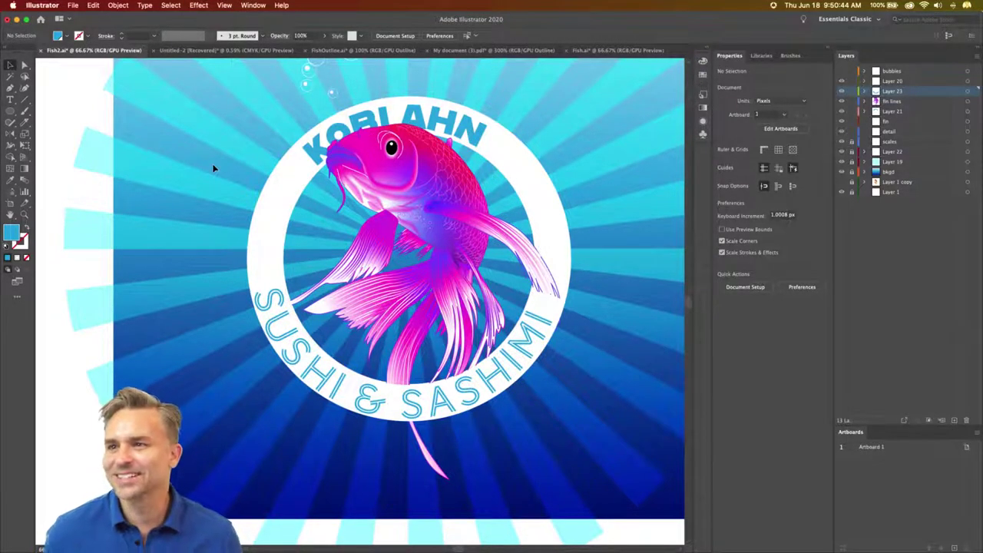
Step: Zoom out, lock the scales layer, and toggle Layer 19 visibility to check the rays and ring
click(270, 307)
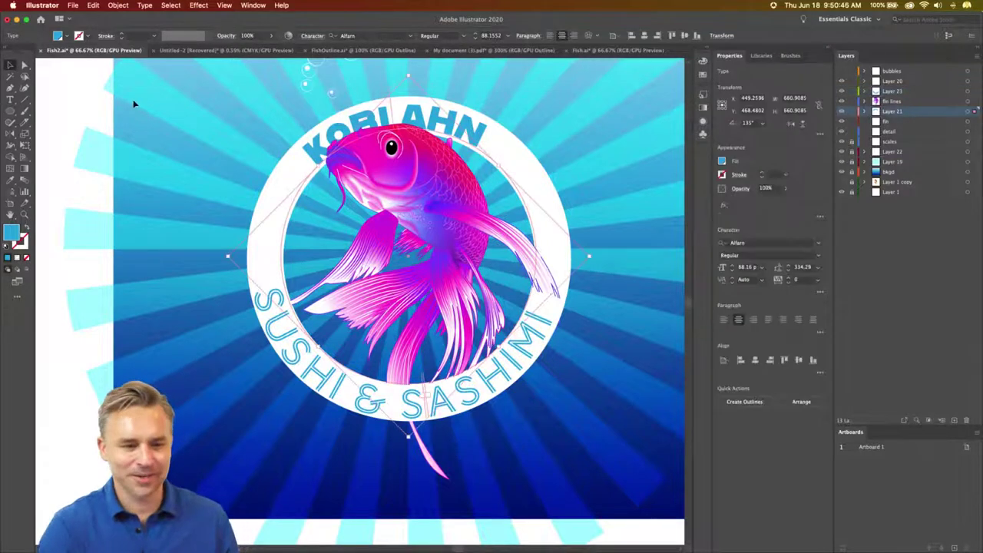
click(125, 129)
scroll(125, 129, up, 3)
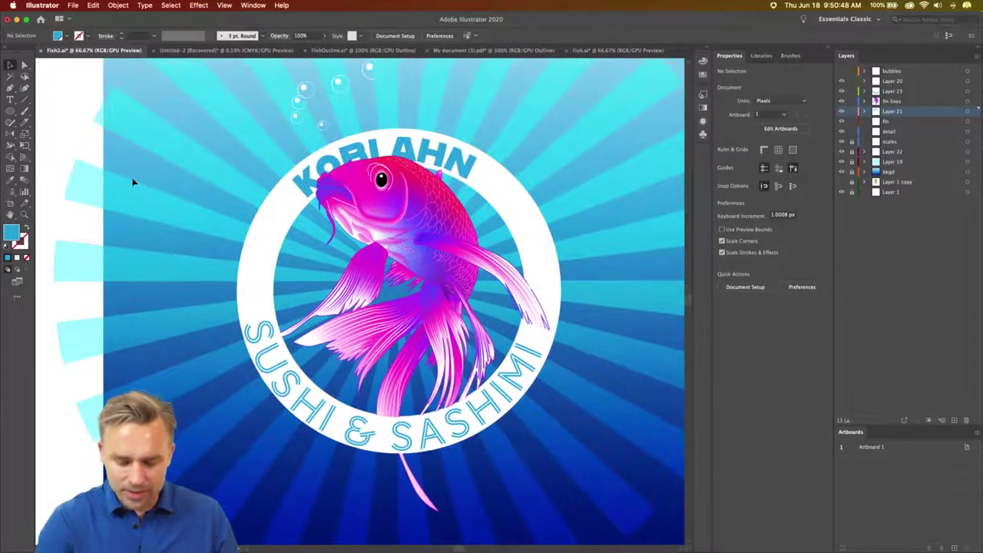
key(super+minus)
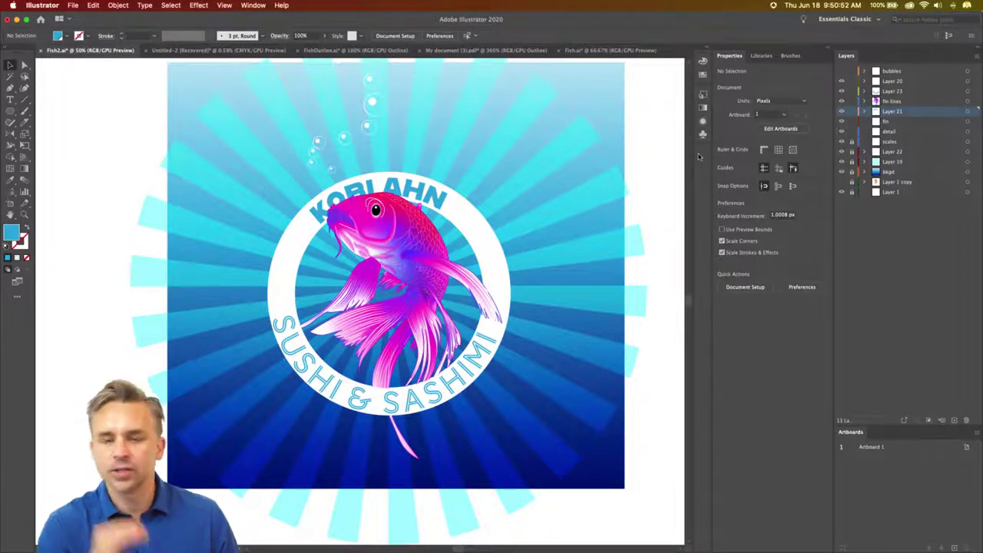
click(852, 142)
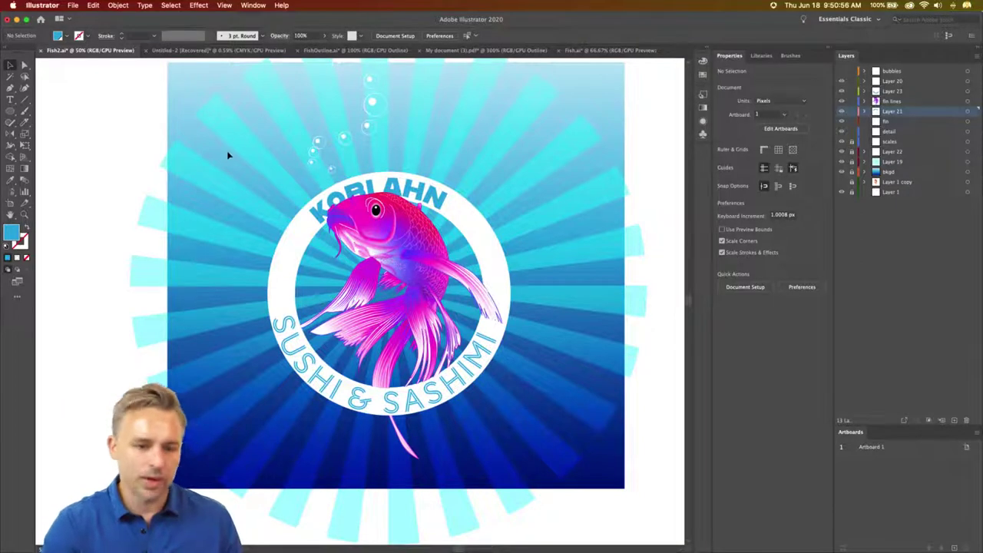
click(893, 163)
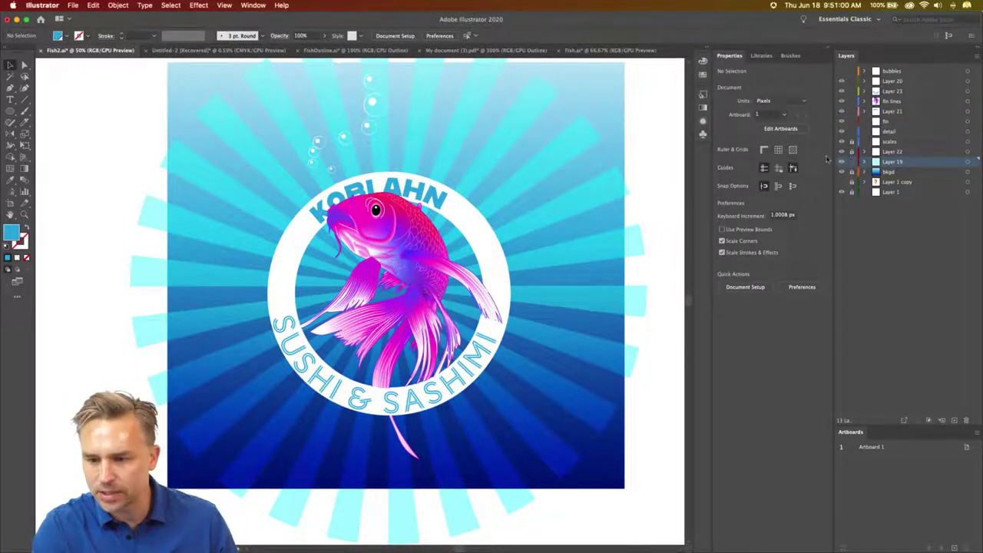
click(841, 163)
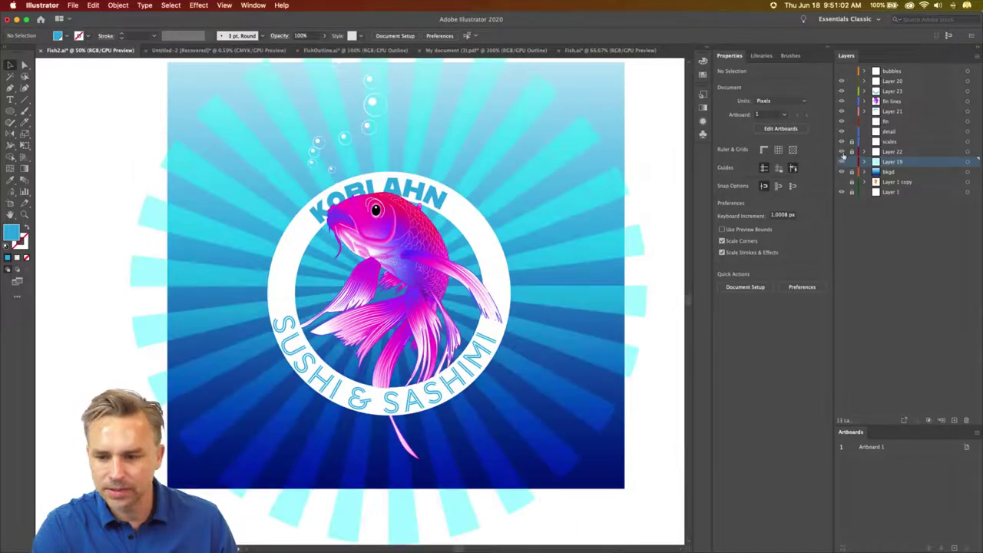
click(842, 152)
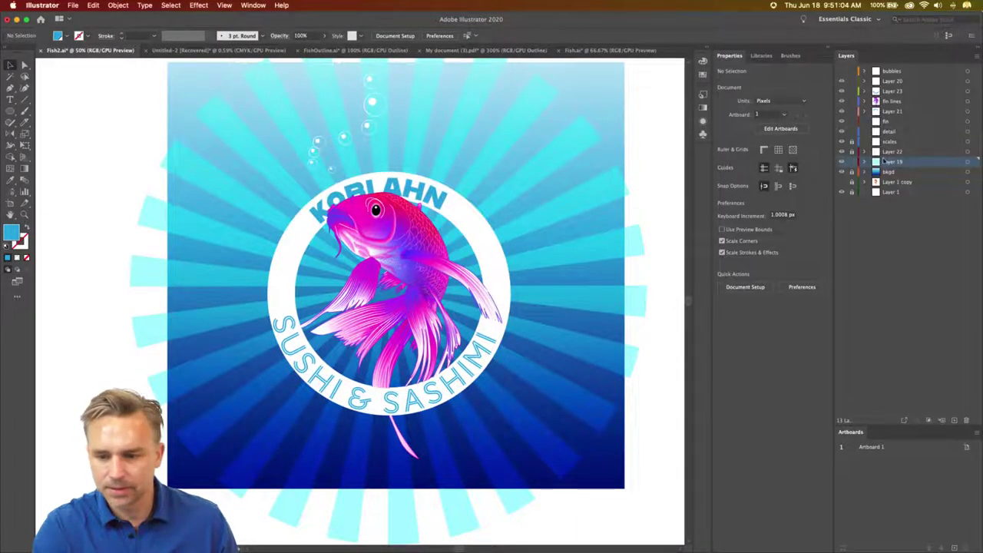
Step: Draw a 761 px circle over the white ring and select it with the large ray circle
mouse_move(10, 112)
mouse_down()
mouse_move(70, 136)
mouse_move(62, 134)
mouse_up()
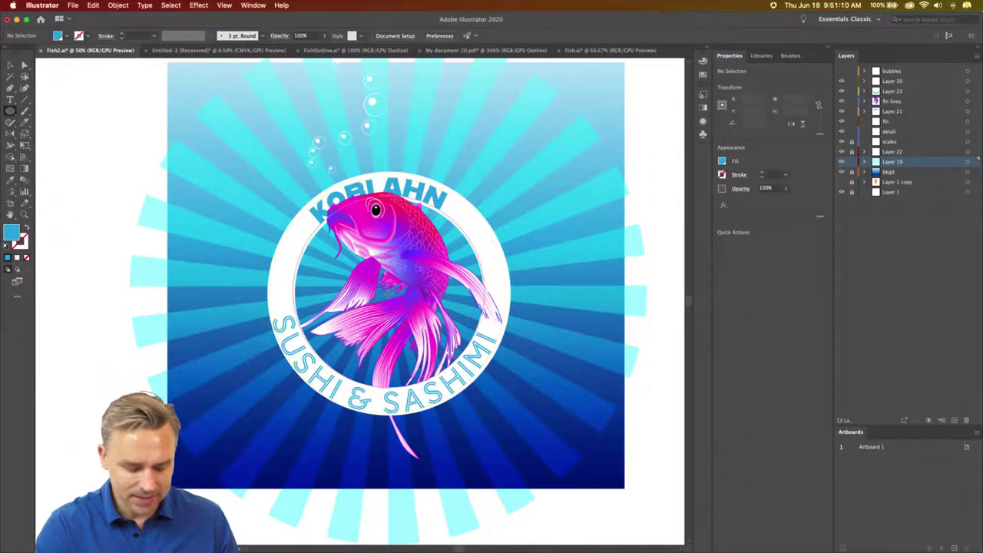
drag(393, 292, 499, 402)
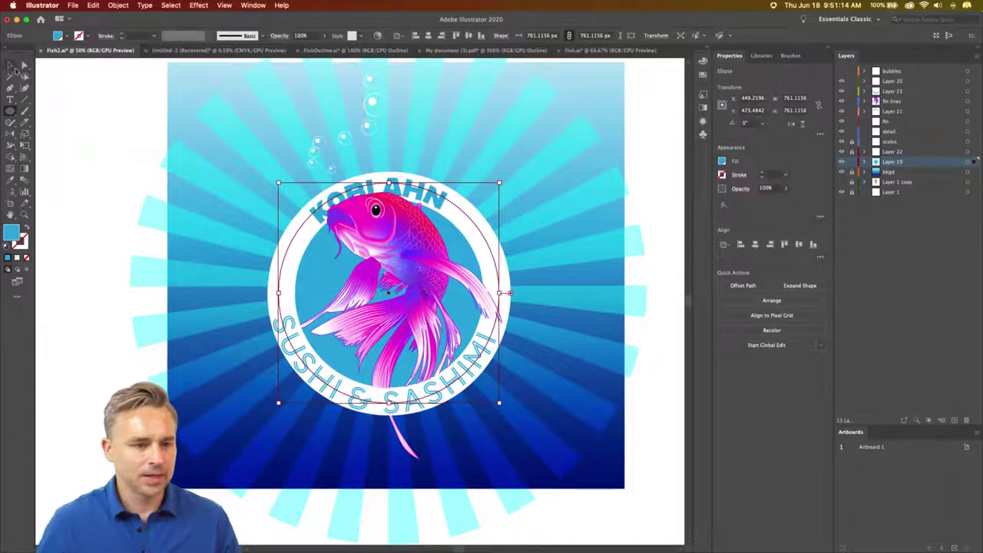
click(12, 67)
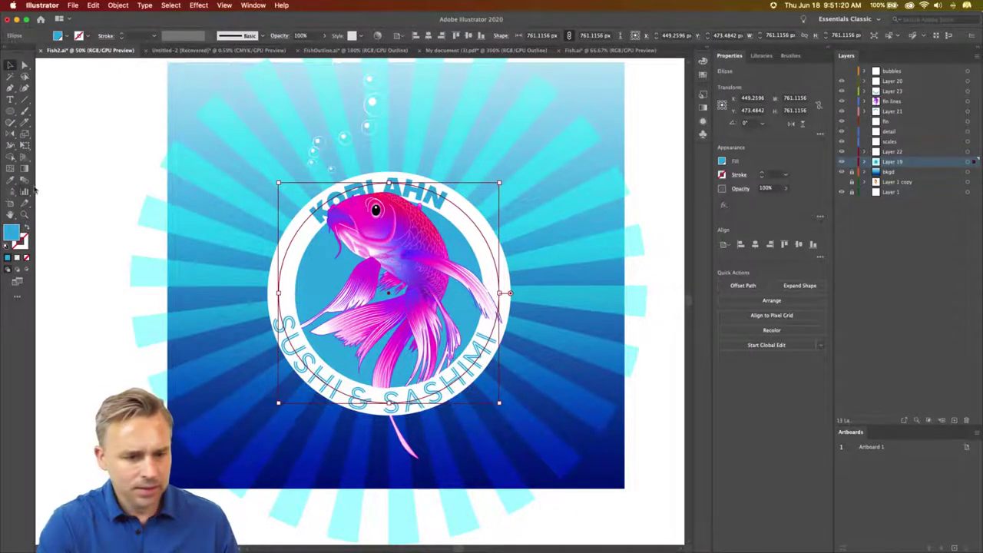
click(134, 220)
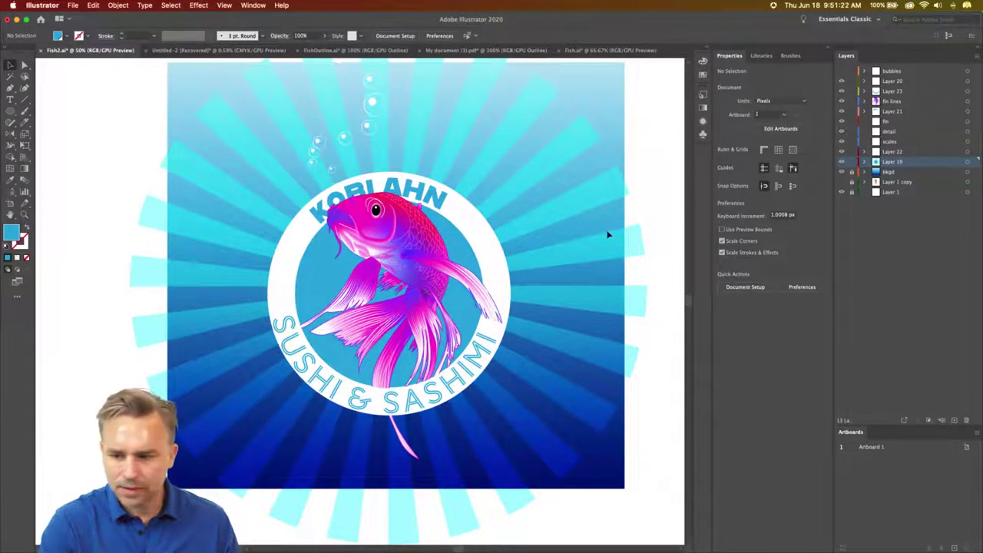
click(247, 283)
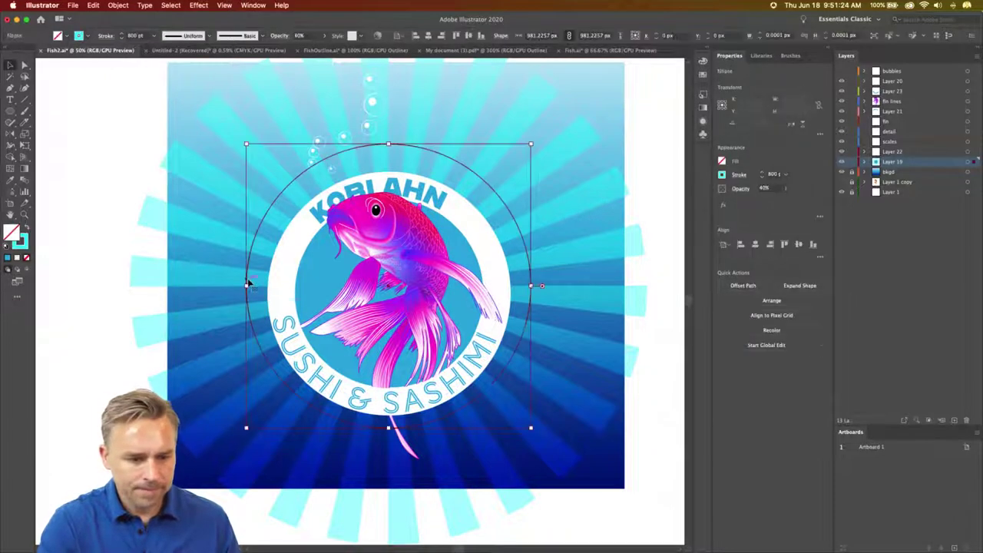
shift+click(313, 275)
right_click(313, 275)
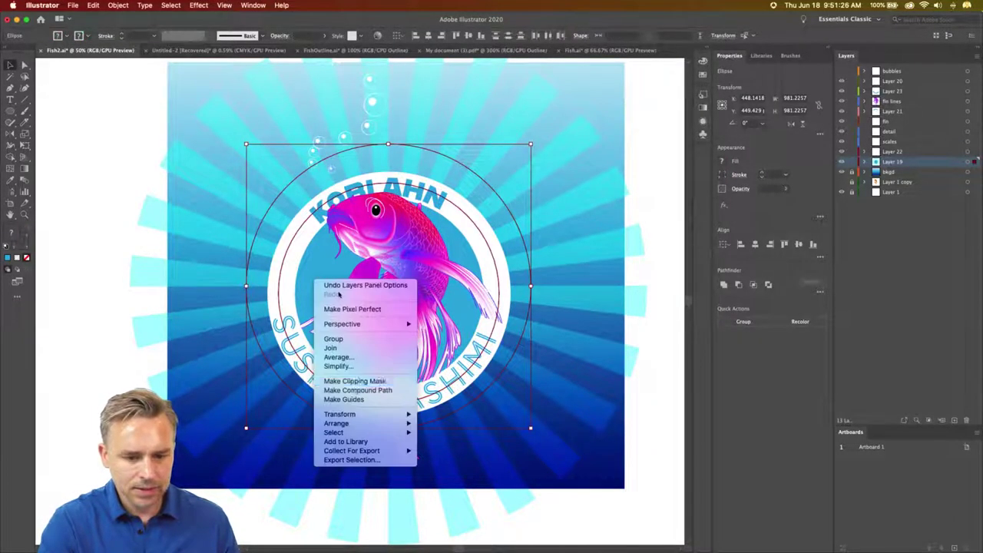
Step: Clip the rays inside the new circle and delete the bubbles above the fish
click(353, 382)
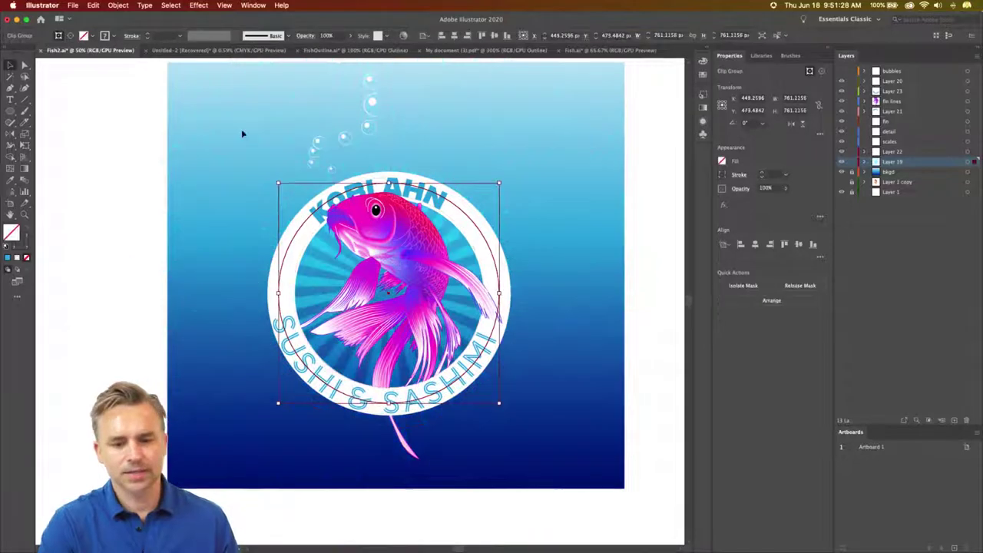
click(144, 160)
drag(335, 72, 341, 98)
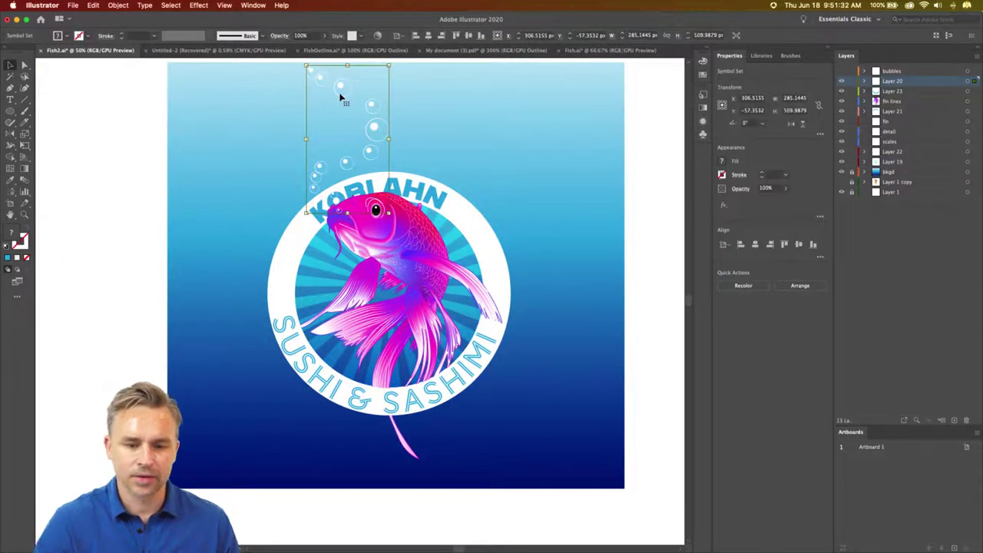
key(Delete)
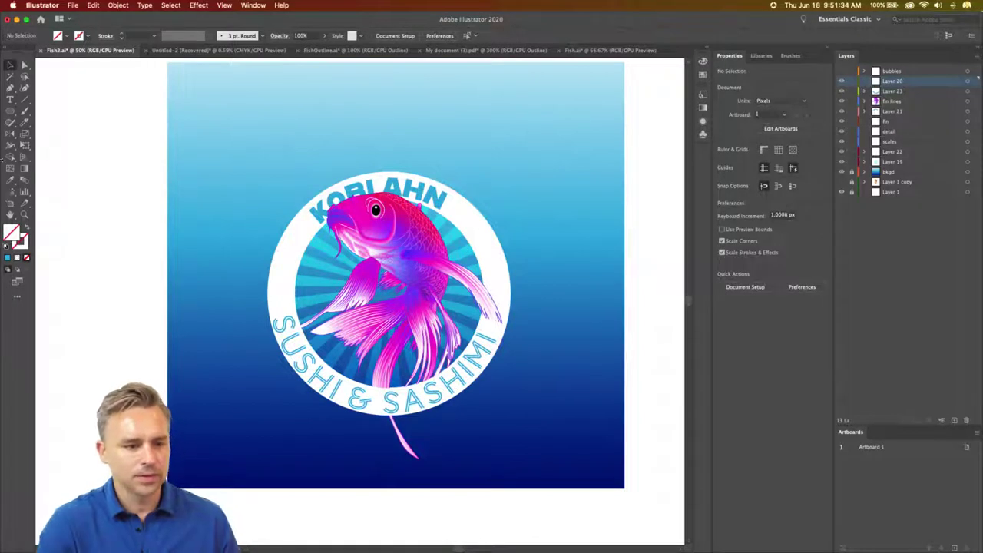
Step: Draw a circle around the logo and give it the background's blue gradient
click(10, 111)
drag(390, 292, 484, 382)
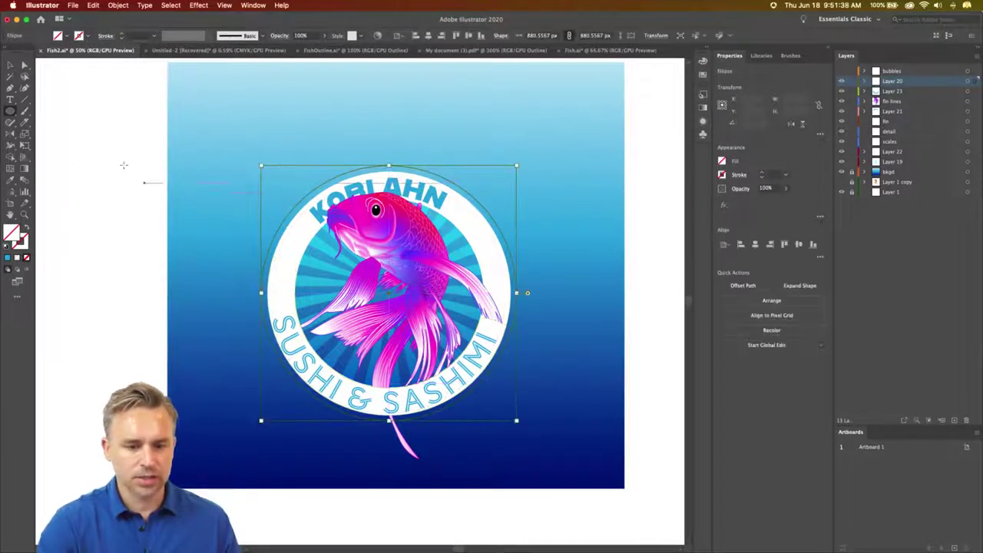
key(i)
click(214, 287)
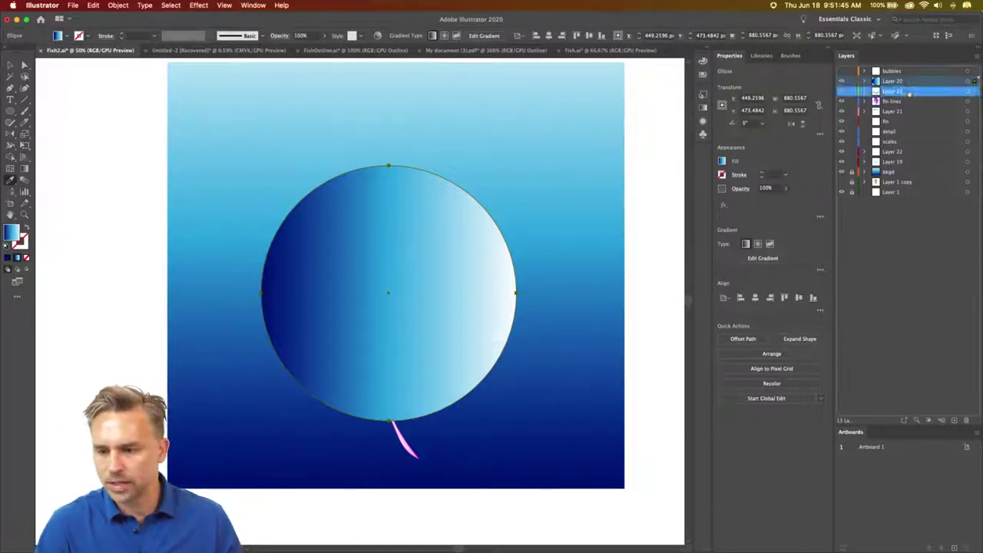
Step: Move Layer 20 down and delete the bkgd background layer
drag(908, 174, 903, 176)
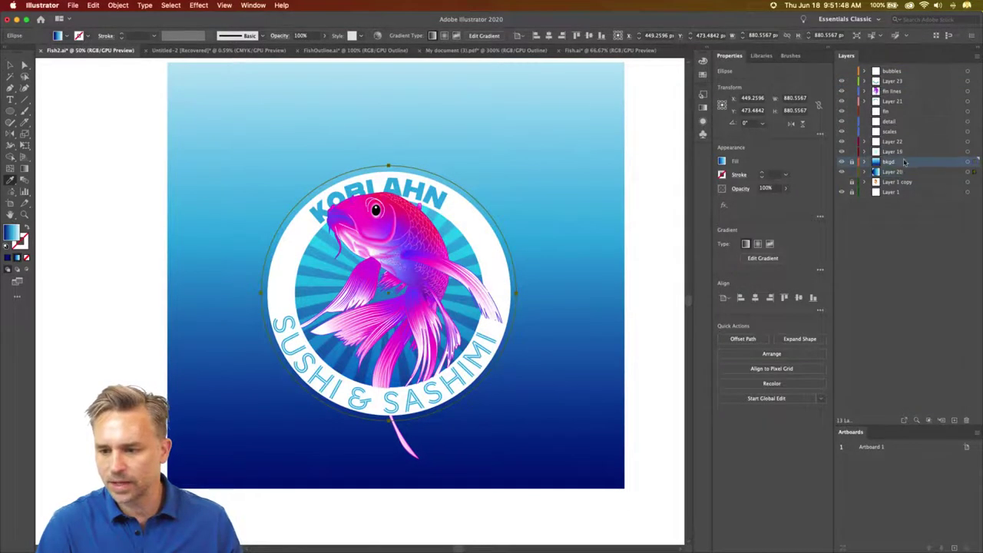
click(965, 420)
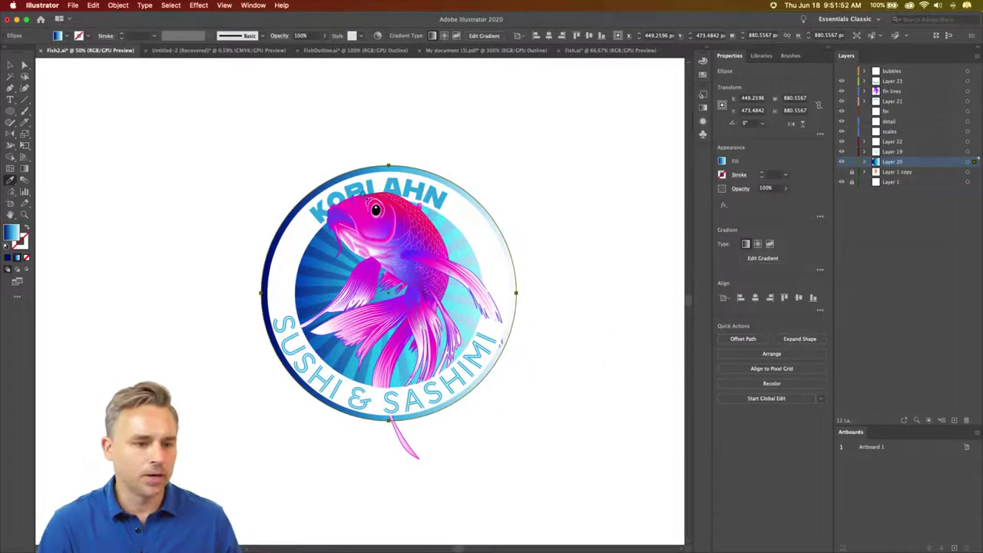
key(v)
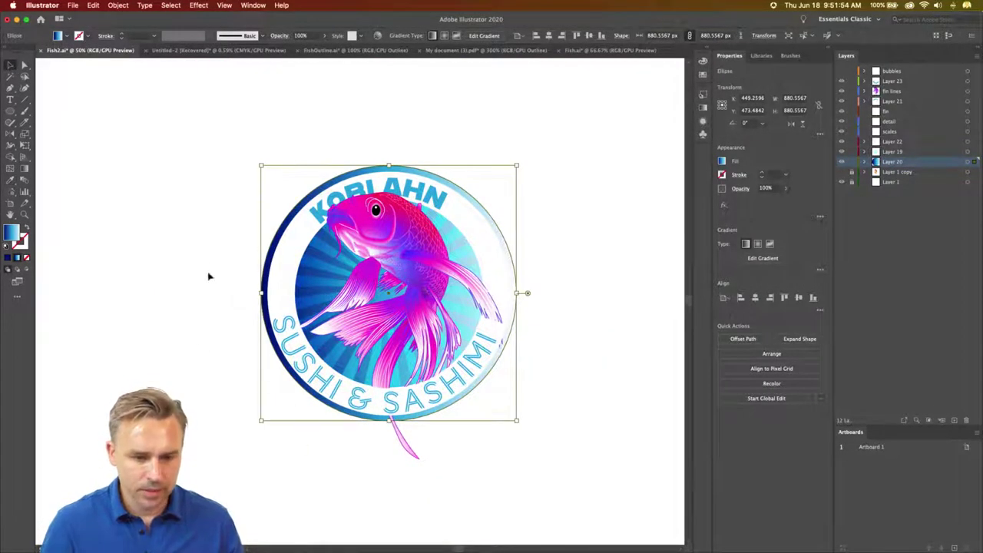
click(213, 329)
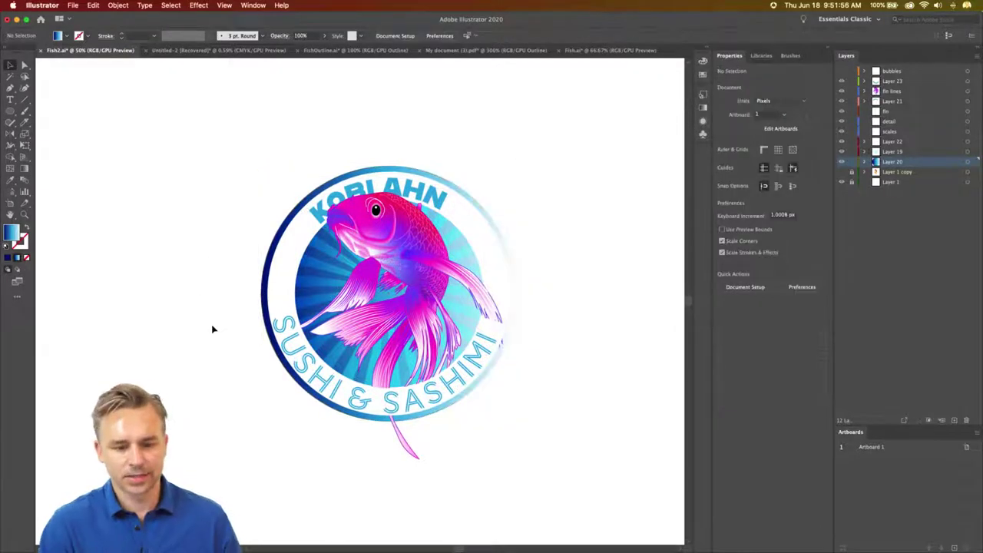
key(super+equal)
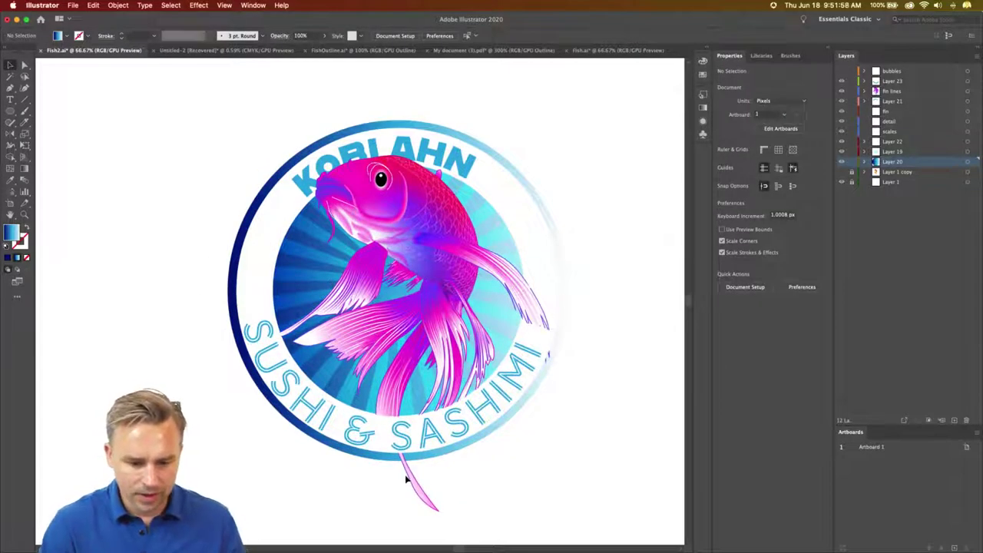
Step: Erase the koi's tail fin below the ring and the stray fin tips with an enlarged Eraser
click(407, 478)
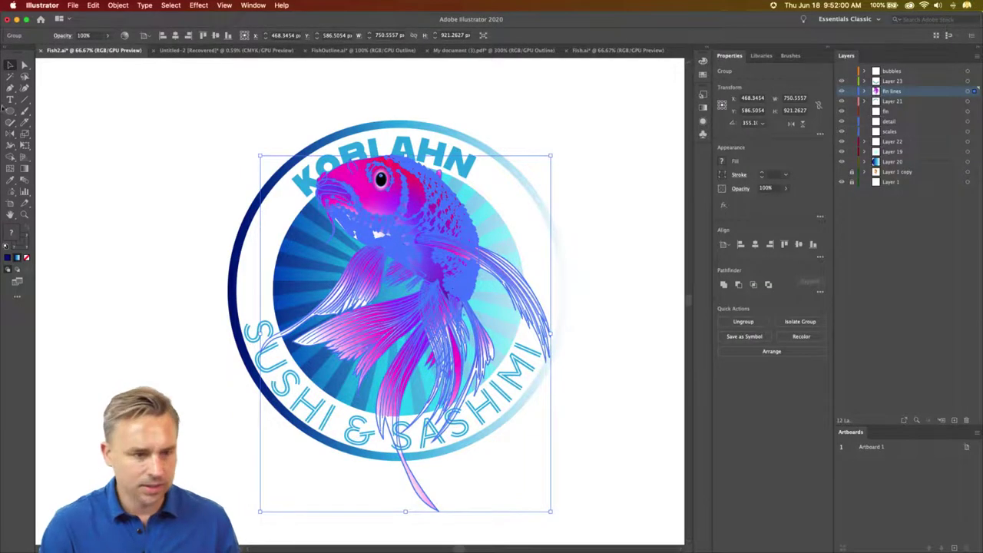
click(24, 66)
key(super+equal)
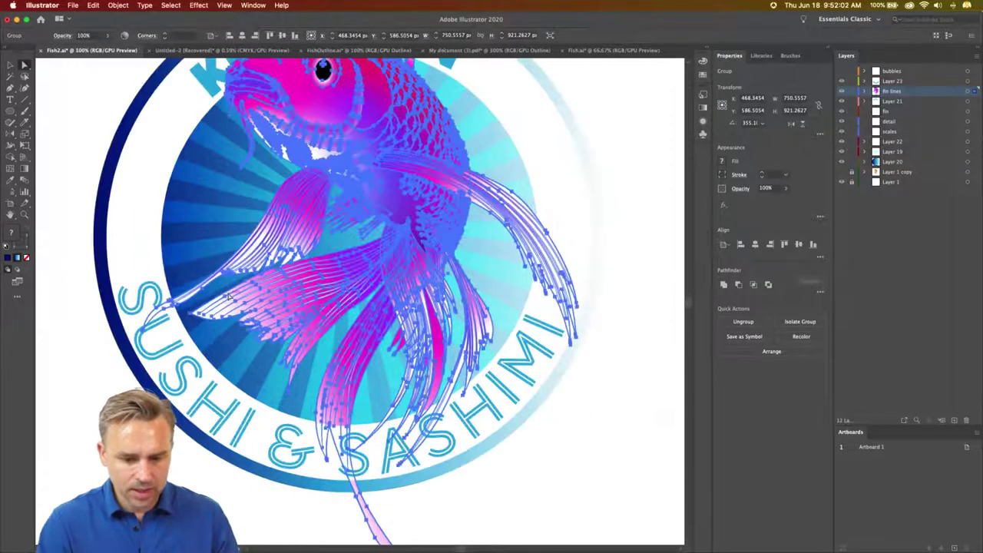
scroll(359, 299, down, 3)
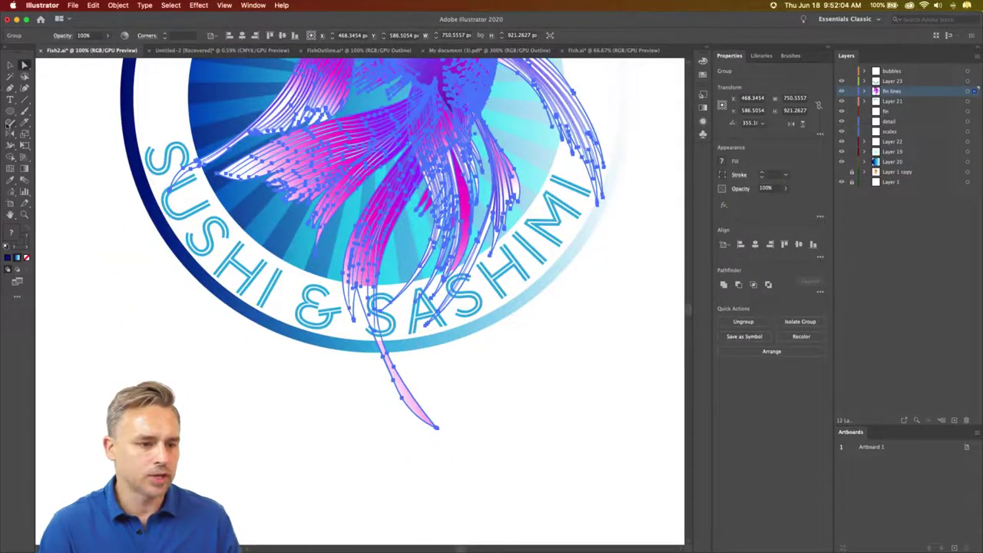
click(23, 111)
click(24, 123)
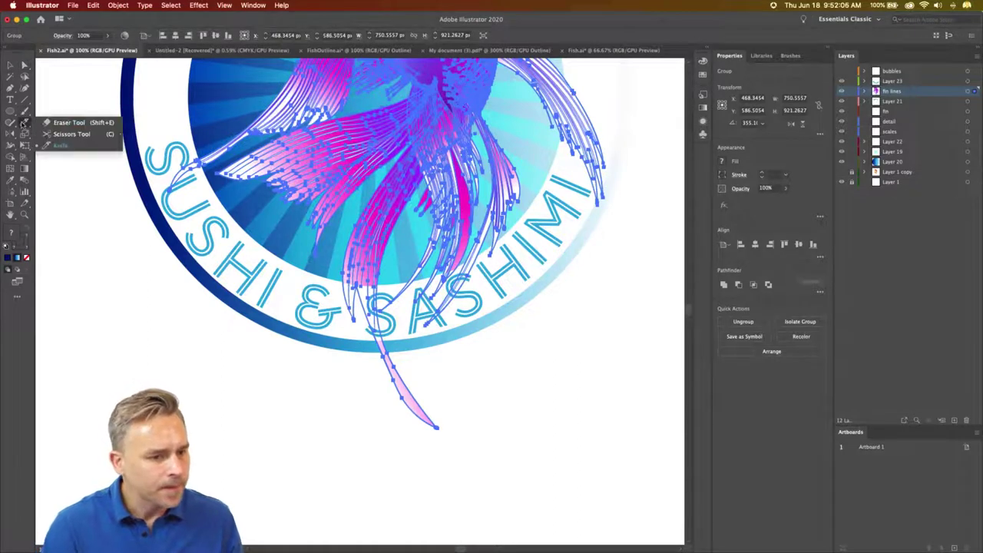
click(58, 123)
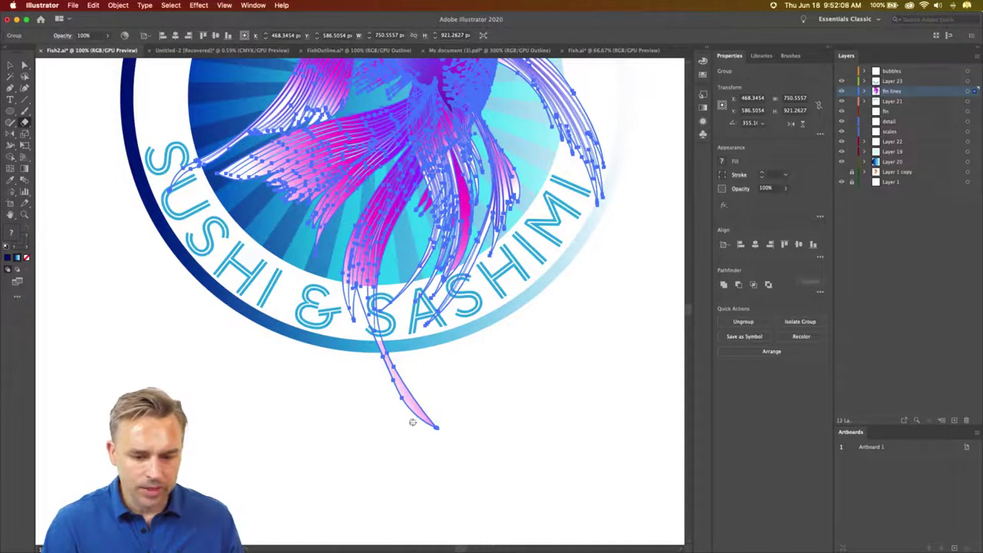
key(bracketright)
key(bracketright)
key(bracketright)
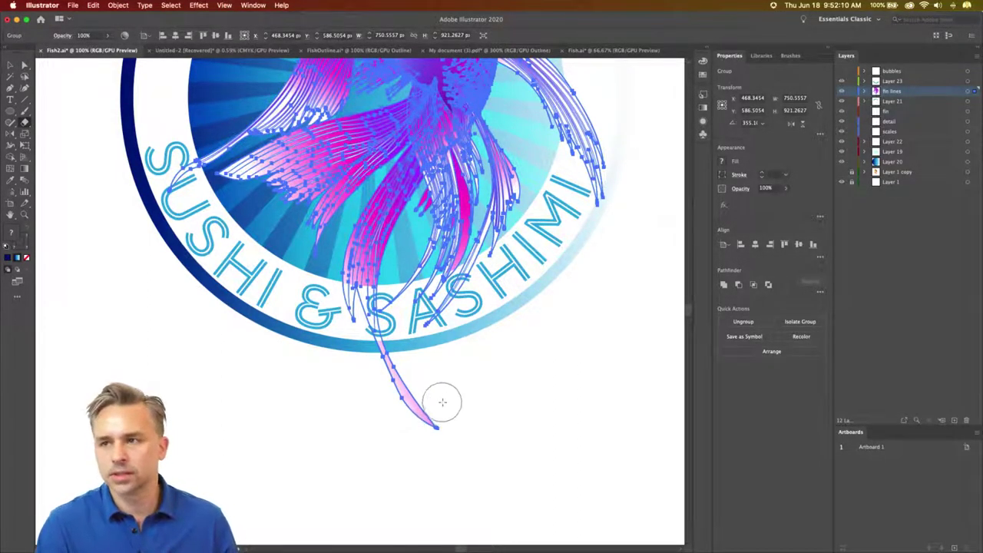
key(bracketright)
key(bracketright)
mouse_move(439, 404)
mouse_down()
mouse_move(423, 411)
mouse_move(392, 373)
mouse_up()
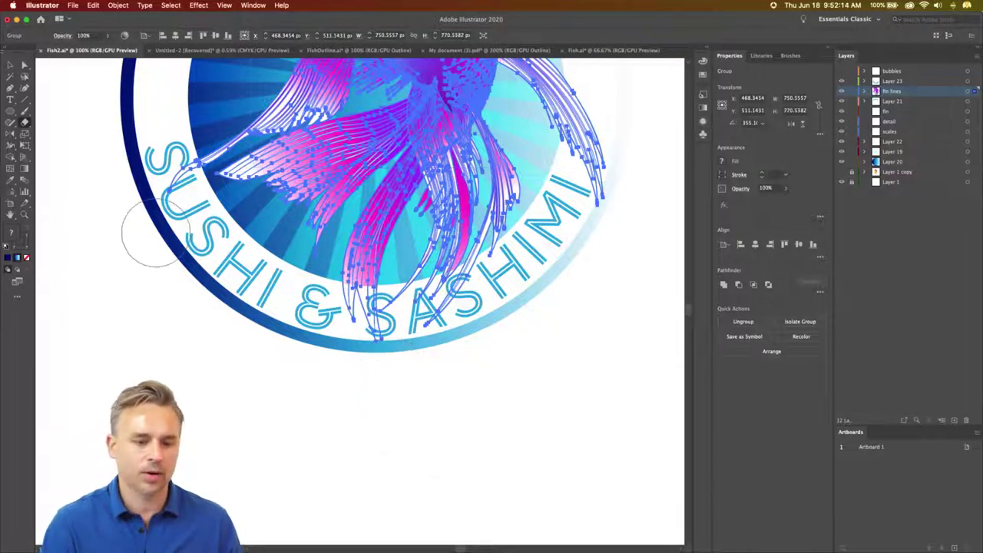
drag(390, 362, 373, 377)
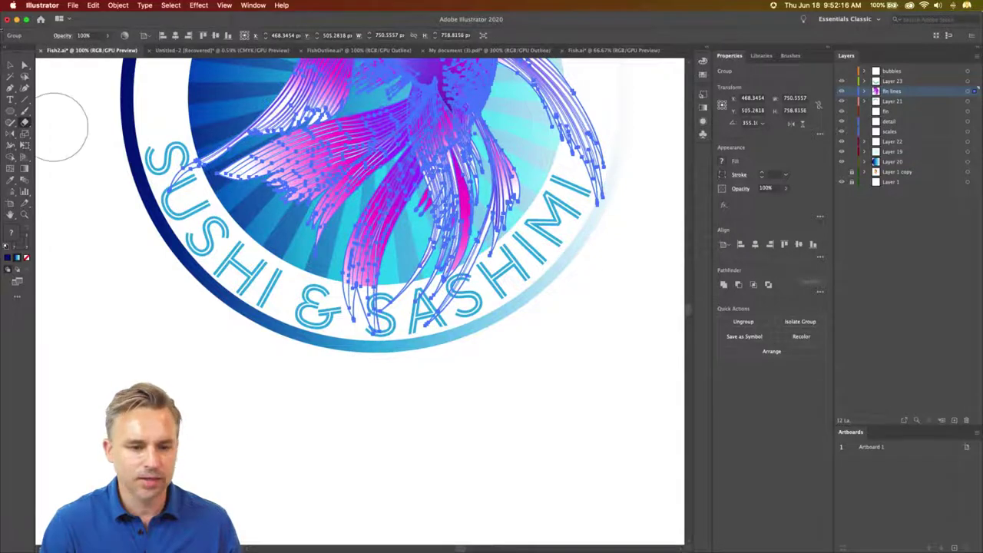
Step: Fit the logo in view and marquee-select all of its artwork
key(v)
click(154, 282)
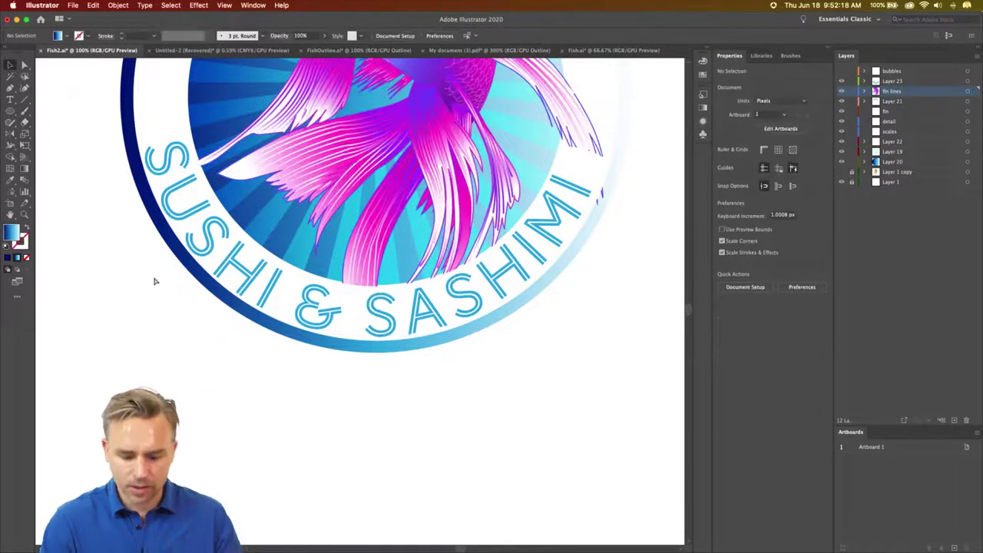
key(super+0)
drag(144, 136, 610, 534)
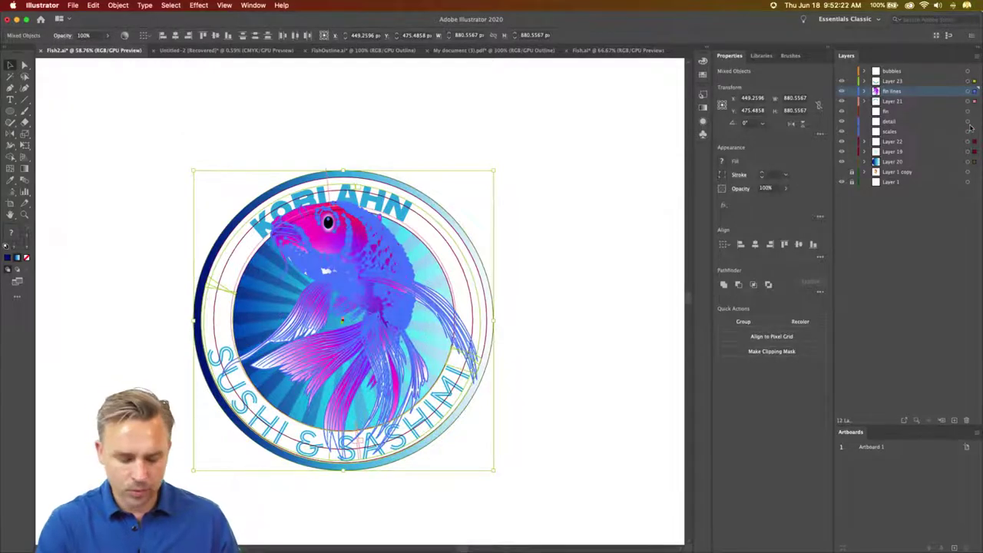
Step: Group all the logo pieces into one group and drag it up and to the left
key(Delete)
key(super+z)
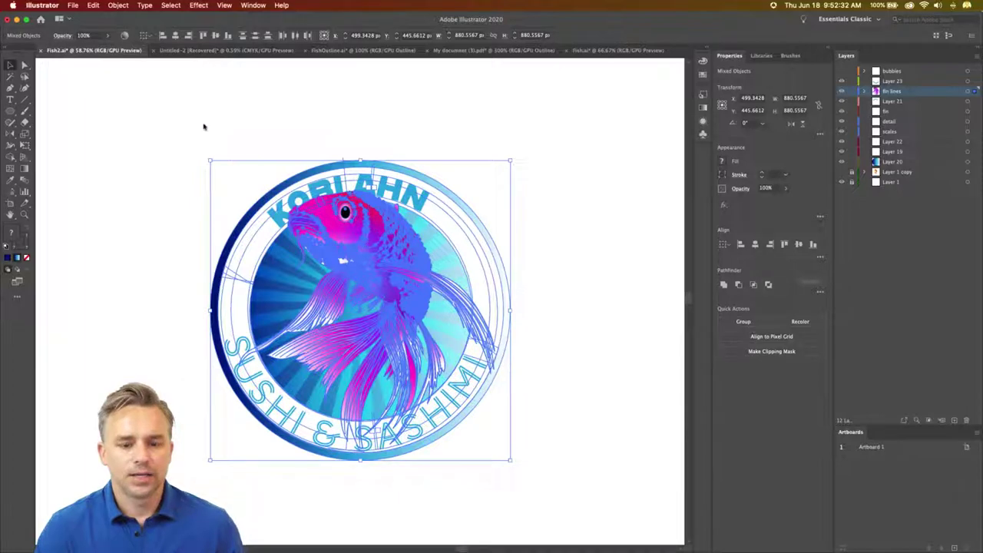
right_click(328, 237)
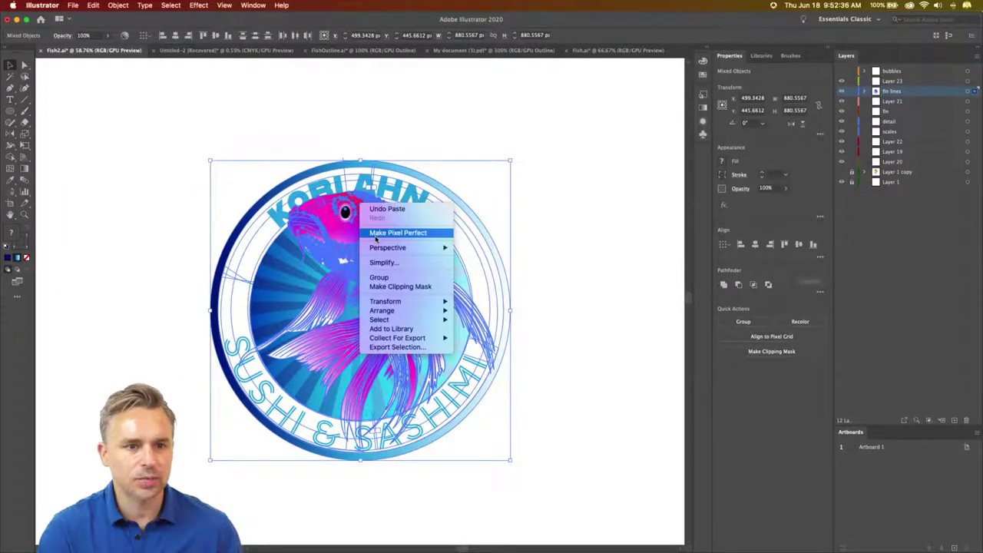
click(403, 279)
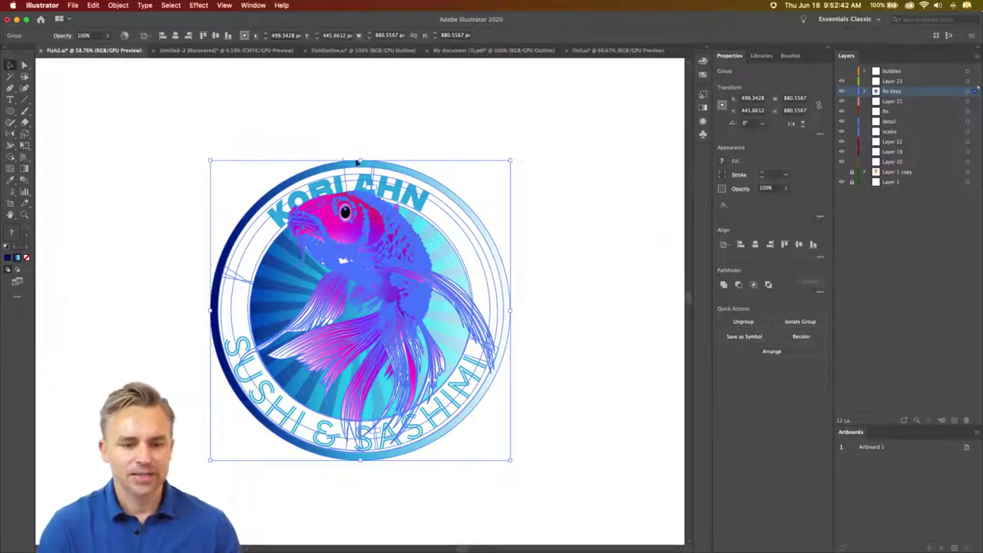
drag(357, 162, 285, 120)
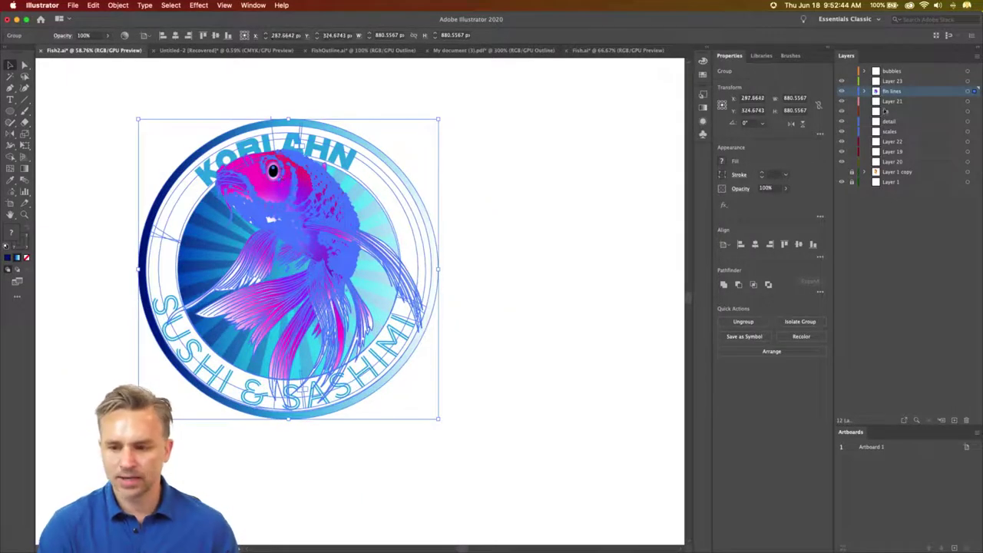
Step: Delete Layer 21 through Layer 20, then the bubbles and Layer 23 layers
click(892, 101)
shift+click(910, 164)
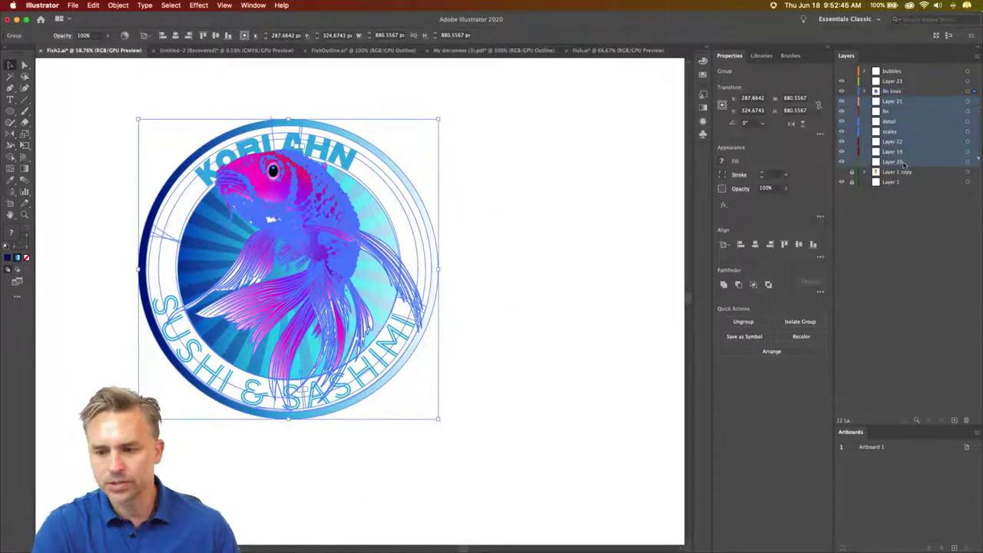
click(969, 421)
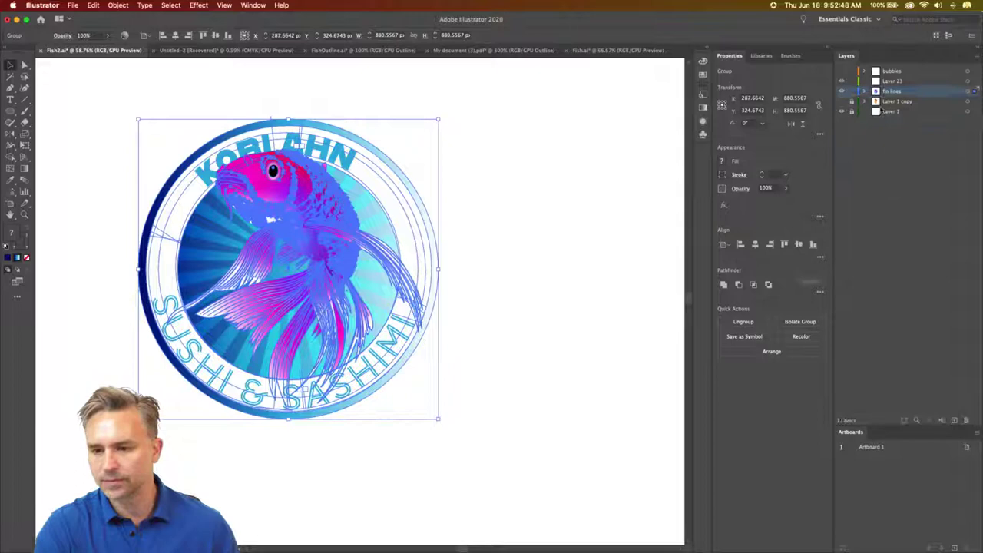
click(896, 82)
shift+click(895, 72)
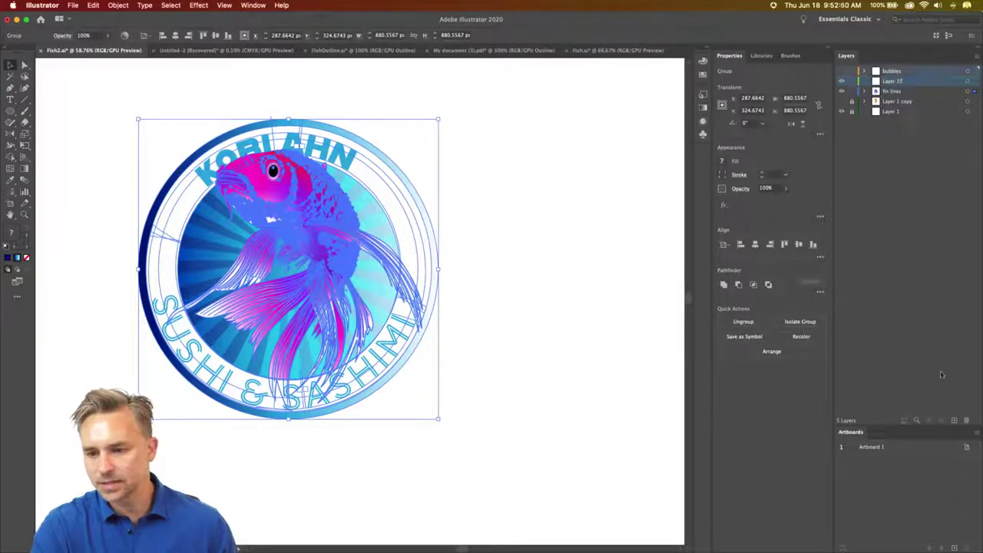
click(966, 420)
click(582, 302)
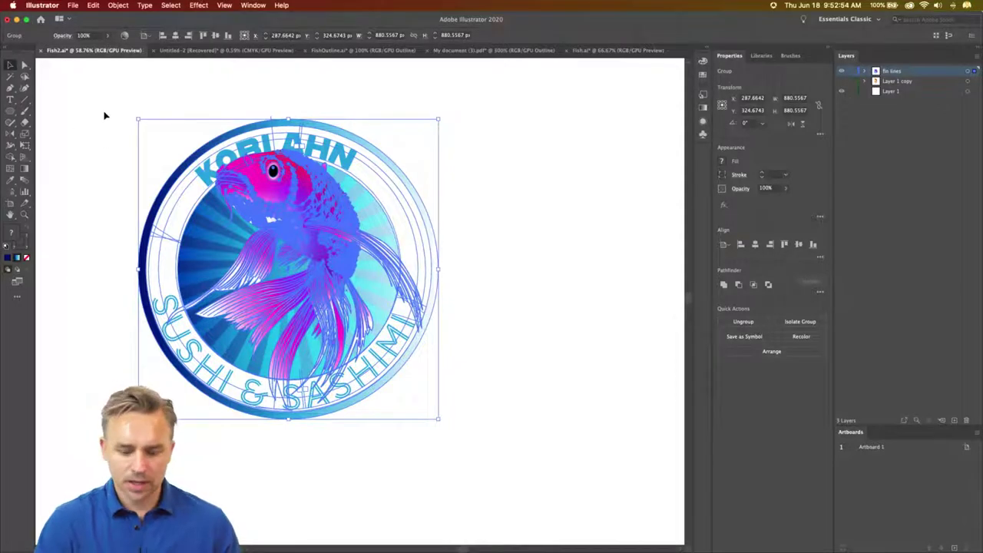
Step: Show the artboards and scale the grouped badge down to a small size
key(a)
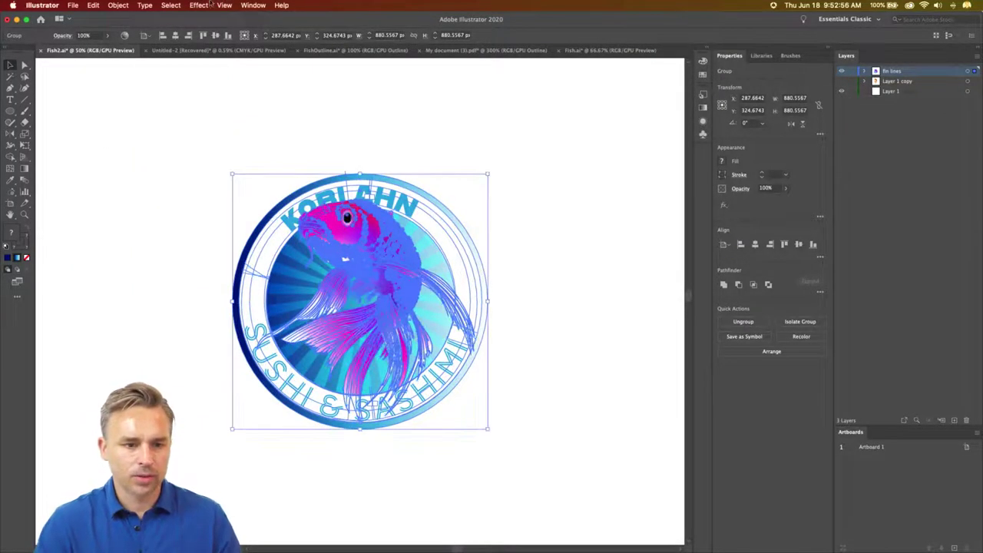
click(225, 6)
click(244, 207)
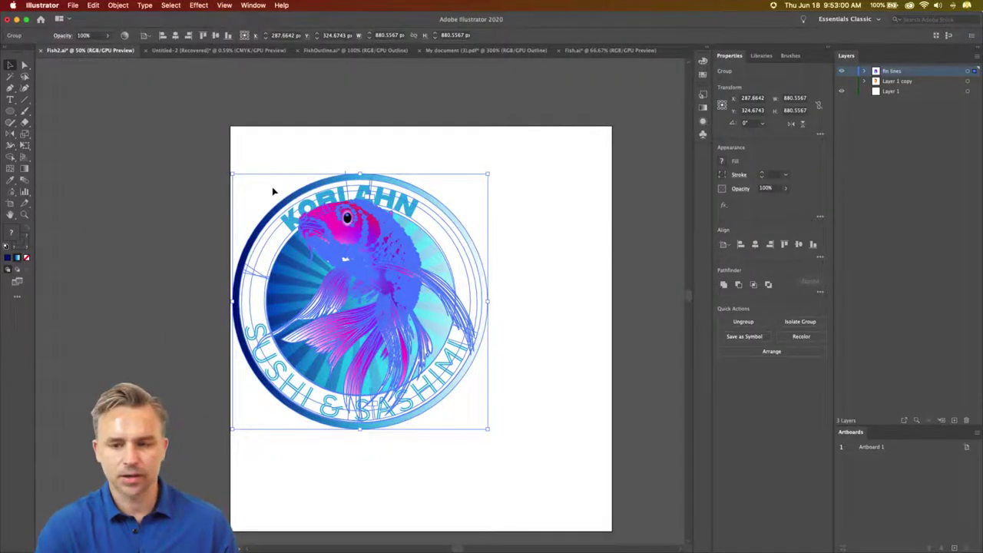
mouse_move(490, 431)
mouse_down()
mouse_move(326, 253)
mouse_move(295, 238)
mouse_up()
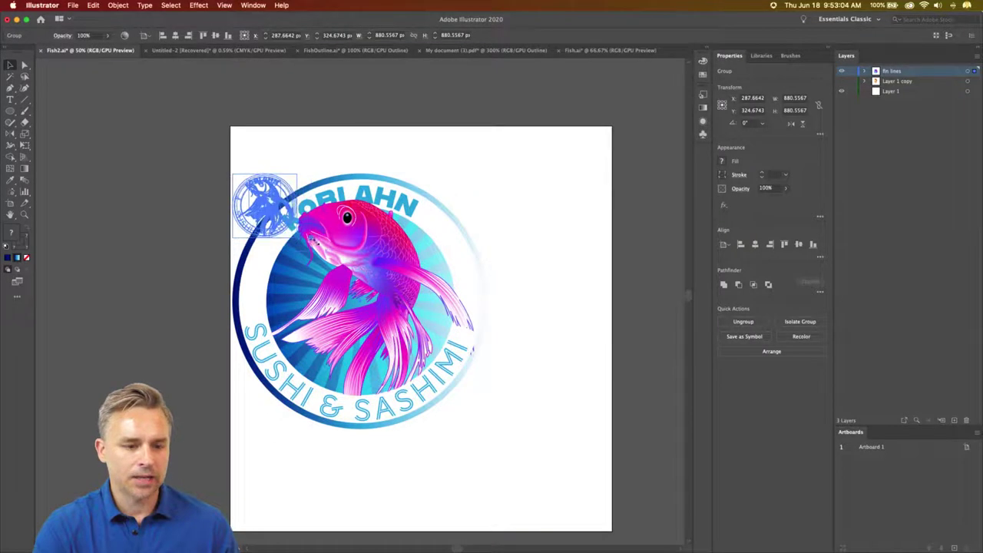
Step: Shrink the badge to a small icon and resize the artboard to the Letter preset
click(133, 331)
click(10, 204)
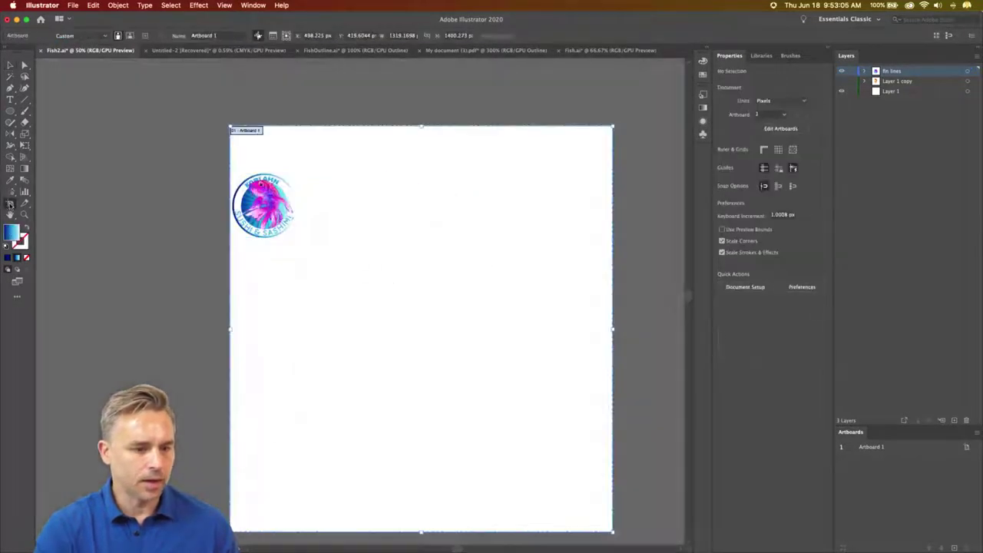
click(66, 36)
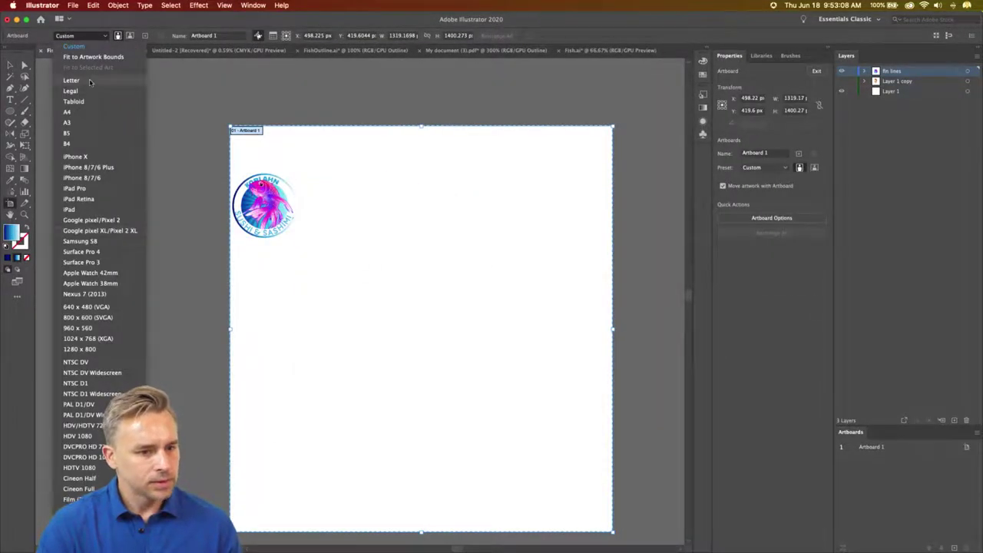
click(84, 84)
Step: Move the 221 px badge into the Letter artboard's top-left corner
click(10, 65)
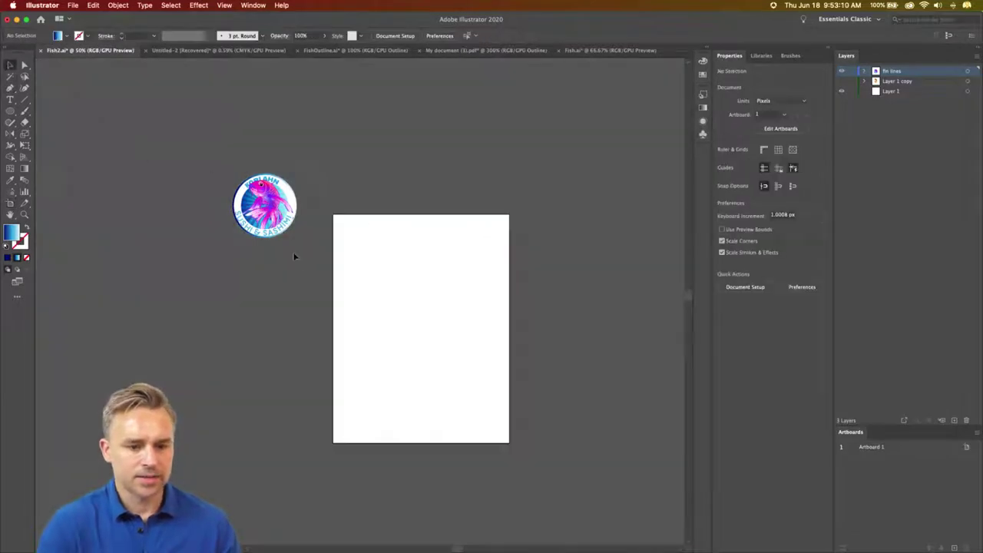
click(278, 215)
mouse_move(360, 254)
mouse_down()
mouse_move(382, 256)
mouse_move(401, 283)
mouse_up()
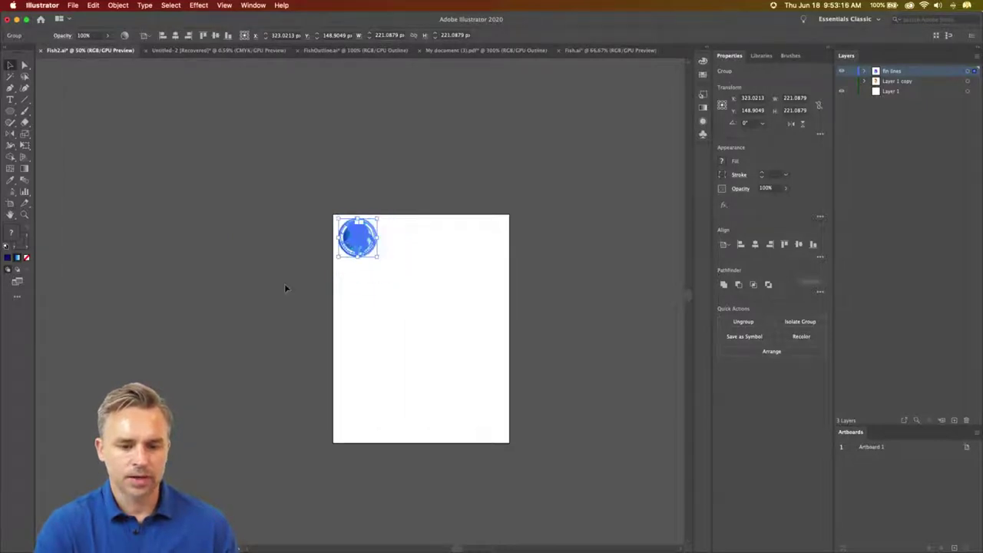
Step: Draw a second artboard of about 209 × 154 px right of the Letter page
click(9, 204)
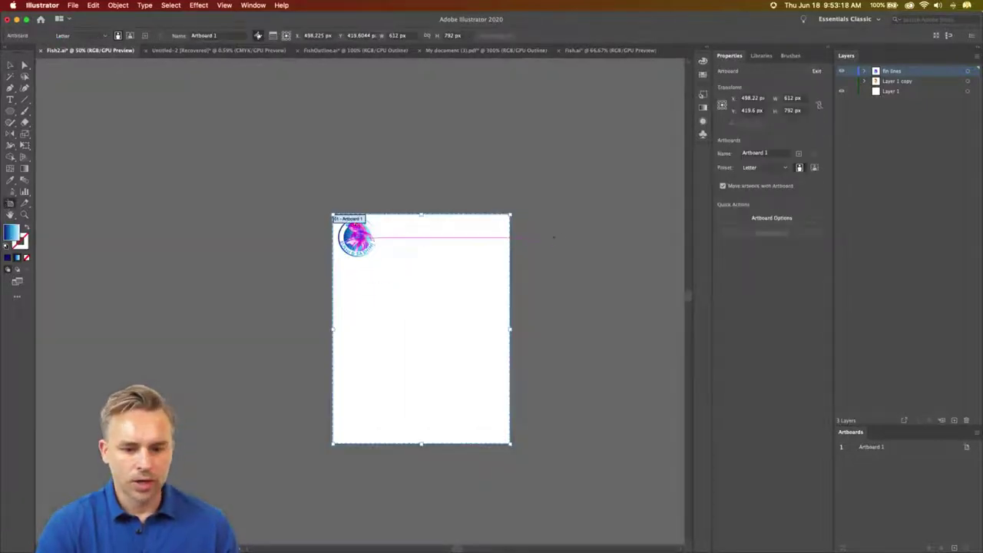
mouse_move(516, 214)
mouse_down()
mouse_move(579, 260)
mouse_move(544, 292)
mouse_up()
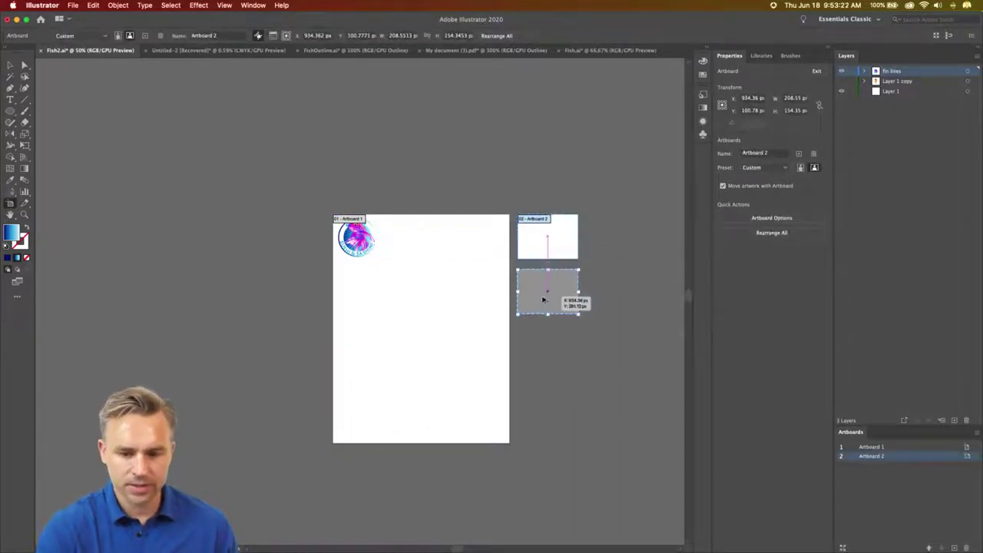
key(ctrl+z)
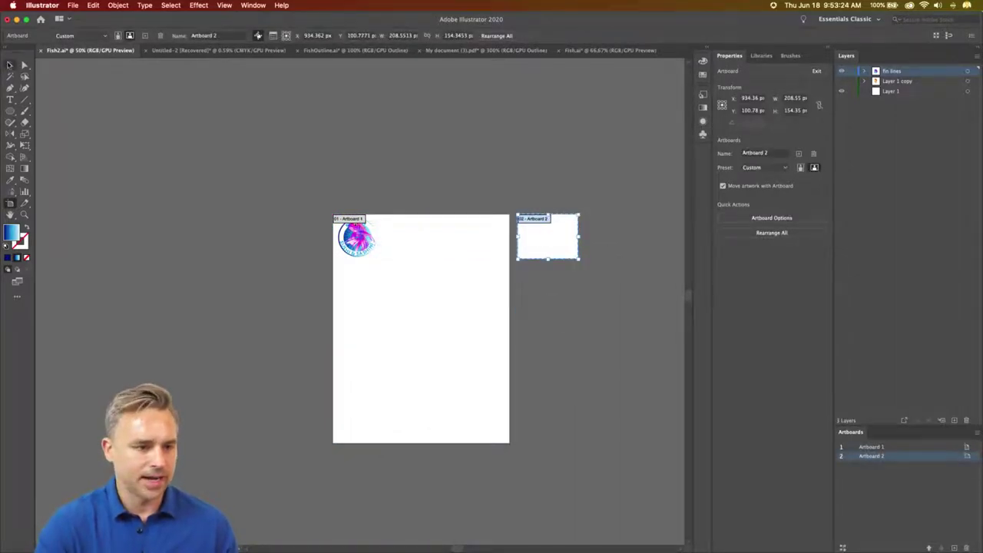
Step: Select the badge on the first artboard and paste a copy of it
click(9, 65)
drag(329, 209, 410, 296)
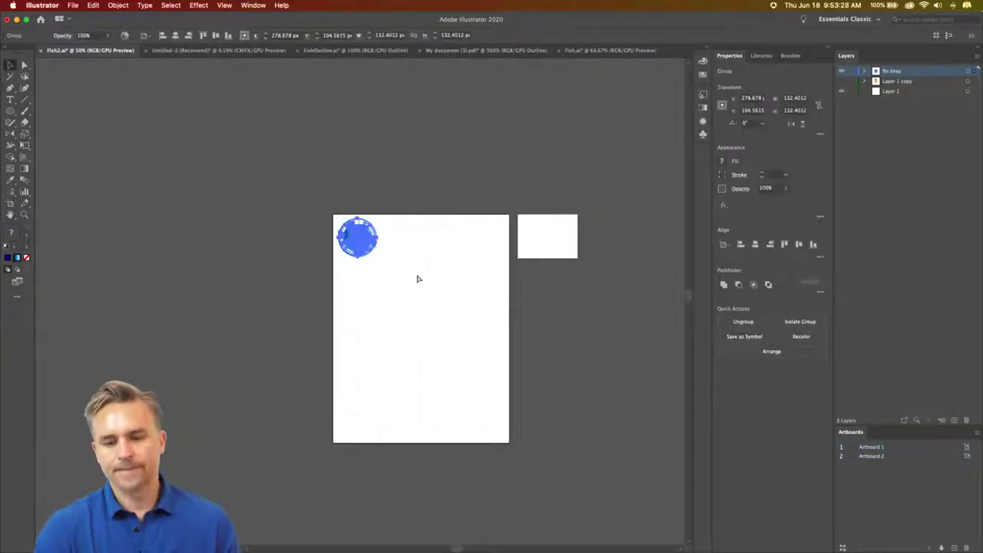
key(ctrl+v)
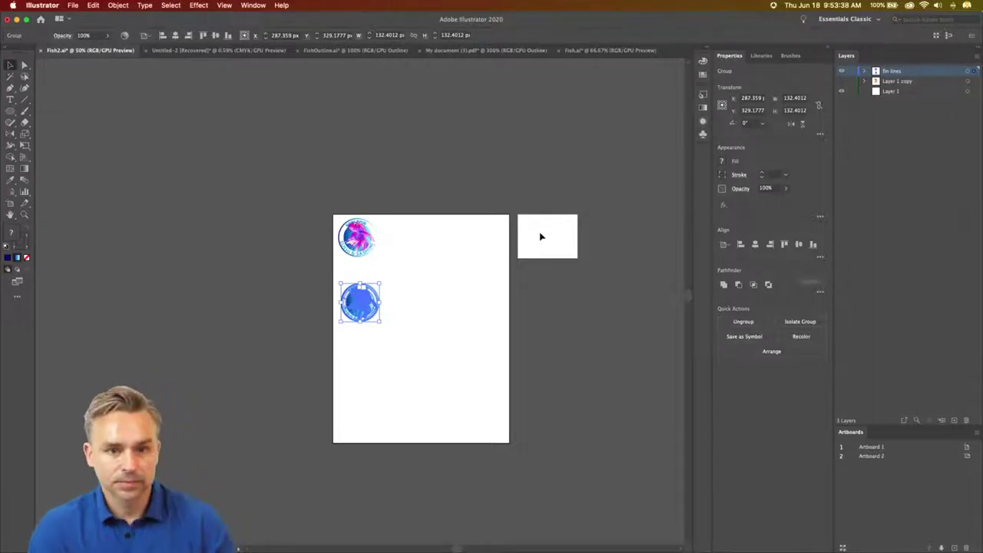
key(ctrl+equal)
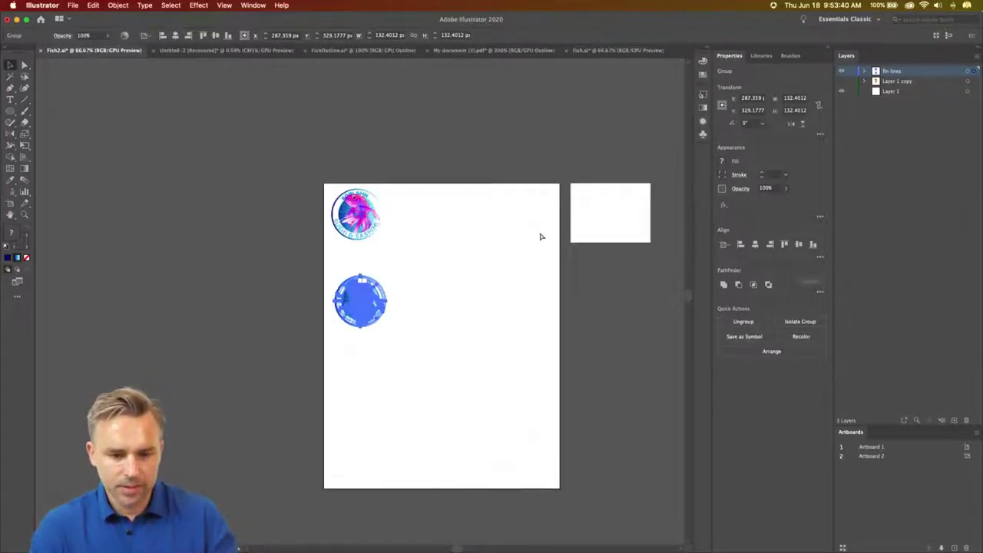
key(ctrl+equal)
Step: Move the badge copy onto Artboard 2 and shrink it into its top-left corner
drag(527, 231, 345, 261)
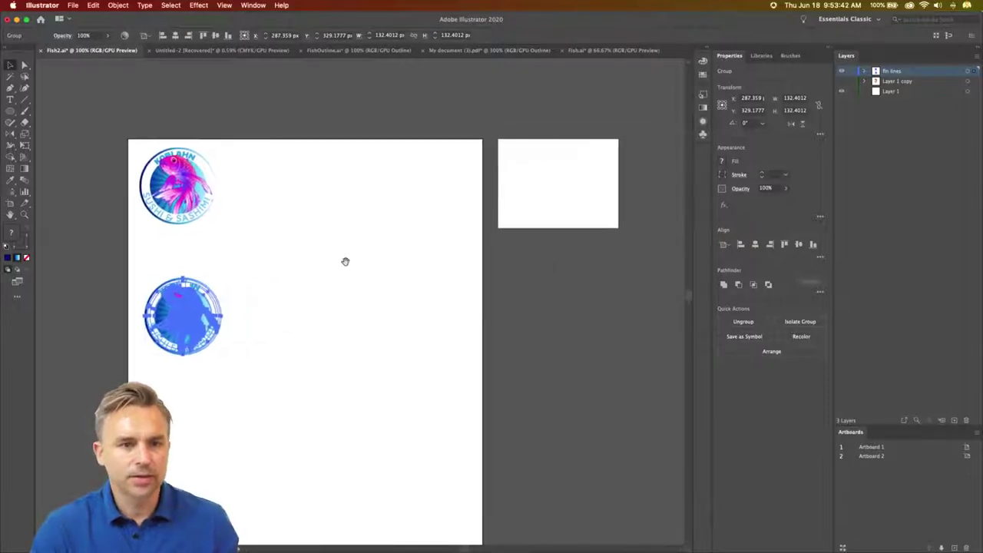
drag(188, 314, 538, 182)
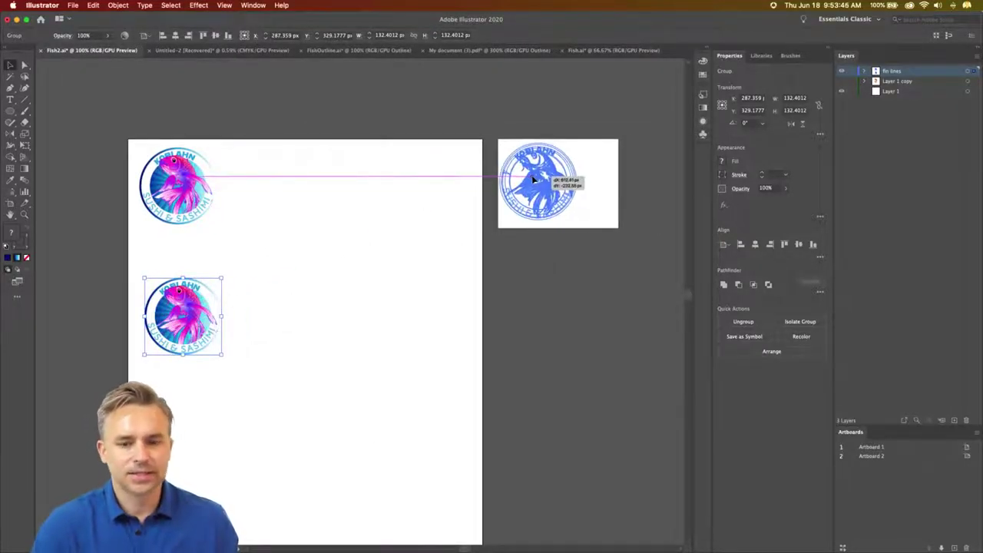
drag(536, 181, 545, 181)
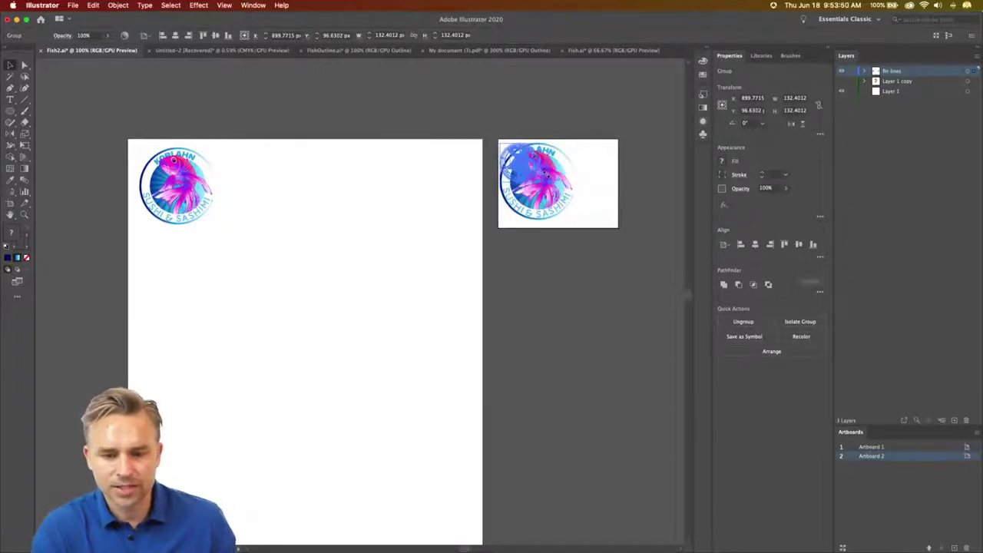
drag(520, 146, 528, 172)
click(516, 126)
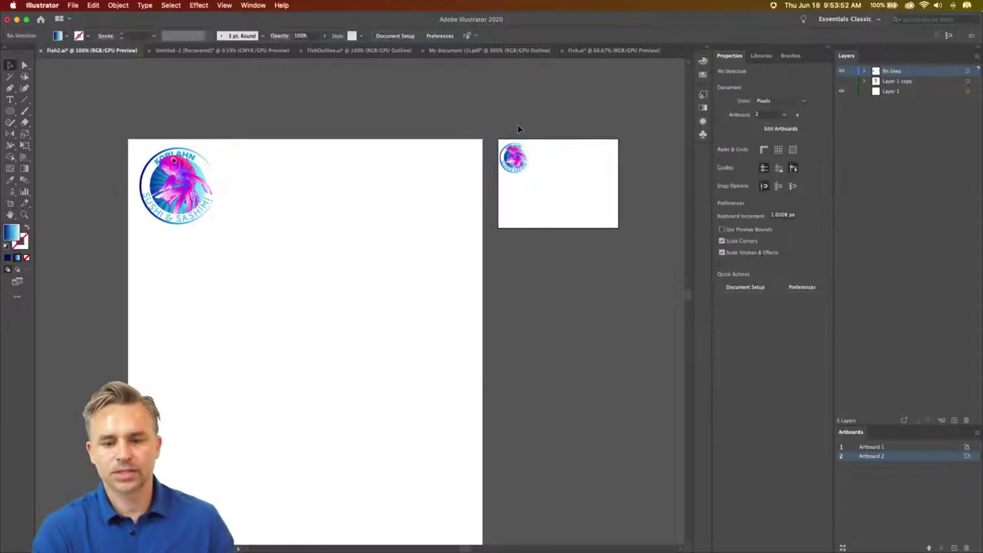
drag(428, 136, 368, 146)
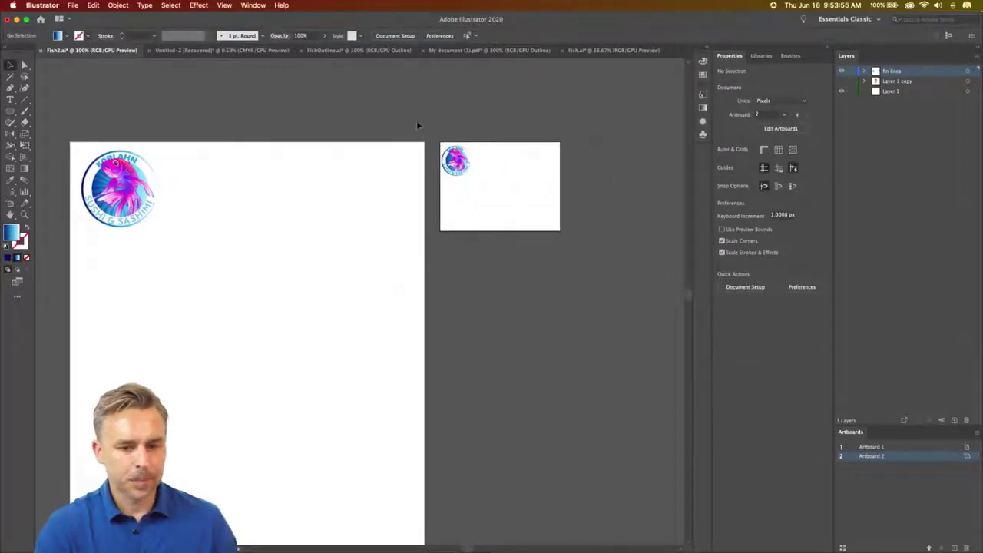
click(10, 203)
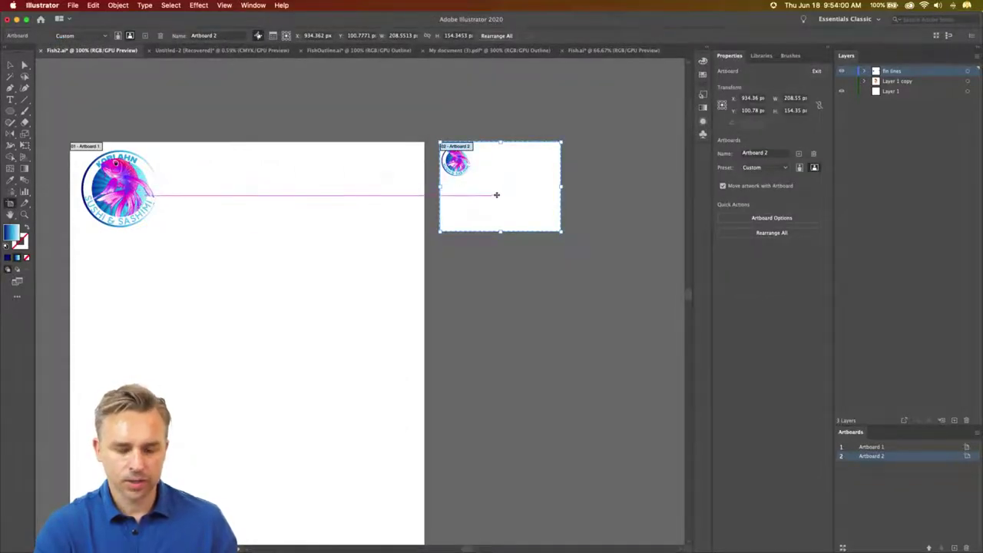
Step: Duplicate Artboard 2 with its badge and place the copy directly below it
drag(481, 185, 495, 298)
key(ctrl+z)
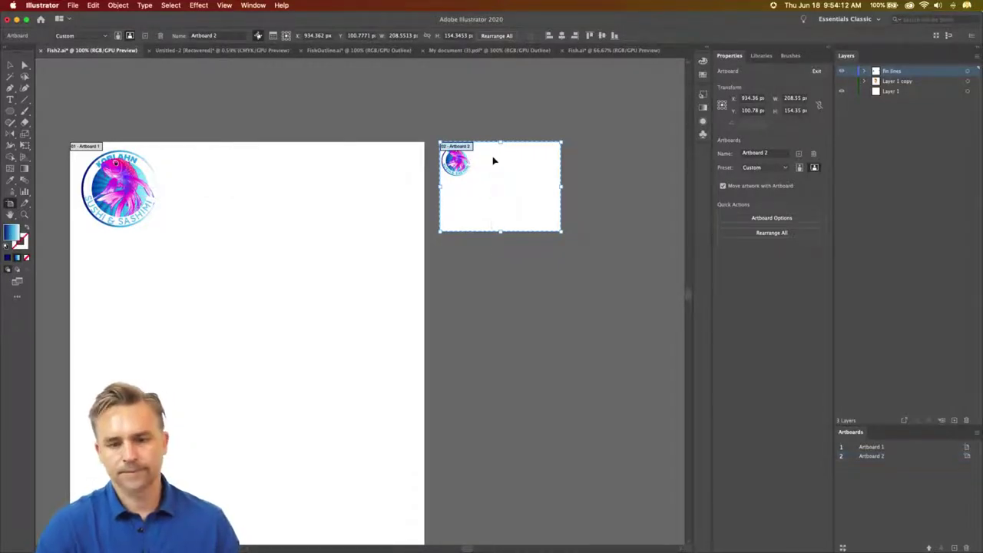
key(ctrl+v)
click(606, 220)
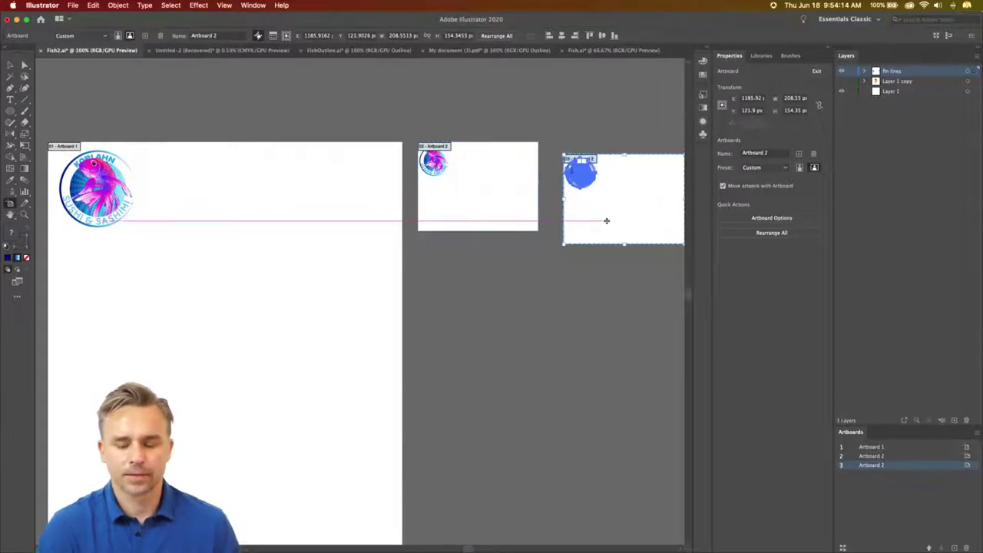
drag(592, 204, 448, 308)
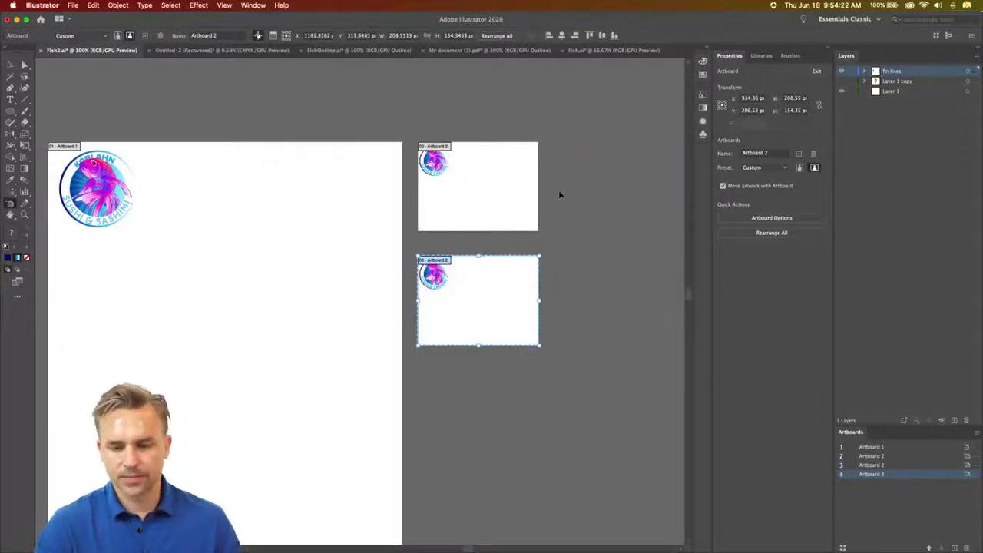
Step: Duplicate the artboard again and place the fourth copy at the bottom of the column
key(super+c)
key(super+v)
mouse_move(620, 303)
mouse_down()
mouse_move(473, 397)
mouse_move(10, 67)
mouse_up()
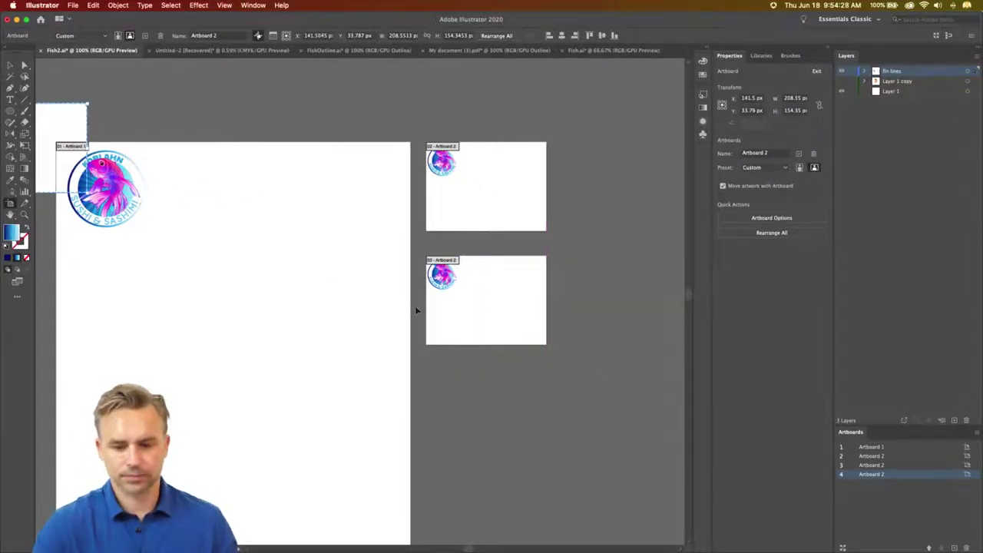
mouse_move(416, 311)
mouse_down()
mouse_move(580, 315)
mouse_move(483, 391)
mouse_move(485, 405)
mouse_up()
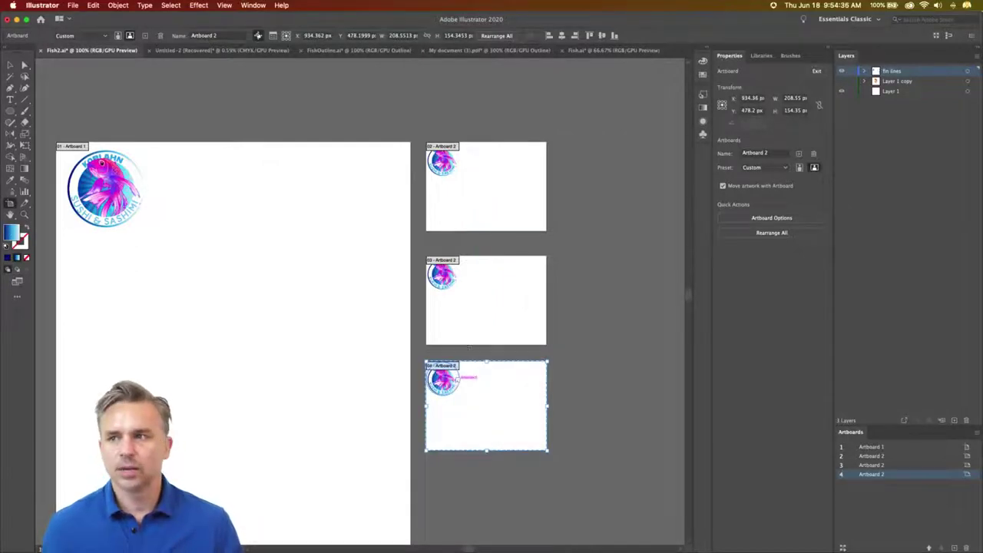
click(9, 66)
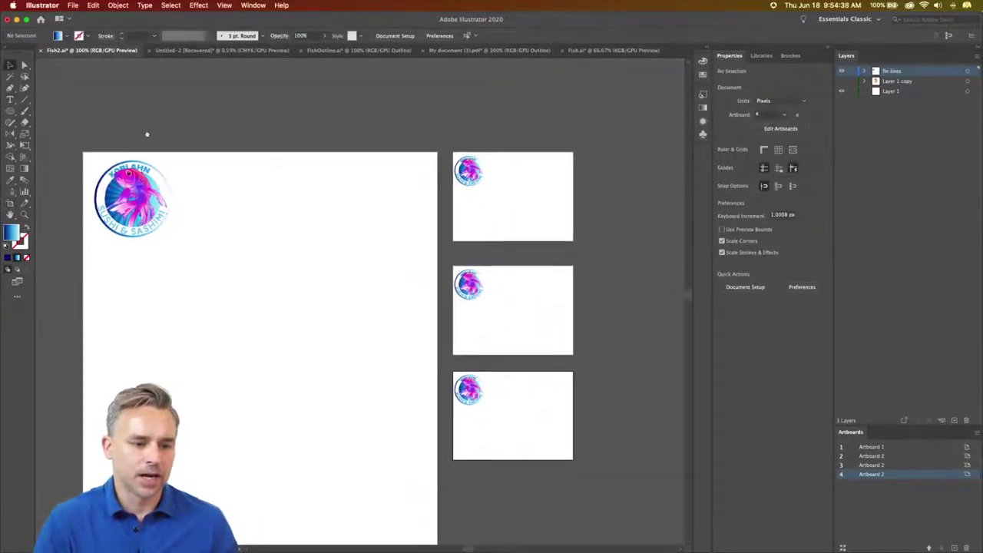
scroll(258, 152, left, 5)
key(ctrl+plus)
key(ctrl+plus)
key(ctrl+plus)
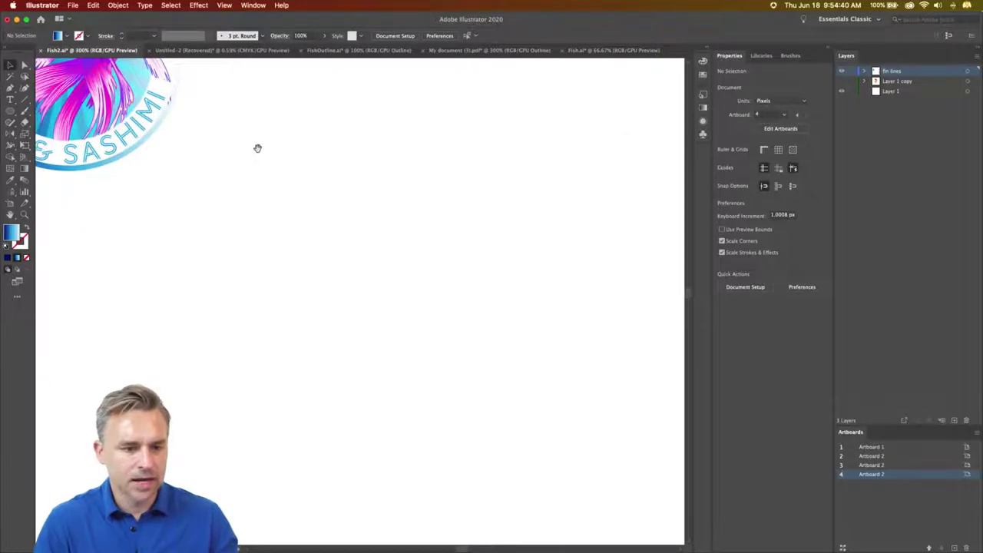
mouse_move(258, 148)
mouse_down()
mouse_move(459, 335)
mouse_move(522, 355)
mouse_up()
key(ctrl+plus)
key(ctrl+plus)
key(ctrl+plus)
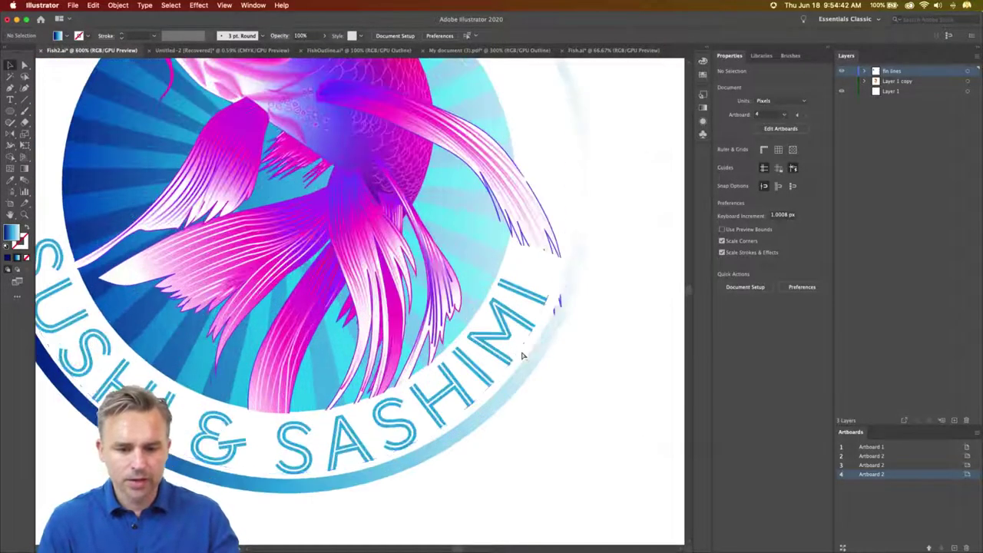
drag(368, 168, 336, 228)
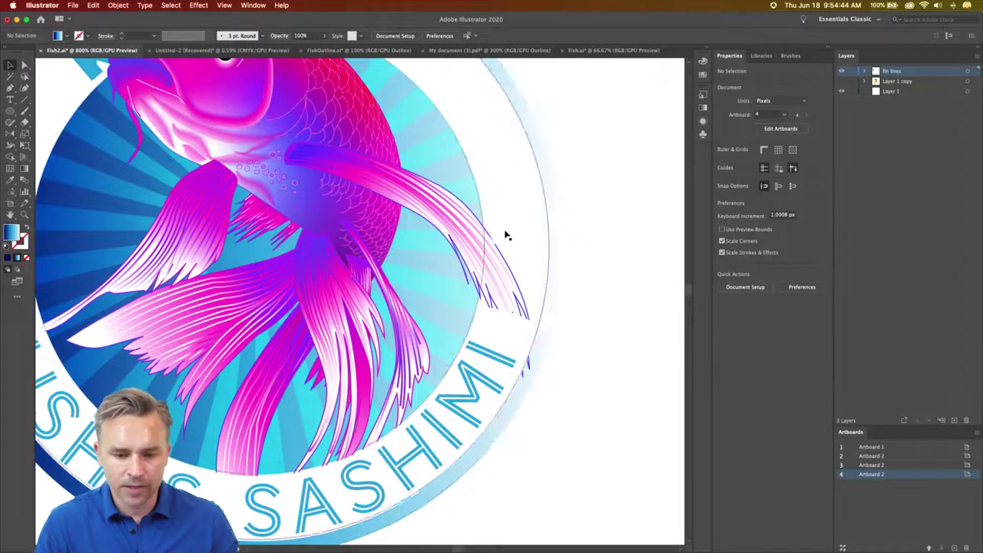
click(503, 333)
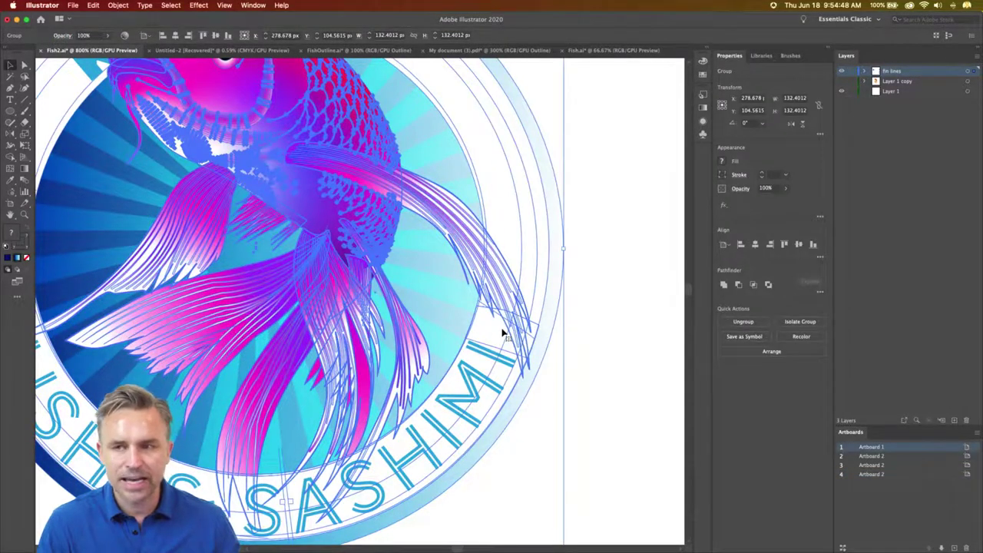
right_click(484, 323)
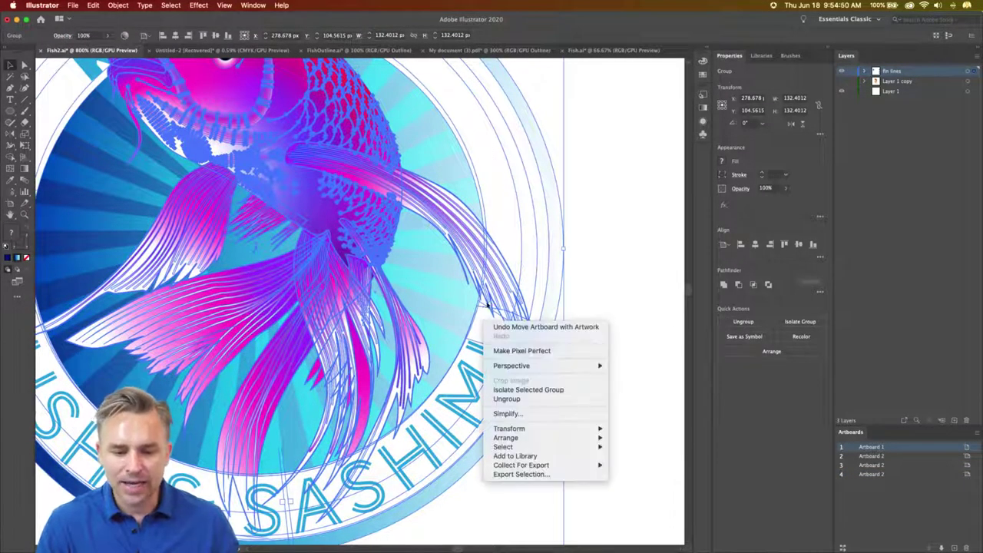
click(613, 225)
scroll(581, 263, down, 3)
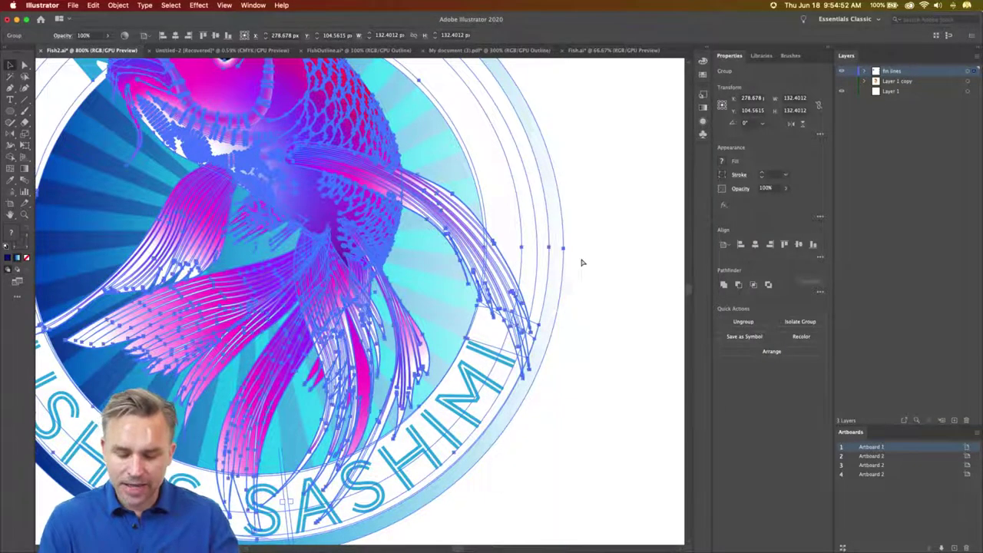
scroll(582, 259, down, 4)
scroll(566, 272, down, 3)
scroll(149, 210, down, 2)
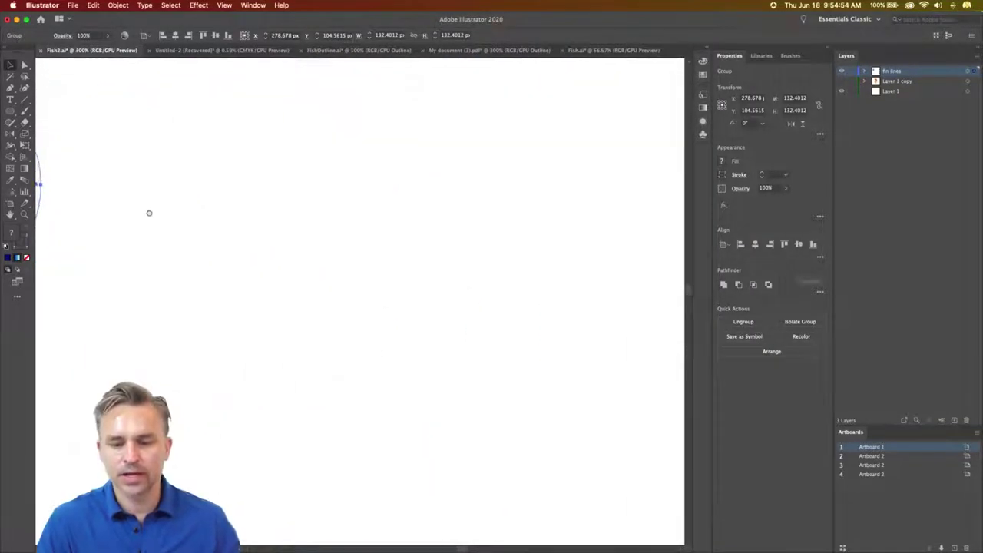
scroll(194, 207, down, 2)
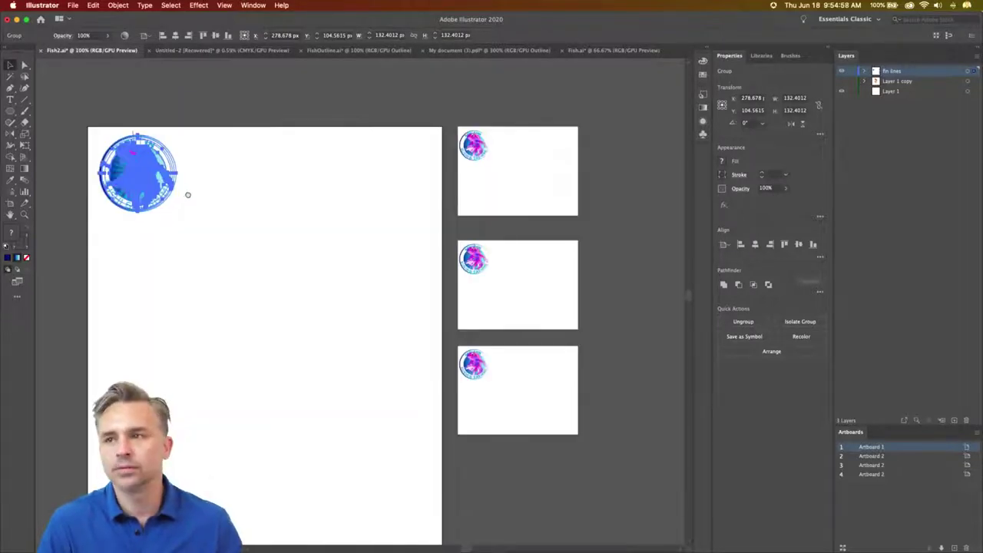
drag(187, 194, 233, 196)
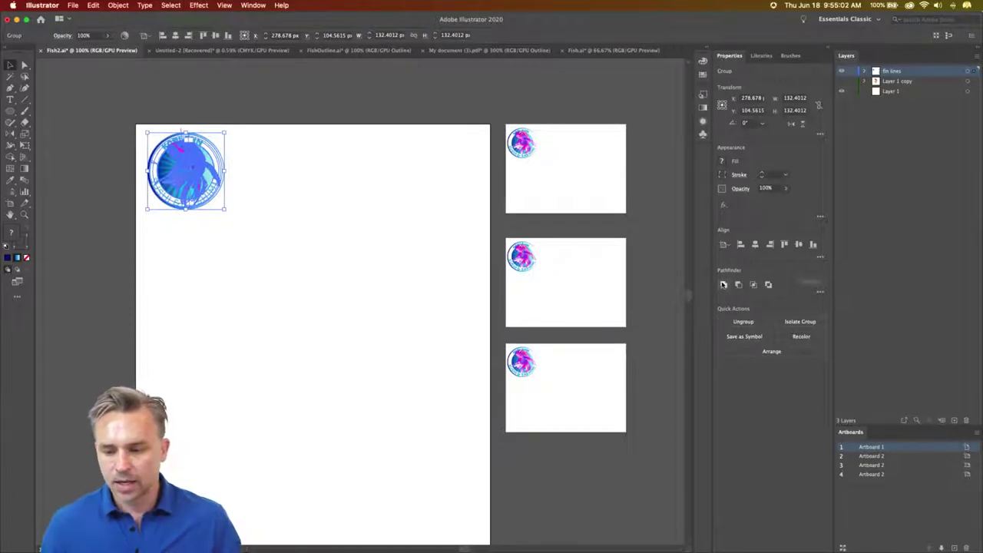
click(347, 276)
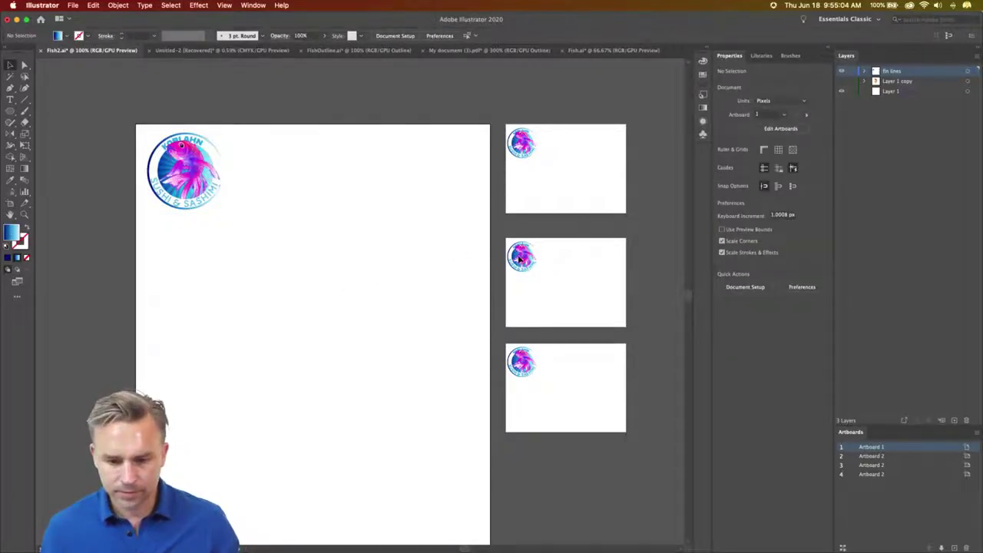
Step: Select the large koi badge on Artboard 1 and save it as the symbol 'New Symbol'
click(520, 259)
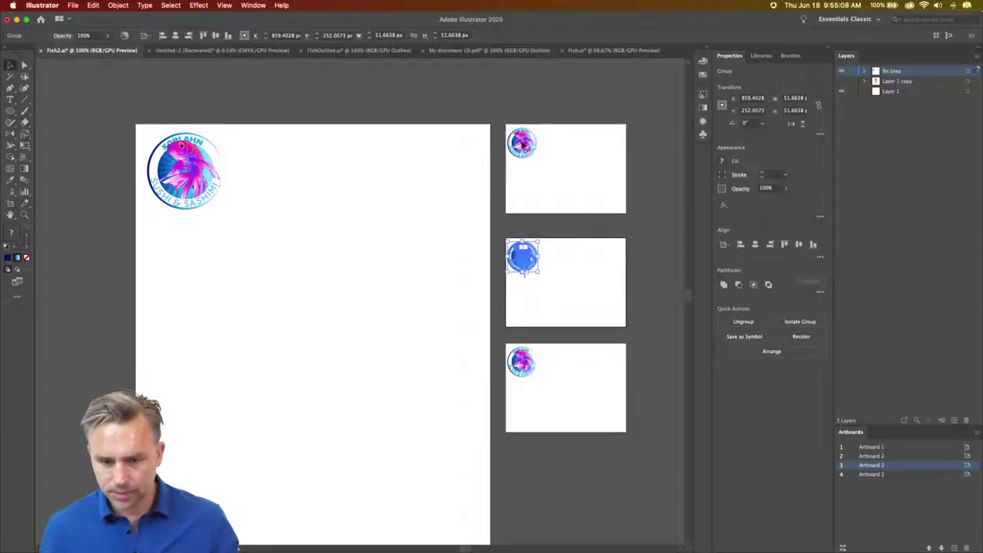
click(522, 144)
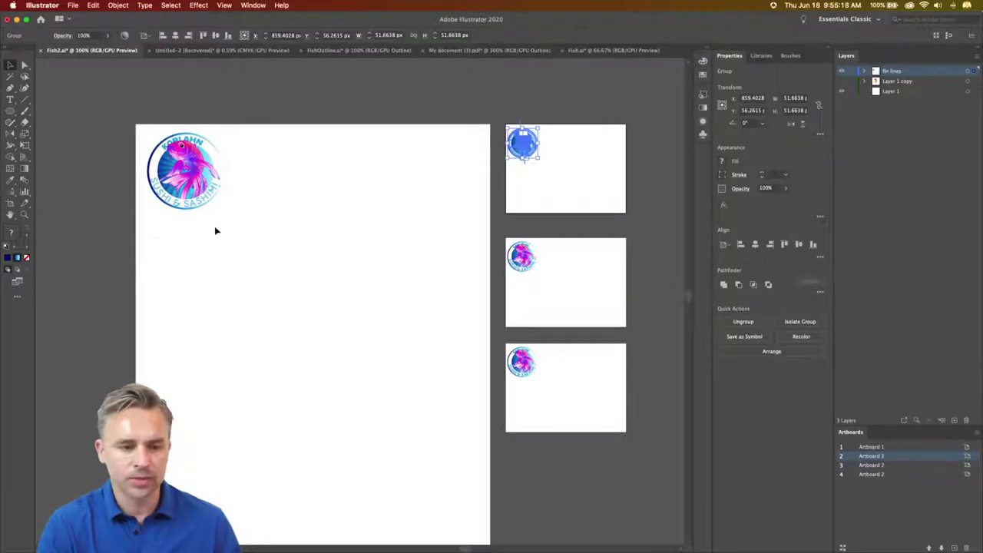
drag(140, 128, 241, 244)
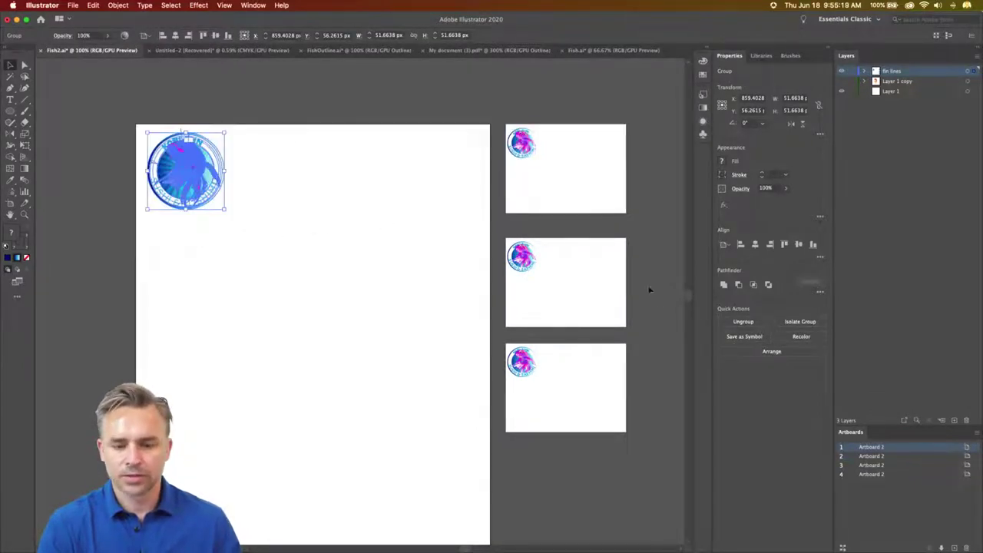
click(744, 336)
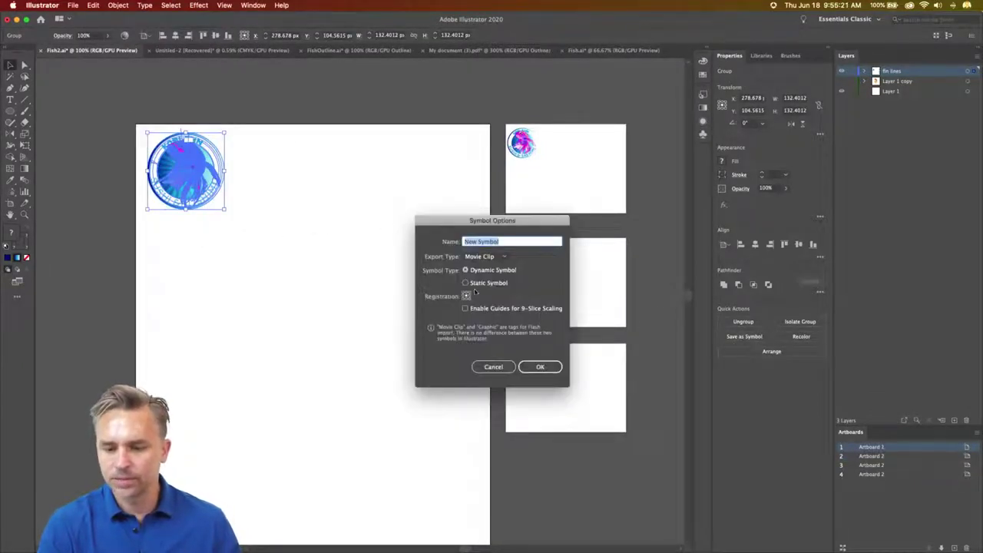
click(540, 367)
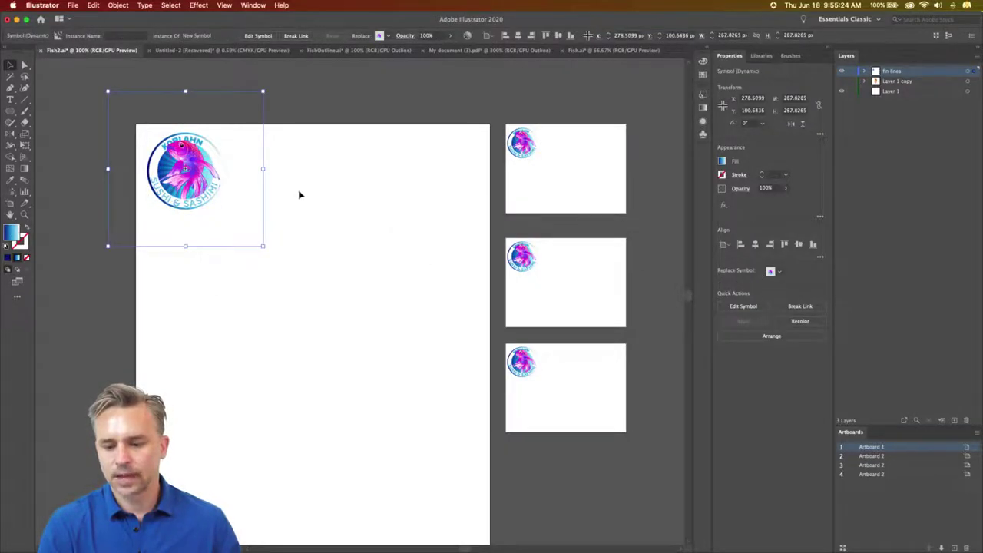
click(314, 332)
Step: Draw a 114.5 px blue-to-white gradient circle below the badge
key(l)
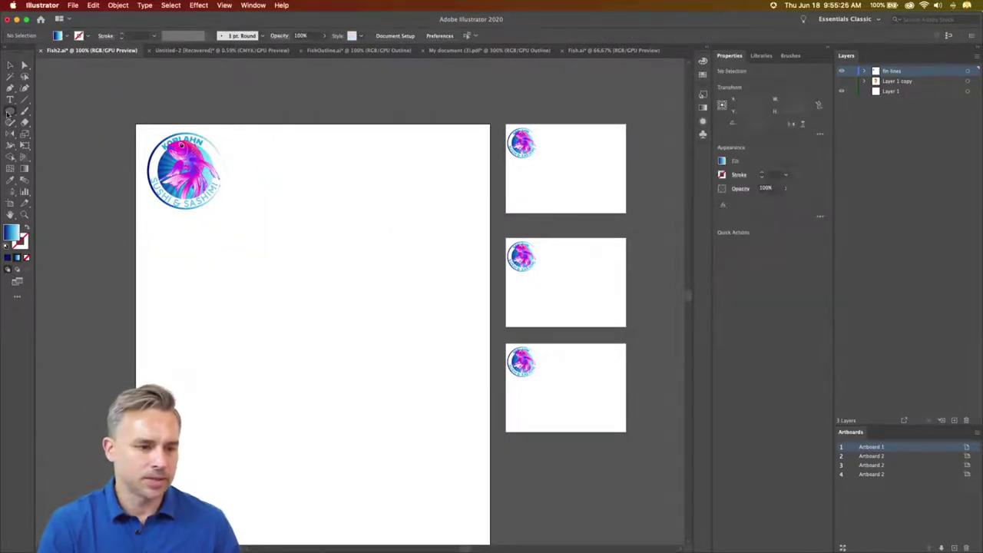
drag(296, 271, 331, 304)
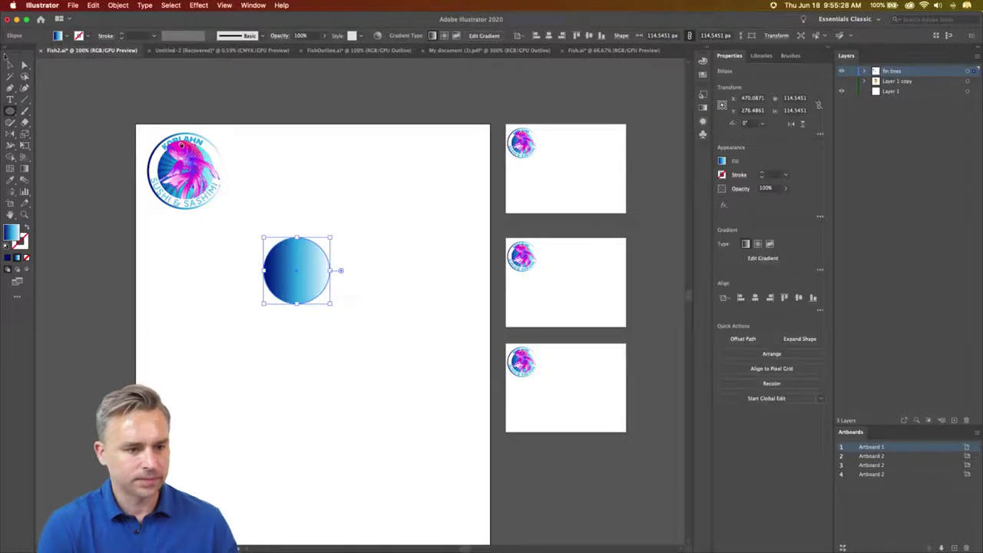
key(v)
key(a)
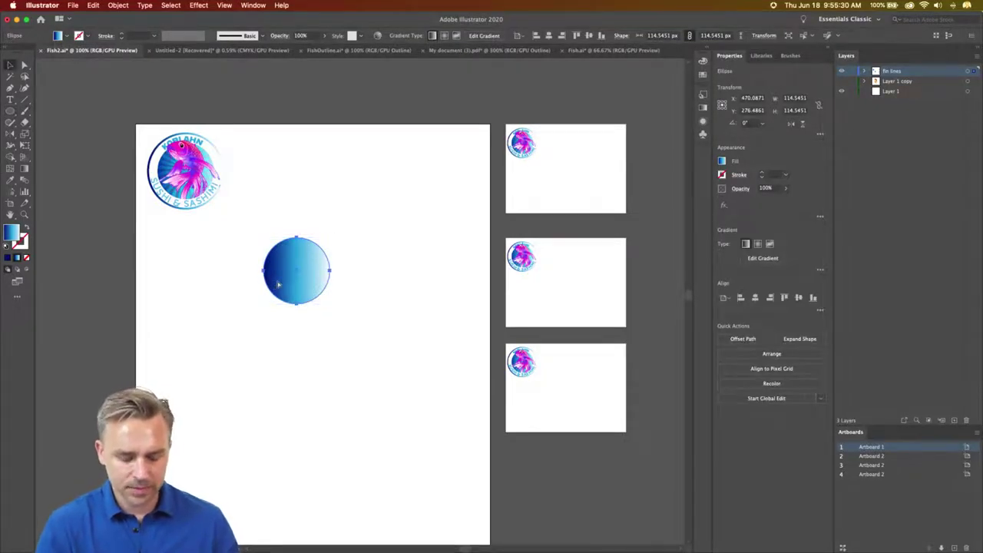
mouse_move(278, 283)
mouse_down()
mouse_move(322, 374)
mouse_move(322, 287)
mouse_move(363, 204)
mouse_move(291, 298)
mouse_up()
Step: Duplicate the circle into four more copies scattered around below the badge
key(super+c)
key(super+v)
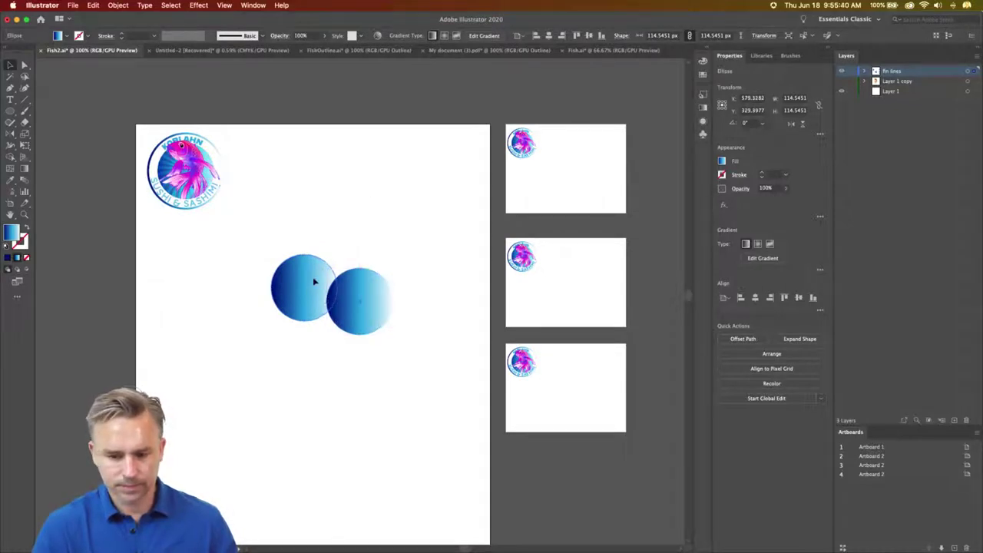
drag(314, 282, 366, 218)
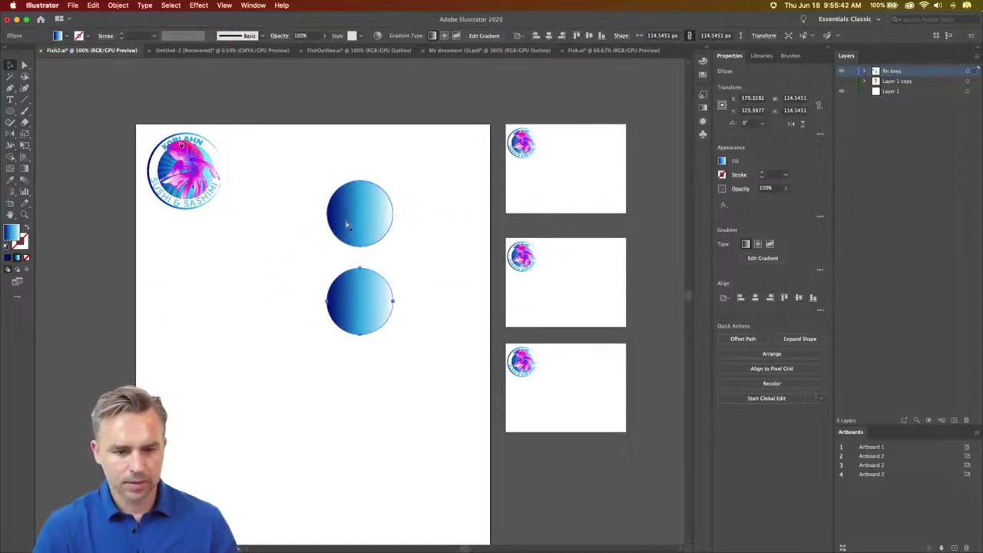
drag(340, 283, 242, 285)
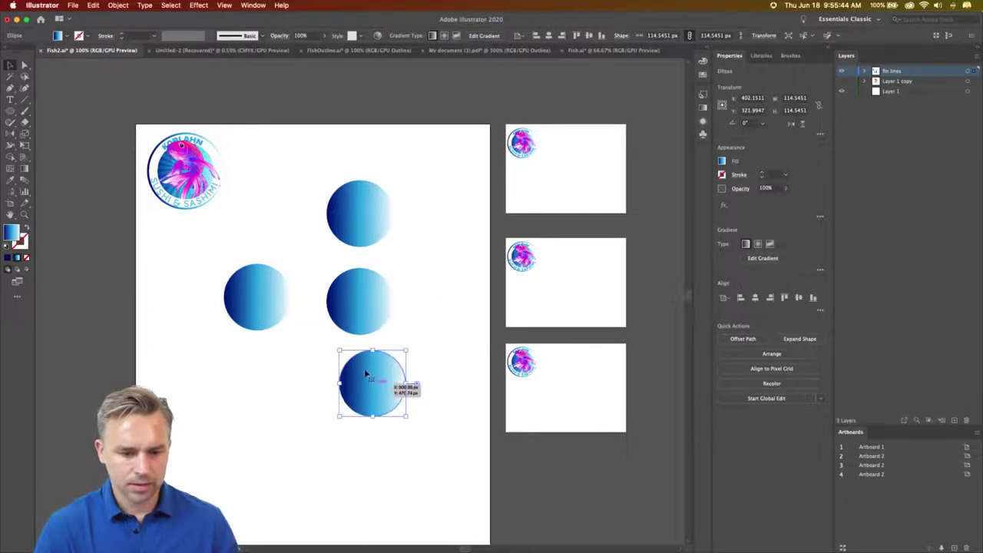
drag(369, 363, 381, 431)
drag(349, 292, 268, 222)
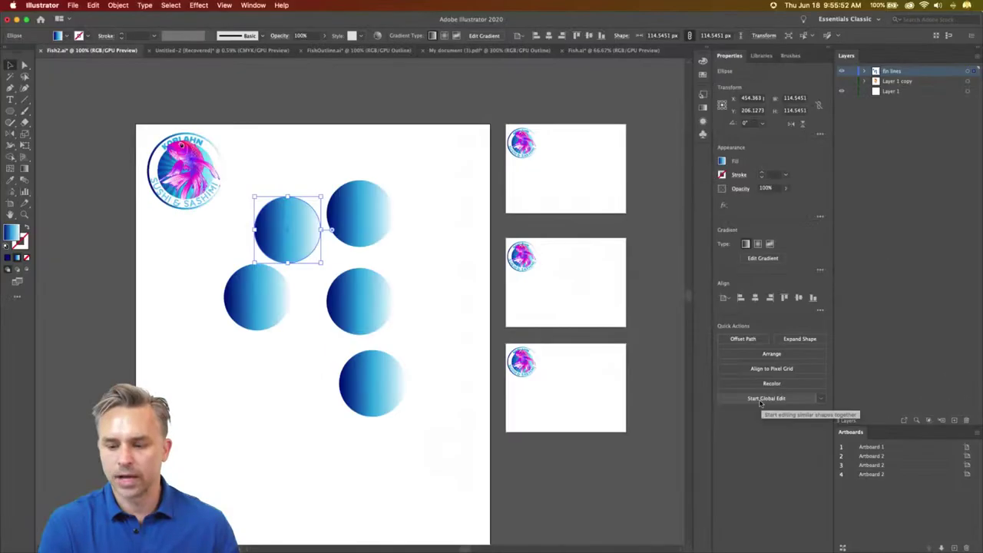
Step: With Global Edit, drag one circle's gradient top-to-bottom so all five fade navy to white
click(760, 400)
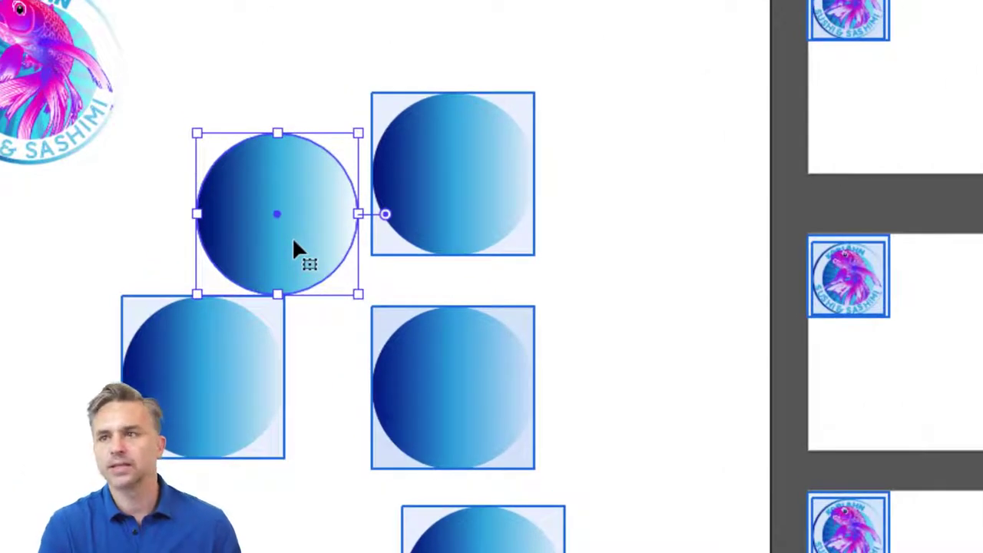
double_click(285, 228)
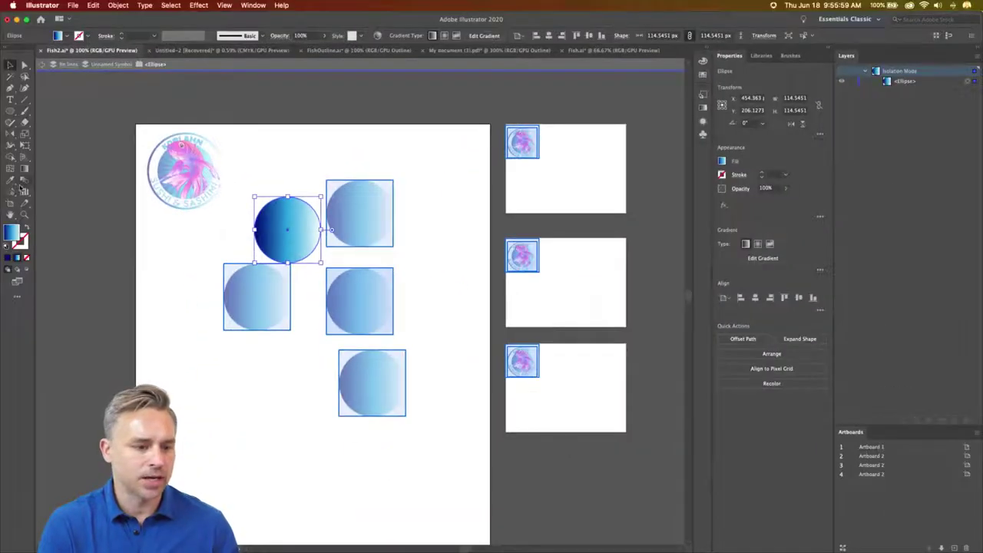
click(24, 167)
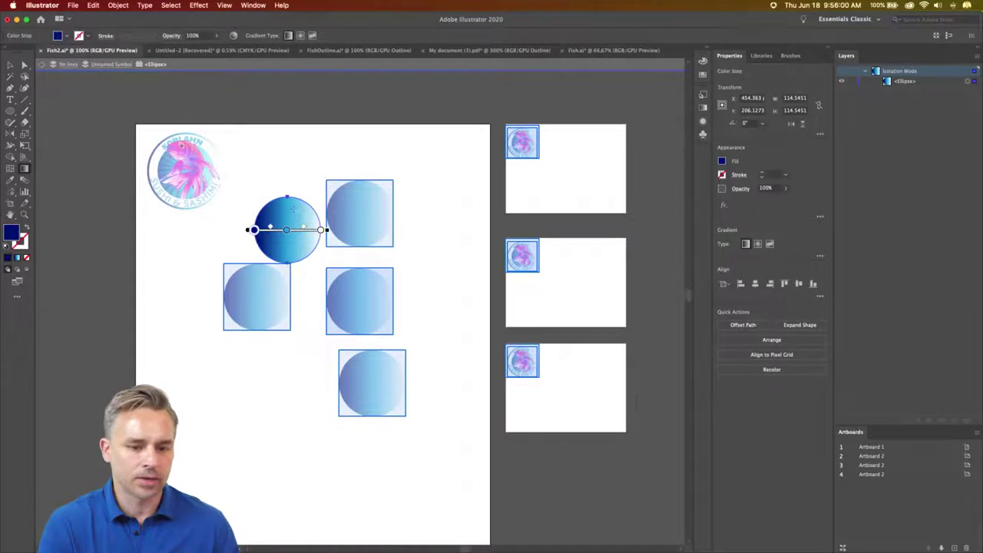
drag(292, 202, 287, 260)
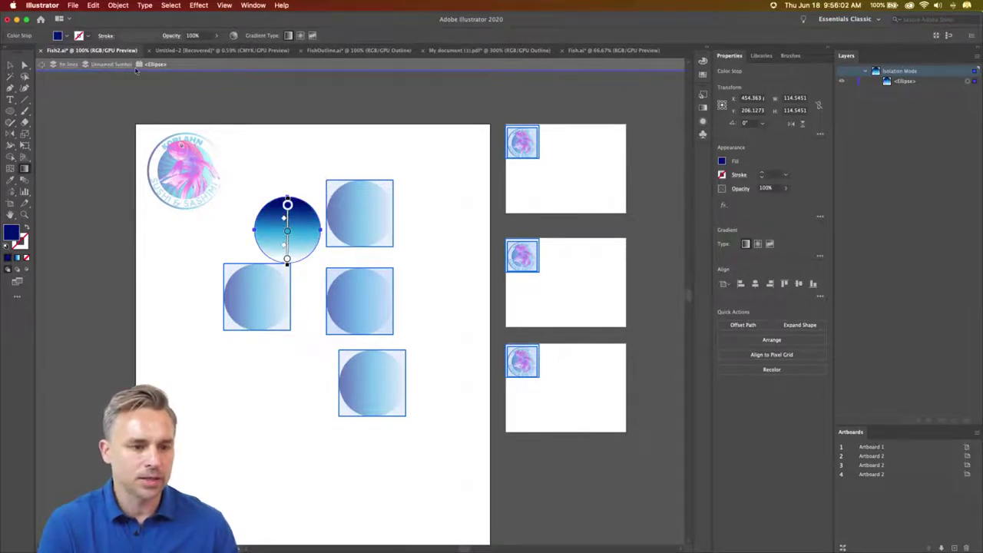
click(15, 67)
click(160, 243)
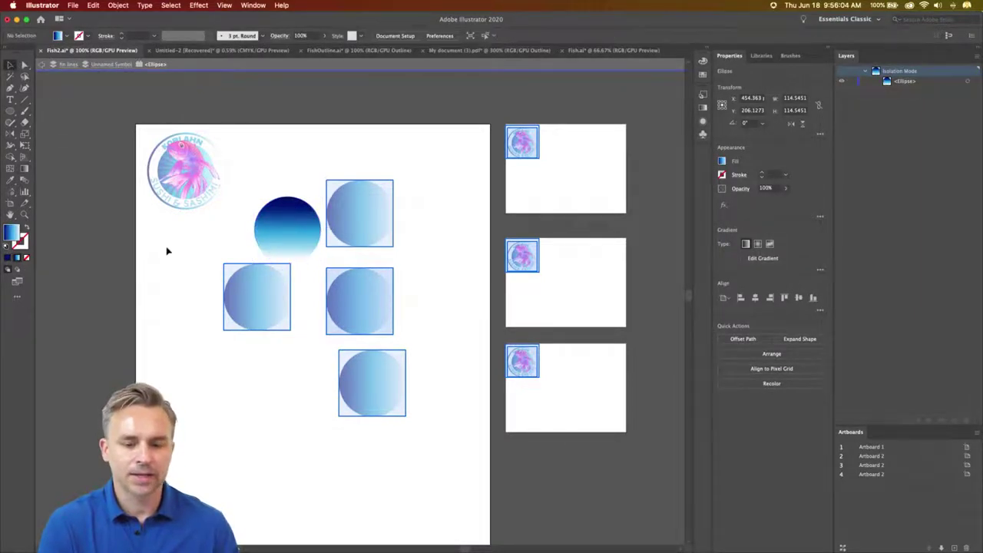
double_click(167, 250)
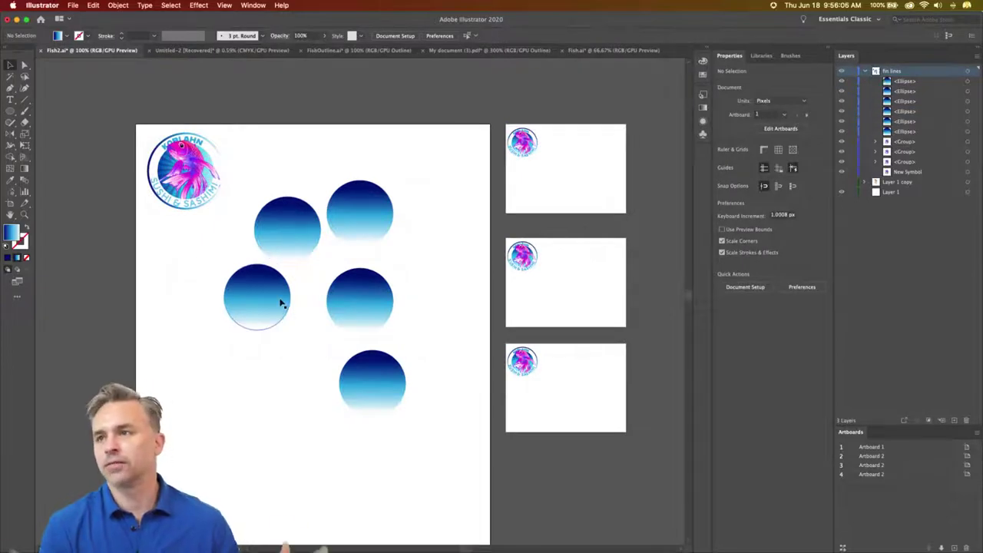
click(312, 247)
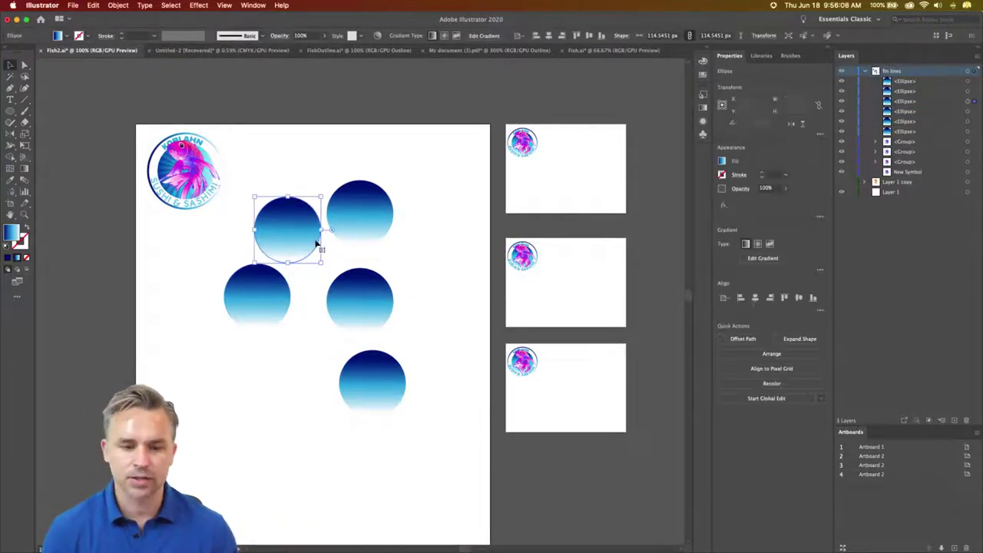